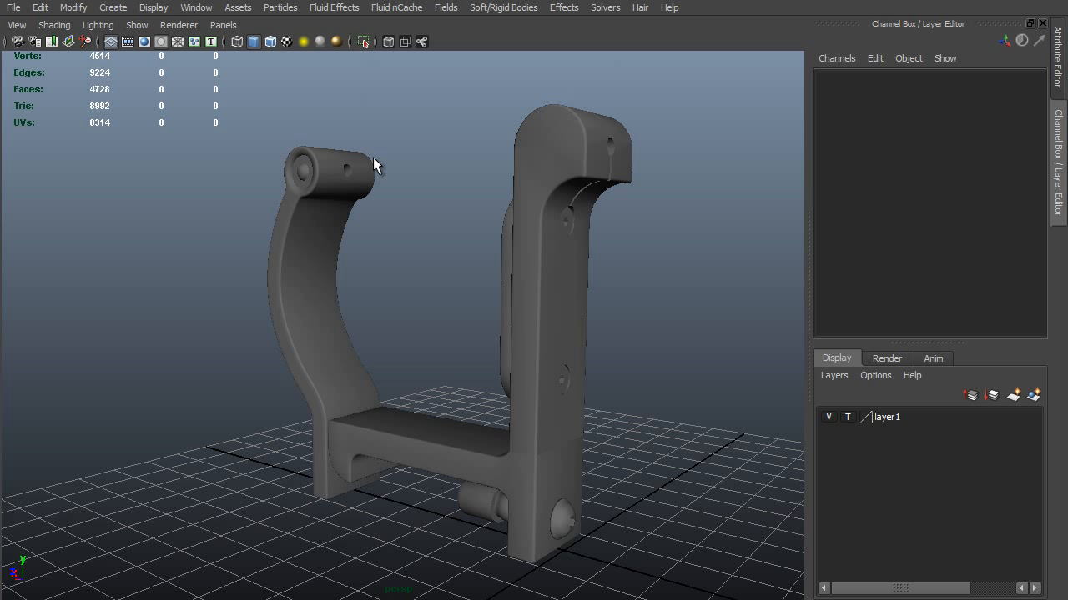
Save the scene as a new numbered part of the The_Tattoo_Gun_Tutorial file series
key(space)
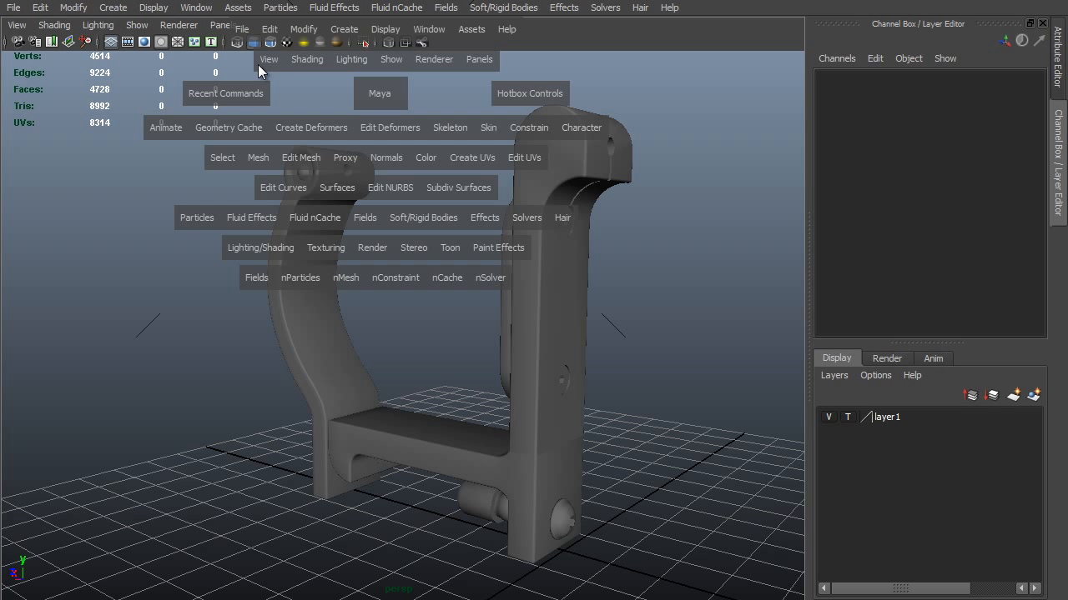
key(ctrl+shift+s)
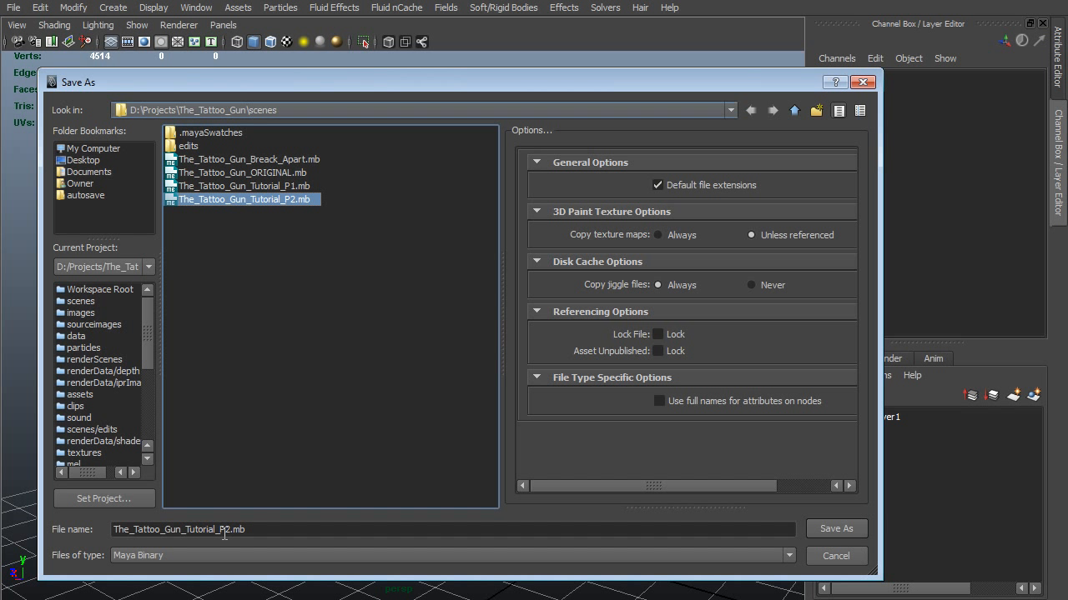
click(225, 531)
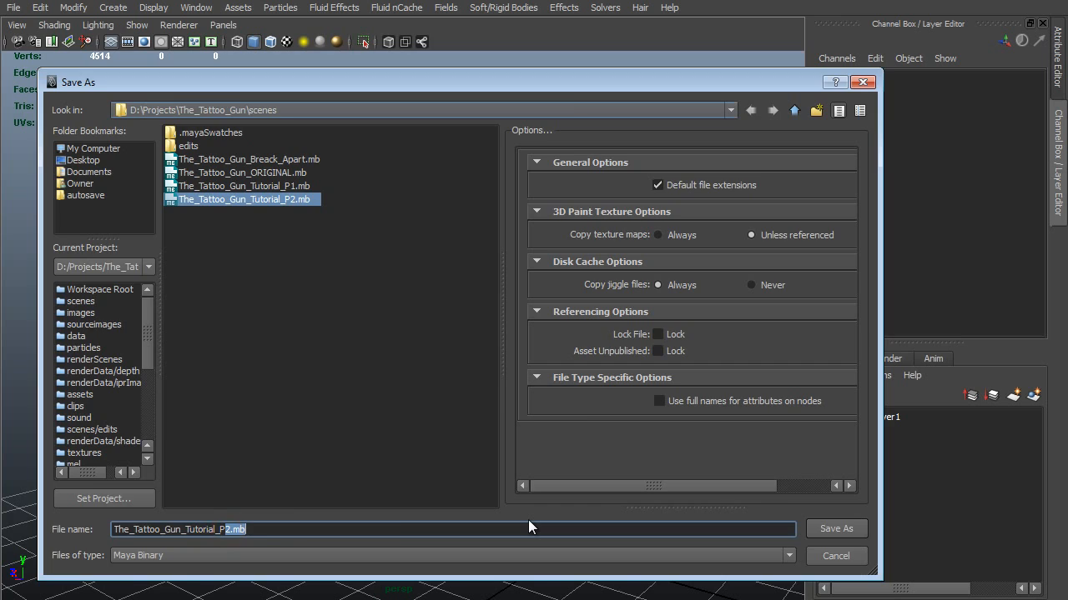
key(Return)
Unhide the Punchs group so the punch cylinders show at the frame's rear post
alt+drag(704, 336, 242, 269)
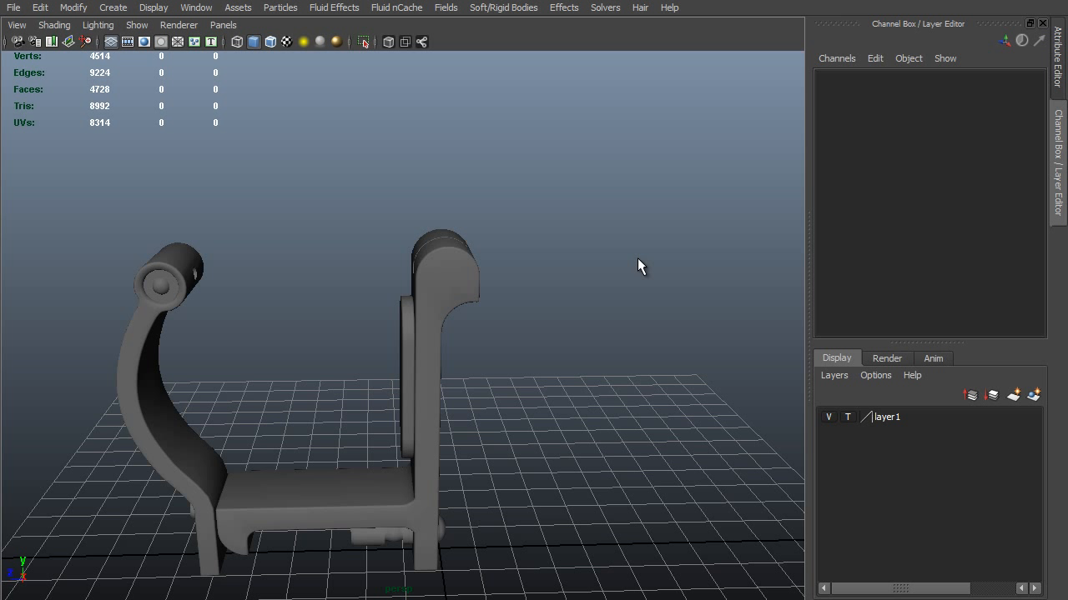
alt+drag(639, 232, 482, 204)
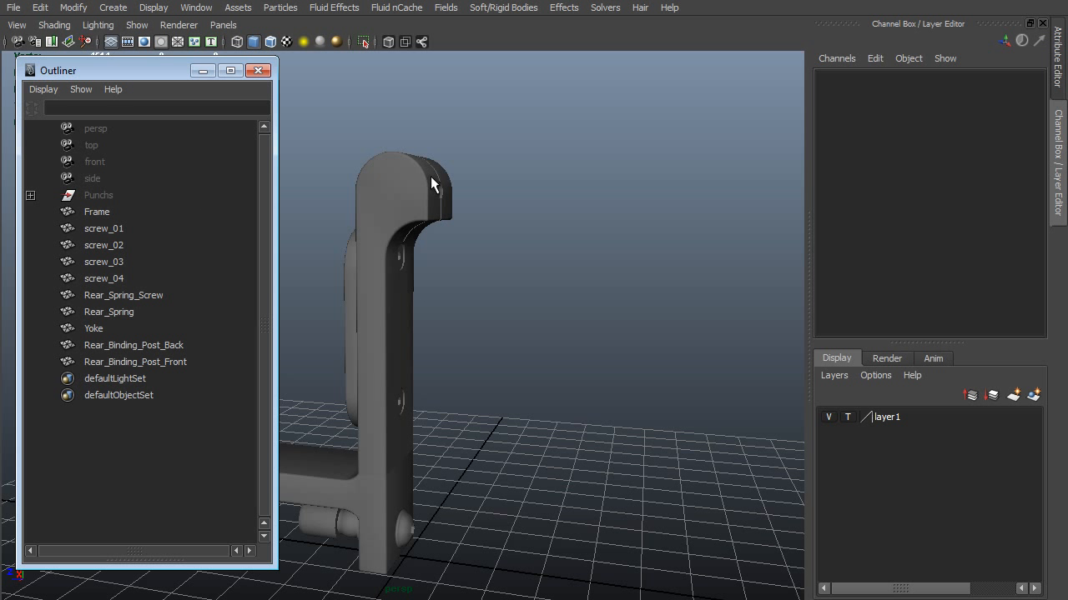
click(98, 195)
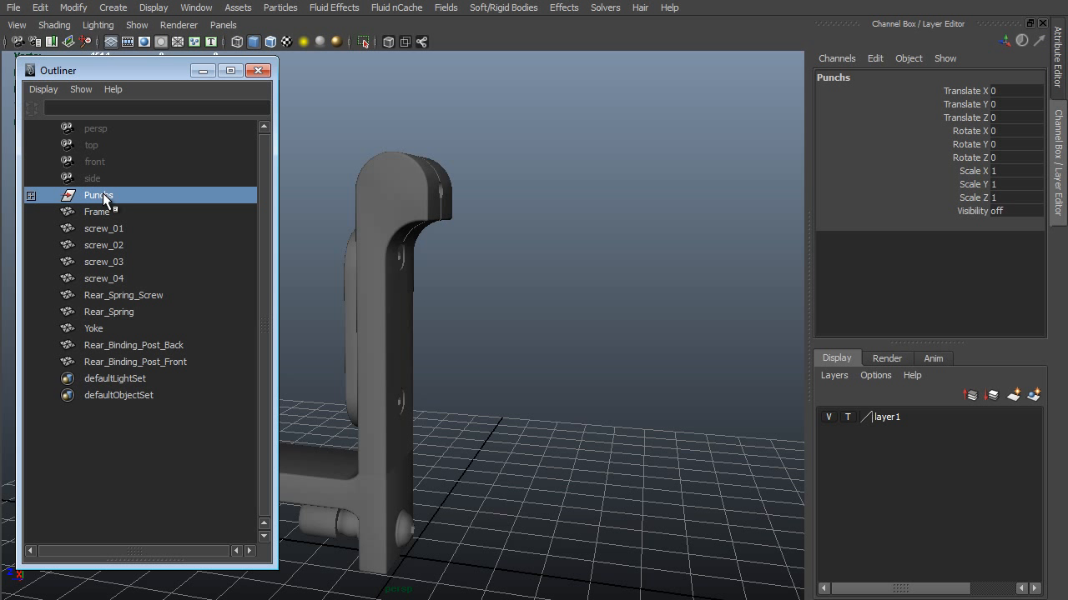
key(shift+h)
click(596, 231)
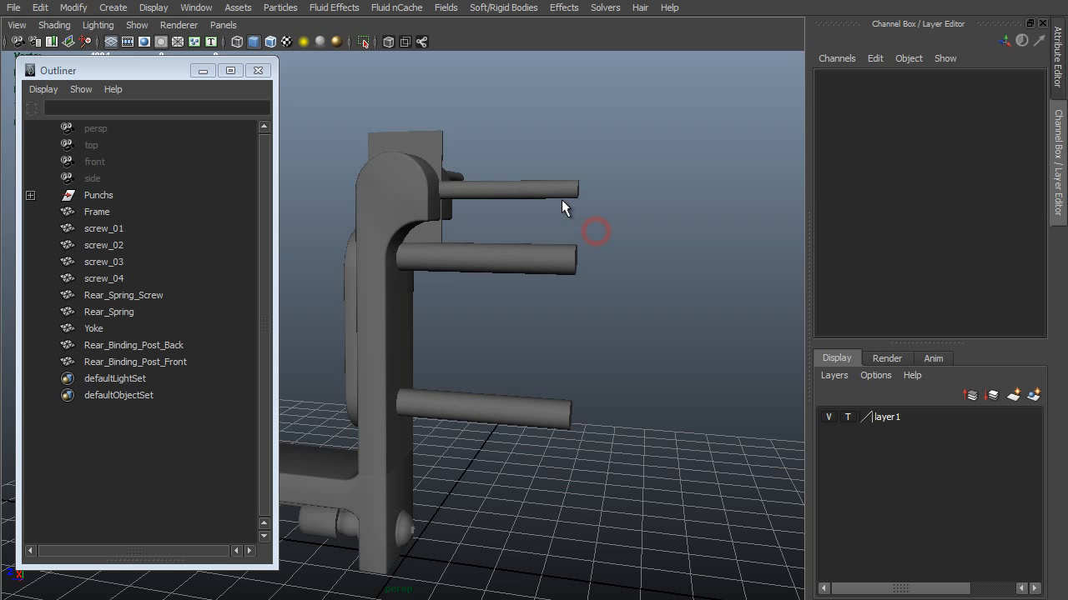
Duplicate the thin upper punch cylinder out of the Punchs group and hide the group again
click(560, 198)
key(ctrl+d)
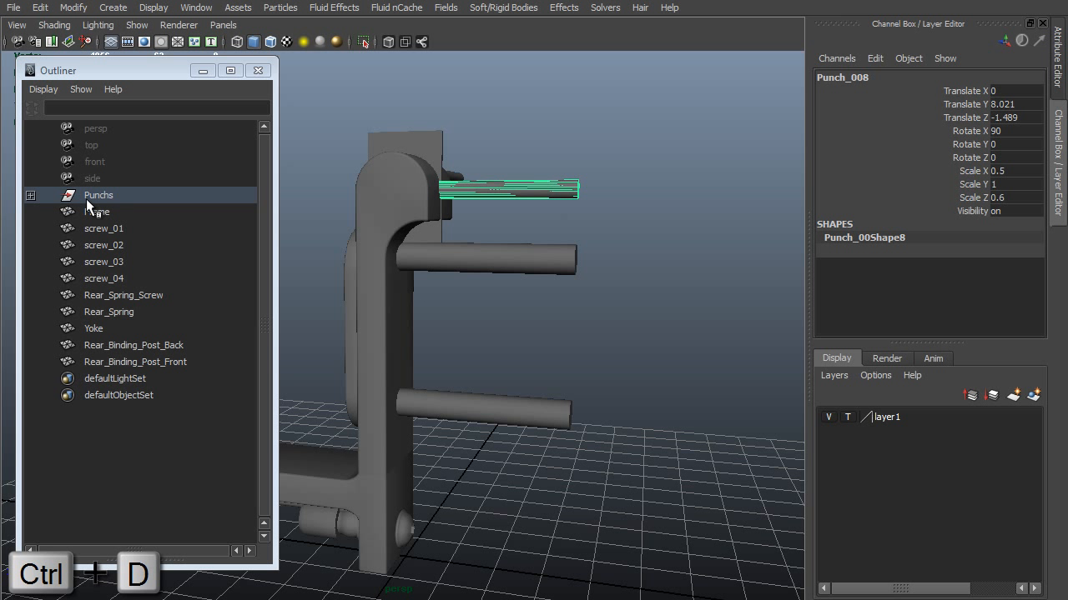
key(shift+p)
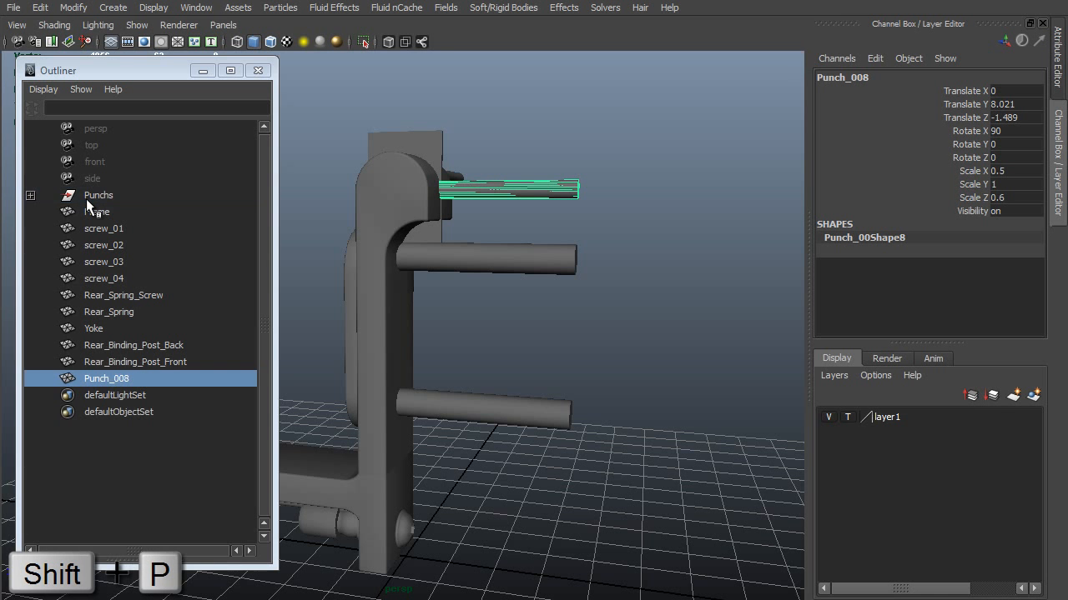
click(86, 197)
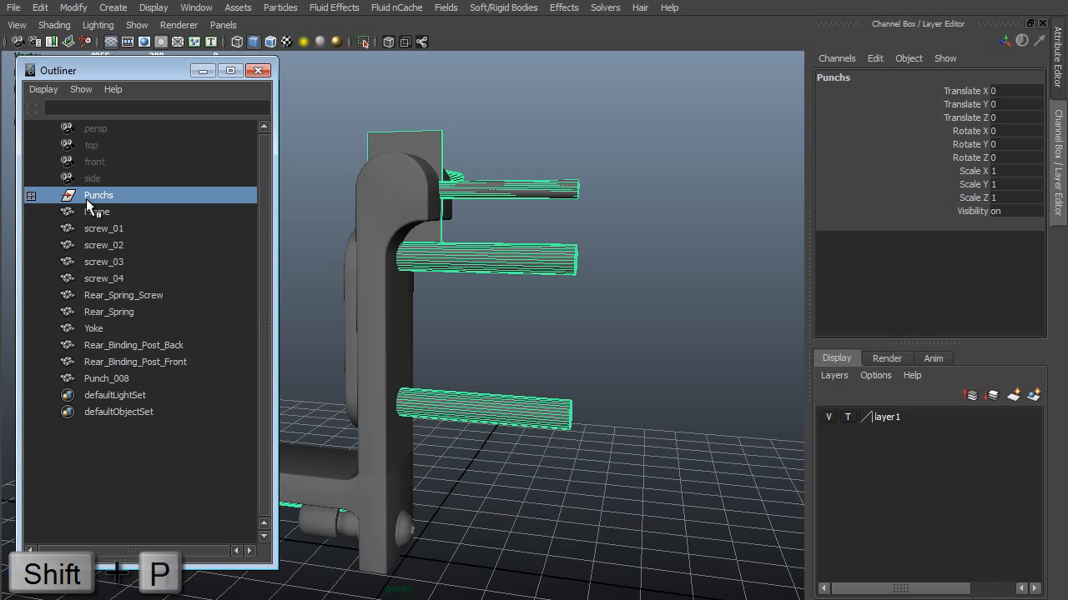
key(shift+h)
Set the duplicated cylinder's Scale Z to 0.5
click(565, 188)
alt+right_drag(565, 236, 632, 250)
alt+drag(631, 250, 455, 284)
alt+middle_drag(454, 283, 468, 406)
alt+drag(408, 344, 507, 374)
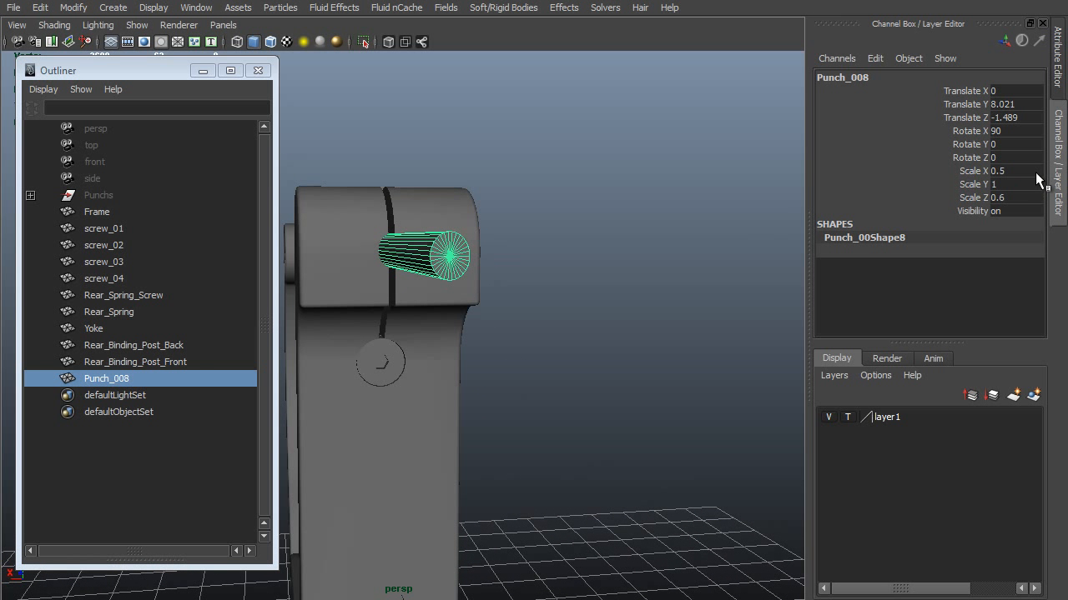
double_click(1029, 198)
text(.5)
key(Return)
alt+drag(374, 370, 381, 365)
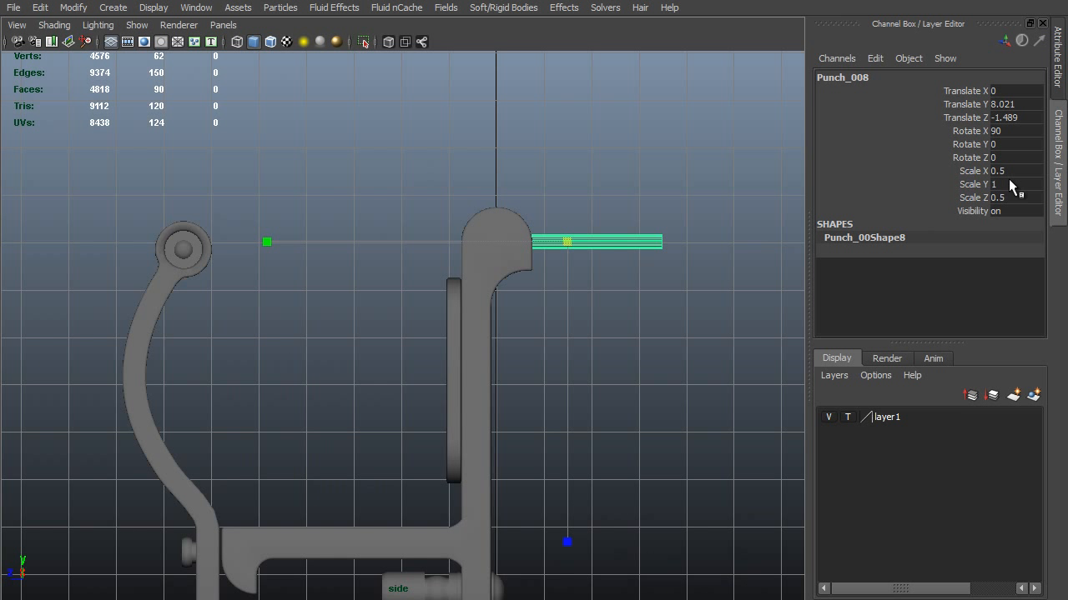
Lengthen the duplicated cylinder through the post in the side view to a Scale Y of about 3.245
click(970, 184)
middle_drag(624, 212, 333, 237)
alt+right_drag(613, 218, 463, 210)
alt+right_drag(629, 207, 661, 253)
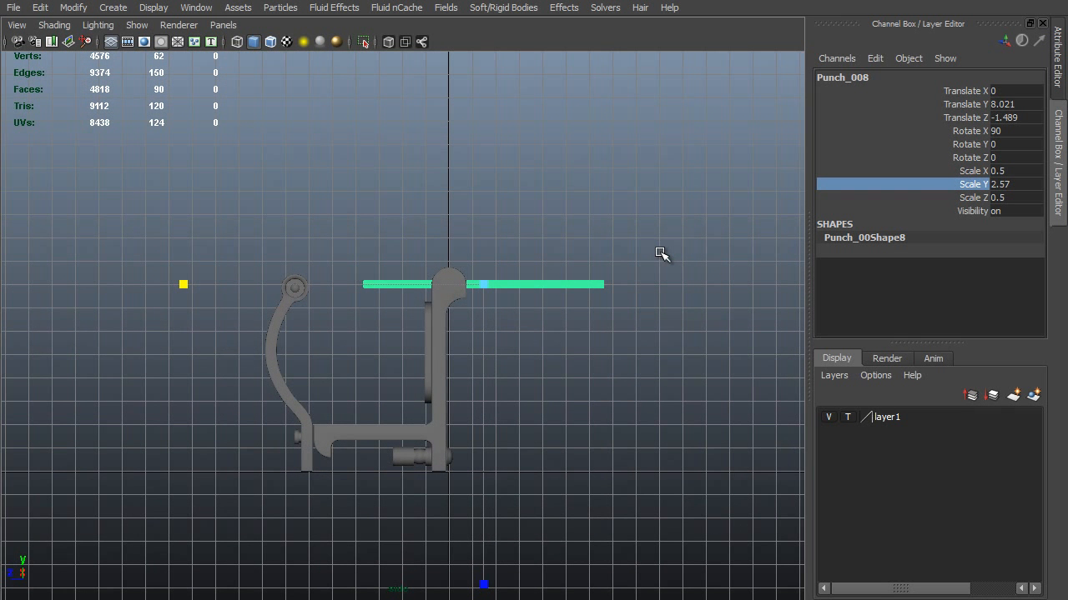
middle_drag(659, 253, 498, 225)
Delete the cap faces at the cylinder end nearest the yoke
key(space)
key(space)
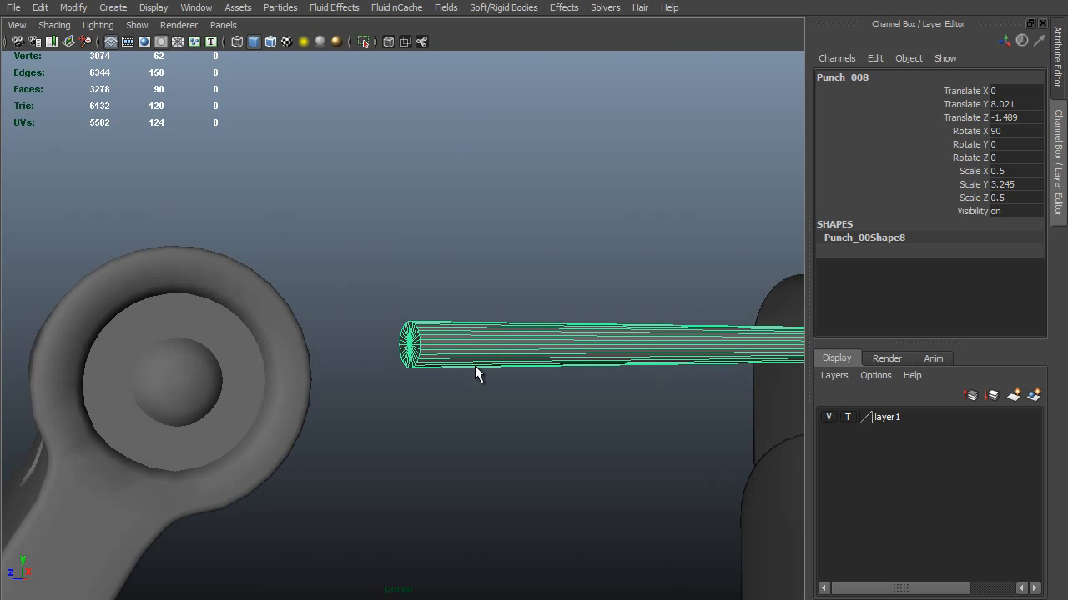
alt+right_drag(475, 365, 503, 407)
alt+middle_drag(503, 407, 508, 427)
alt+right_drag(508, 427, 524, 444)
alt+middle_drag(523, 444, 511, 422)
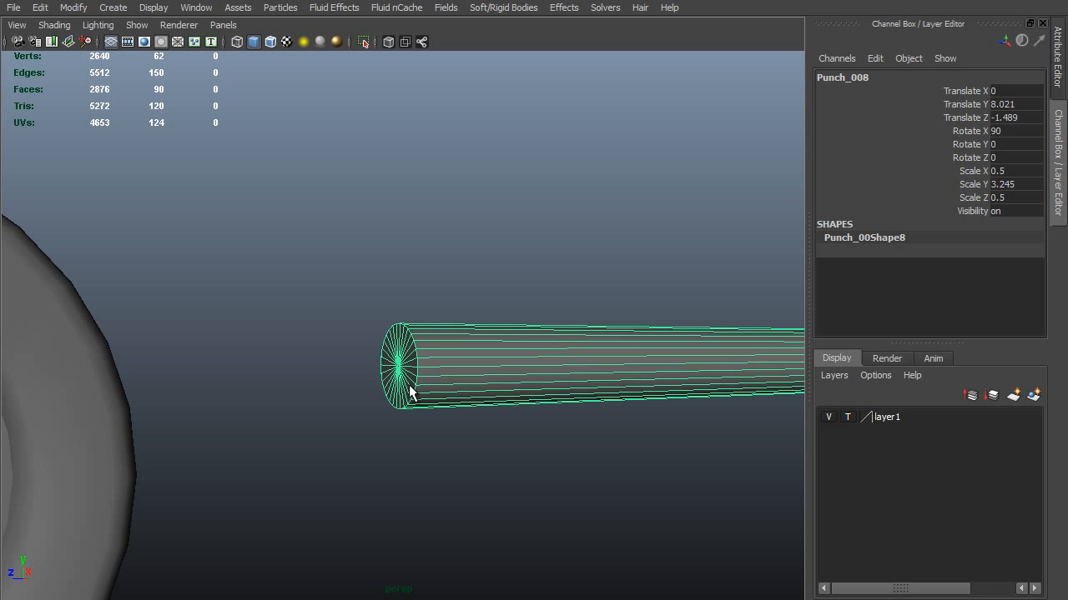
key(F11)
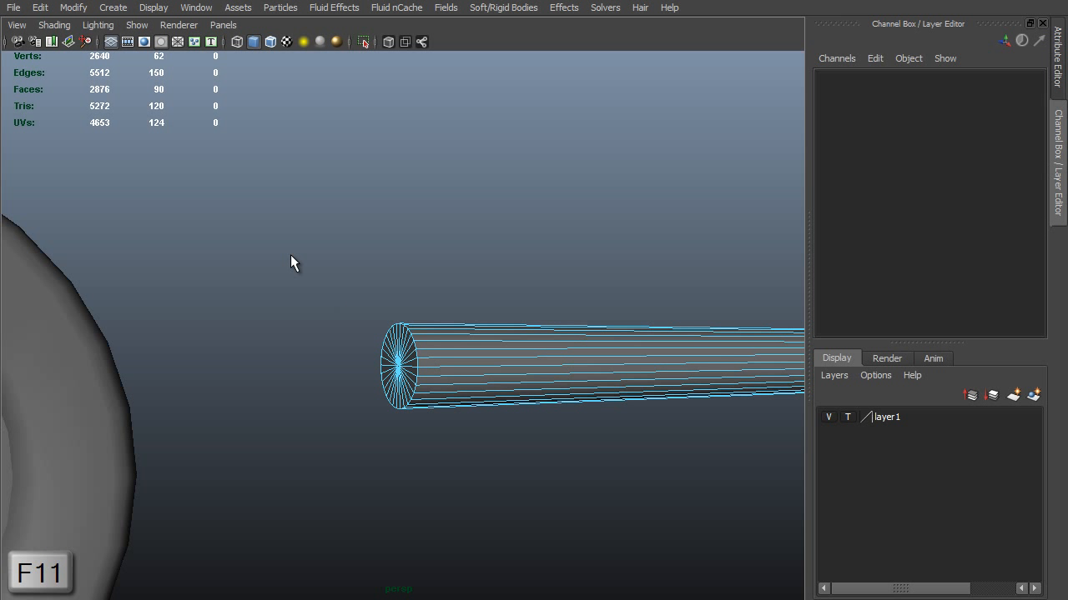
drag(284, 243, 453, 482)
ctrl+drag(478, 280, 503, 535)
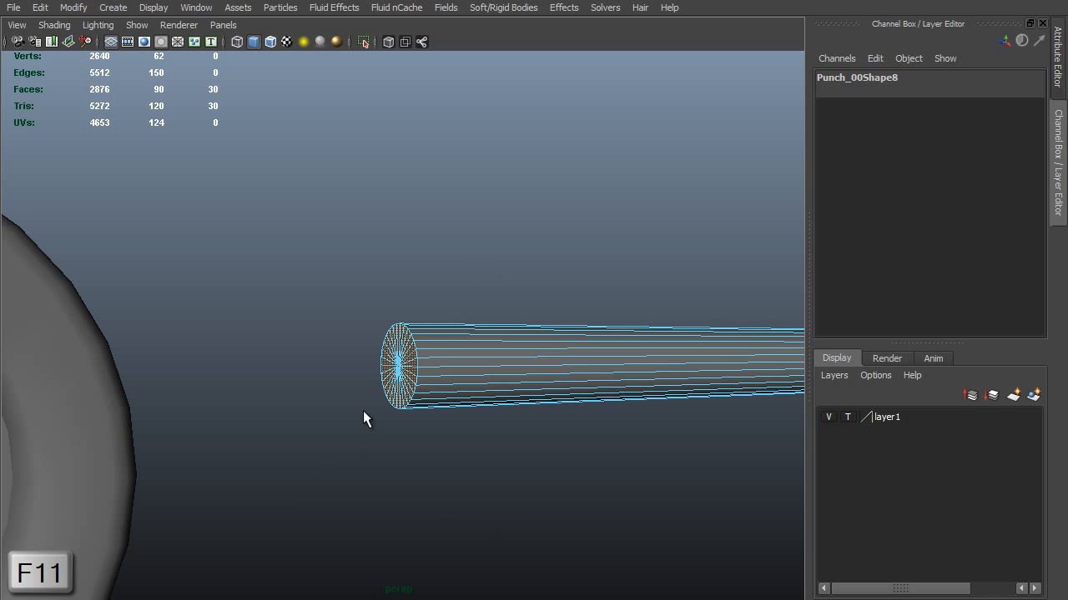
key(Delete)
Extrude the cap faces at the cylinder's opposite end and scale them slightly inward to form a thin rim
alt+drag(634, 469, 326, 501)
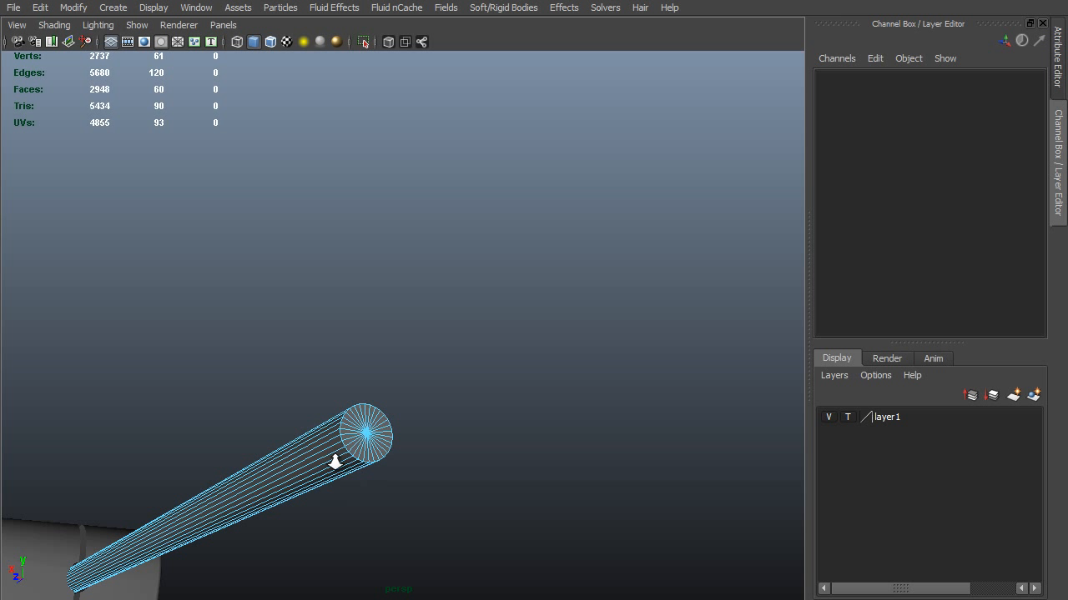
alt+drag(335, 463, 593, 375)
drag(629, 317, 500, 567)
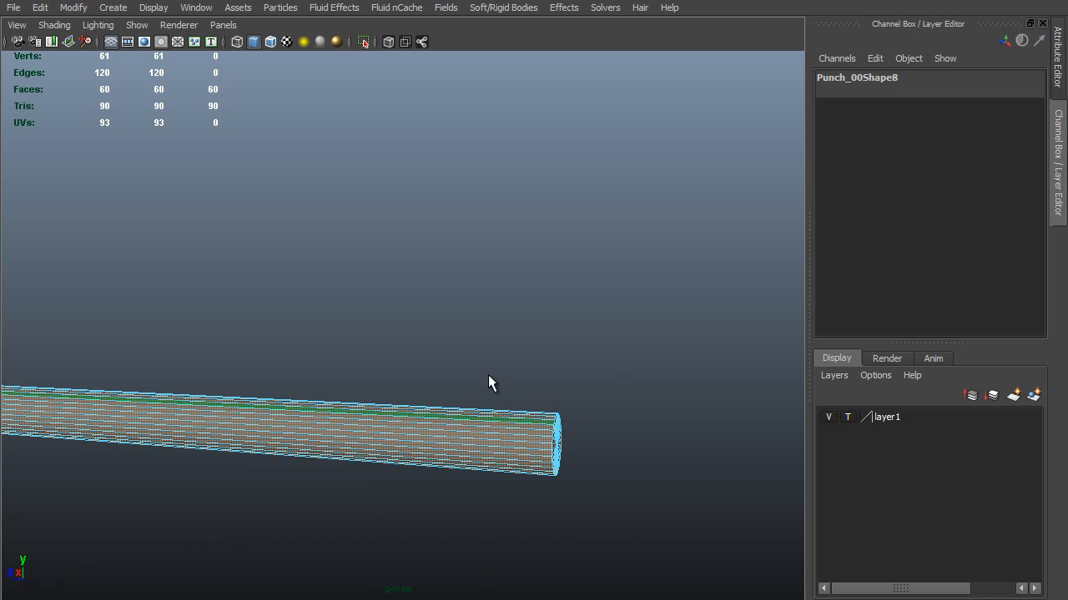
drag(480, 505, 484, 529)
alt+drag(540, 489, 603, 407)
shift+right_drag(548, 316, 557, 357)
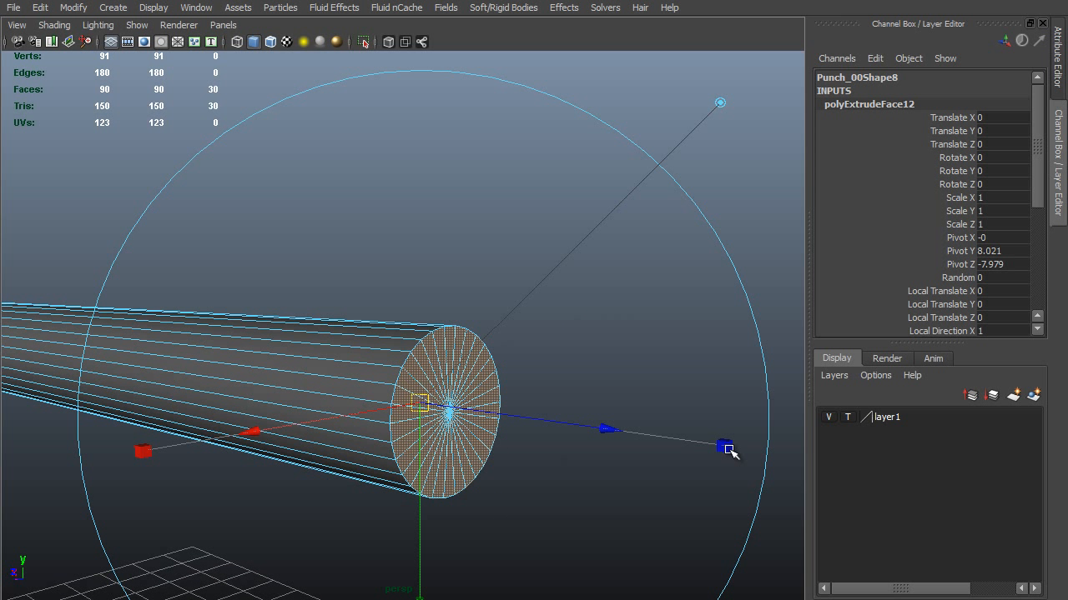
drag(419, 404, 603, 310)
alt+drag(529, 331, 406, 348)
Extrude the inner cap faces again and snap them to the cylinder's open end, with a Local Translate Z of -12.98
key(g)
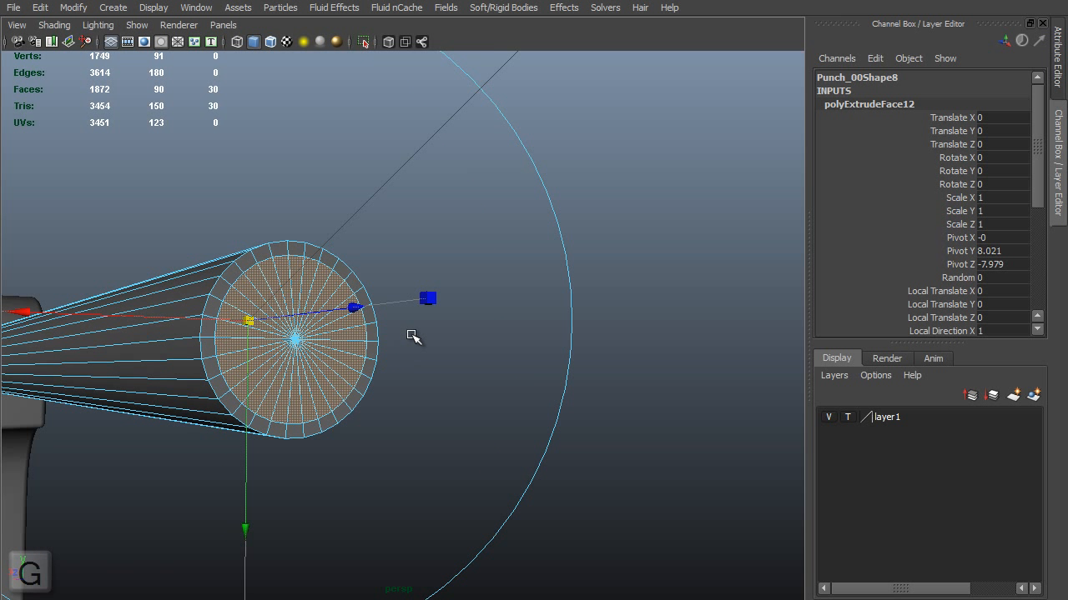
click(365, 314)
alt+drag(569, 417, 469, 417)
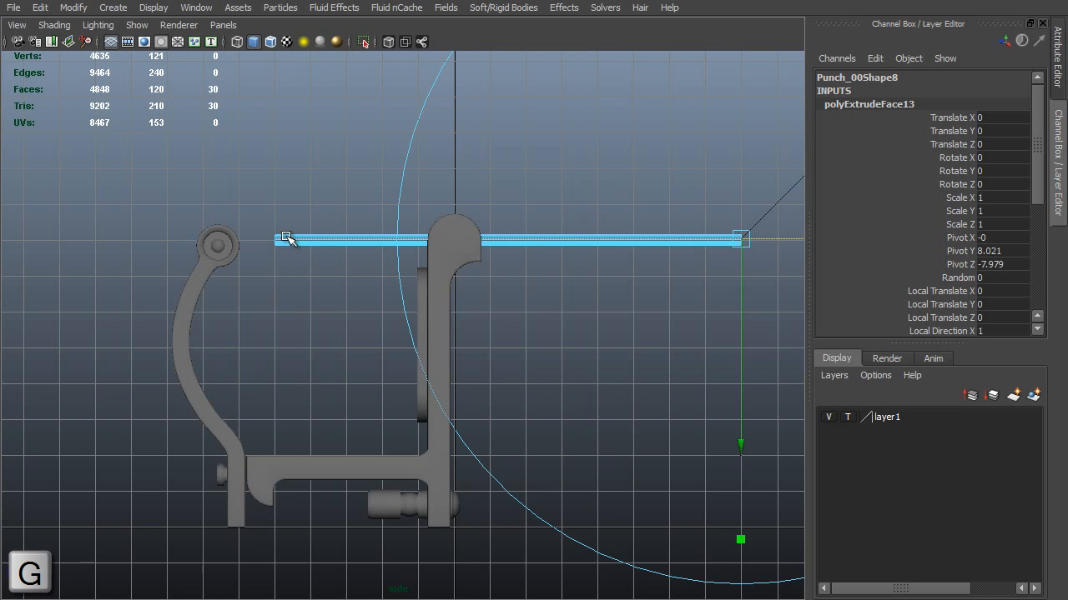
key(v)
drag(276, 237, 278, 239)
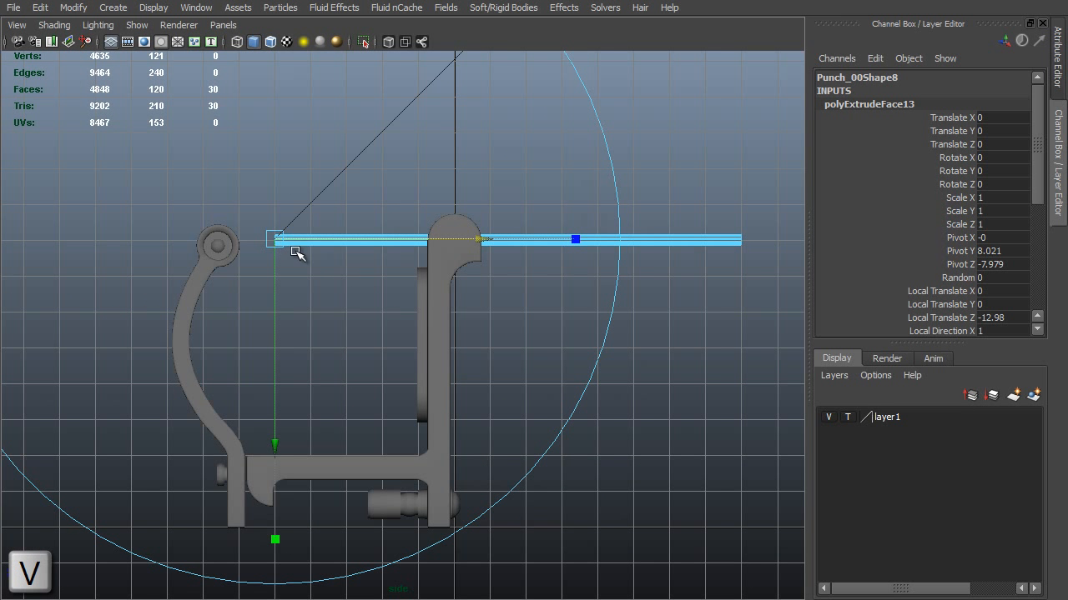
Delete the extruded cap faces at the open end to hollow the cylinder into a tube
key(f)
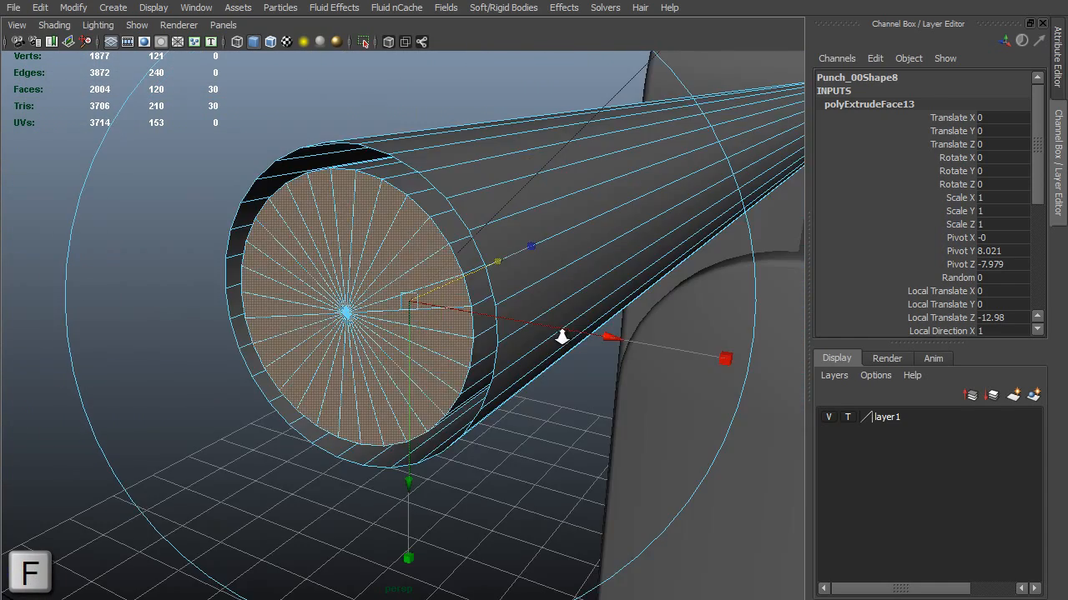
mouse_move(553, 333)
alt+mouse_down()
mouse_move(565, 358)
mouse_move(554, 349)
alt+mouse_up()
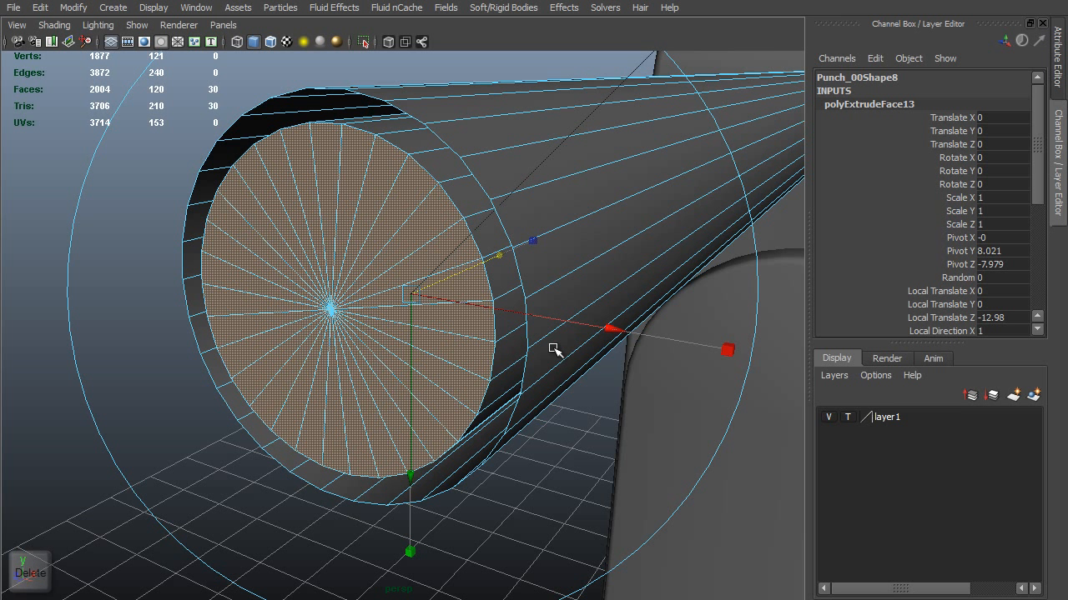
key(Delete)
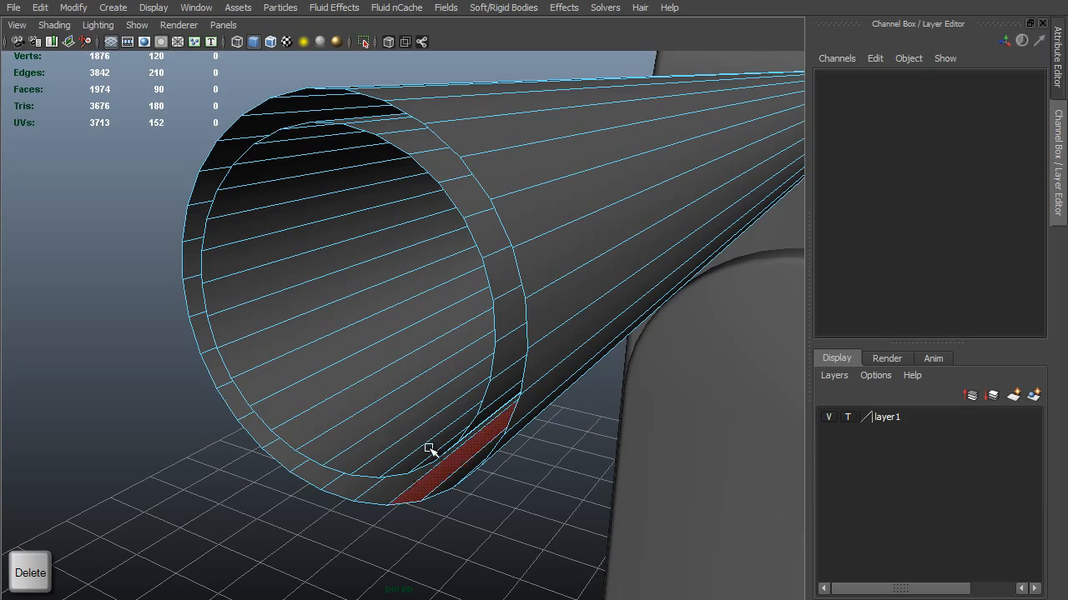
Extrude the tube's inner edge loop outward with a Local Translate Z of about -0.017
mouse_move(420, 157)
alt+mouse_down()
mouse_move(441, 153)
mouse_move(382, 117)
mouse_move(408, 143)
alt+mouse_up()
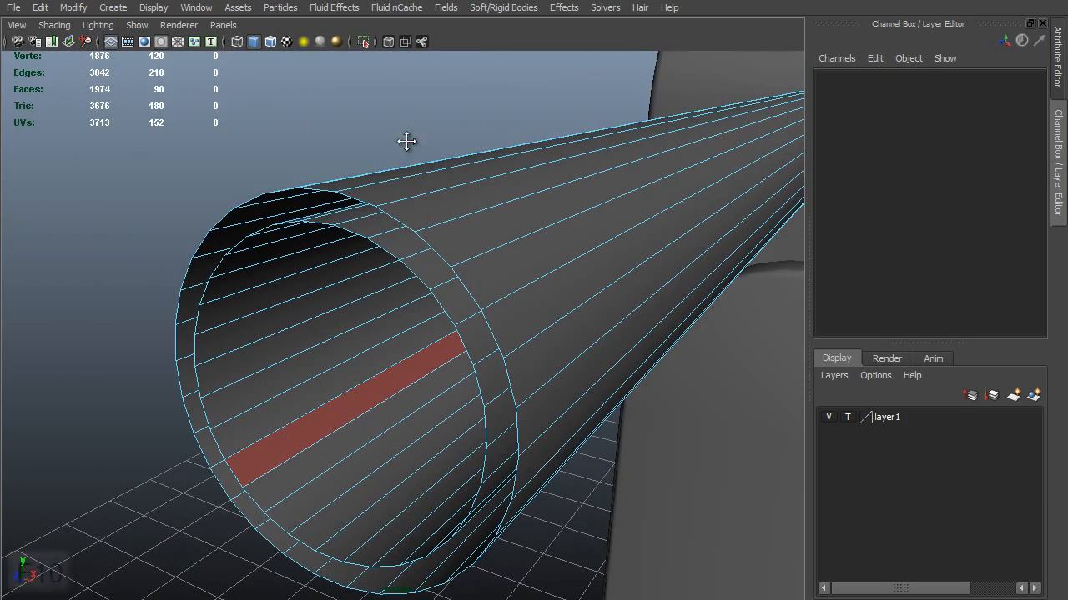
key(F10)
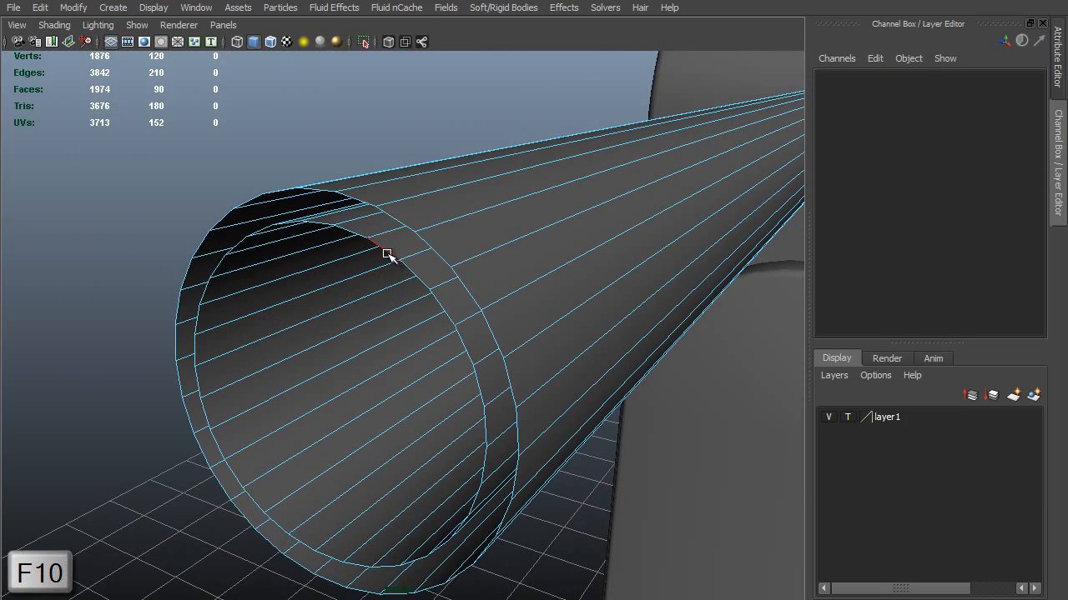
click(387, 254)
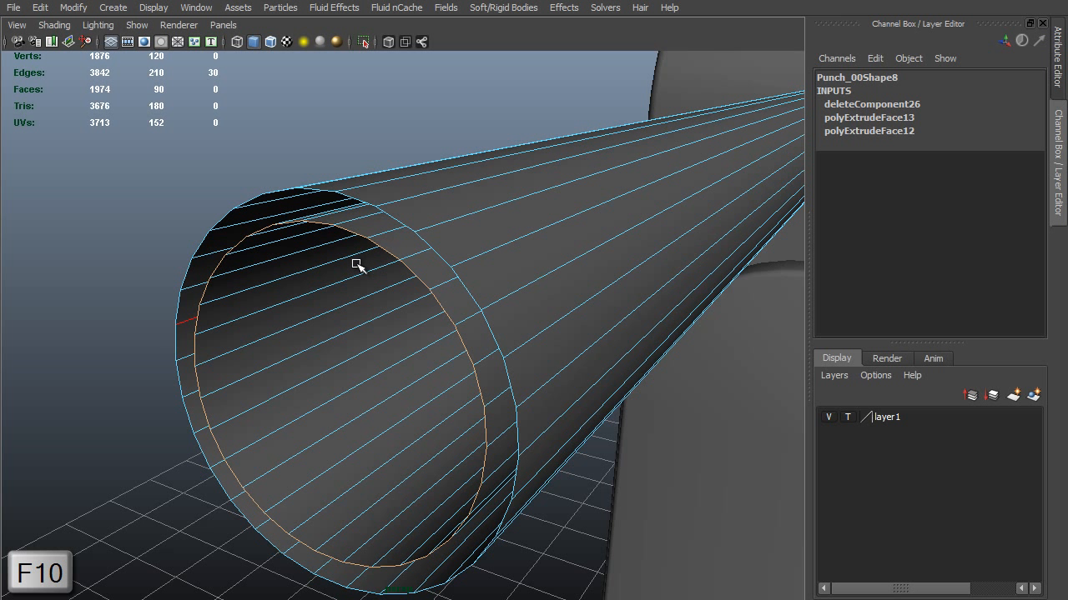
shift+right_drag(356, 264, 353, 302)
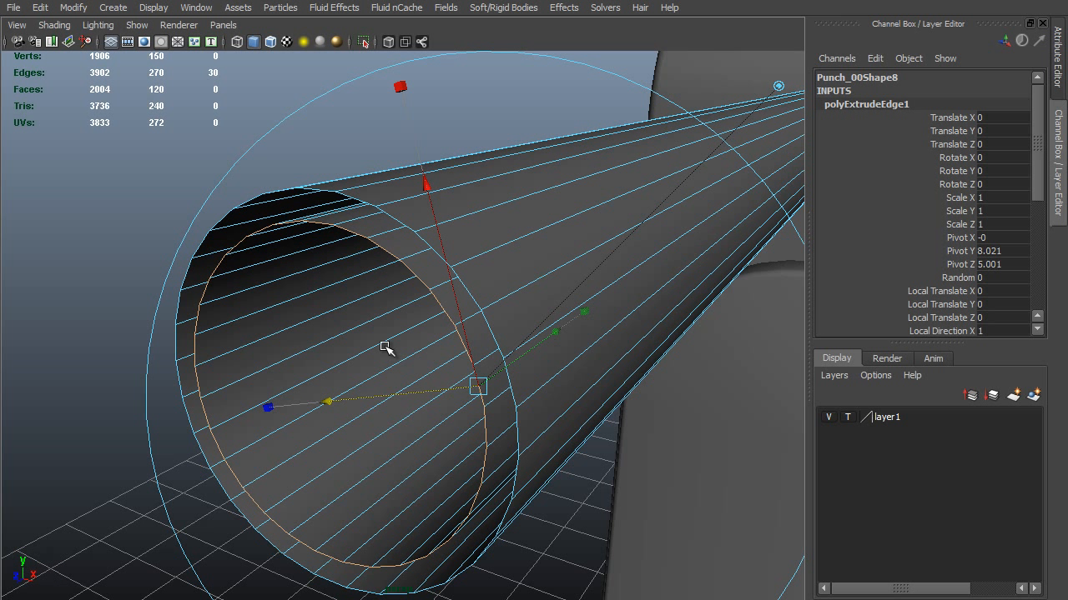
middle_drag(378, 298, 409, 305)
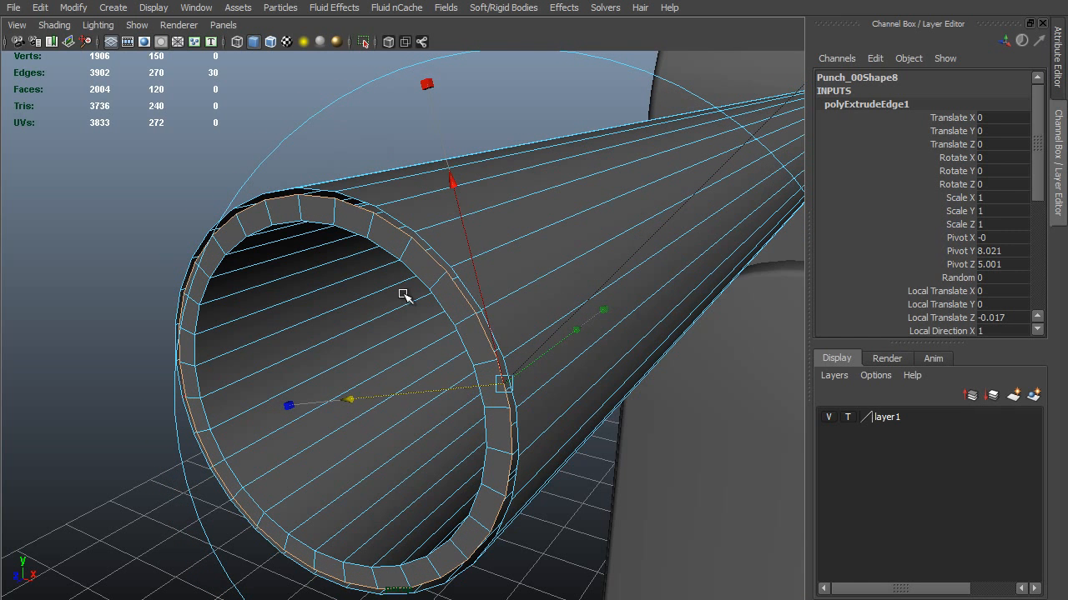
Snap the extruded edge loop to the tube's outer rim vertices in the wireframe front view
key(space)
drag(397, 287, 409, 323)
key(4)
mouse_move(534, 350)
alt+right_down()
mouse_move(569, 359)
mouse_move(717, 334)
alt+right_up()
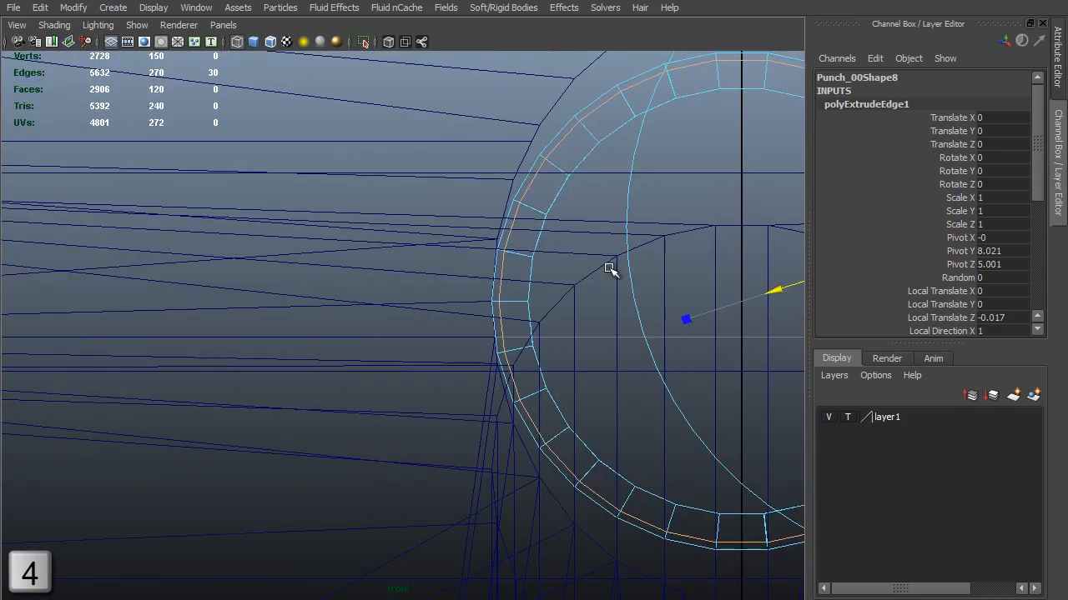
alt+middle_drag(610, 269, 328, 380)
alt+right_drag(322, 269, 370, 240)
alt+middle_drag(371, 240, 236, 324)
alt+right_drag(322, 269, 348, 255)
alt+middle_drag(467, 355, 324, 254)
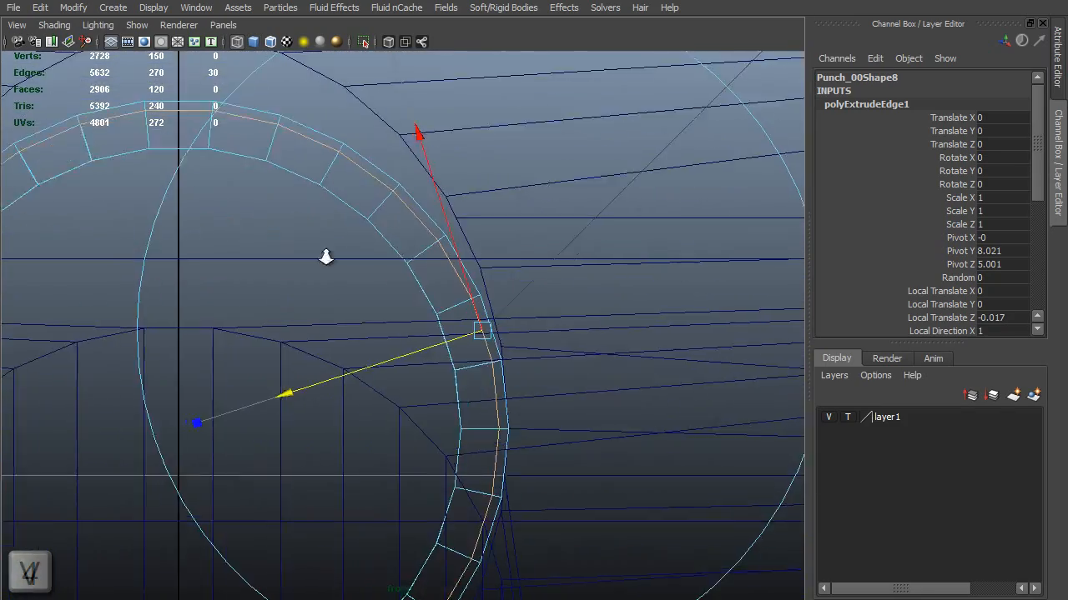
alt+right_drag(326, 256, 560, 255)
key(v)
middle_drag(561, 255, 569, 256)
Merge one pair of overlapping vertices on the outer rim at the tube's end
mouse_move(641, 403)
alt+right_down()
mouse_move(606, 395)
mouse_move(631, 419)
alt+right_up()
key(F9)
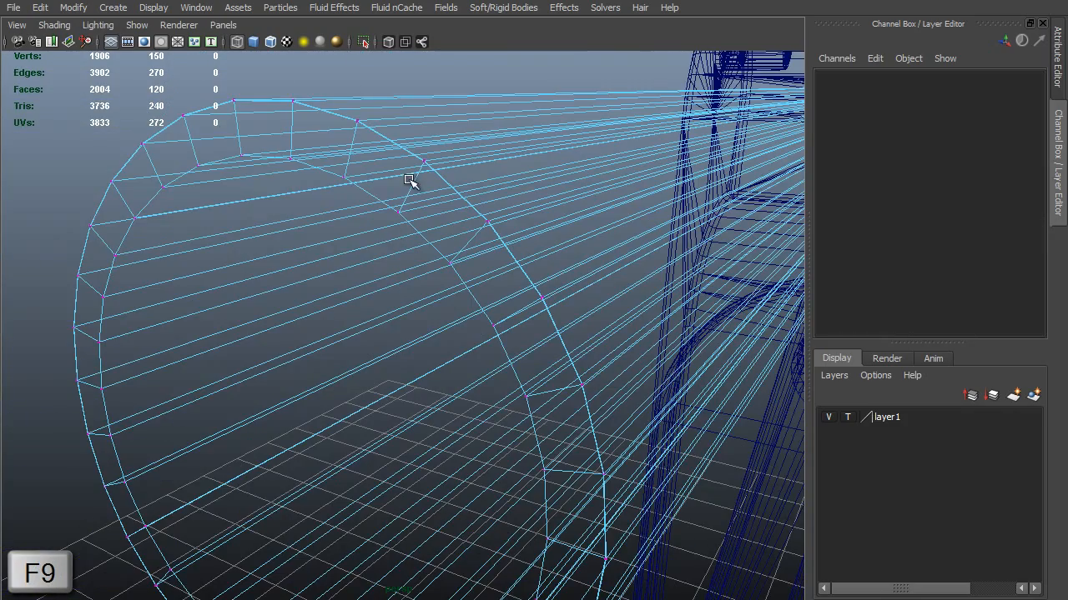
alt+middle_drag(358, 114, 364, 119)
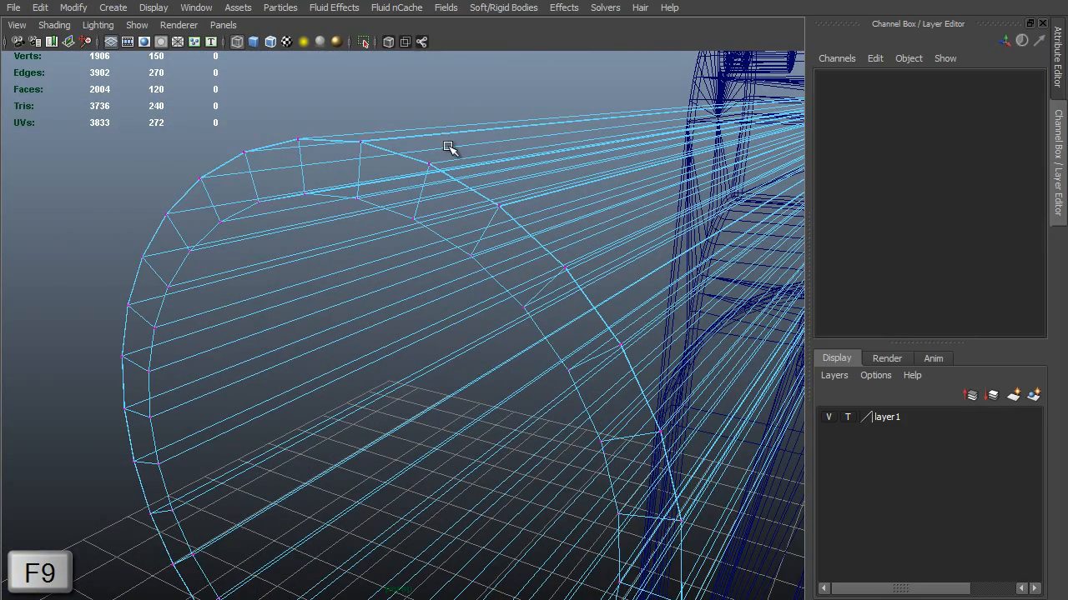
drag(443, 144, 414, 190)
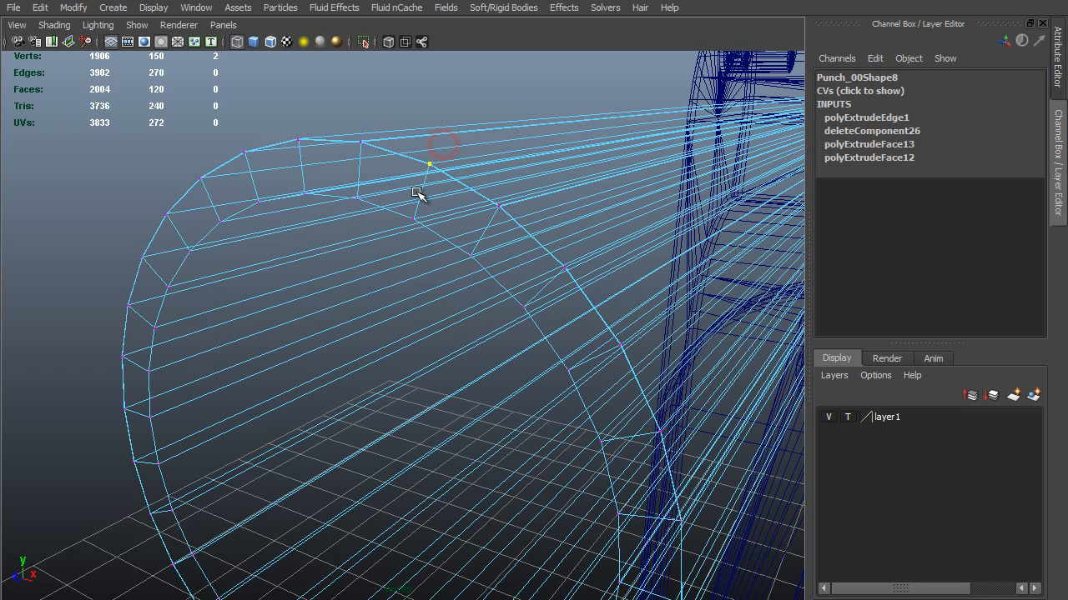
shift+right_drag(403, 195, 367, 113)
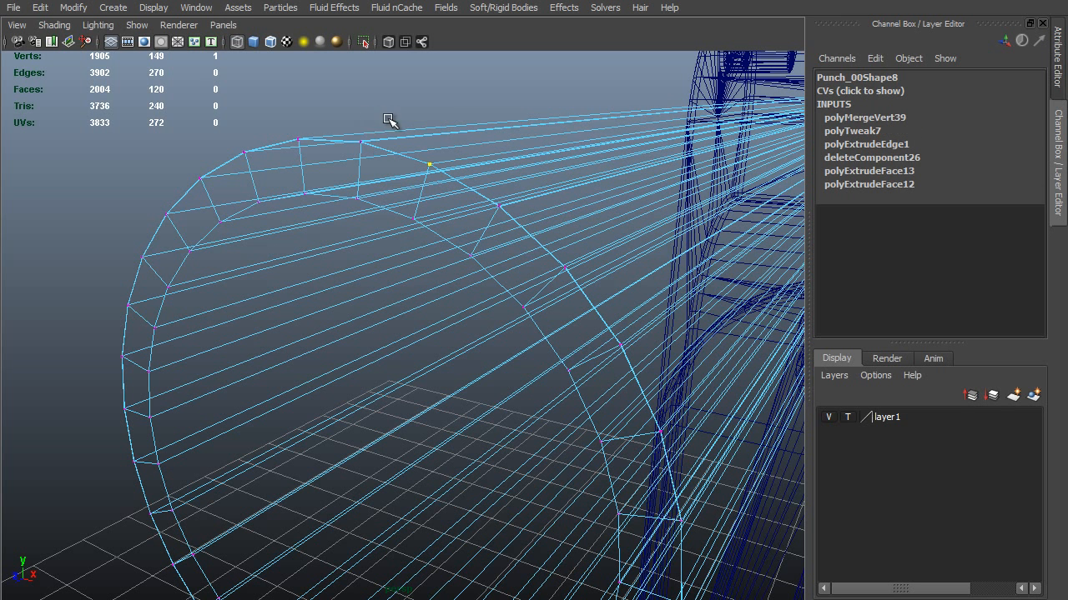
Repeat the merge for the remaining overlapping vertex pairs around the tube's outer rim
drag(388, 119, 349, 153)
drag(375, 90, 353, 171)
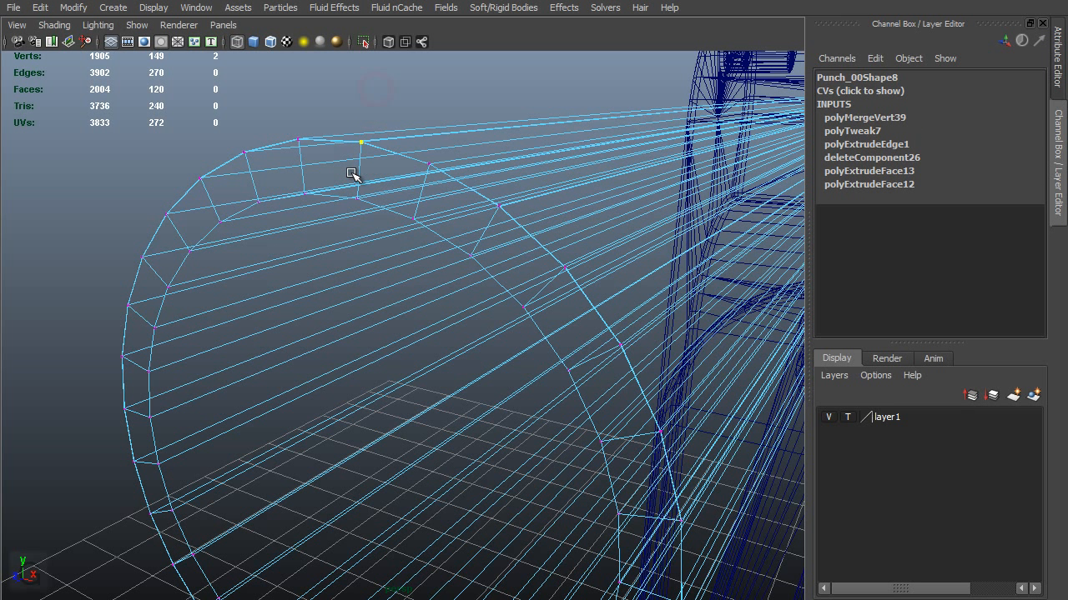
key(g)
drag(337, 78, 231, 176)
key(g)
key(g)
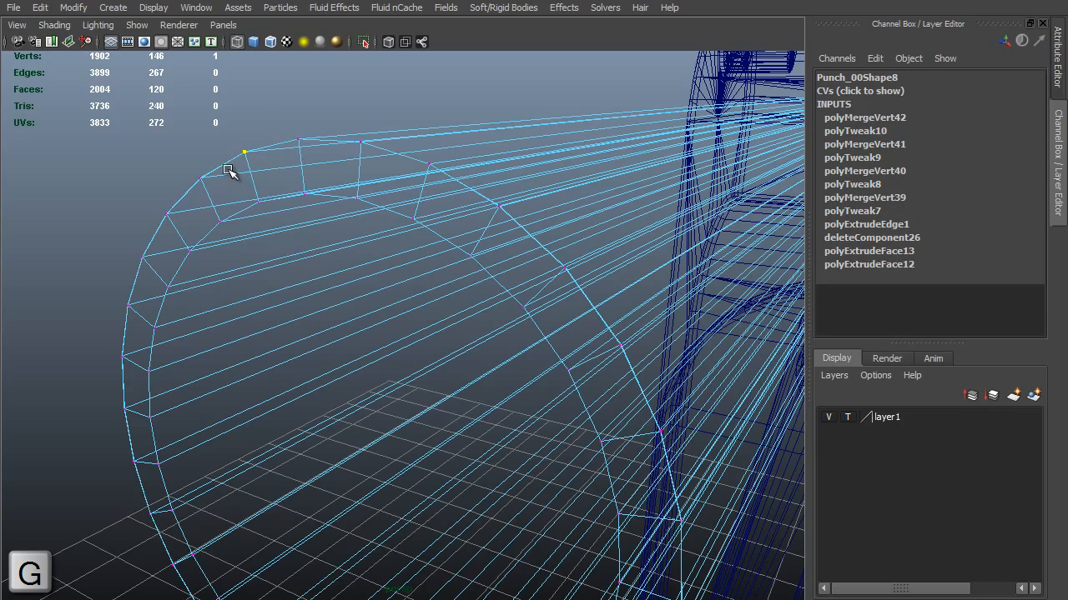
scroll(399, 275, down, 4)
mouse_move(632, 261)
alt+mouse_down()
mouse_move(639, 256)
mouse_move(593, 259)
alt+mouse_up()
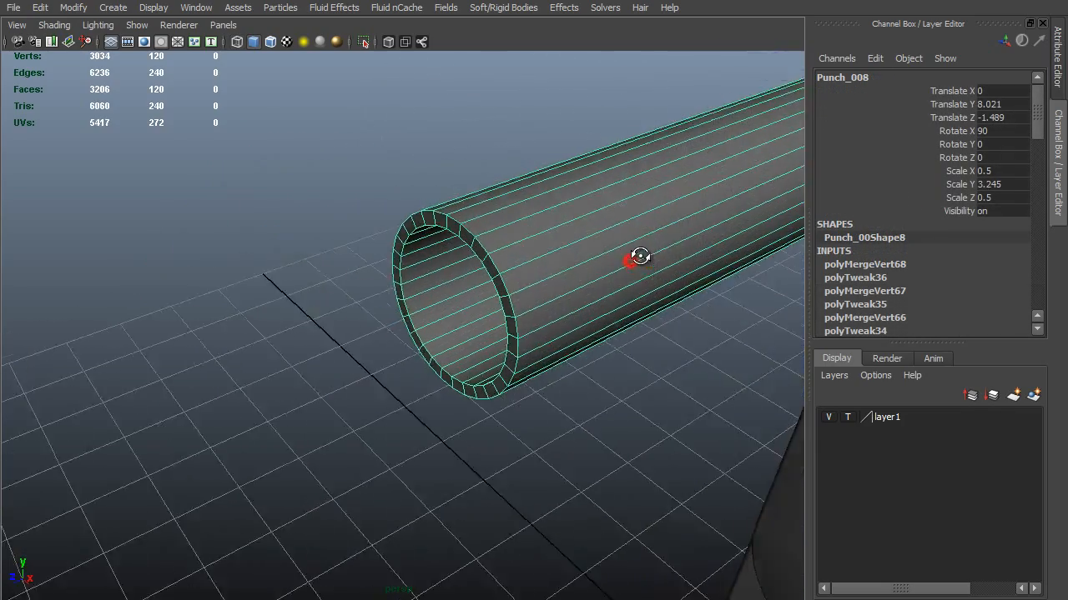
alt+right_drag(739, 307, 596, 294)
alt+right_drag(672, 311, 634, 333)
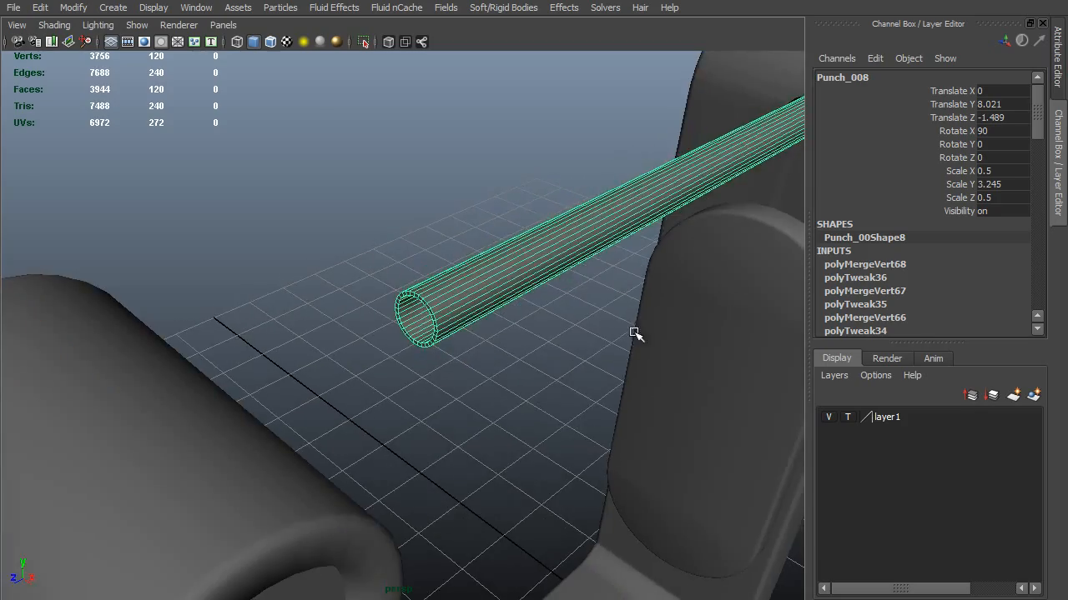
alt+drag(634, 333, 672, 225)
Extrude only the ring faces at the tube's front end with a Local Translate Z of 1
key(space)
key(f)
alt+middle_drag(674, 423, 589, 304)
alt+right_drag(589, 304, 534, 367)
alt+middle_drag(479, 309, 266, 259)
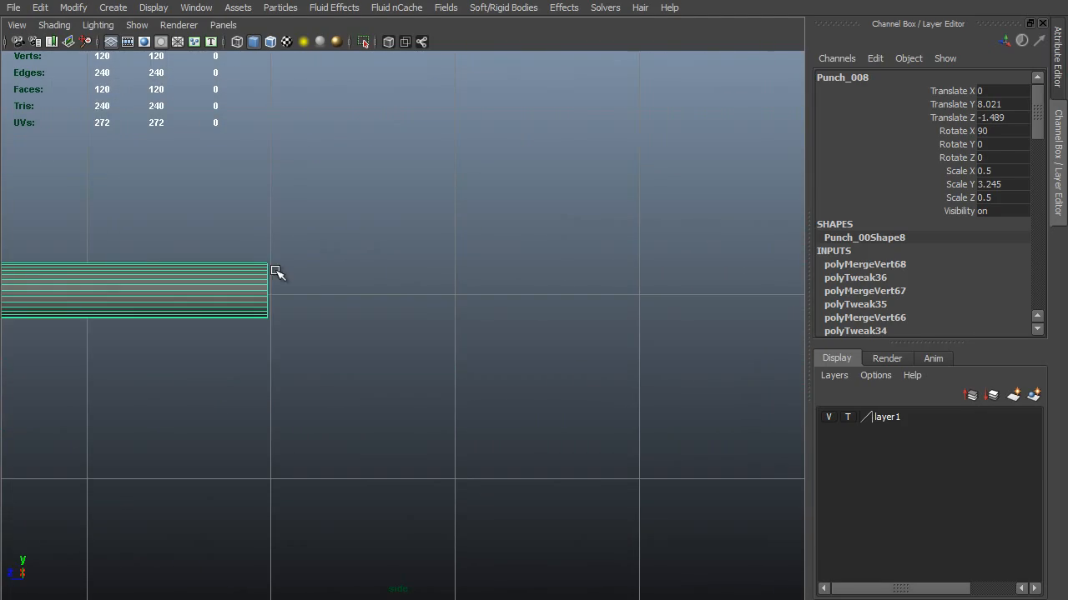
mouse_move(402, 355)
alt+right_down()
mouse_move(361, 351)
mouse_move(386, 349)
alt+right_up()
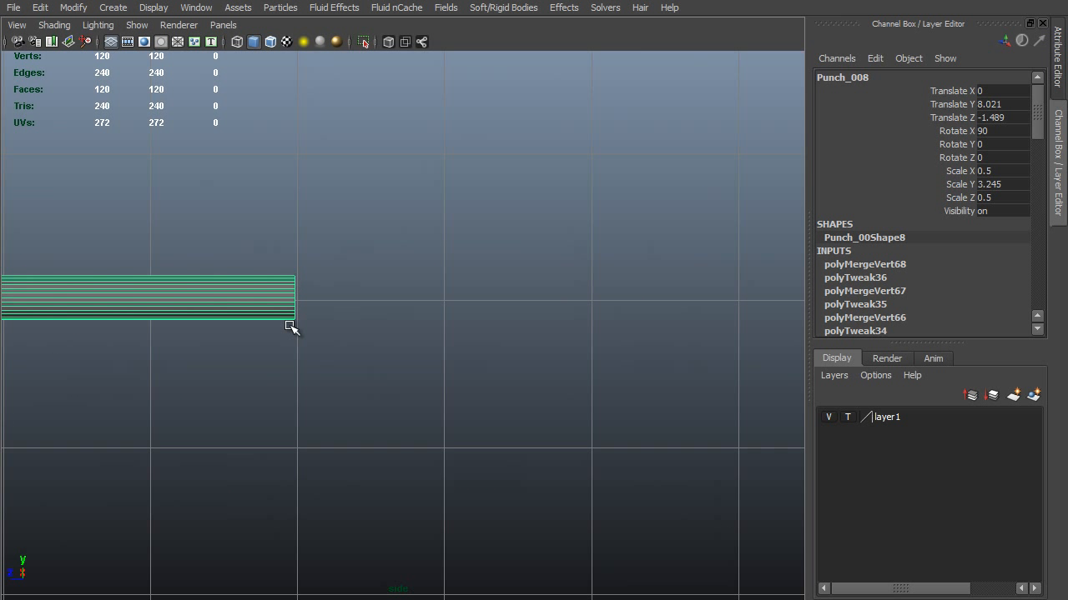
alt+middle_drag(331, 367, 413, 383)
alt+right_drag(412, 382, 498, 300)
key(F11)
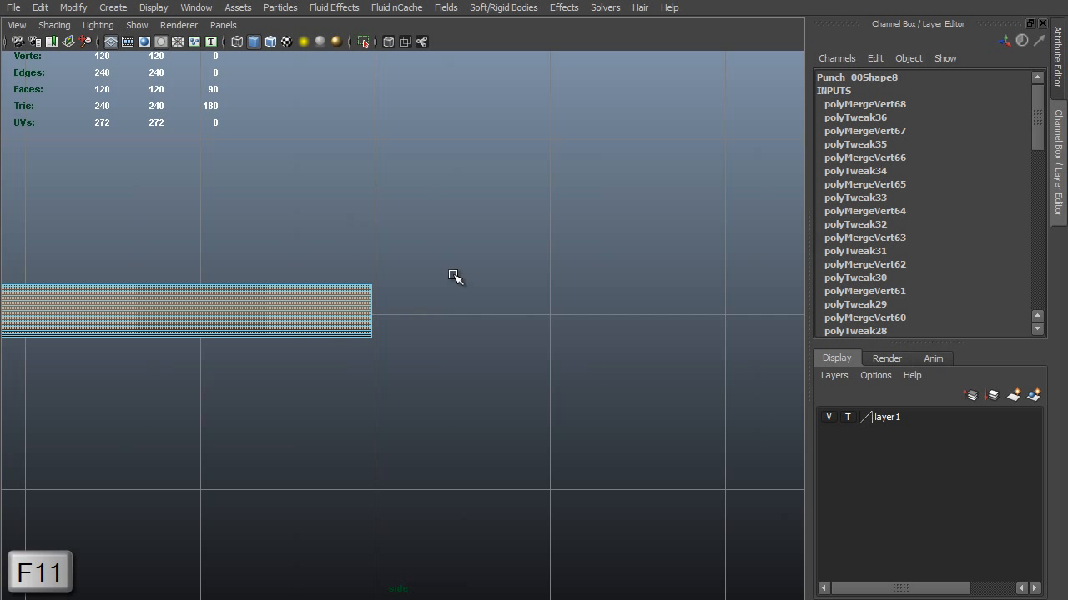
ctrl+drag(307, 218, 318, 354)
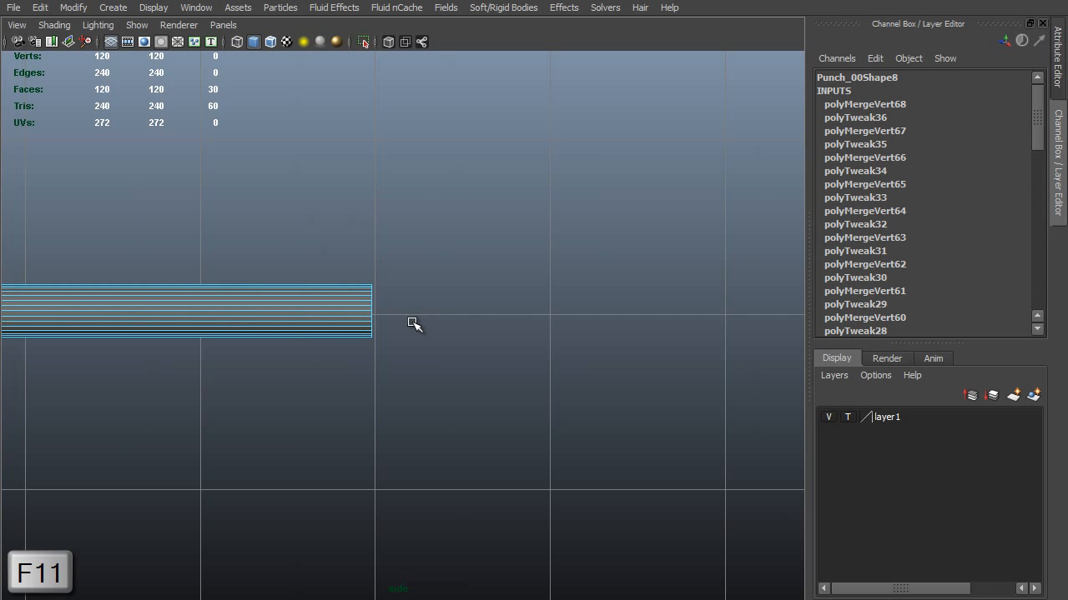
shift+right_drag(411, 321, 600, 237)
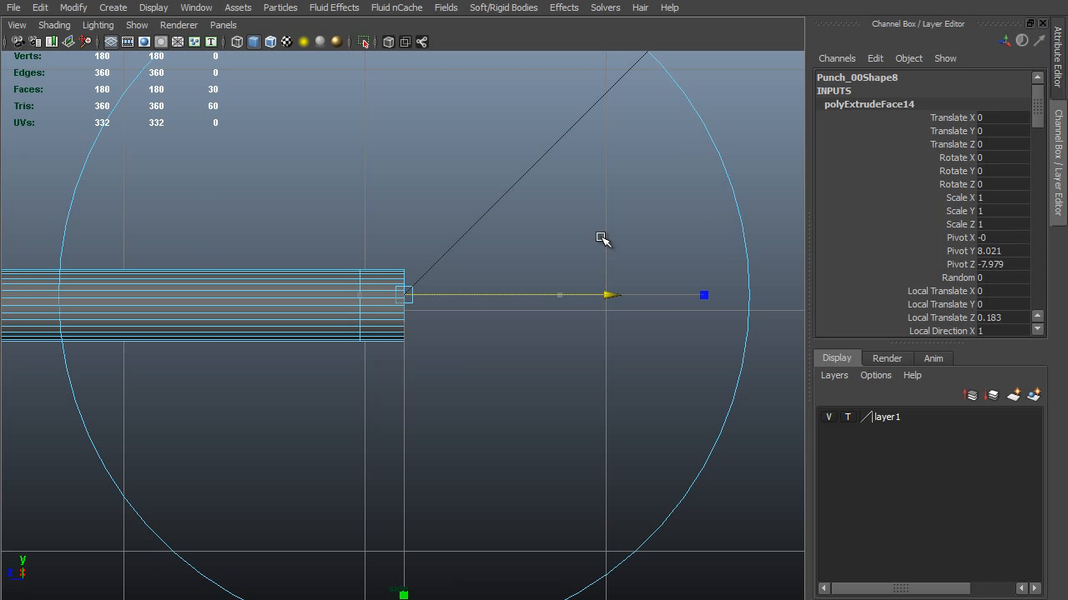
middle_drag(601, 237, 656, 238)
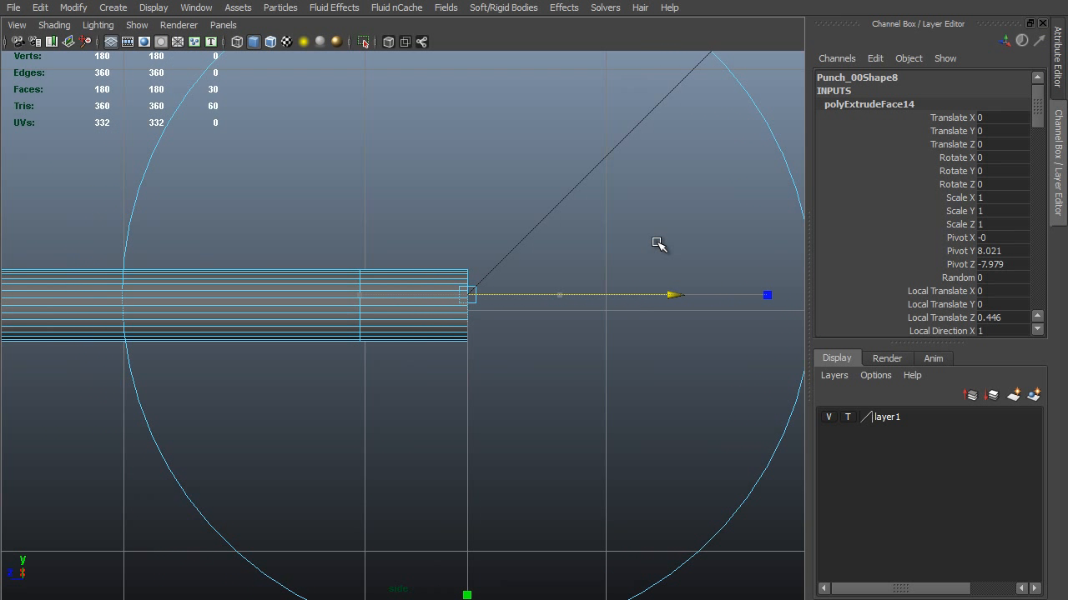
click(1019, 321)
text(1)
key(Return)
Scale down the vertices at the extruded end to taper the tube into a narrow tip
alt+right_drag(676, 380, 770, 394)
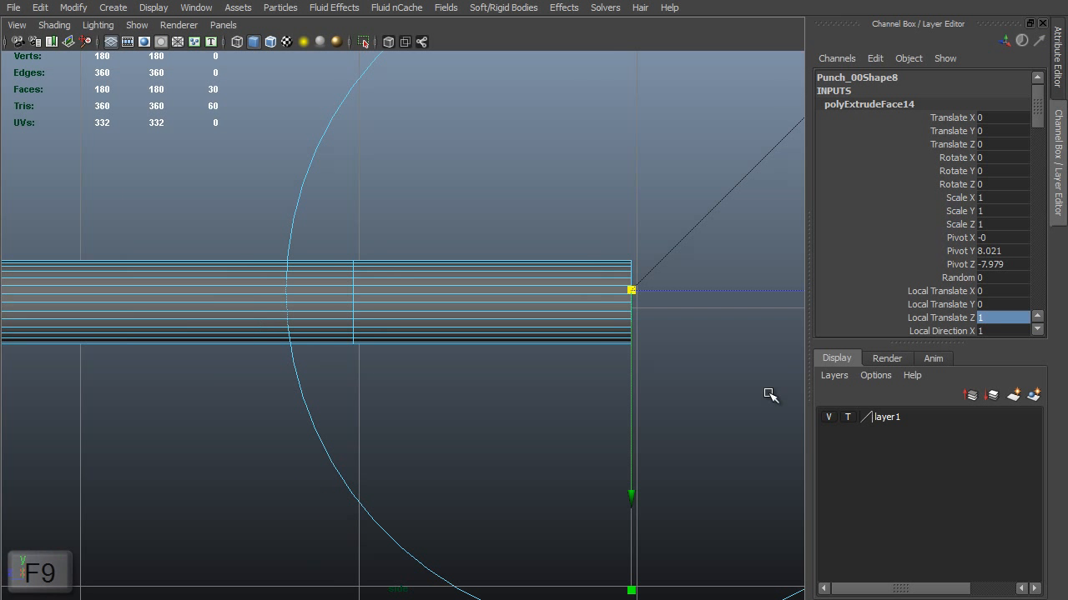
key(F9)
drag(673, 196, 601, 376)
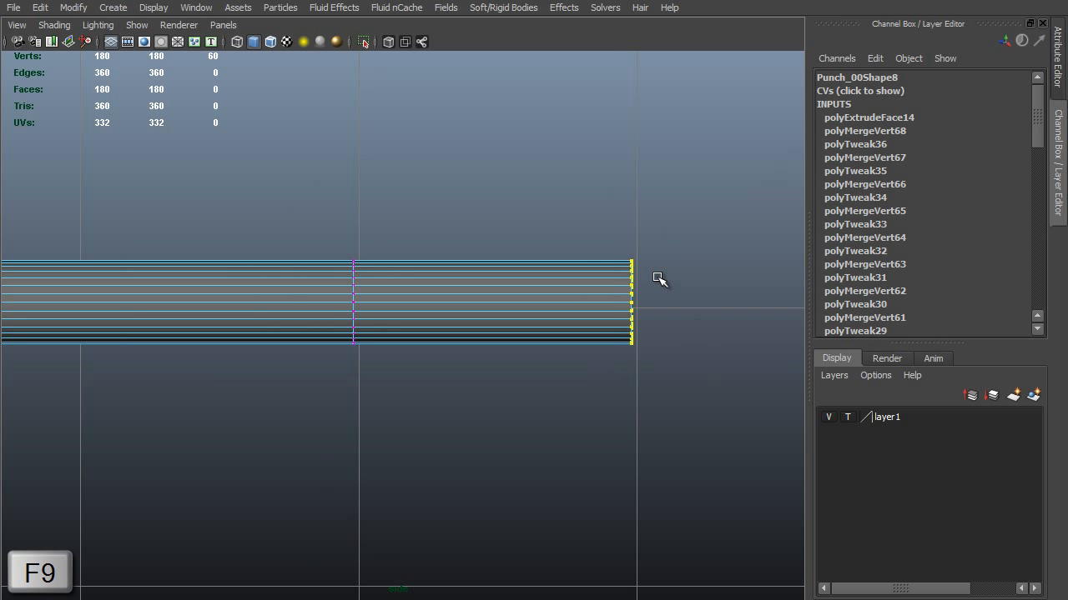
key(r)
middle_drag(708, 220, 663, 238)
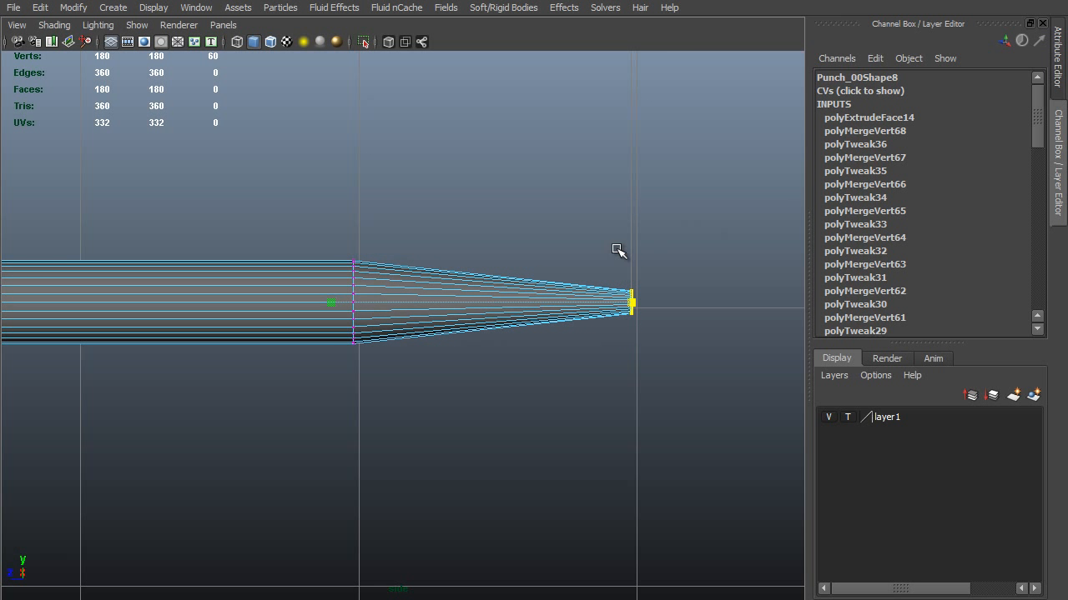
Examine the tapered tip and its open end up close in the side and perspective views
alt+right_drag(617, 250, 667, 292)
alt+middle_drag(685, 276, 565, 257)
alt+right_drag(565, 256, 640, 305)
alt+middle_drag(636, 303, 505, 326)
alt+right_drag(550, 350, 690, 293)
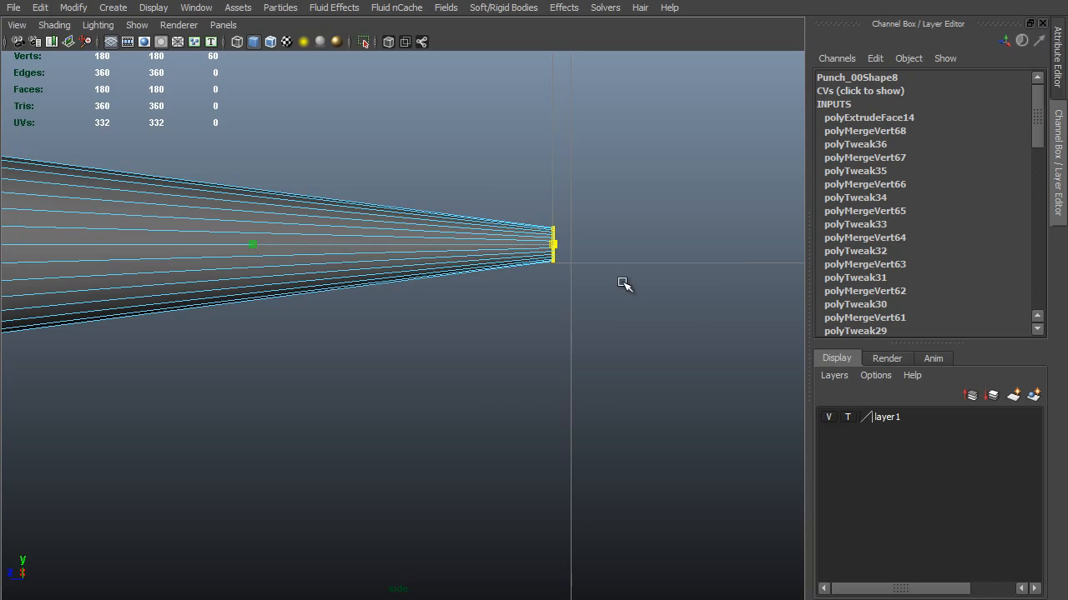
key(space)
drag(615, 265, 611, 248)
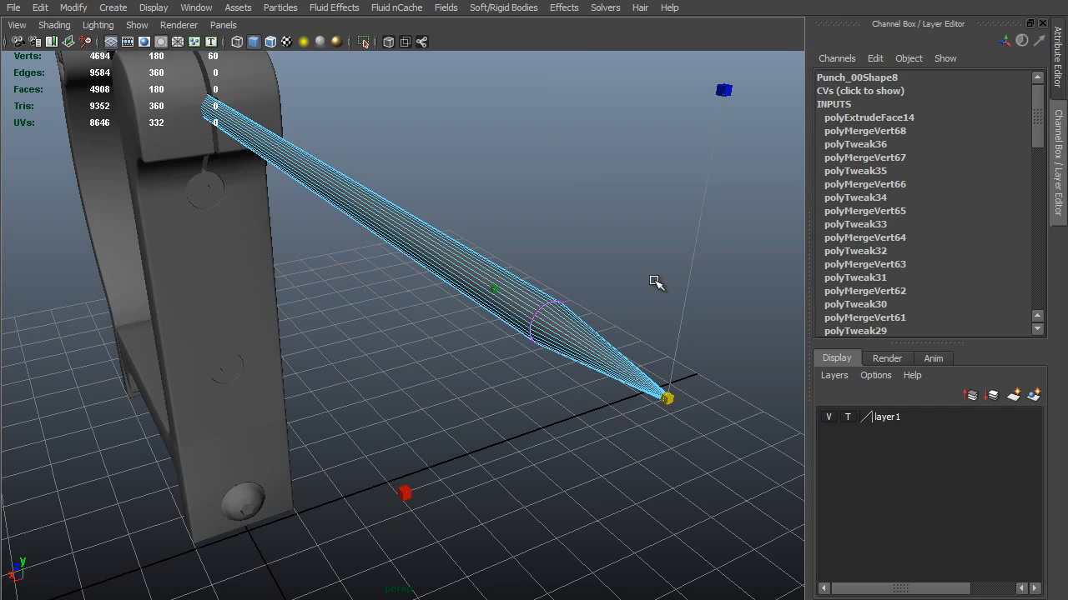
key(f)
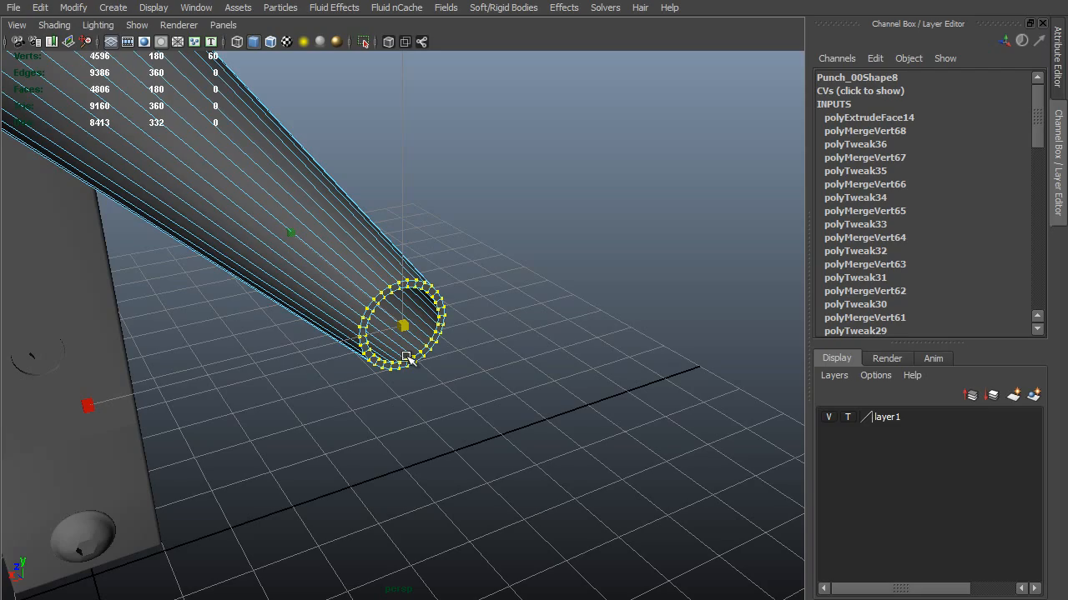
alt+right_drag(599, 308, 514, 319)
alt+drag(343, 263, 424, 251)
alt+right_drag(425, 250, 575, 343)
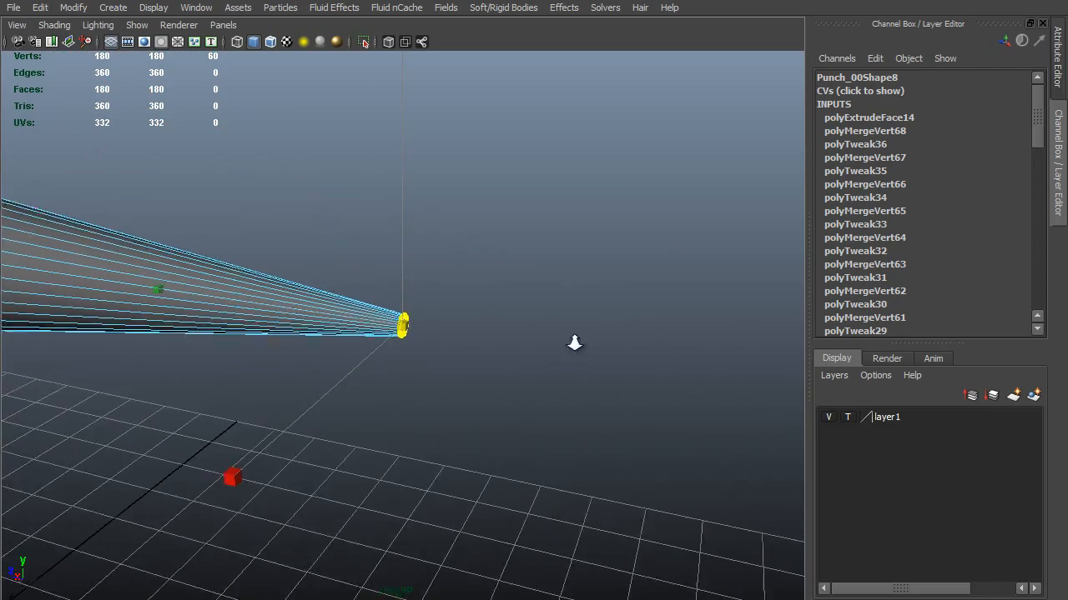
Extrude the ring faces at the end of the tapered tip with a Local Translate Z of about 0.043
key(space)
key(space)
key(F11)
drag(562, 198, 436, 329)
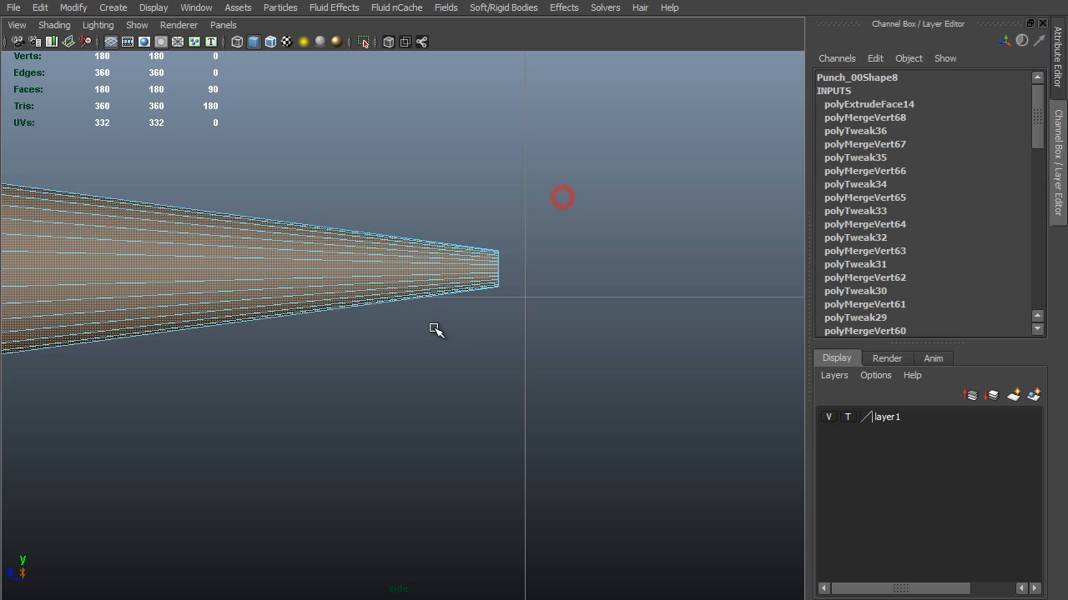
ctrl+drag(411, 151, 437, 327)
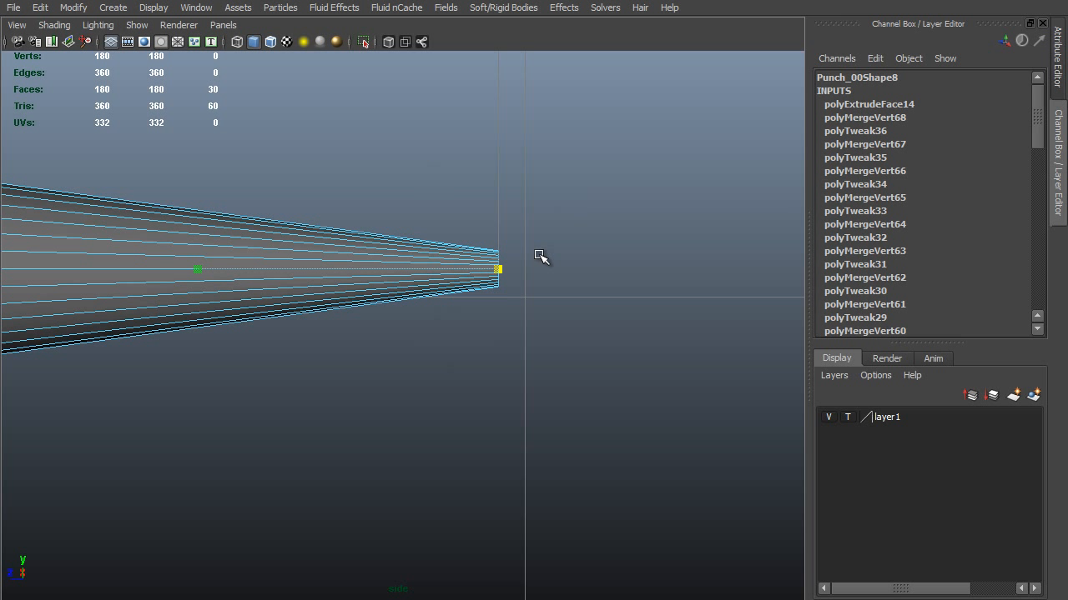
shift+right_drag(538, 255, 543, 293)
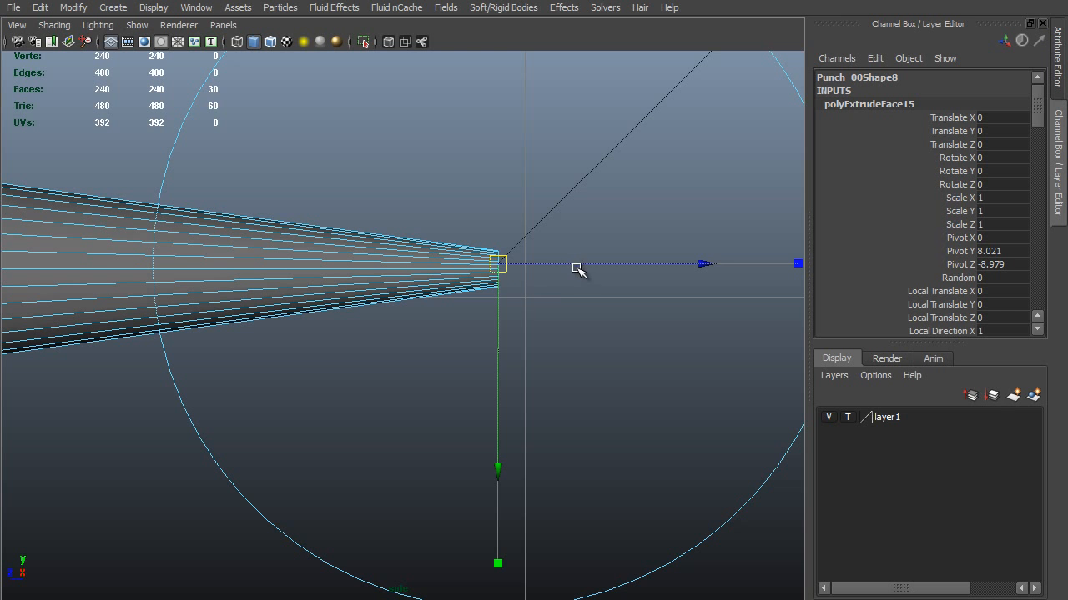
drag(575, 265, 721, 353)
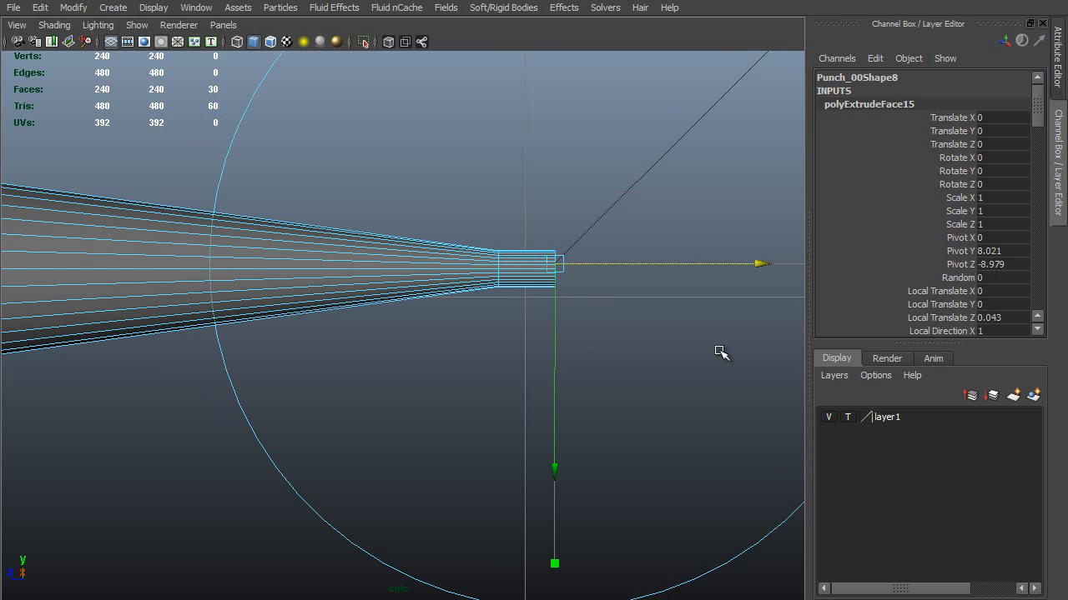
Bevel the edge loop where the straight tube meets the taper
alt+right_drag(700, 327, 626, 311)
key(space)
drag(626, 311, 626, 269)
key(F8)
alt+drag(417, 365, 400, 282)
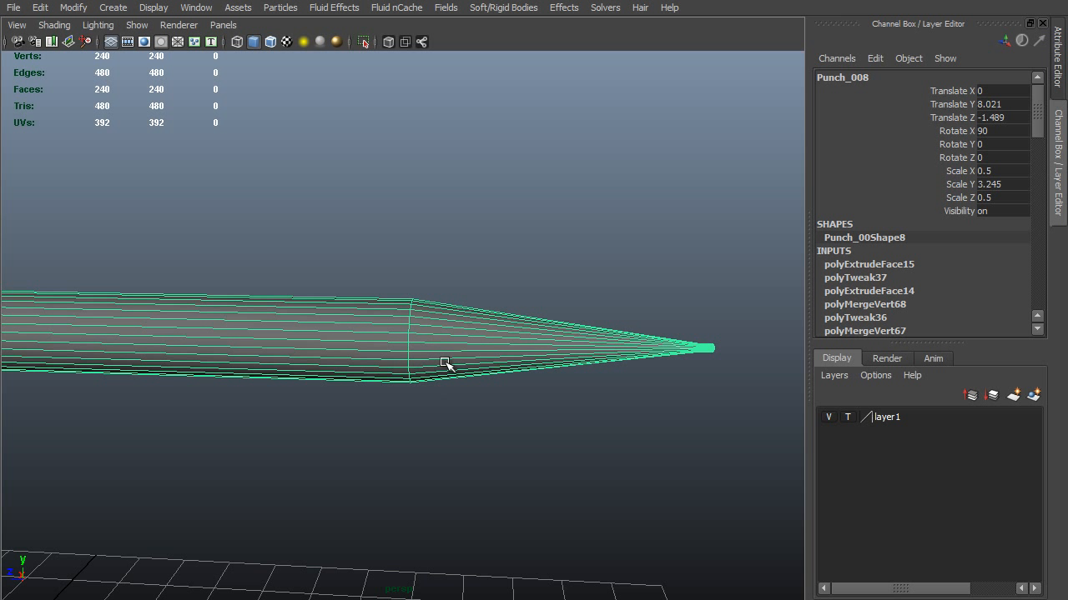
mouse_move(427, 327)
alt+mouse_down()
mouse_move(436, 302)
mouse_move(464, 363)
alt+mouse_up()
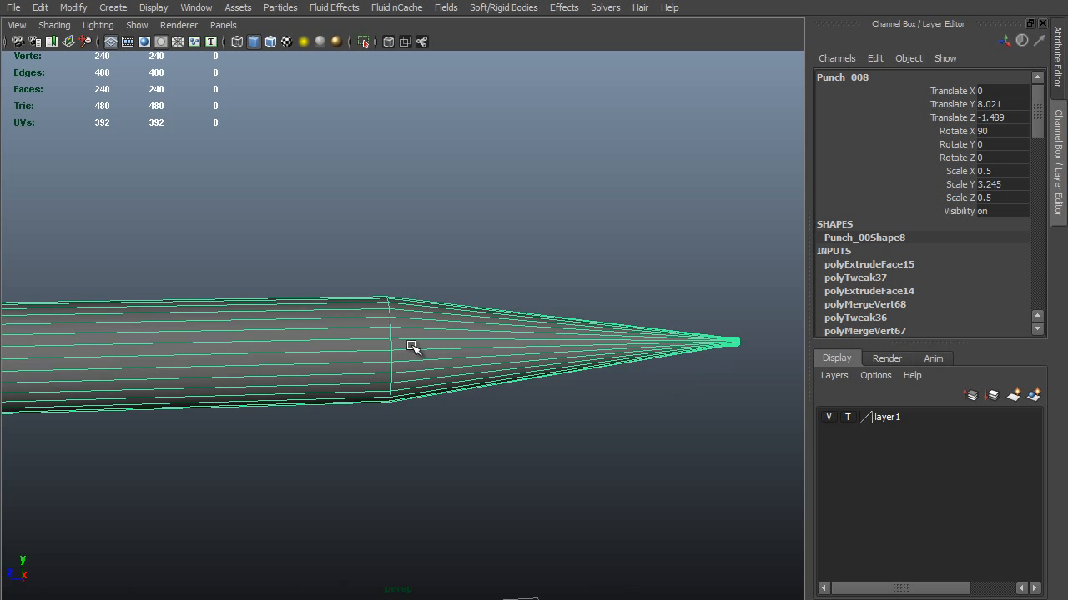
key(F10)
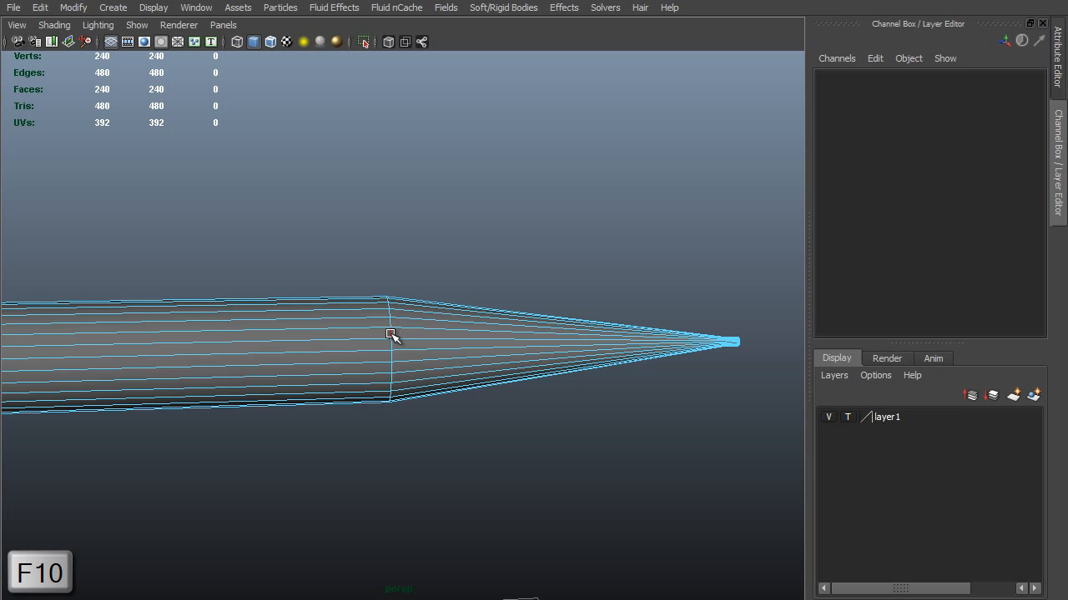
double_click(390, 335)
shift+right_drag(337, 345, 429, 348)
Set the bevel's Offset to 0.05 and its Segments to 5
click(958, 131)
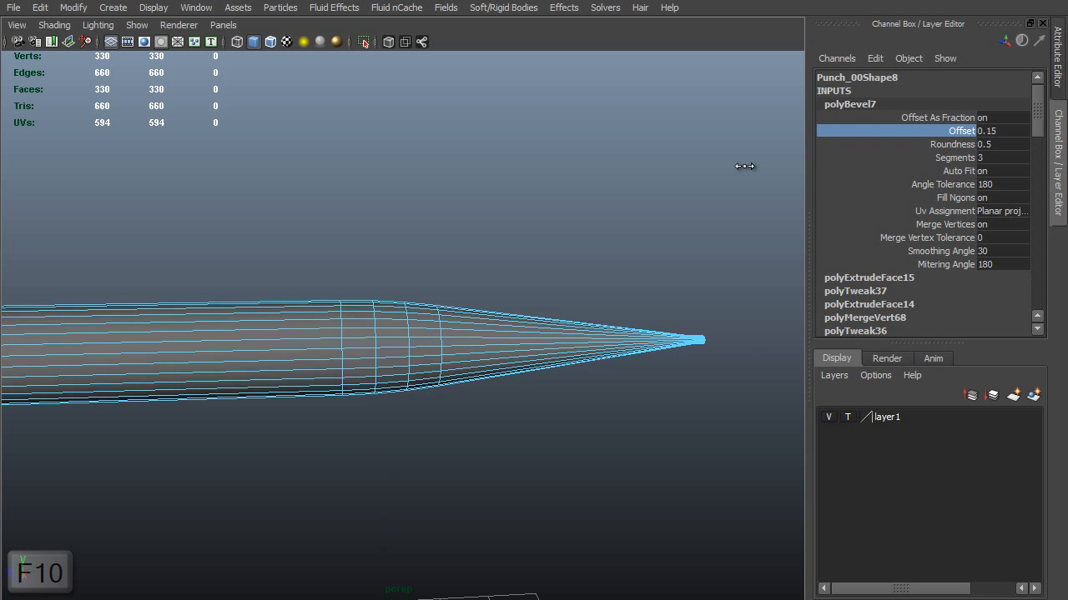
middle_drag(744, 166, 1006, 190)
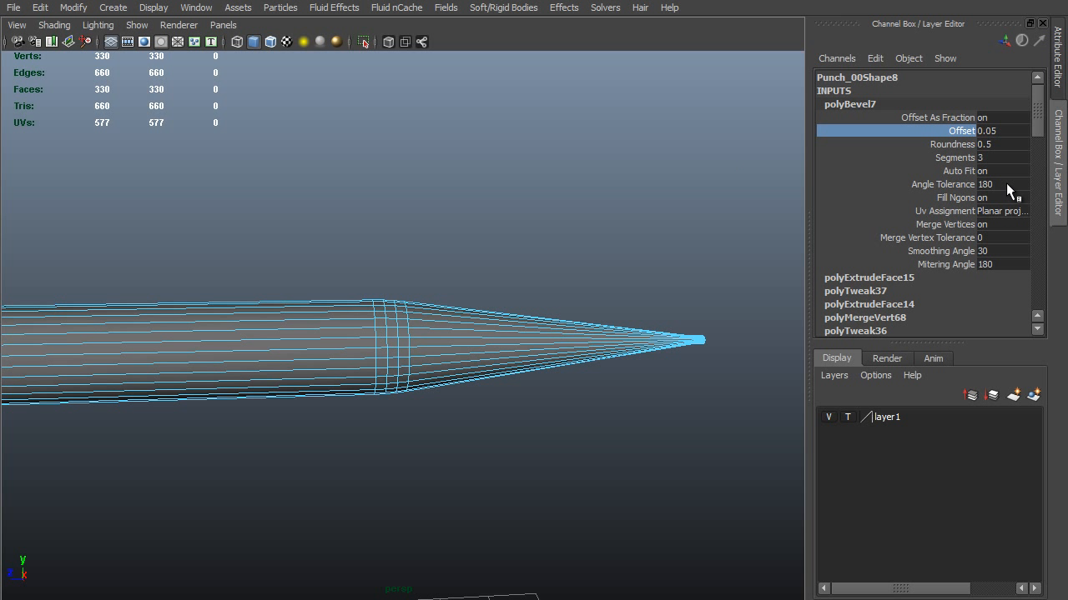
double_click(1006, 158)
text(5)
key(Return)
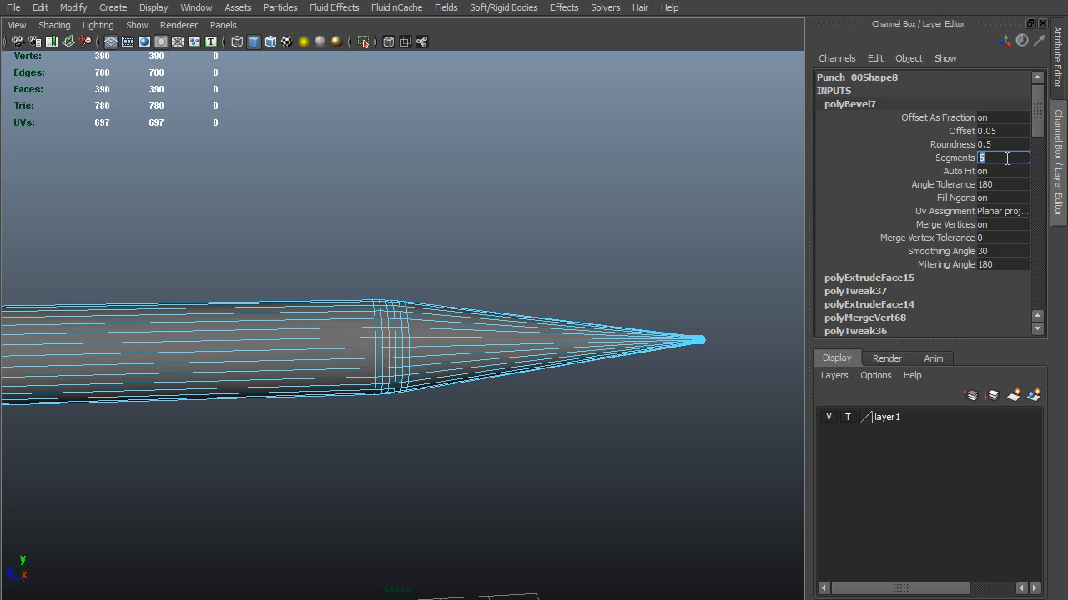
Widen the bevel at the start of the taper to an Offset of 0.07
alt+right_drag(541, 313, 434, 267)
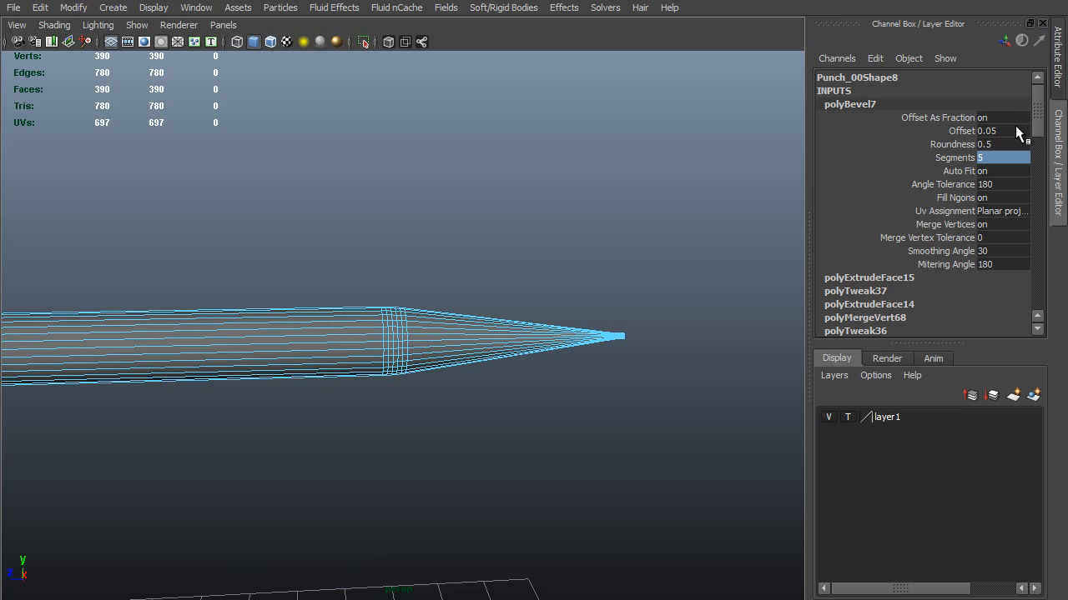
double_click(1012, 131)
drag(995, 125, 1012, 131)
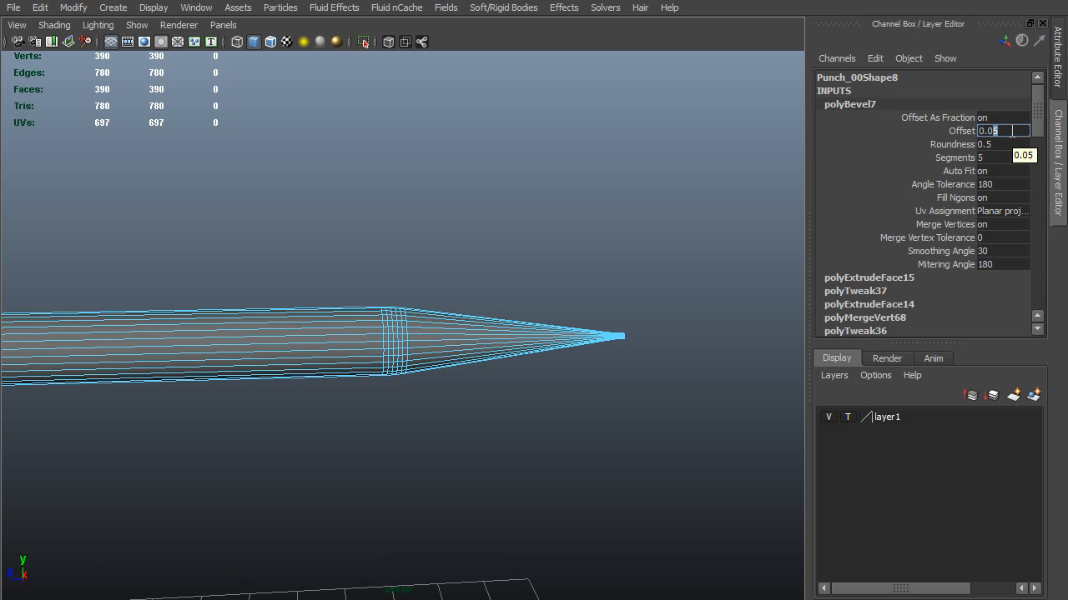
text(7)
key(Return)
Soften the edges of the beveled transition between the straight tube and the taper, and deselect the tube
alt+right_drag(502, 412, 543, 414)
mouse_move(422, 393)
alt+mouse_down()
mouse_move(400, 388)
mouse_move(404, 400)
alt+mouse_up()
click(441, 493)
alt+right_drag(404, 400, 446, 415)
click(415, 393)
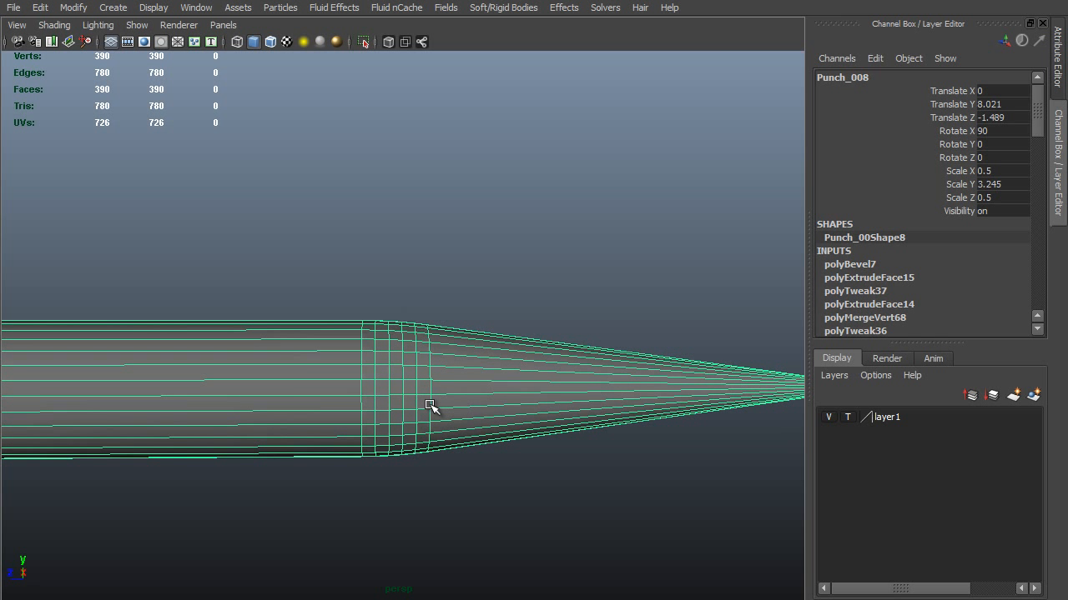
key(F10)
drag(367, 303, 425, 489)
mouse_move(383, 448)
shift+right_down()
mouse_move(456, 472)
mouse_move(508, 446)
shift+right_up()
click(505, 507)
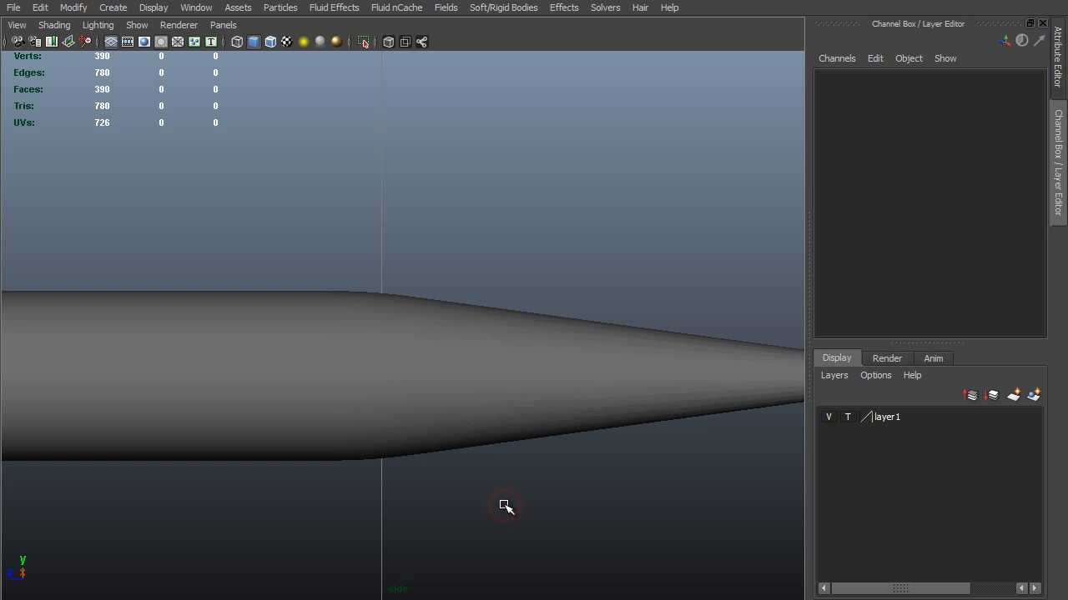
Switch to the perspective view, select the hidden Punch_008 cylinder at the tube's tapered end, and make it visible
key(space)
drag(504, 504, 505, 463)
alt+right_drag(522, 493, 266, 394)
alt+drag(266, 394, 290, 444)
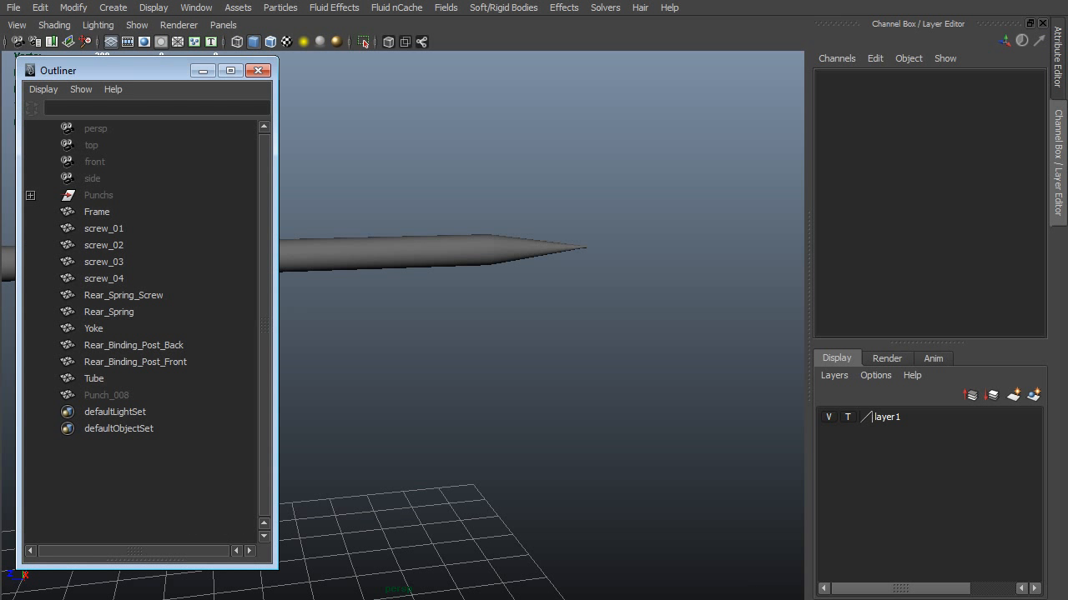
click(113, 397)
key(shift+h)
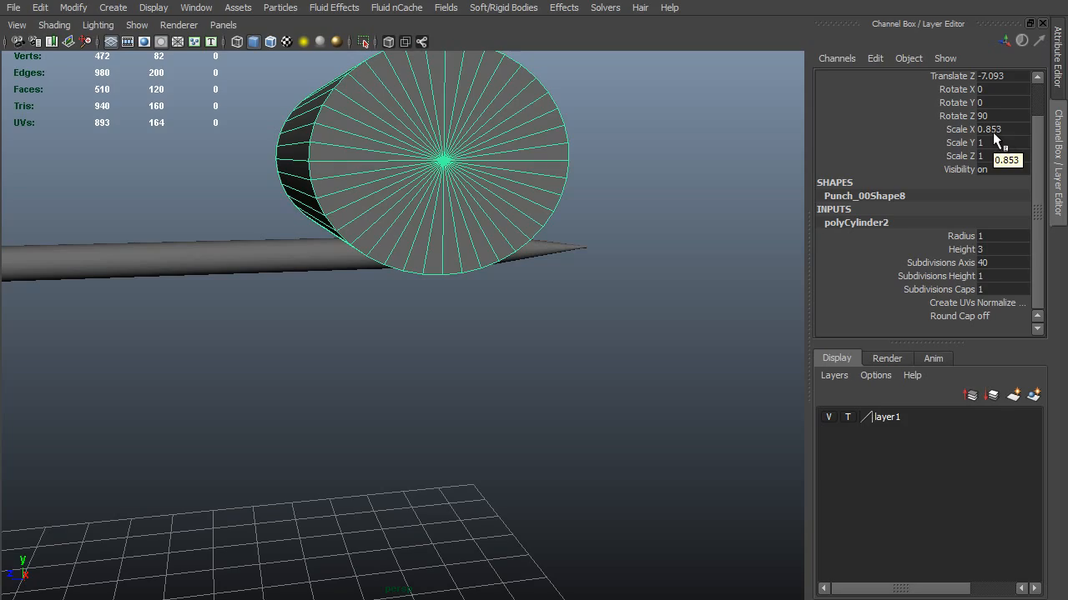
Duplicate Punch_008 and parent the original to the Punchs group, keeping the copy for cutting the tube
alt+drag(676, 293, 467, 174)
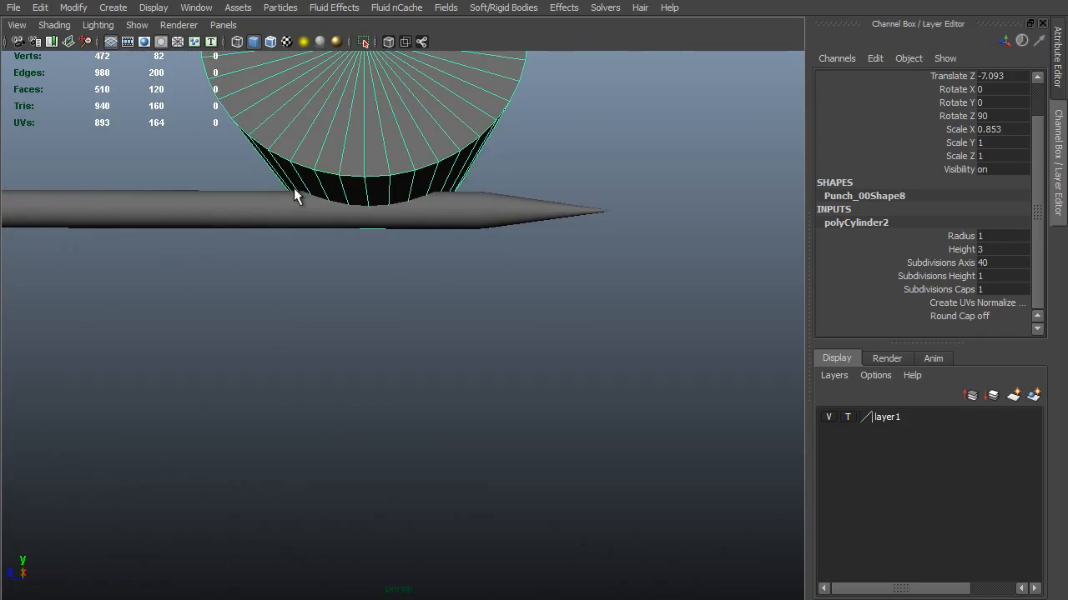
alt+drag(317, 191, 309, 189)
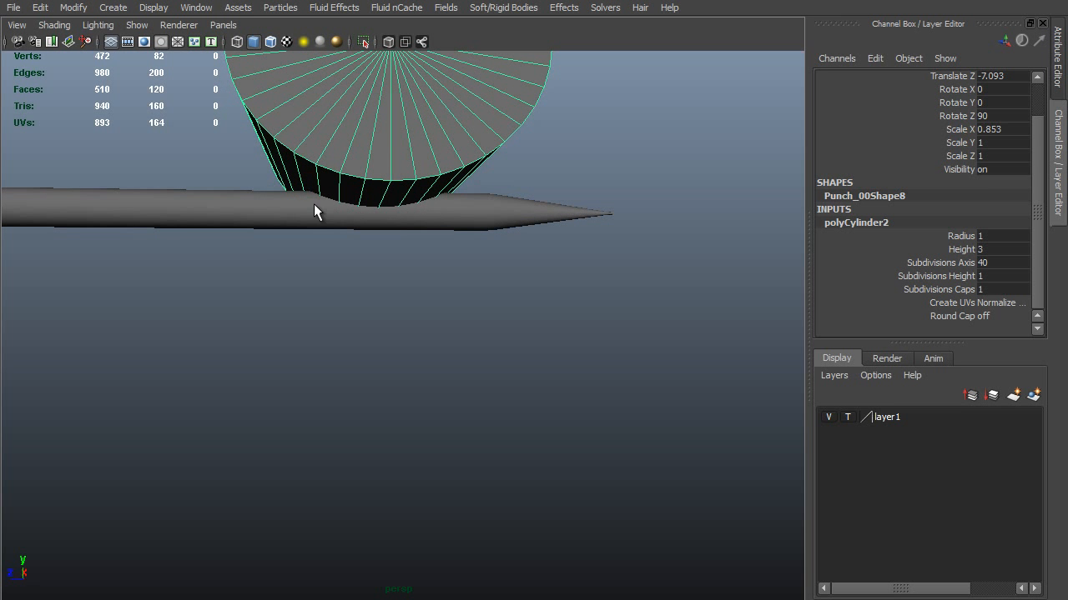
alt+drag(437, 198, 417, 231)
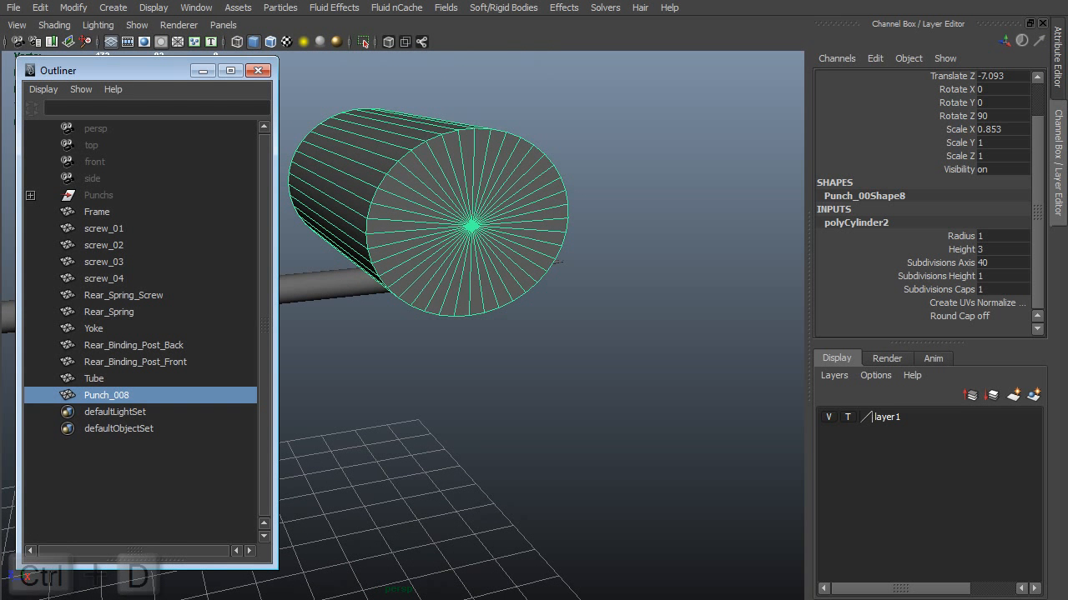
key(ctrl+d)
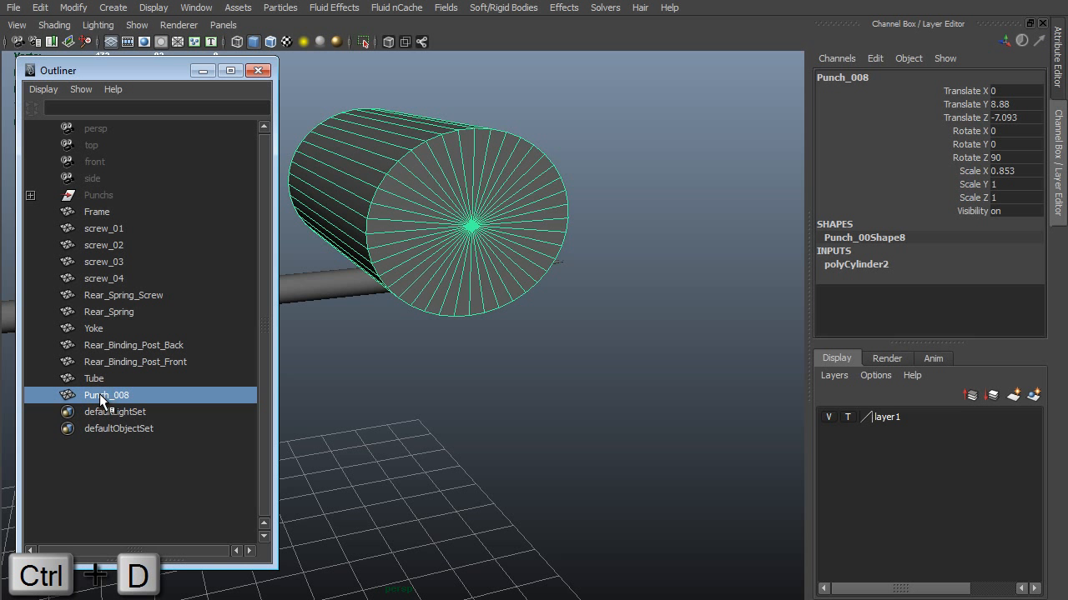
ctrl+click(108, 195)
key(p)
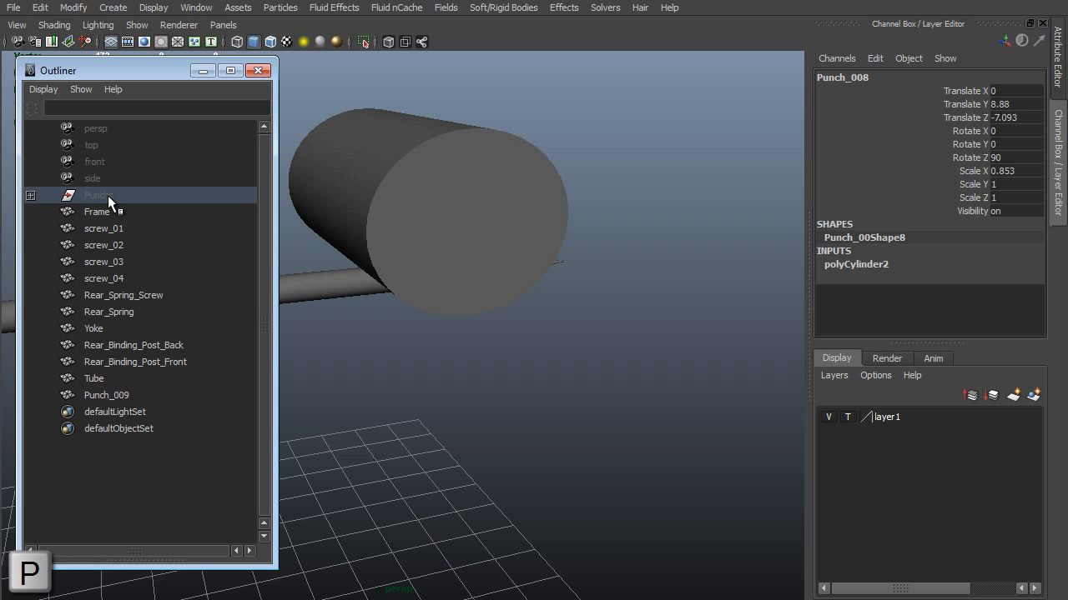
click(202, 71)
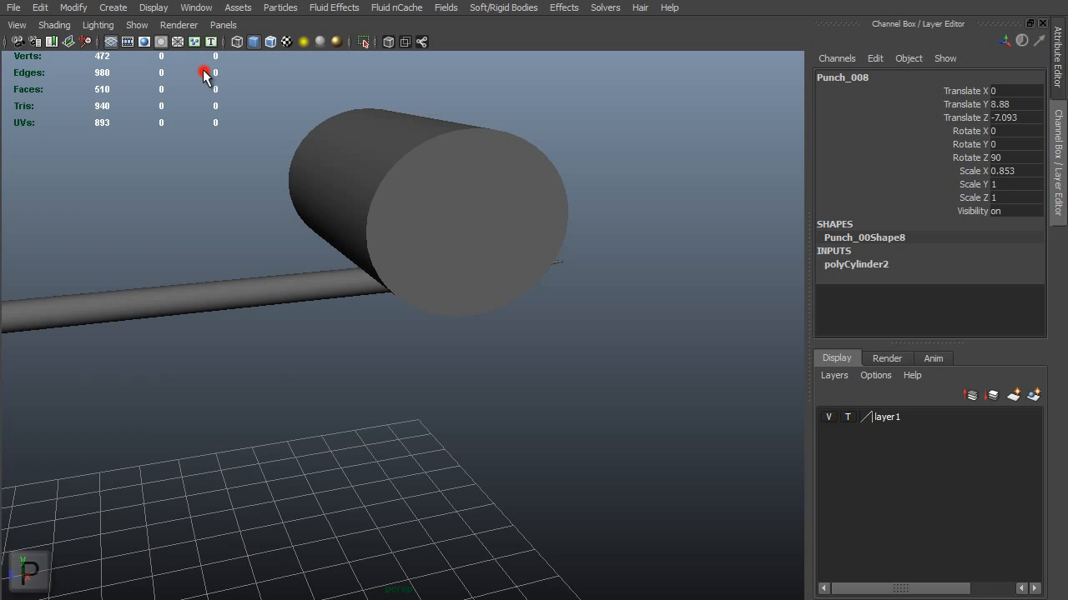
Subtract the duplicated punch cylinder from the tube with a Boolean Difference to cut a notch near the tip
click(289, 294)
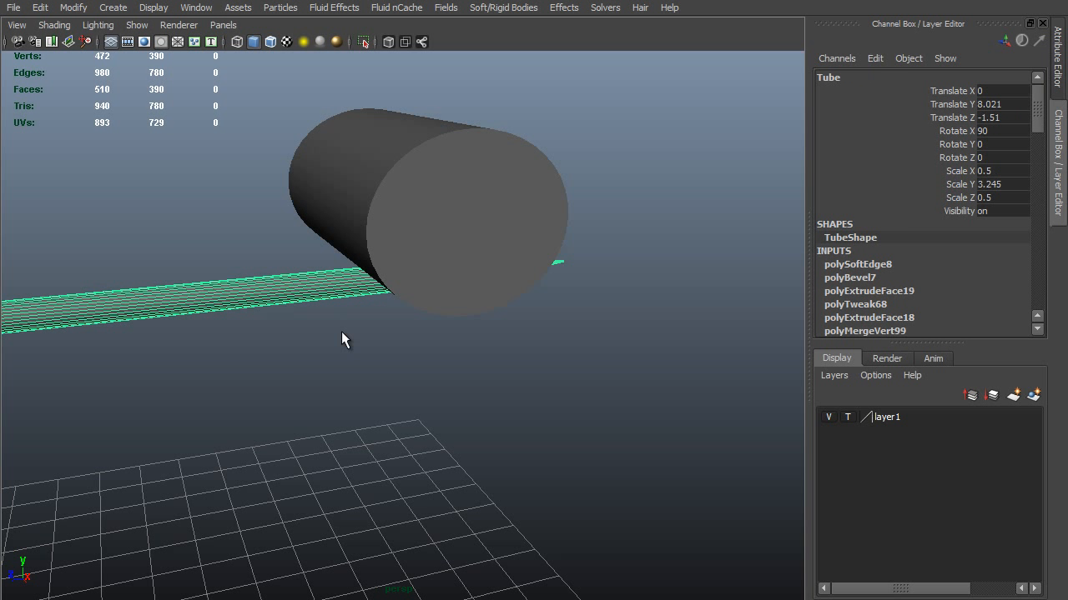
click(475, 178)
shift+right_drag(163, 195, 265, 436)
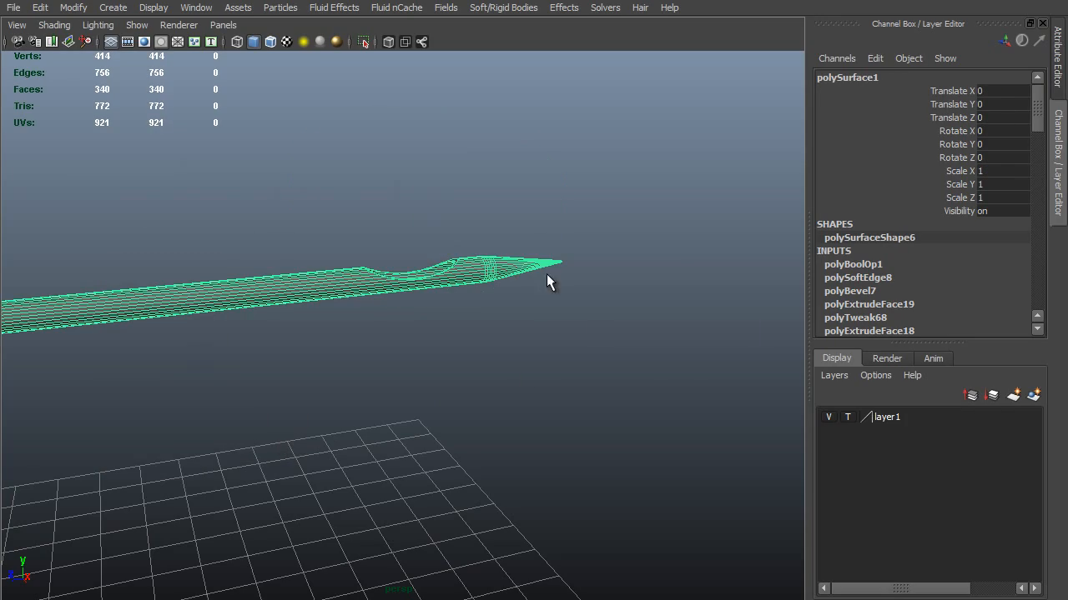
Run Cleanup on the notched tube to triangulate its many-sided faces
alt+drag(546, 281, 568, 422)
scroll(568, 422, up, 4)
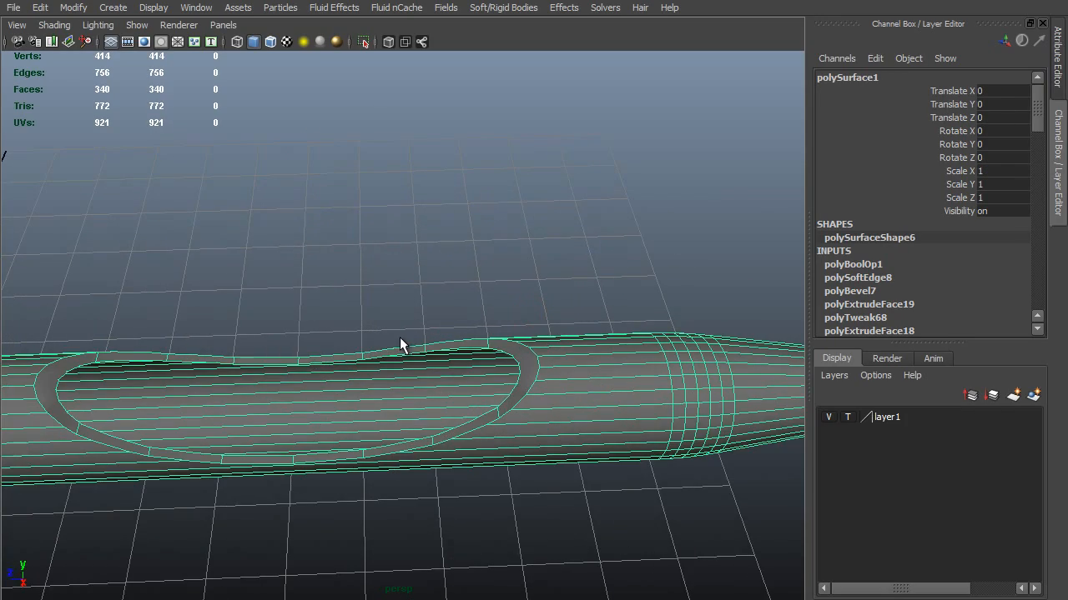
alt+drag(400, 340, 535, 332)
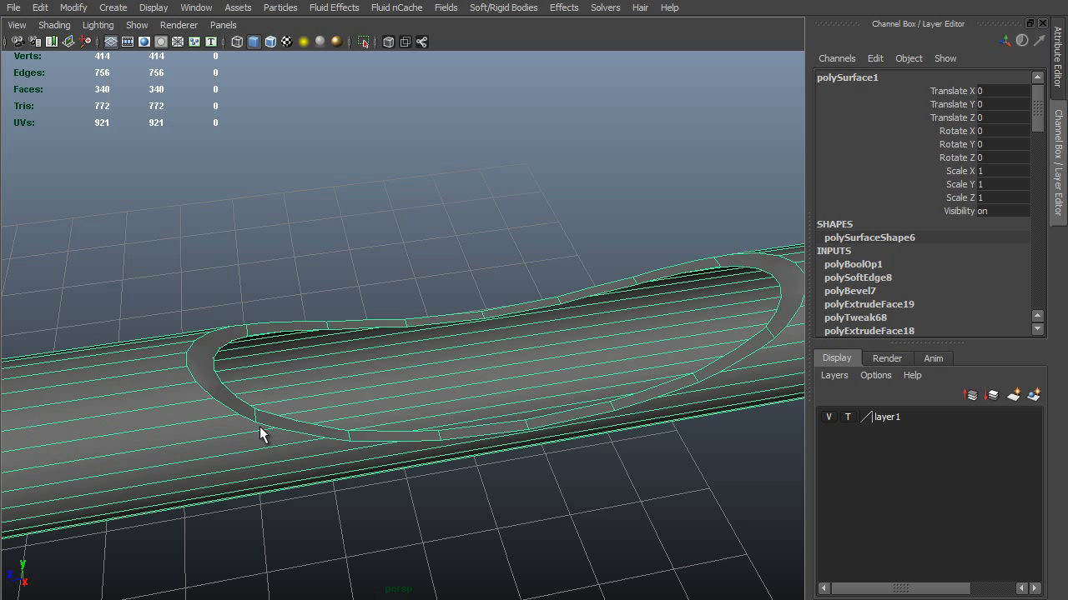
alt+drag(260, 434, 185, 400)
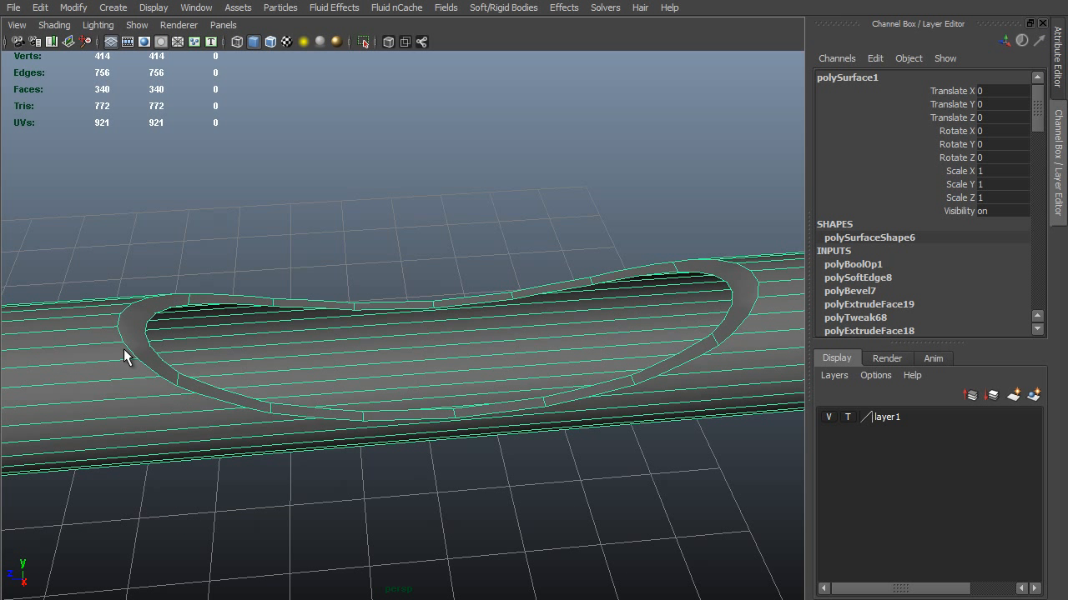
alt+drag(445, 389, 497, 230)
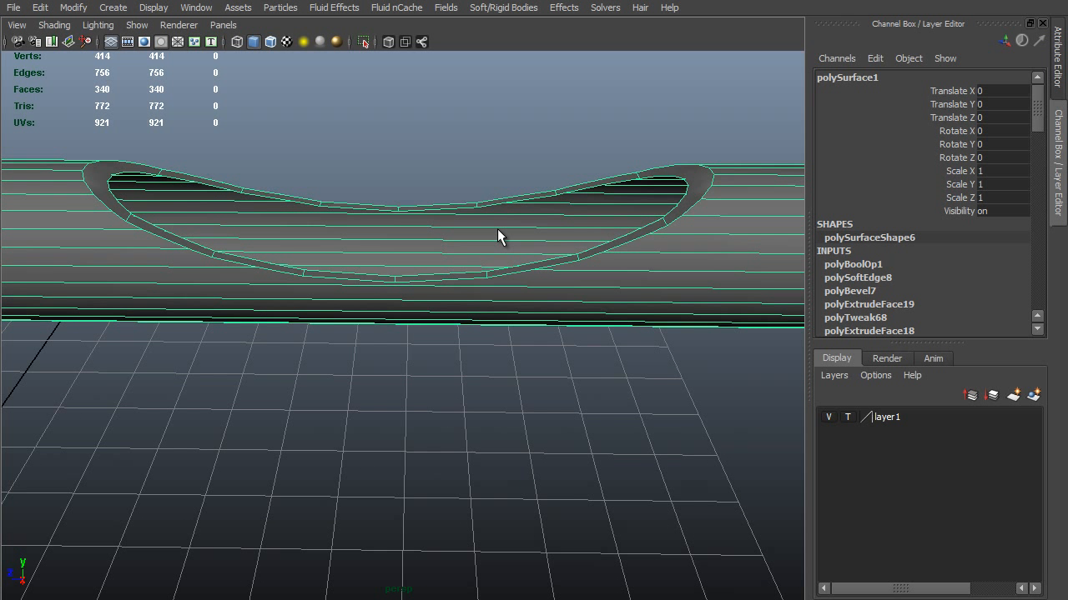
shift+right_click(166, 212)
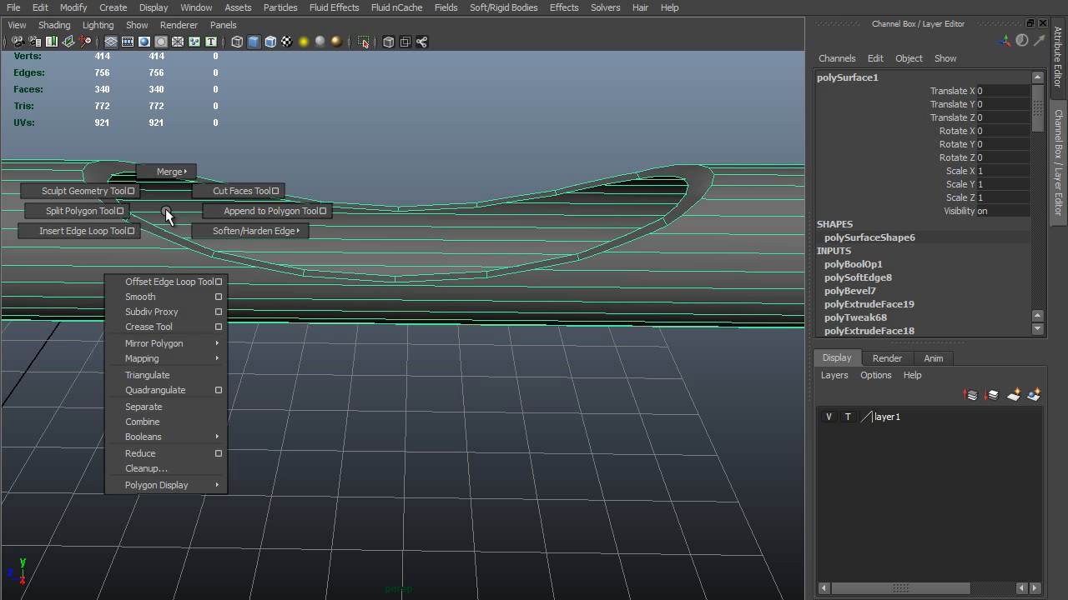
click(192, 469)
click(718, 482)
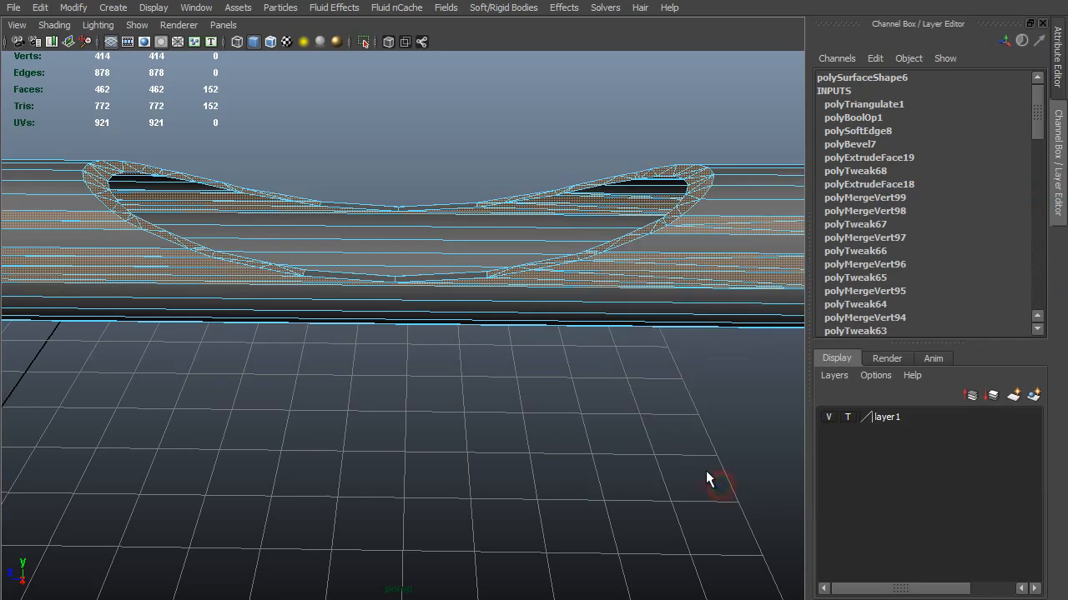
Examine the triangulated faces around the notch from several sides, and undo the Cleanup
alt+drag(726, 464, 408, 321)
alt+right_drag(407, 317, 575, 559)
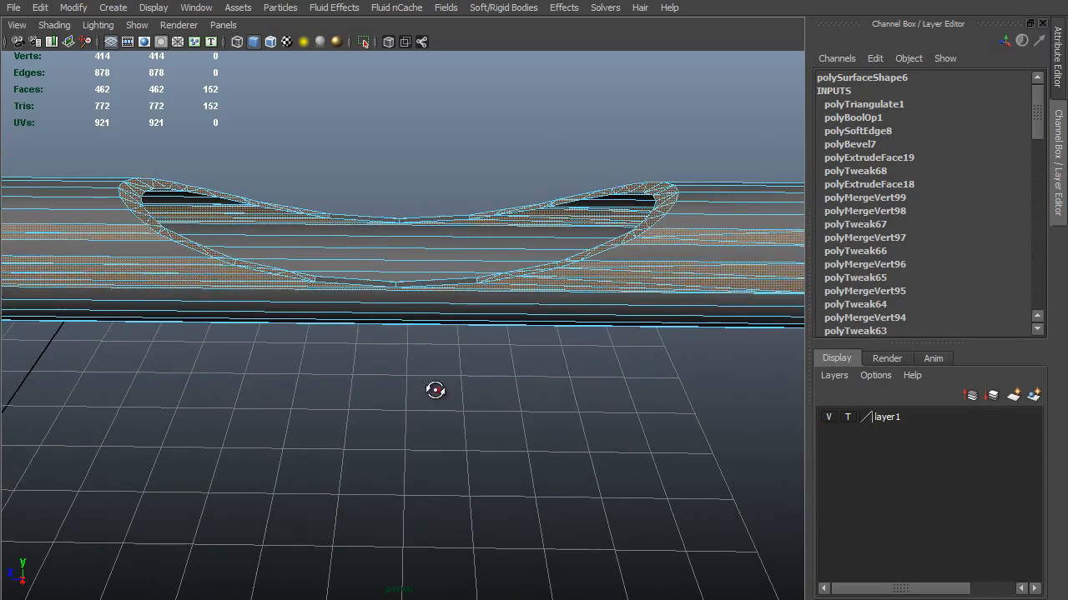
alt+drag(435, 388, 417, 442)
alt+middle_drag(416, 441, 538, 215)
alt+right_drag(538, 215, 571, 288)
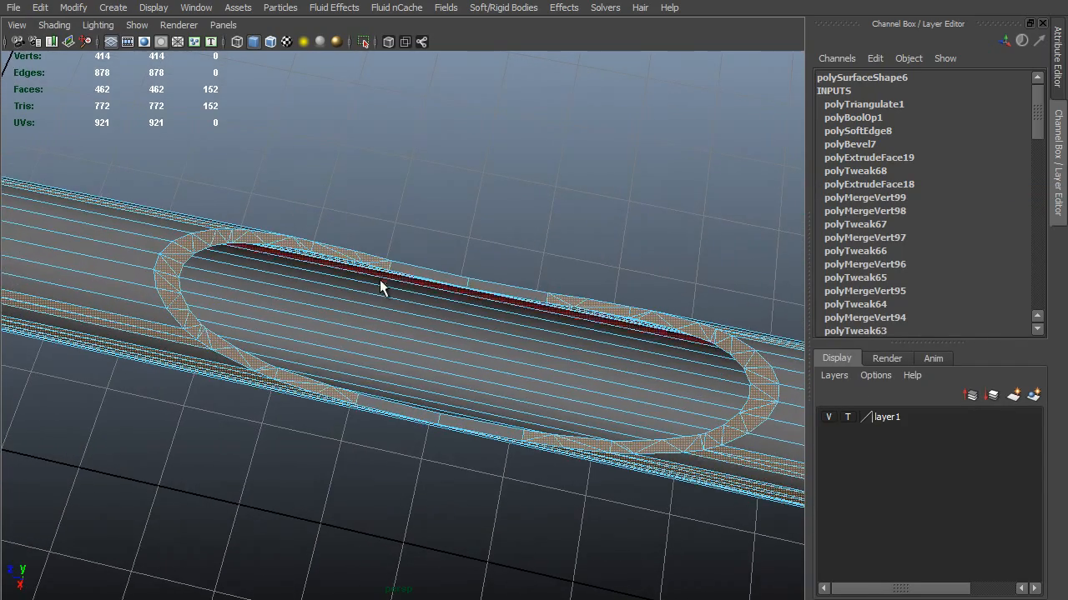
alt+drag(364, 315, 596, 172)
click(426, 247)
alt+middle_drag(642, 159, 517, 294)
alt+drag(505, 300, 621, 275)
alt+drag(436, 208, 550, 227)
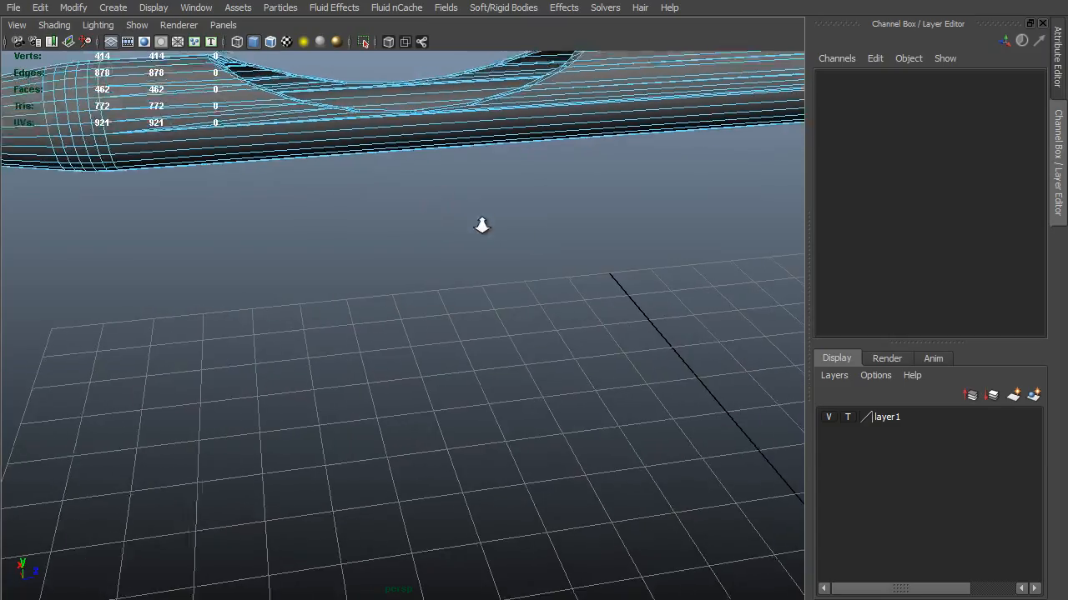
alt+right_drag(481, 224, 495, 237)
alt+middle_drag(384, 148, 367, 263)
alt+drag(368, 262, 602, 320)
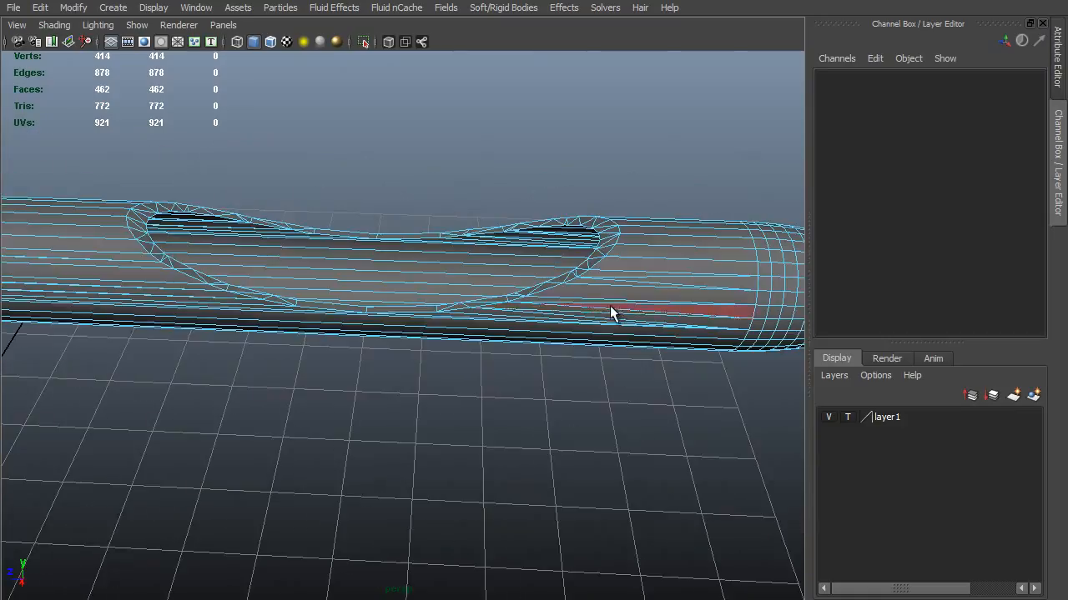
click(613, 311)
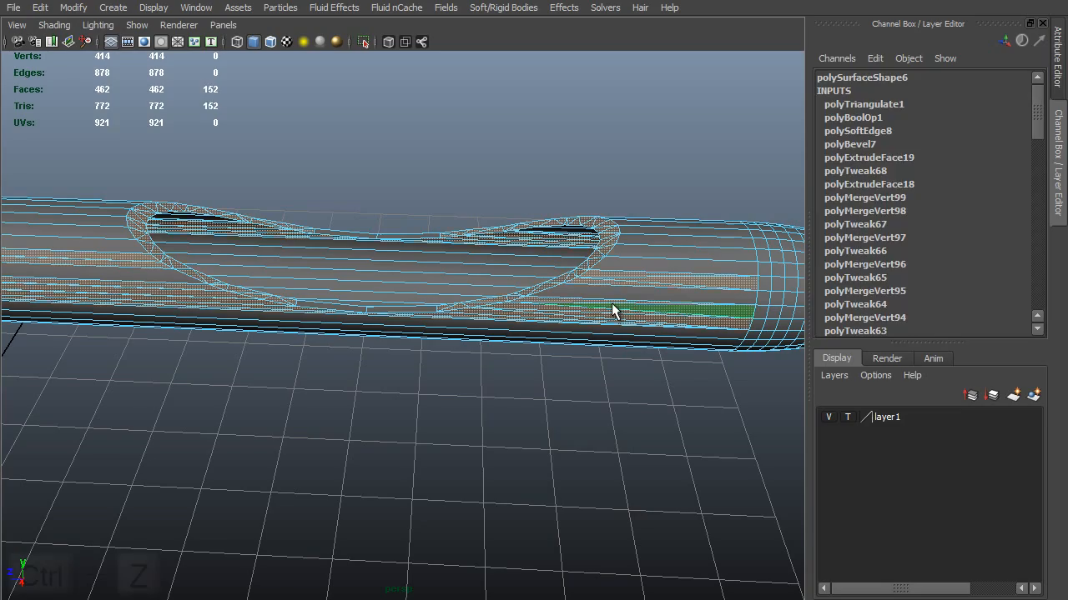
key(ctrl+z)
Split the rim face at the notch's rounded end, connecting matching outer and inner vertices with new edges
alt+drag(588, 465, 460, 425)
alt+right_drag(460, 426, 571, 543)
alt+drag(457, 482, 402, 479)
scroll(374, 477, up, 2)
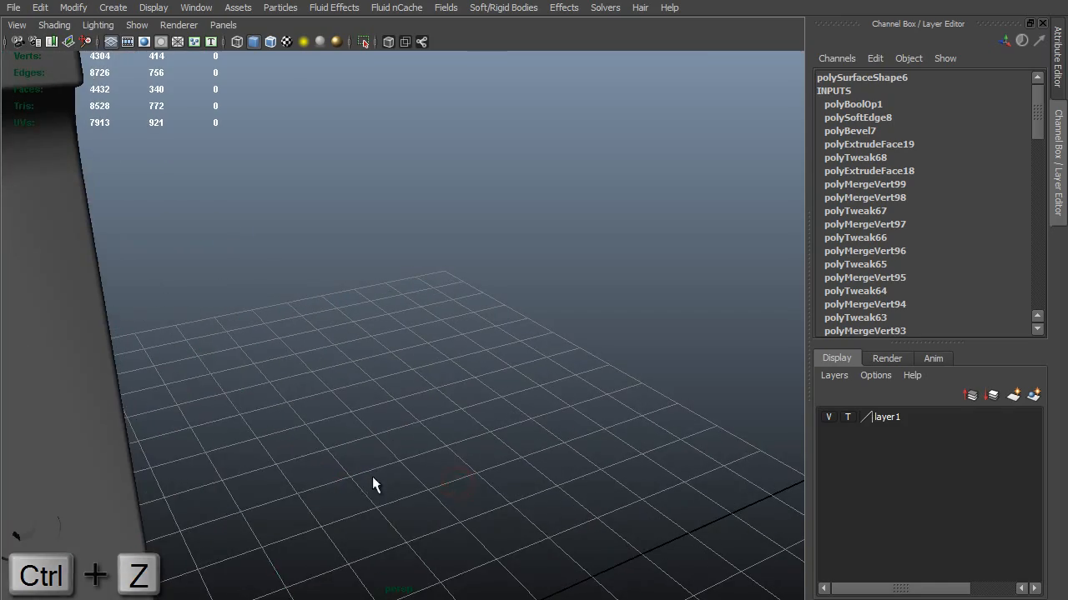
scroll(332, 444, down, 1)
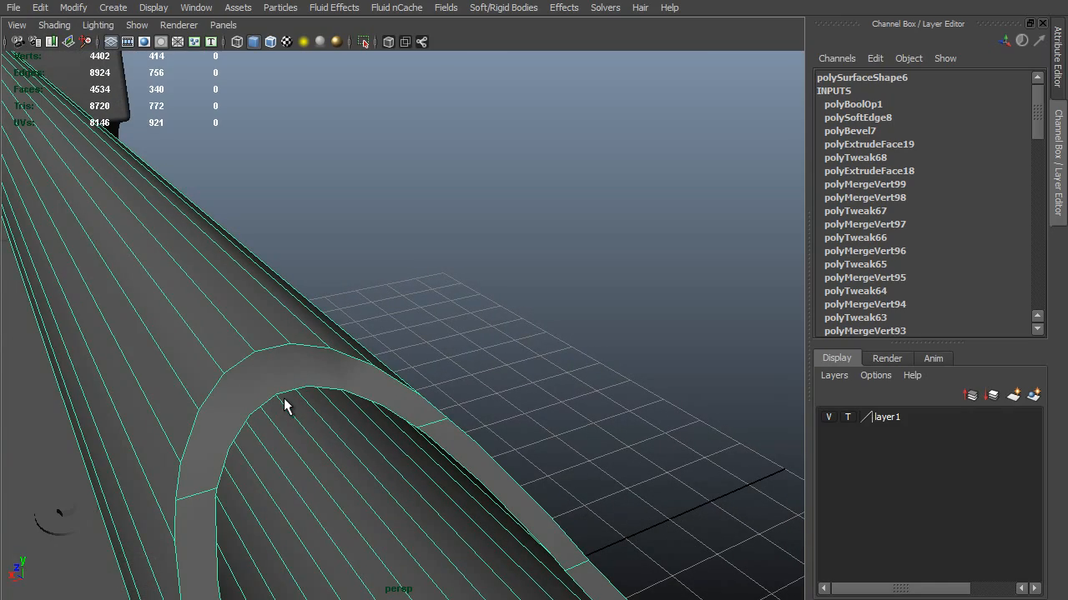
mouse_move(286, 403)
alt+mouse_down()
mouse_move(262, 400)
mouse_move(292, 397)
alt+mouse_up()
shift+right_drag(318, 358, 243, 360)
drag(306, 341, 277, 367)
drag(353, 417, 309, 415)
key(Return)
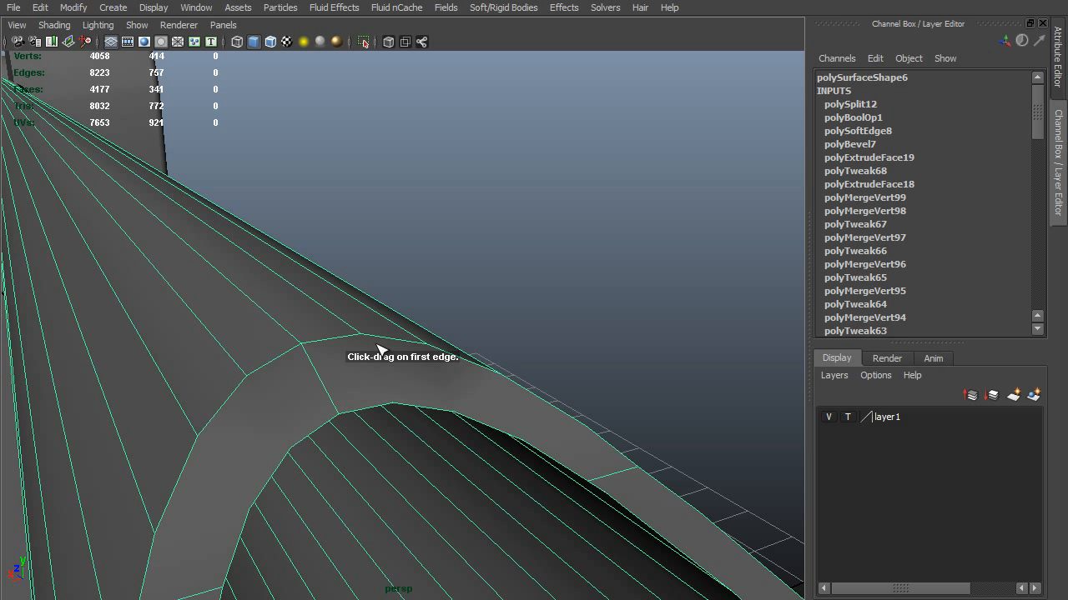
drag(353, 337, 361, 334)
click(392, 404)
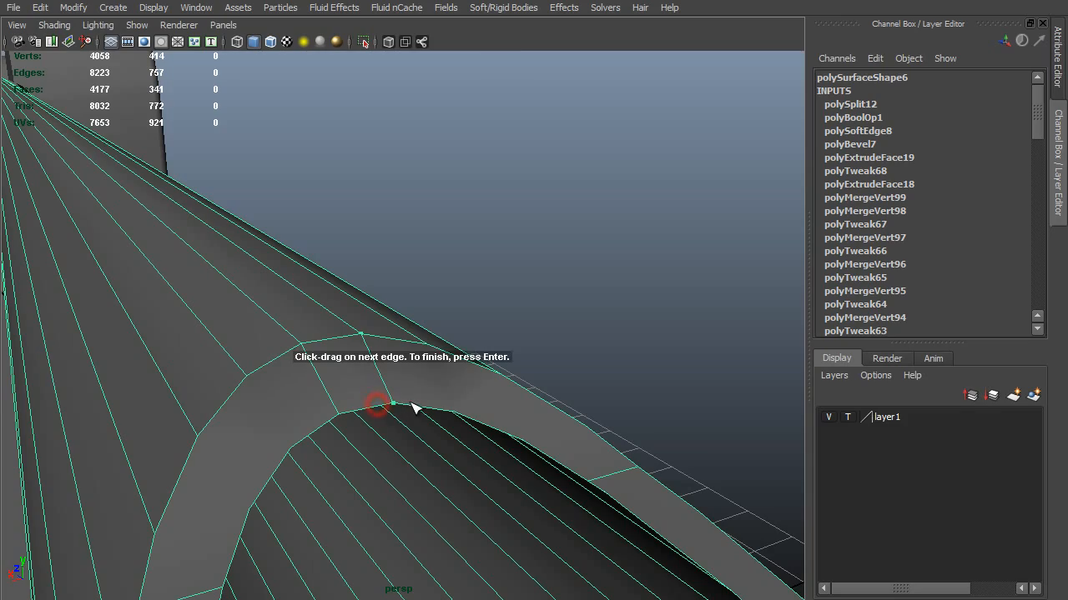
key(Return)
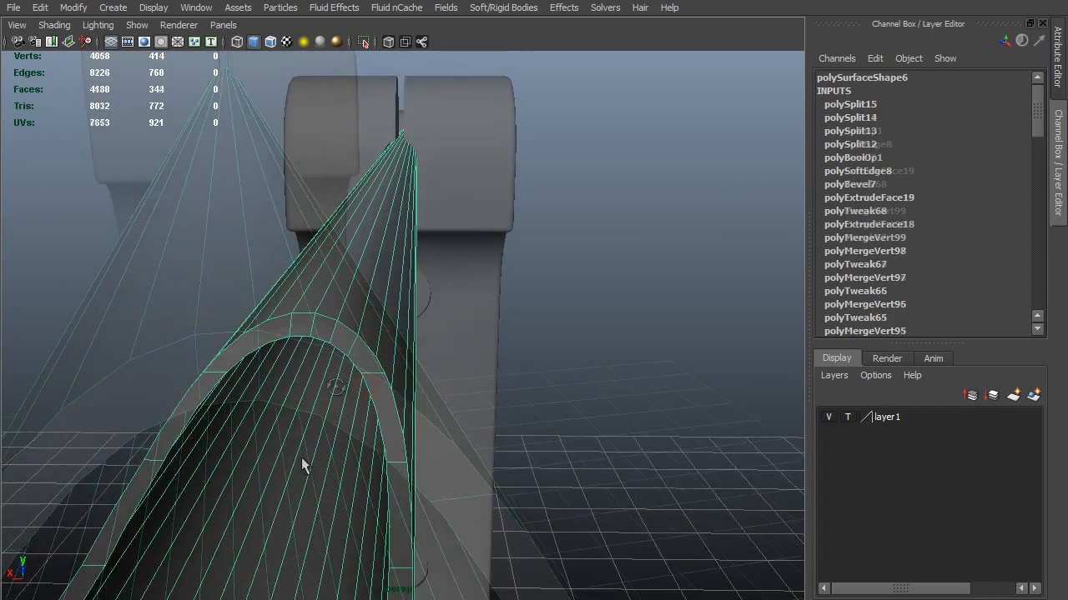
Select the misaligned cross edges left by the Boolean along the notch rim and delete them
alt+drag(302, 459, 410, 392)
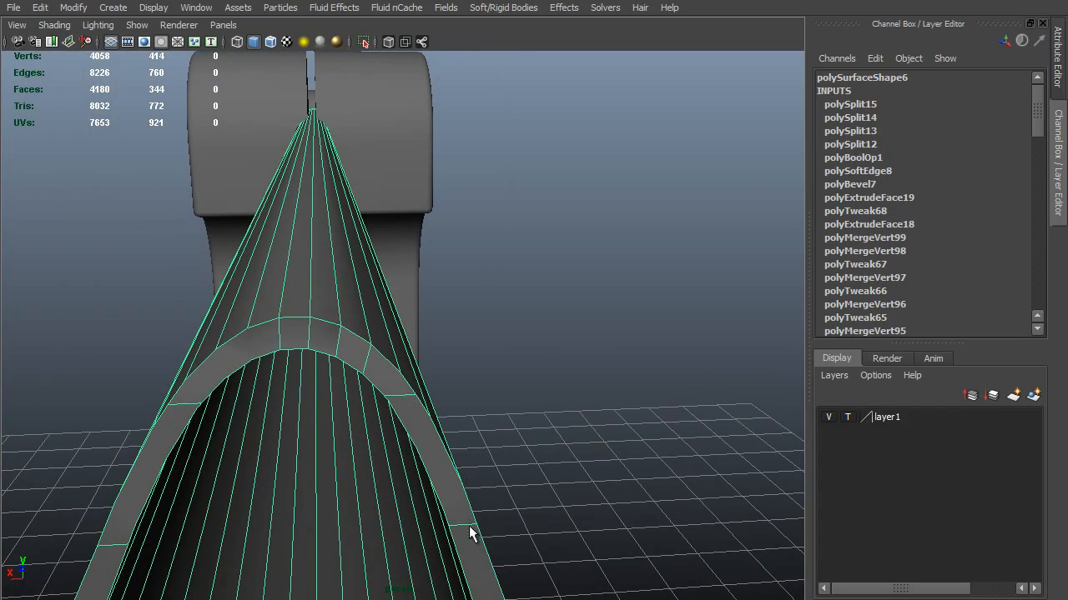
alt+drag(558, 597, 365, 493)
key(F10)
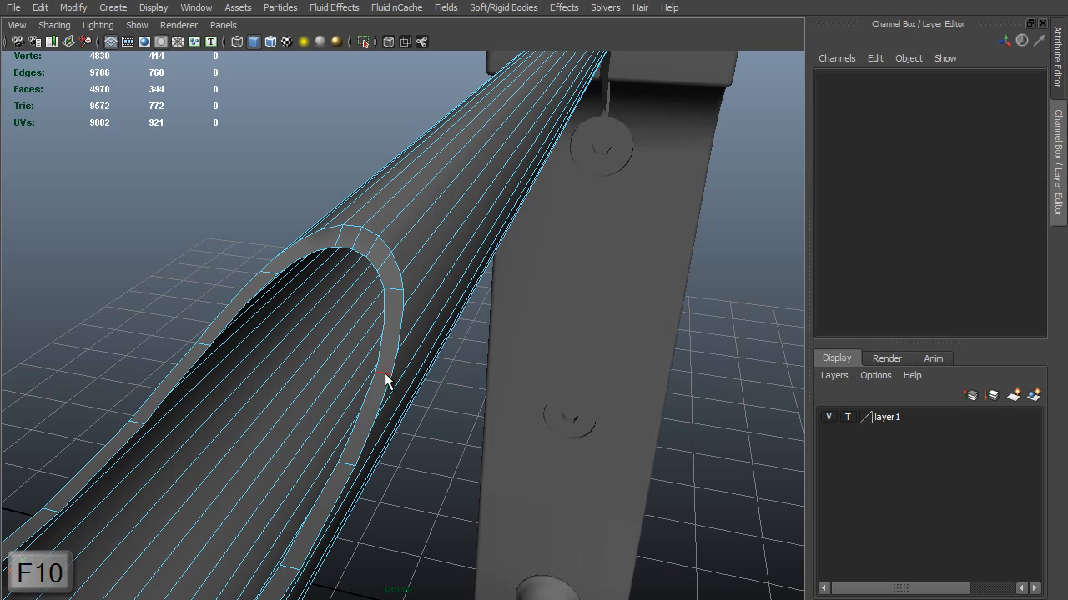
click(384, 373)
shift+click(394, 289)
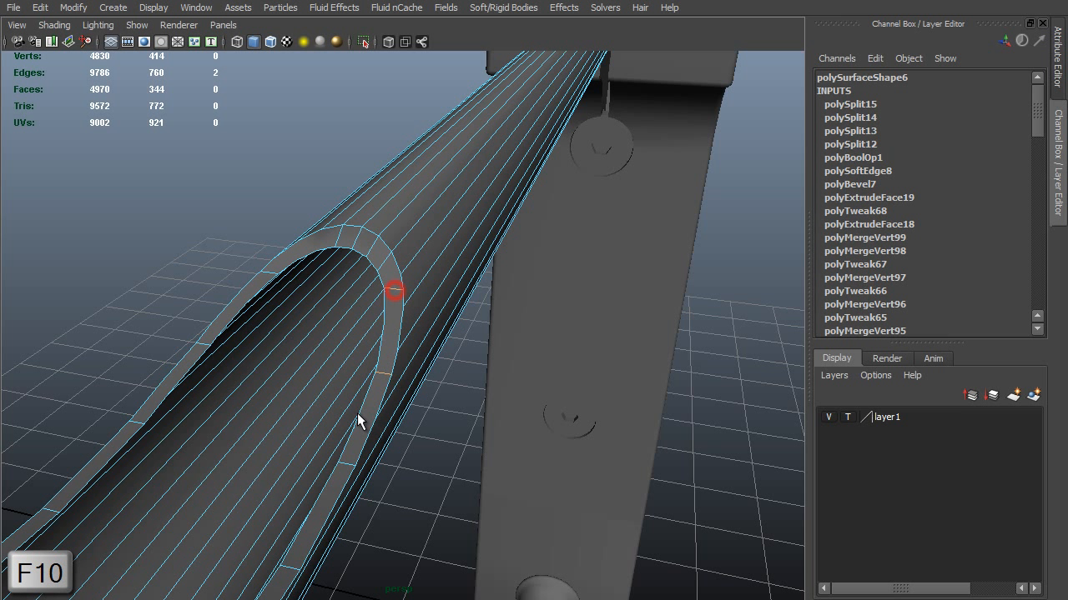
shift+click(349, 463)
key(alt+x)
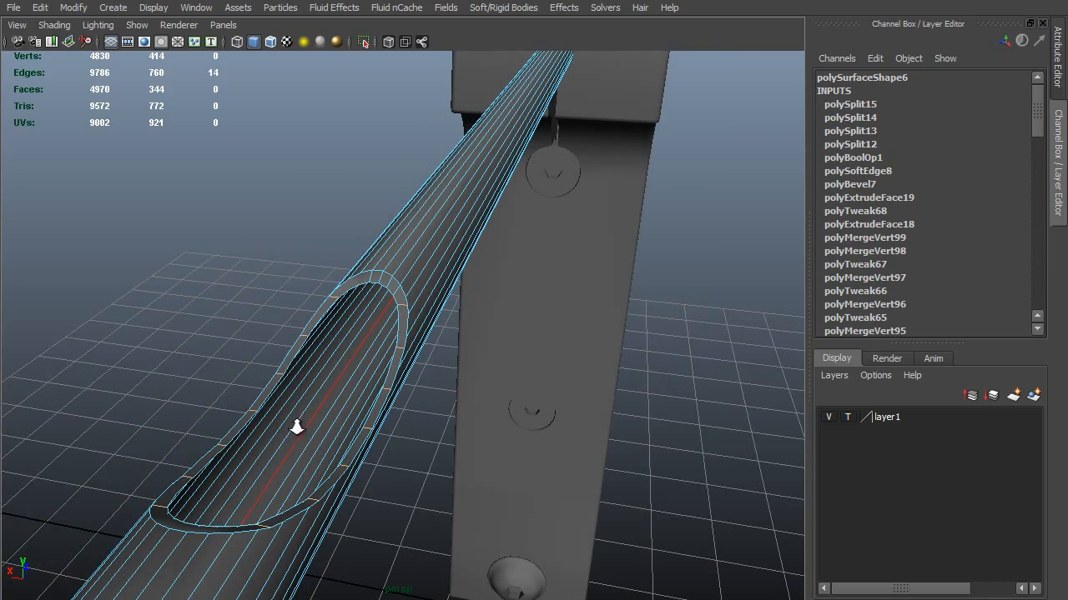
alt+drag(295, 421, 386, 461)
key(Delete)
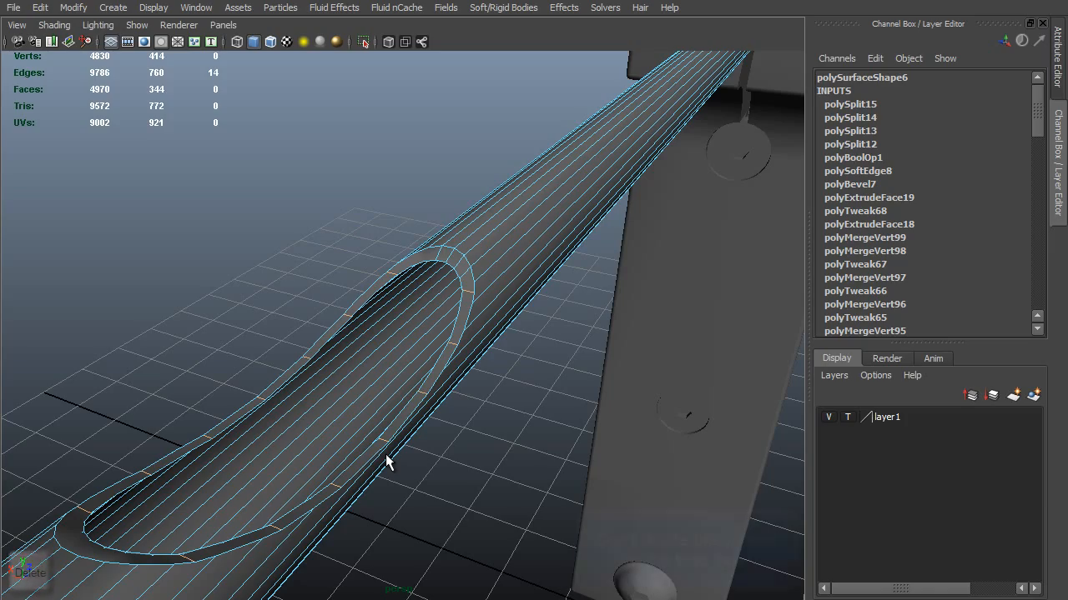
Try to delete the vertices along the middle of the notch's inner and outer outlines, and undo the deletion
alt+drag(401, 403, 425, 255)
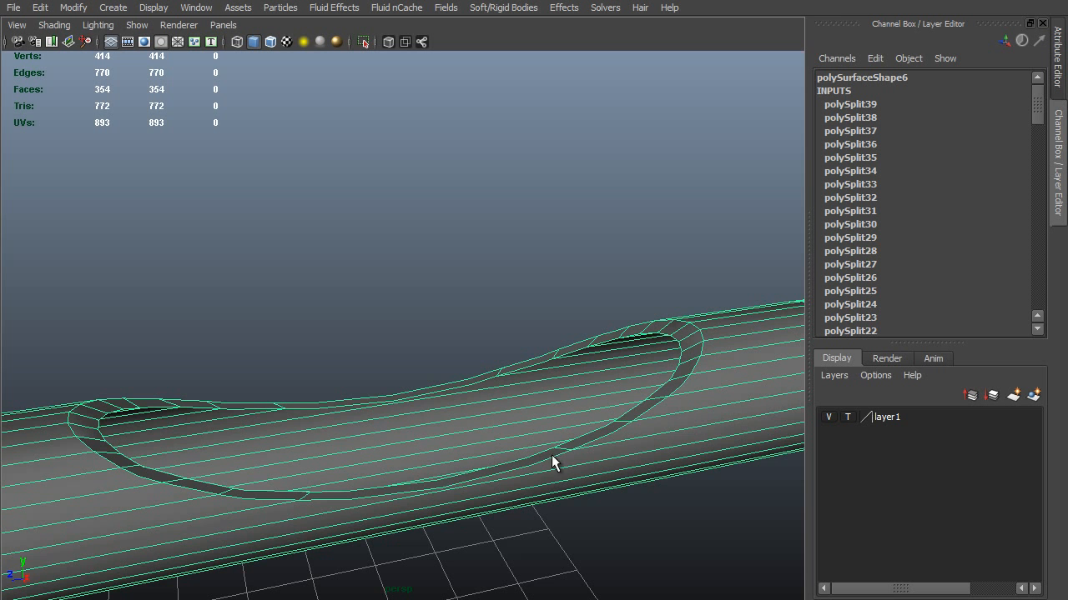
alt+drag(551, 455, 336, 466)
alt+middle_drag(337, 465, 402, 395)
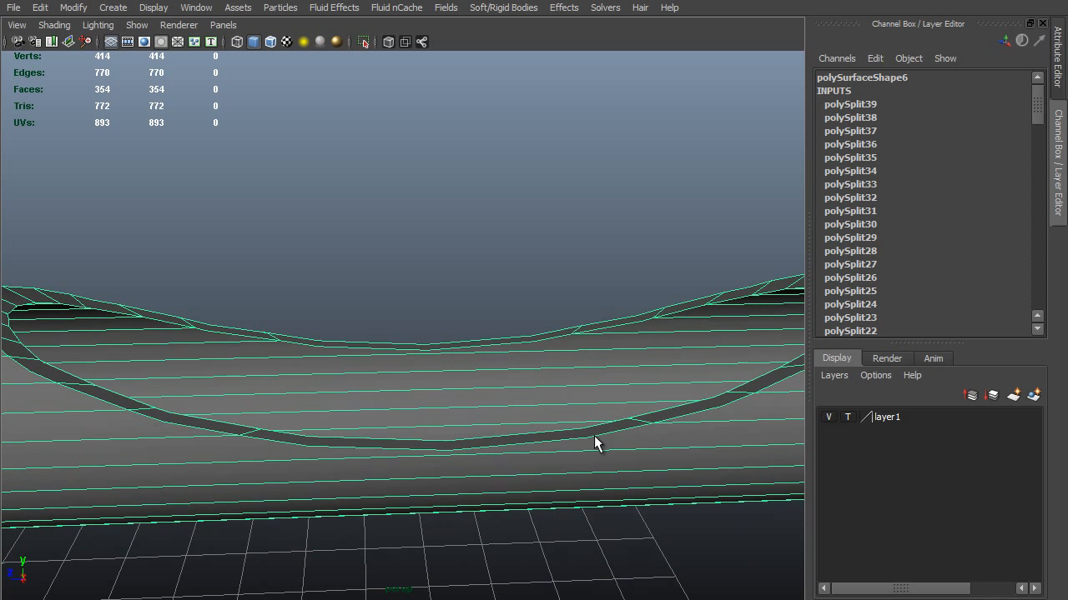
key(F9)
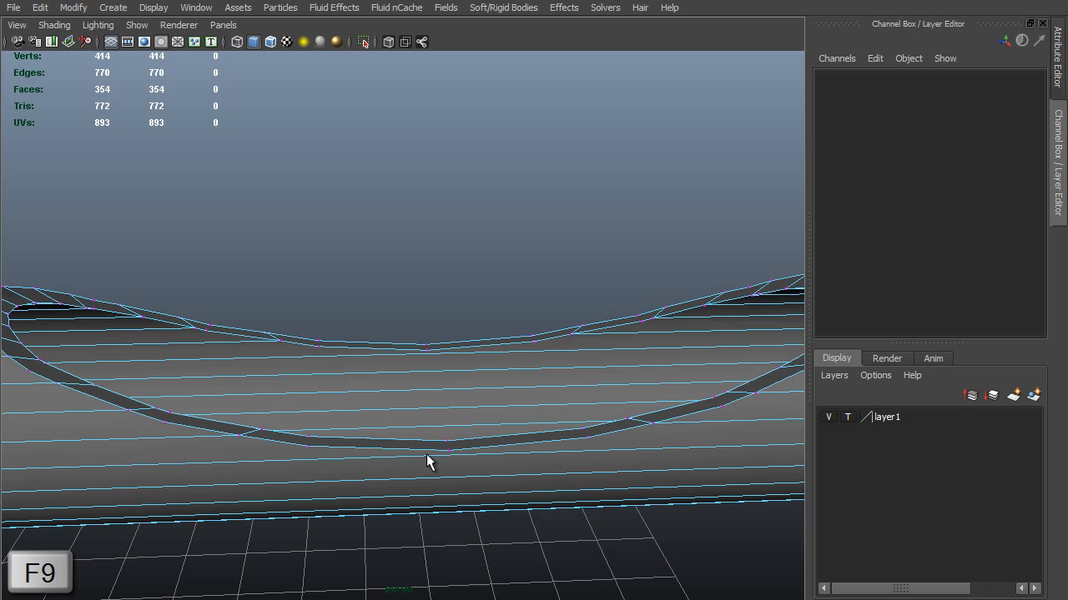
drag(283, 284, 586, 464)
key(Delete)
key(ctrl+z)
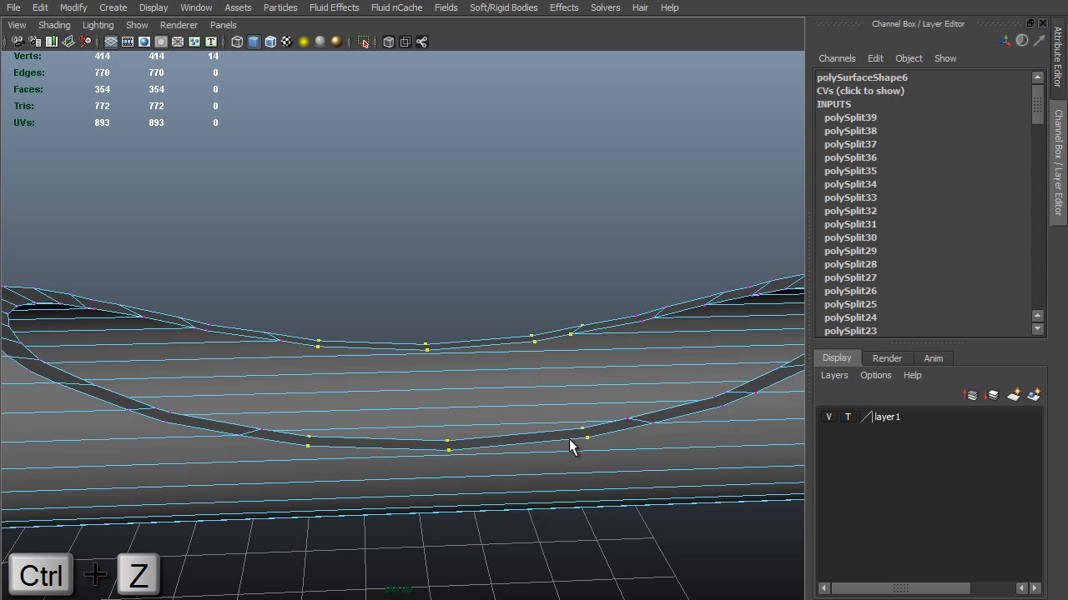
Insert three edge loops around the tube's outer wall beneath the notch, in line with the vertices at the rim's lowest part
key(F8)
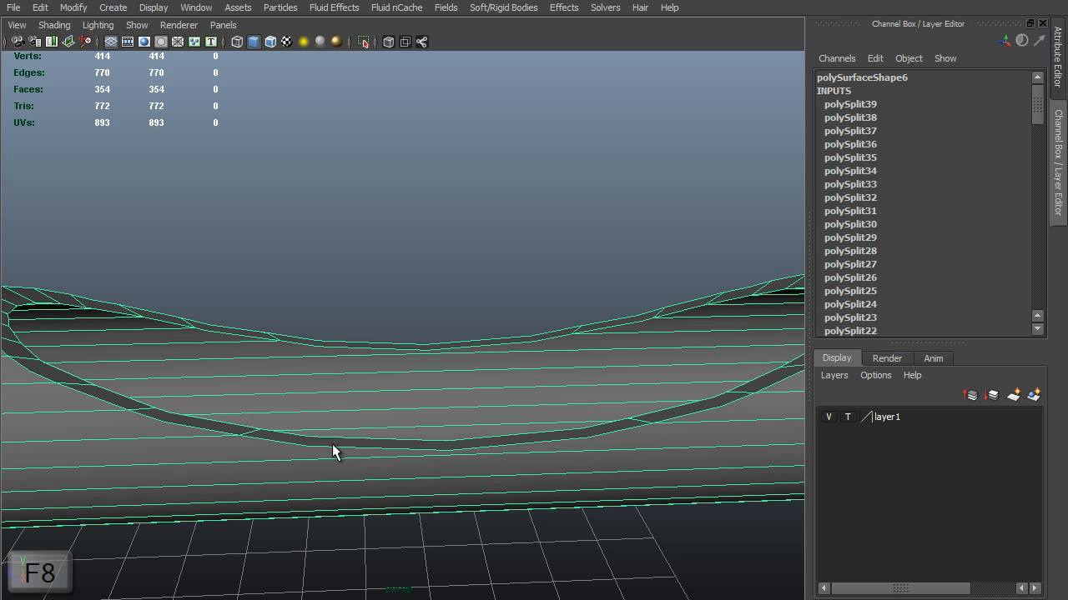
alt+drag(326, 448, 323, 394)
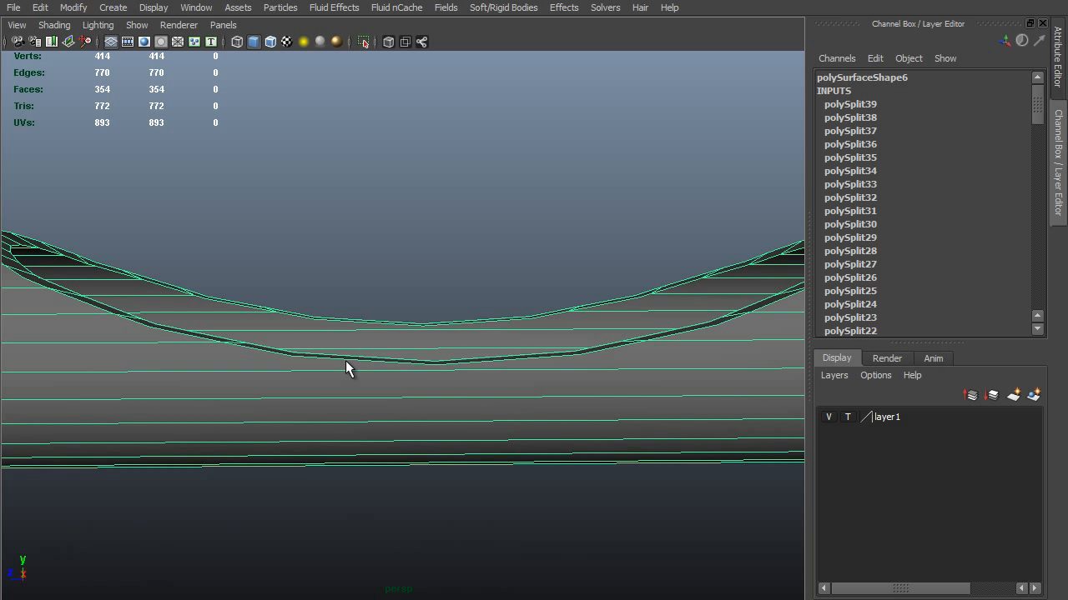
shift+right_drag(345, 360, 283, 381)
click(308, 401)
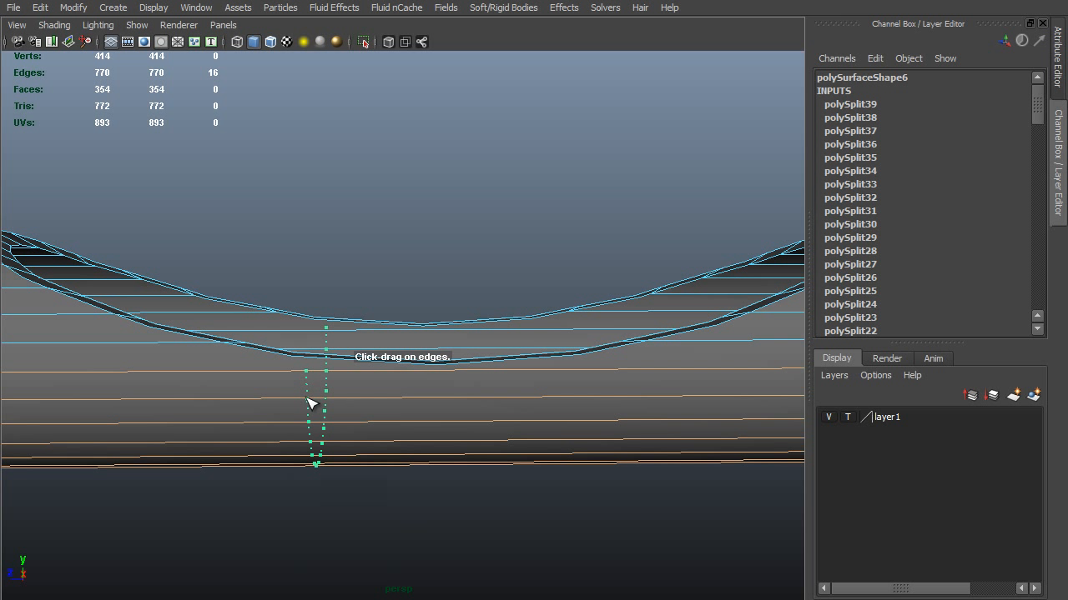
drag(307, 403, 294, 407)
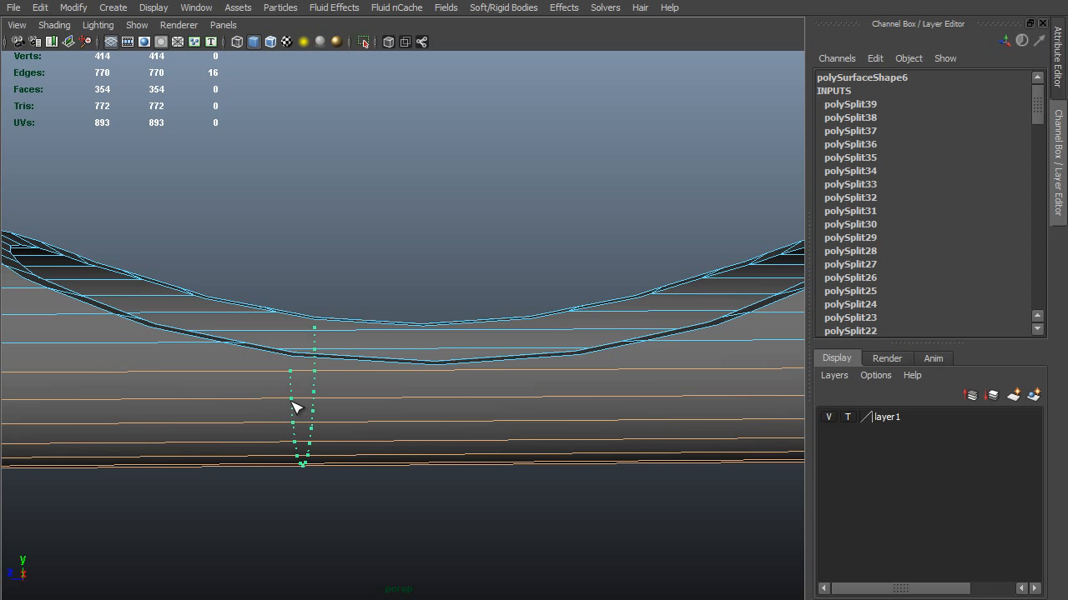
drag(295, 407, 295, 407)
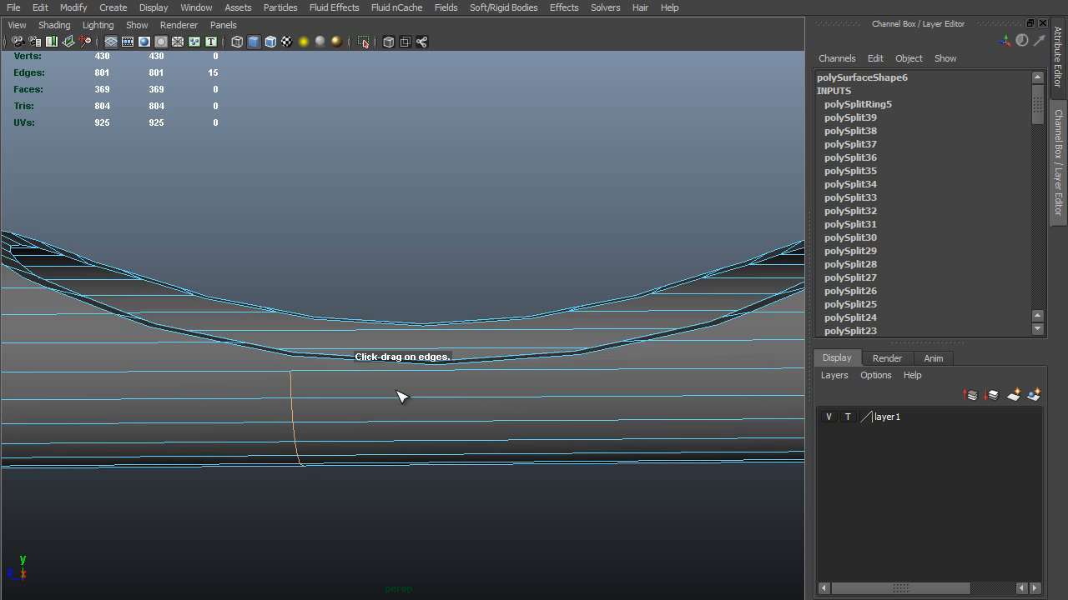
alt+drag(447, 395, 471, 382)
drag(471, 382, 467, 383)
click(619, 365)
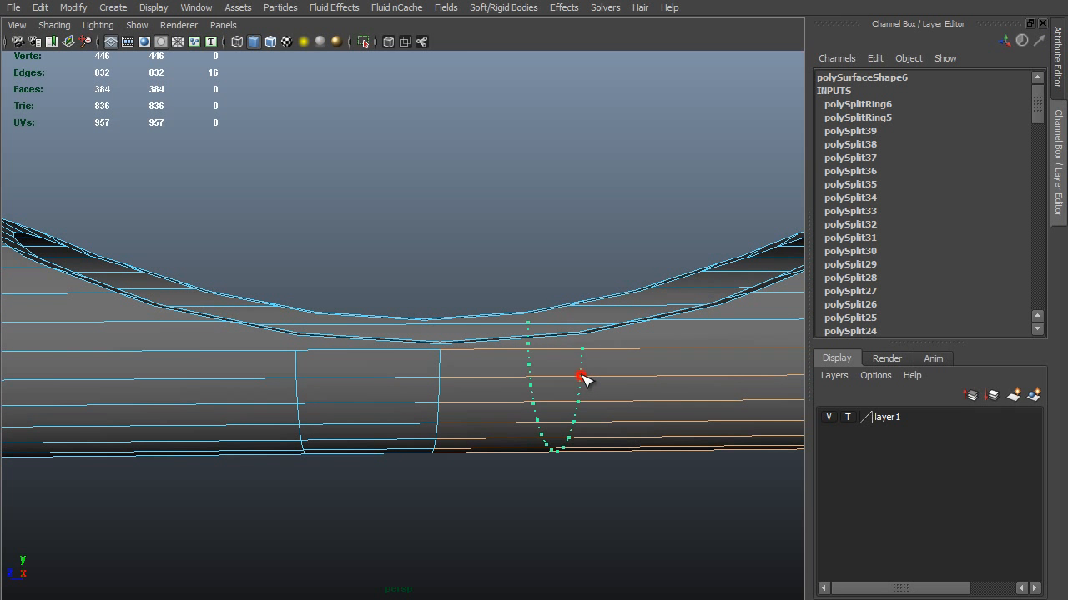
drag(581, 378, 584, 380)
Insert an edge loop on the tube's inner wall at the notch and snap it in side view to the matching outer loop
alt+drag(458, 309, 412, 368)
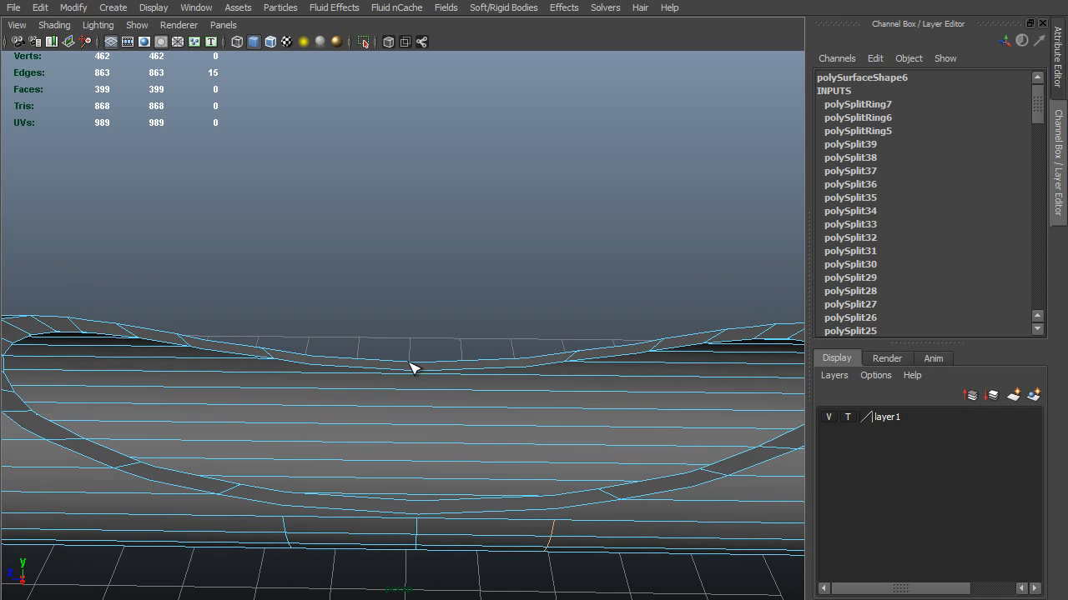
drag(315, 467, 310, 464)
key(space)
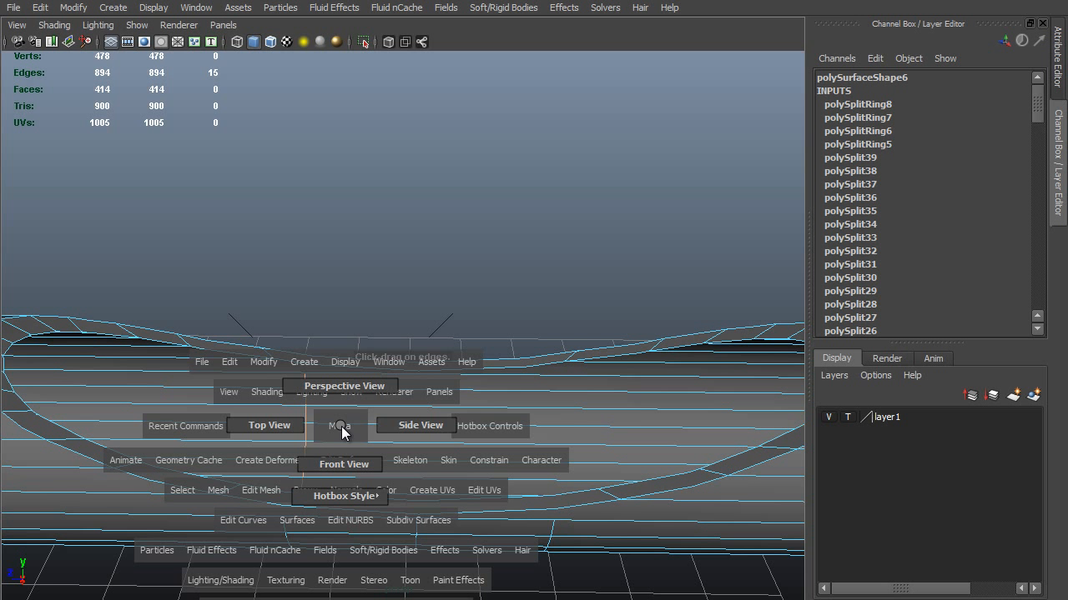
click(415, 427)
key(f)
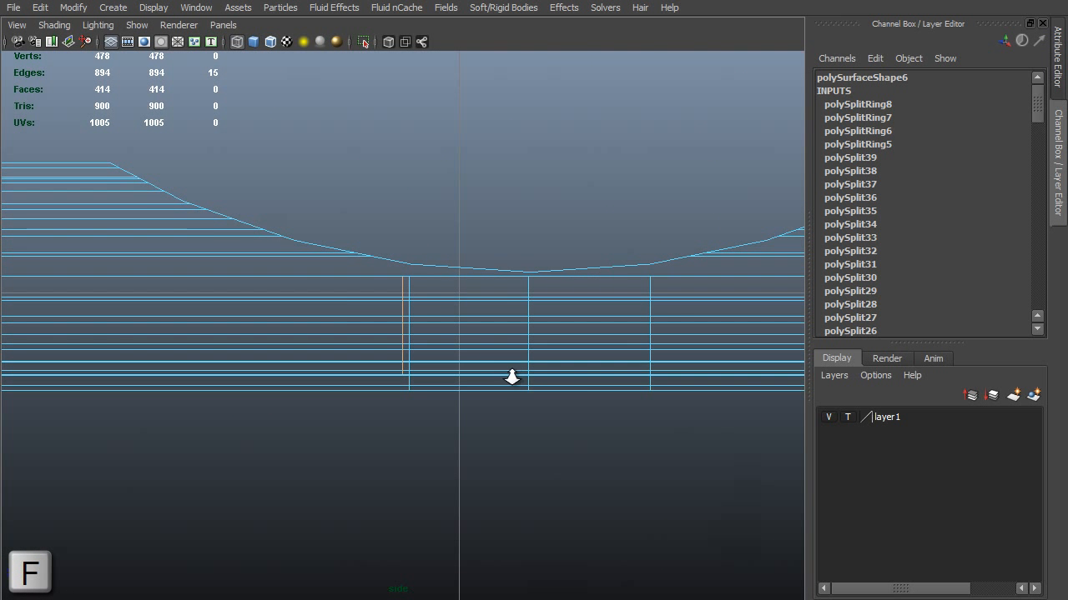
scroll(512, 376, up, 2)
key(w)
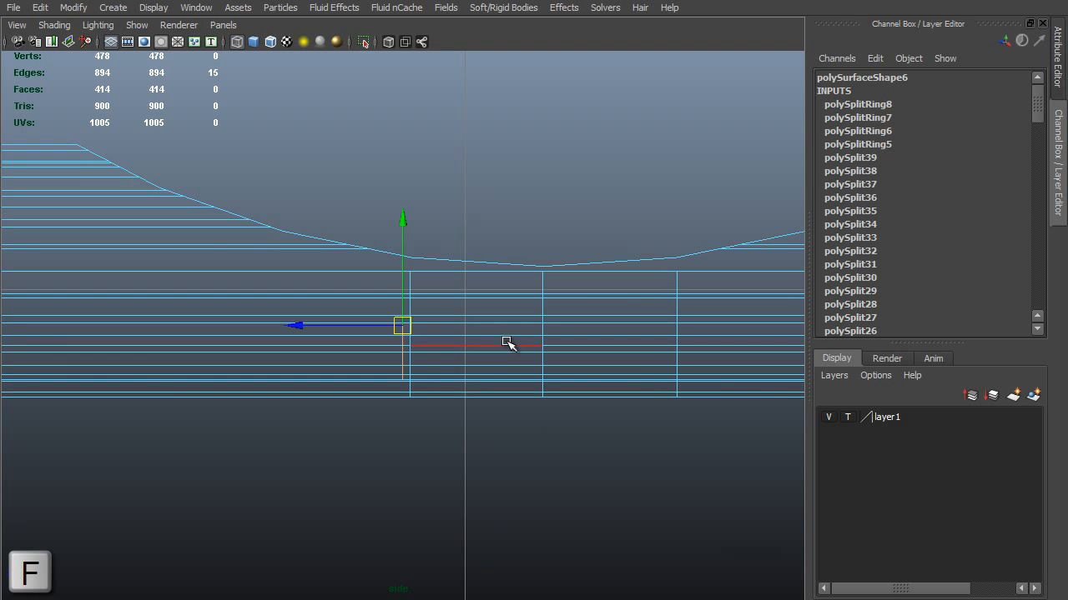
click(334, 325)
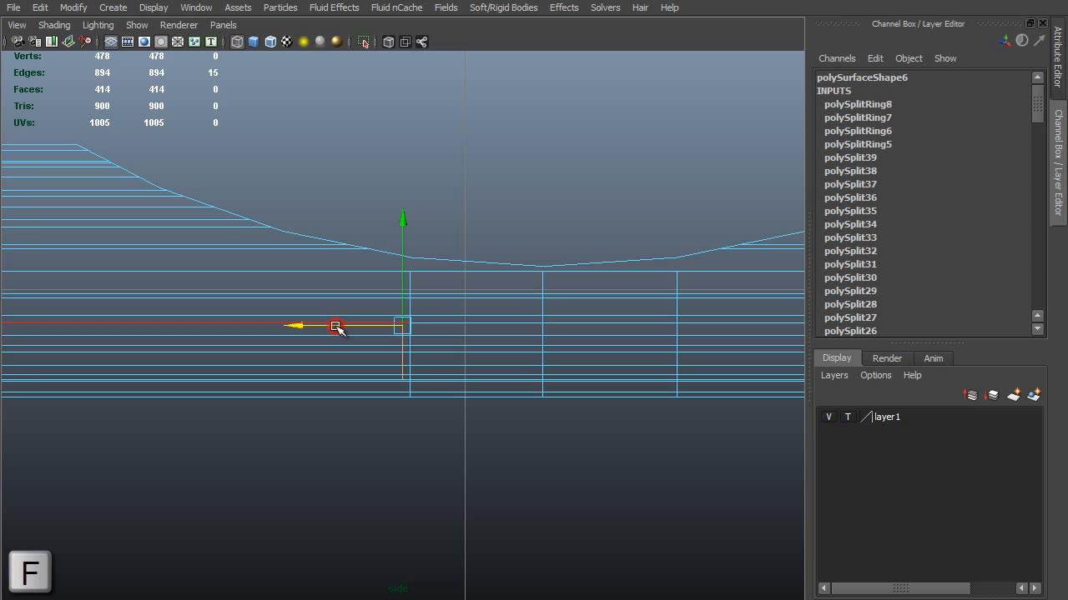
key(v)
middle_click(411, 276)
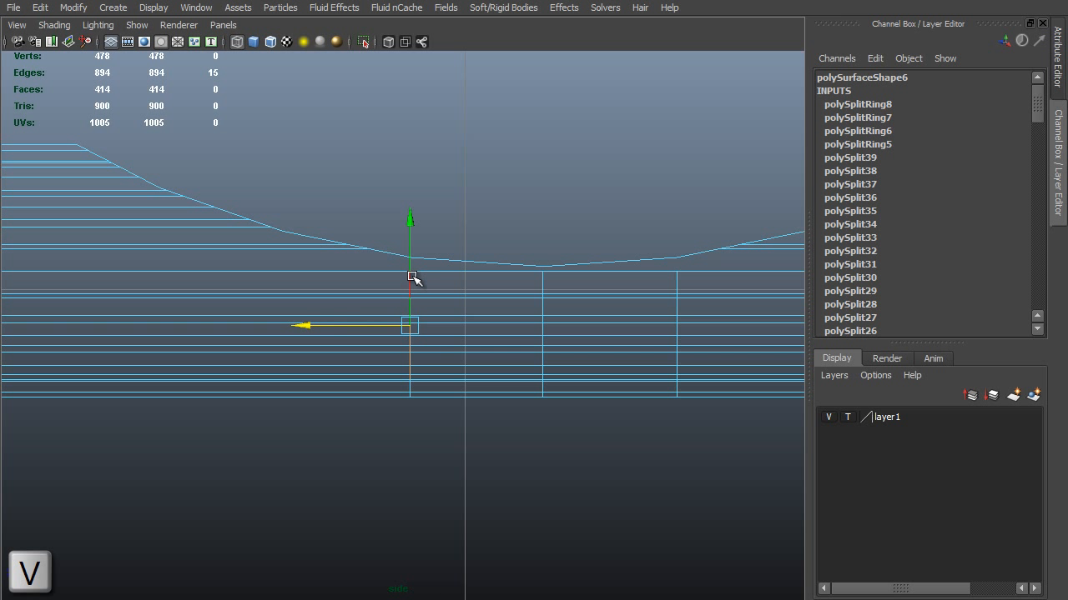
Insert a second edge loop on the inner wall at the notch's middle and align it with the middle outer loop
key(space)
drag(451, 282, 451, 273)
key(y)
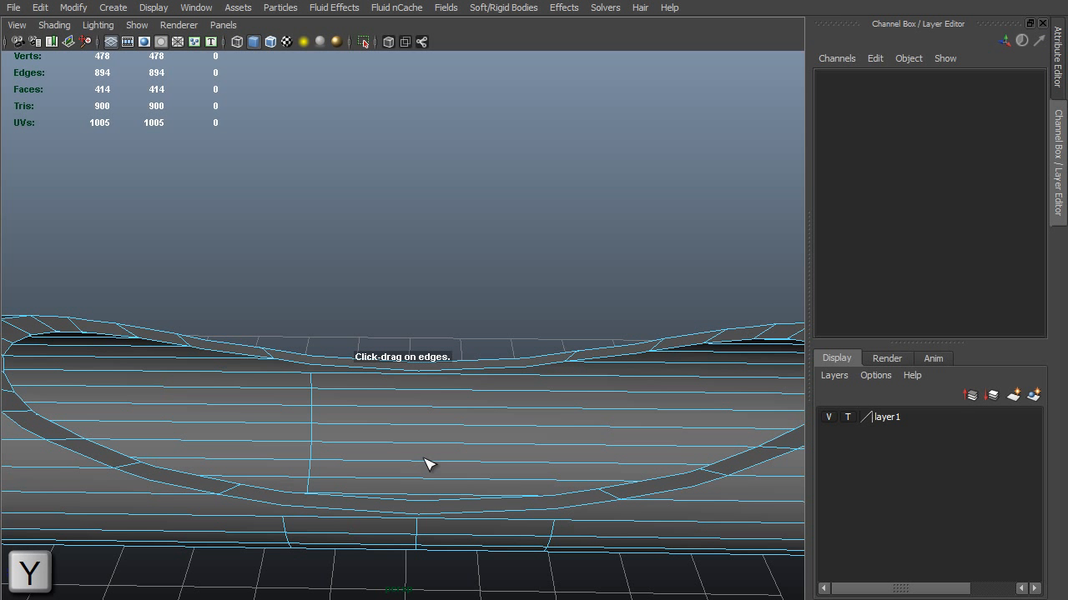
drag(426, 468, 489, 466)
key(space)
key(4)
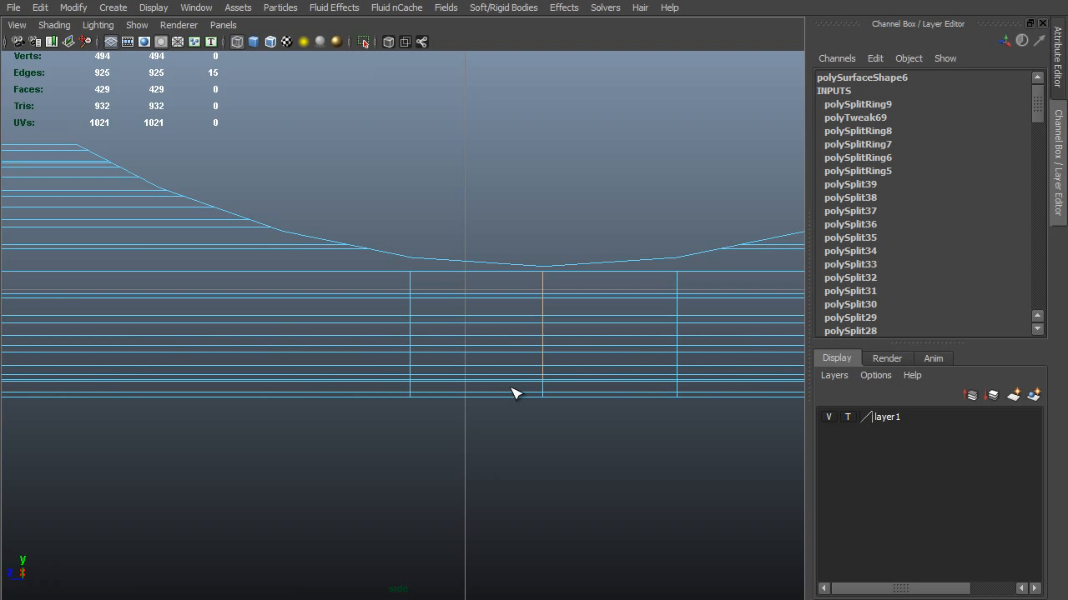
key(w)
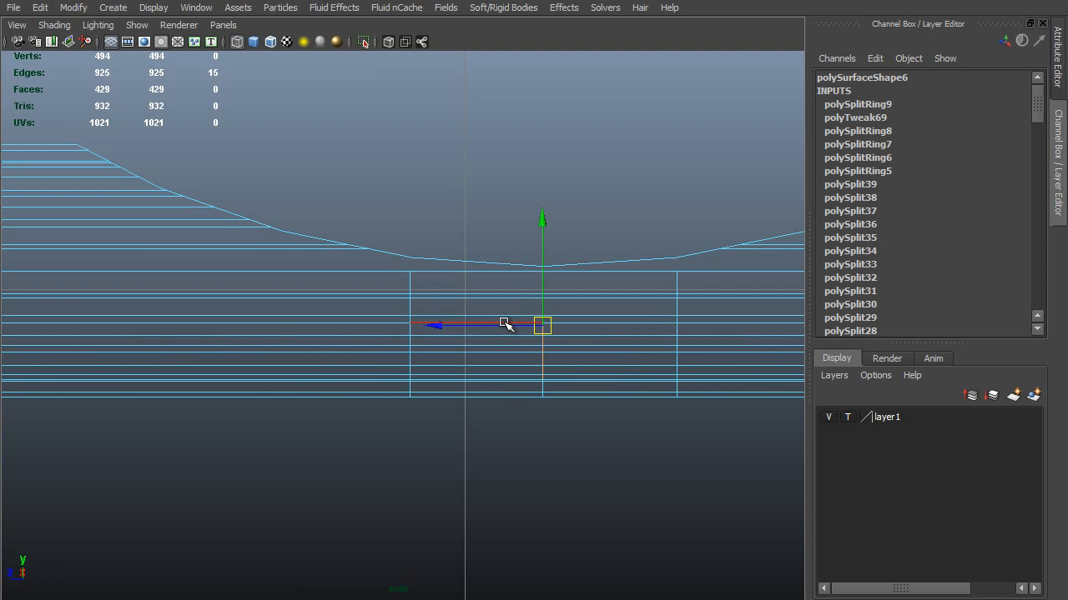
click(504, 326)
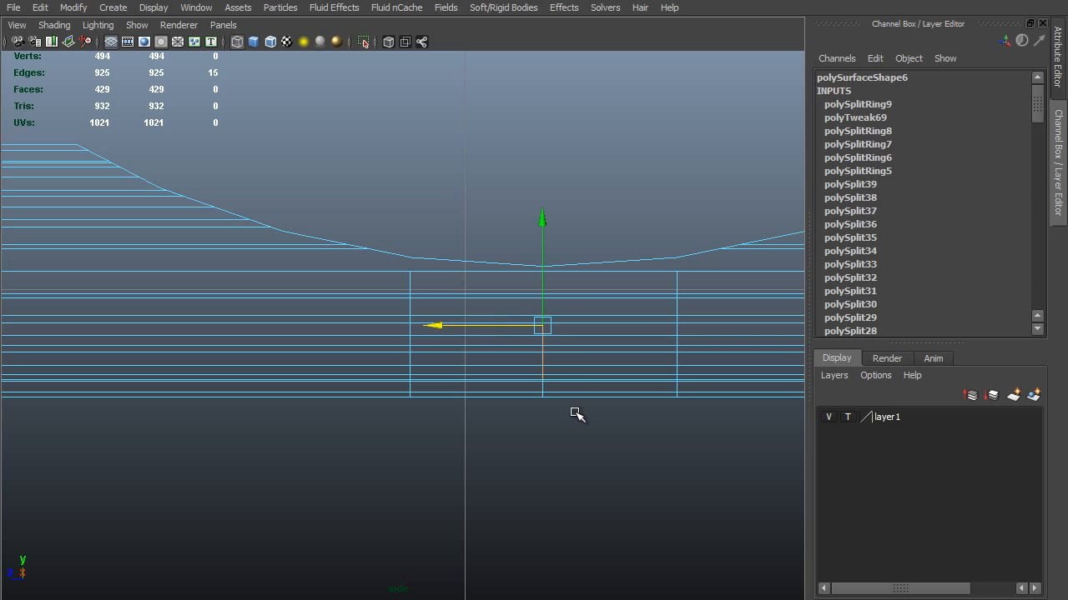
Insert a third edge loop on the inner wall and snap it lengthwise to the remaining outer loop
key(y)
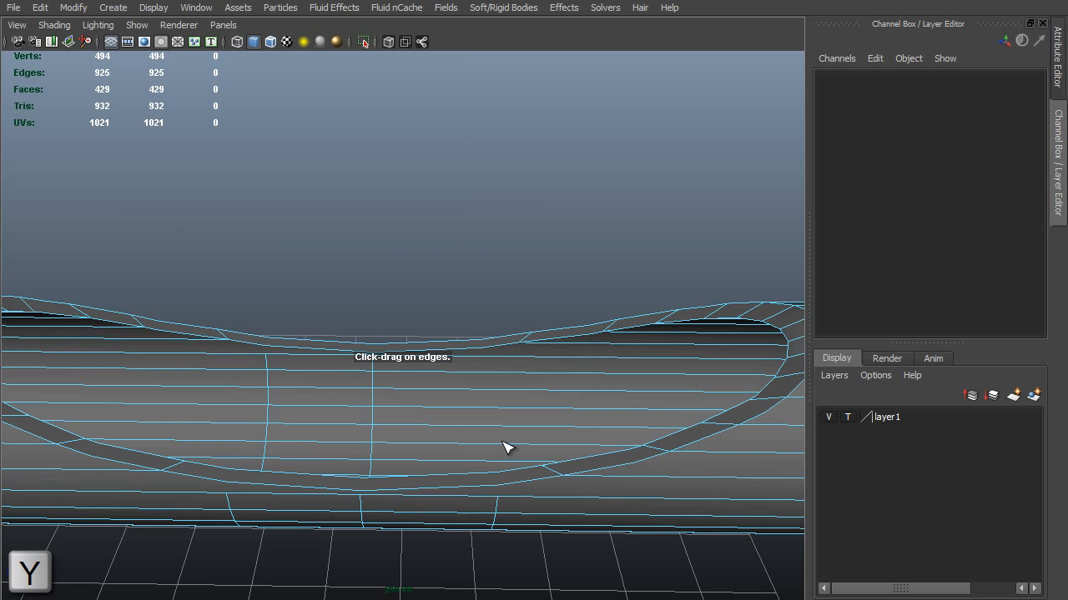
drag(498, 449, 491, 448)
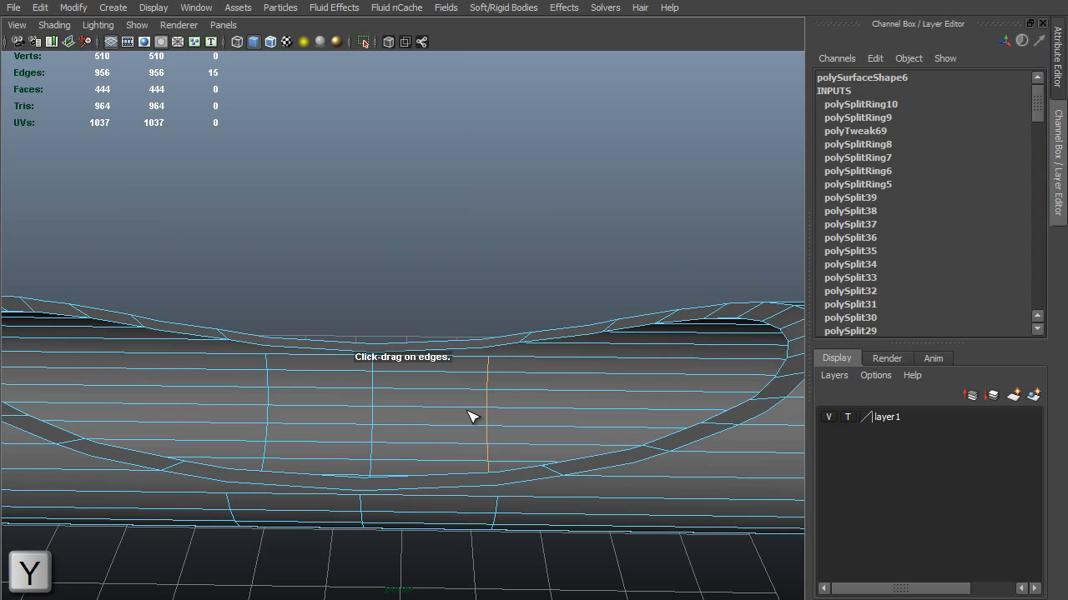
key(space)
click(540, 412)
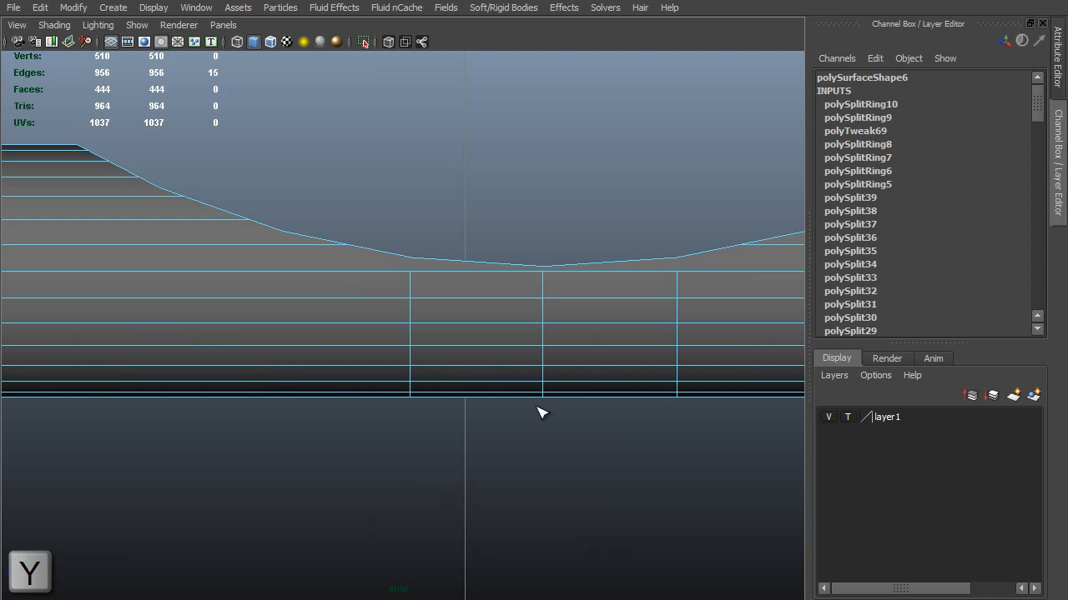
key(4)
key(w)
key(v)
drag(652, 326, 663, 387)
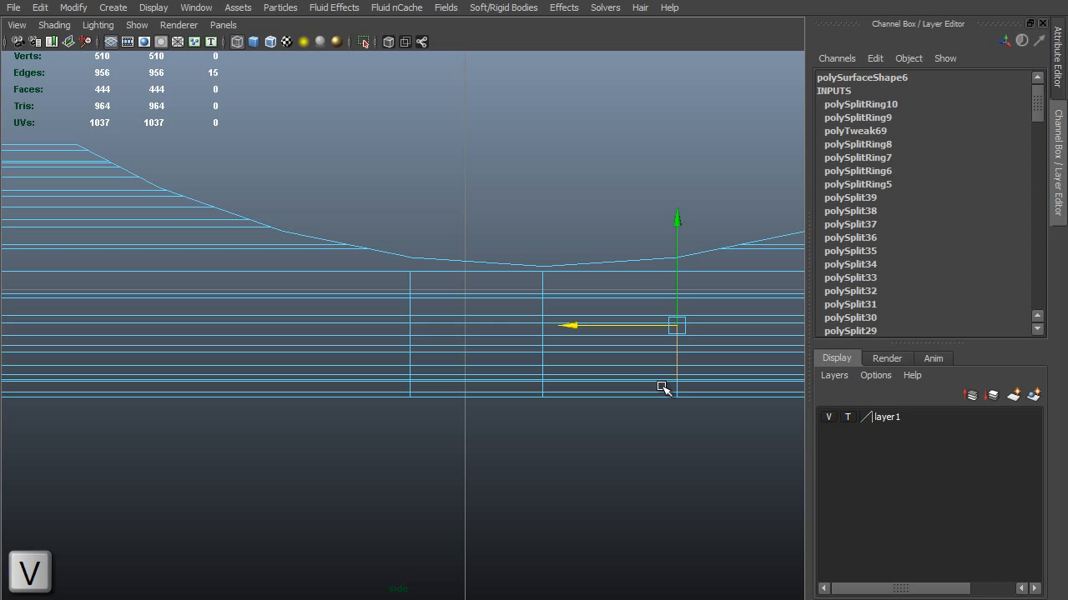
Select the inner and outer vertices of the first loop pair and snap them lengthwise to the rim vertex above
alt+right_drag(498, 259, 656, 370)
alt+middle_drag(640, 342, 666, 309)
right_drag(584, 279, 467, 242)
drag(409, 203, 473, 427)
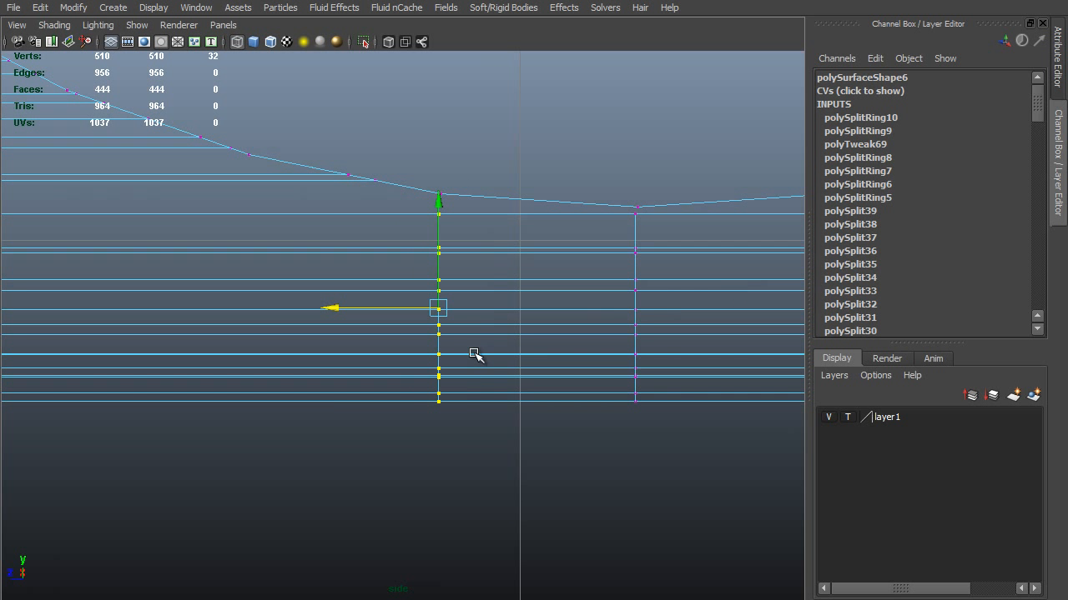
click(400, 308)
key(v)
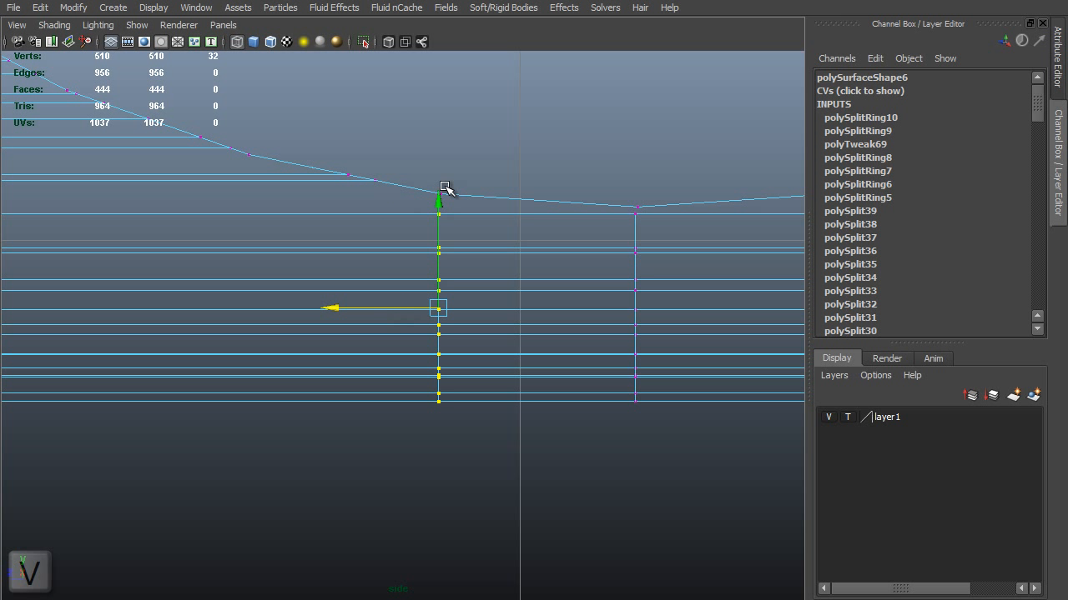
drag(451, 197, 448, 190)
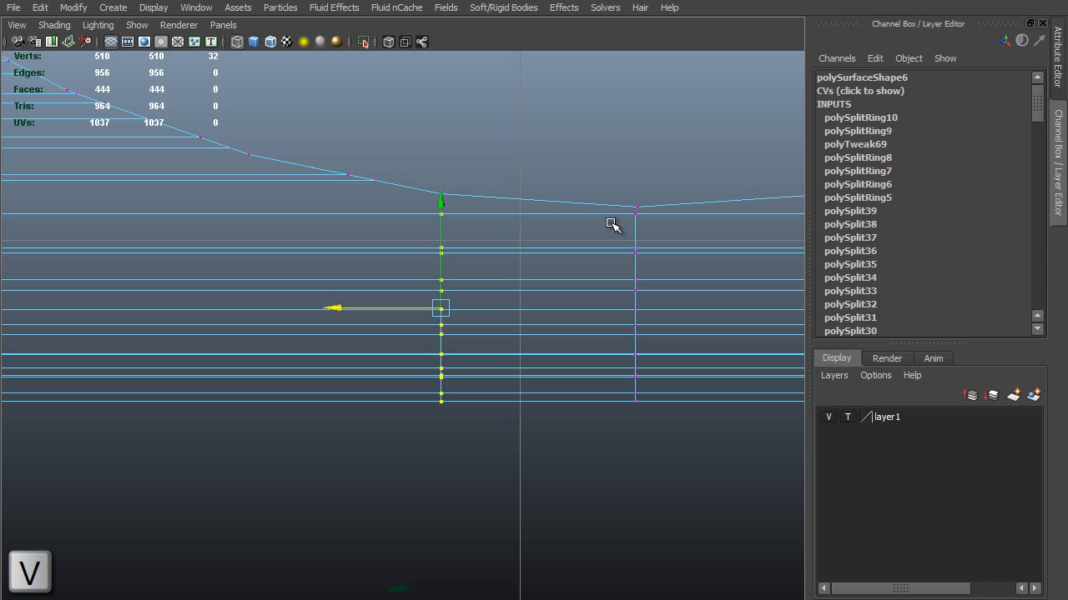
Align the vertices of the middle and third loop pairs lengthwise with the notch rim vertices above them
drag(625, 229, 688, 425)
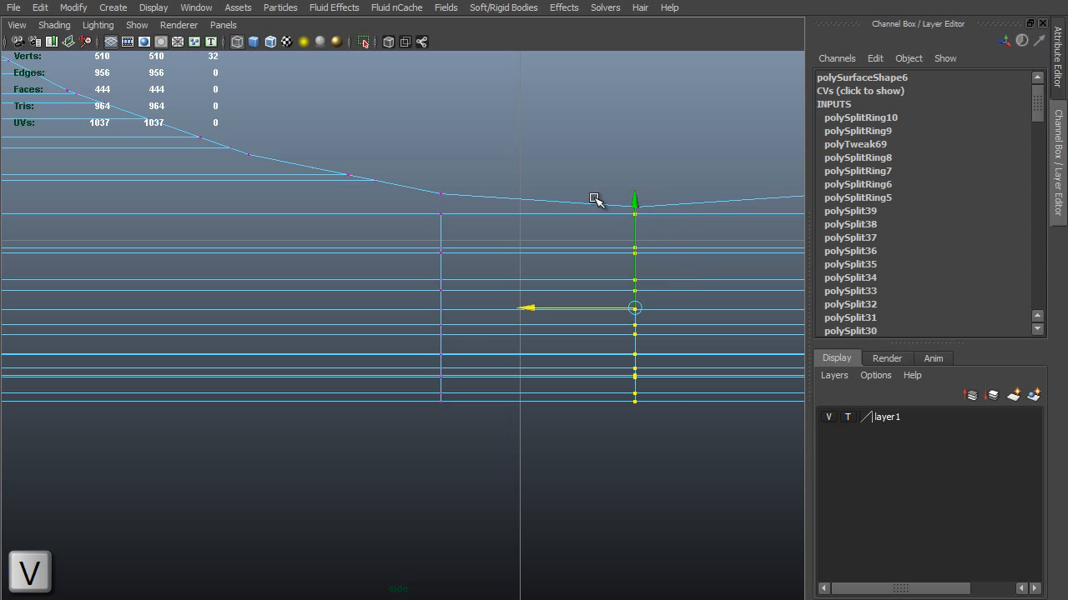
alt+middle_drag(692, 214, 474, 226)
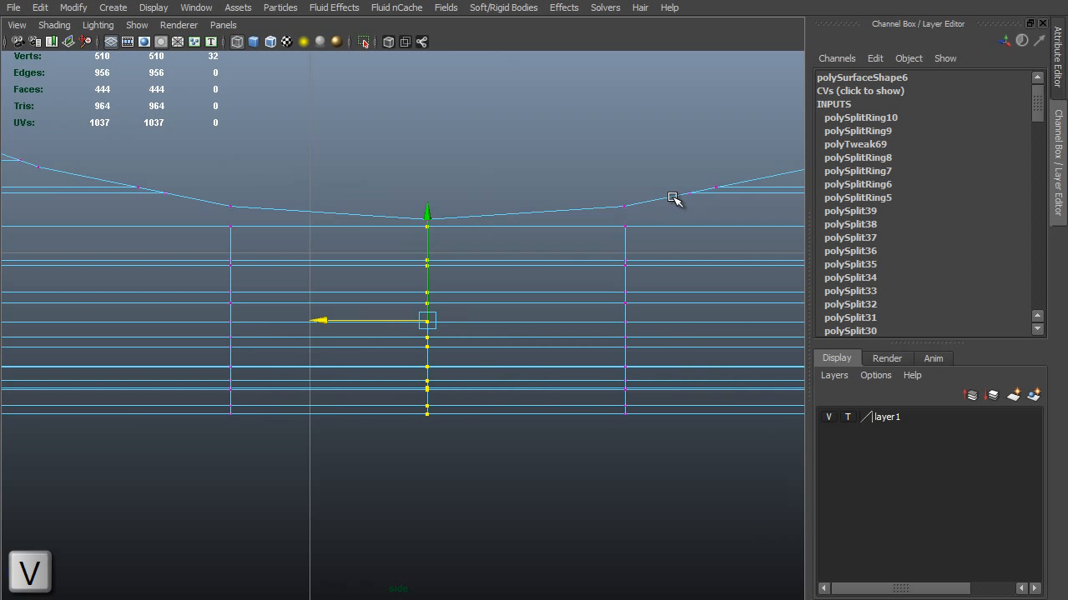
drag(670, 200, 589, 425)
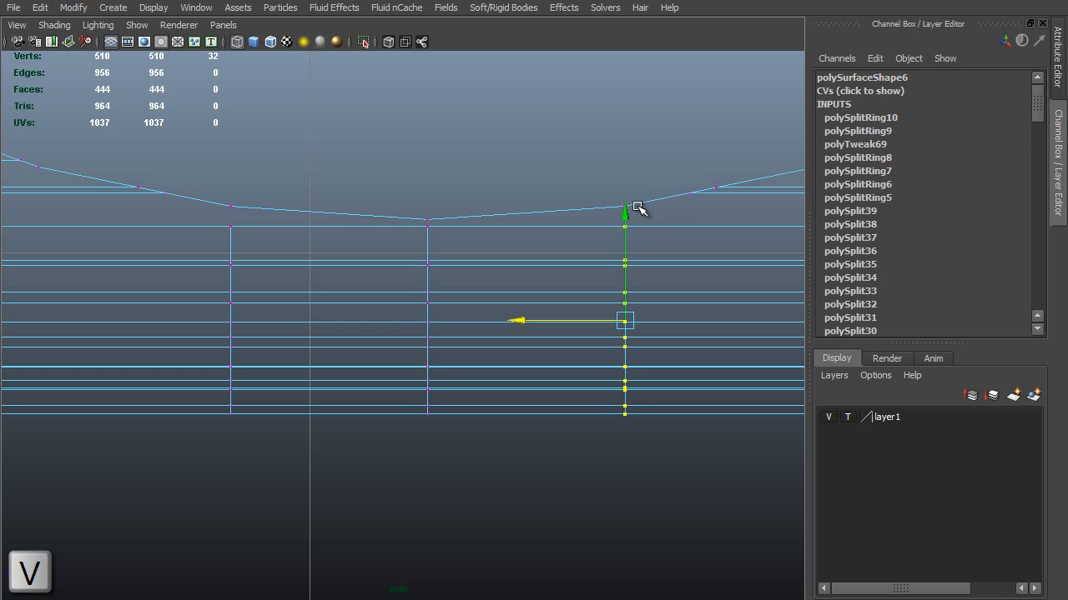
middle_drag(599, 206, 603, 208)
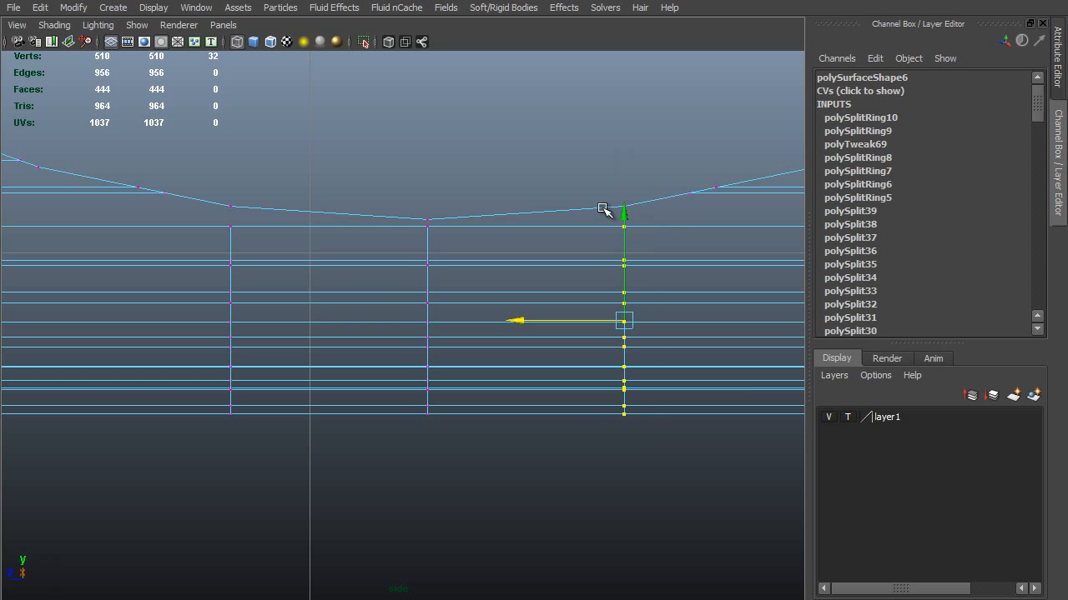
Split the faces from each outer loop across the rim to its inner loop on both notch sides, and preview the tube smoothed
key(space)
drag(602, 205, 602, 177)
key(5)
mouse_move(329, 429)
alt+right_down()
mouse_move(331, 447)
mouse_move(399, 445)
alt+right_up()
alt+middle_drag(399, 444, 513, 364)
alt+right_drag(513, 365, 571, 399)
alt+middle_drag(571, 399, 642, 336)
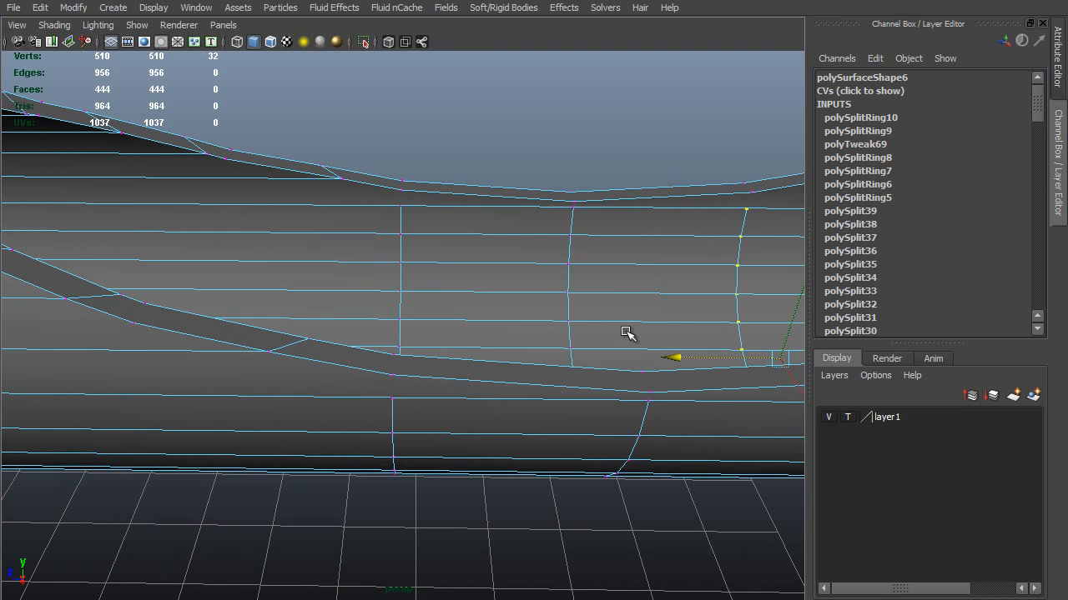
key(F8)
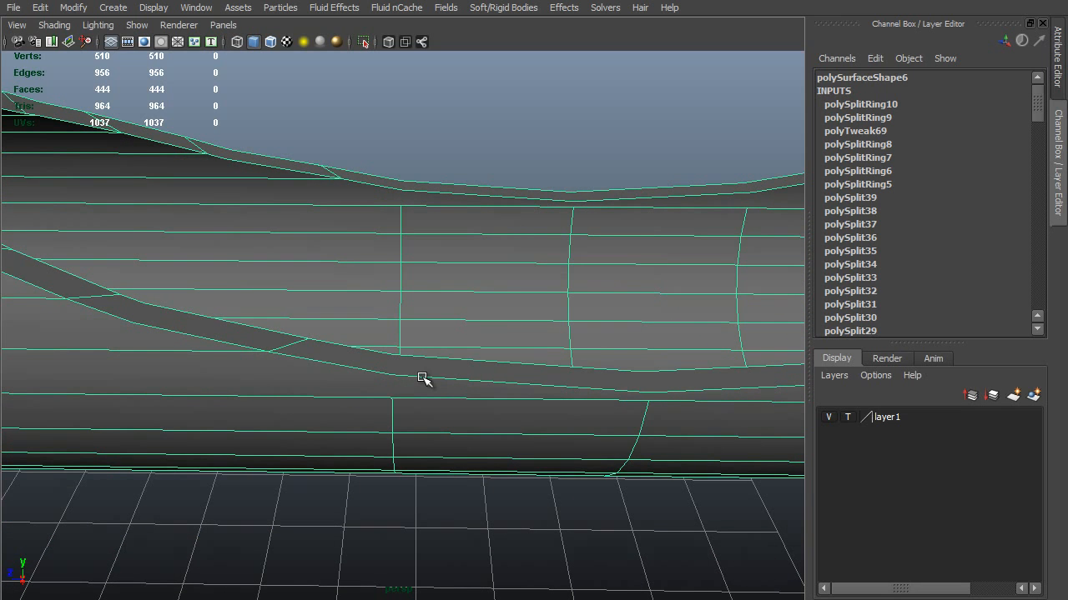
shift+right_drag(423, 378, 333, 382)
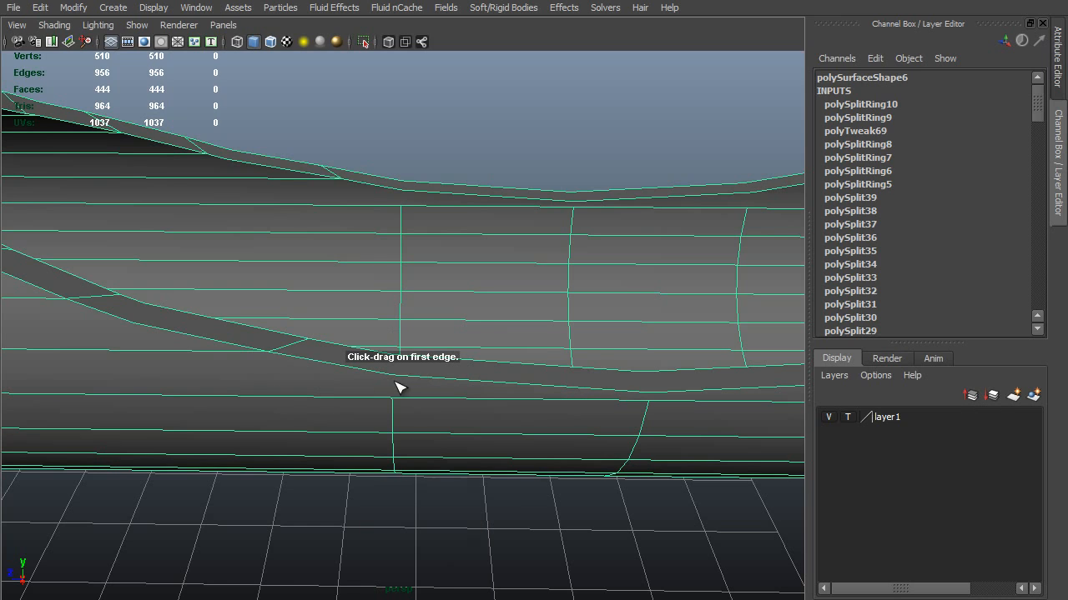
click(386, 375)
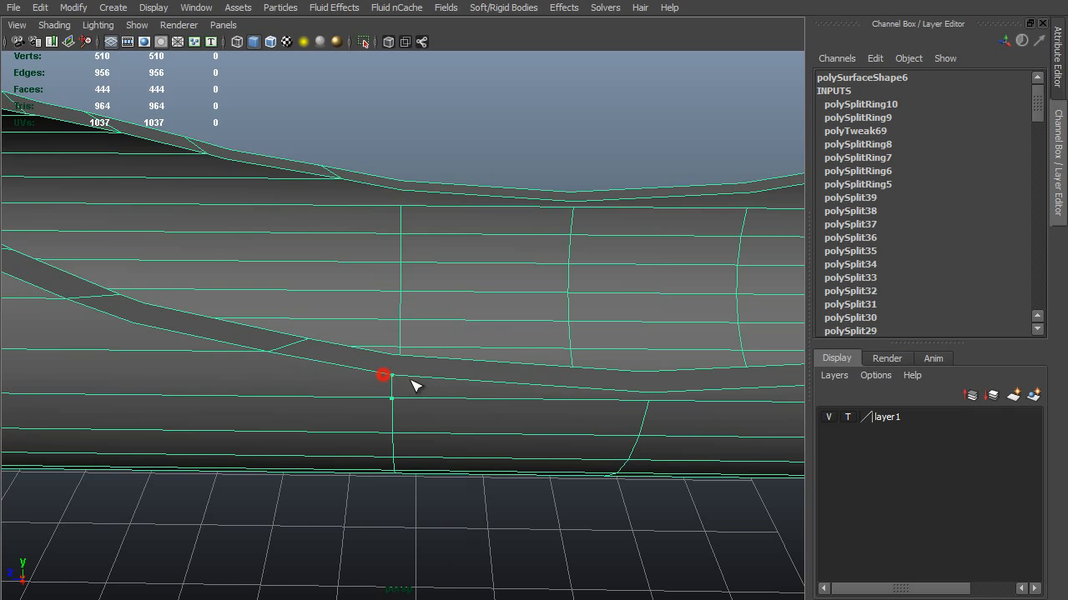
alt+drag(373, 380, 127, 380)
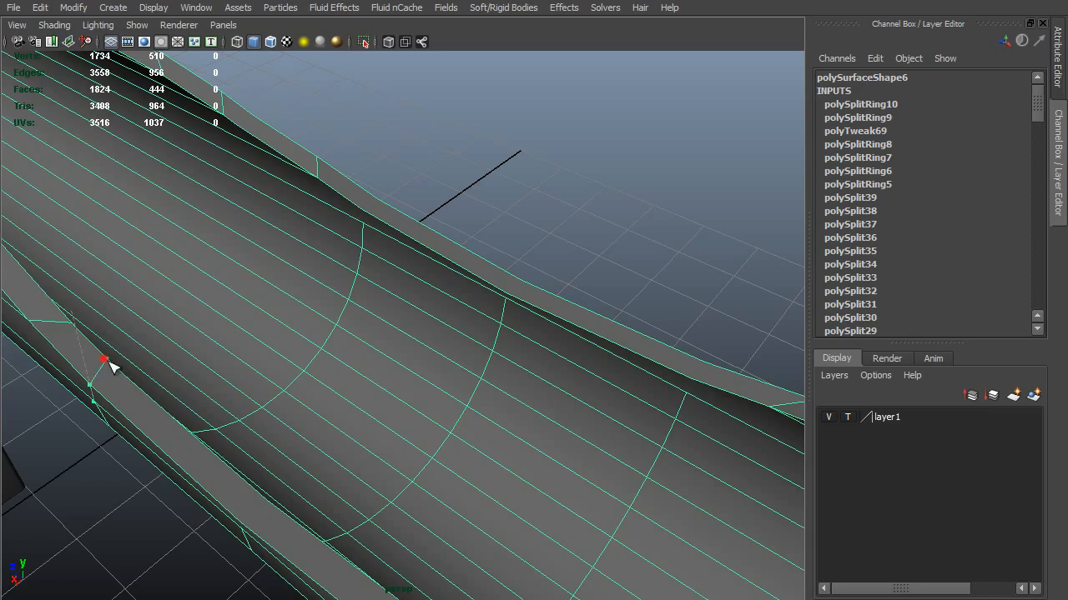
alt+drag(245, 266, 653, 298)
key(y)
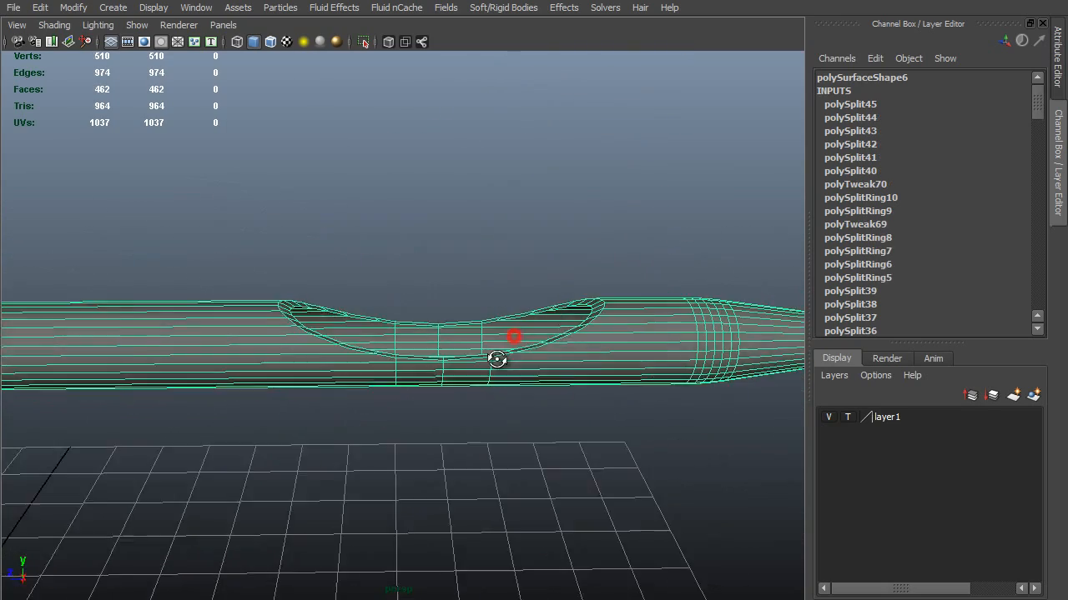
alt+drag(496, 359, 547, 368)
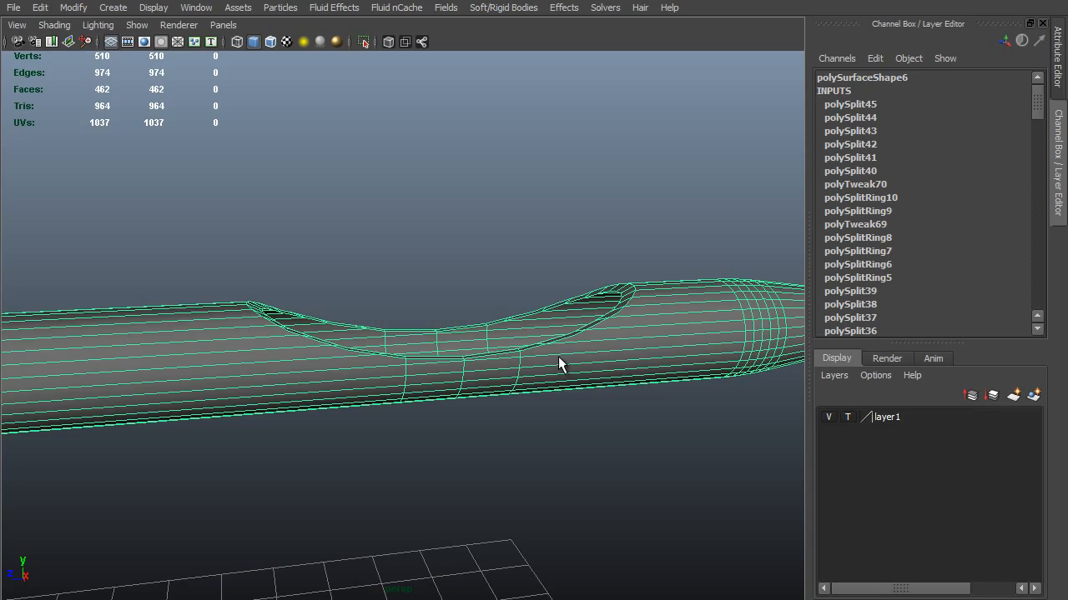
key(3)
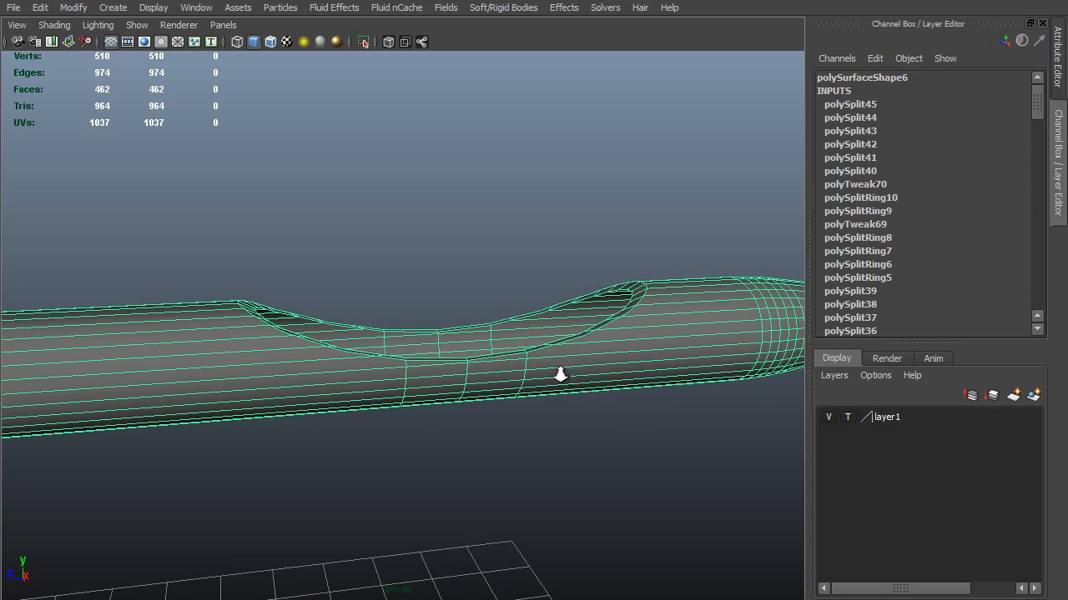
Select the tube's edges around the notch and soften them, leaving component mode to check the shading
alt+drag(560, 374, 408, 403)
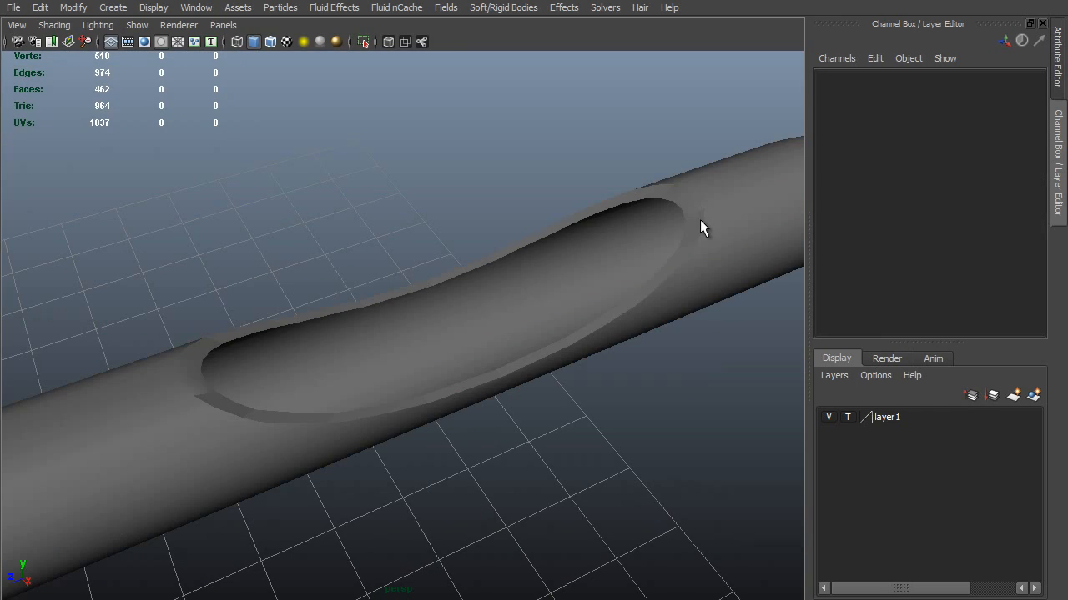
alt+drag(695, 259, 655, 183)
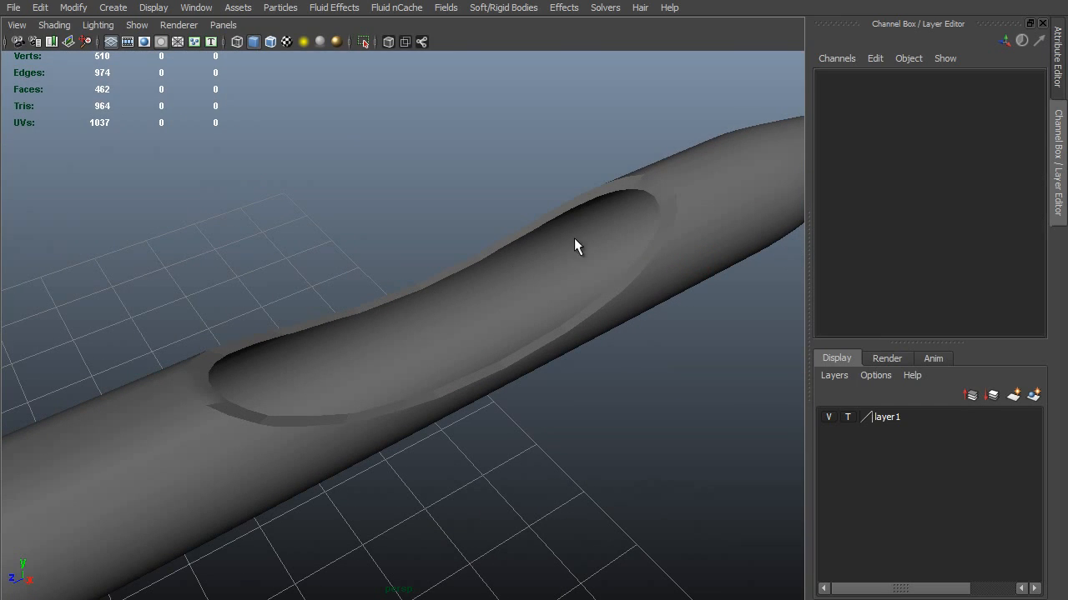
alt+drag(653, 327, 607, 290)
click(620, 353)
alt+drag(599, 348, 372, 374)
key(F10)
drag(510, 285, 274, 392)
alt+right_drag(406, 292, 510, 476)
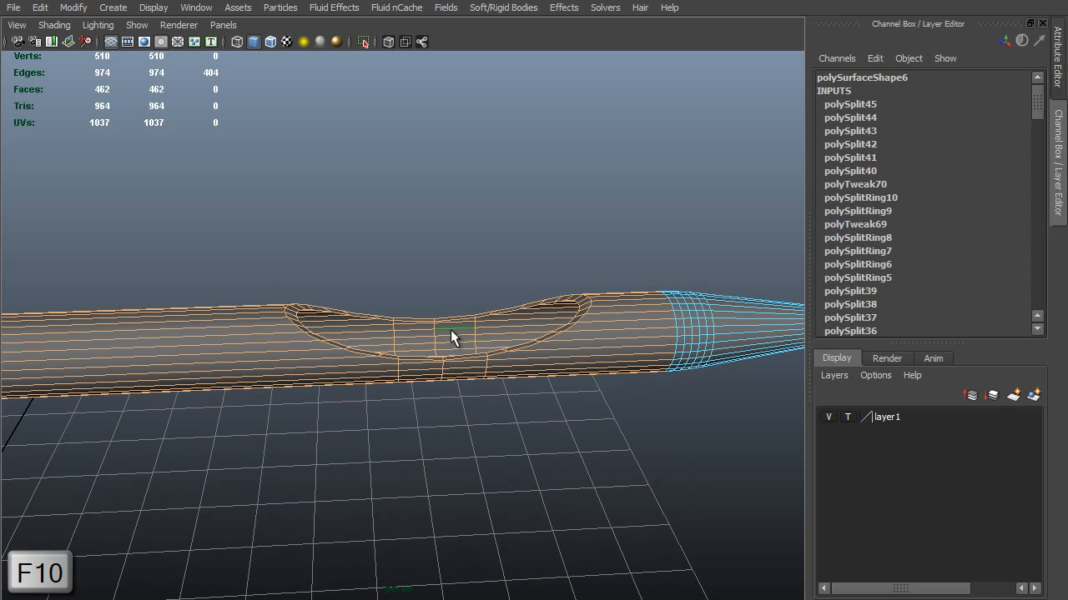
shift+right_drag(451, 331, 572, 310)
key(F8)
click(571, 279)
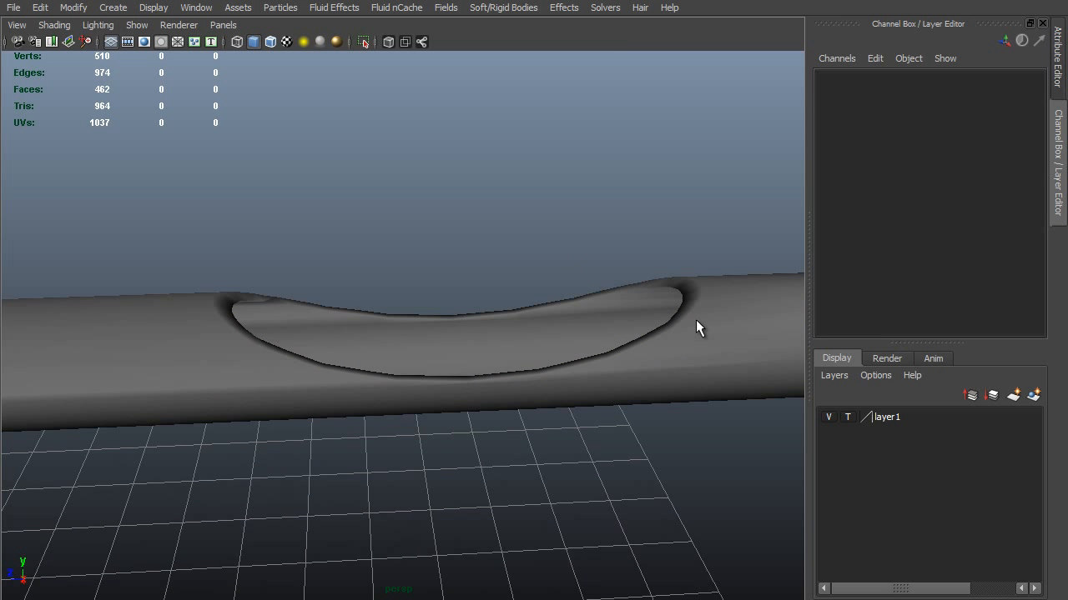
Try to select the complete outer rim edge loop of the notch
alt+right_drag(469, 264, 498, 319)
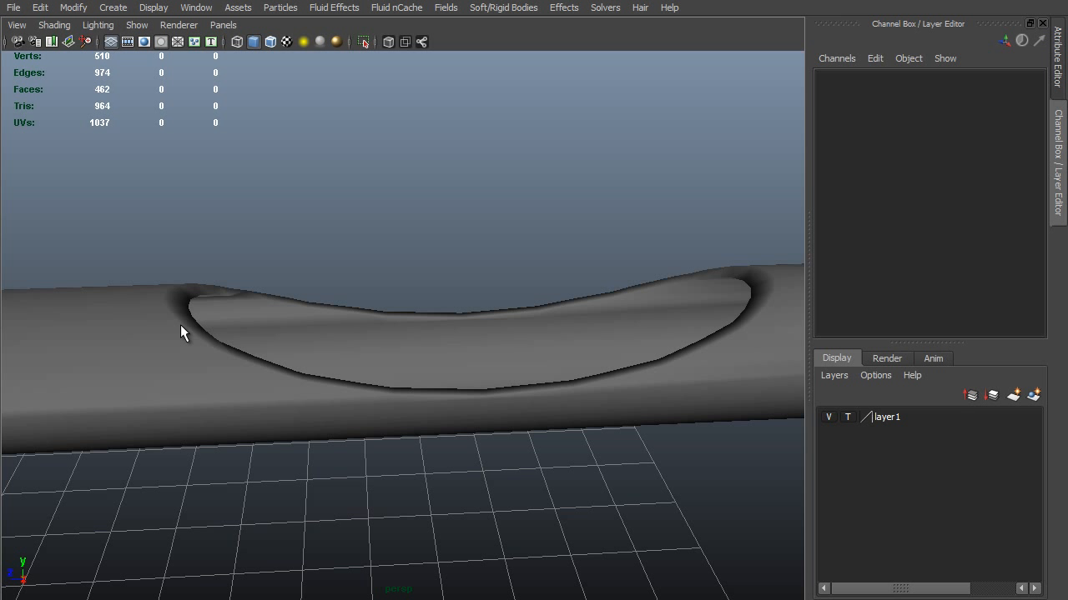
click(285, 373)
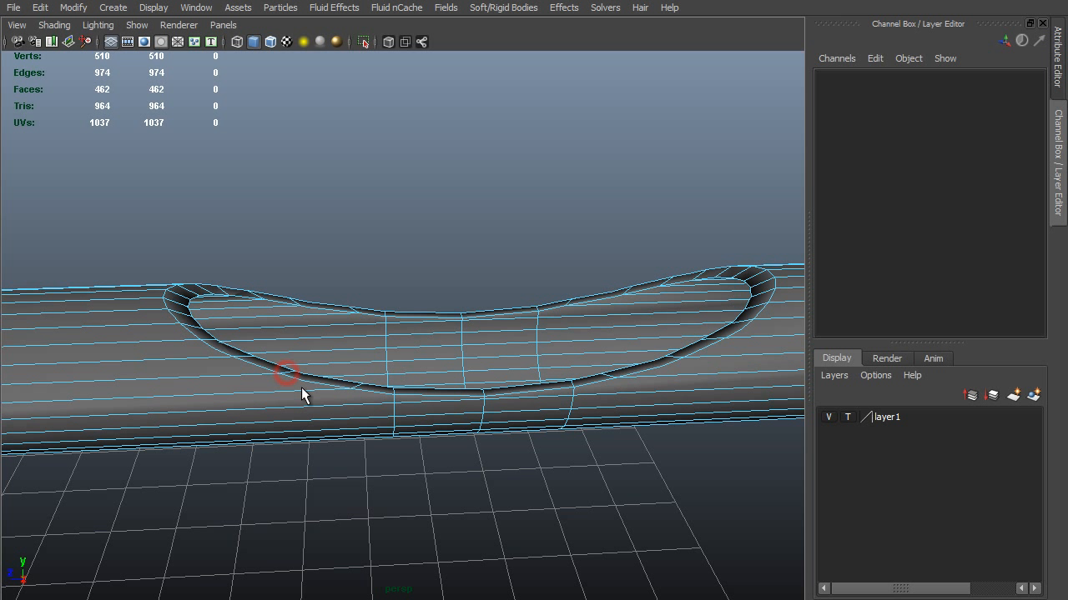
double_click(322, 386)
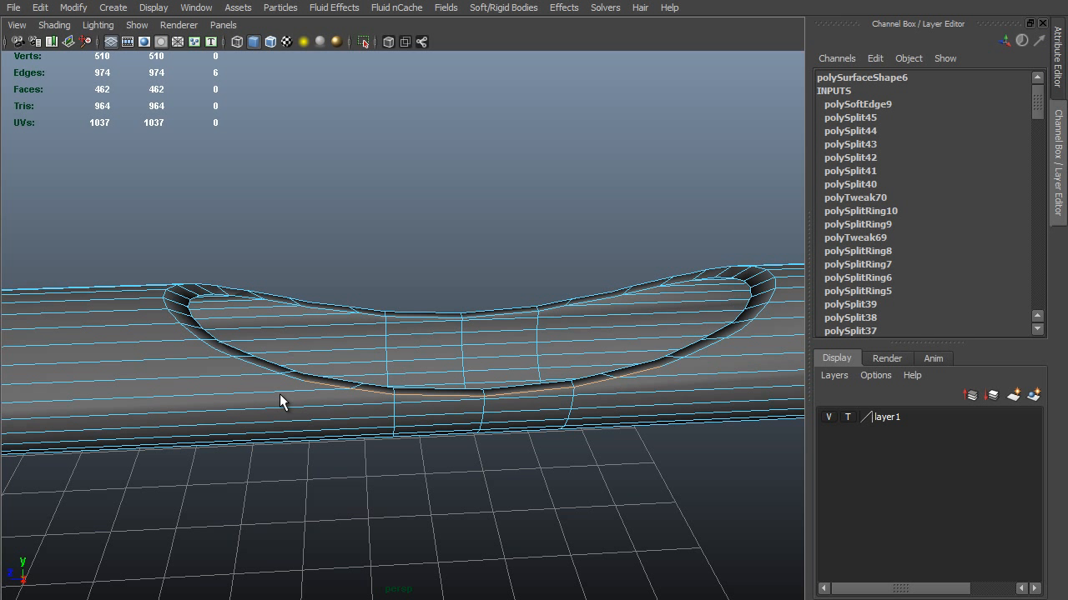
alt+right_drag(294, 388, 328, 422)
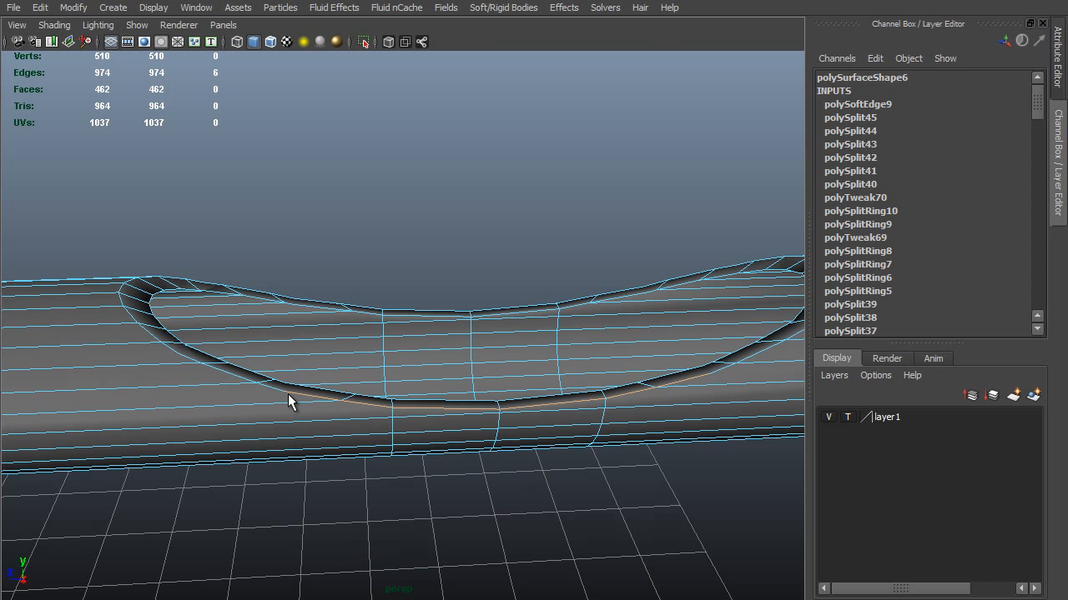
Select all vertices around the notch and delete the stray ones that interrupt the rim edges
key(F9)
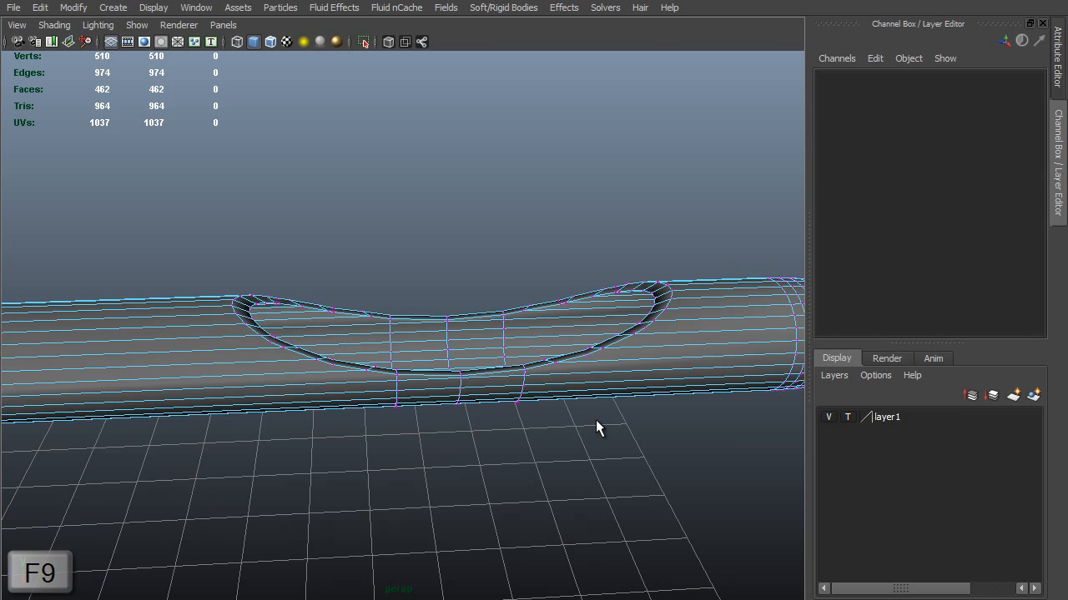
alt+right_drag(514, 376, 530, 409)
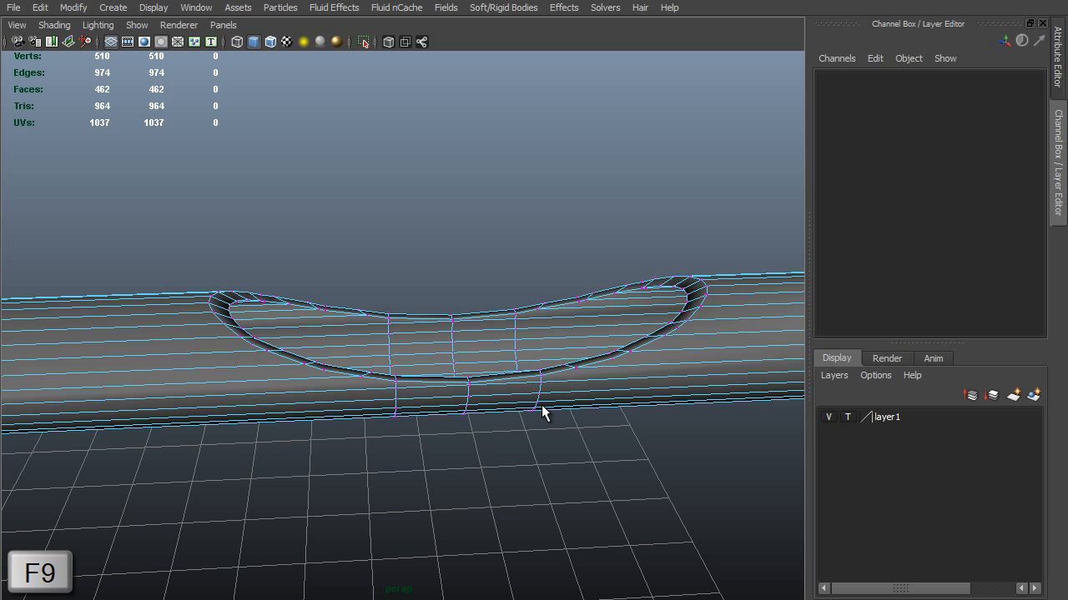
drag(147, 192, 797, 487)
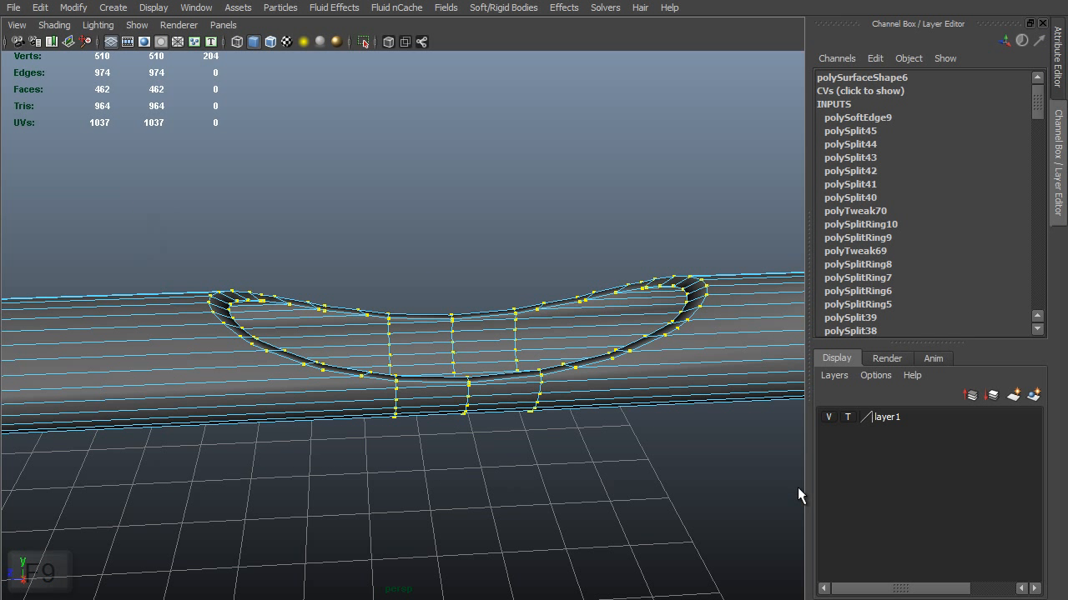
key(Delete)
alt+right_drag(532, 403, 546, 445)
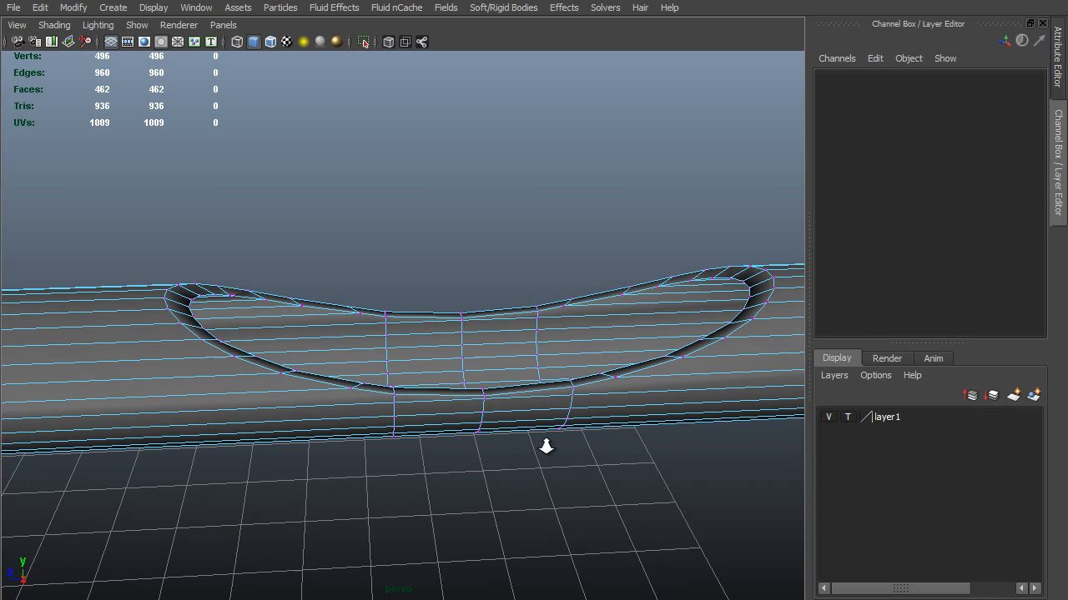
Select both the outer and inner rim edge loops of the notch and harden them
key(F10)
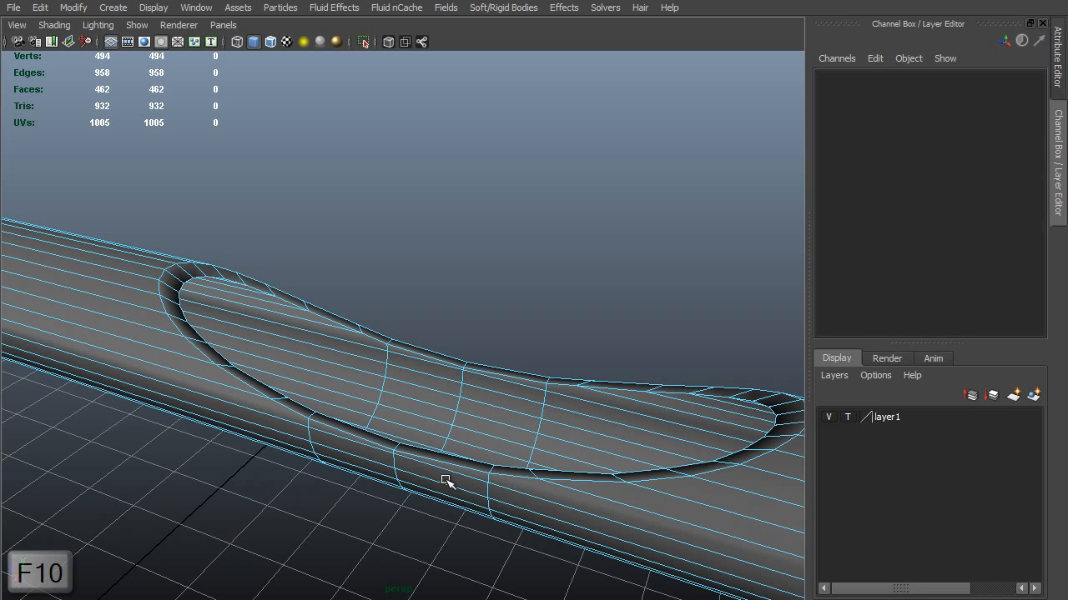
alt+drag(443, 484, 395, 446)
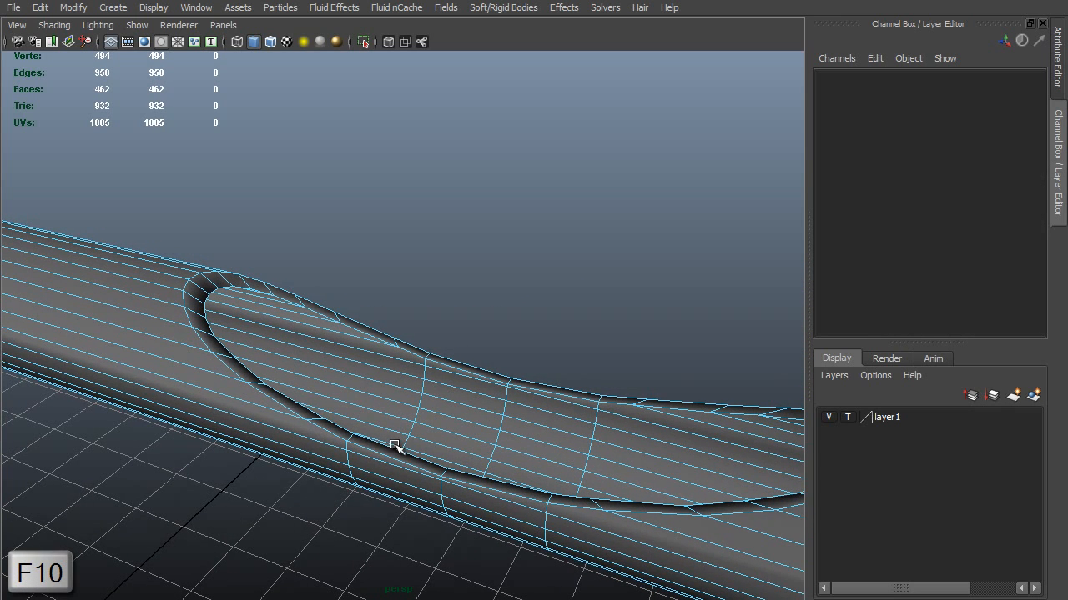
click(290, 410)
double_click(293, 409)
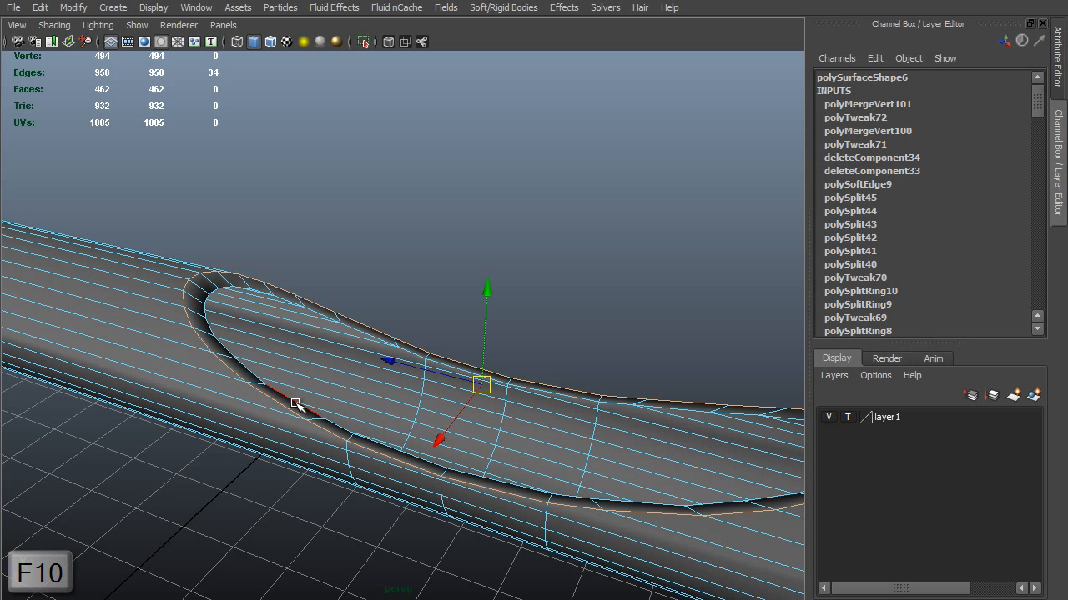
shift+double_click(296, 405)
shift+right_click(296, 403)
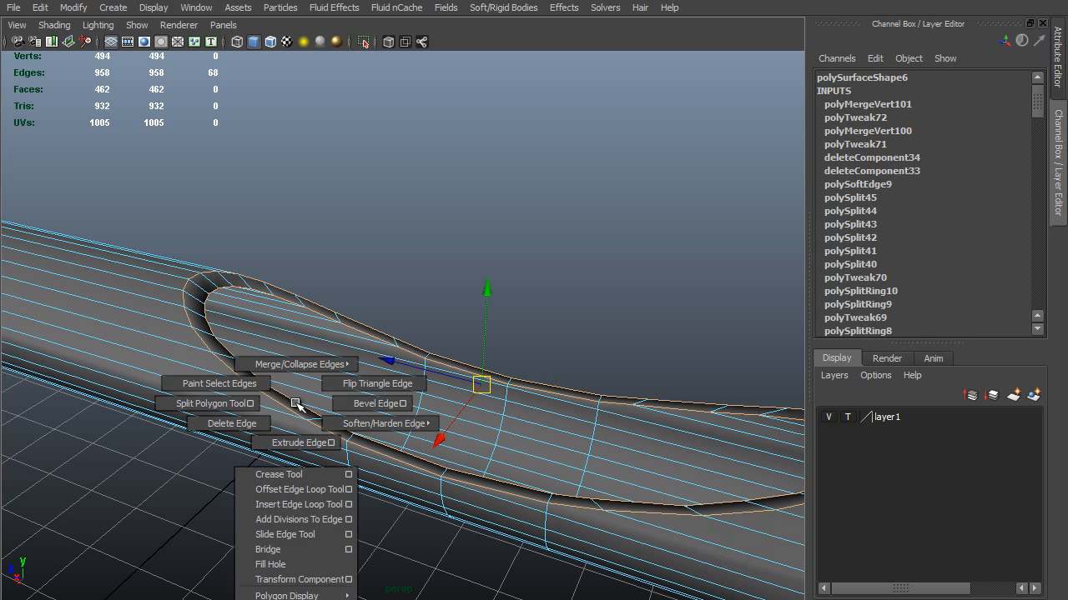
shift+right_drag(303, 406, 430, 443)
key(F8)
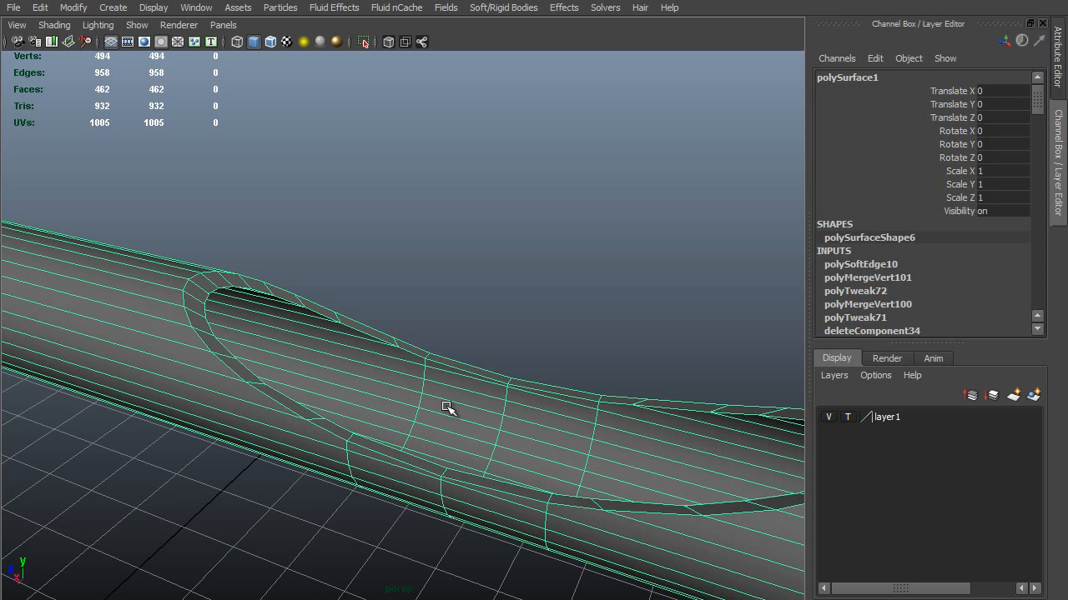
click(491, 250)
Examine the tube's length and position against the machine frame in the perspective and side views
alt+right_drag(570, 447, 452, 395)
alt+drag(439, 395, 517, 361)
alt+right_drag(518, 361, 501, 288)
alt+right_drag(612, 328, 117, 240)
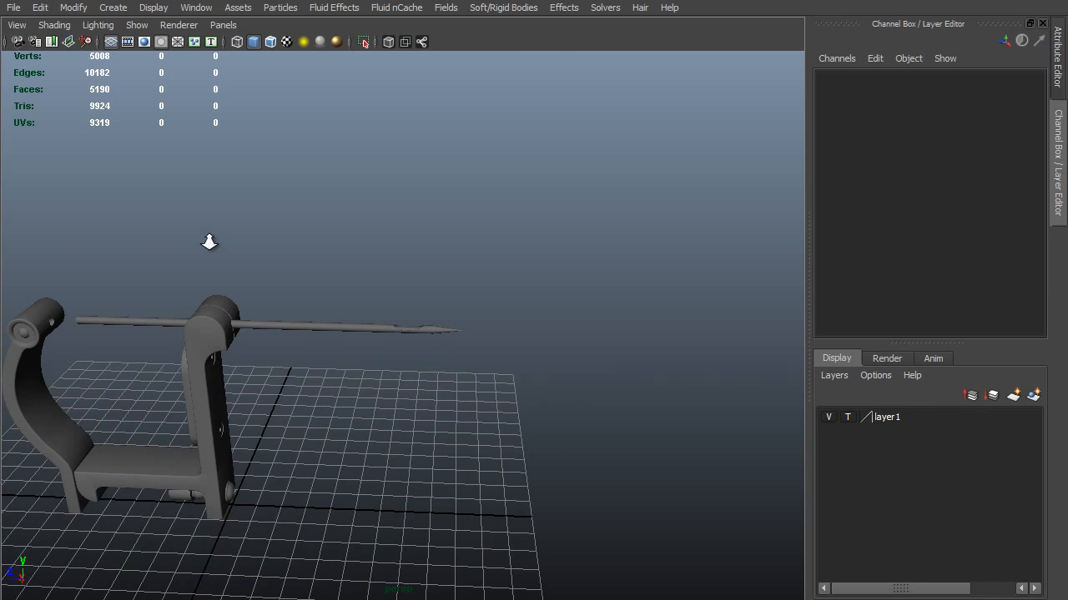
alt+right_drag(208, 242, 271, 302)
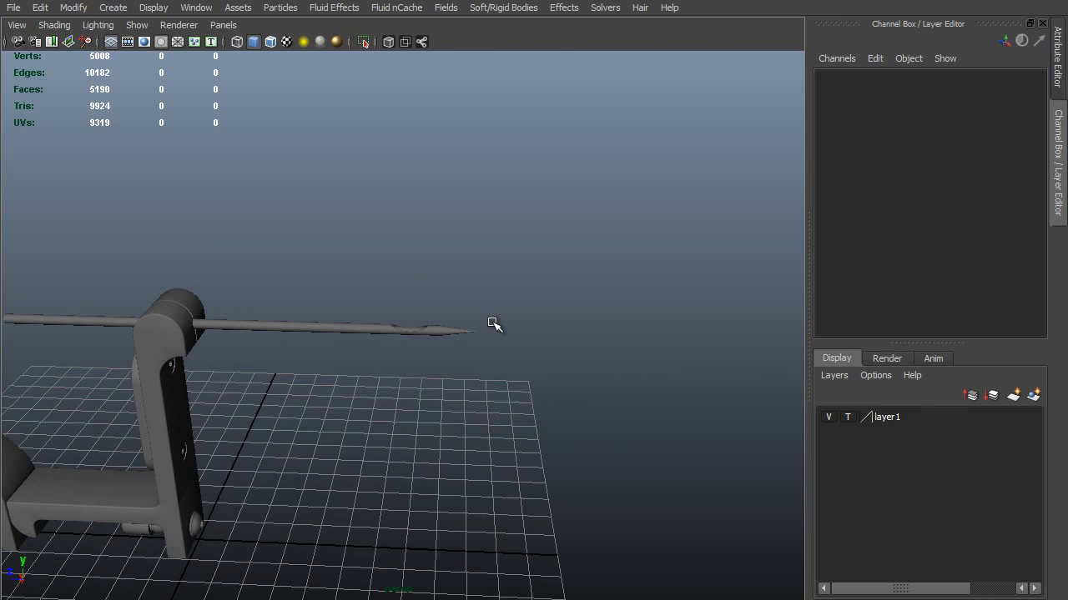
key(space)
drag(492, 317, 563, 319)
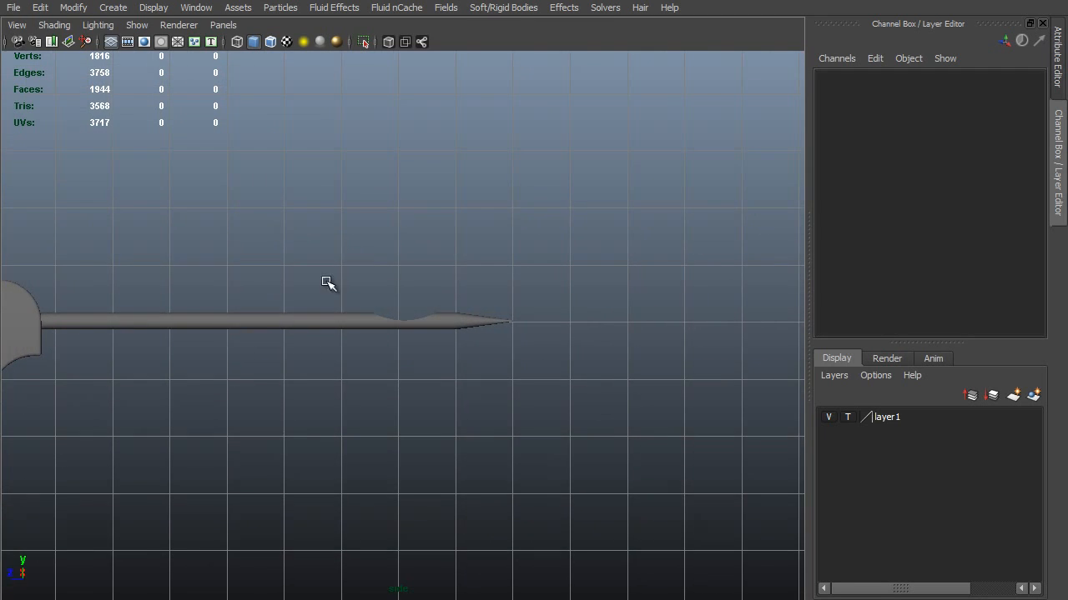
alt+middle_drag(285, 276, 624, 301)
alt+right_drag(619, 305, 375, 334)
alt+middle_drag(454, 301, 550, 268)
alt+right_drag(460, 301, 473, 306)
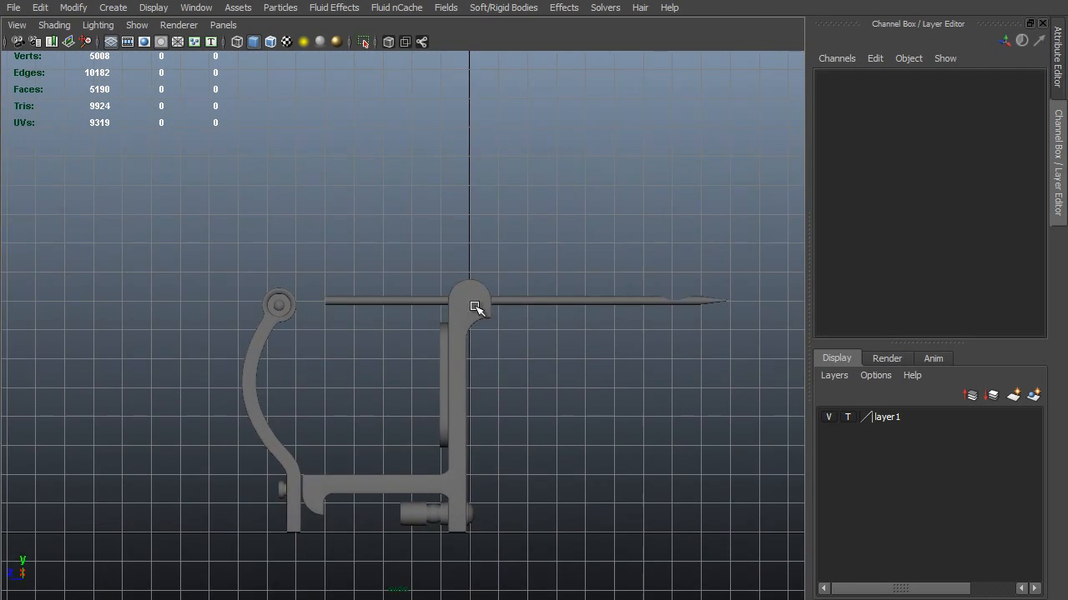
alt+middle_drag(474, 306, 538, 283)
alt+right_drag(537, 283, 566, 371)
alt+middle_drag(566, 371, 488, 354)
alt+right_drag(488, 354, 510, 382)
alt+middle_drag(381, 263, 403, 300)
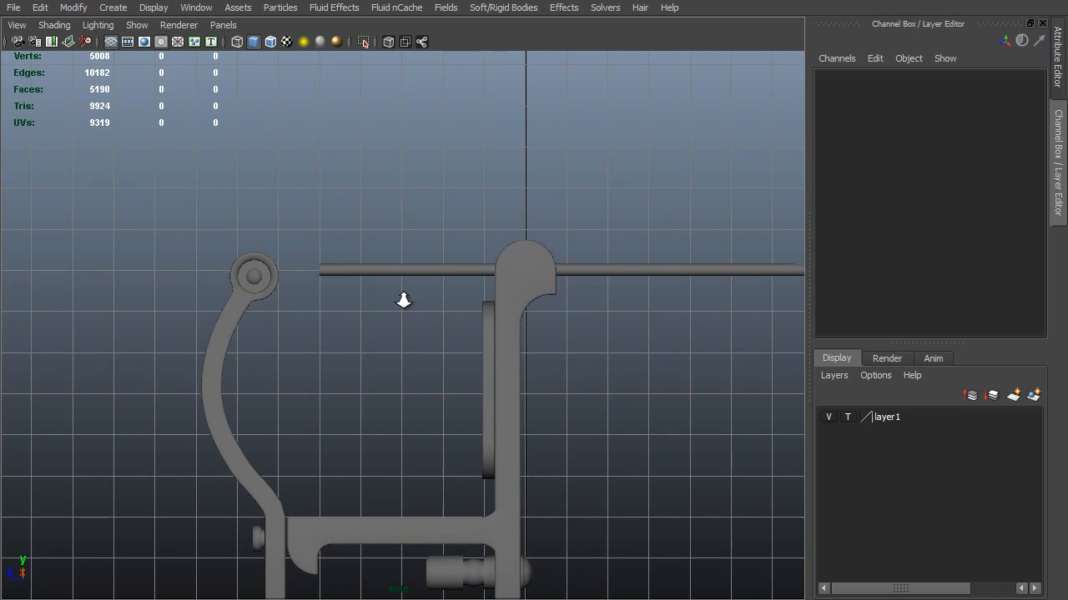
alt+right_drag(403, 300, 431, 262)
Shorten the tube by moving its rear-end vertices lengthwise to about 2.7 grid squares behind the centre line
click(426, 259)
key(F9)
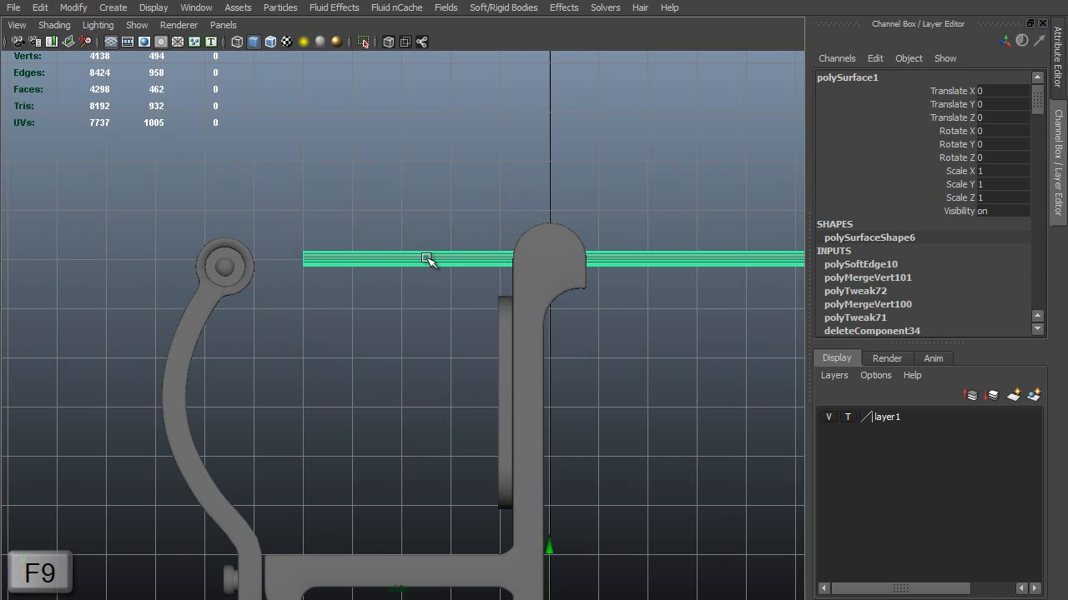
drag(324, 210, 288, 294)
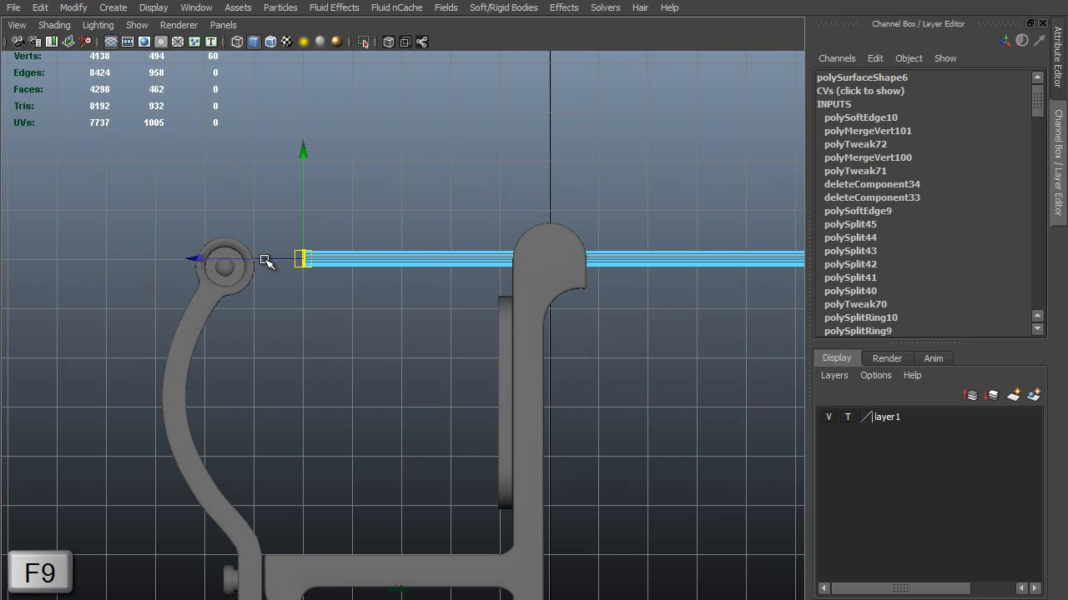
click(263, 258)
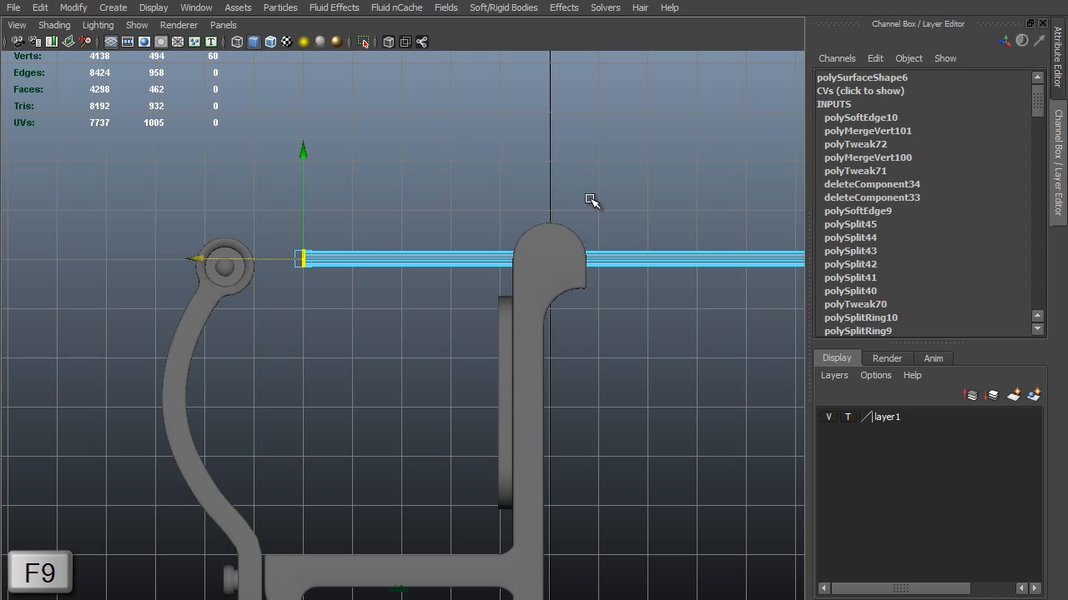
middle_drag(397, 340, 470, 351)
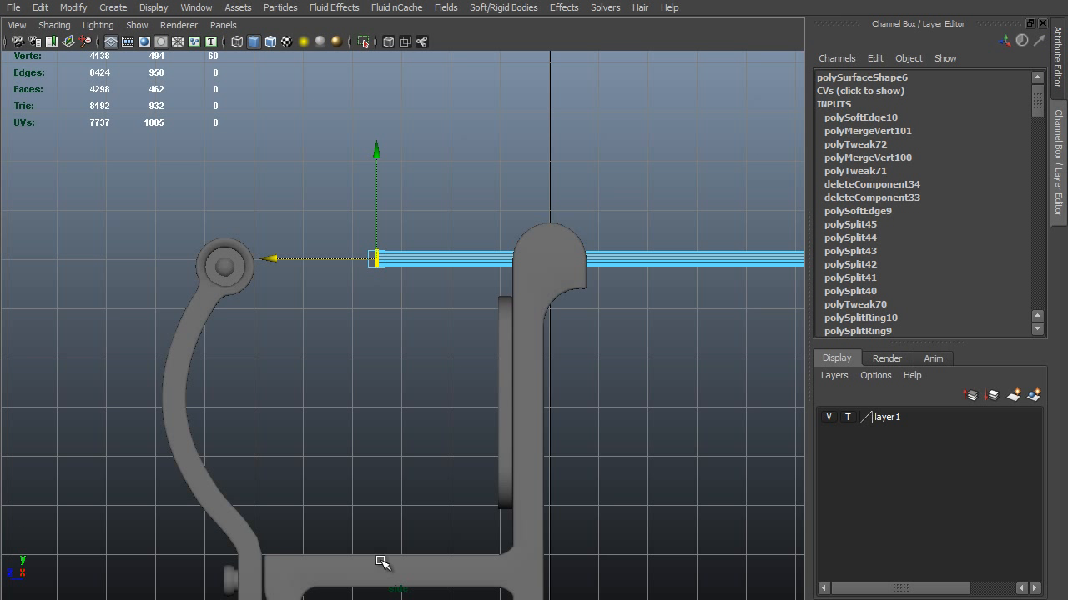
middle_drag(406, 347, 446, 353)
alt+right_drag(541, 364, 386, 336)
key(F8)
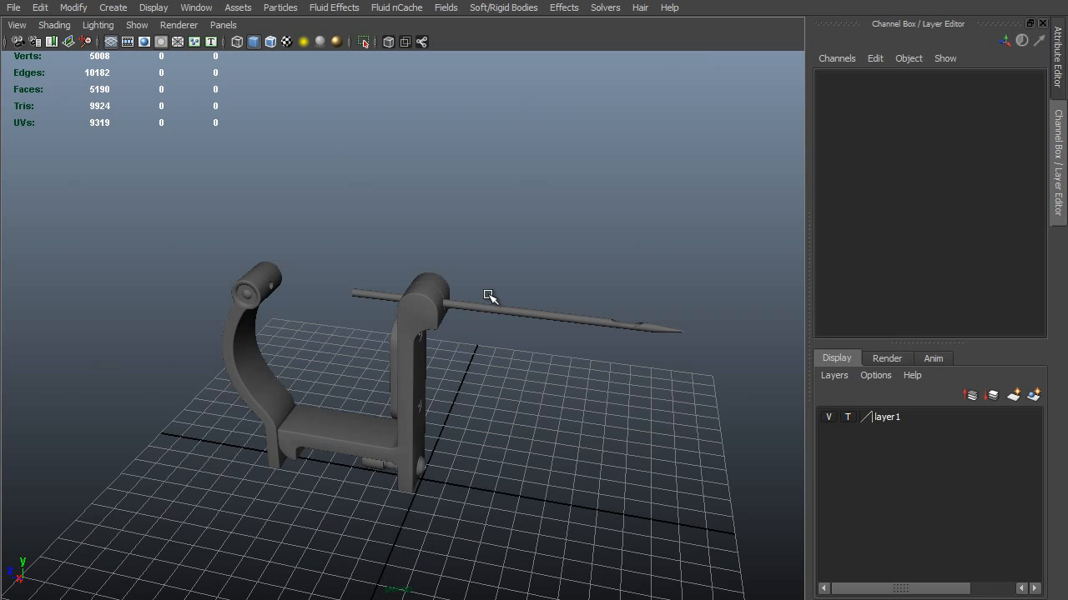
Switch to the tattoo machine reference photo to examine the armature bar's pin, and compare it with the model
alt+drag(488, 296, 567, 333)
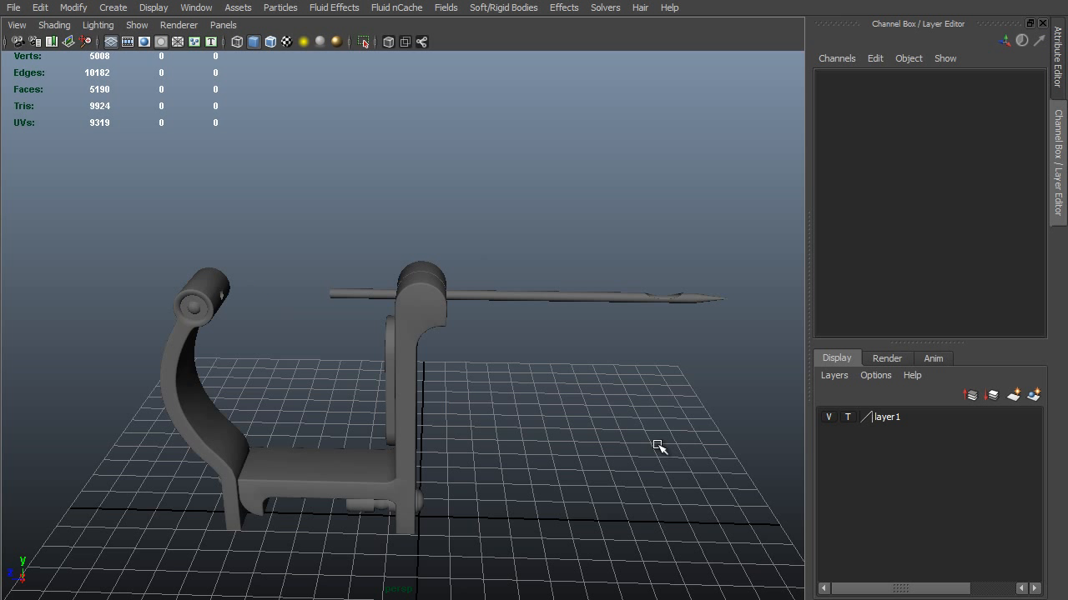
key(alt+Tab)
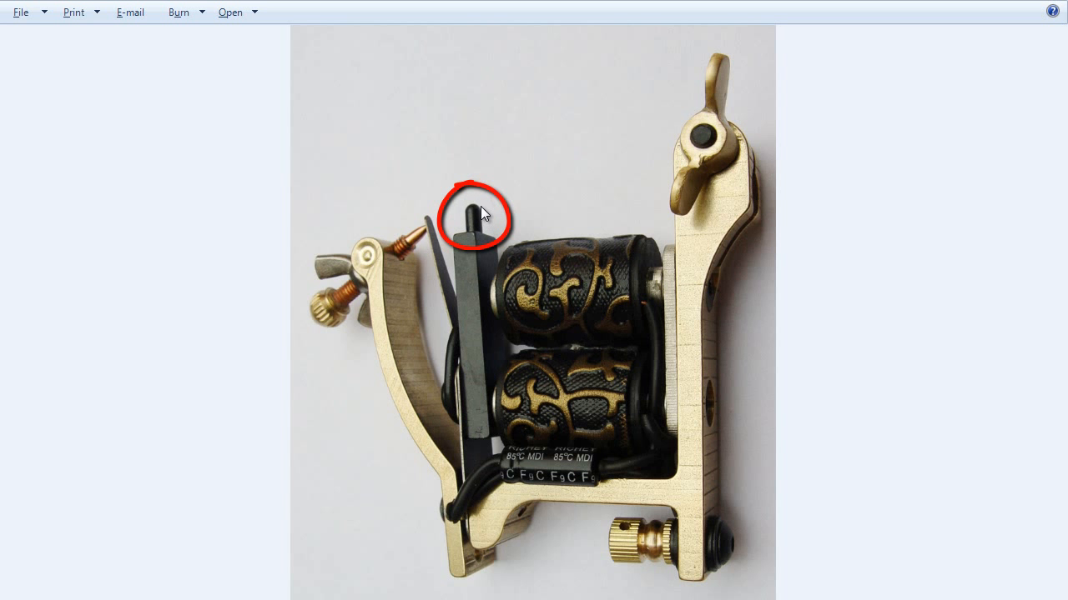
key(alt+Tab)
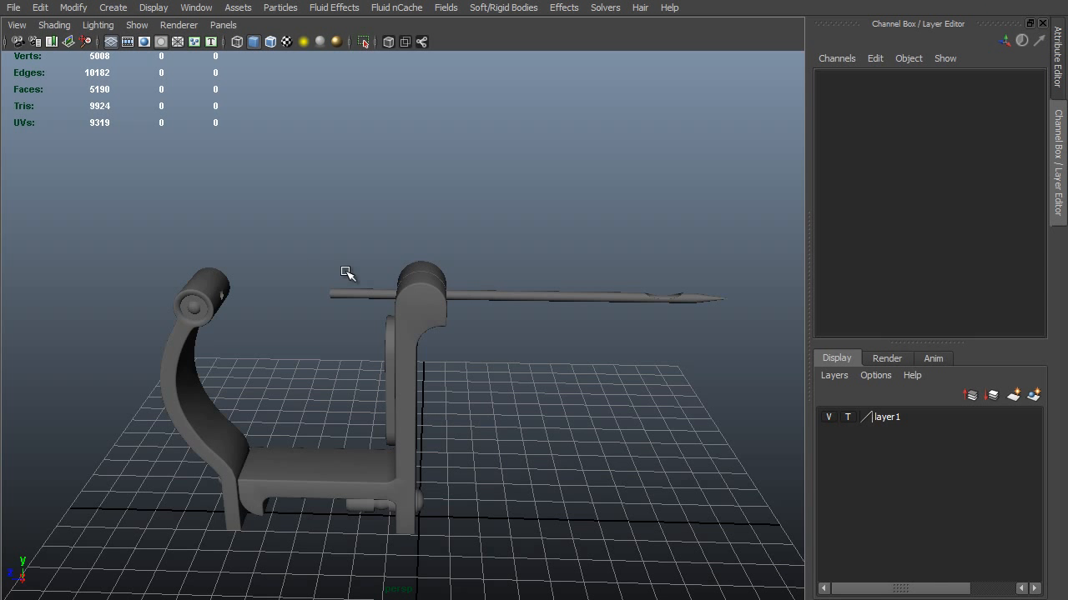
alt+right_drag(344, 270, 460, 337)
alt+drag(440, 299, 419, 321)
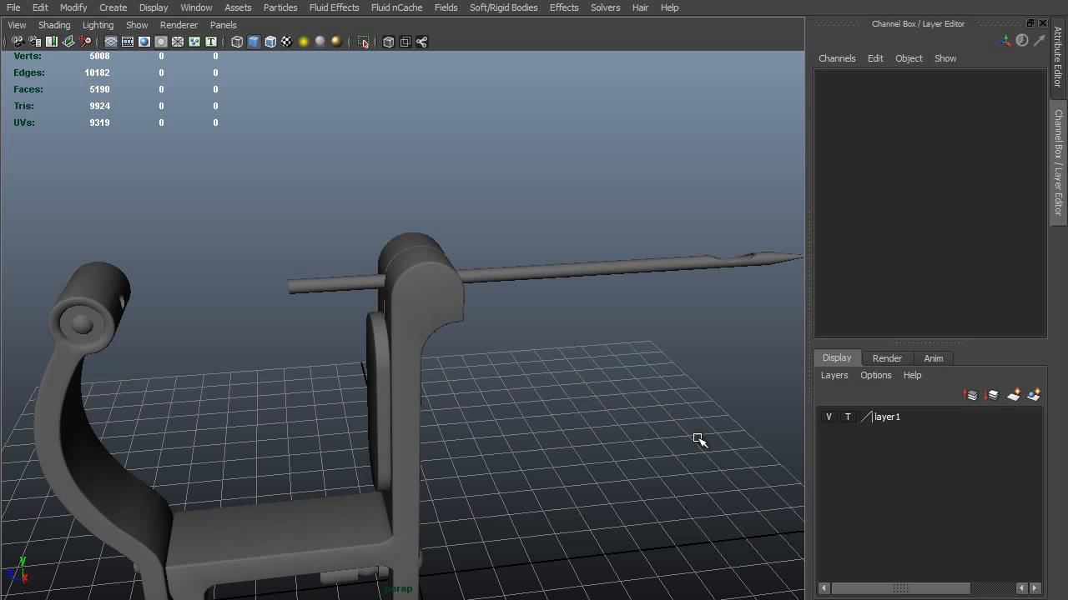
Start a CV curve in the top view beside the machine frame with two grid-snapped points three squares apart lengthwise
key(space)
drag(698, 439, 630, 440)
scroll(433, 389, down, 5)
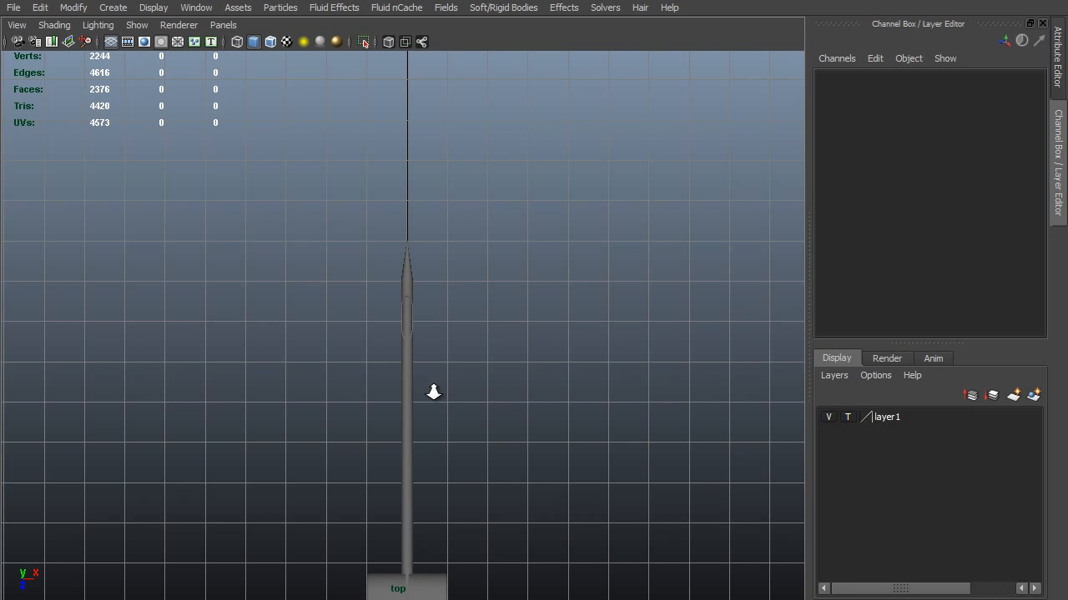
scroll(503, 226, up, 5)
key(space)
click(465, 160)
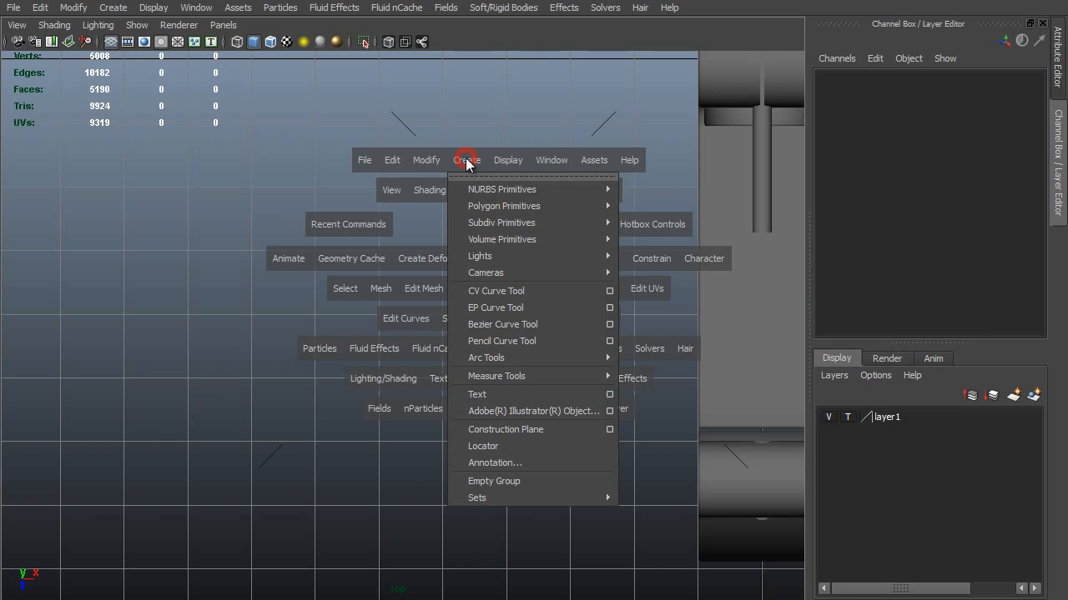
click(513, 290)
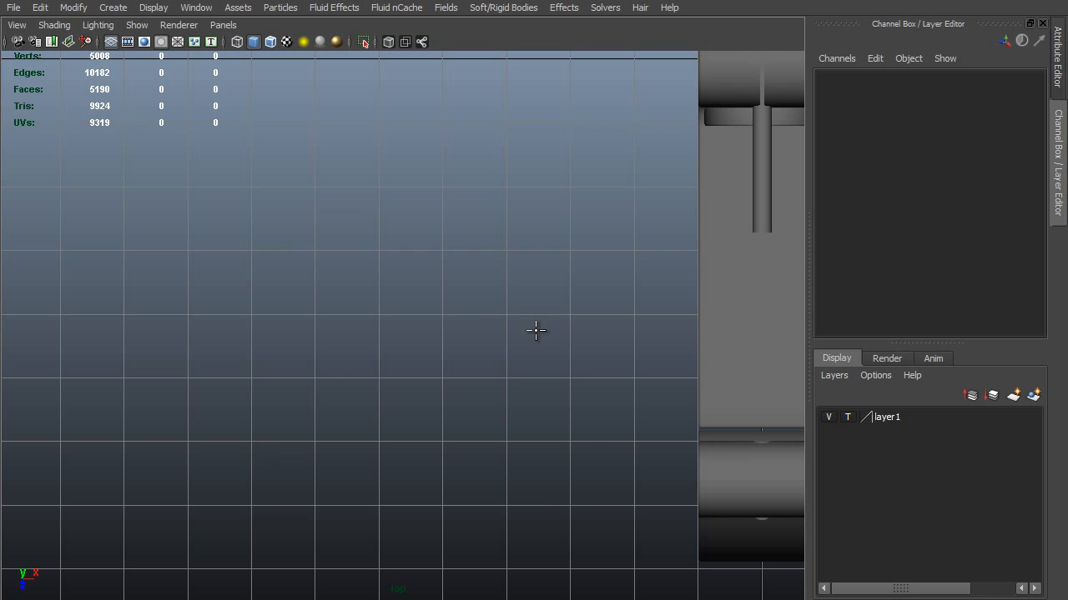
scroll(472, 325, down, 2)
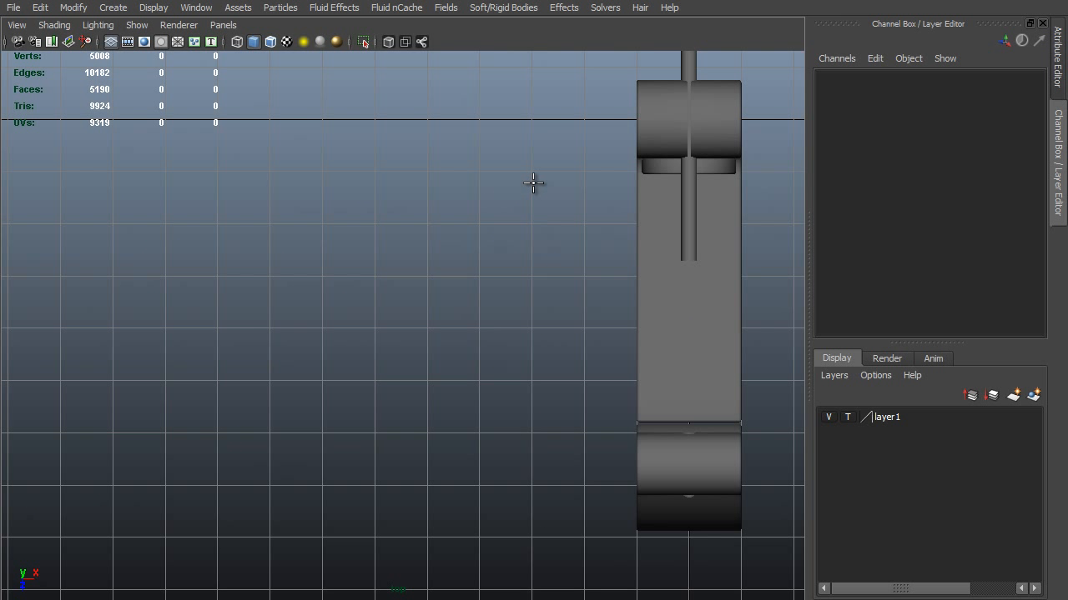
key(x)
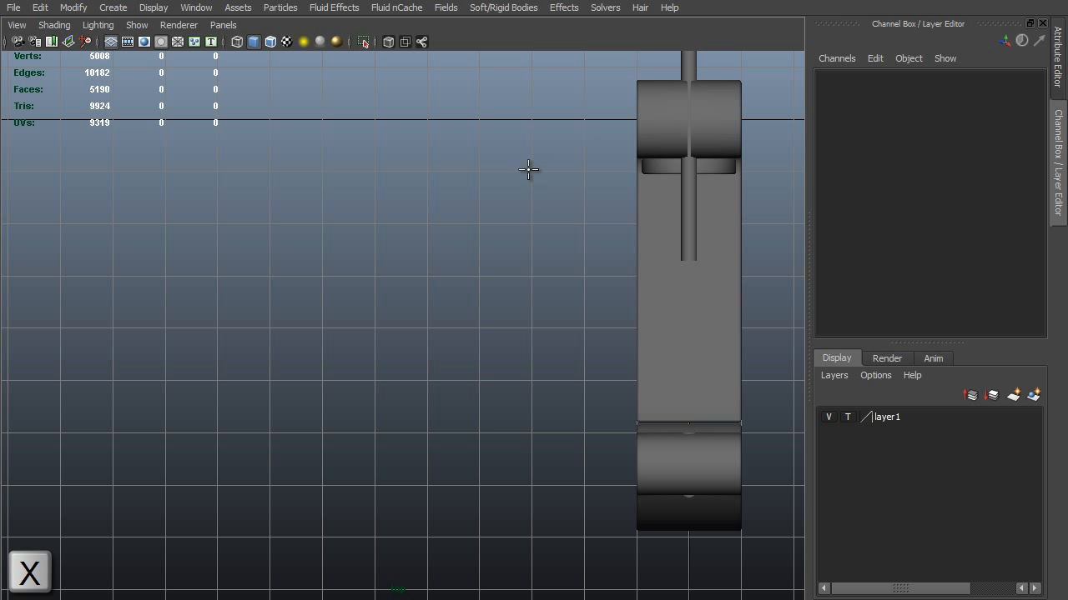
click(530, 170)
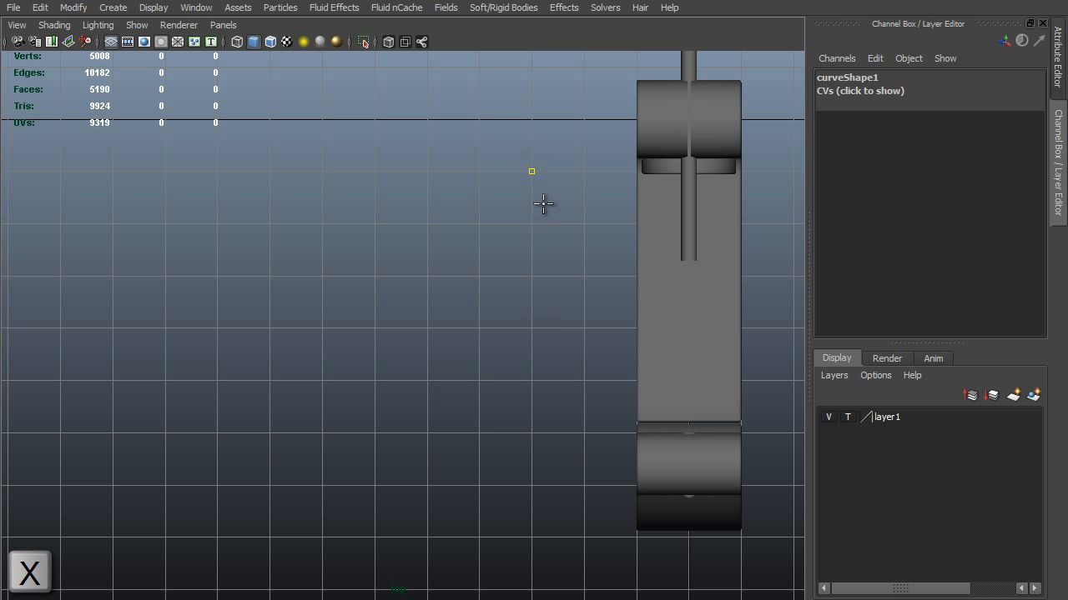
click(531, 328)
Add four freehand points that curl the curve's end into an open hook, and finish the curve
click(508, 345)
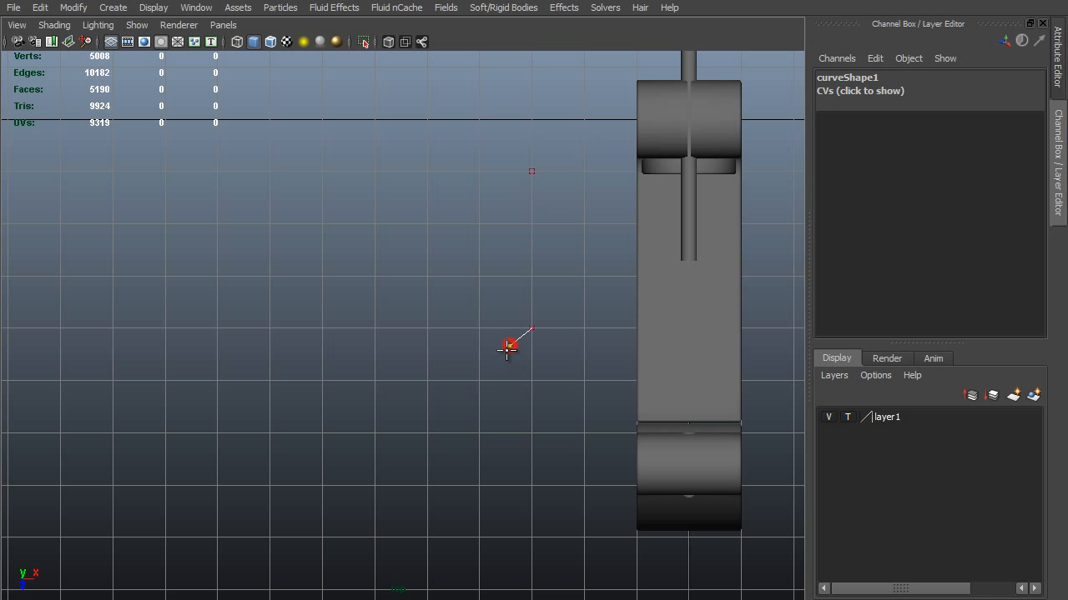
click(499, 392)
click(538, 402)
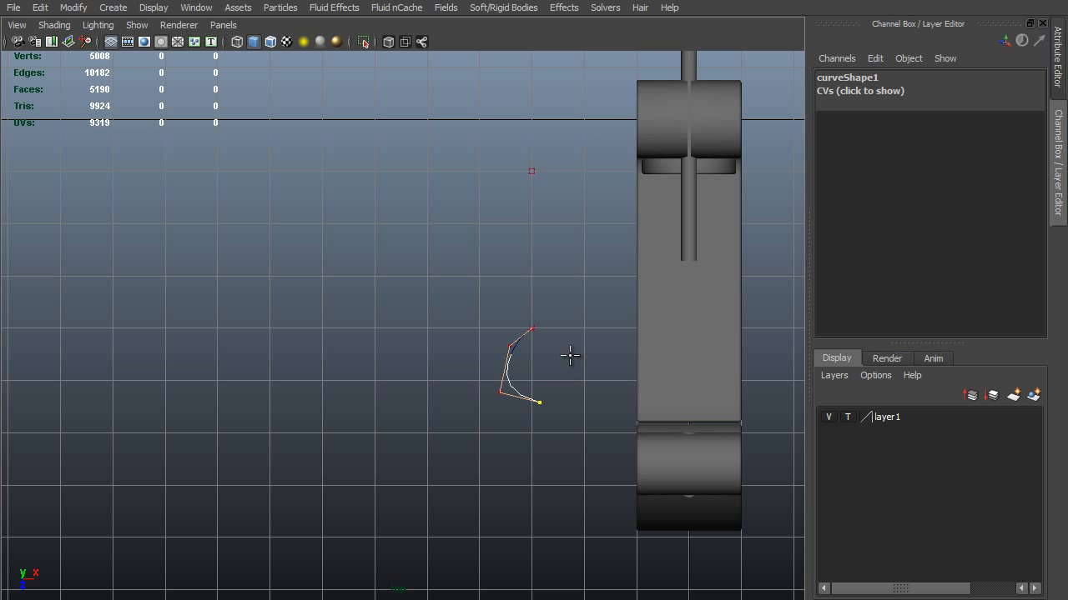
click(568, 359)
key(Return)
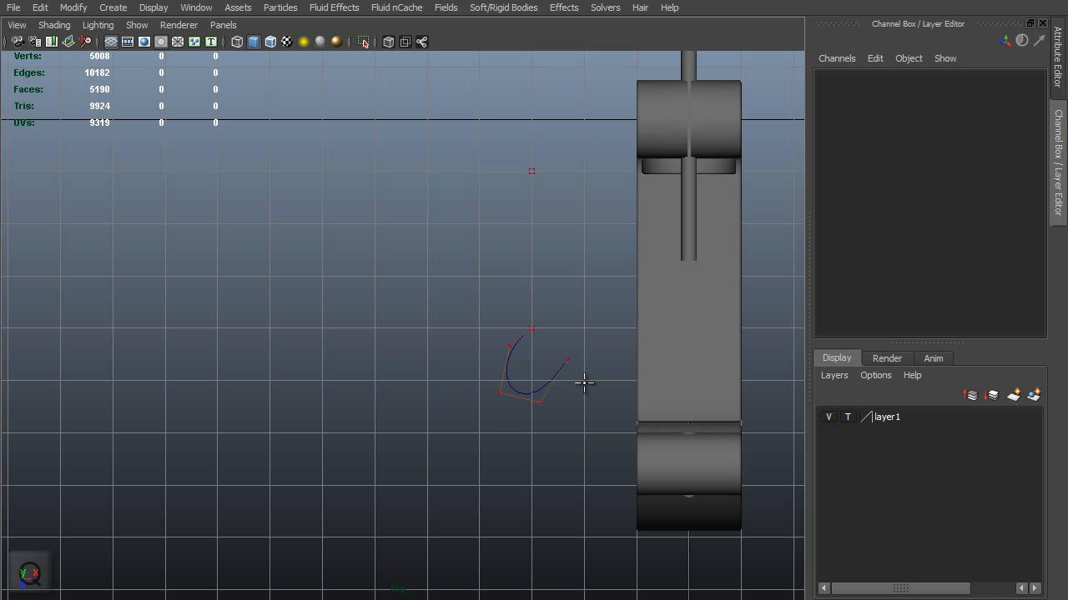
key(q)
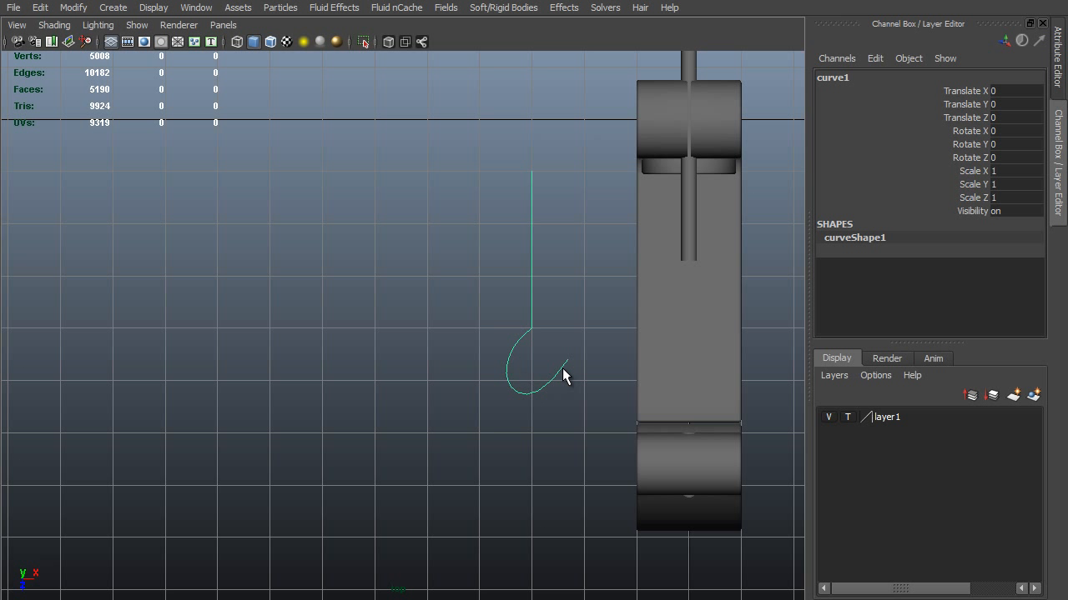
Convert the hook curve from NURBS to Bezier and display its control points
shift+right_click(563, 370)
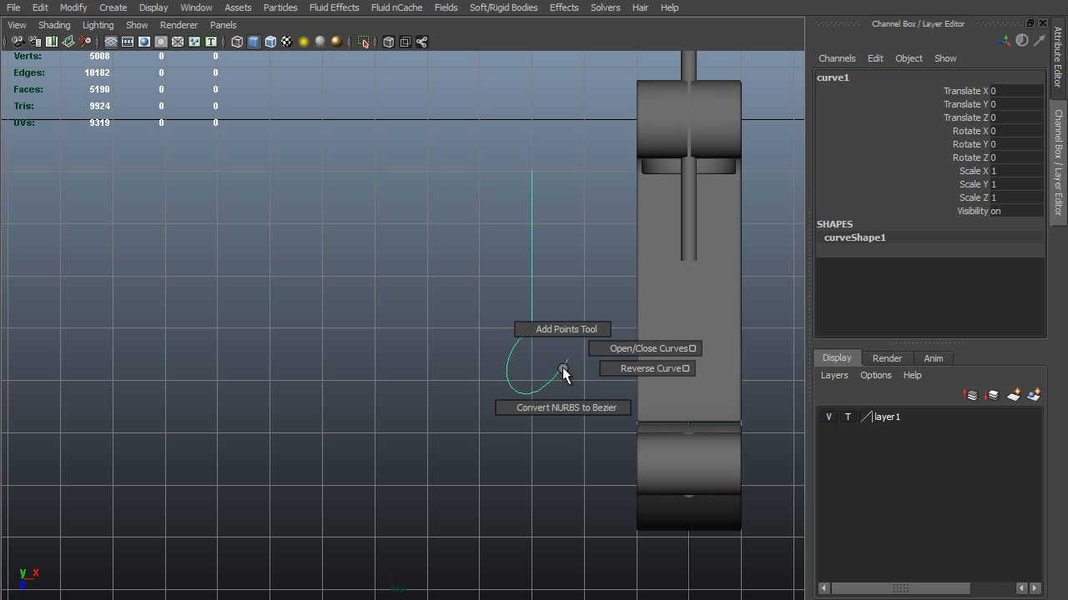
click(575, 409)
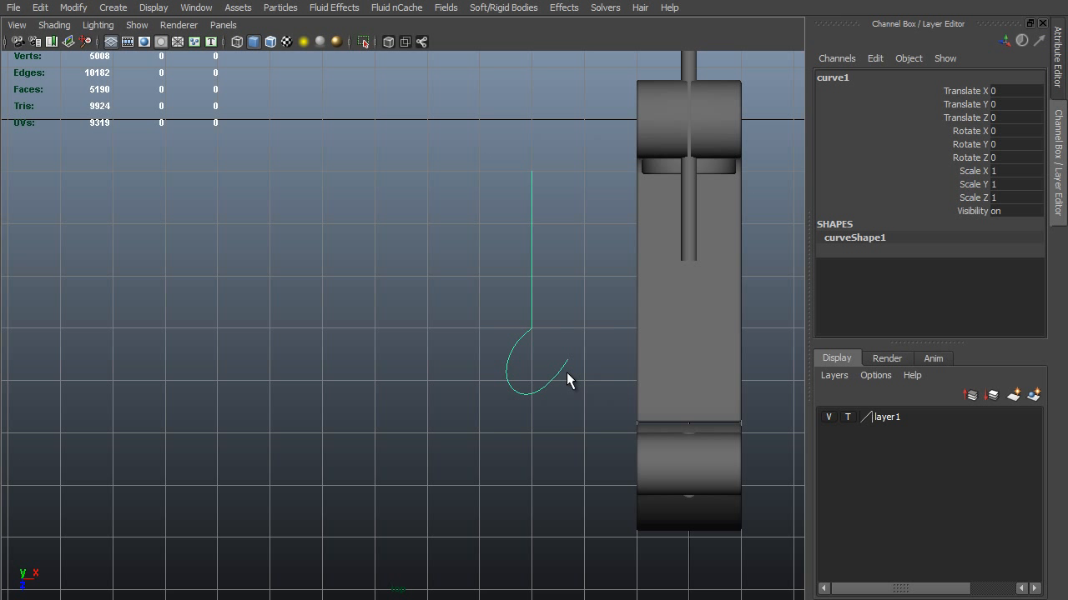
key(F9)
scroll(497, 383, up, 3)
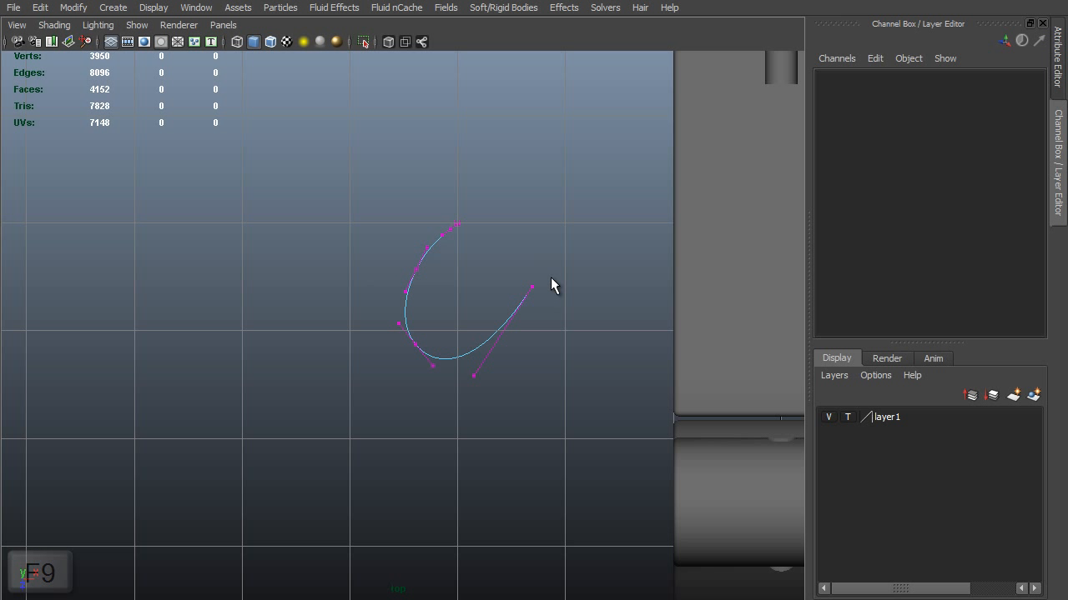
Move the hook's end point slightly toward the stem's start and its lowest anchor in line with the straight stem
drag(557, 259, 499, 374)
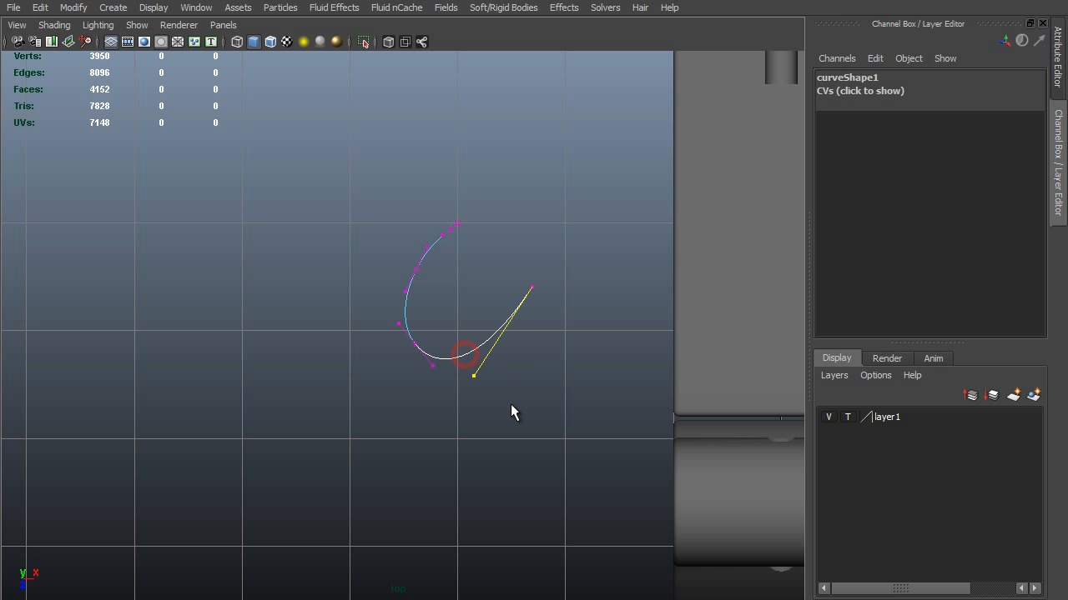
key(w)
drag(589, 237, 511, 308)
mouse_move(579, 360)
middle_down()
mouse_move(579, 332)
mouse_move(579, 343)
middle_up()
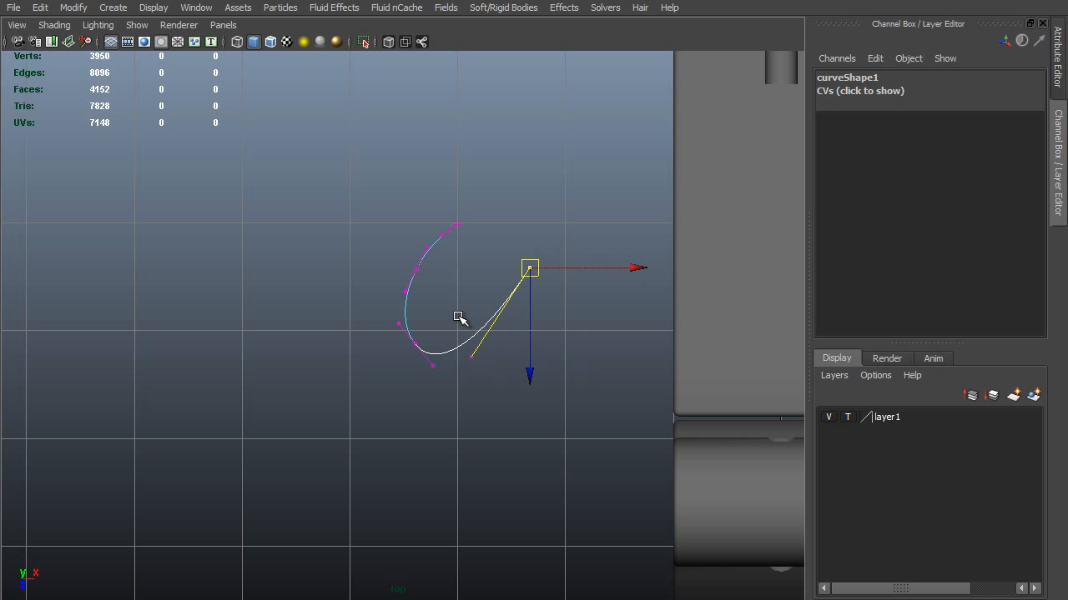
drag(458, 317, 381, 382)
middle_drag(316, 415, 356, 428)
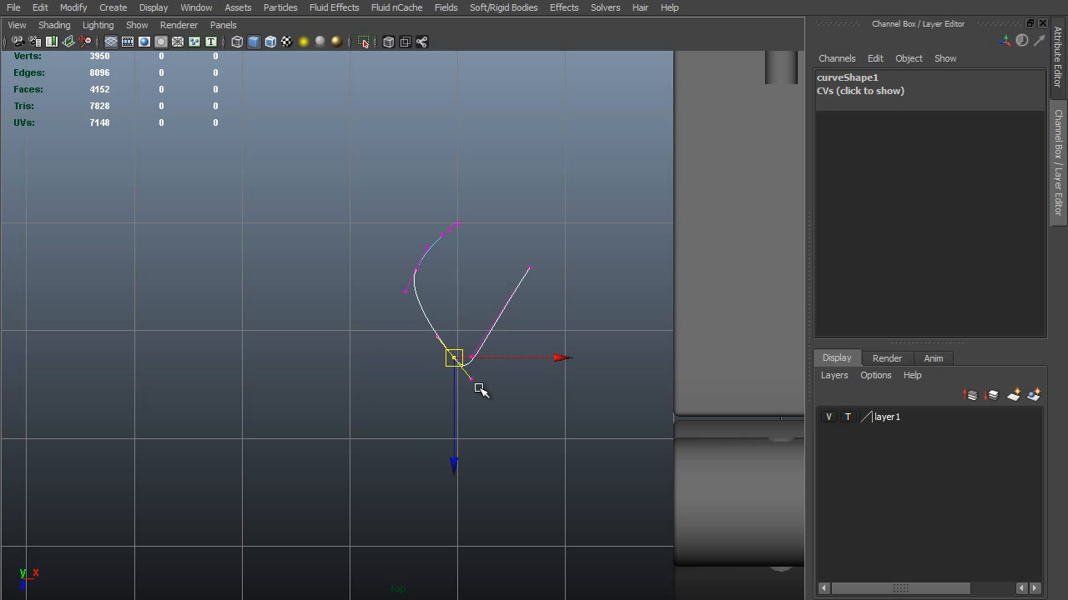
click(525, 358)
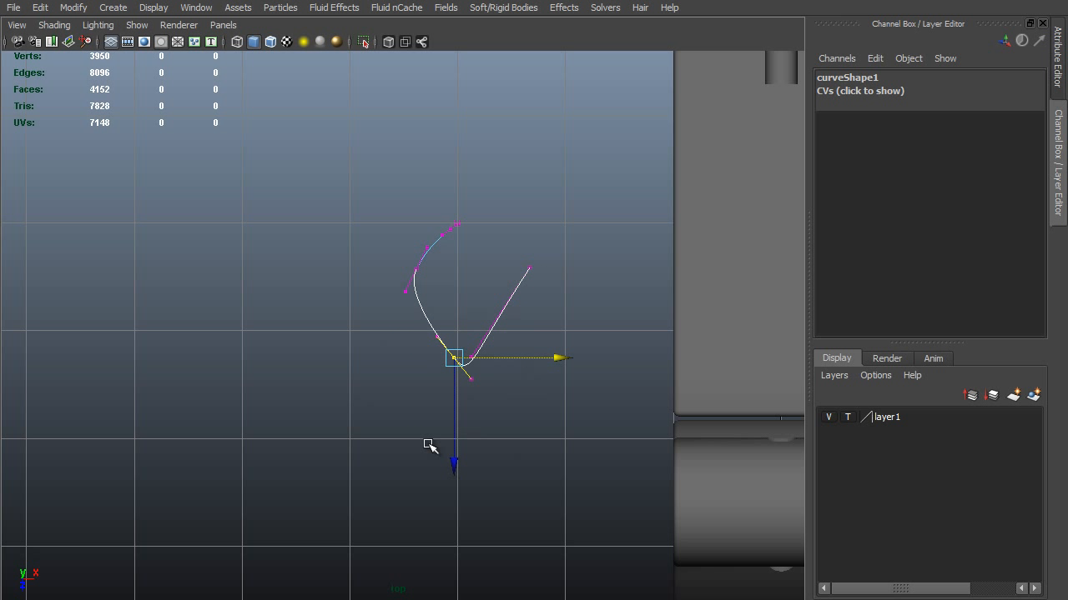
middle_drag(398, 375, 423, 377)
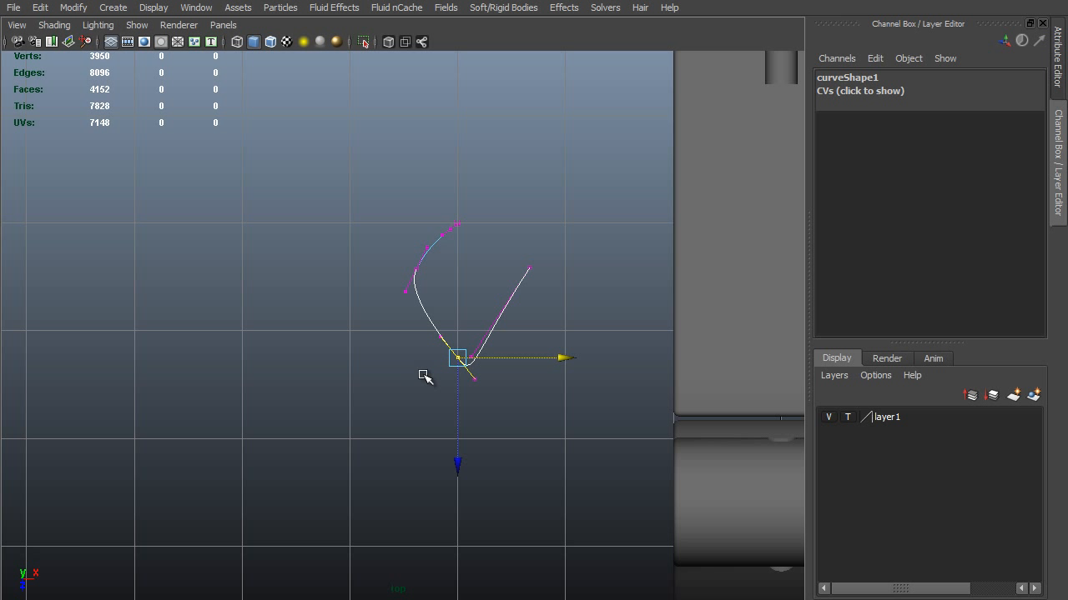
Adjust the Bezier anchors and tangents to form a round open loop that blends smoothly into the stem, then return to object selection
click(473, 384)
middle_drag(534, 422, 559, 398)
drag(502, 379, 513, 358)
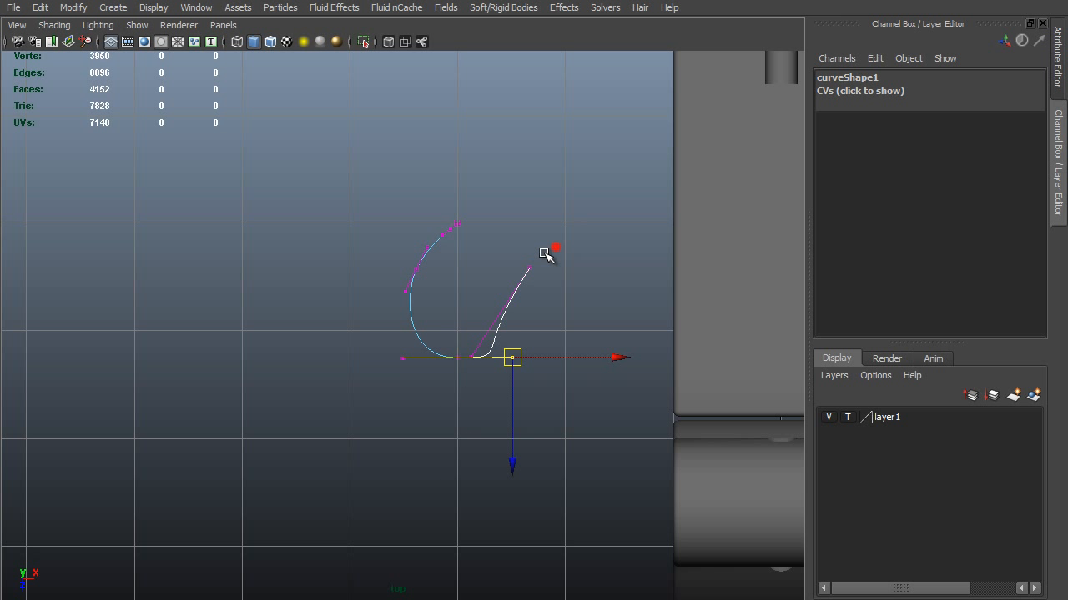
middle_drag(546, 254, 545, 314)
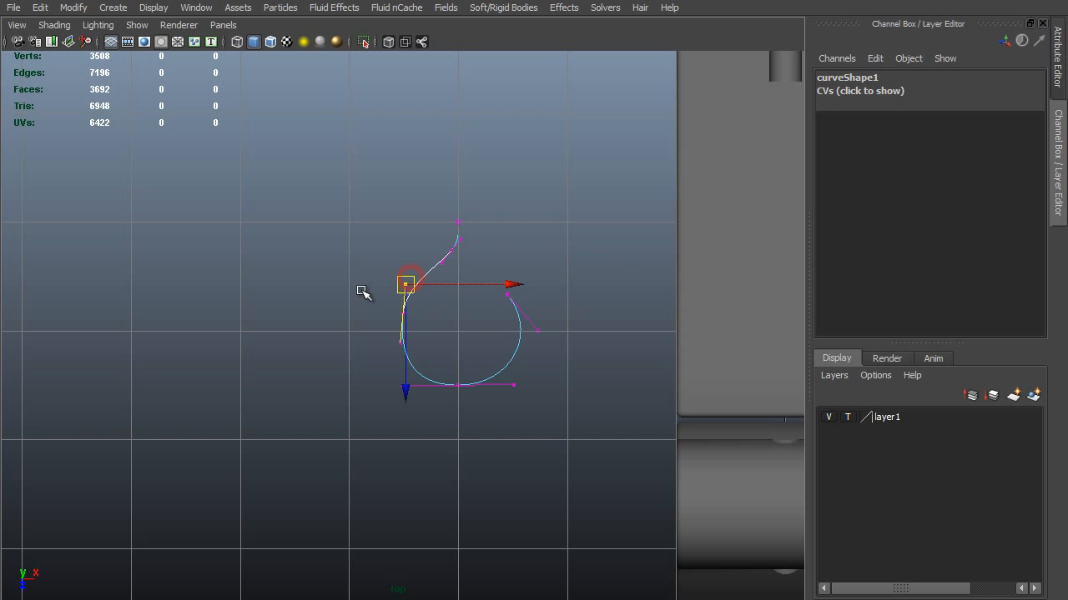
middle_drag(363, 292, 370, 293)
key(F8)
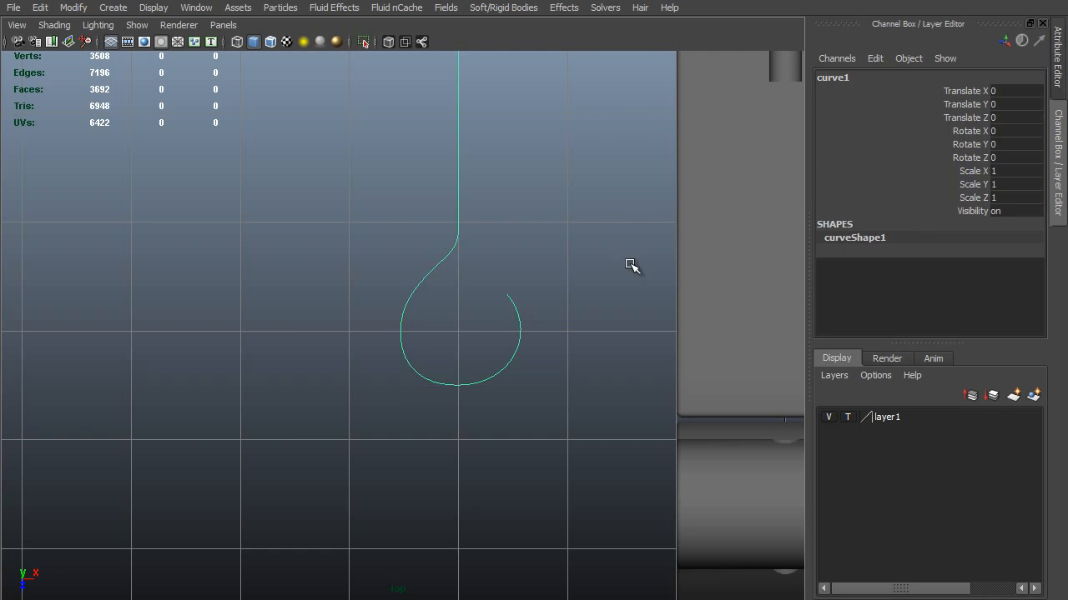
Examine the hook curve's shape and position beside the frame in the top and perspective views
click(592, 176)
scroll(496, 274, down, 3)
click(484, 313)
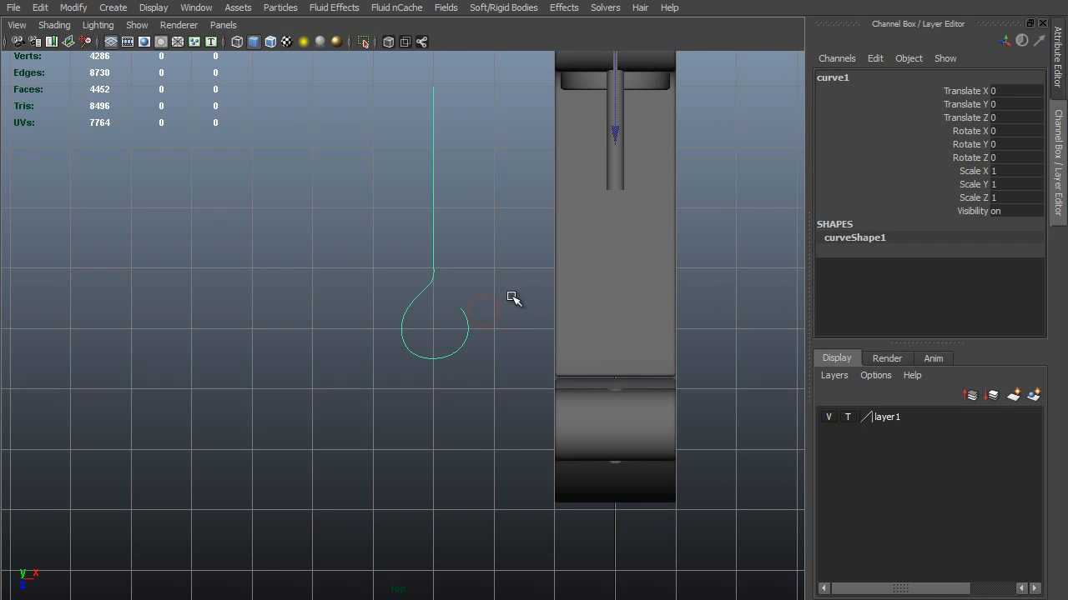
alt+right_drag(512, 297, 277, 205)
key(space)
key(space)
alt+drag(256, 200, 431, 204)
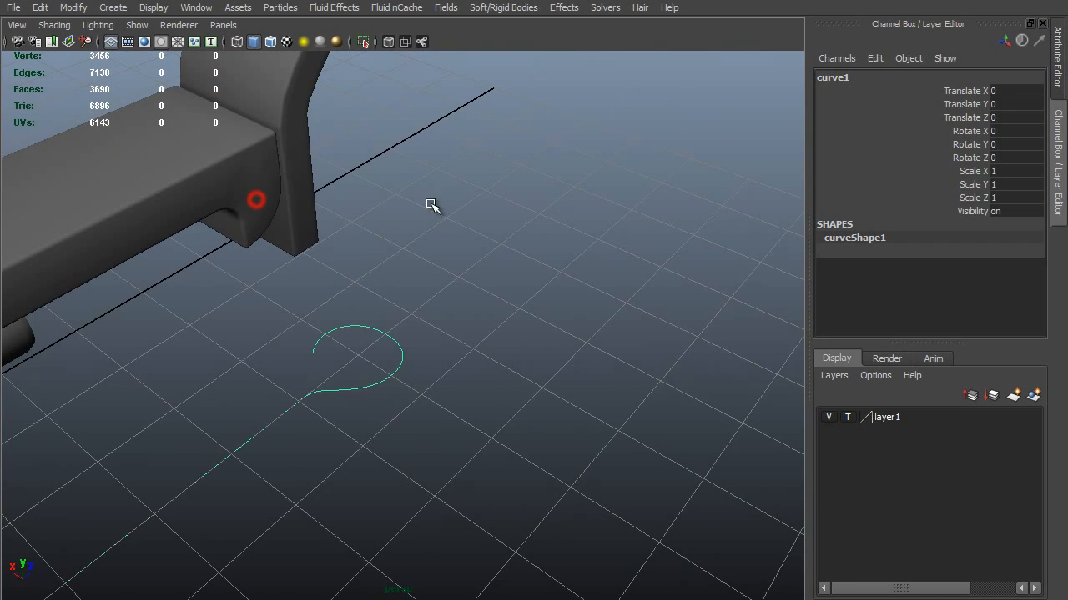
alt+drag(402, 255, 393, 281)
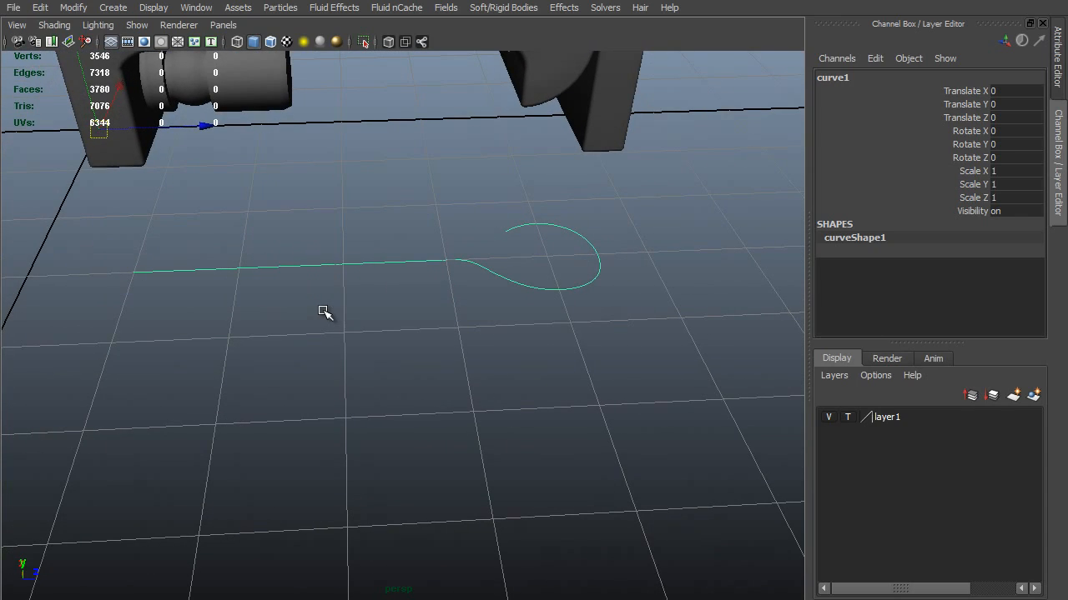
Create a polygon cylinder beside the curve's straight section, about 0.34 in radius and 0.94 high
key(space)
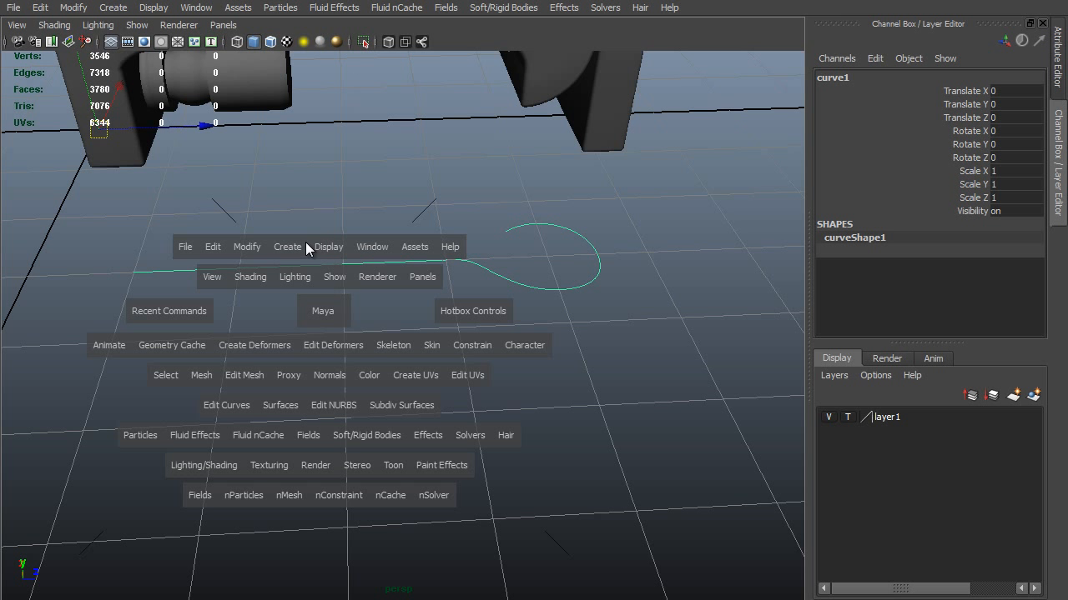
click(302, 246)
mouse_move(350, 309)
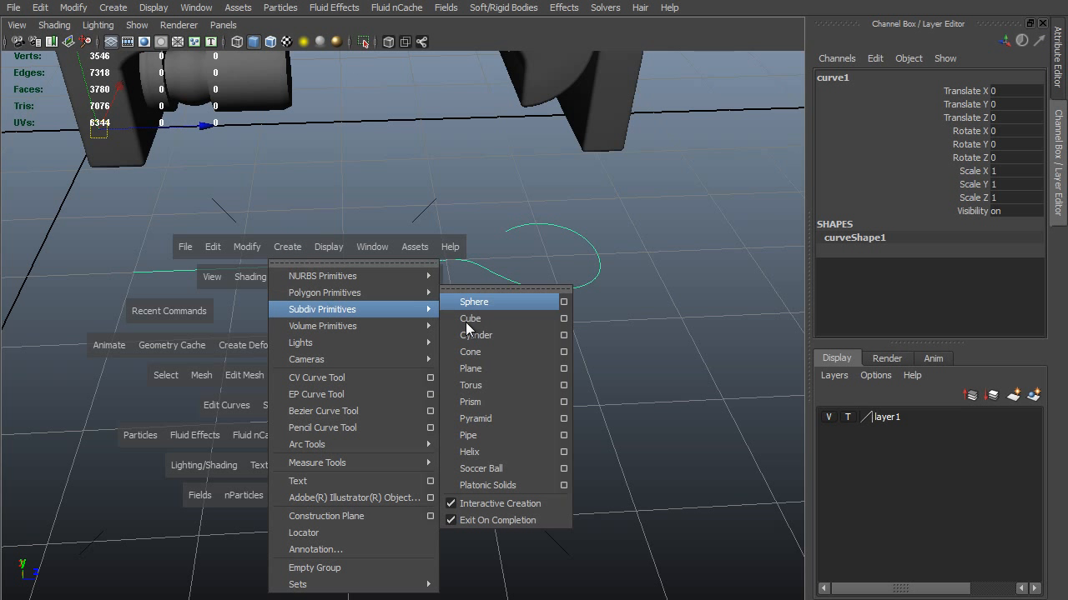
mouse_move(325, 292)
click(494, 336)
drag(320, 358, 334, 261)
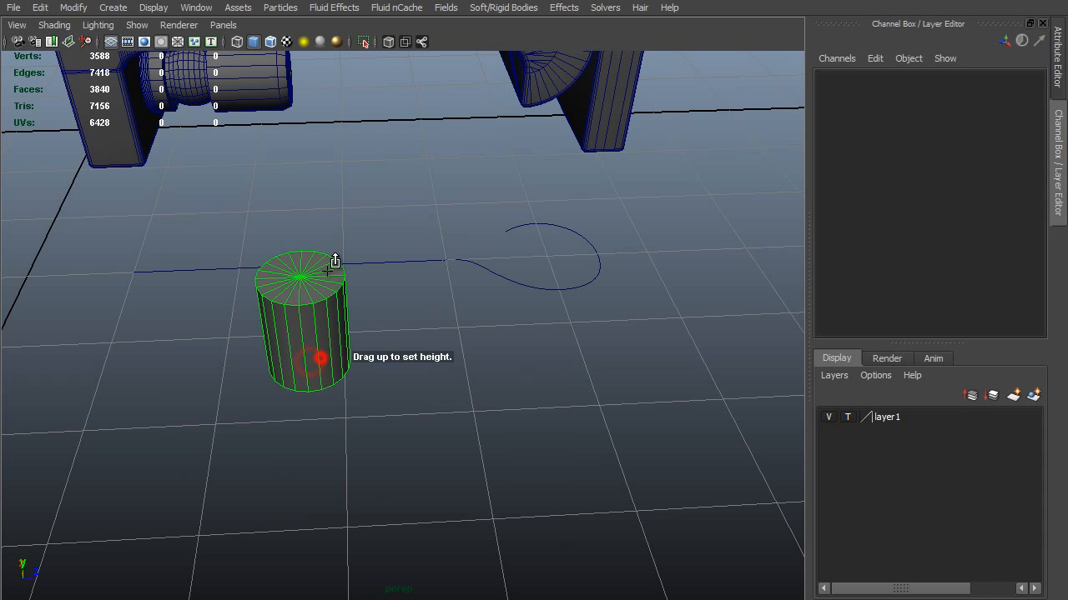
Set the new cylinder's radius to 0.03 and its height to 0.01
click(852, 260)
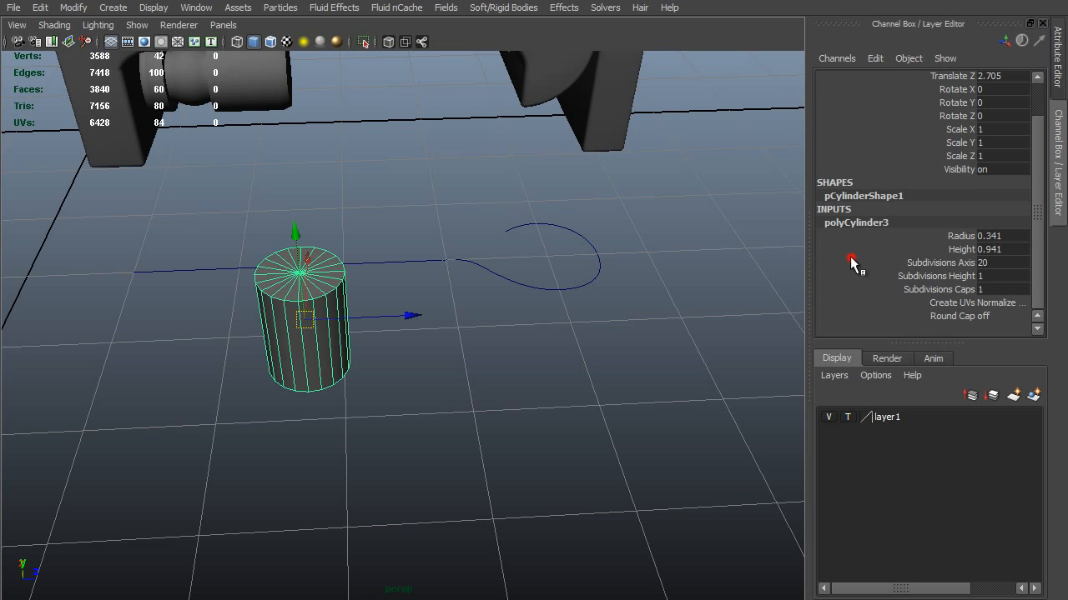
double_click(1017, 236)
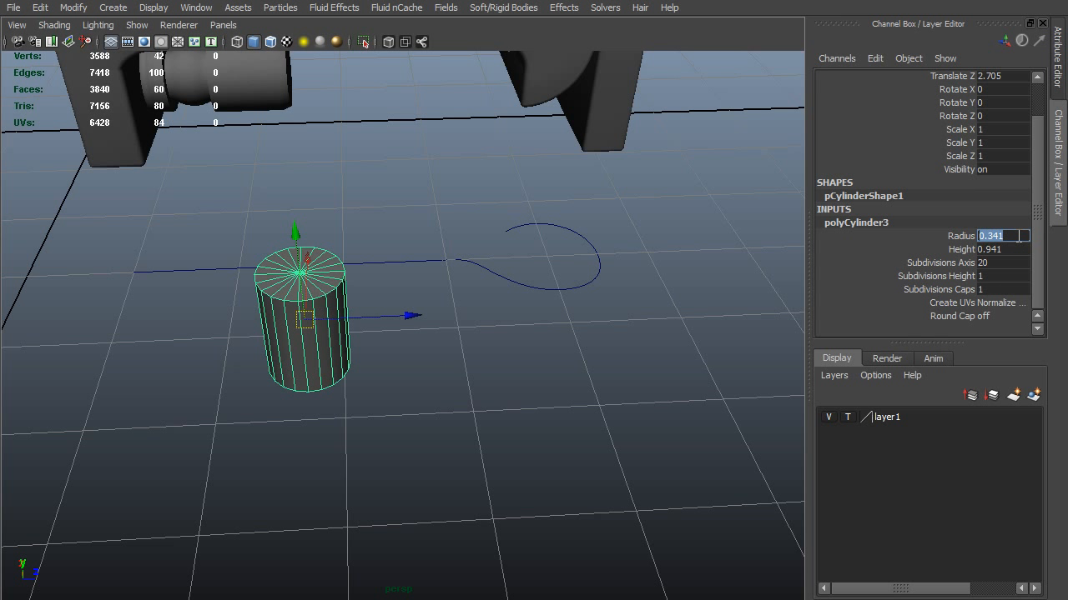
text(.03)
key(Return)
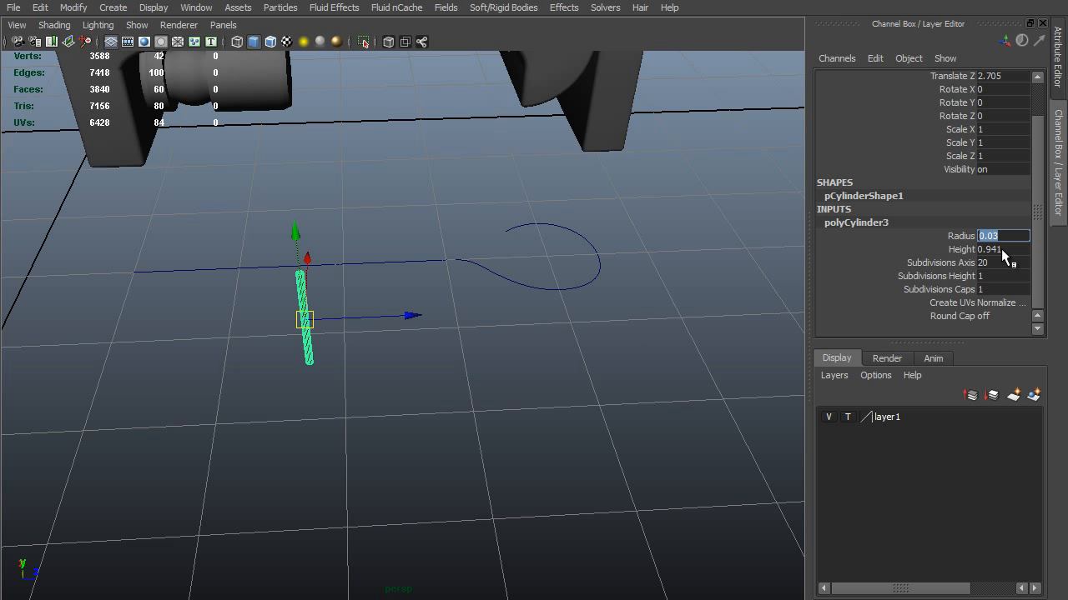
double_click(1003, 250)
text(.)
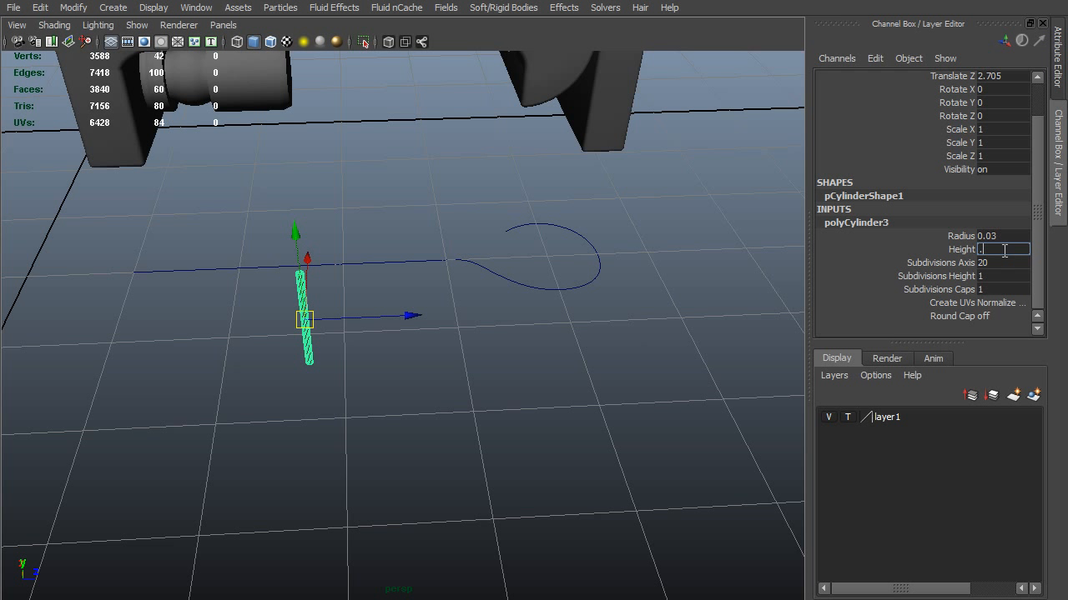
text(01)
key(Return)
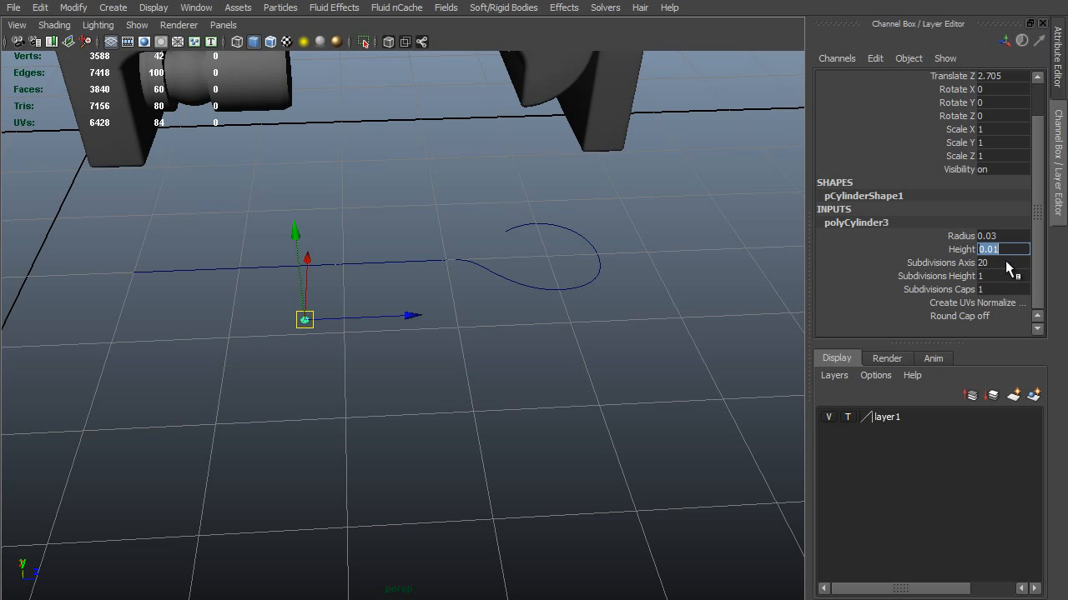
Set the cylinder's axis subdivisions to 6 and its cap subdivisions to 0
double_click(1007, 263)
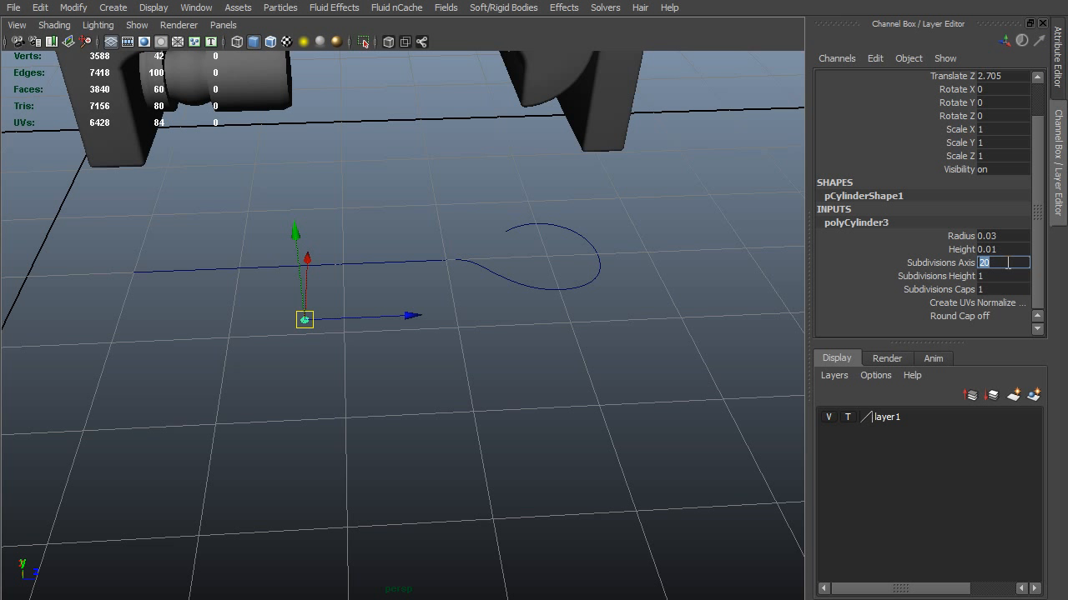
key(Return)
click(1005, 289)
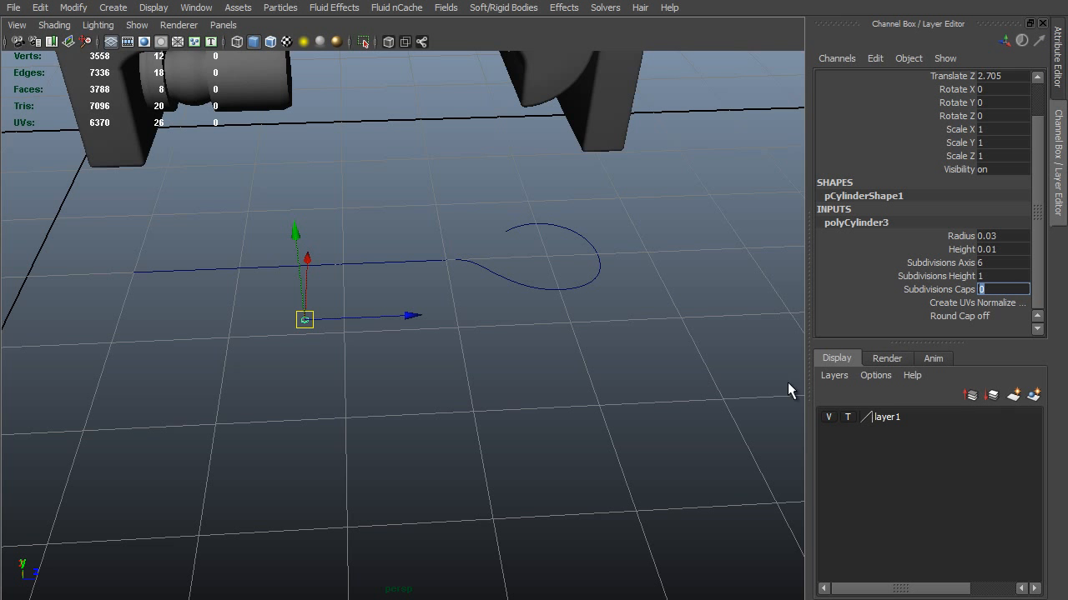
alt+right_drag(456, 326, 493, 362)
alt+middle_drag(526, 346, 676, 333)
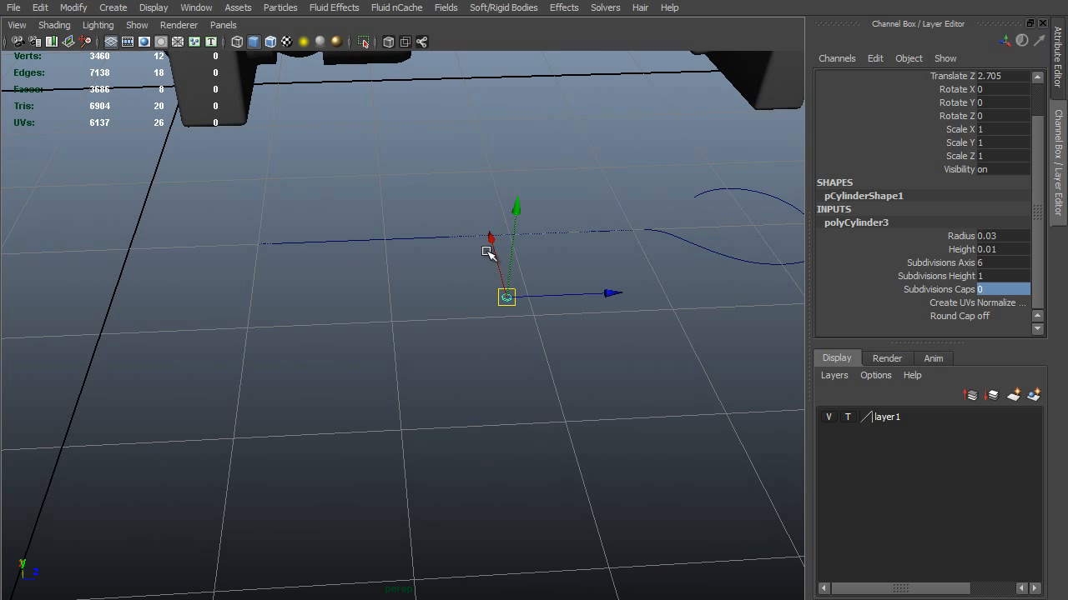
Rotate the six-sided cylinder 90 degrees in X and snap it onto the free end of the curve's straight section
click(988, 90)
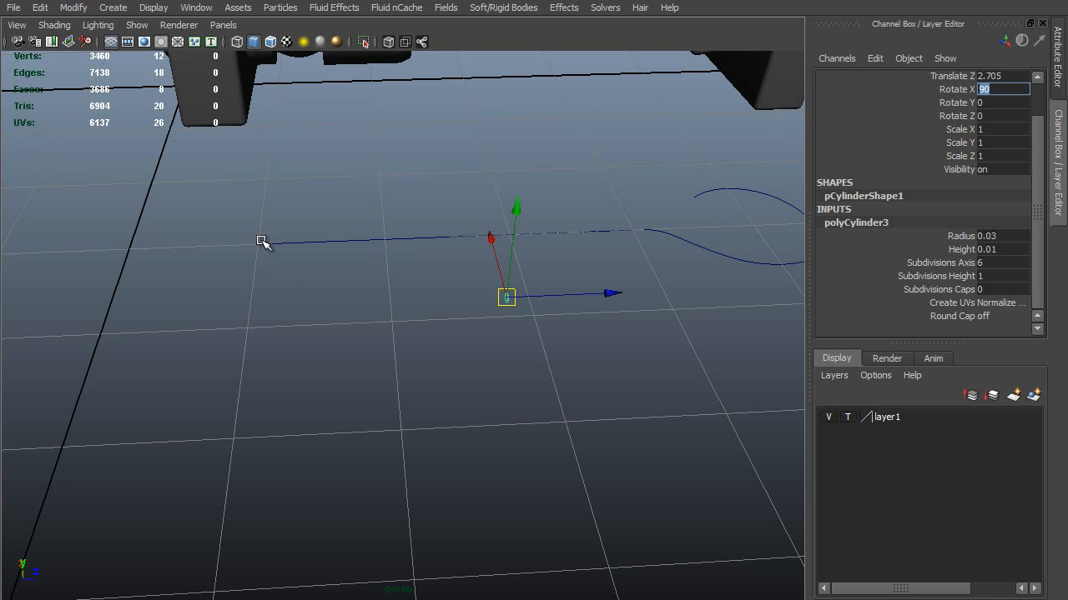
key(c)
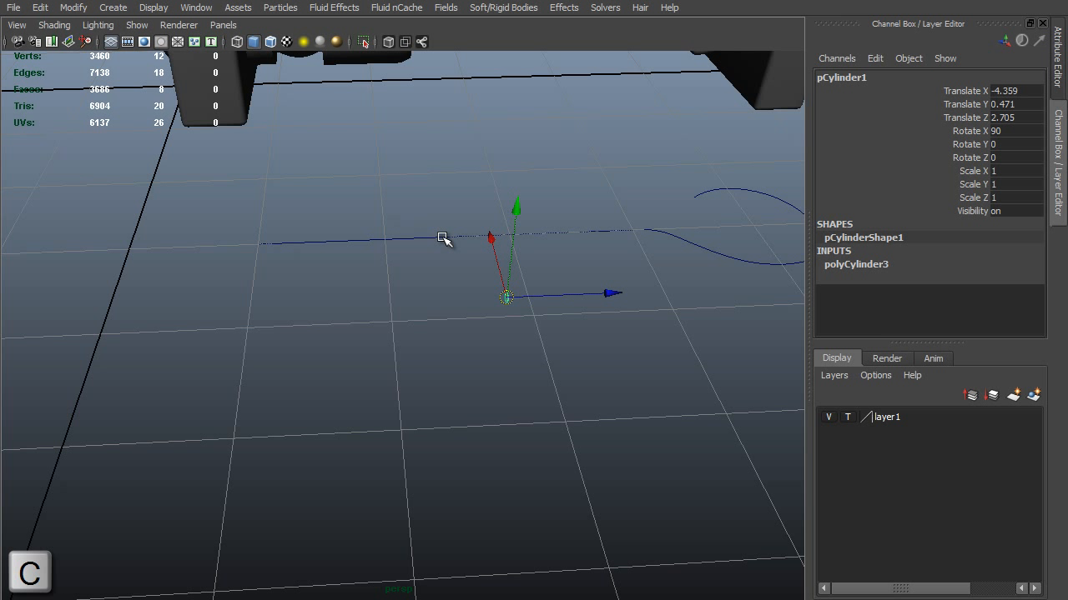
middle_drag(442, 238, 214, 262)
Extrude the cylinder's cap face that points along the hook curve, using curve1 as the extrusion path
alt+right_drag(239, 245, 305, 316)
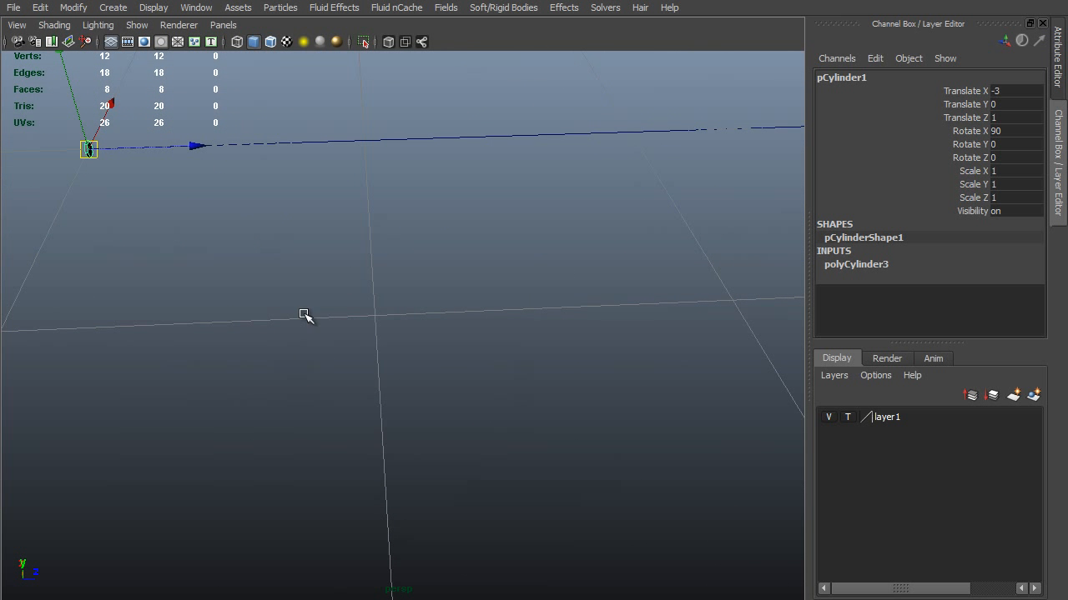
alt+middle_drag(304, 316, 428, 343)
alt+drag(429, 343, 346, 241)
alt+right_drag(345, 241, 417, 392)
key(F11)
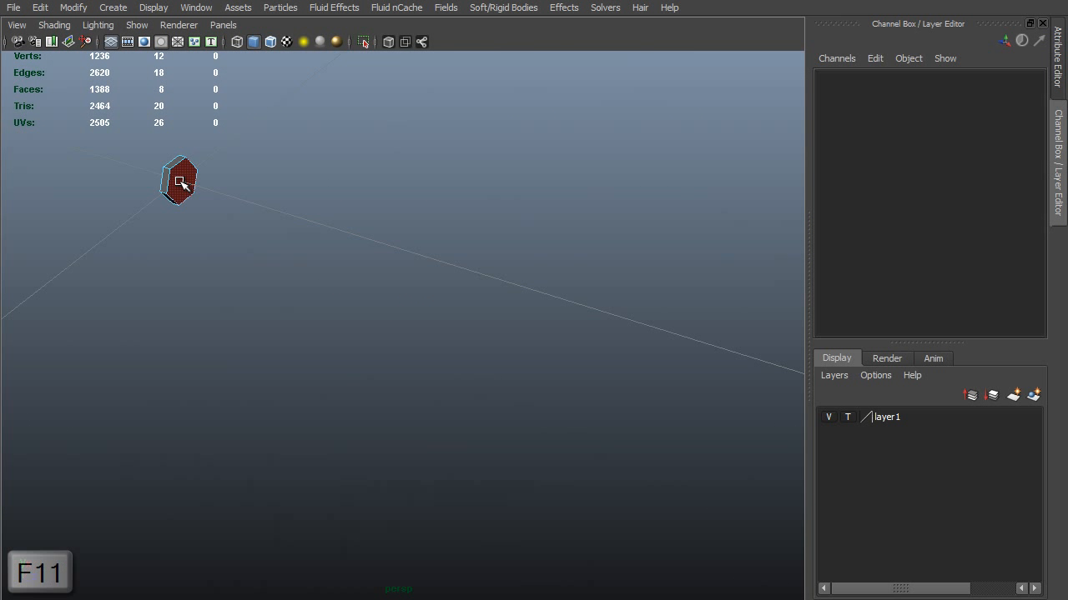
click(177, 181)
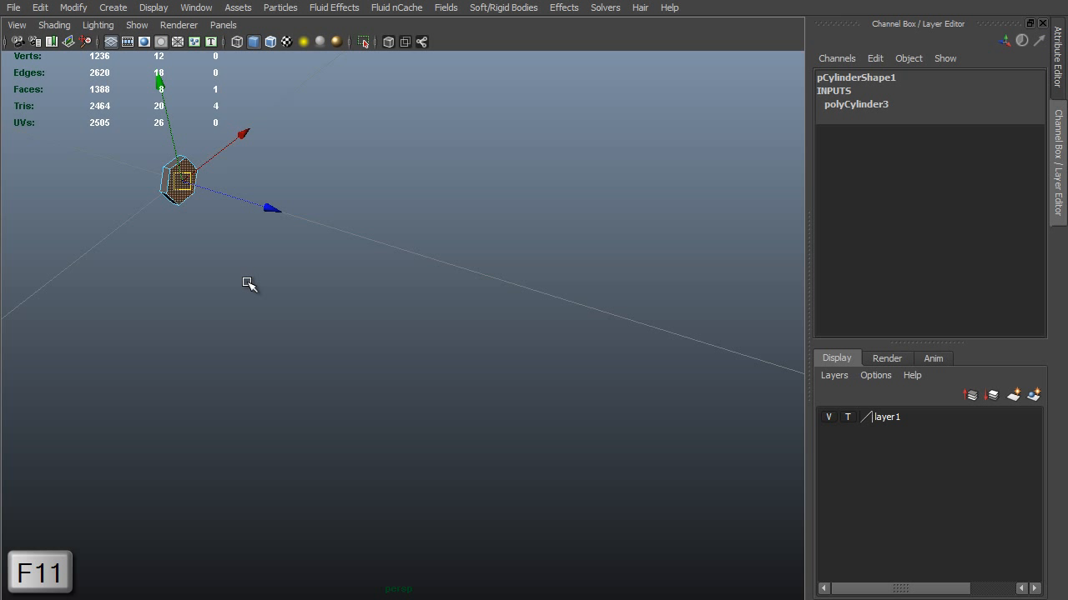
click(75, 599)
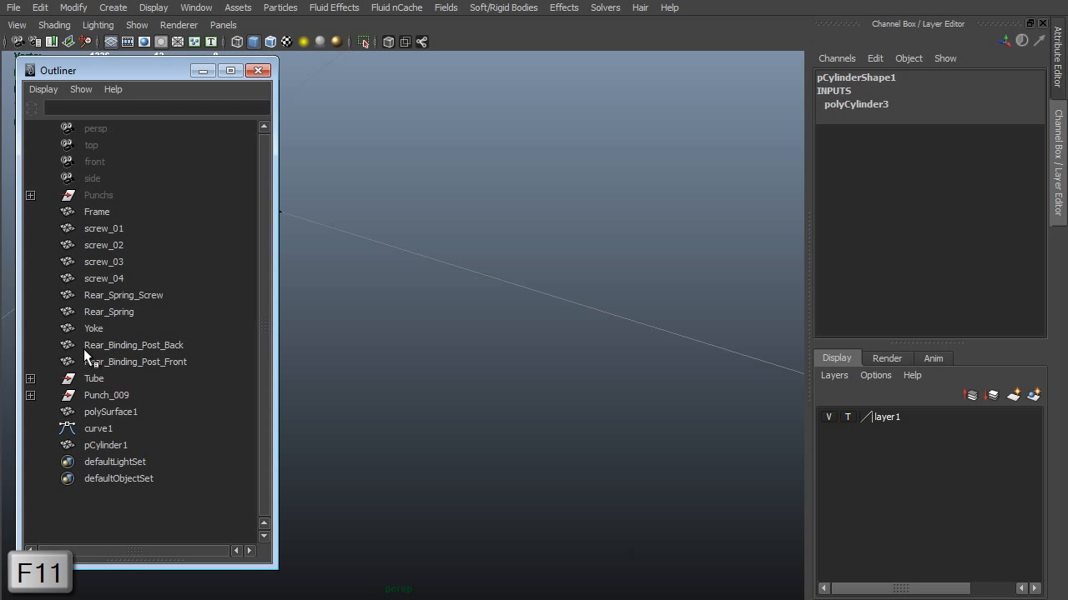
click(106, 429)
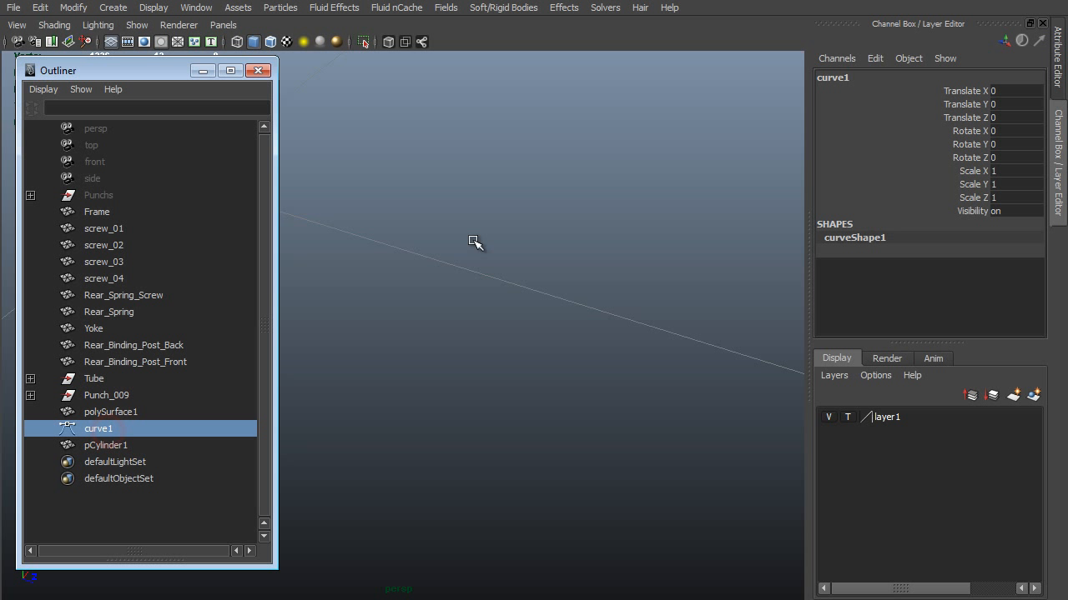
key(f)
alt+drag(676, 353, 567, 292)
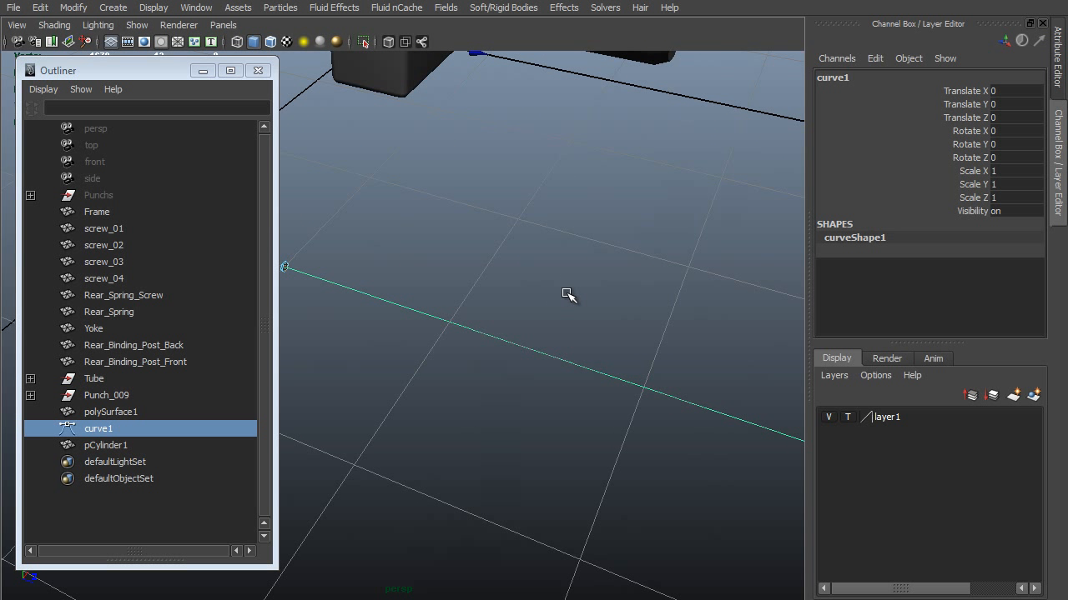
shift+right_click(493, 299)
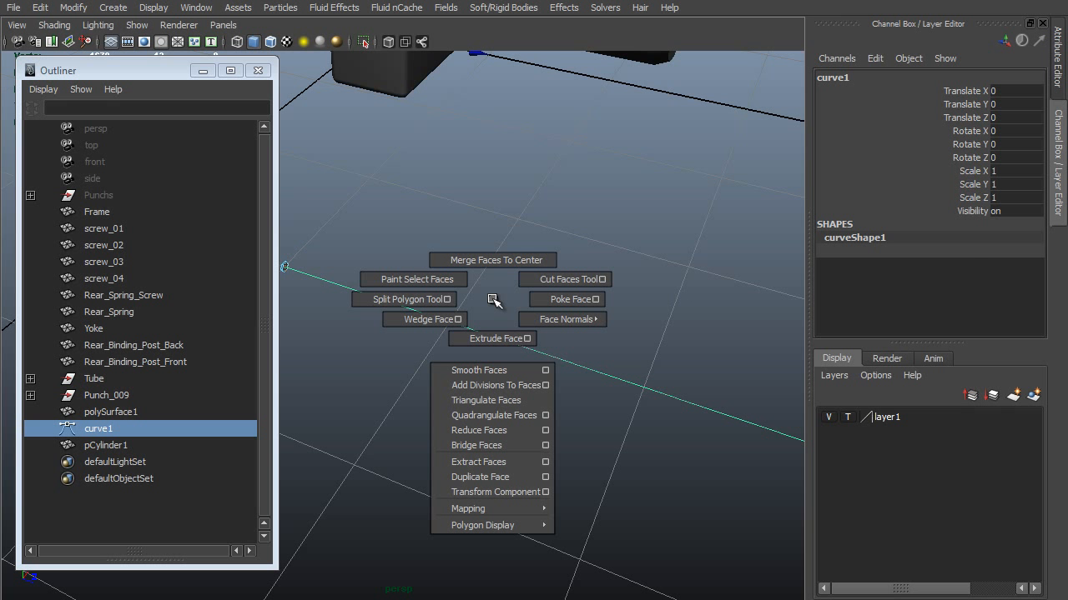
click(493, 337)
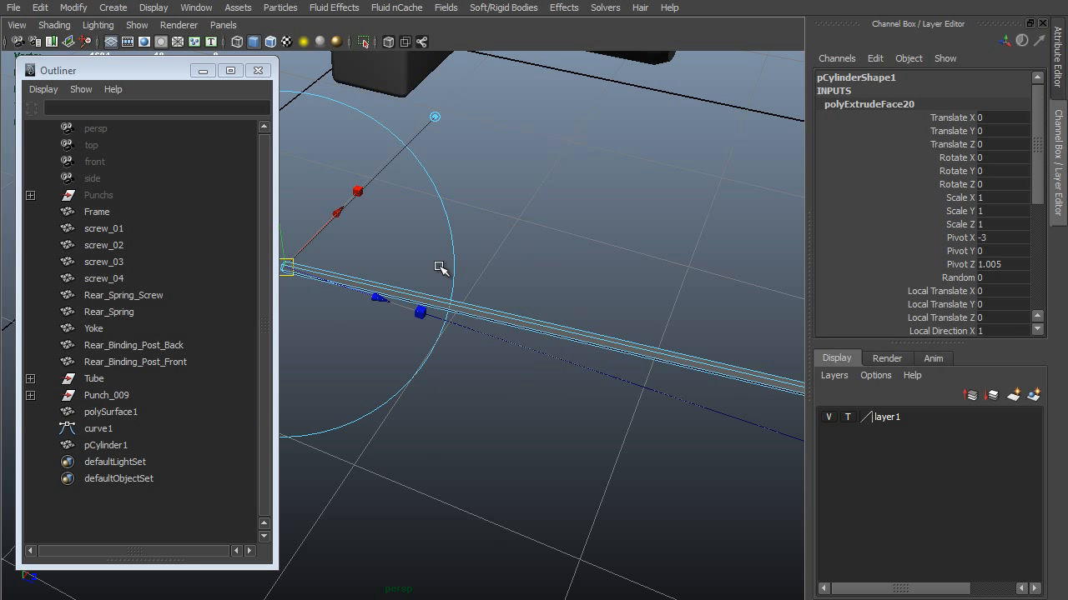
Set the face extrusion's divisions to 150 so the tube follows the hook curve
click(200, 73)
alt+drag(337, 236, 638, 320)
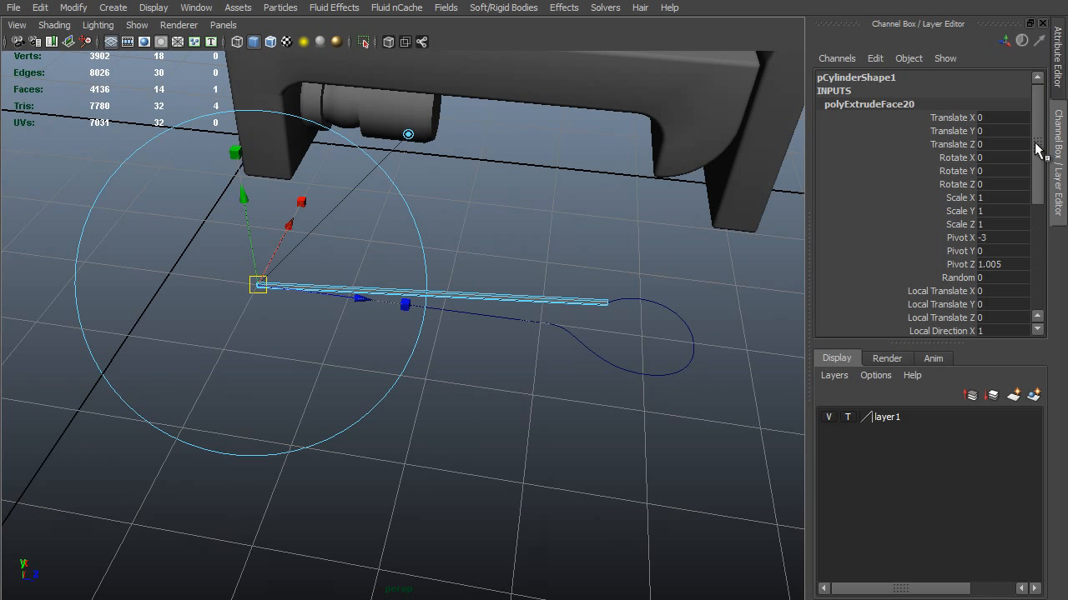
drag(1037, 148, 1039, 263)
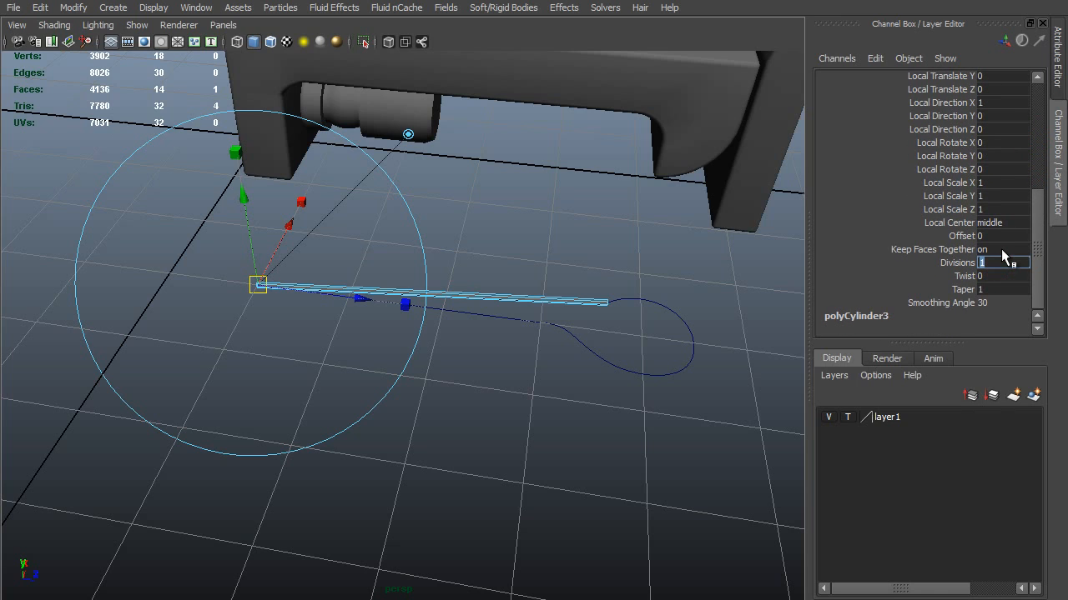
text(150)
key(Return)
Delete the extra edge loop at the tube's straight end, including its leftover vertices, and return to object mode
alt+drag(551, 356, 504, 338)
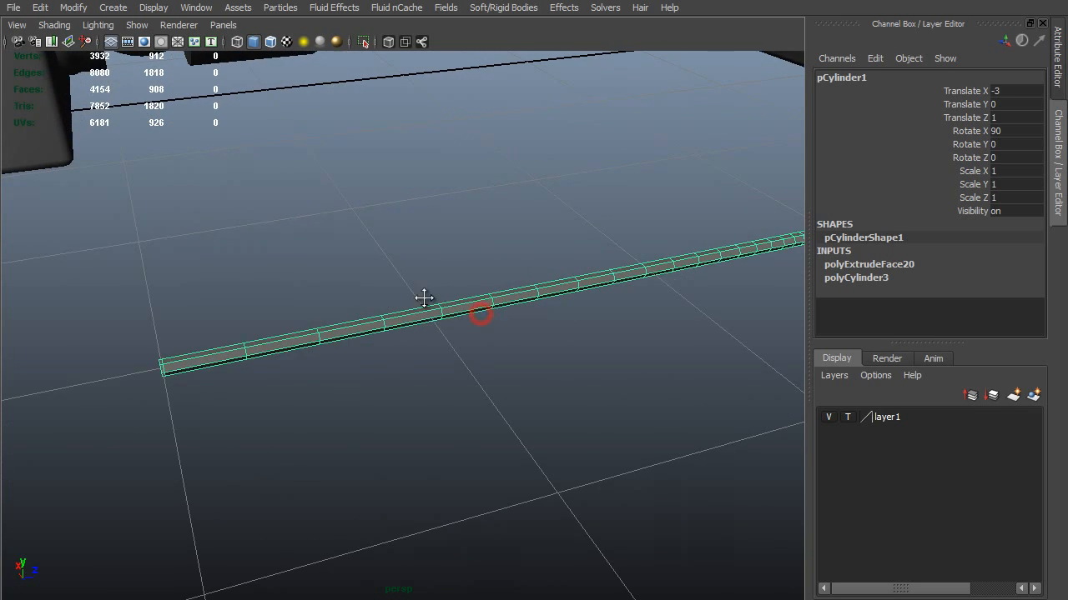
alt+drag(424, 298, 283, 303)
key(F11)
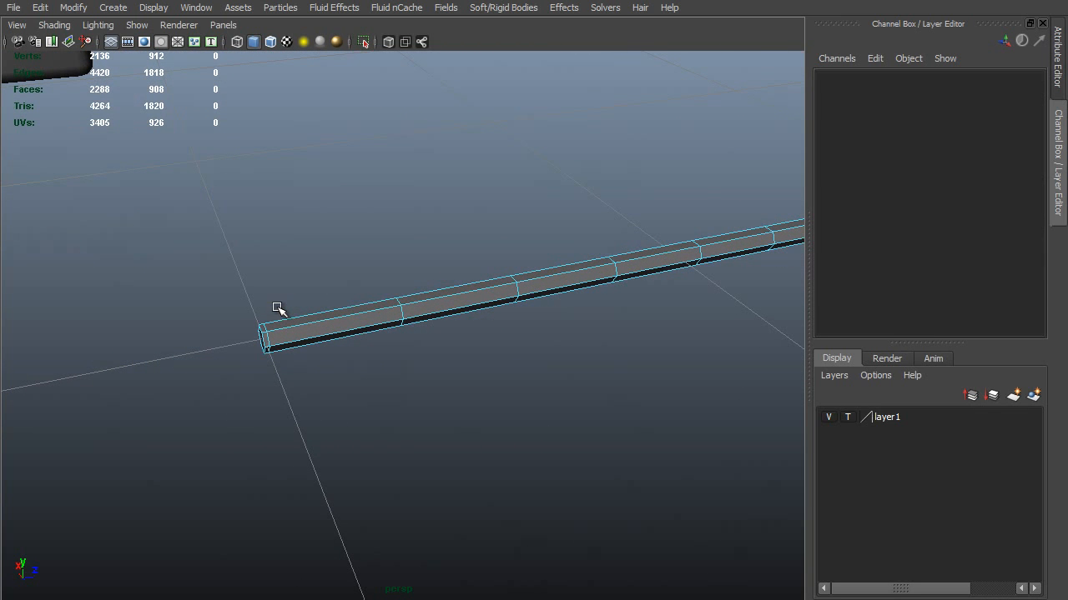
click(270, 343)
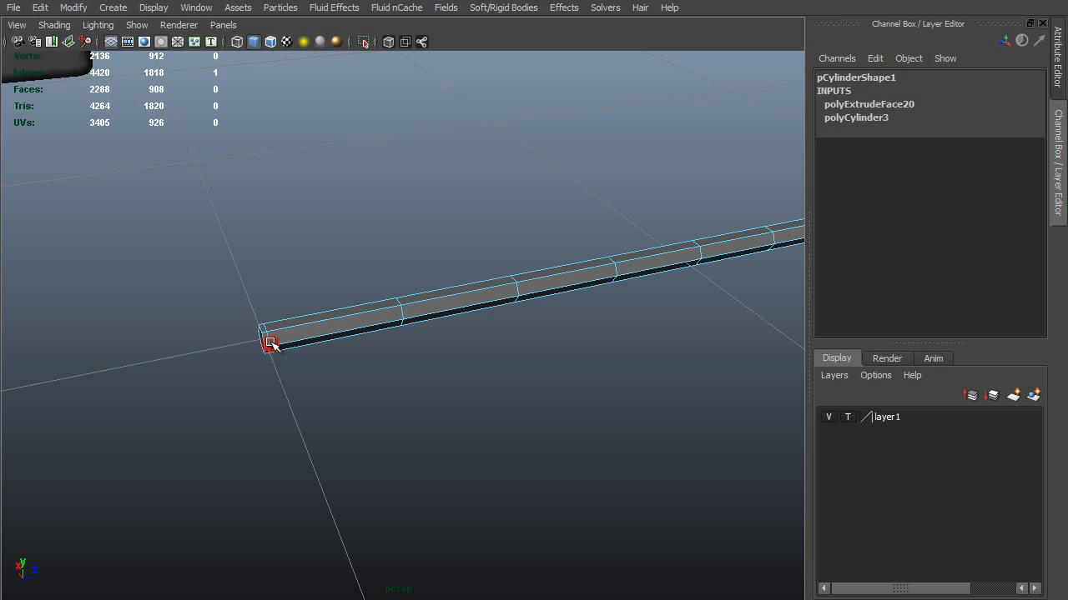
key(Delete)
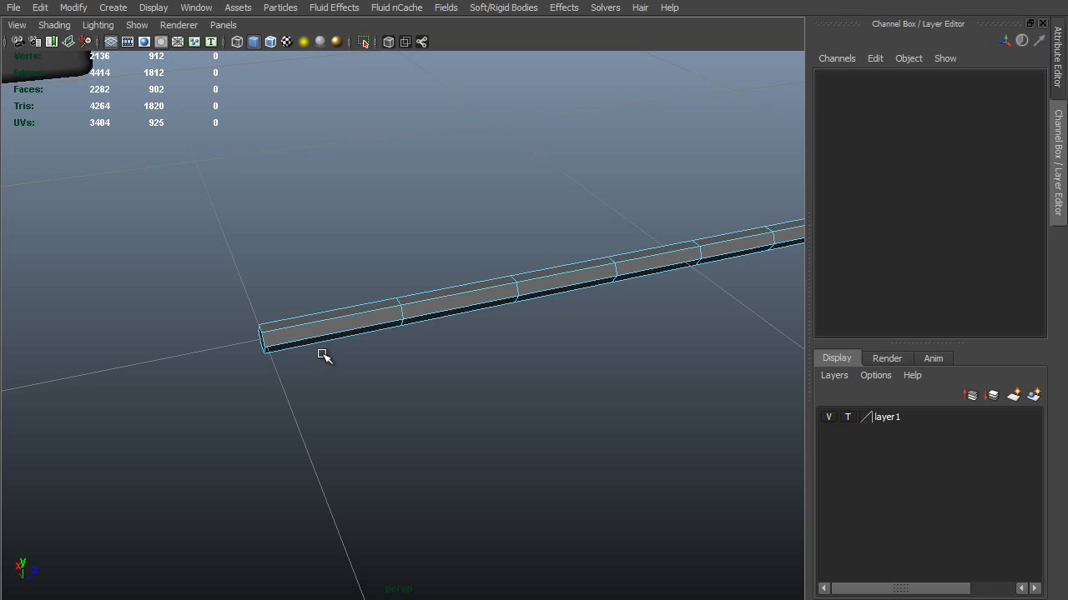
key(F9)
drag(291, 277, 209, 435)
key(Delete)
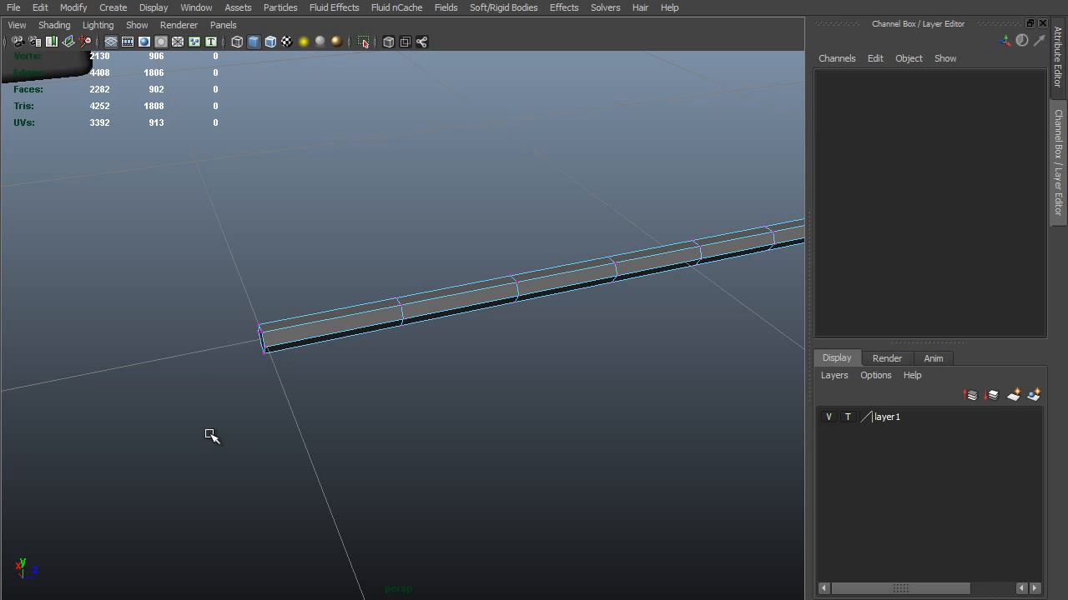
key(F8)
key(f)
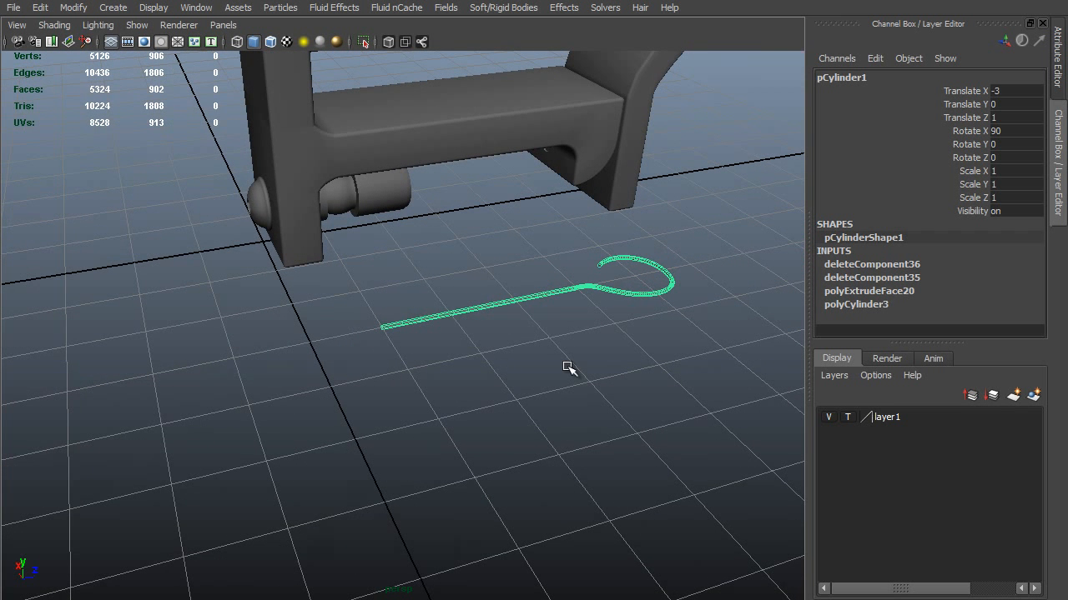
Try moving curve1 on its own, and undo the move
click(136, 517)
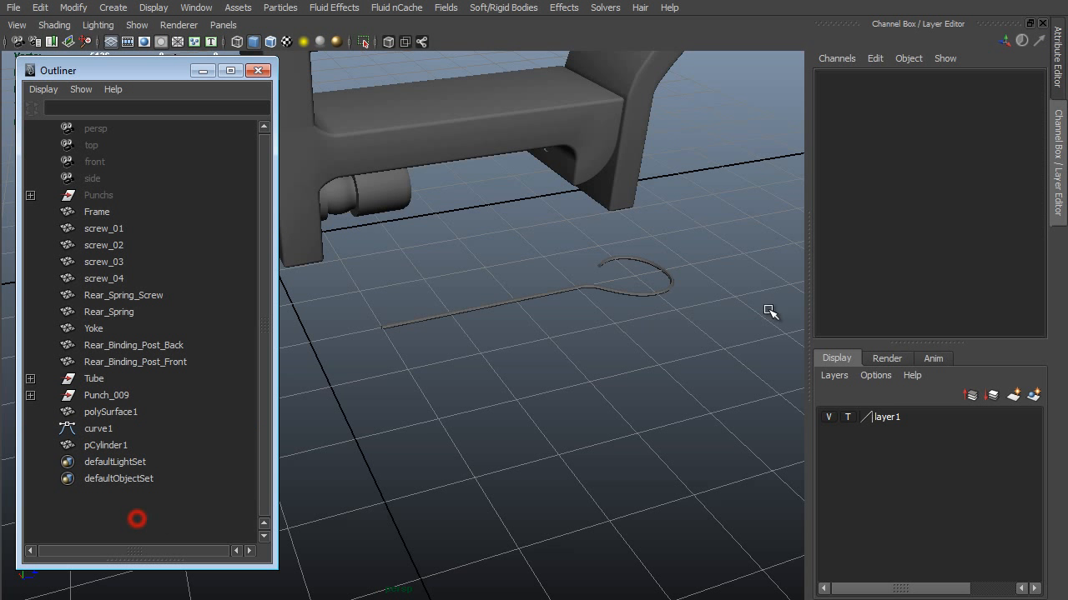
click(108, 430)
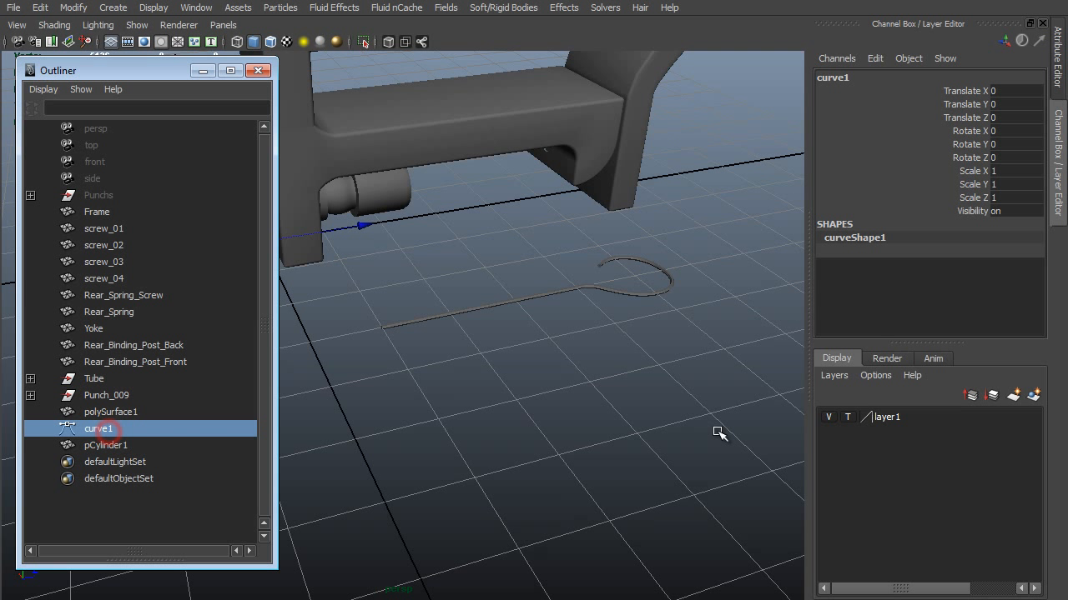
middle_drag(618, 406, 617, 477)
scroll(618, 471, up, 3)
key(ctrl+z)
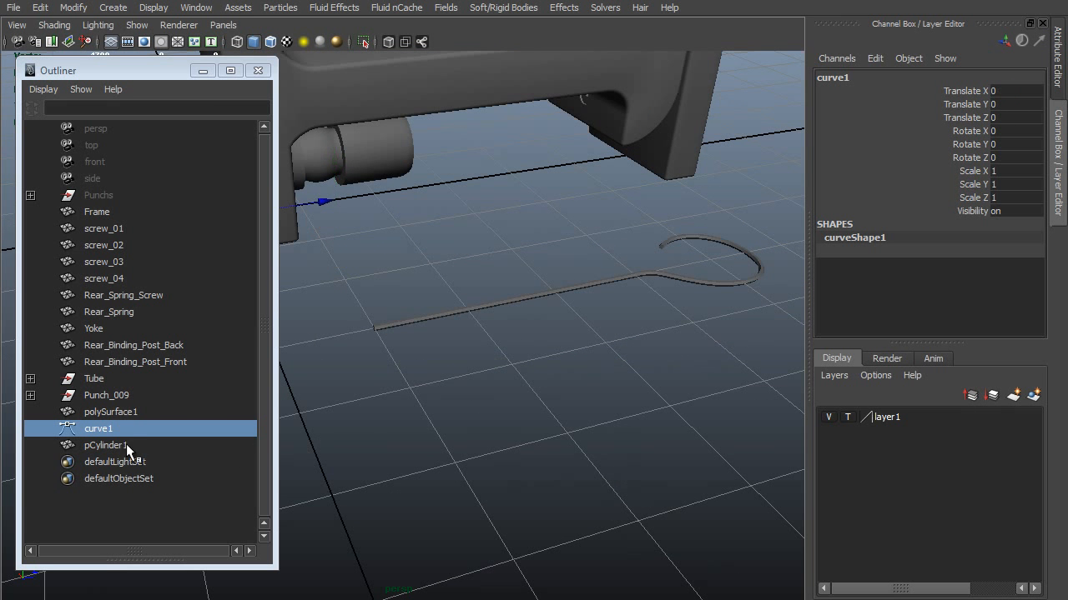
Move the wire tube off its curve to about X -2.374, Y 1.086, Z 1.414
click(127, 448)
scroll(517, 483, down, 2)
middle_drag(567, 471, 622, 372)
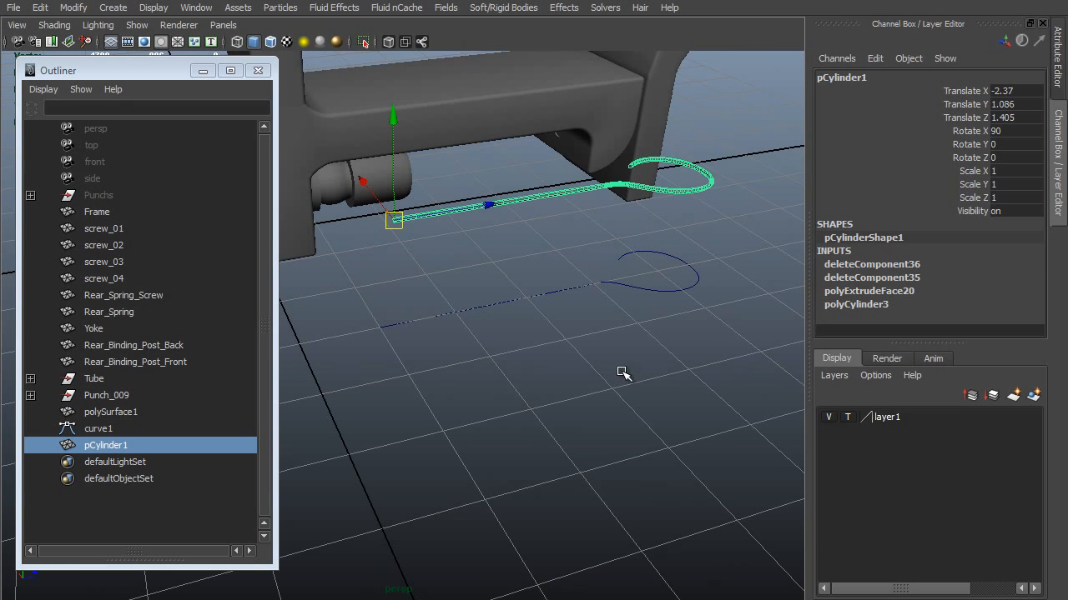
alt+drag(684, 434, 534, 429)
scroll(531, 426, up, 3)
scroll(530, 427, down, 2)
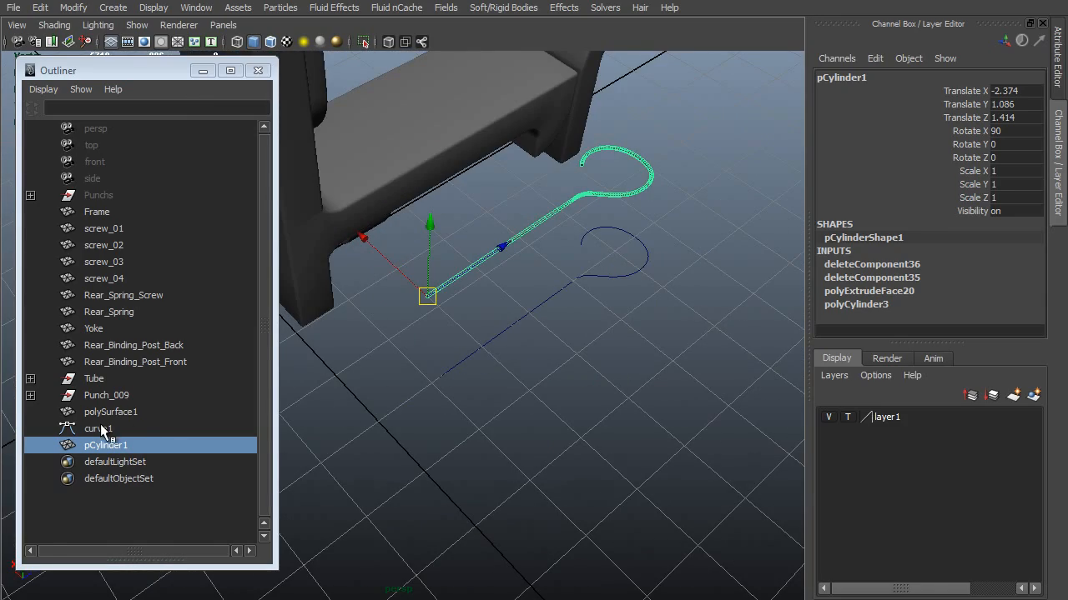
Try shifting the control points of the curve's loop sideways to reshape the extruded tube, and undo the change
click(100, 430)
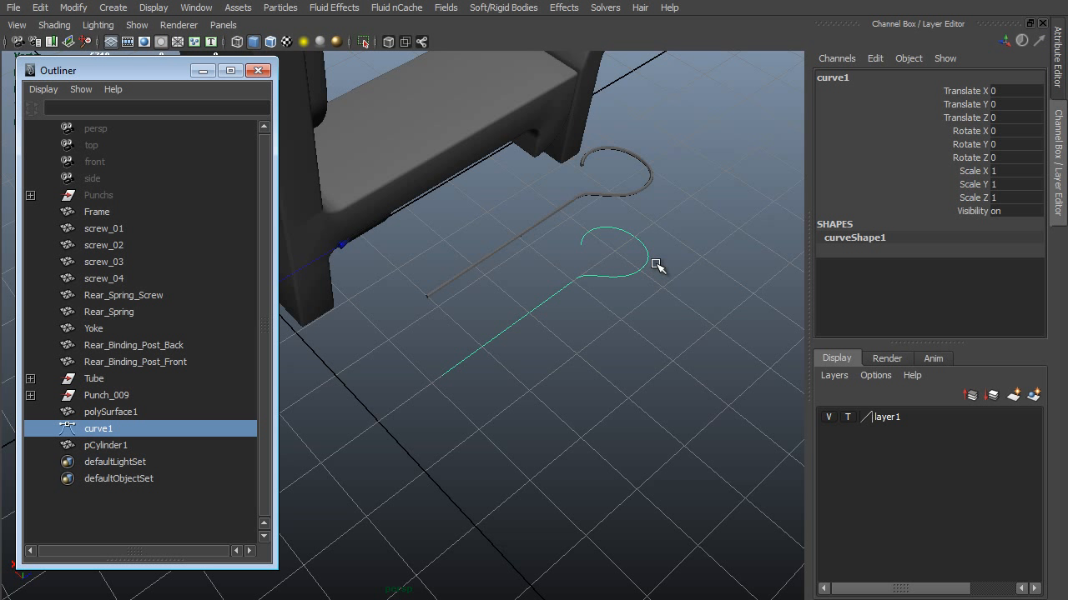
key(F8)
drag(689, 222, 575, 278)
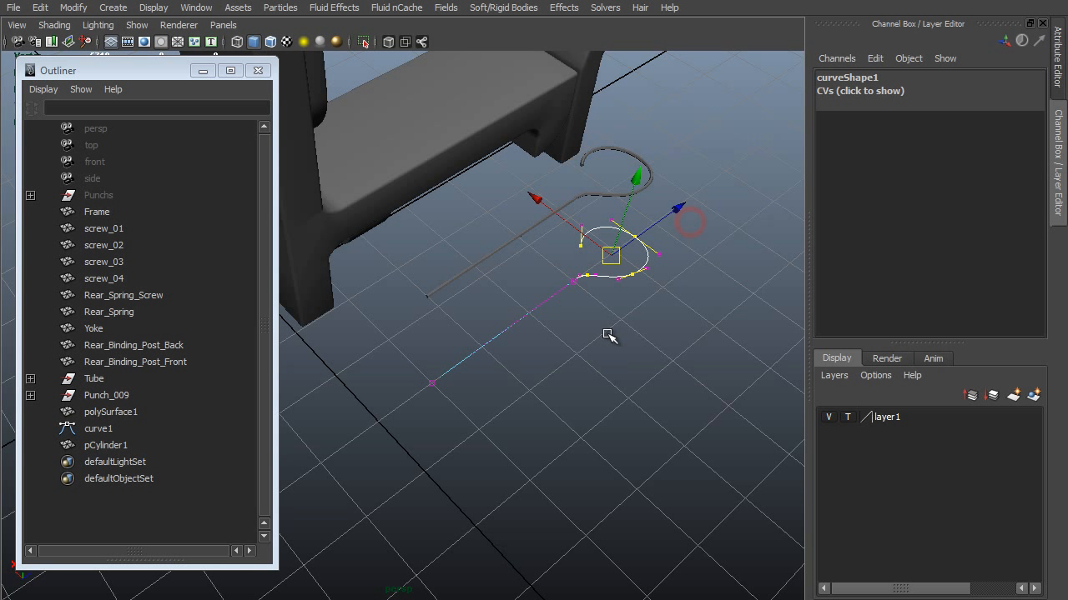
middle_drag(652, 342, 721, 422)
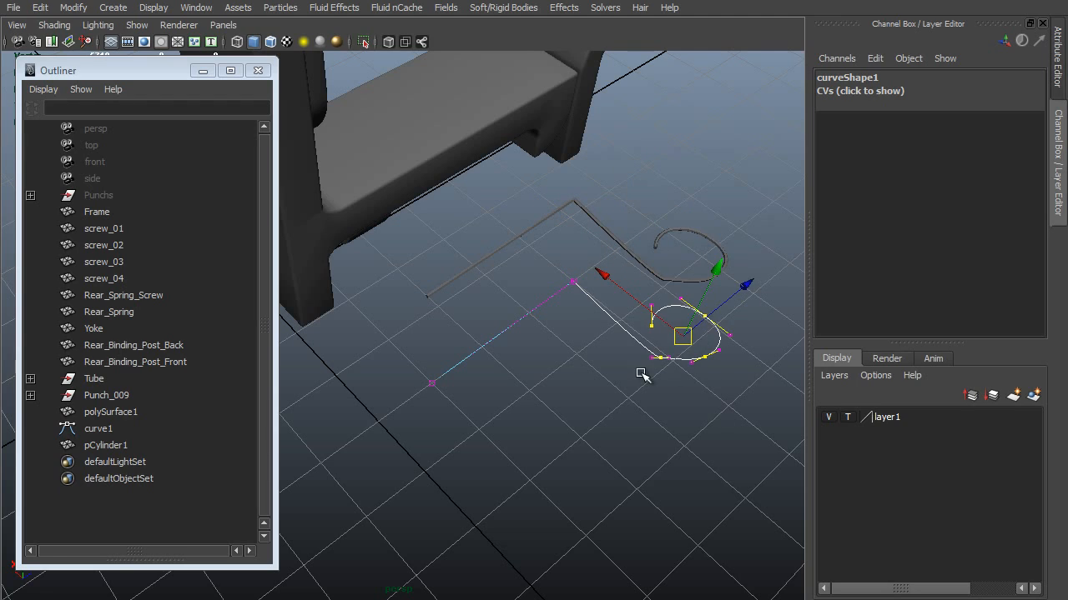
alt+drag(656, 365, 649, 309)
key(ctrl+z)
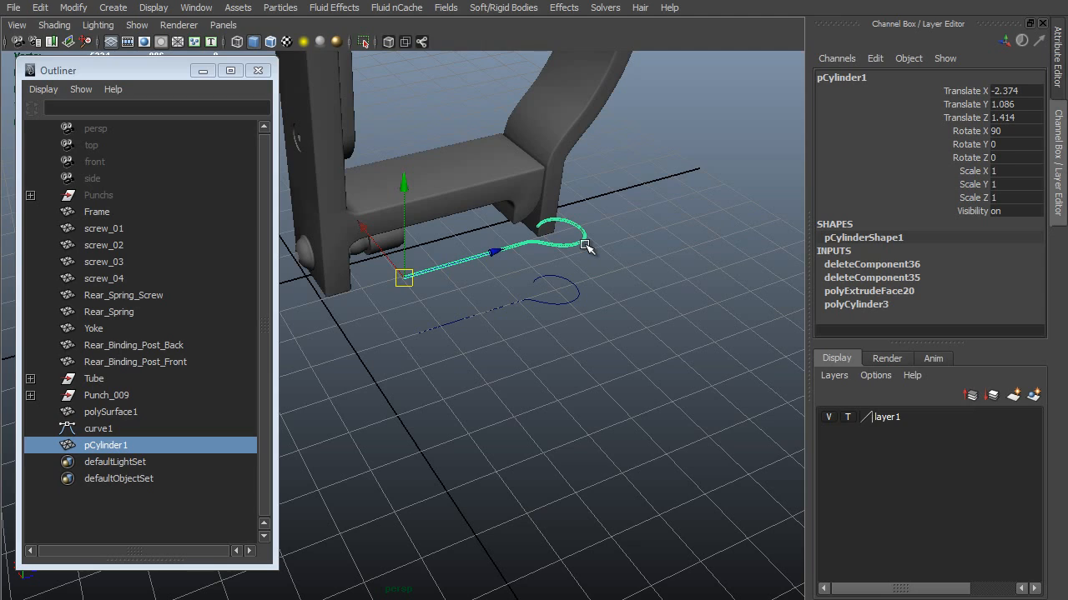
In the top view, snap the wire tube along X to the frame's centre line at X 0
alt+right_drag(585, 244, 496, 261)
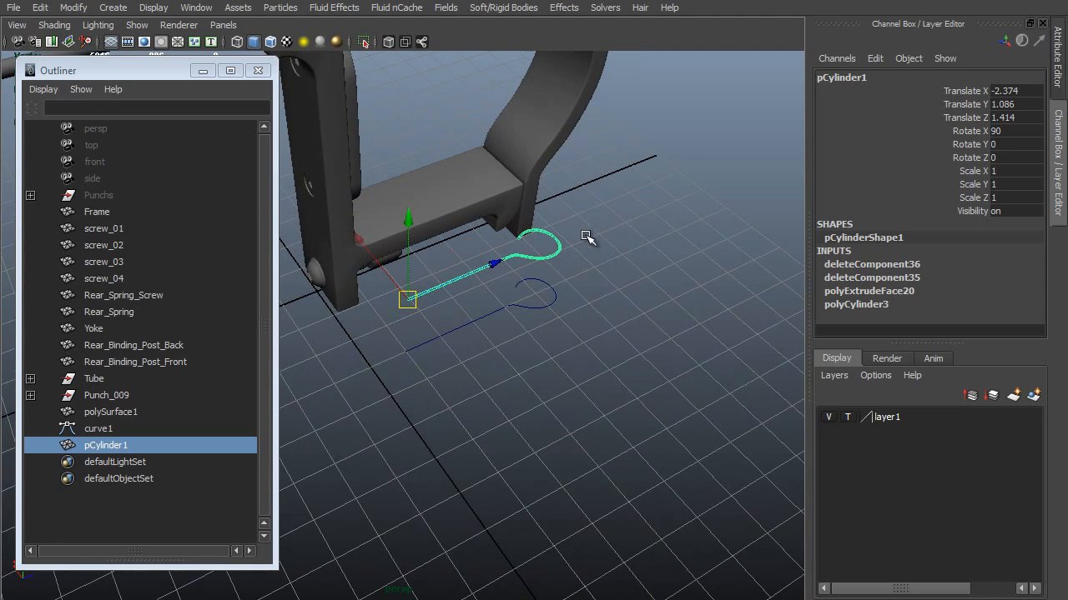
mouse_move(550, 229)
alt+mouse_down()
mouse_move(510, 209)
mouse_move(541, 225)
alt+mouse_up()
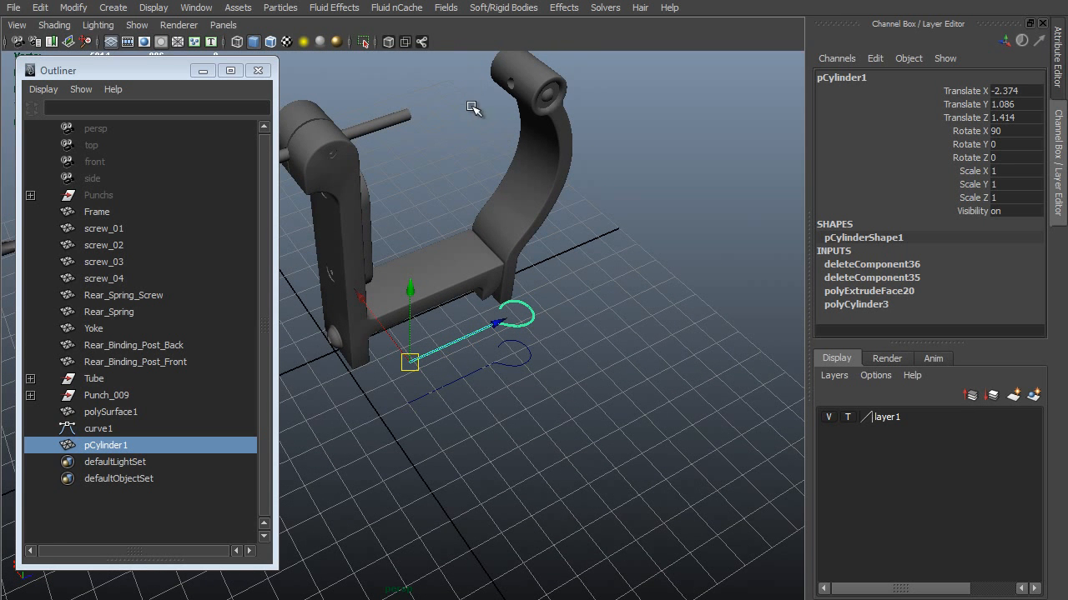
alt+right_drag(472, 141, 472, 283)
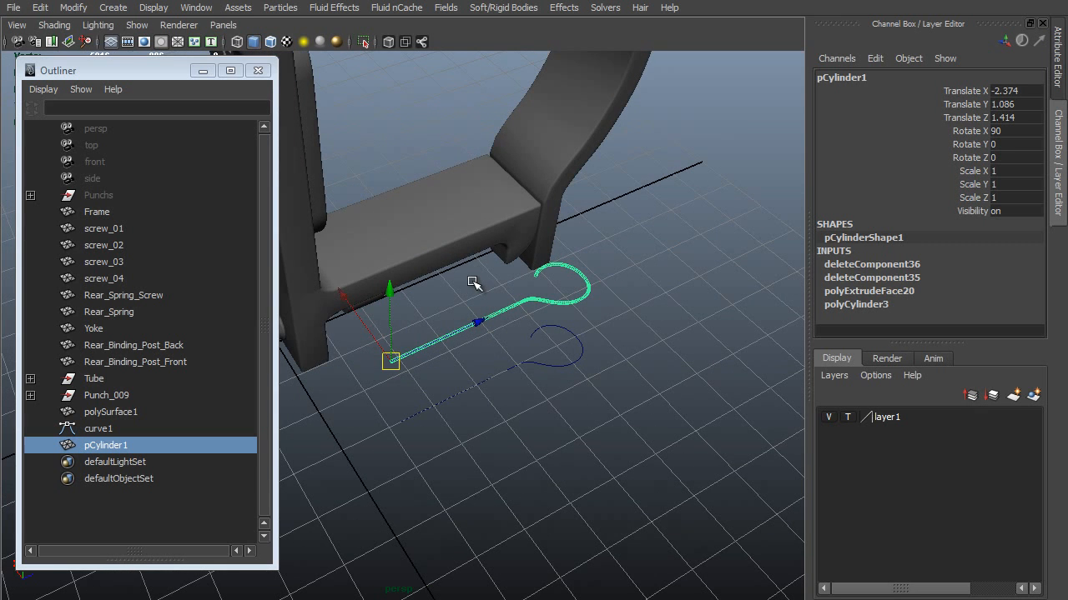
key(space)
drag(472, 288, 400, 282)
click(202, 72)
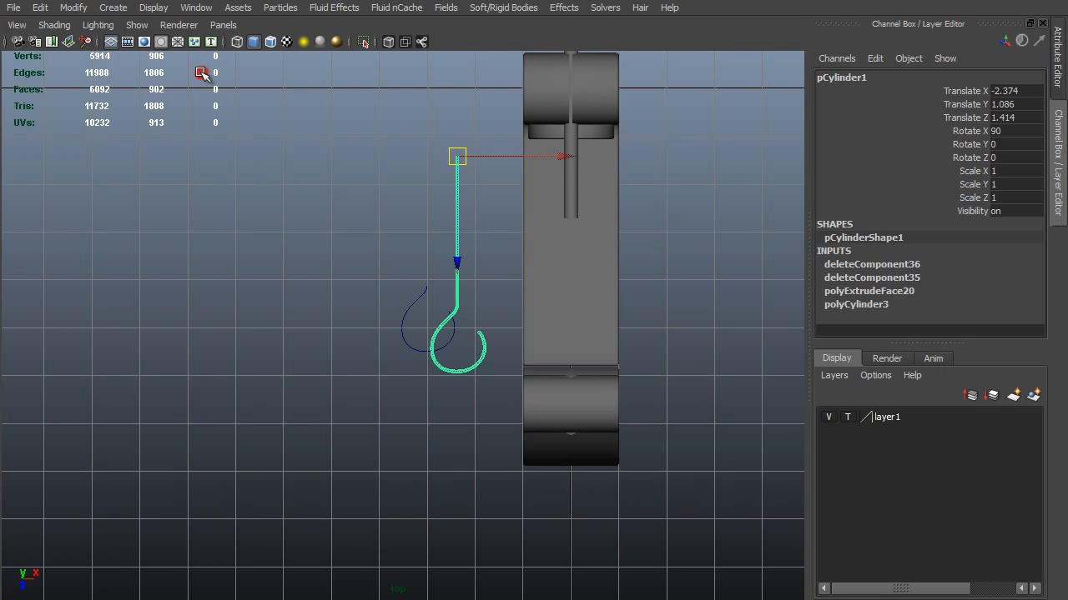
scroll(714, 300, up, 2)
click(569, 135)
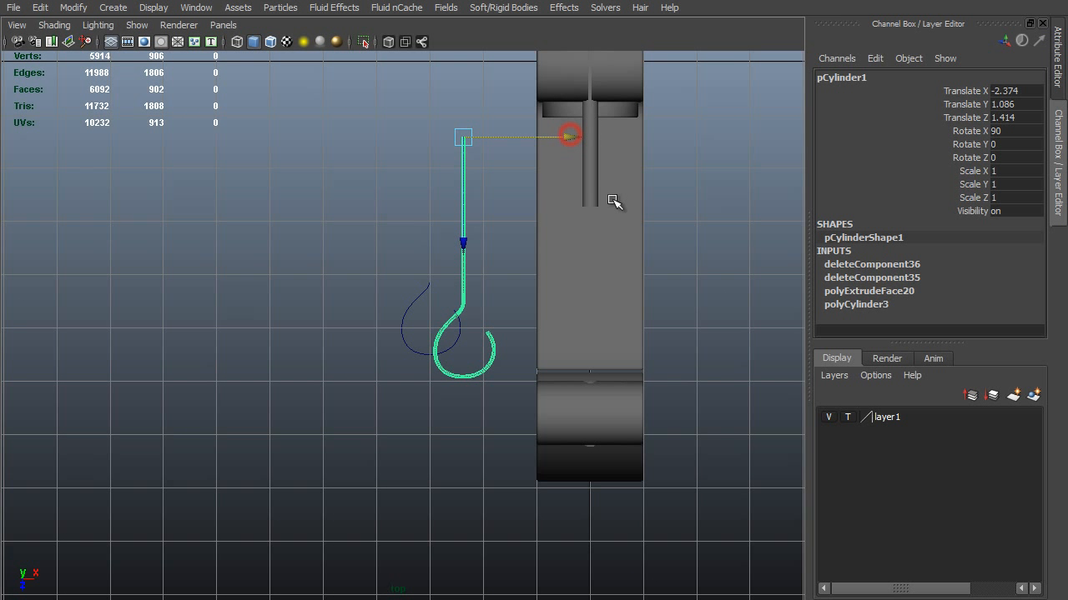
key(x)
middle_drag(610, 209, 593, 198)
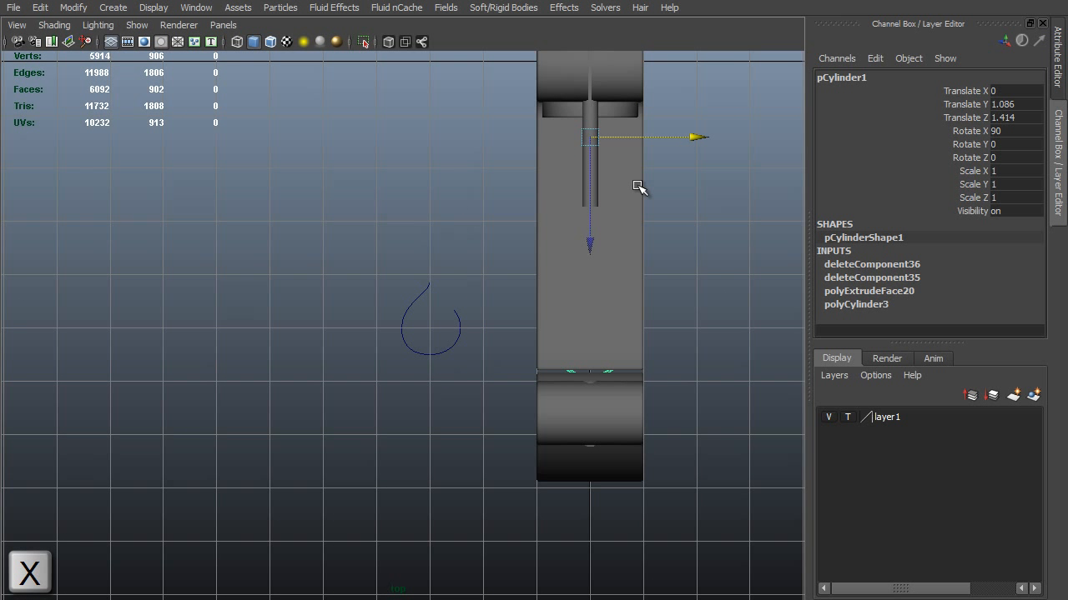
In the side view, raise the wire tube above the frame's crossbar to about Y 3.386
drag(647, 187, 644, 238)
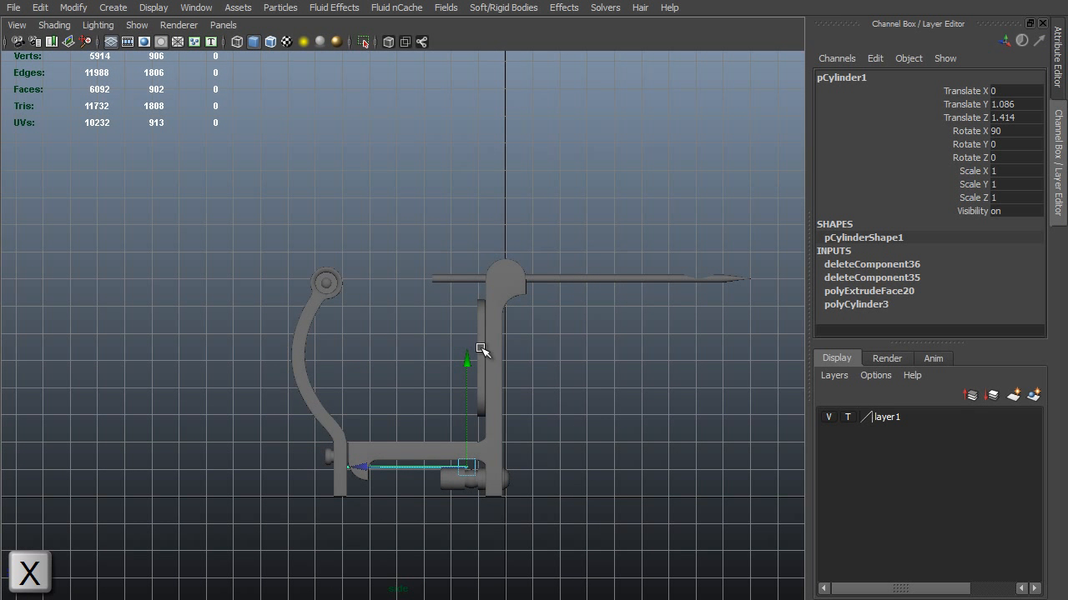
click(467, 369)
middle_drag(542, 379, 443, 302)
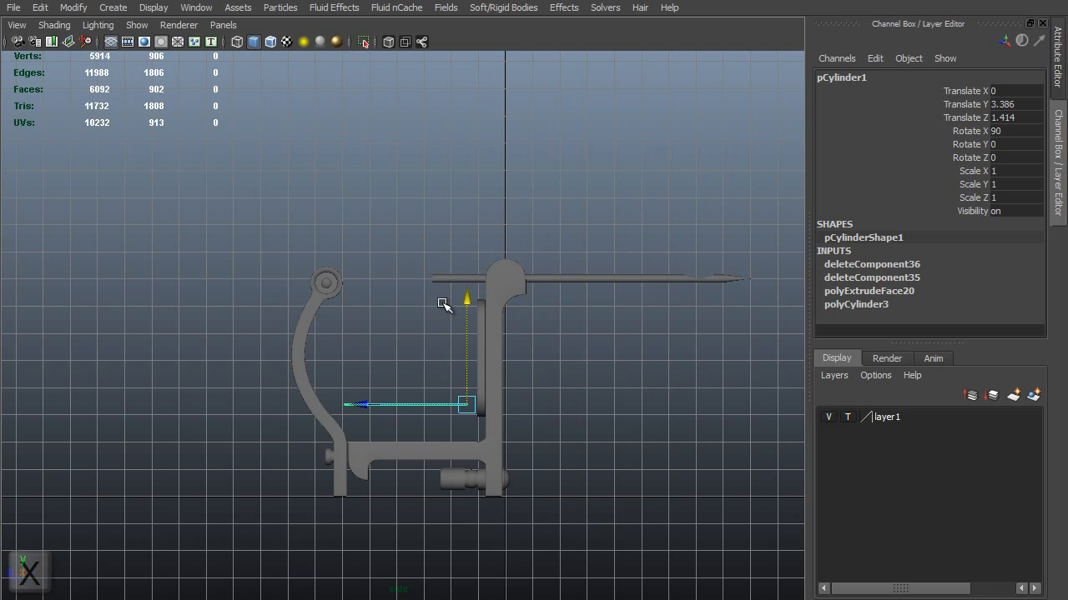
Snap the wire tube up to the long tube's axis at Y 8 and slide it along Z to about 0.786
middle_drag(401, 276, 414, 276)
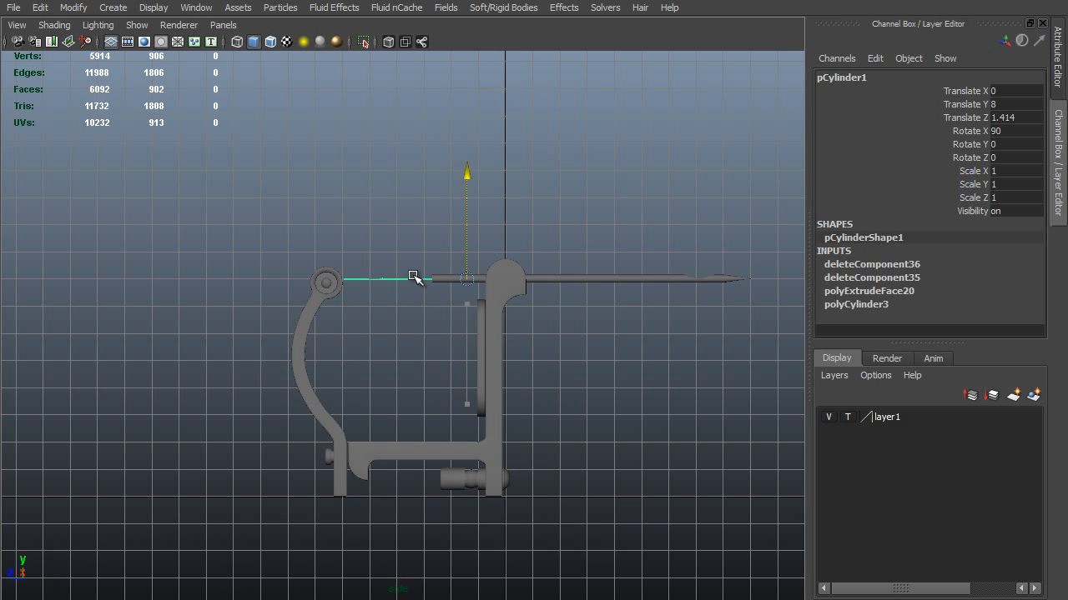
alt+right_drag(376, 259, 567, 464)
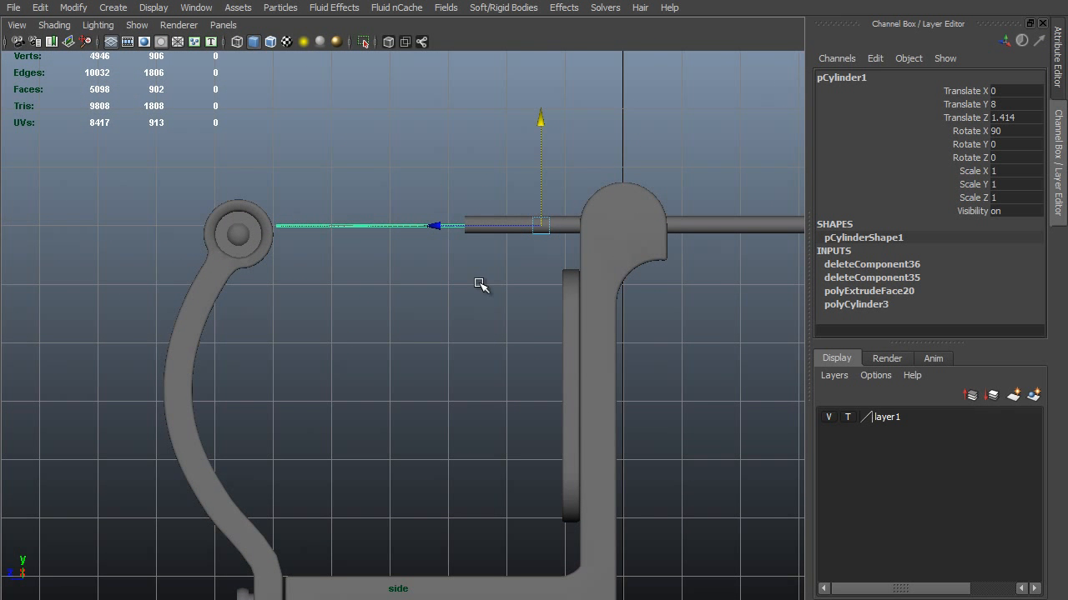
click(452, 227)
middle_drag(439, 298, 466, 307)
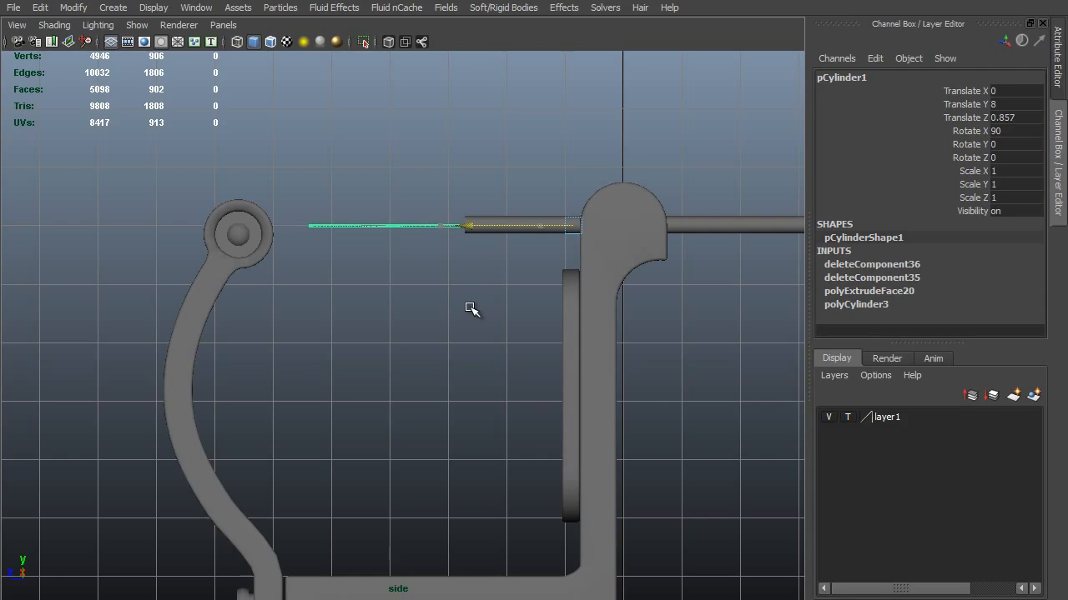
middle_drag(467, 307, 470, 305)
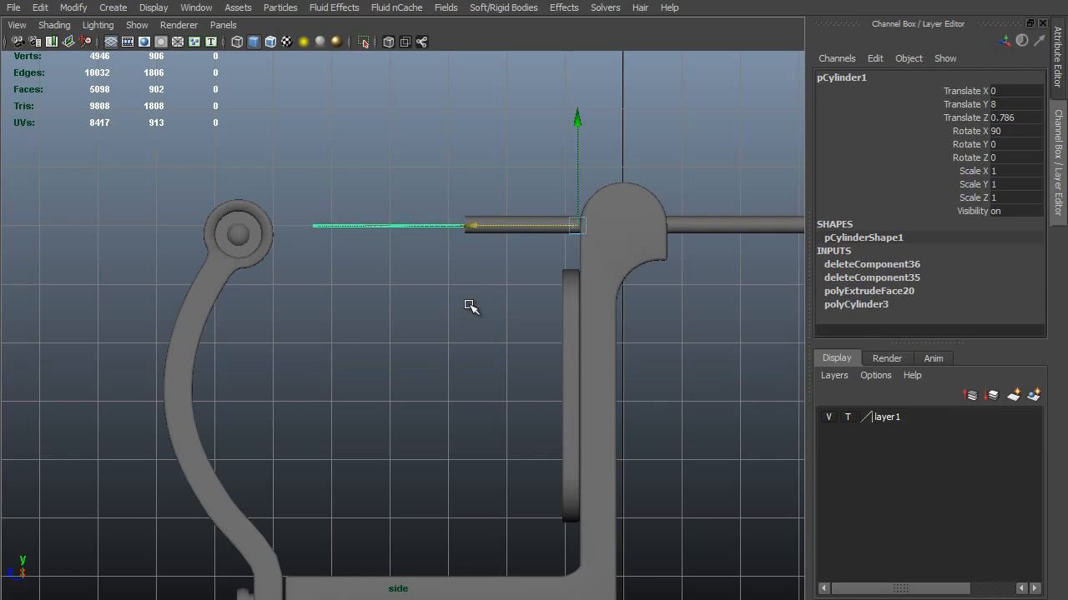
In the top view, select the control points of the hook curve's loop and scale the loop down
alt+drag(470, 305, 349, 388)
key(space)
drag(484, 317, 409, 317)
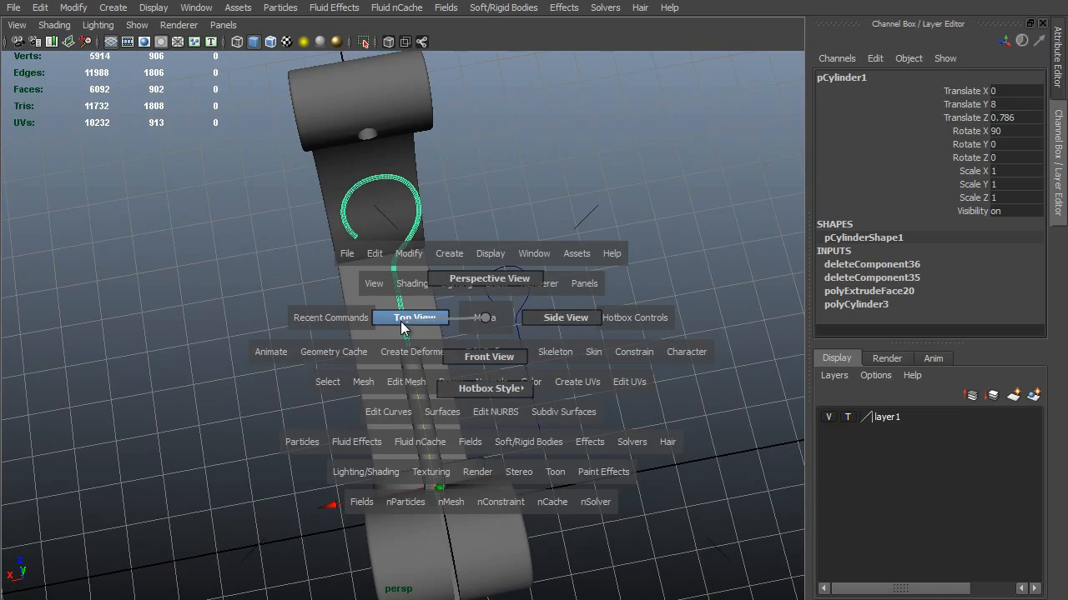
alt+right_drag(510, 420, 515, 417)
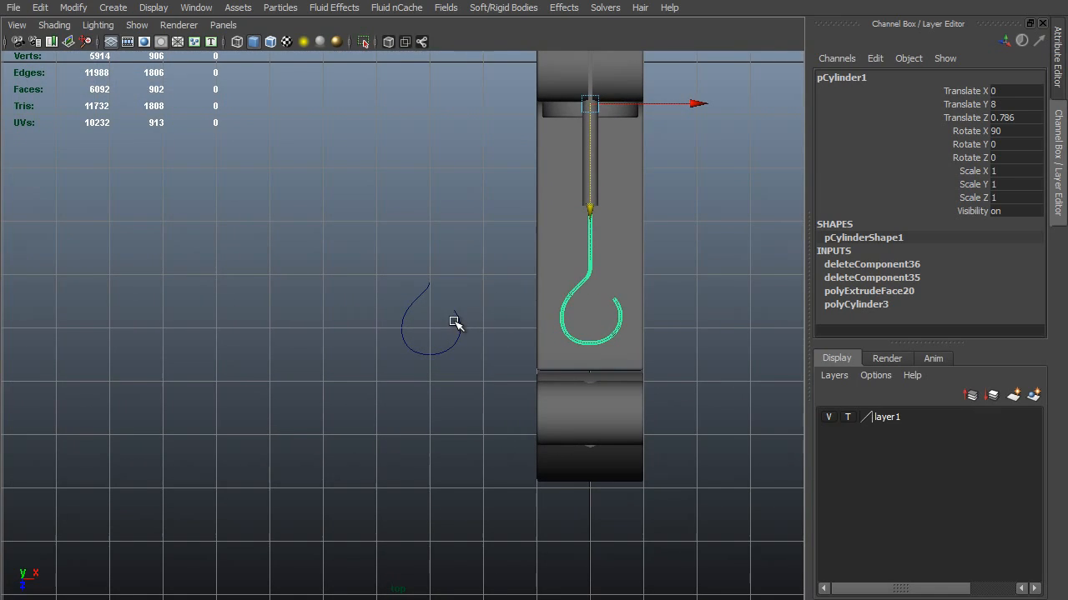
click(458, 323)
key(F9)
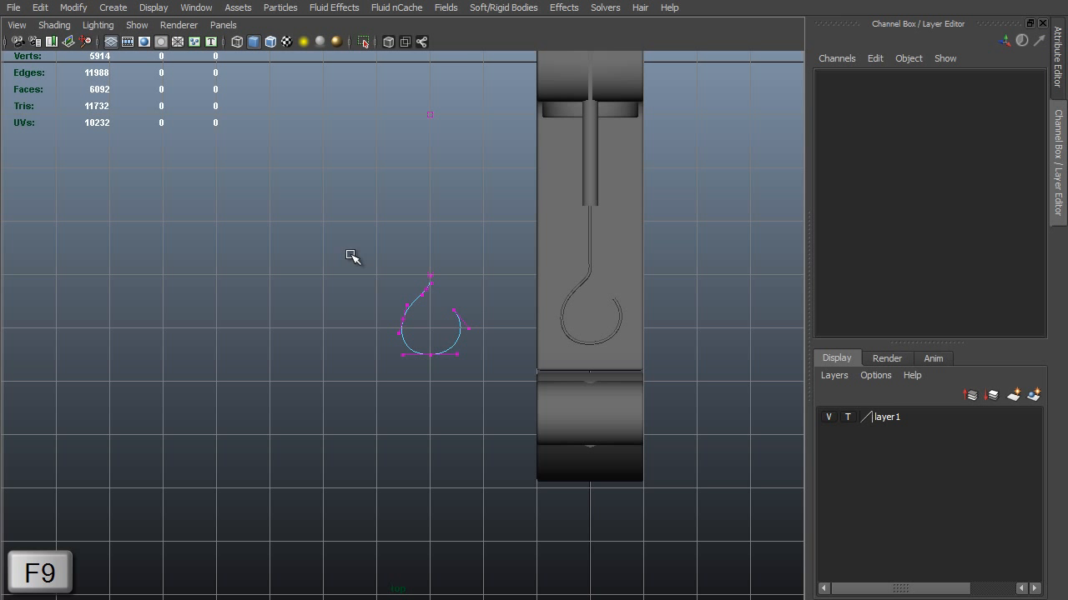
drag(351, 258, 467, 391)
alt+right_drag(458, 350, 538, 237)
middle_drag(538, 237, 495, 244)
Shift the loop's lowest control point slightly outward along Z, and scale all the loop's control points slightly smaller
click(415, 339)
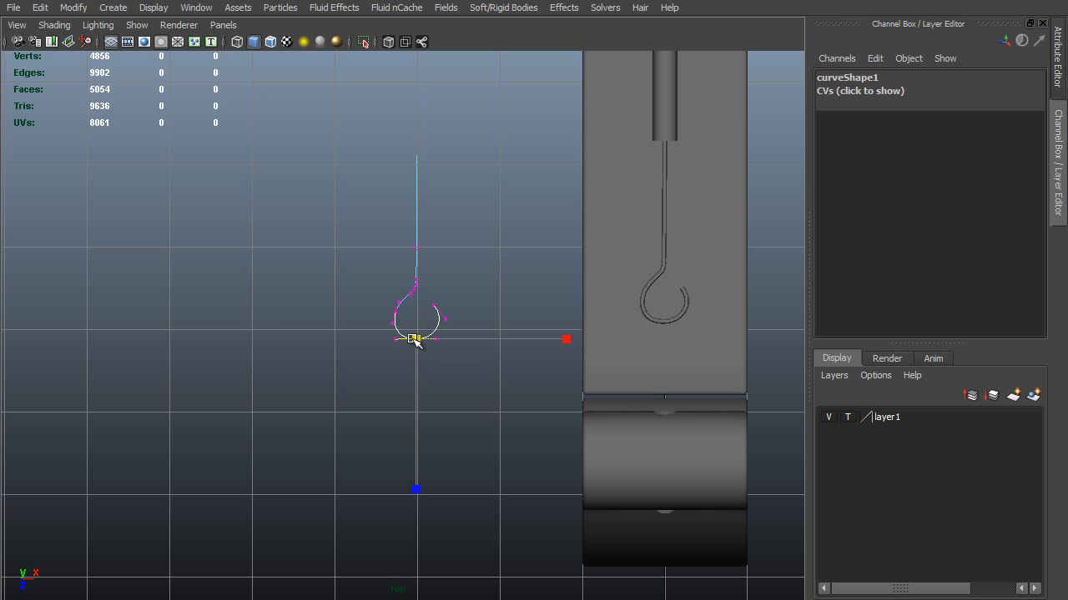
key(w)
middle_drag(448, 395, 449, 397)
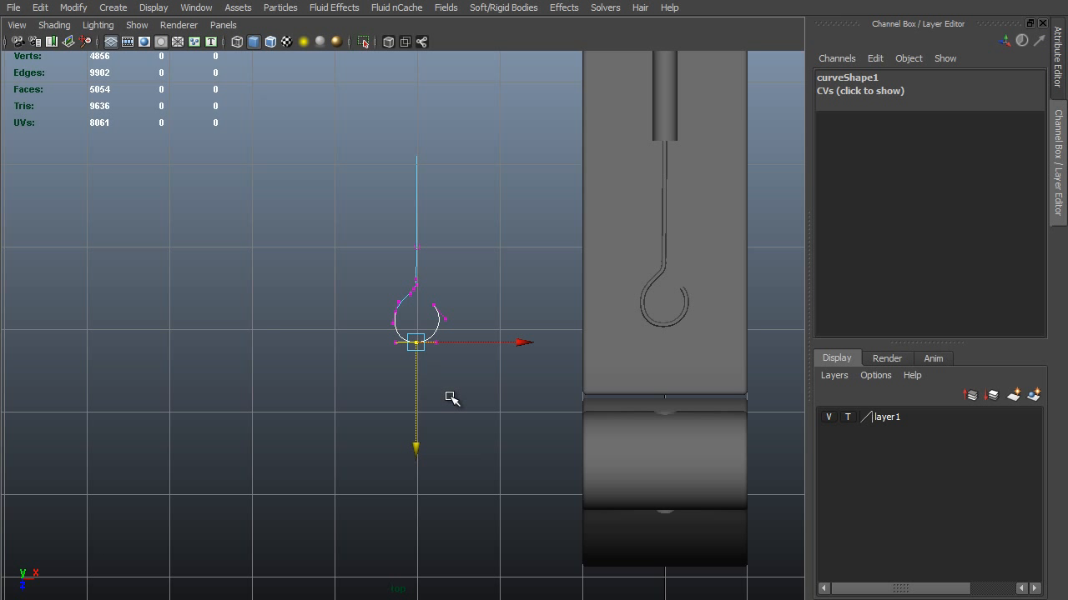
drag(350, 256, 469, 369)
key(r)
middle_drag(493, 378, 489, 382)
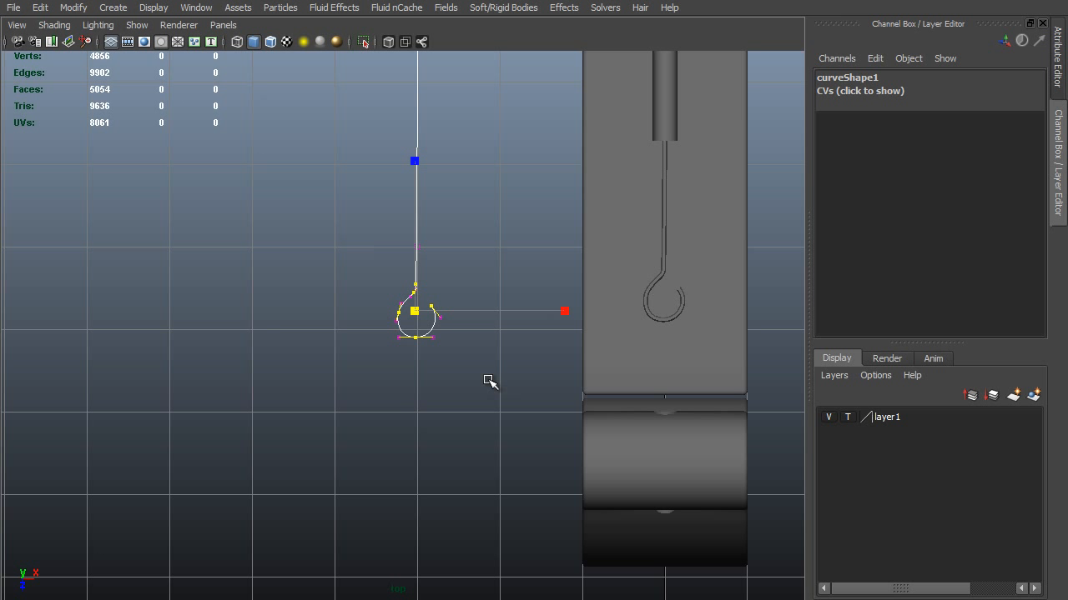
In the side view, select the vertices at the wire tube's straight end and stretch them along Z past the frame
key(space)
drag(514, 363, 514, 344)
key(space)
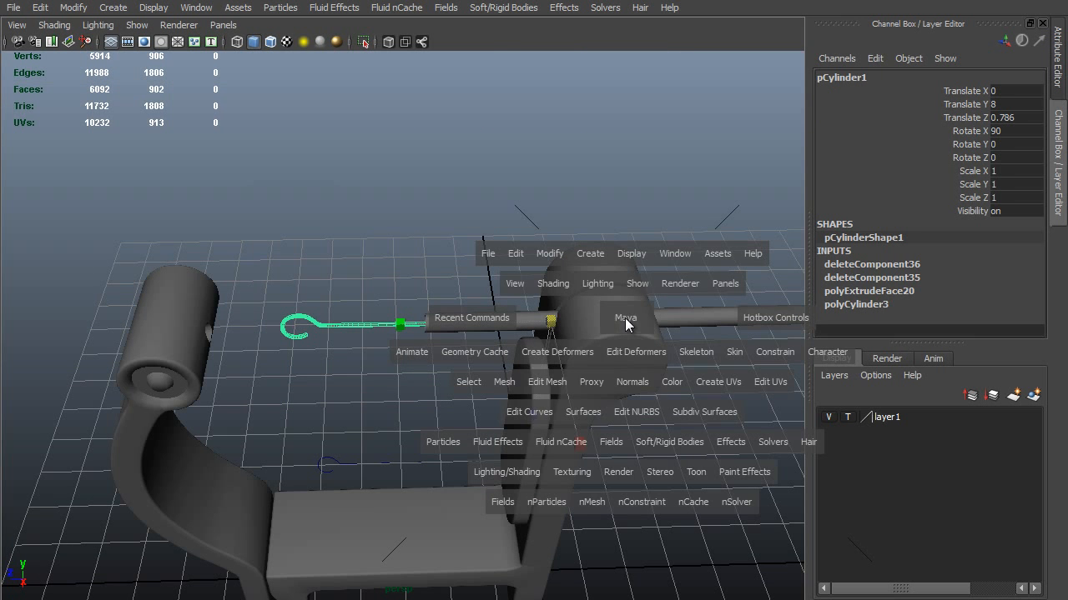
drag(625, 317, 700, 327)
key(F9)
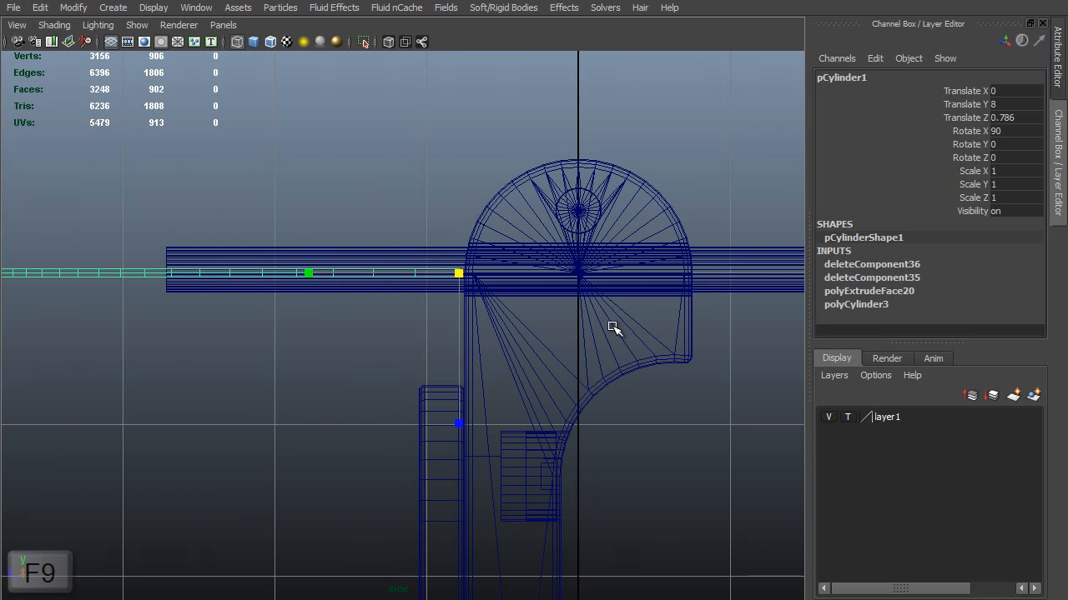
drag(457, 243, 476, 307)
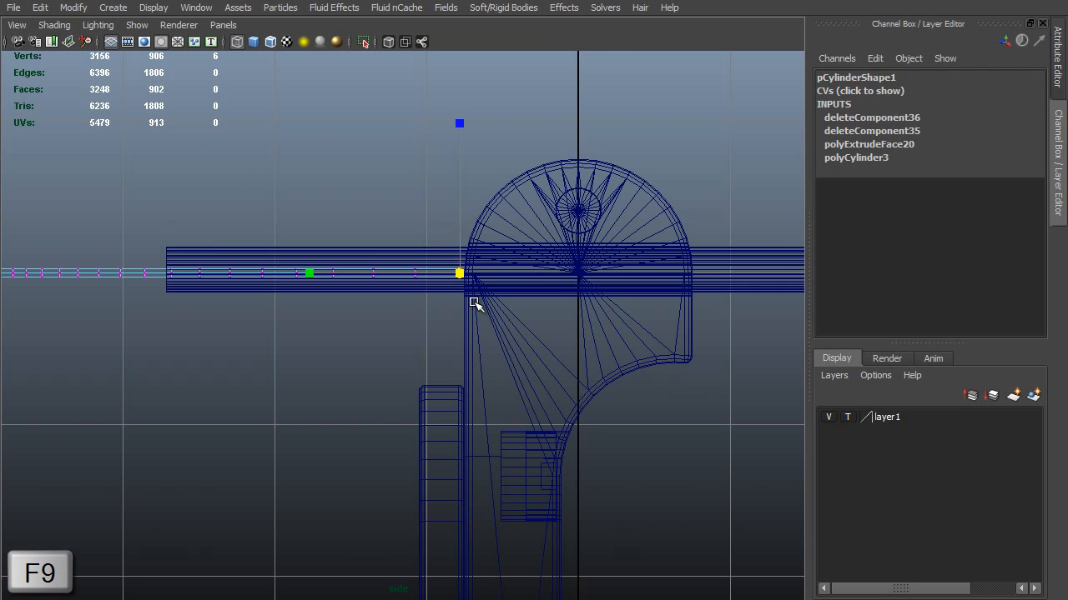
key(w)
click(421, 272)
scroll(538, 377, down, 4)
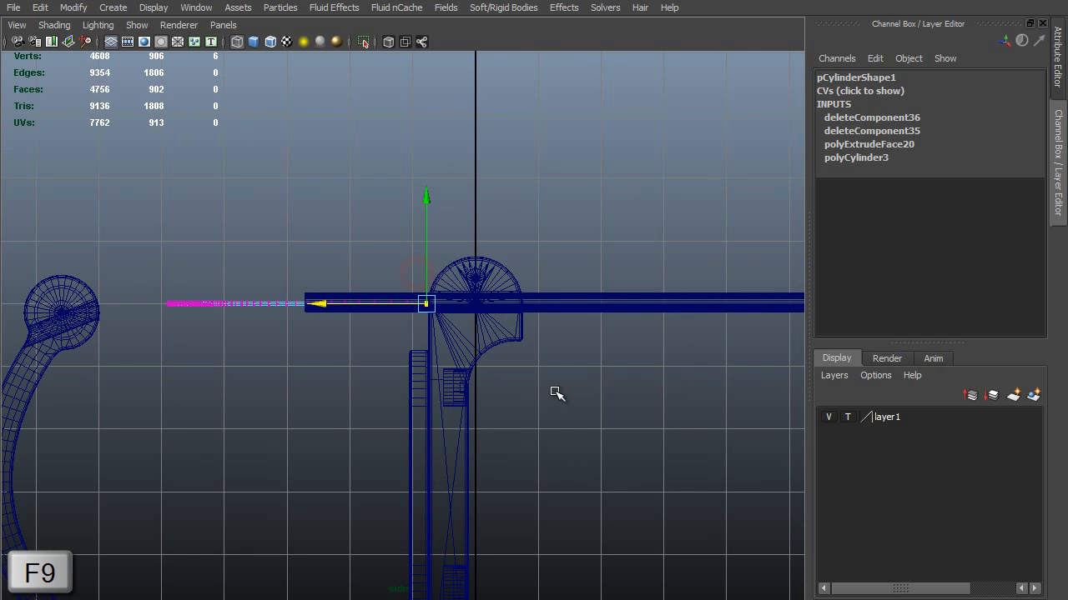
alt+middle_drag(554, 391, 378, 403)
middle_drag(640, 432, 838, 430)
Extend the wire's end vertices further along Z inside the long tube to just before its pointed tip
alt+middle_drag(588, 324, 302, 332)
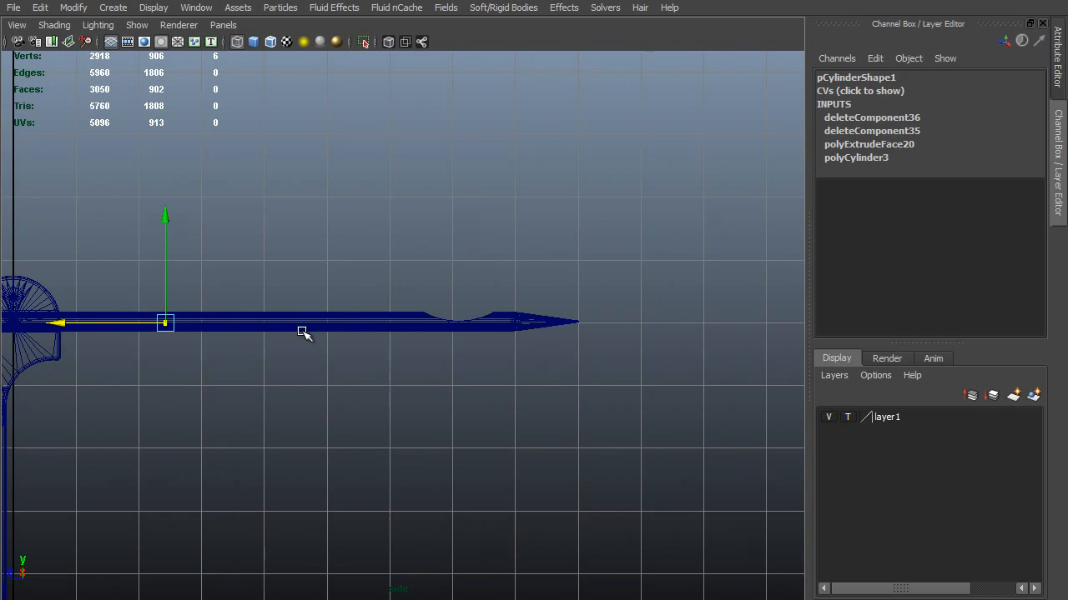
scroll(445, 393, up, 2)
middle_drag(445, 392, 732, 434)
scroll(433, 403, up, 5)
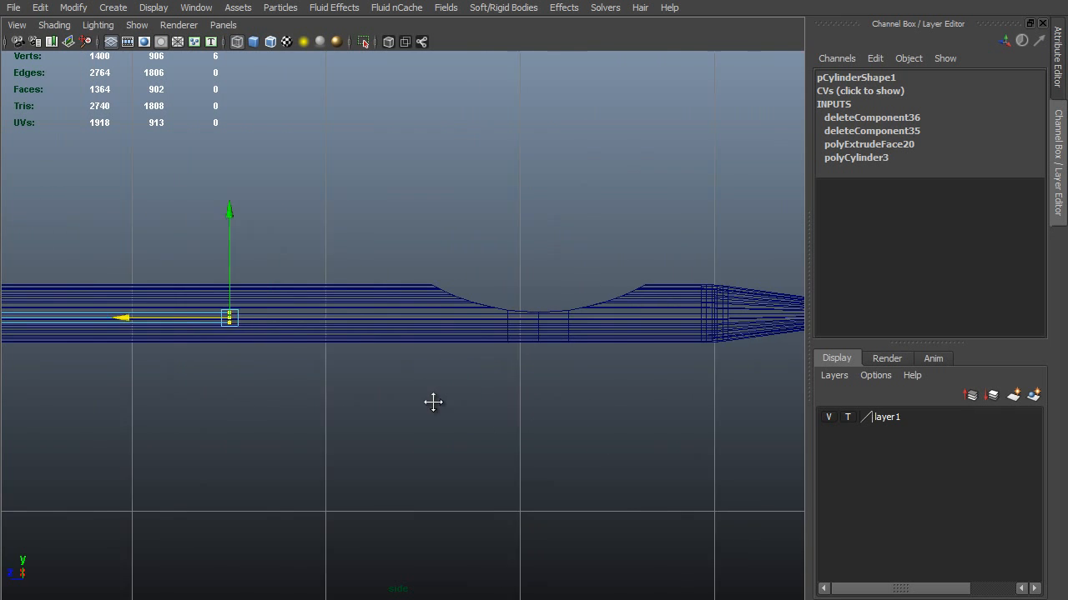
alt+middle_drag(584, 413, 875, 431)
alt+middle_drag(738, 391, 495, 398)
scroll(436, 374, up, 3)
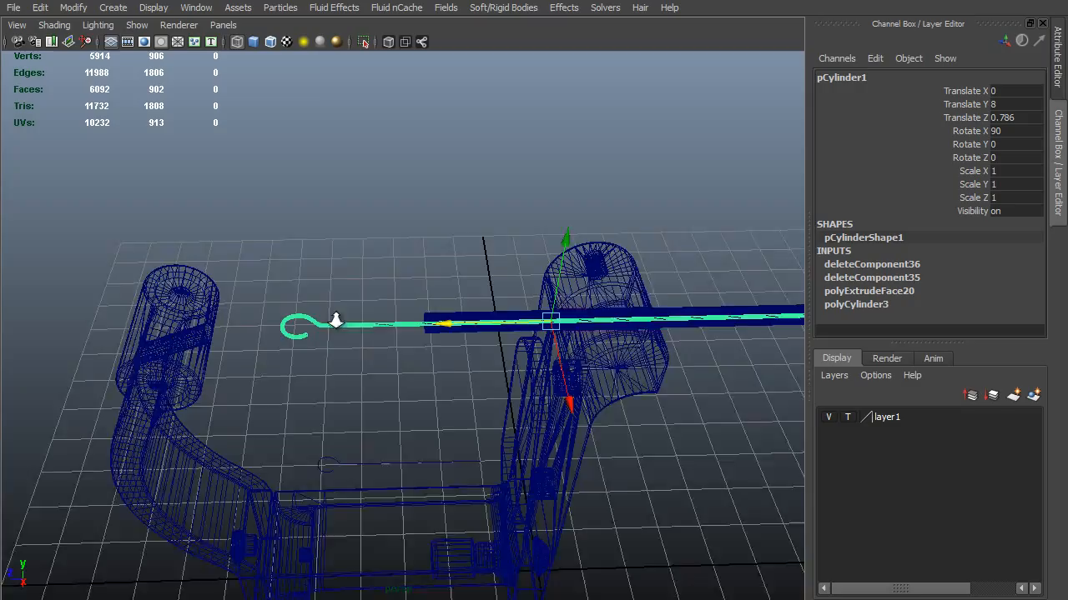
Create a polygon cylinder on the grid below the pointed tube's tip, about 0.687 in radius and 1.032 high
alt+drag(334, 317, 475, 283)
scroll(496, 289, up, 3)
alt+middle_drag(734, 325, 481, 312)
mouse_move(481, 312)
alt+mouse_down()
mouse_move(251, 331)
mouse_move(422, 322)
mouse_move(469, 305)
alt+mouse_up()
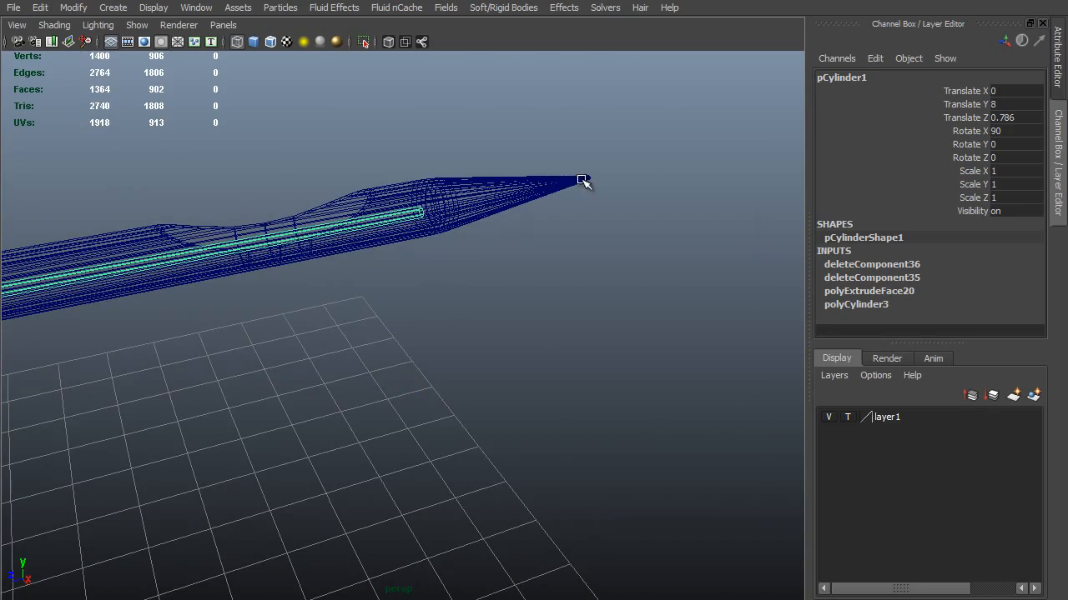
drag(582, 180, 604, 178)
alt+drag(415, 204, 453, 325)
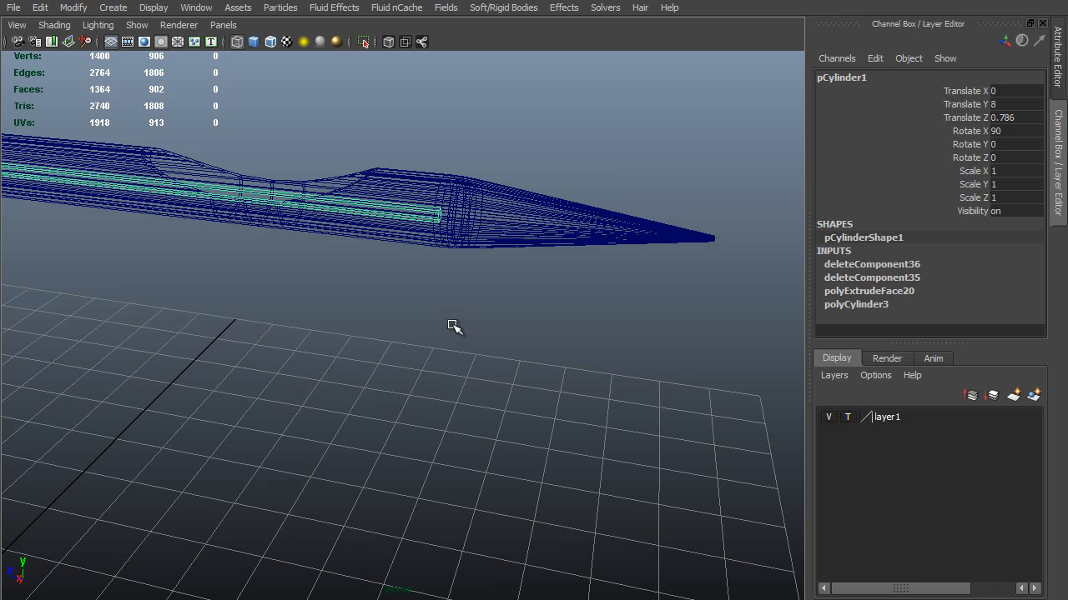
key(space)
click(417, 261)
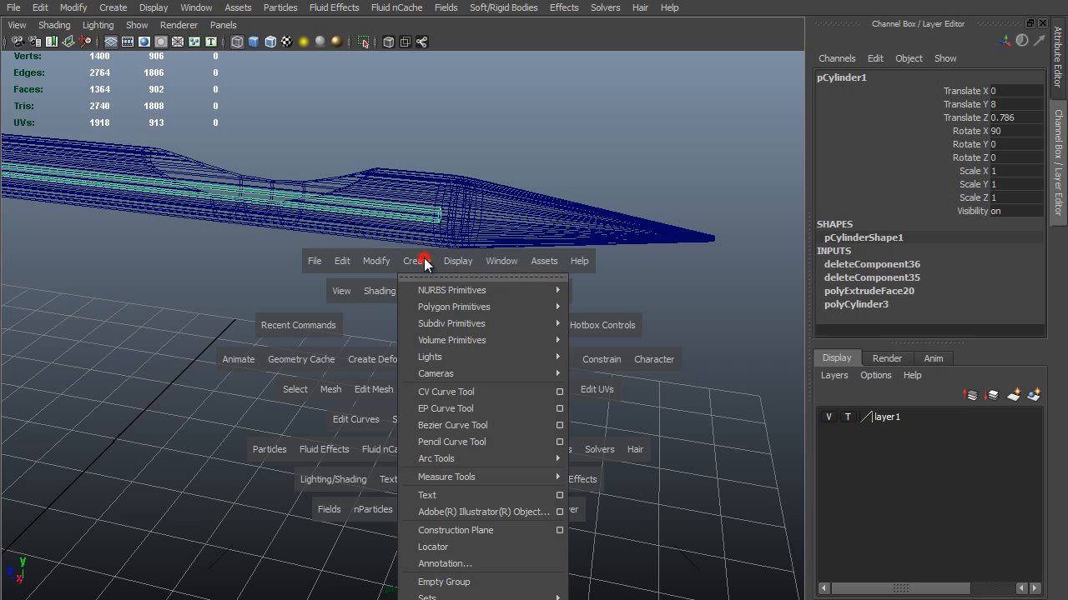
mouse_move(466, 313)
click(632, 354)
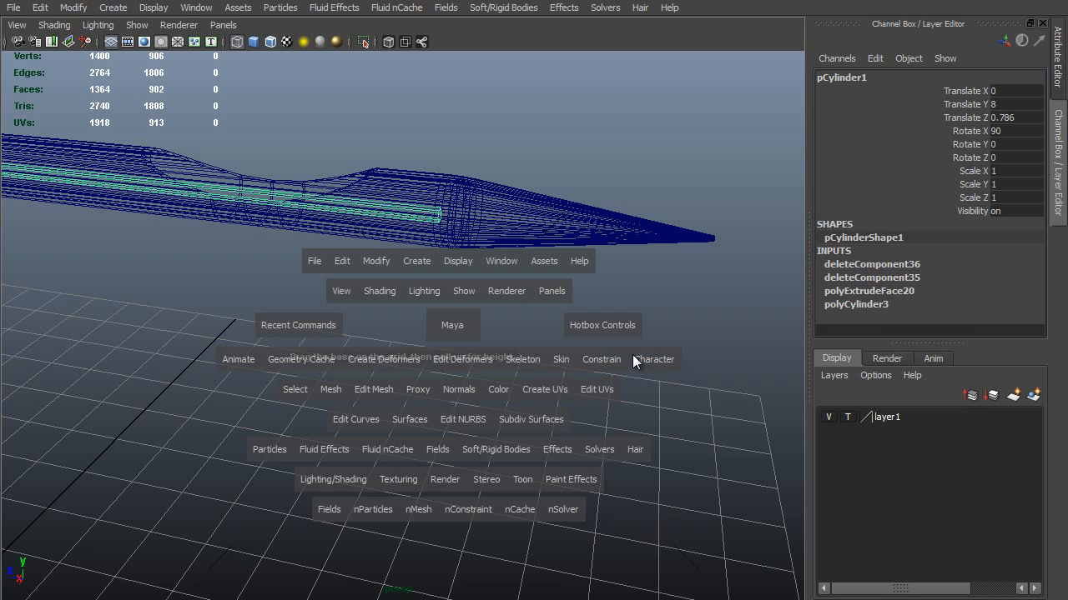
mouse_move(534, 457)
mouse_down()
mouse_move(572, 476)
mouse_move(572, 401)
mouse_up()
Set the new cylinder's radius to 0.01, its axis subdivisions to 6 and its cap subdivisions to 0
click(872, 265)
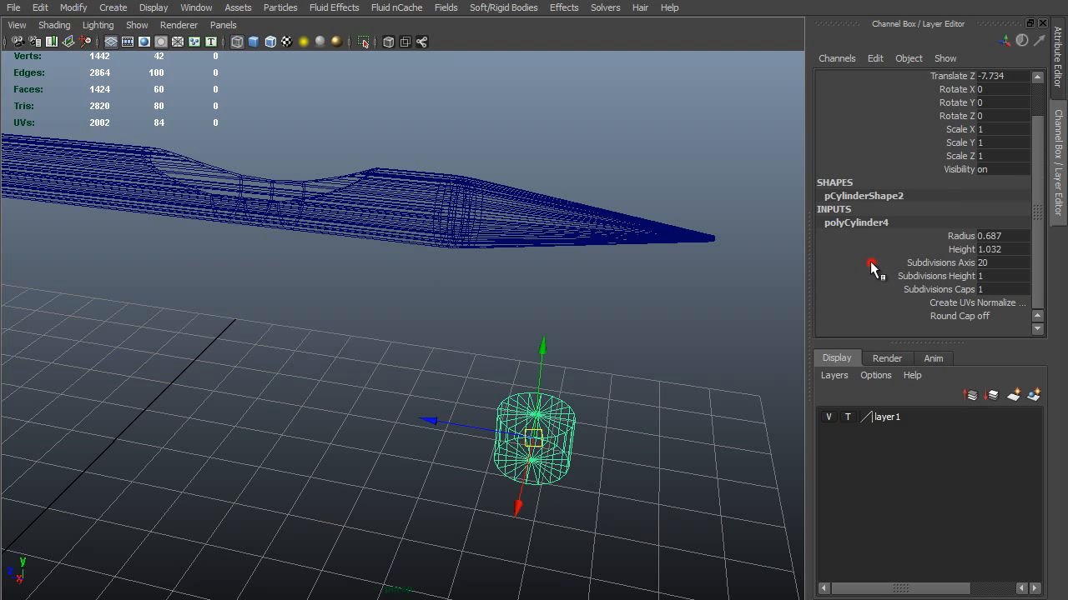
click(1018, 236)
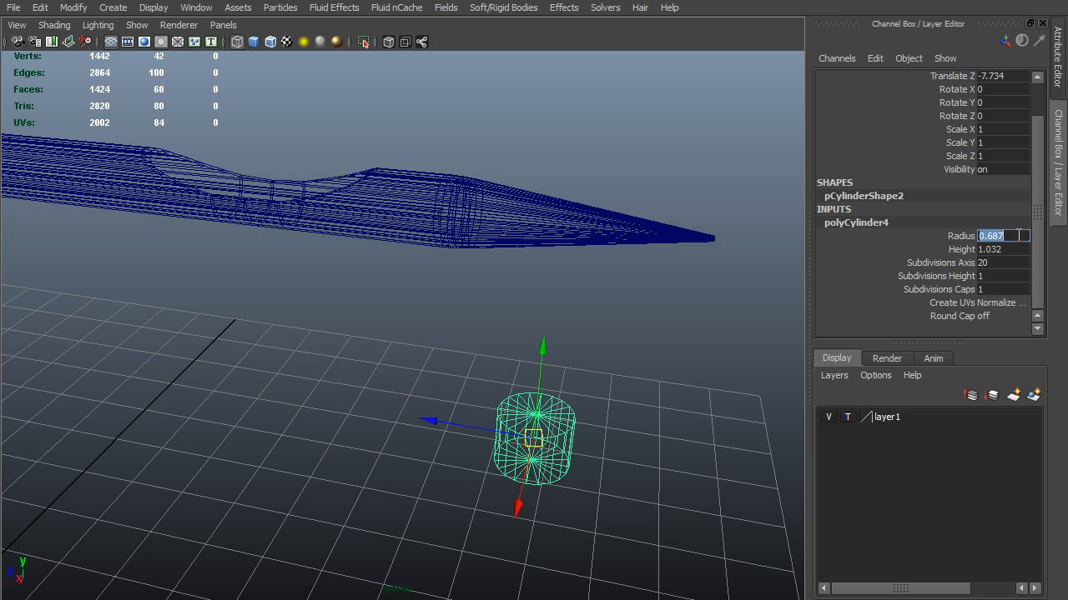
text(.02)
key(Return)
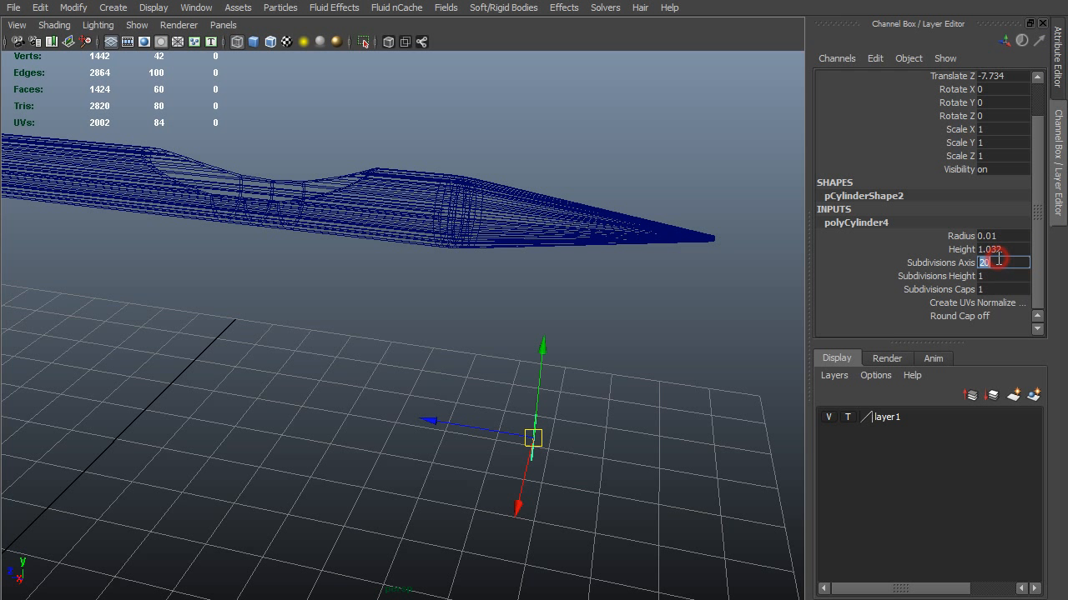
key(Return)
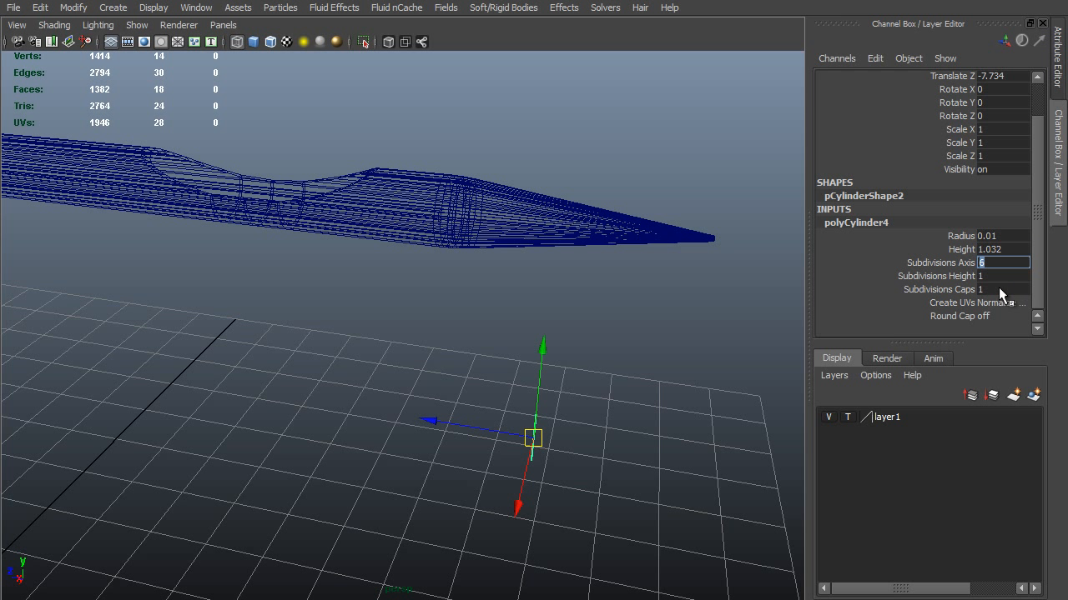
click(1000, 289)
Set the thin cylinder's X rotation to 90 so it lies parallel to the long tube
scroll(984, 119, up, 2)
click(991, 119)
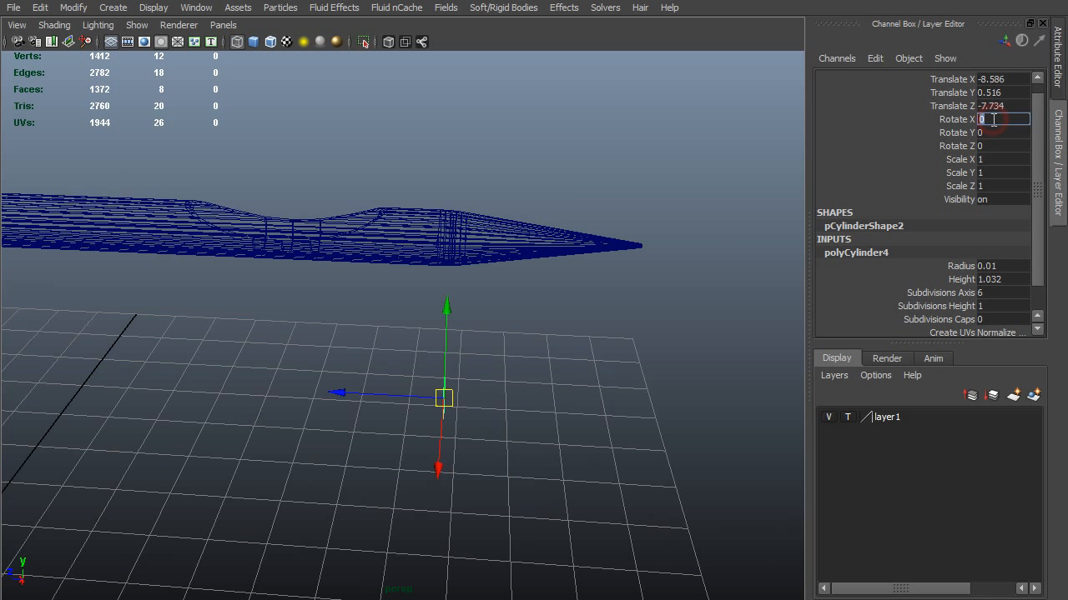
alt+drag(472, 387, 504, 374)
In the side view, raise the thin cylinder to the pointed tube's tip at about Y 8.021, Z -8.511
key(space)
alt+right_drag(632, 395, 417, 335)
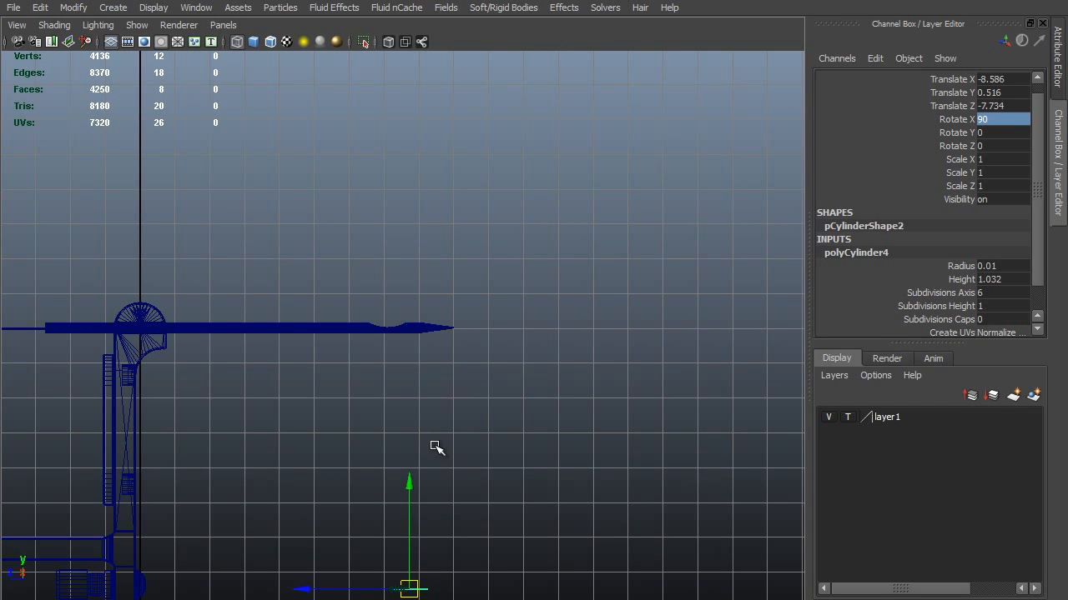
drag(409, 484, 413, 294)
key(v)
middle_drag(476, 328, 486, 324)
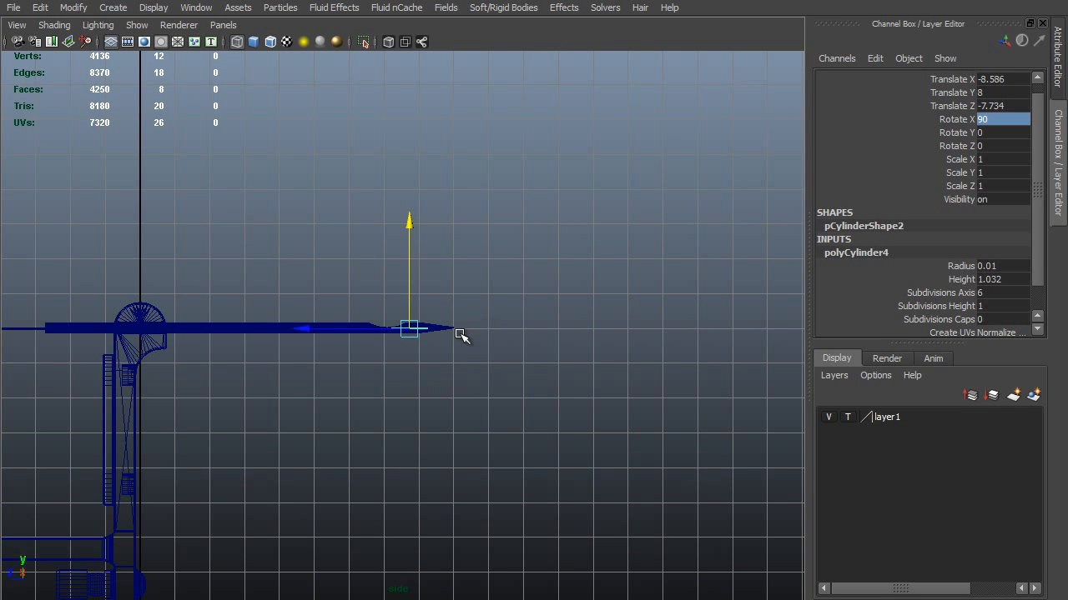
alt+right_drag(405, 317, 864, 504)
alt+right_drag(588, 401, 690, 459)
alt+middle_drag(690, 454, 626, 445)
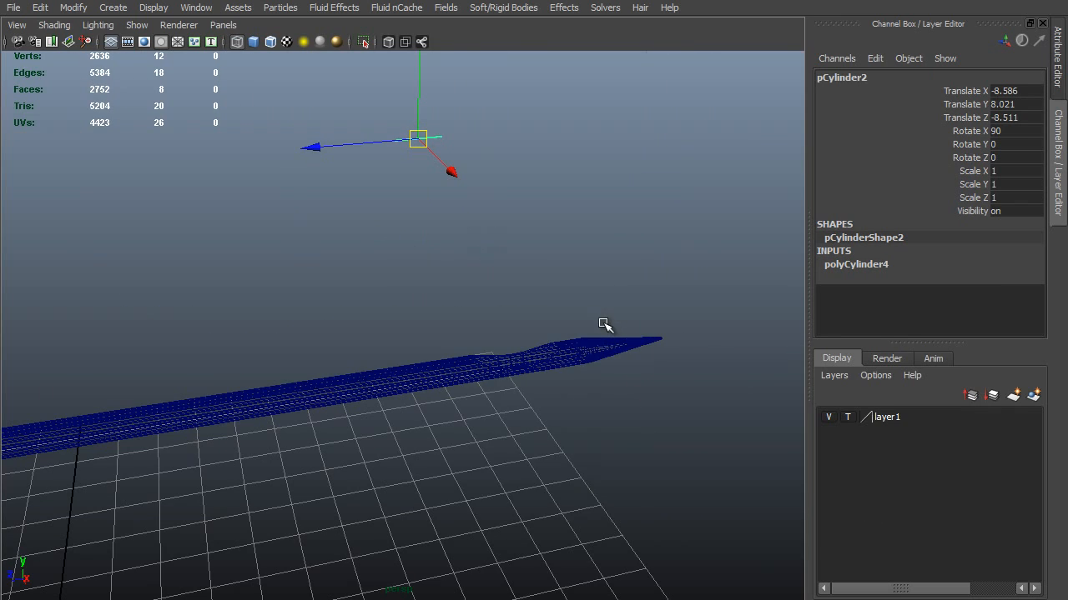
In the top view, snap the thin cylinder along X to the centre line at X 0
key(space)
drag(603, 324, 518, 331)
alt+right_drag(766, 388, 431, 300)
alt+middle_drag(471, 262, 543, 489)
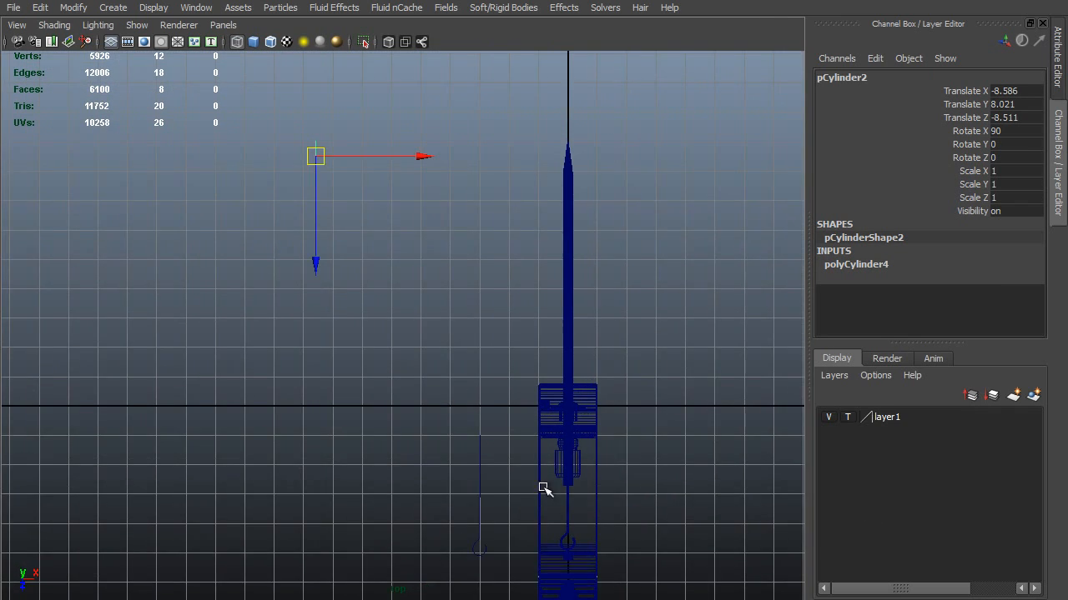
alt+right_drag(543, 489, 501, 477)
alt+middle_drag(501, 477, 546, 582)
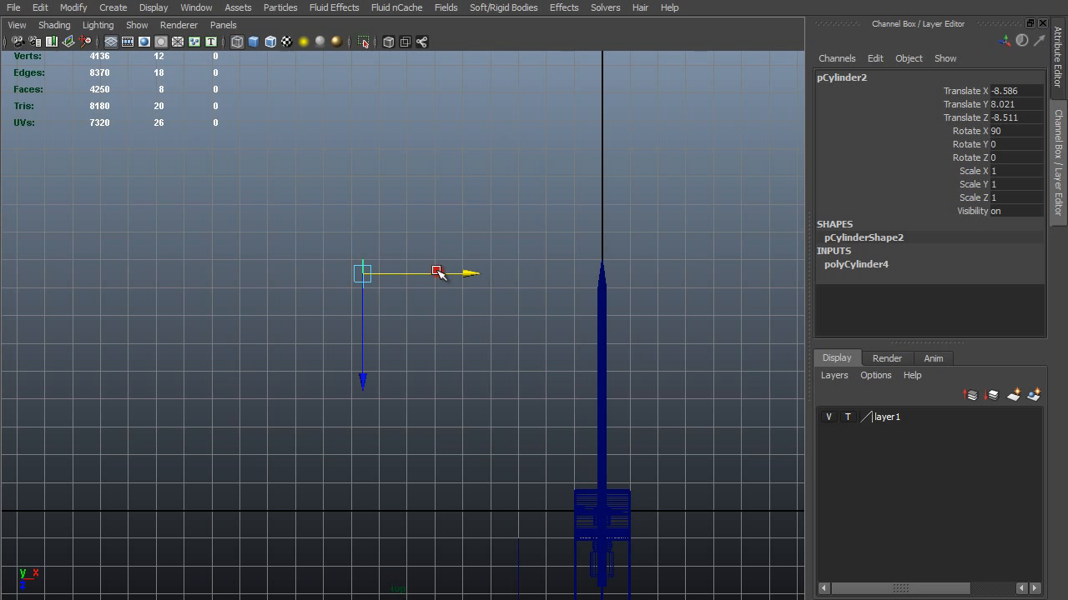
middle_drag(591, 270, 600, 272)
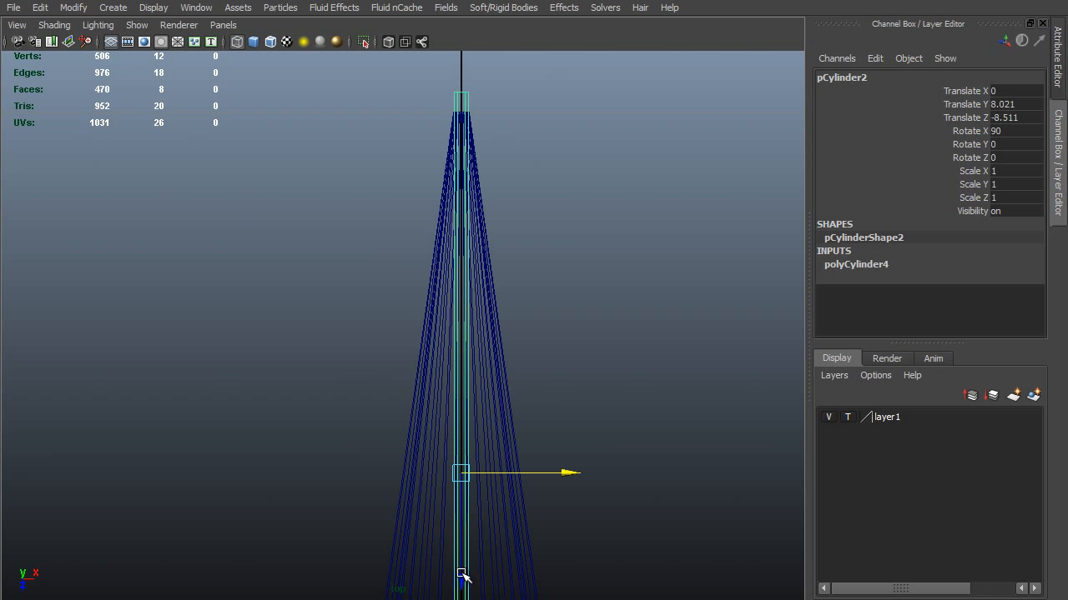
Nudge the thin cylinder along Z to about -8.534 so it protrudes slightly beyond the pointed tip
click(461, 574)
middle_drag(500, 571, 504, 552)
alt+middle_drag(462, 285, 448, 408)
alt+right_drag(448, 407, 558, 197)
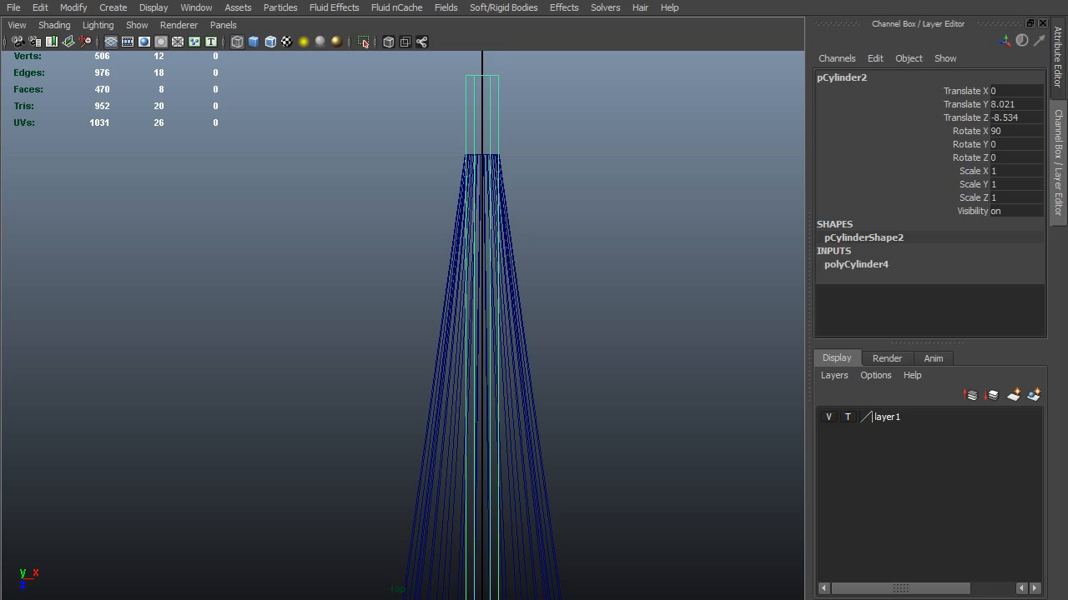
Set the thin cylinder's X, Y and Z scale to 0.8 so it fits inside the pointed tube's tip
click(885, 264)
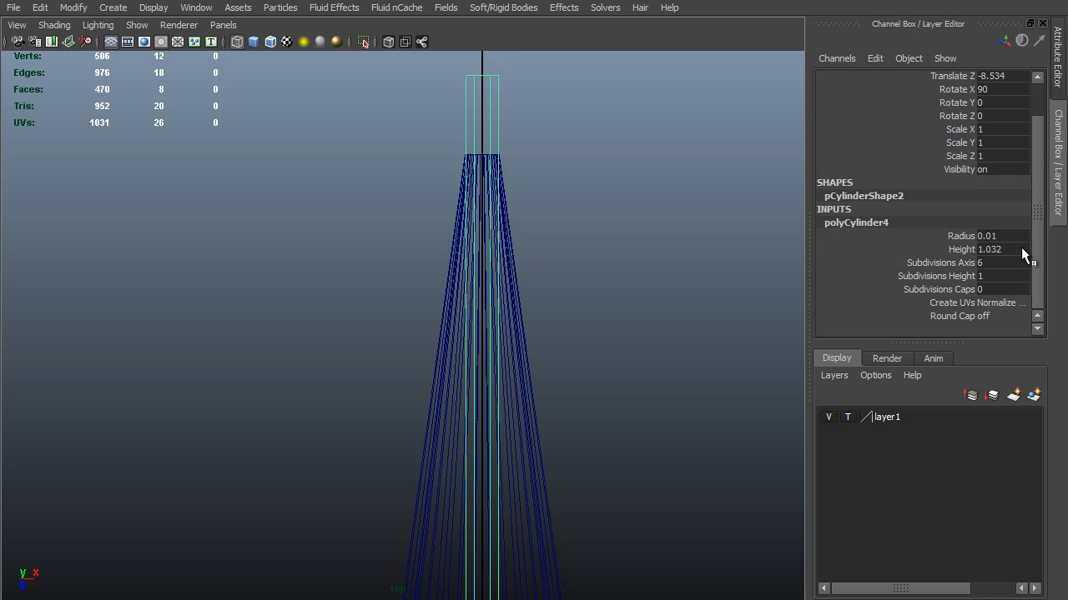
drag(959, 130, 978, 156)
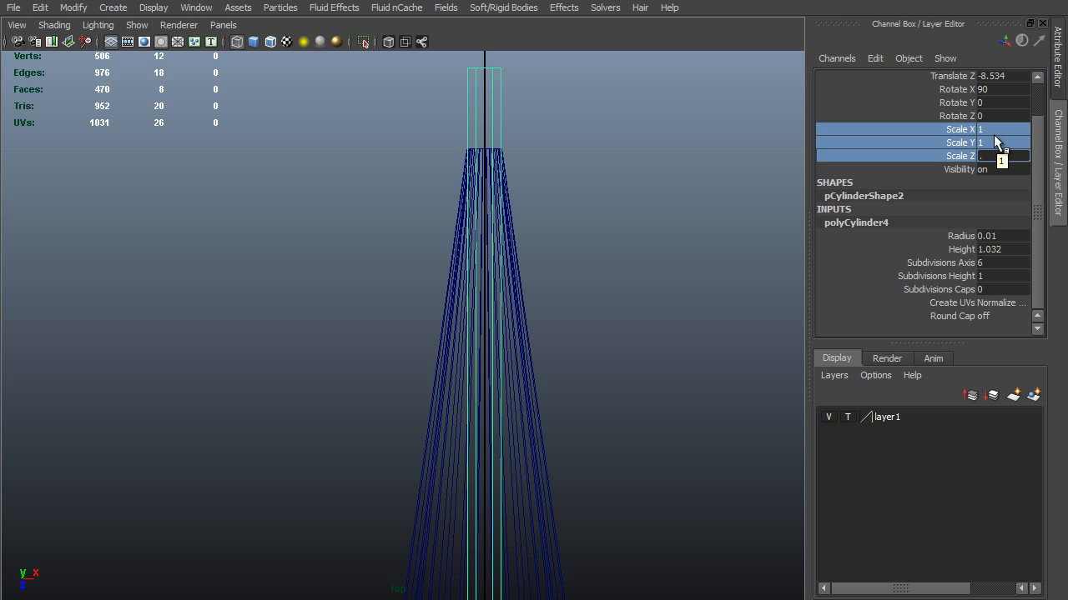
text(.8)
key(Return)
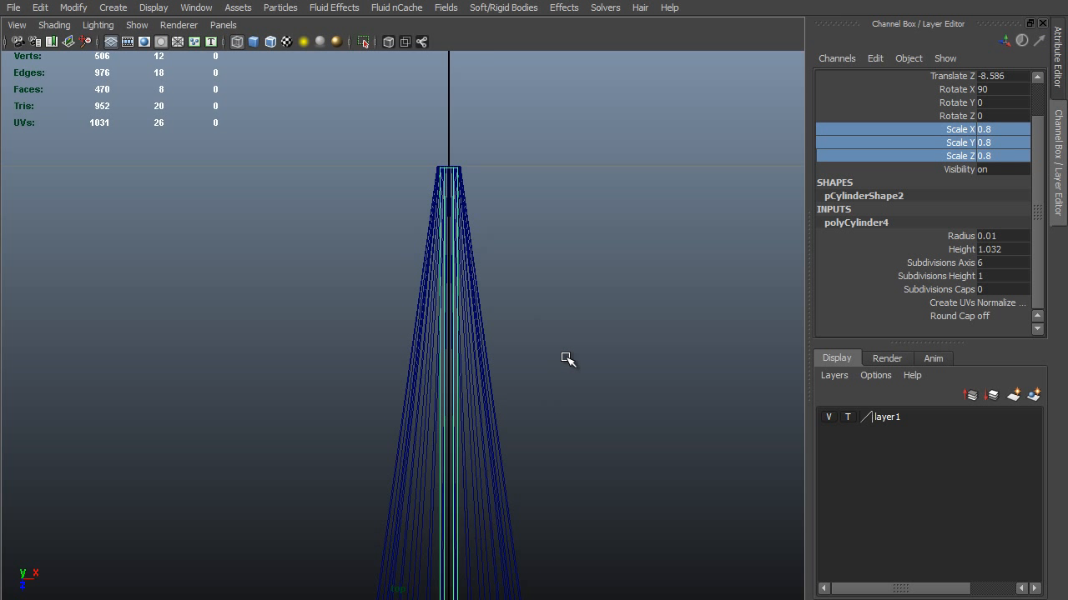
Slide the thin cylinder along Z to about -8.669 so it protrudes beyond the pointed tip
middle_drag(570, 317, 574, 273)
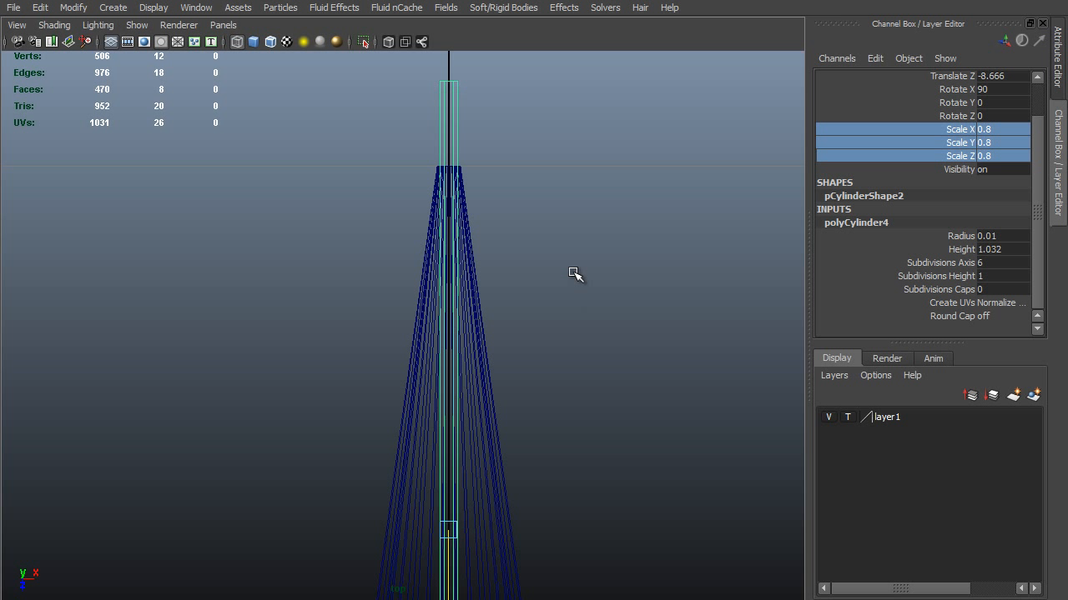
key(space)
drag(574, 272, 584, 235)
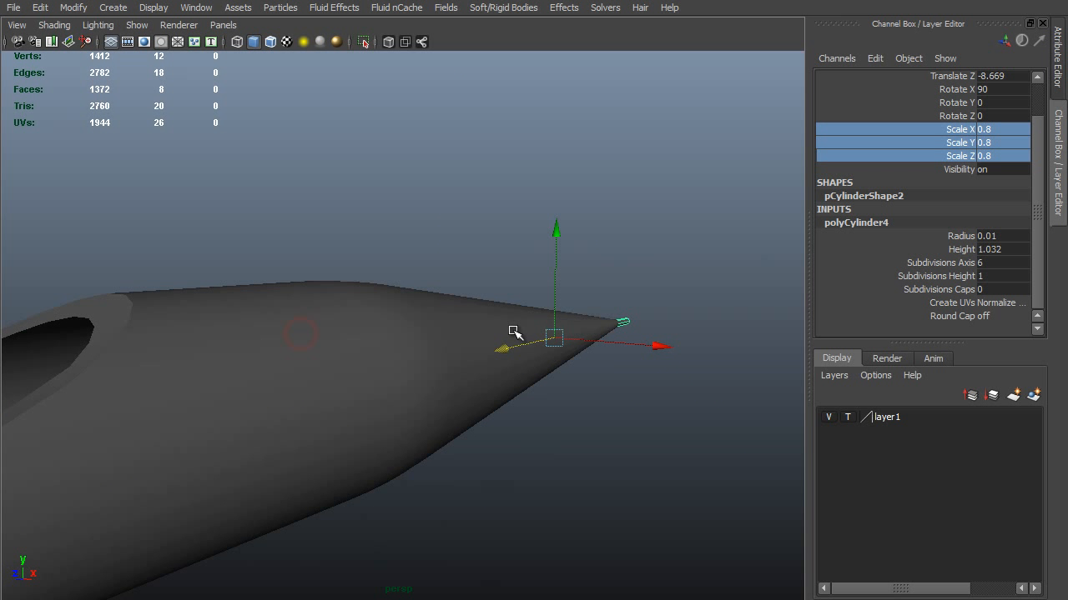
alt+right_drag(515, 331, 288, 324)
mouse_move(284, 324)
alt+mouse_down()
mouse_move(312, 332)
mouse_move(303, 322)
alt+mouse_up()
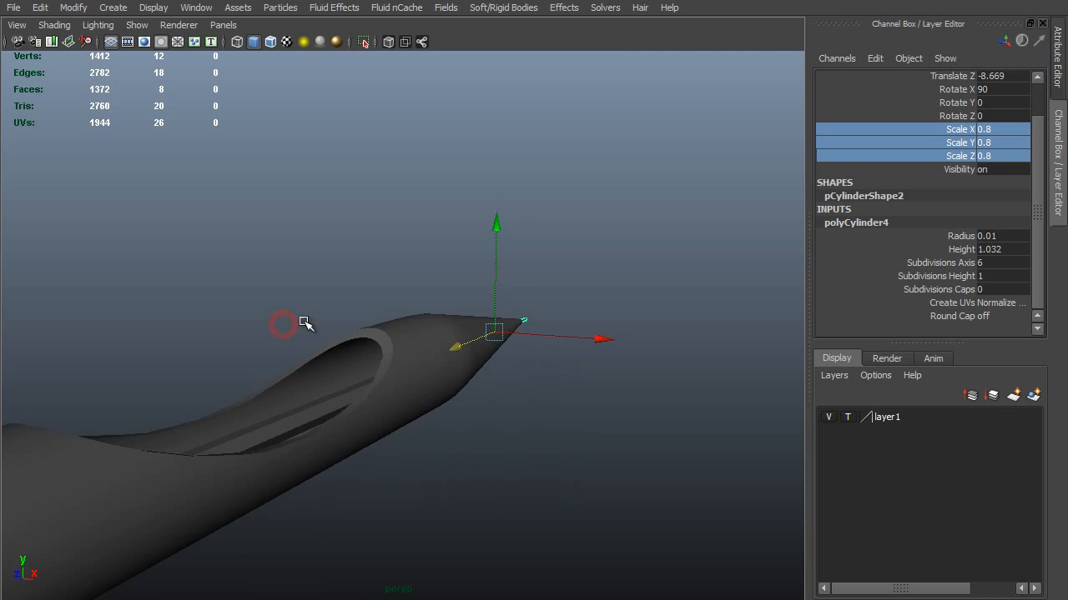
In the wireframe side view, lengthen the thin cylinder to a height of 1.532 and slide it back to about Z -8.481
key(space)
drag(373, 337, 445, 329)
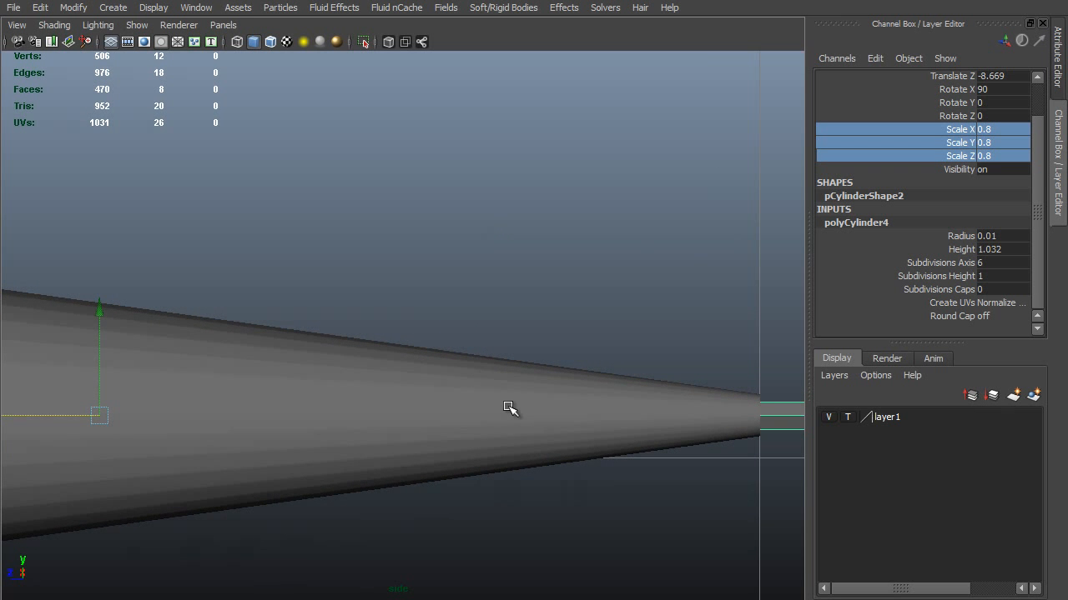
key(4)
mouse_move(377, 429)
alt+middle_down()
mouse_move(481, 431)
mouse_move(752, 404)
alt+middle_up()
alt+middle_drag(482, 411, 775, 405)
alt+middle_drag(167, 398, 463, 396)
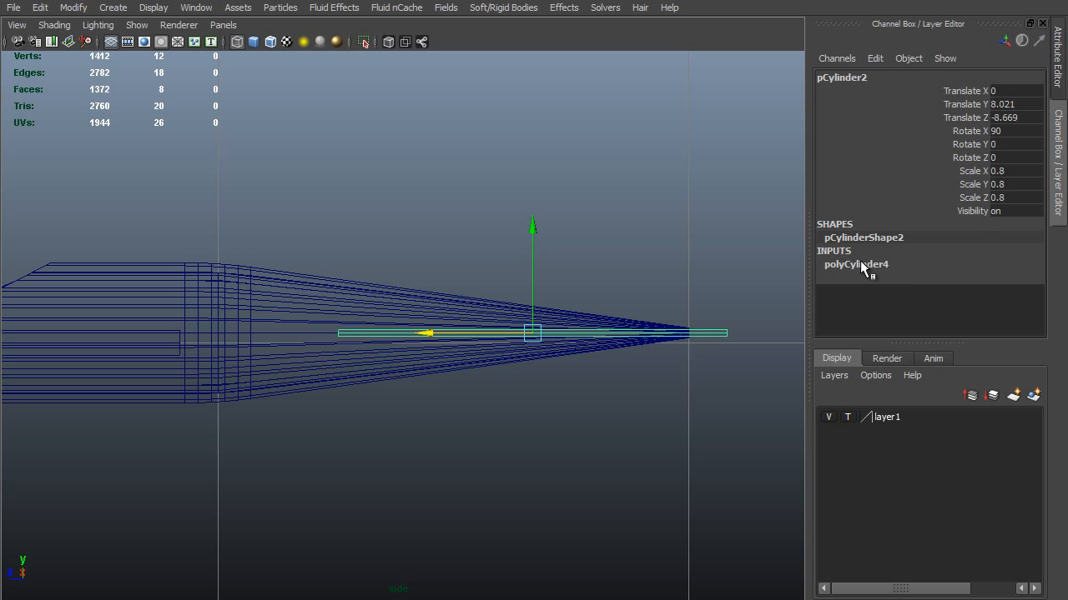
click(860, 263)
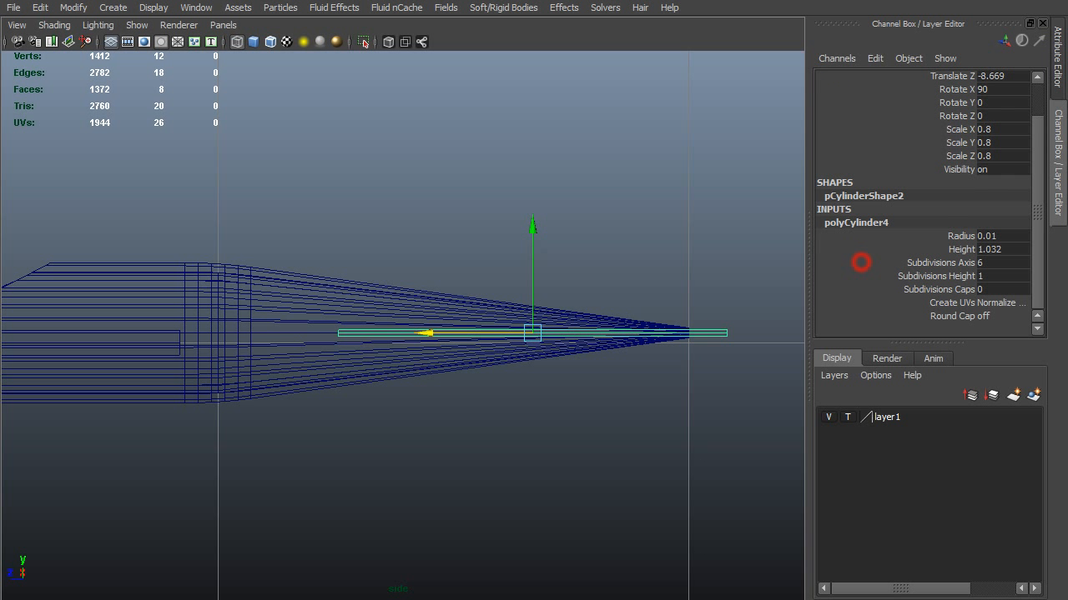
click(963, 250)
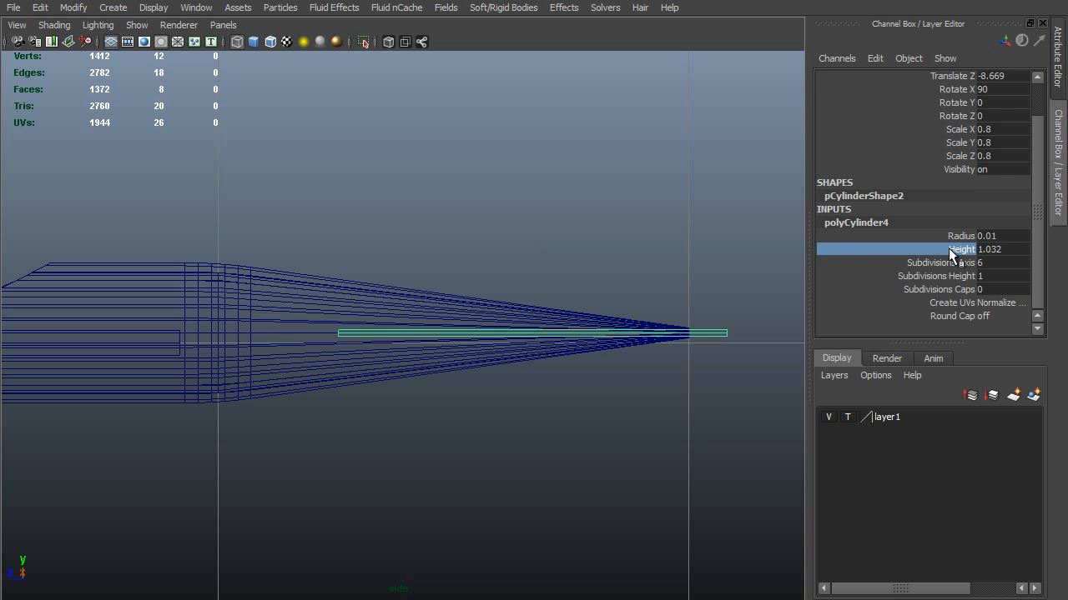
middle_drag(469, 184, 474, 188)
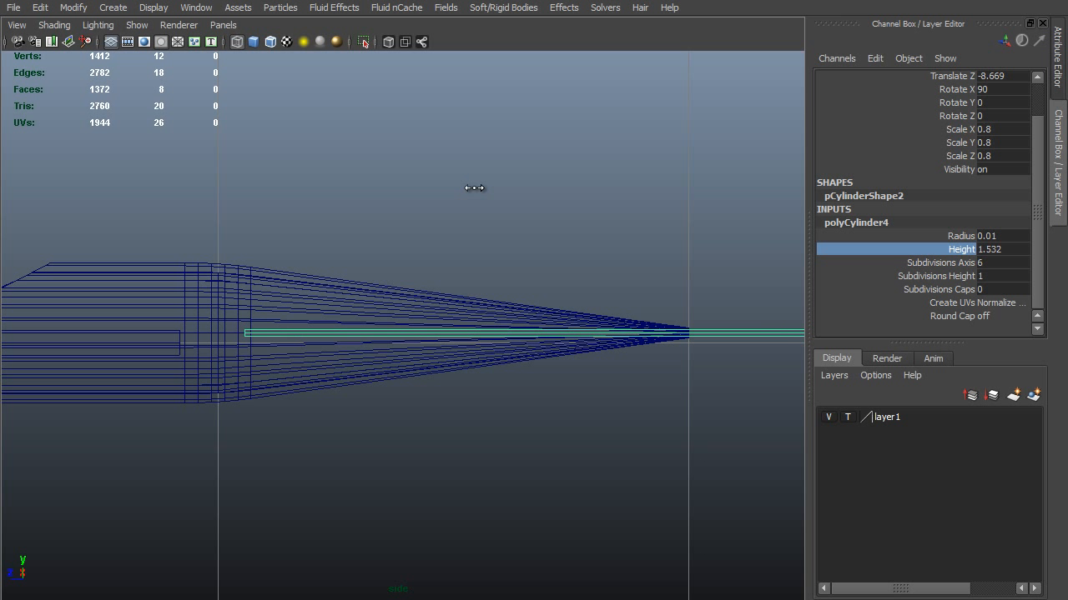
key(w)
drag(488, 332, 403, 379)
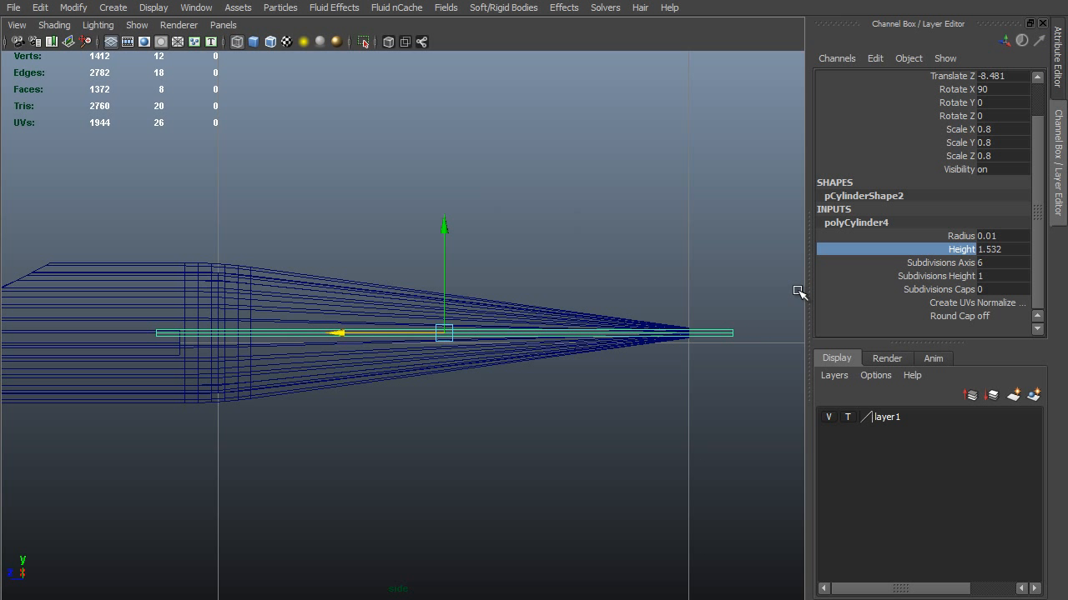
Set the thin cylinder's height to 2 and slide it back along Z to about -8.32
double_click(1005, 249)
text(2)
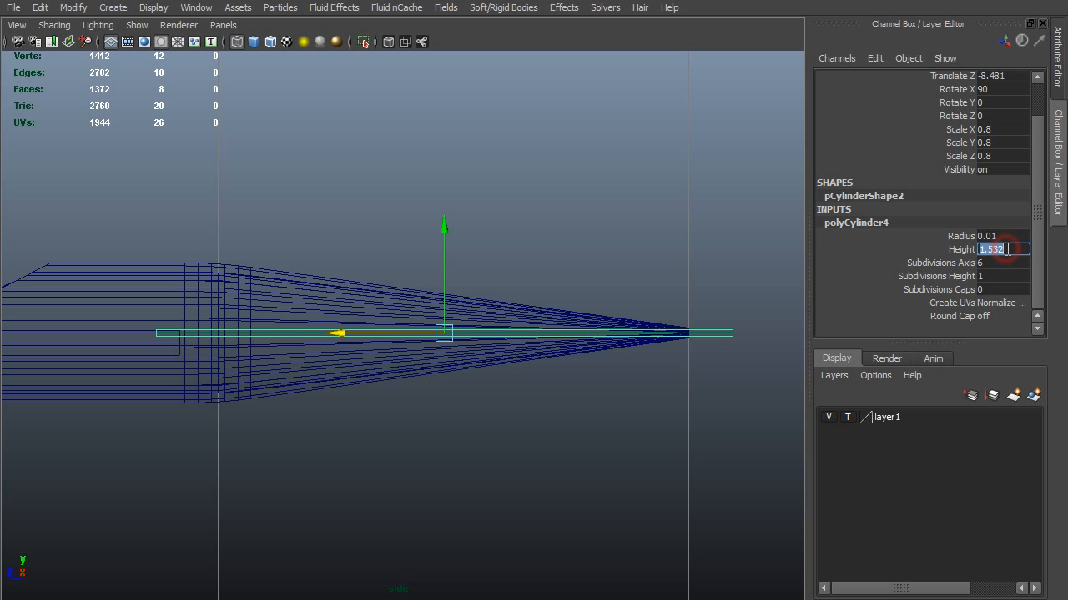
key(Return)
alt+right_drag(667, 417, 622, 424)
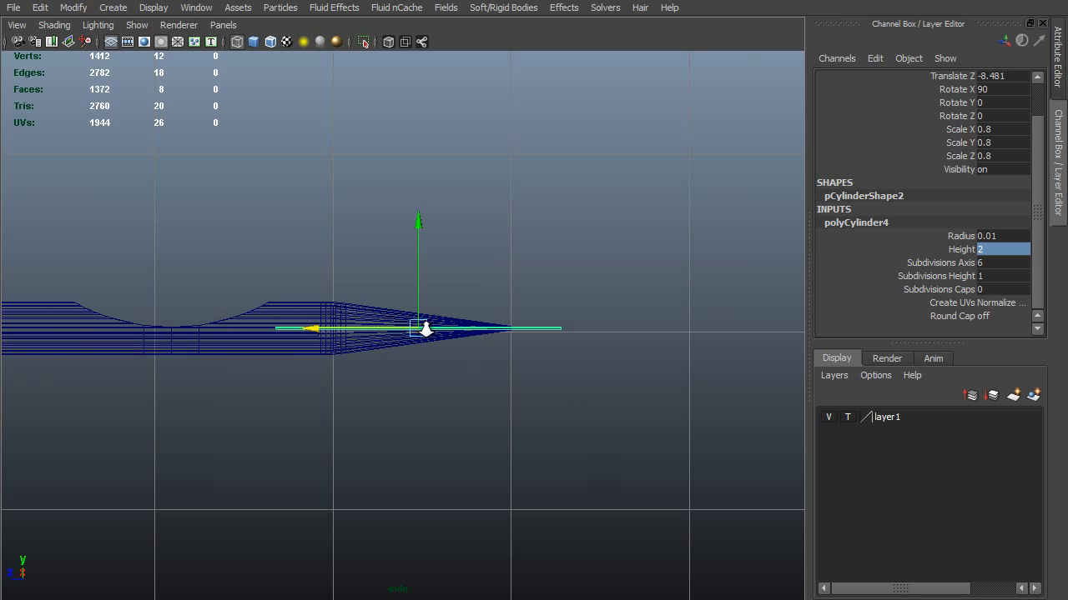
alt+right_drag(425, 330, 534, 425)
middle_drag(442, 406, 396, 432)
alt+right_drag(278, 362, 370, 411)
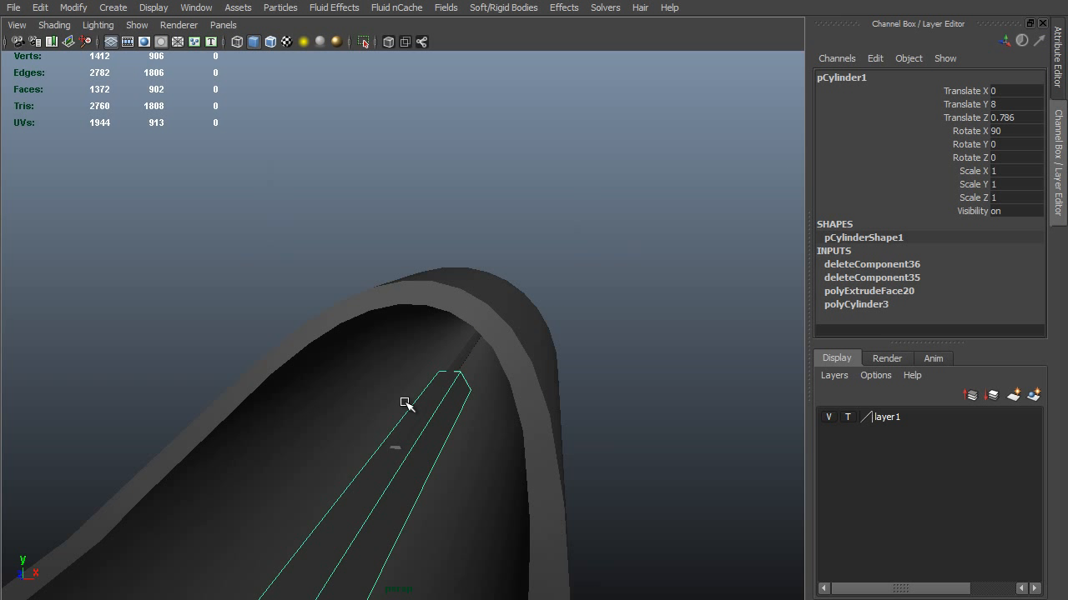
In the wireframe side view, lower the looped wire inside the long tube to about Y 7.988
key(space)
drag(398, 424, 470, 424)
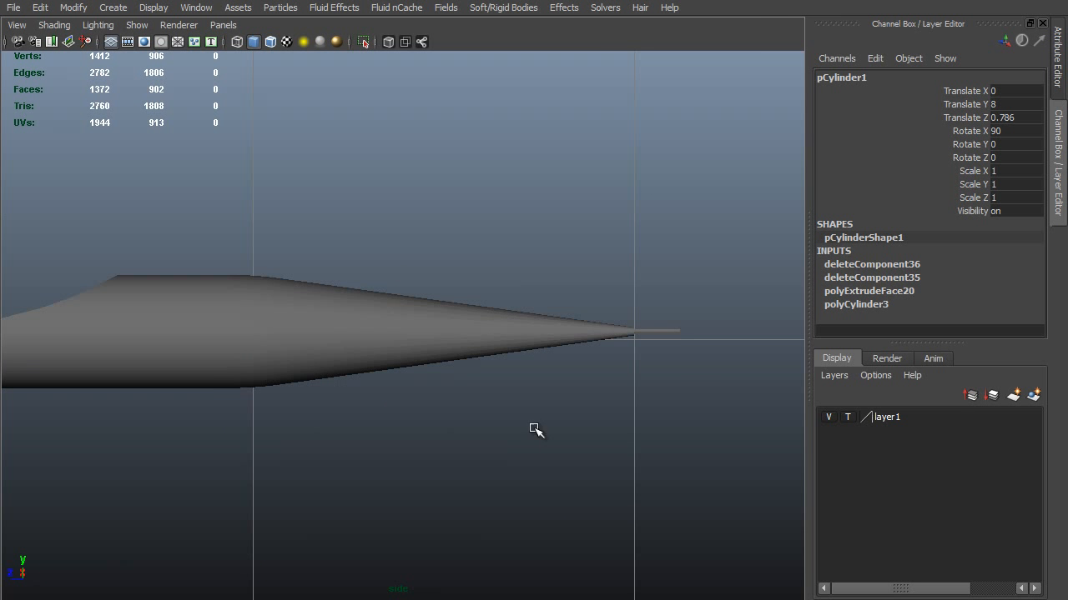
alt+right_drag(534, 431, 421, 362)
mouse_move(421, 362)
alt+middle_down()
mouse_move(483, 378)
mouse_move(435, 370)
alt+middle_up()
key(4)
alt+right_drag(435, 370, 578, 467)
alt+middle_drag(298, 355, 472, 368)
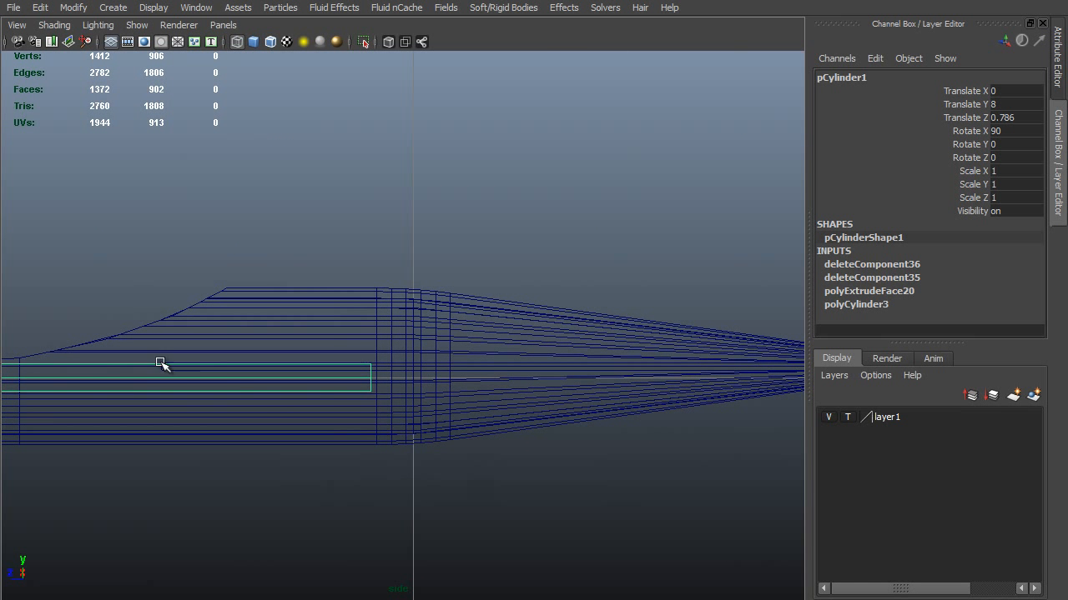
middle_drag(156, 384, 154, 387)
alt+right_drag(155, 387, 295, 415)
middle_drag(295, 414, 298, 419)
alt+right_drag(254, 385, 507, 511)
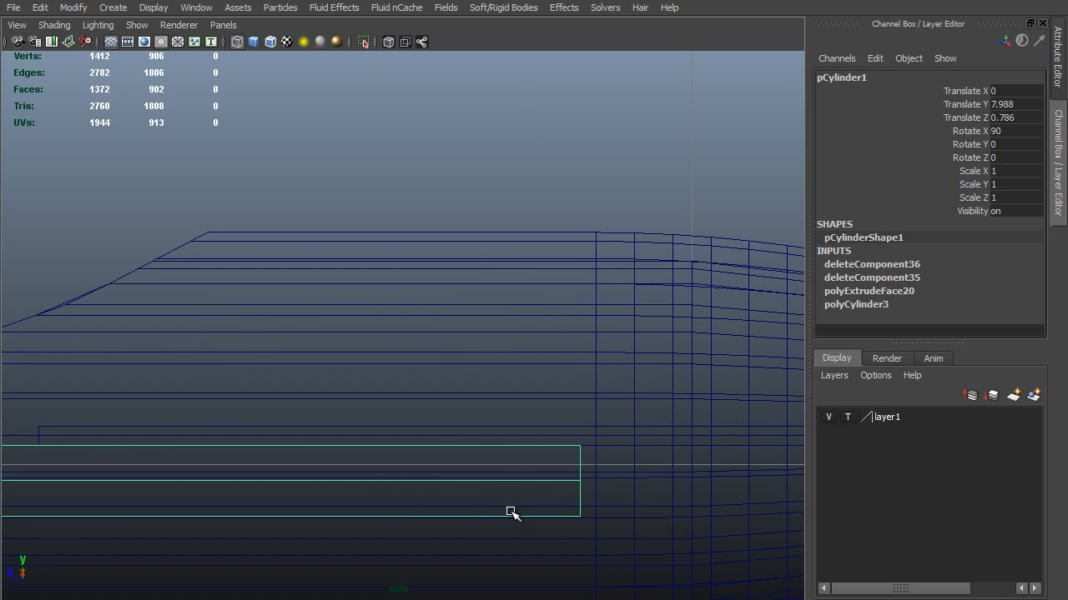
Examine in the perspective view how the looped wire and the thin needle sit inside the tube's opening
key(space)
drag(427, 469, 452, 535)
alt+right_drag(454, 502, 374, 505)
alt+drag(365, 506, 326, 432)
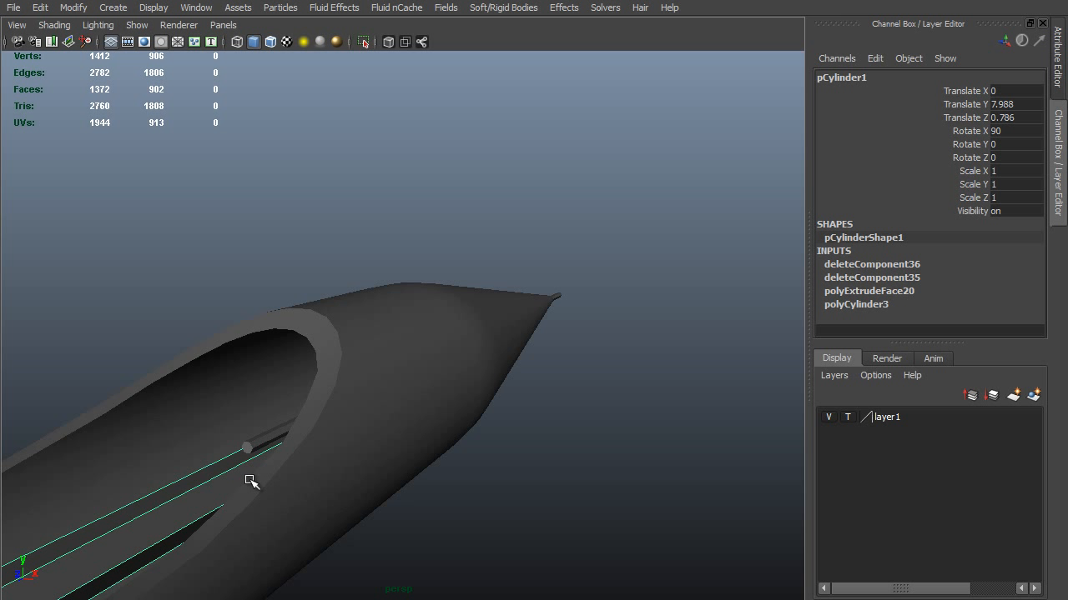
alt+drag(324, 514, 321, 436)
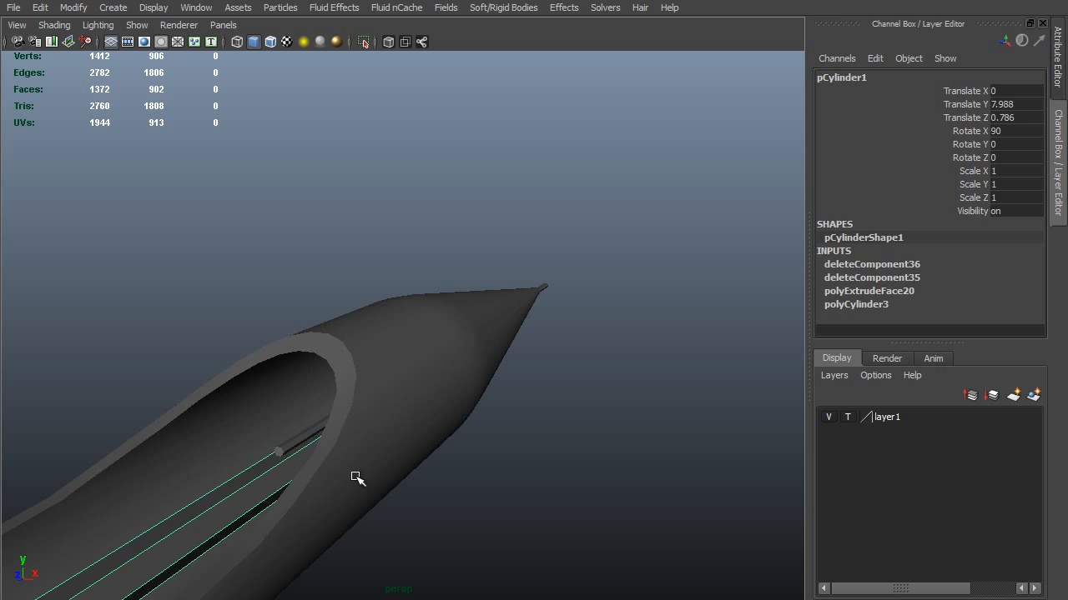
alt+drag(357, 478, 240, 424)
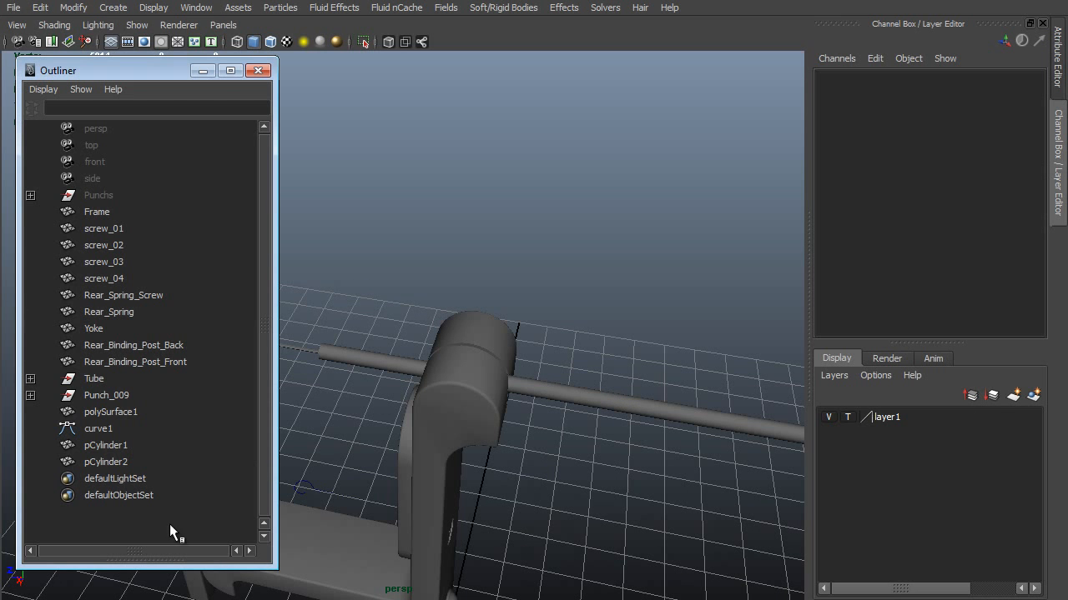
Rename the long tube's mesh polySurface1 as Tube1 and the looped wire pCylinder1 as Needle_Bar
click(105, 412)
double_click(116, 413)
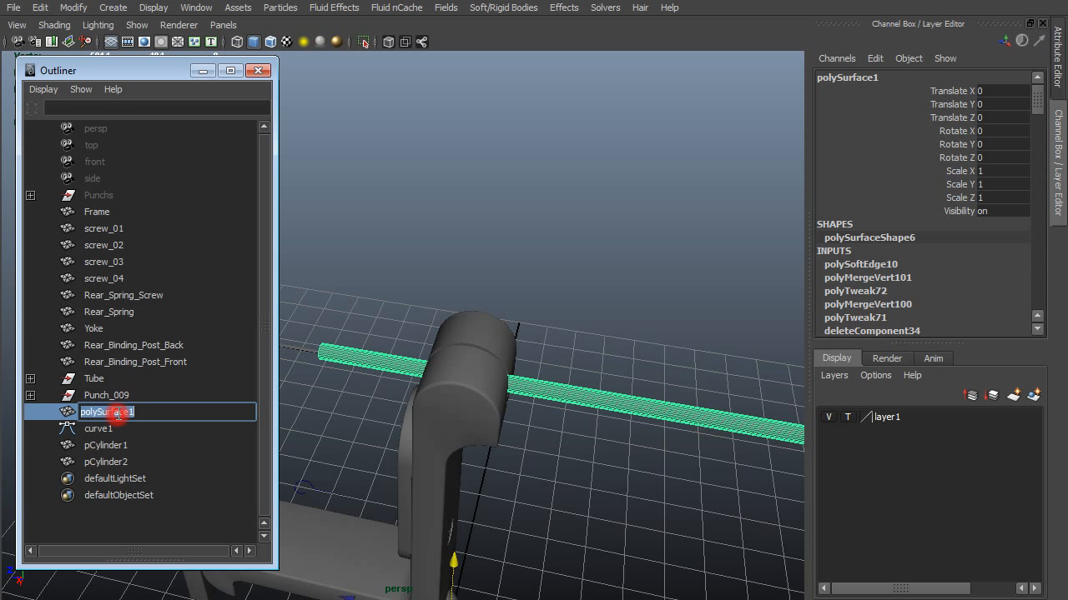
text(Tube1)
double_click(104, 446)
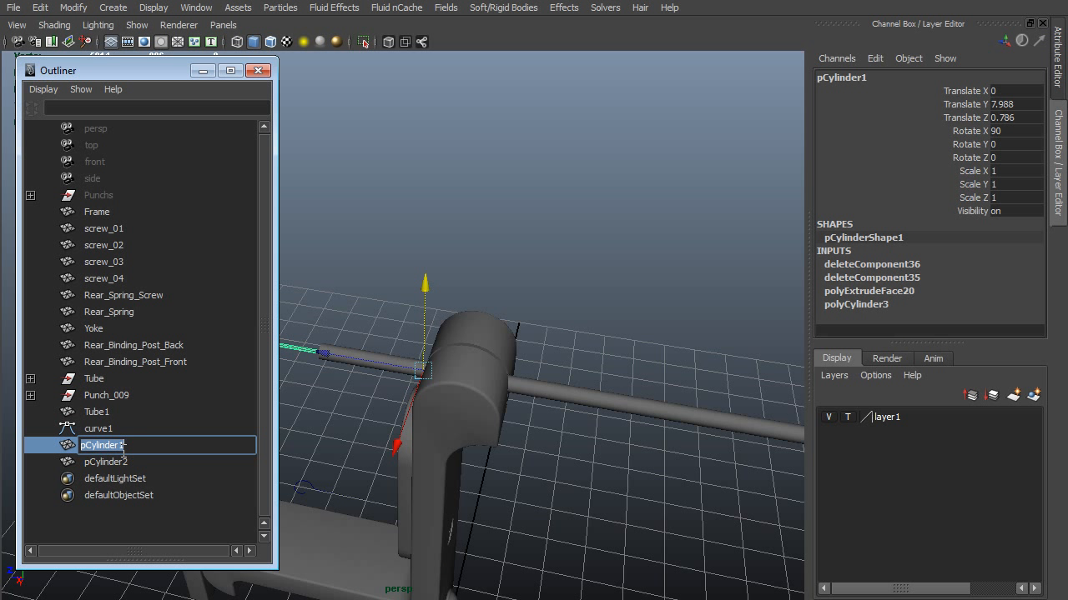
text(Needle_Bar)
Rename the thin cylinder pCylinder2 as Needle
click(124, 462)
double_click(130, 464)
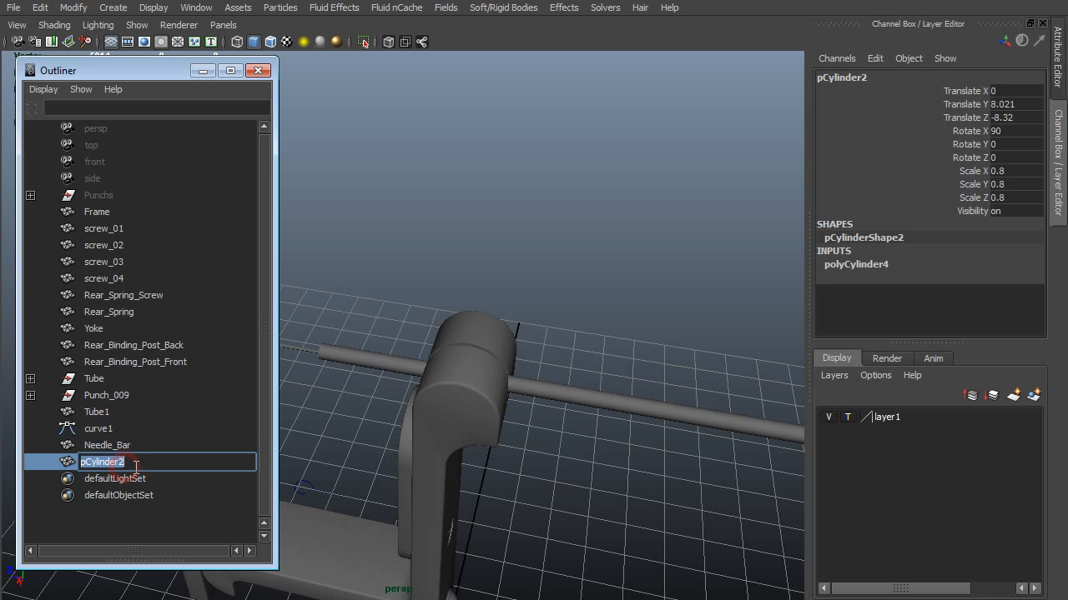
text(Needle)
key(Return)
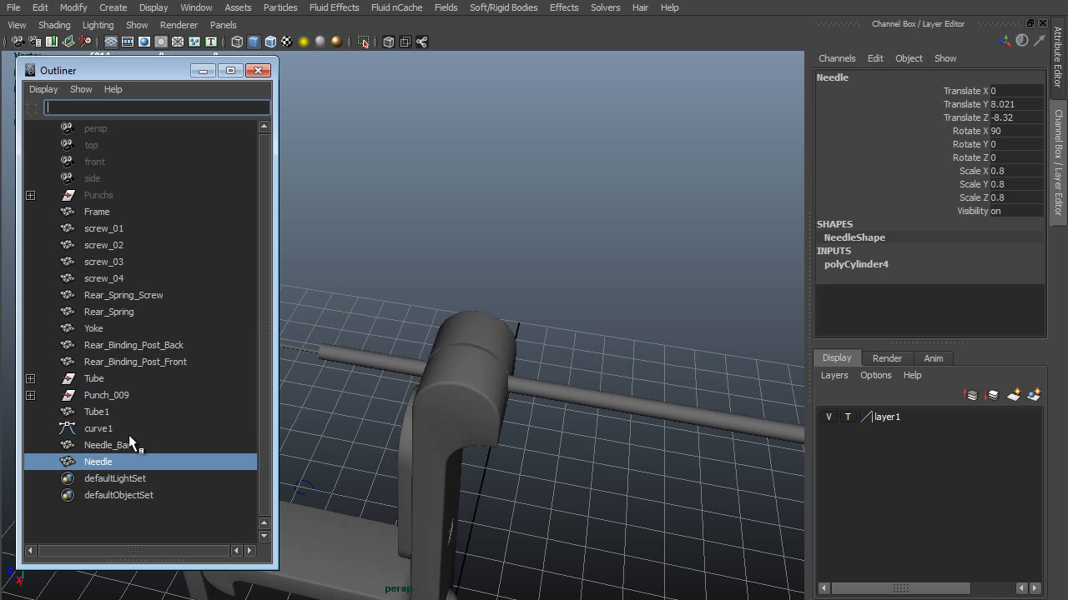
Group curve1, Needle_Bar and Needle together and name the group Needle
shift+click(119, 435)
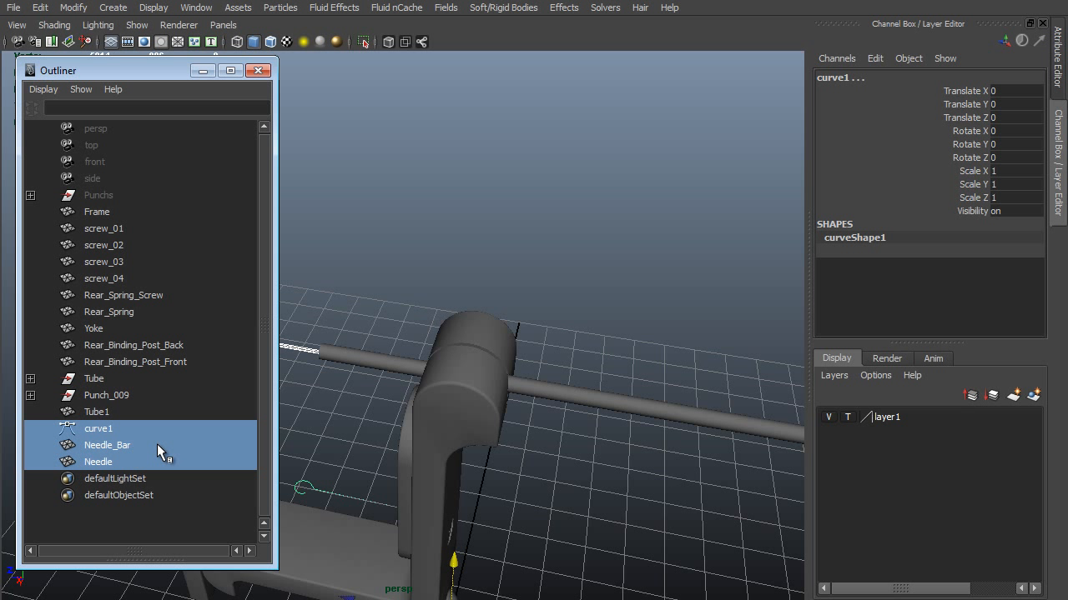
key(ctrl+g)
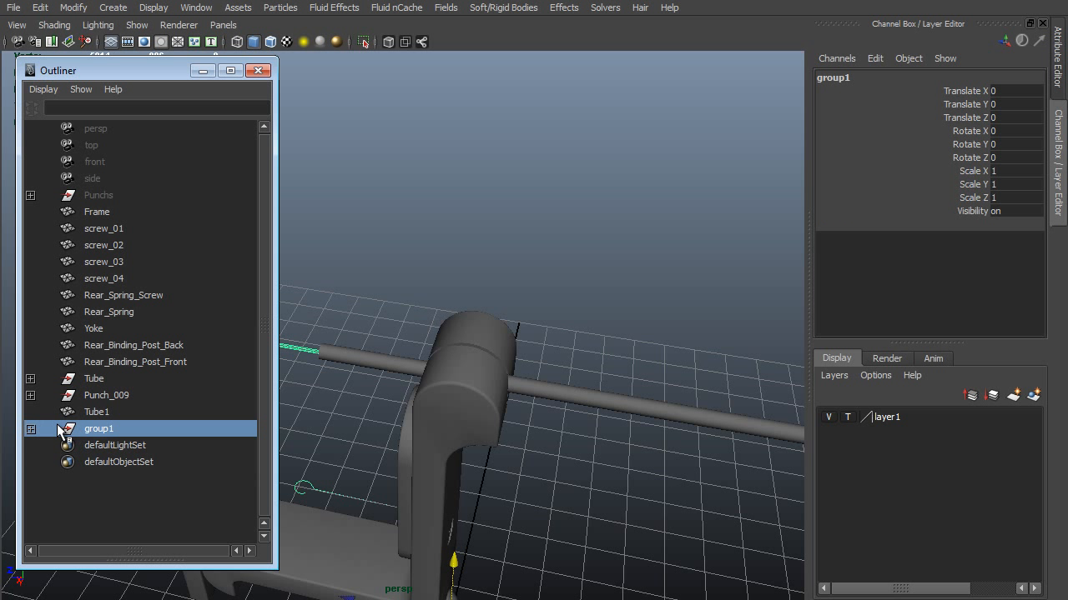
double_click(111, 430)
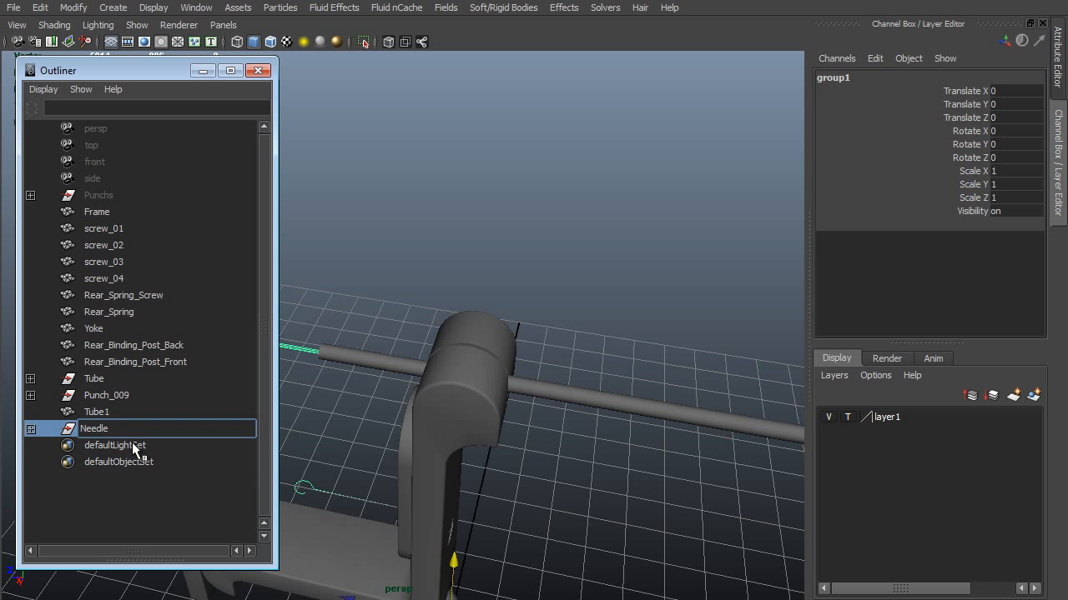
click(133, 446)
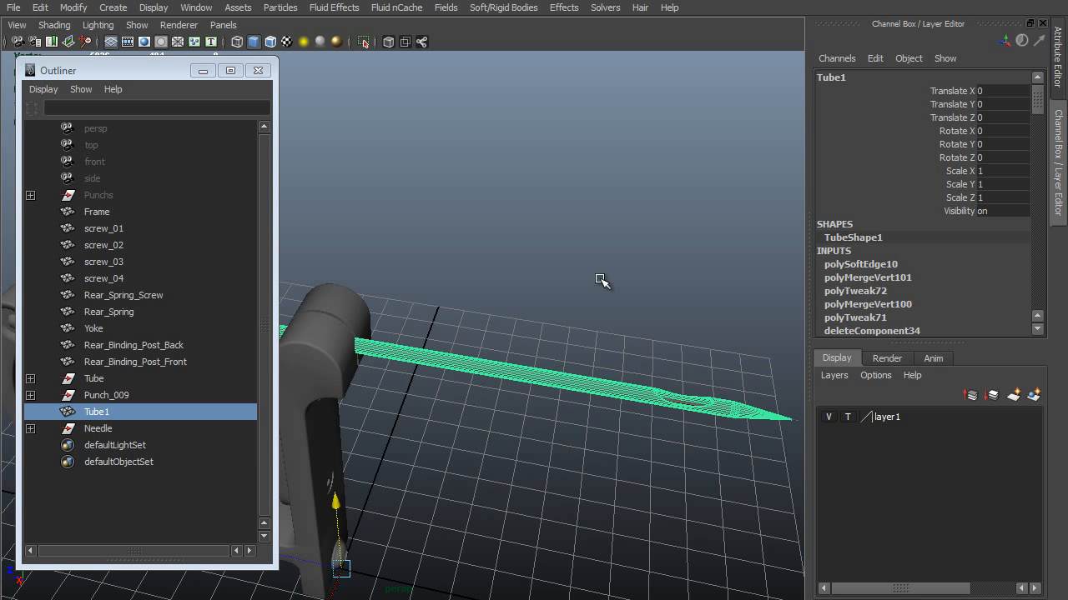
Delete the construction history of the Tube1 mesh
key(space)
click(496, 215)
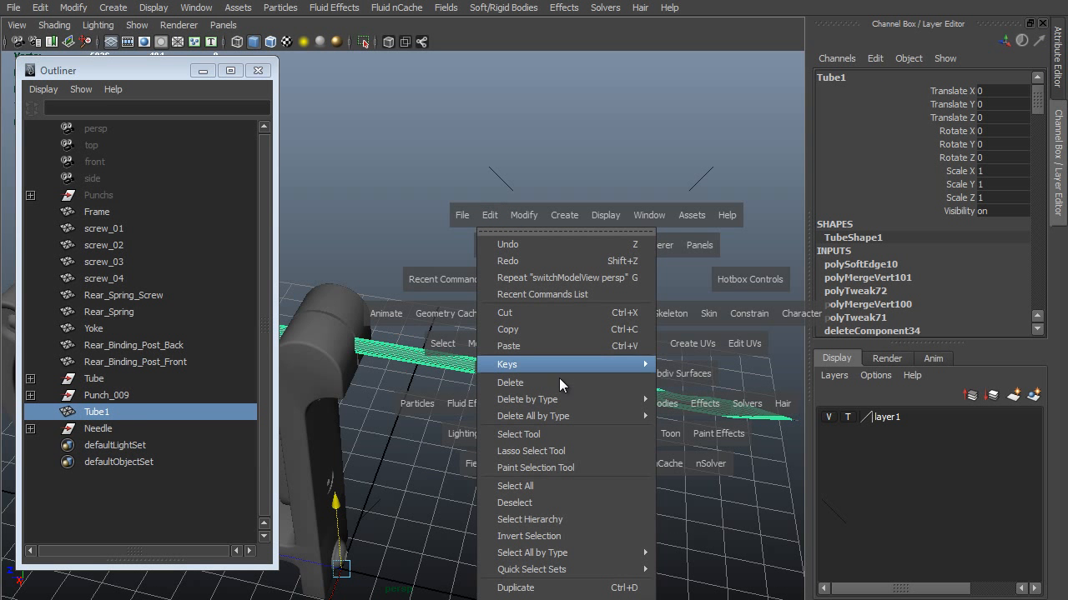
mouse_move(587, 399)
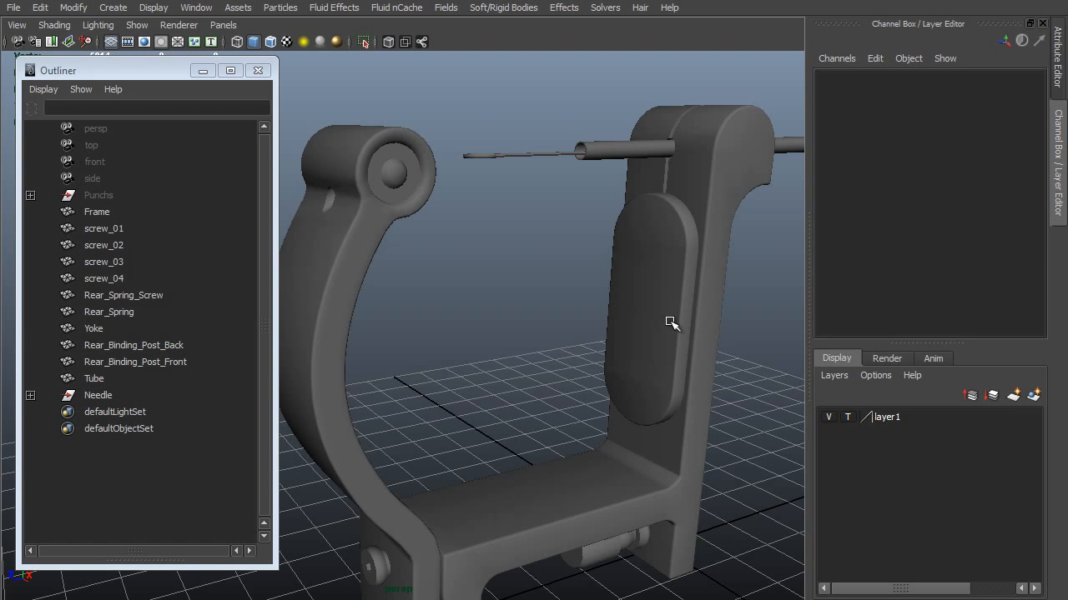
Duplicate the Yoke plate and move the copy along Z to about 3.907, close to the frame's curved arm
click(642, 323)
alt+right_drag(655, 242, 714, 306)
alt+middle_drag(691, 300, 570, 292)
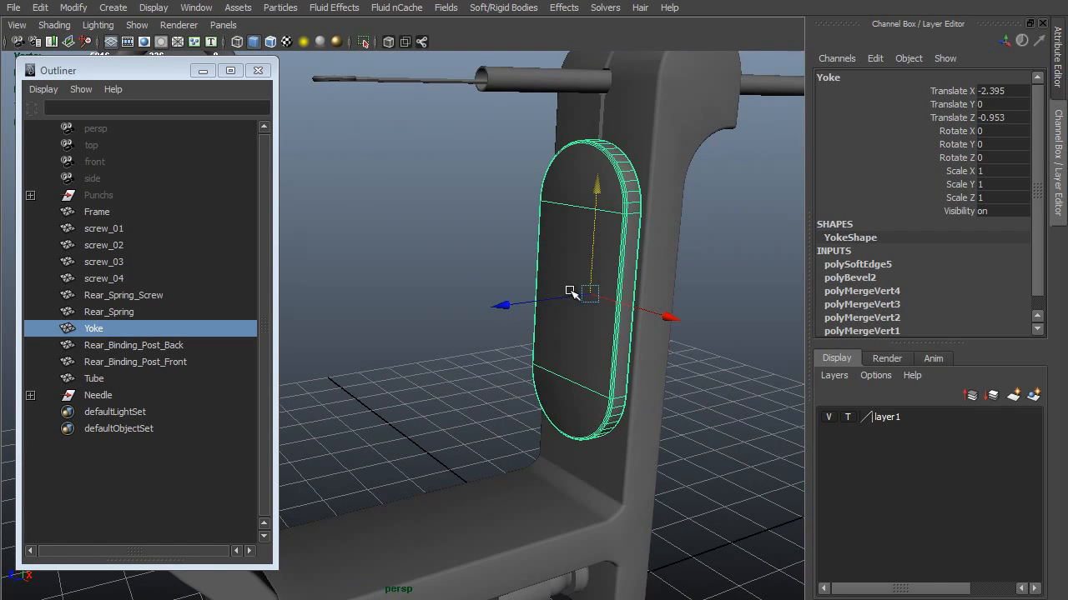
alt+right_drag(570, 292, 652, 341)
alt+drag(652, 342, 639, 350)
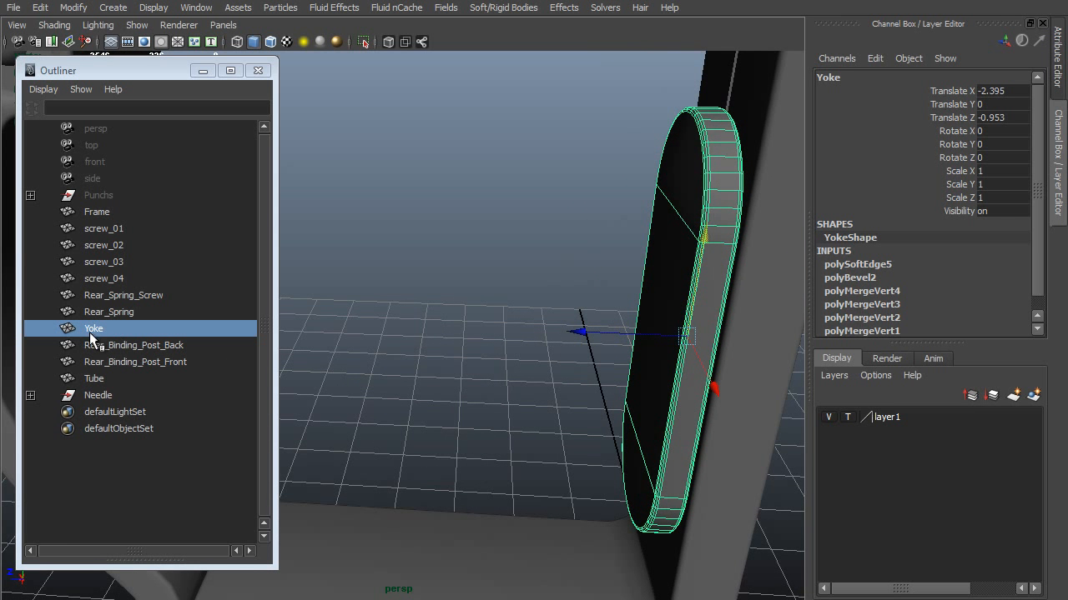
key(ctrl+d)
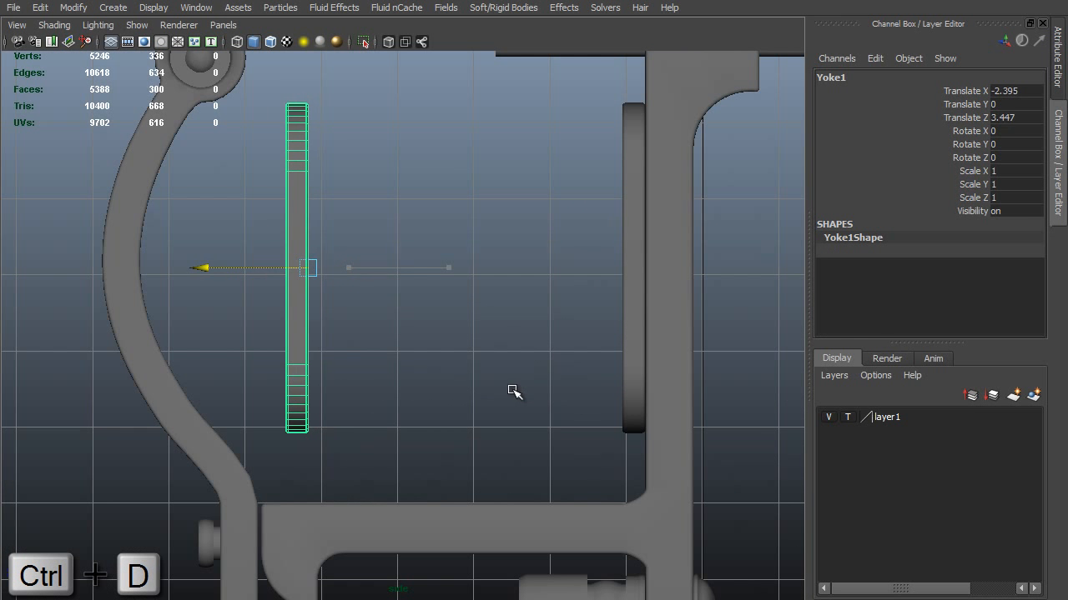
middle_drag(512, 388, 471, 390)
alt+right_drag(336, 352, 469, 351)
key(space)
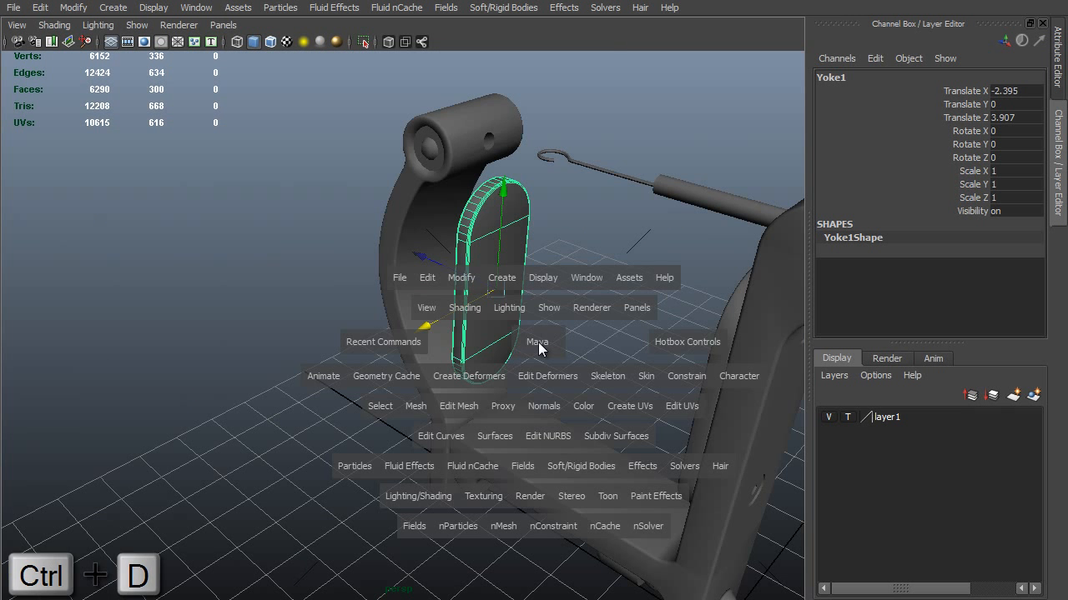
Delete the bevel edges along the front and back faces of the duplicated yoke plate, selecting them in the side view
drag(538, 348, 588, 348)
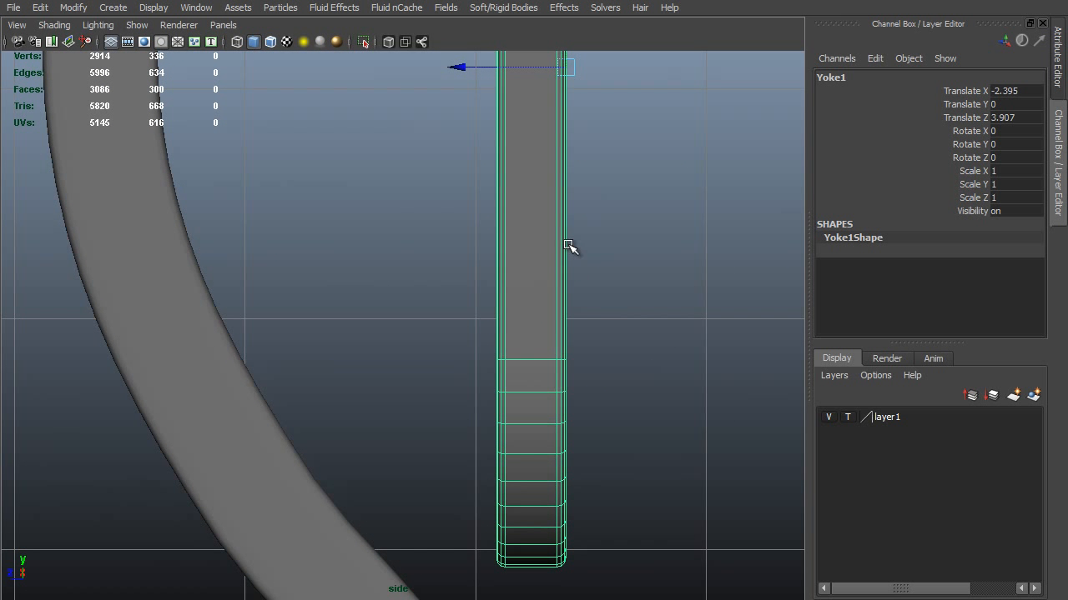
alt+right_drag(577, 191, 586, 192)
alt+middle_drag(582, 207, 569, 300)
alt+right_drag(619, 284, 562, 252)
alt+middle_drag(535, 196, 579, 238)
alt+right_drag(563, 256, 585, 273)
alt+middle_drag(605, 301, 613, 309)
key(F10)
alt+right_drag(627, 288, 605, 263)
alt+middle_drag(605, 264, 582, 291)
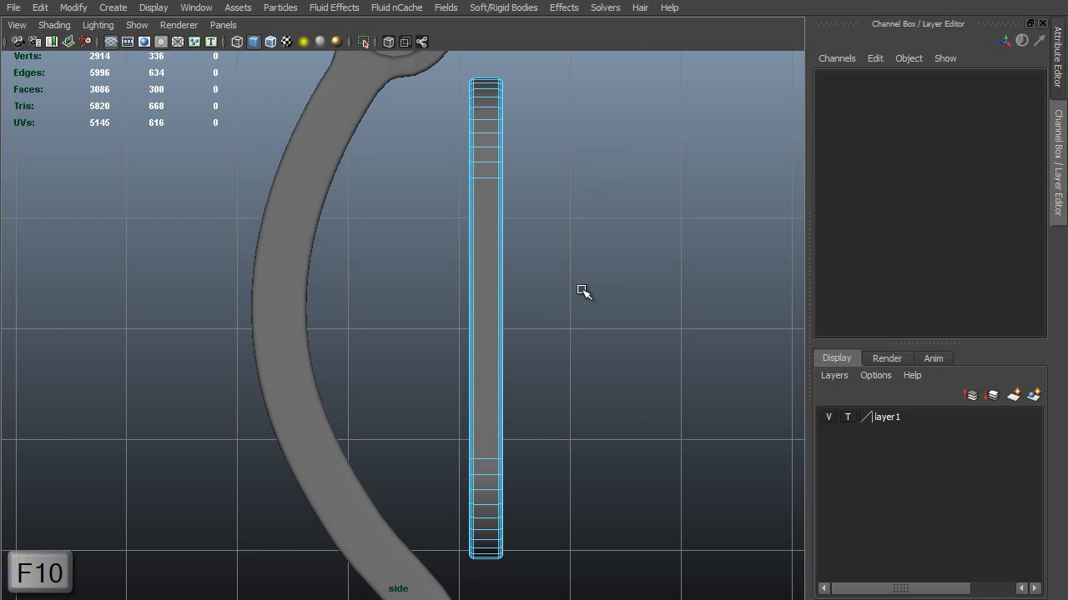
drag(528, 207, 499, 592)
drag(499, 592, 499, 592)
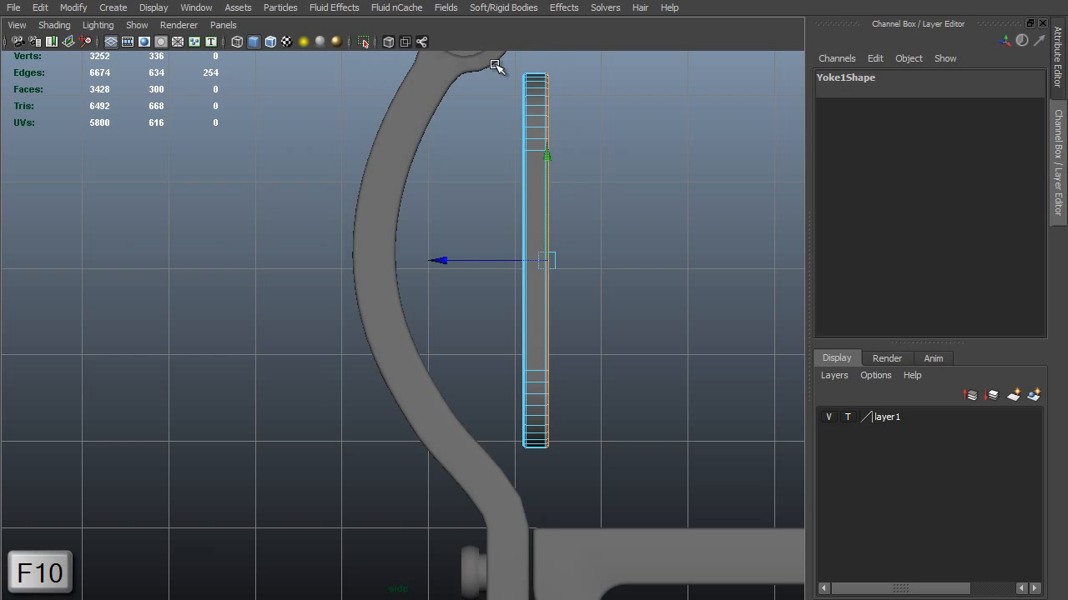
drag(502, 71, 522, 484)
drag(522, 484, 522, 484)
key(Delete)
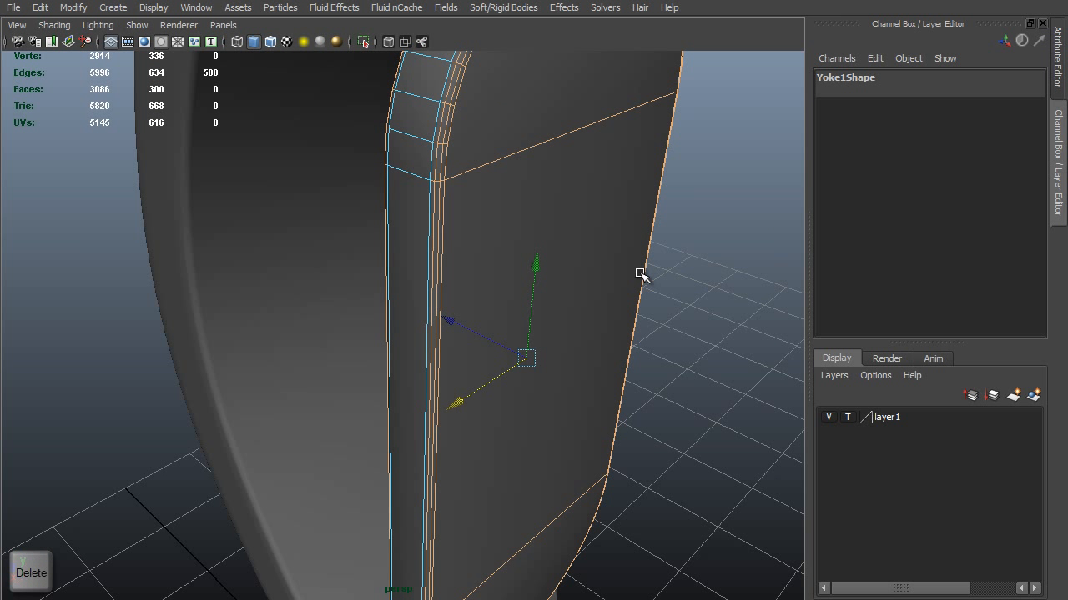
Select the front and back rim edges of the duplicated plate for an edge operation, leaving out the edges across its thickness
key(space)
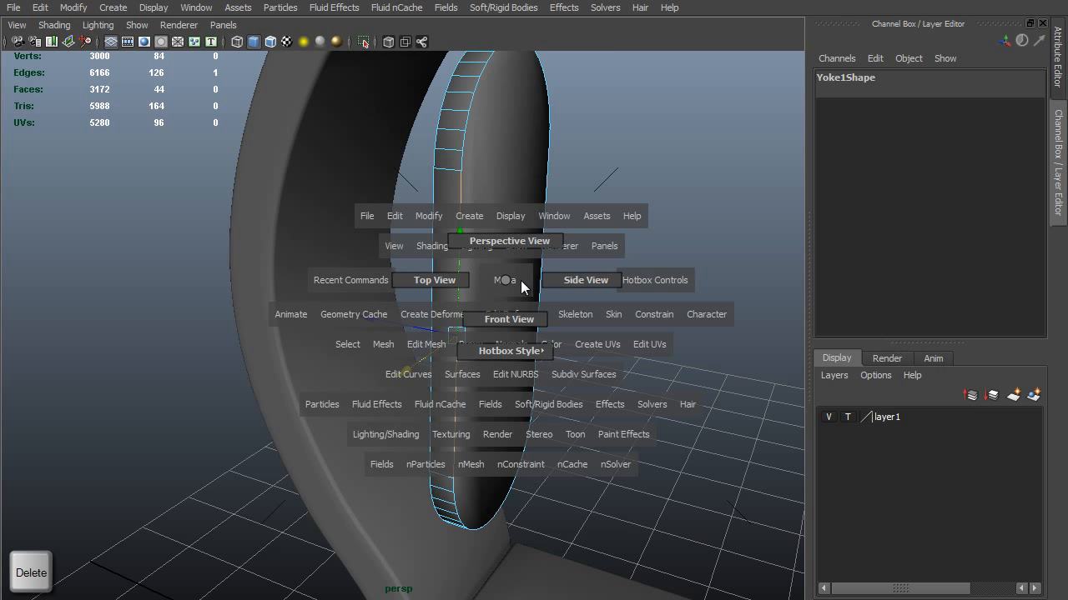
click(564, 280)
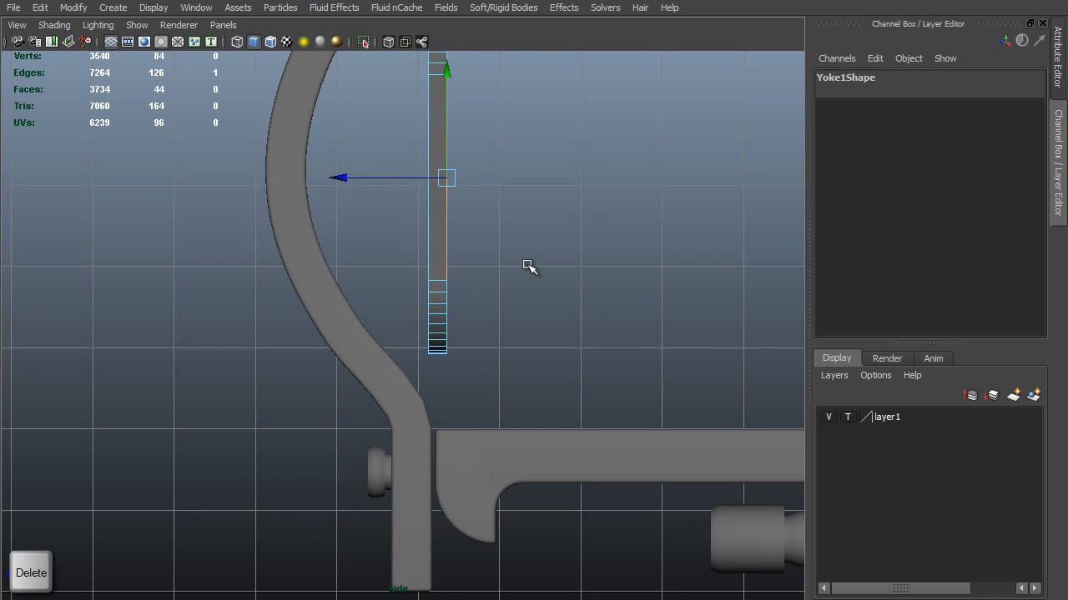
alt+middle_drag(528, 265, 562, 340)
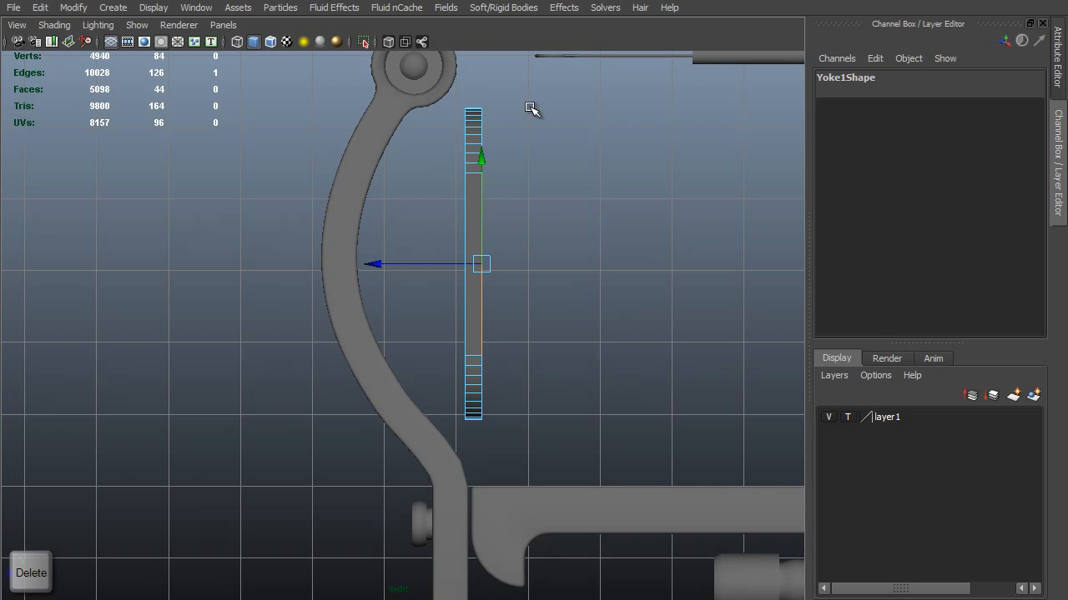
click(525, 102)
drag(441, 429, 524, 167)
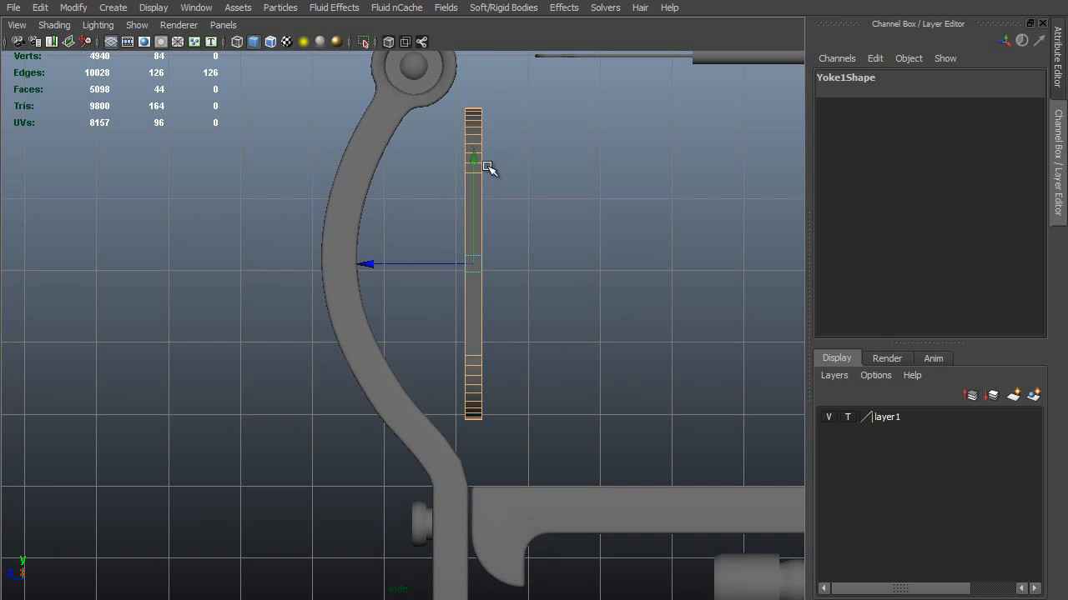
drag(472, 97, 473, 437)
key(space)
click(504, 287)
shift+right_click(469, 250)
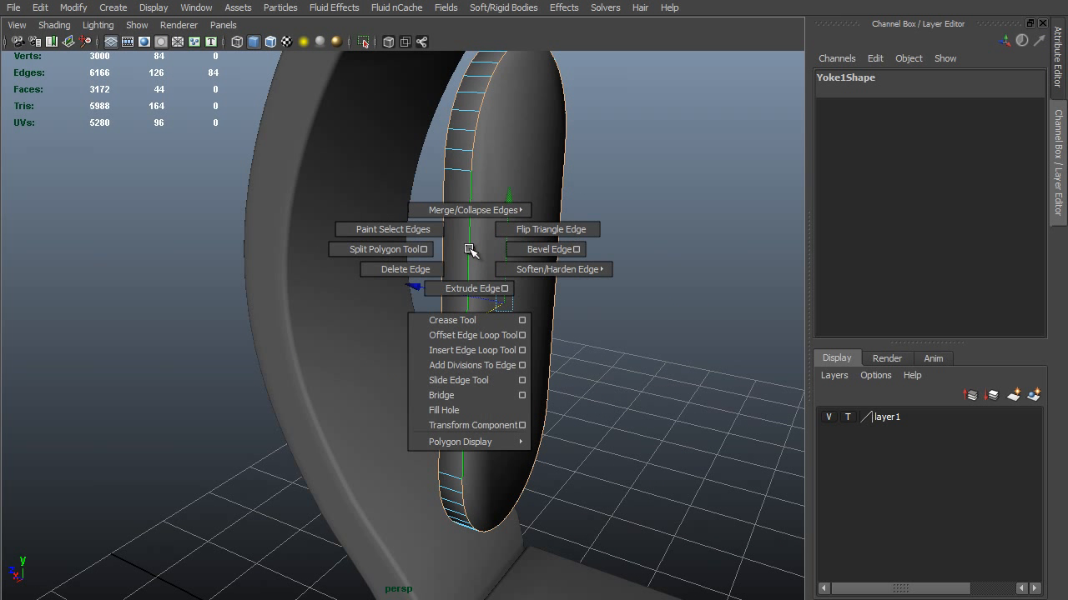
Harden the selected edges of the thin rounded plate beside the rear spring and return to object mode with nothing selected
shift+right_drag(469, 250, 581, 293)
key(F8)
click(617, 296)
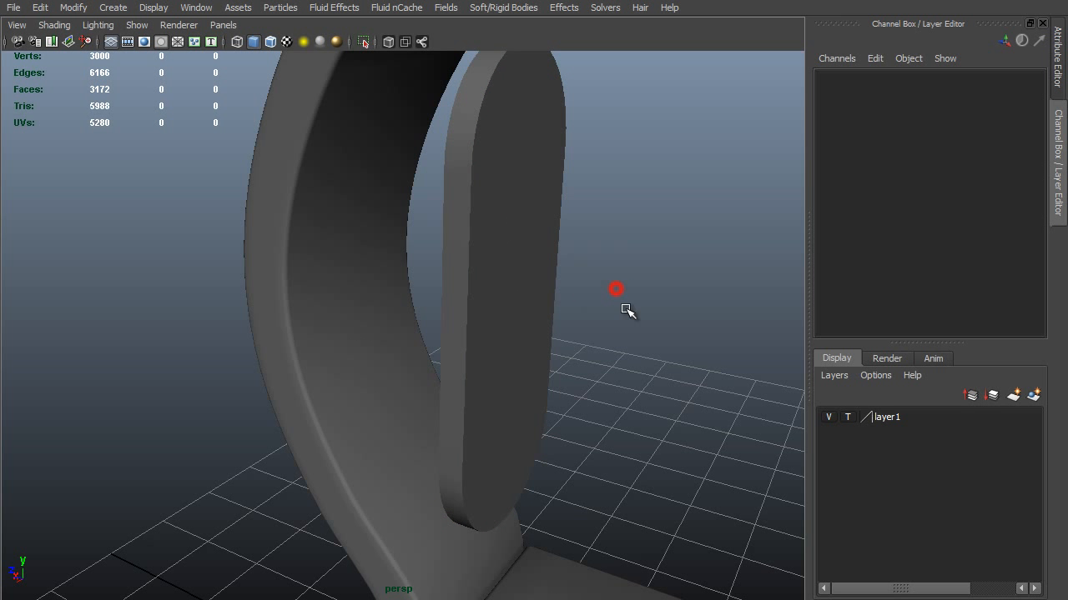
Select the rounded plate Yoke1 and thin it by setting its Scale Z to 0.15
alt+drag(624, 310, 483, 246)
click(484, 246)
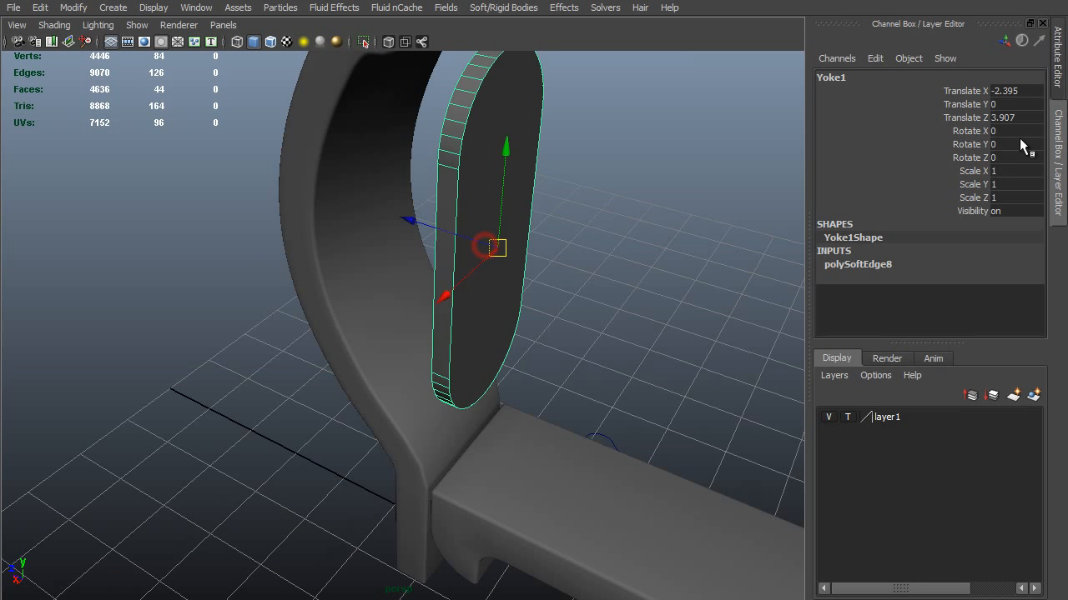
click(976, 198)
middle_drag(614, 162, 844, 236)
alt+drag(720, 198, 717, 197)
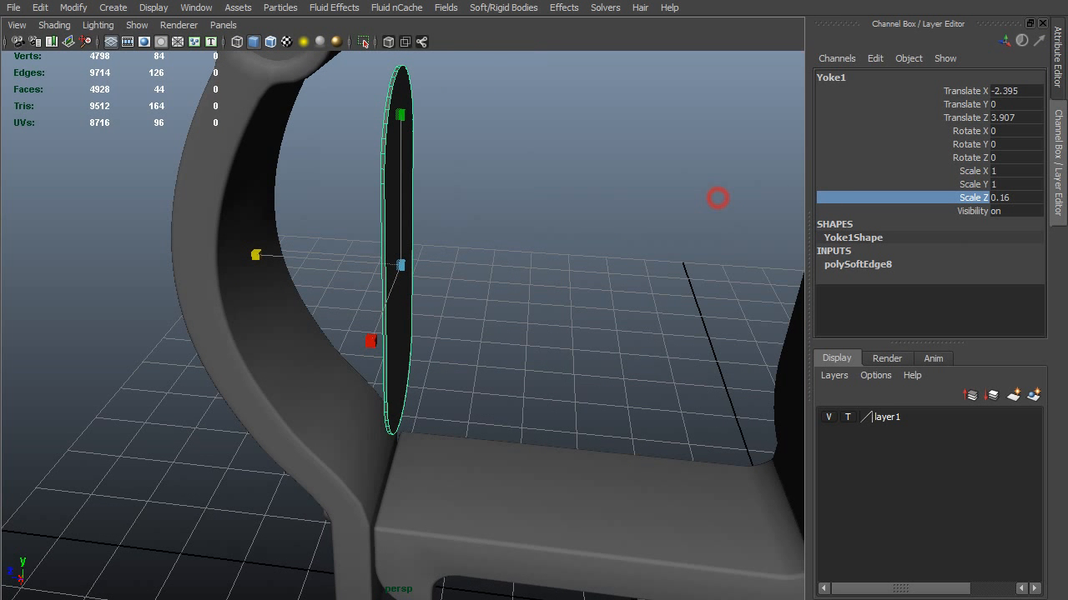
click(1028, 197)
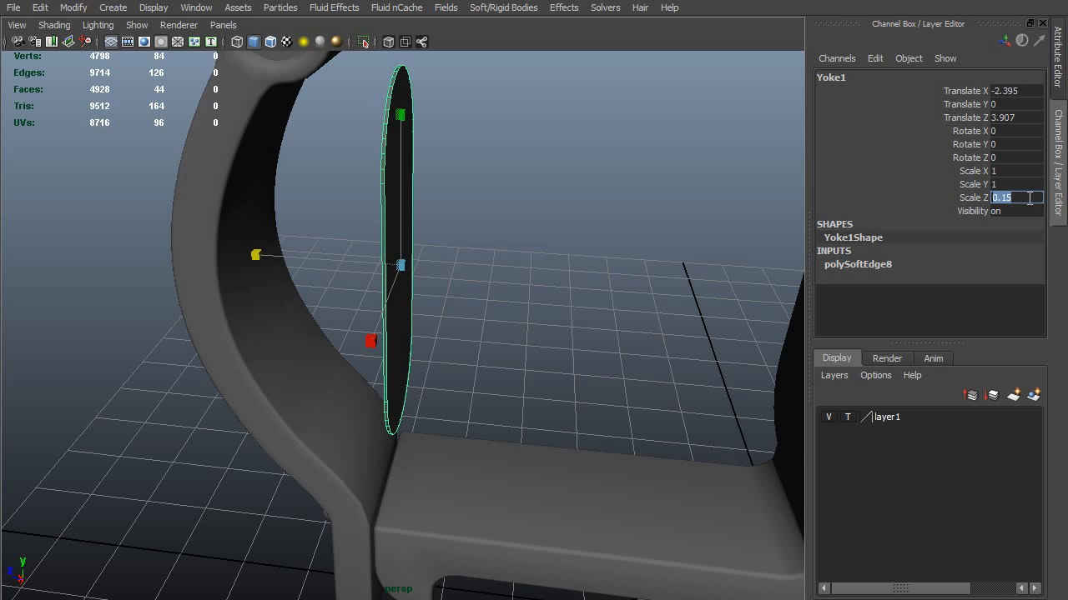
In the side view, move the plate into the gap between rear spring and frame, to about Translate Y -2.338 and Z 4.083
scroll(495, 206, down, 2)
alt+drag(496, 206, 534, 200)
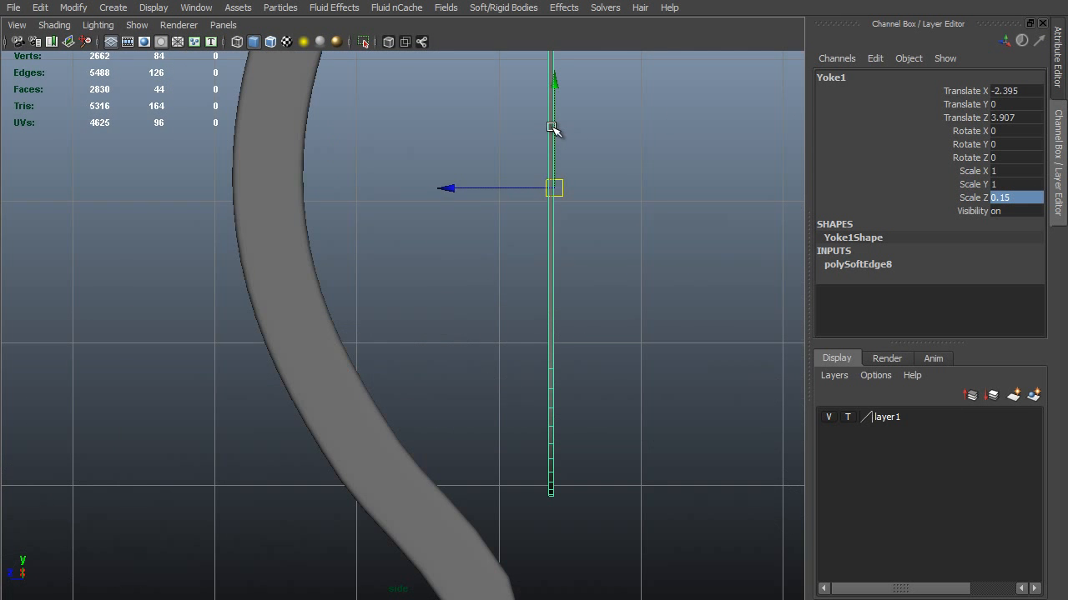
click(552, 129)
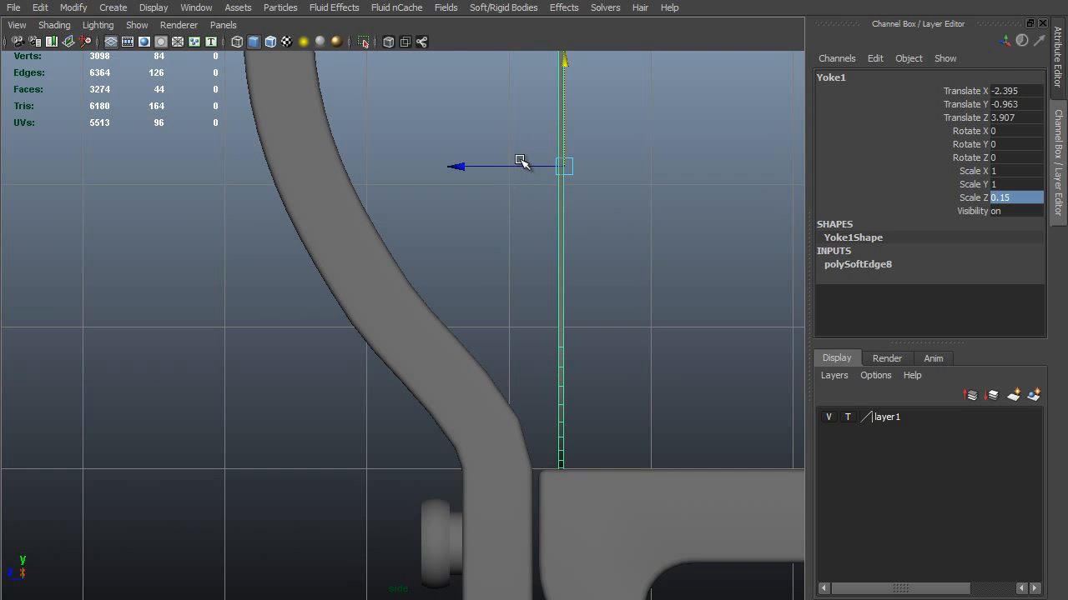
click(522, 170)
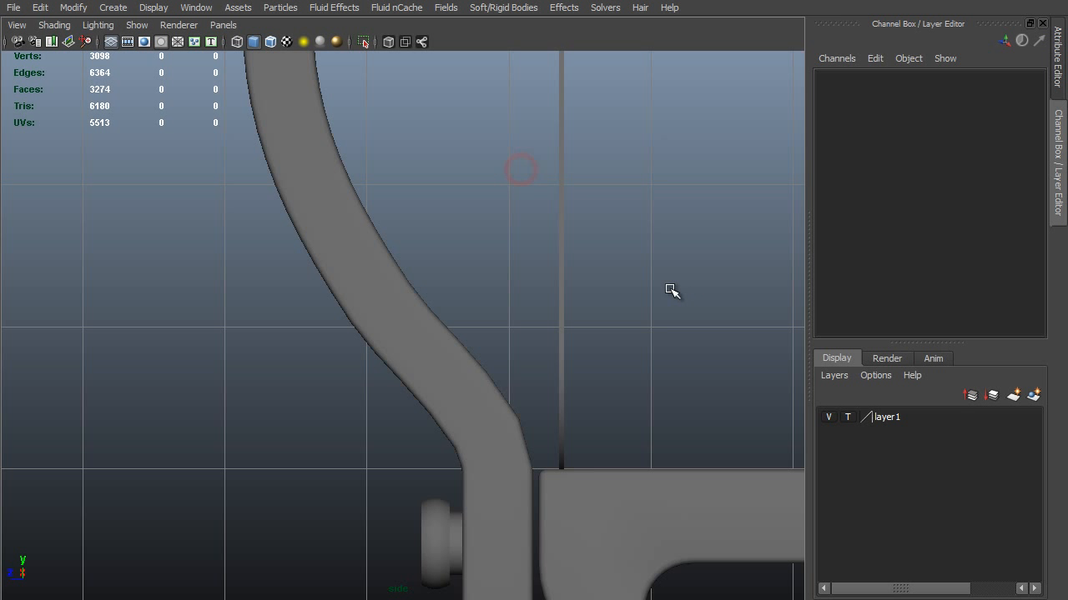
click(559, 178)
click(525, 169)
alt+right_drag(700, 342, 663, 355)
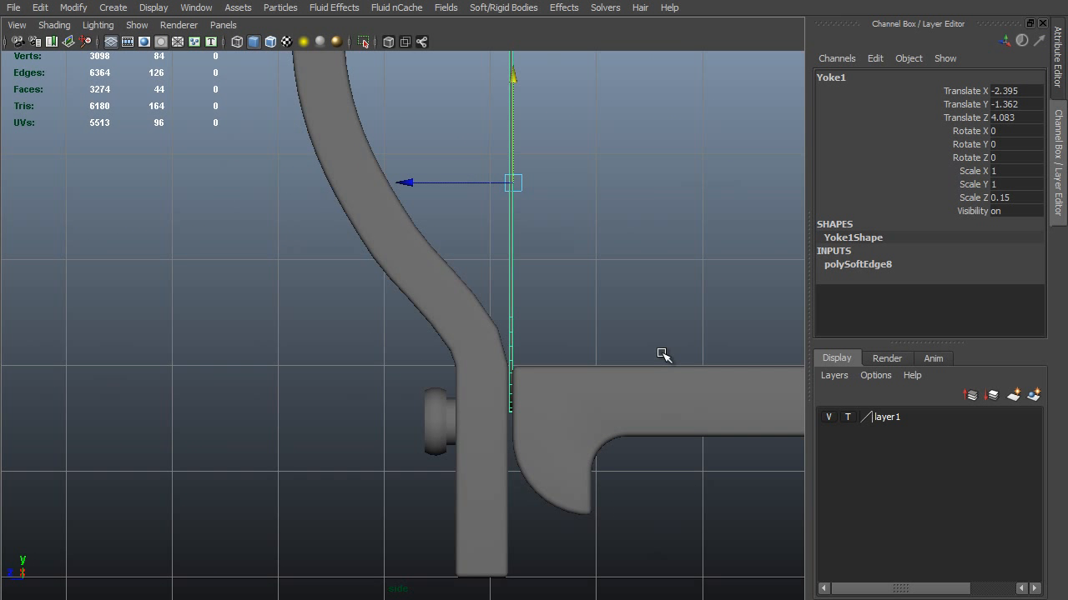
middle_click(549, 130)
middle_drag(550, 130, 558, 231)
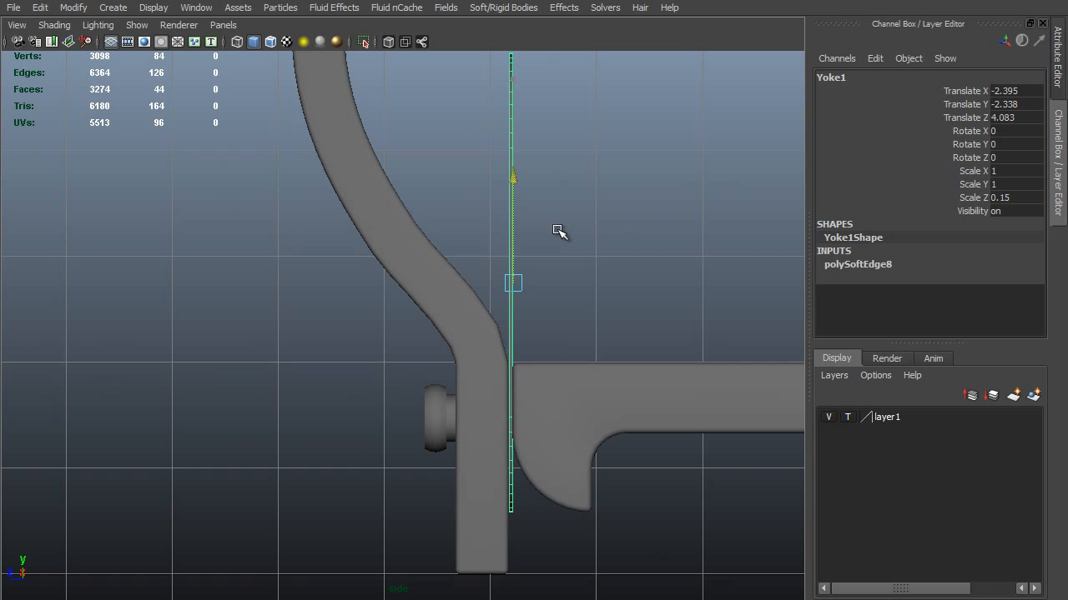
Fine-tune the plate's position against the frame edge in wireframe, to Translate Z 4.086
scroll(558, 229, up, 2)
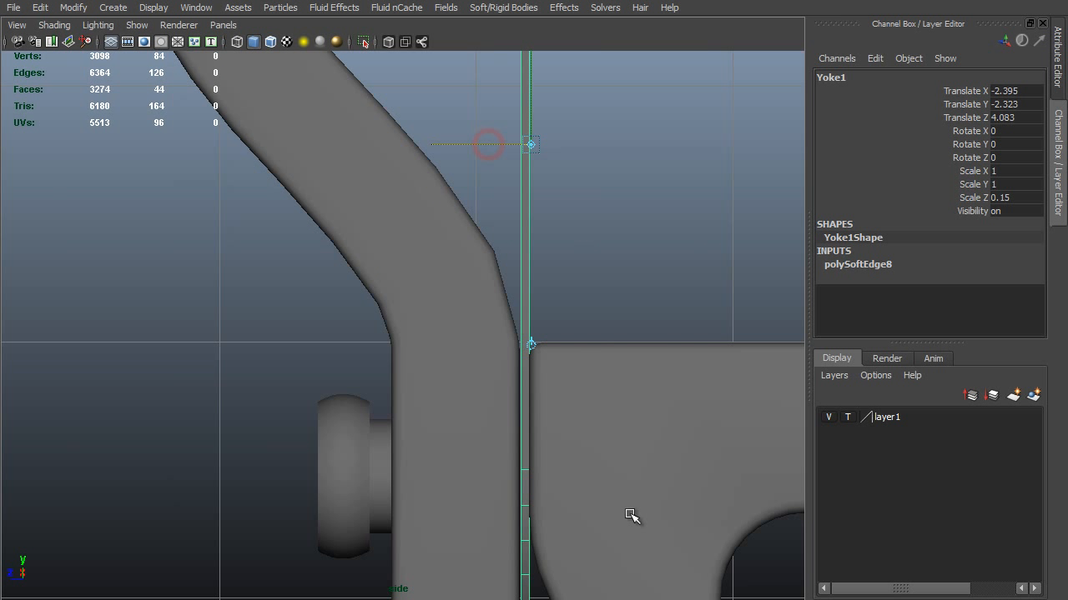
scroll(680, 246, up, 3)
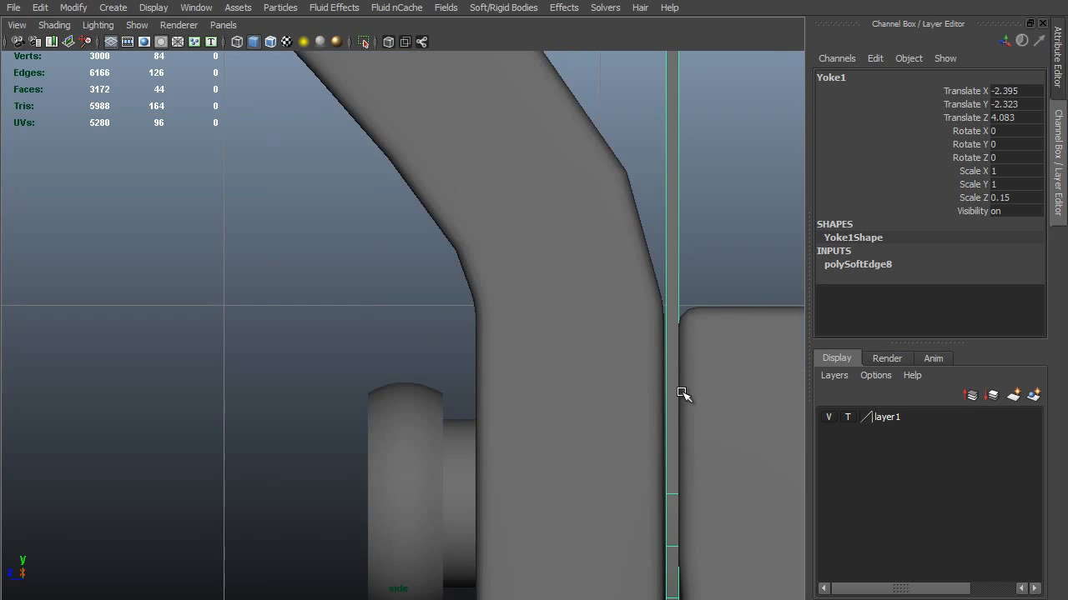
key(4)
alt+middle_drag(626, 315, 479, 278)
alt+right_drag(478, 279, 573, 397)
alt+middle_drag(574, 397, 511, 300)
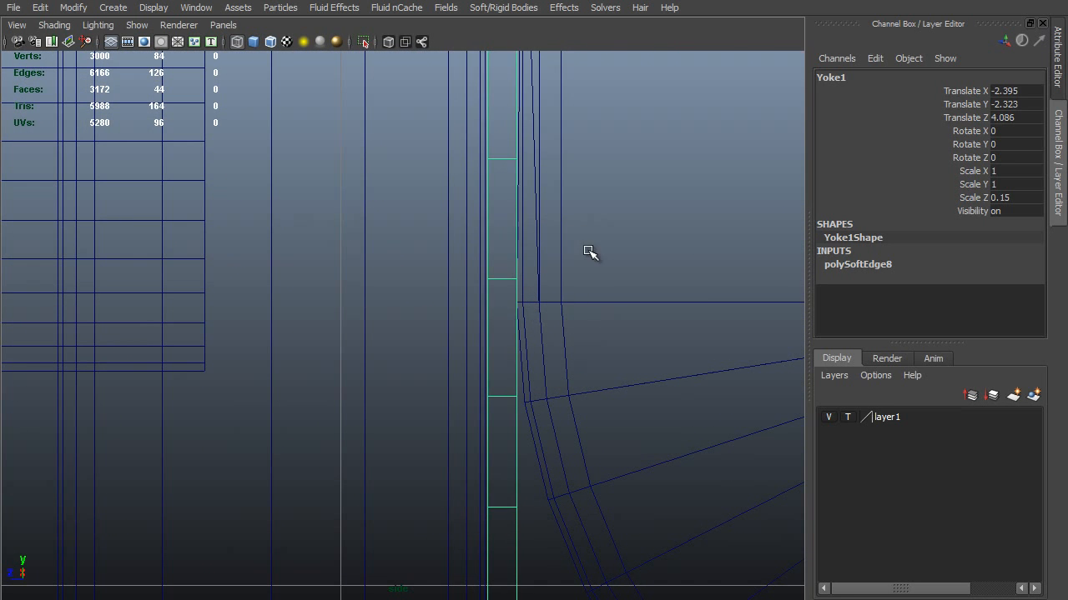
alt+middle_drag(575, 233, 574, 326)
alt+right_drag(575, 326, 518, 295)
alt+middle_drag(518, 294, 535, 334)
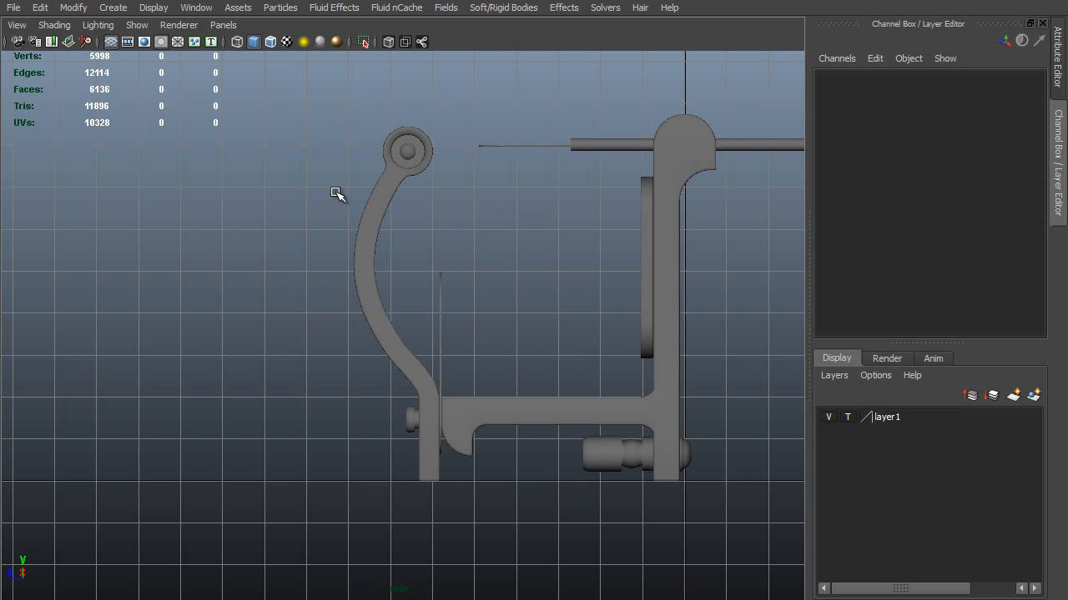
Switch to the photo viewer to examine the tattoo machine reference for the spring and plate arrangement, and return to Maya
key(alt+Tab)
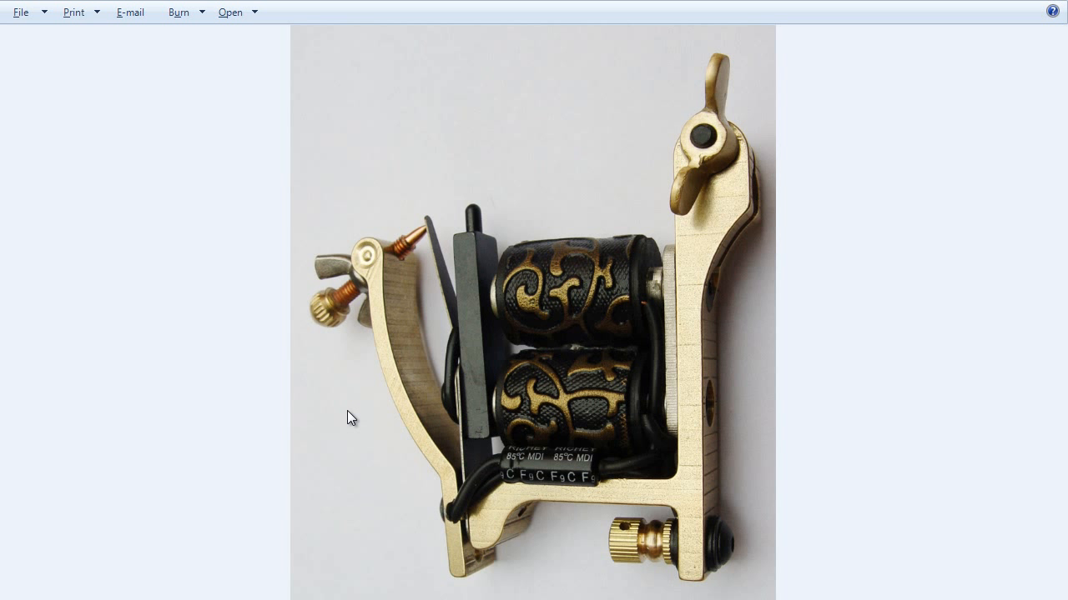
key(alt+Tab)
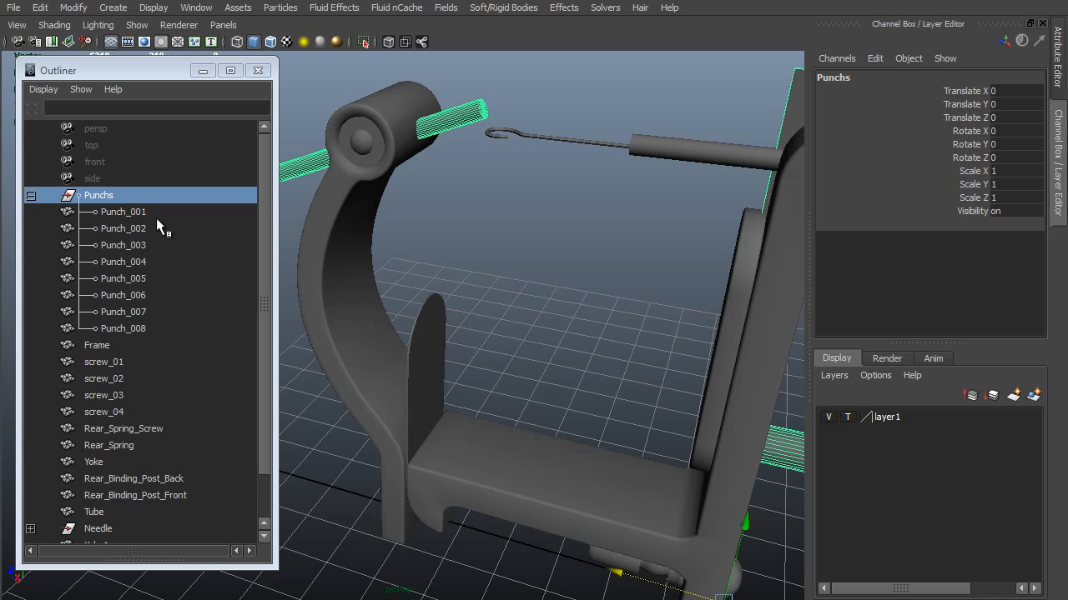
Duplicate Punch_007, take the copy out of the Punchs group and parent it under Rear_Spring
click(139, 329)
click(133, 312)
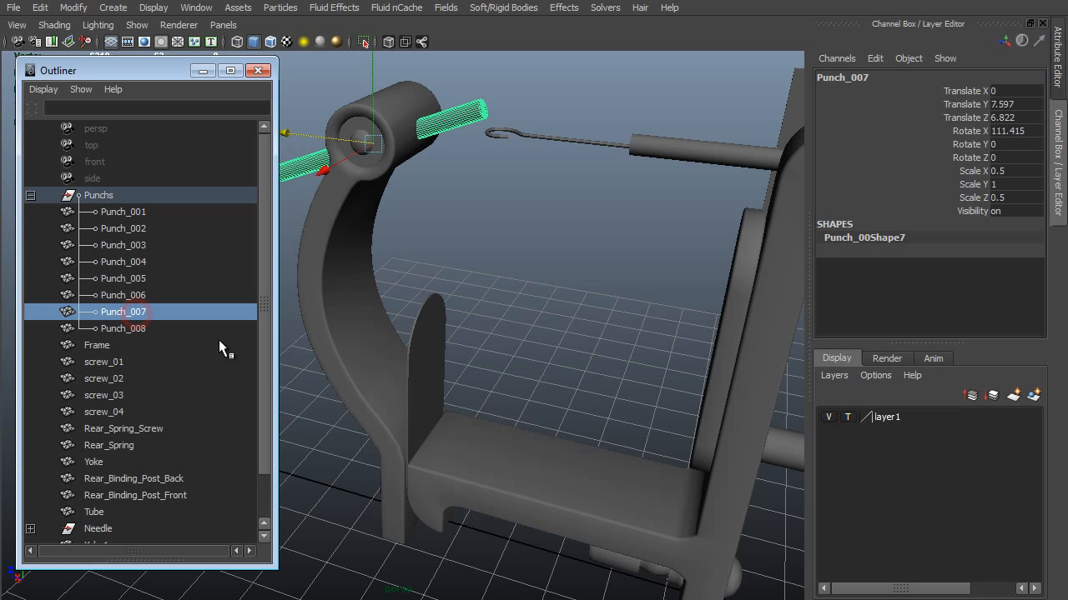
key(ctrl+d)
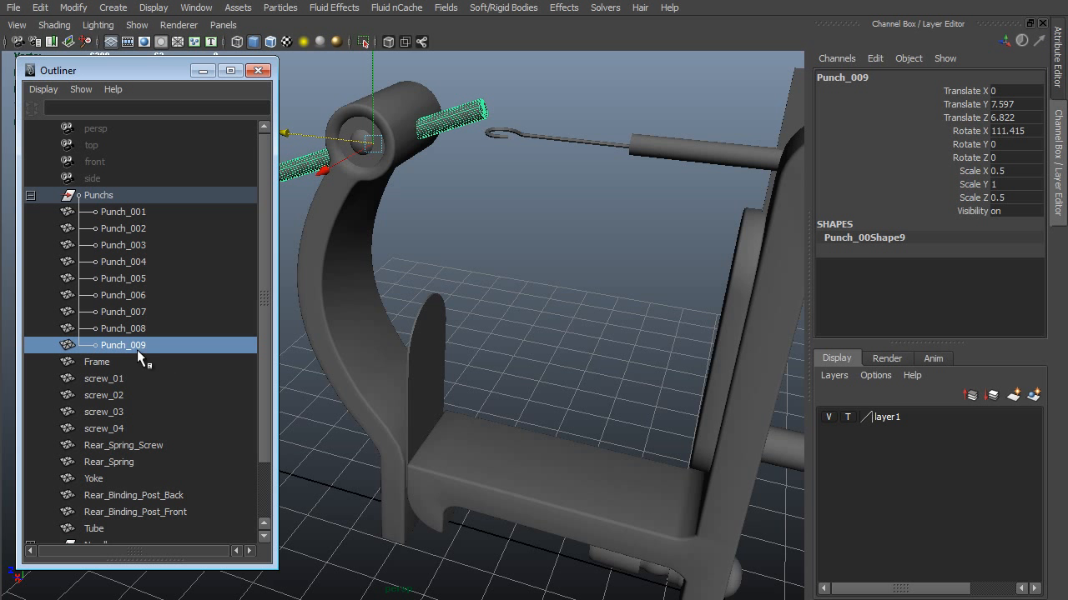
key(shift+p)
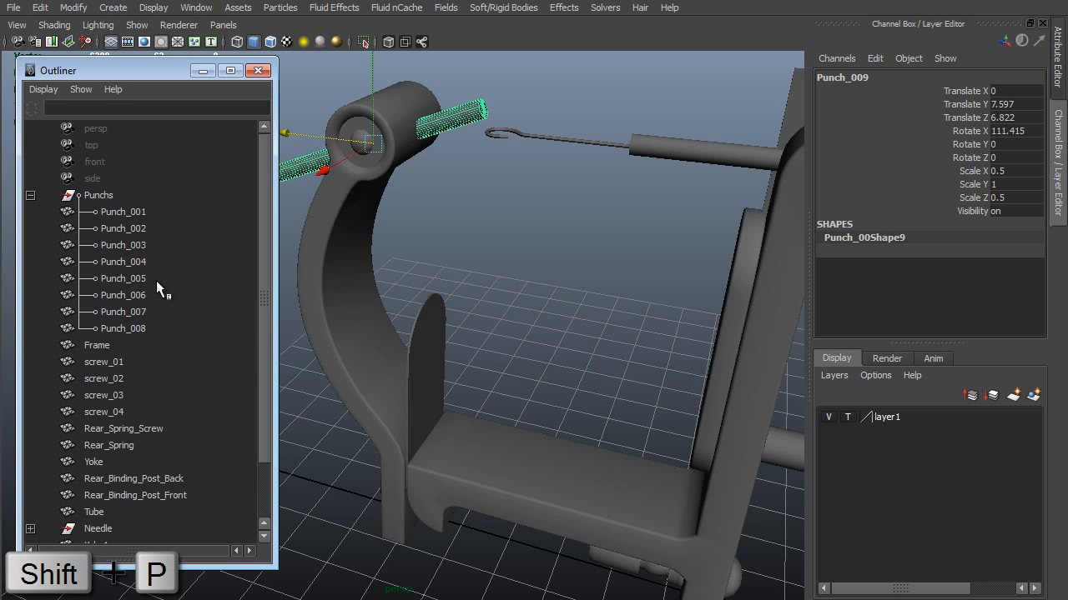
scroll(141, 360, down, 2)
ctrl+click(132, 381)
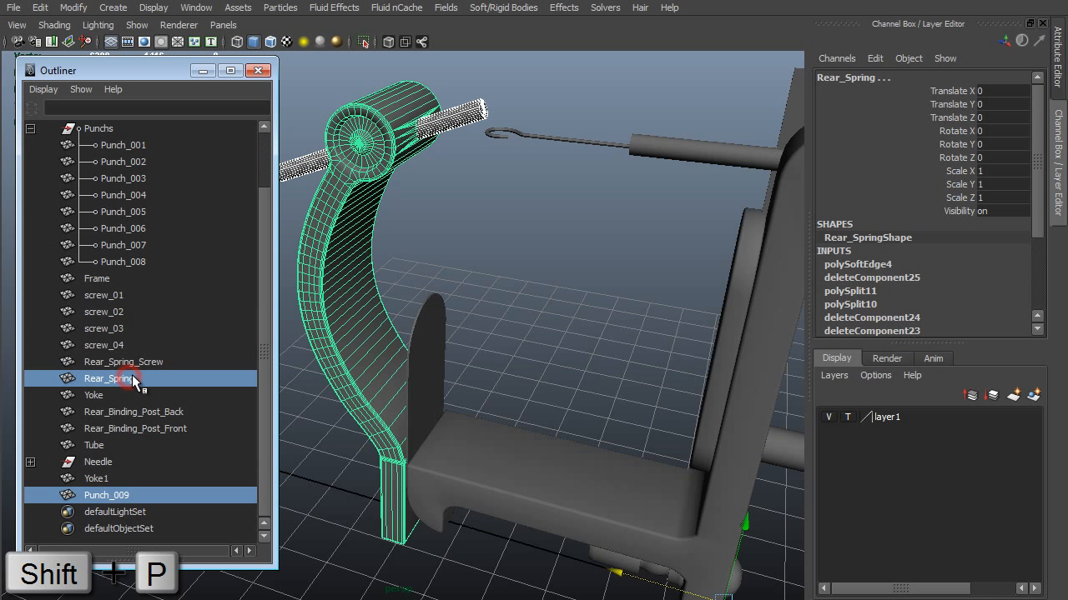
key(p)
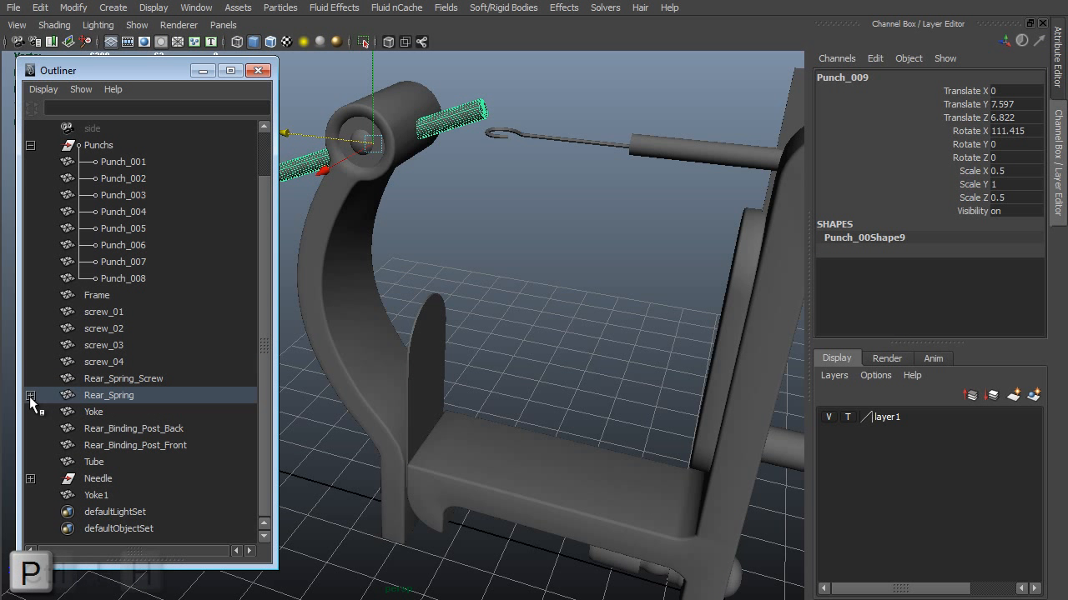
Hide the duplicated punch and the whole Punchs group
key(ctrl+h)
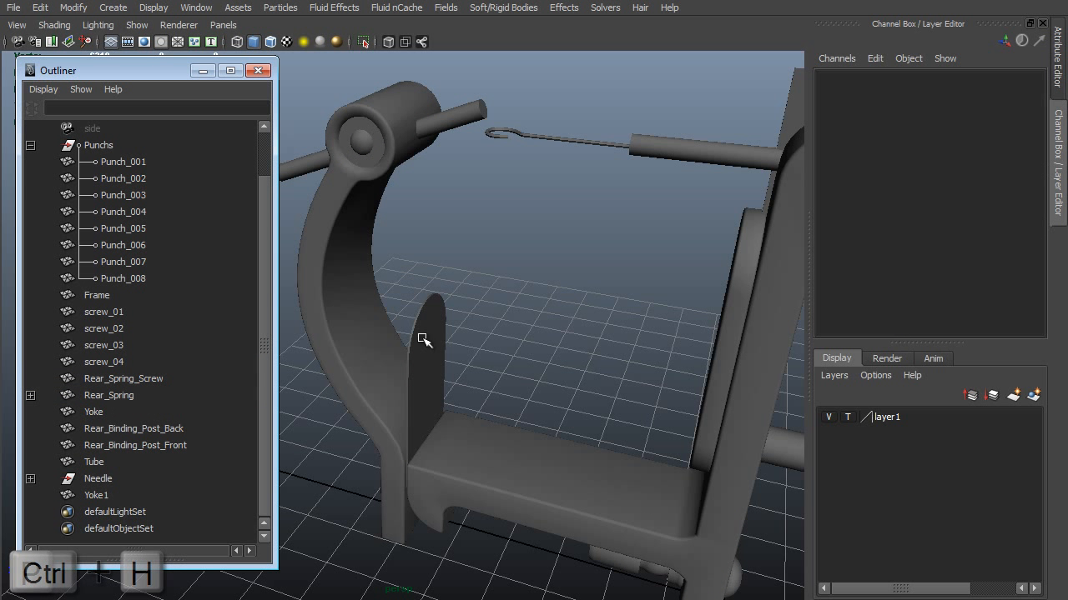
click(30, 145)
click(99, 196)
key(ctrl+h)
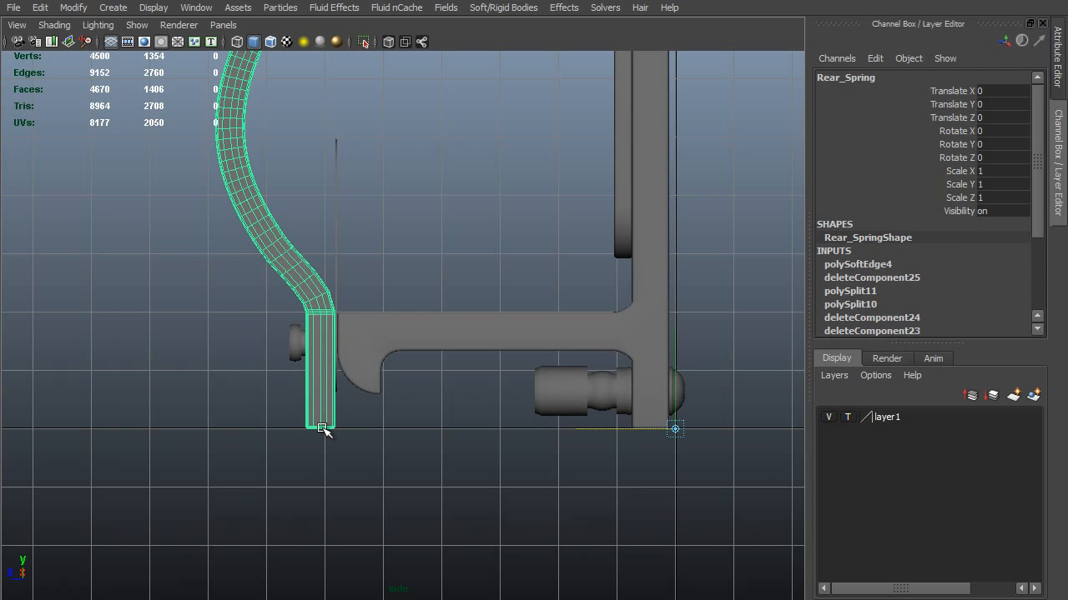
Move the Rear_Spring pivot to the centre of its lower end and parent Rear_Spring_Screw under Rear_Spring
middle_drag(334, 453, 146, 447)
middle_drag(146, 447, 21, 446)
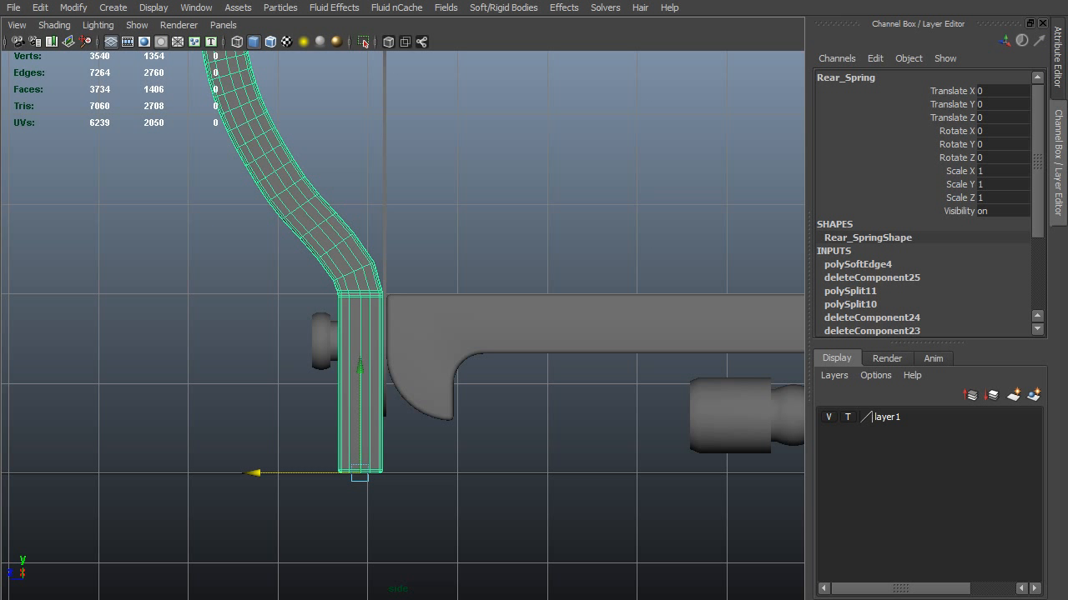
click(151, 309)
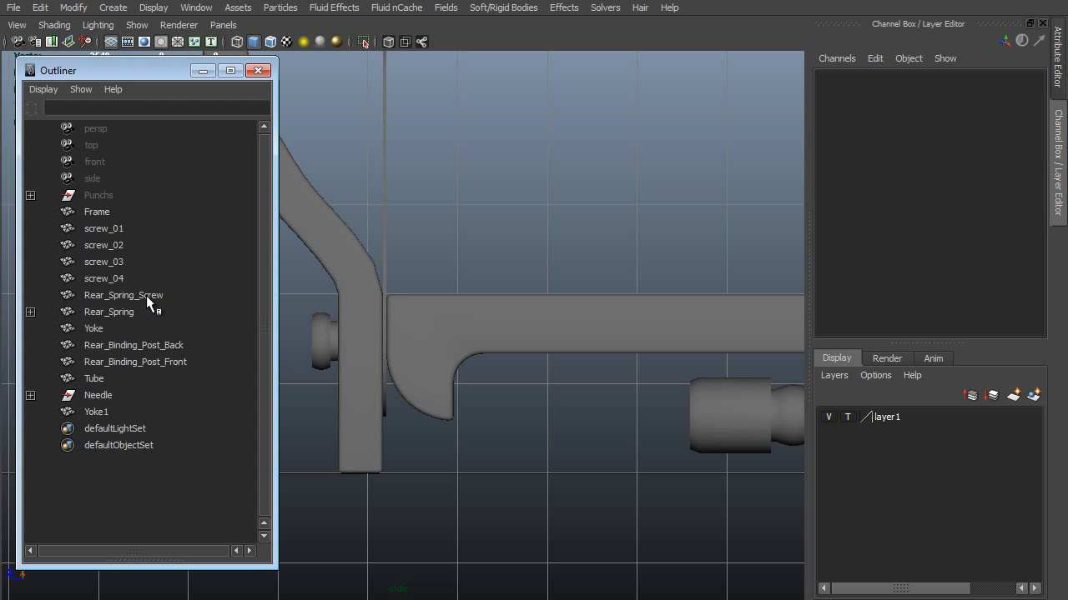
click(146, 296)
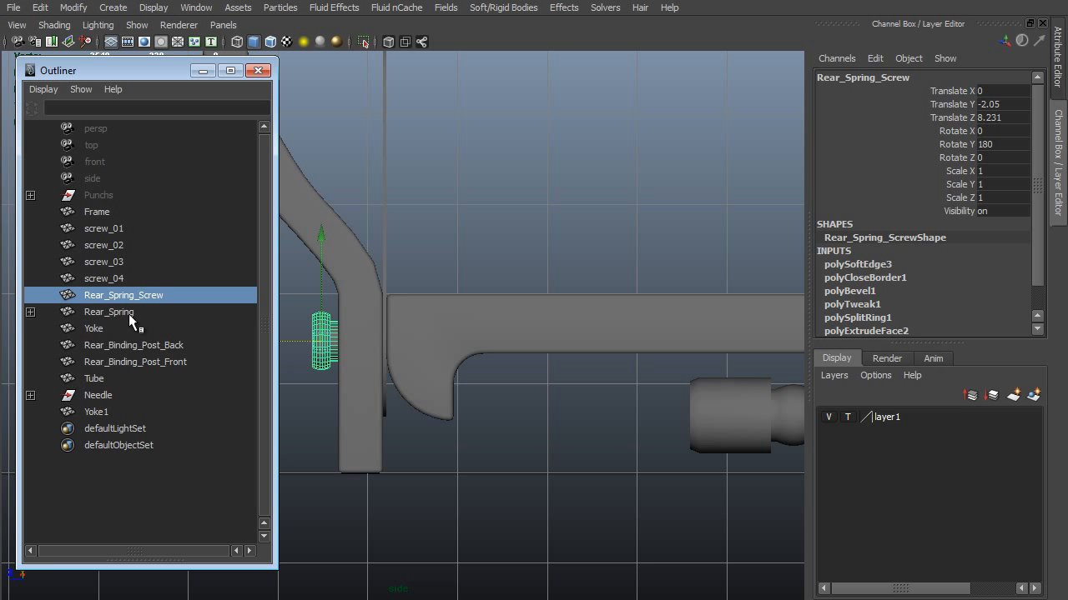
ctrl+click(131, 314)
key(p)
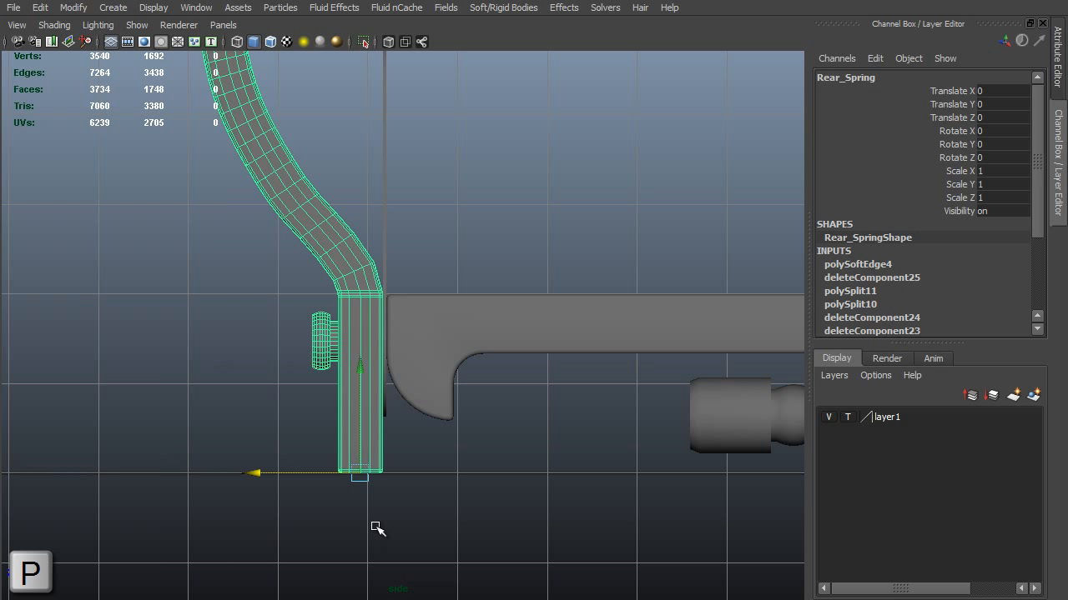
Shift Rear_Spring away from the frame to Translate Z 0.093 and tilt it to Rotate X 4.32
mouse_move(375, 529)
middle_down()
mouse_move(355, 526)
mouse_move(365, 526)
middle_up()
key(e)
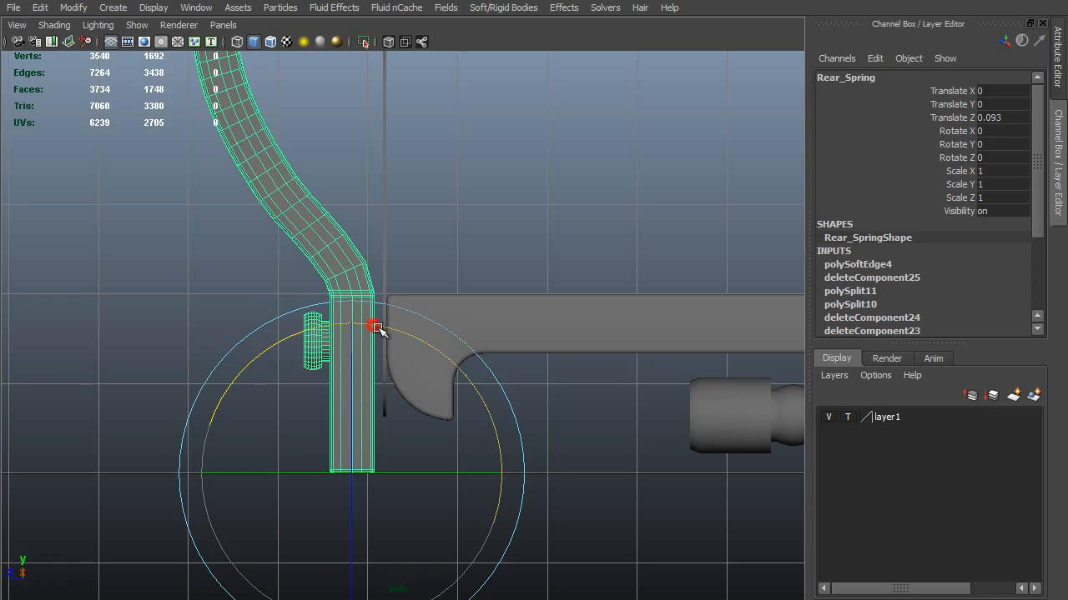
drag(375, 326, 566, 324)
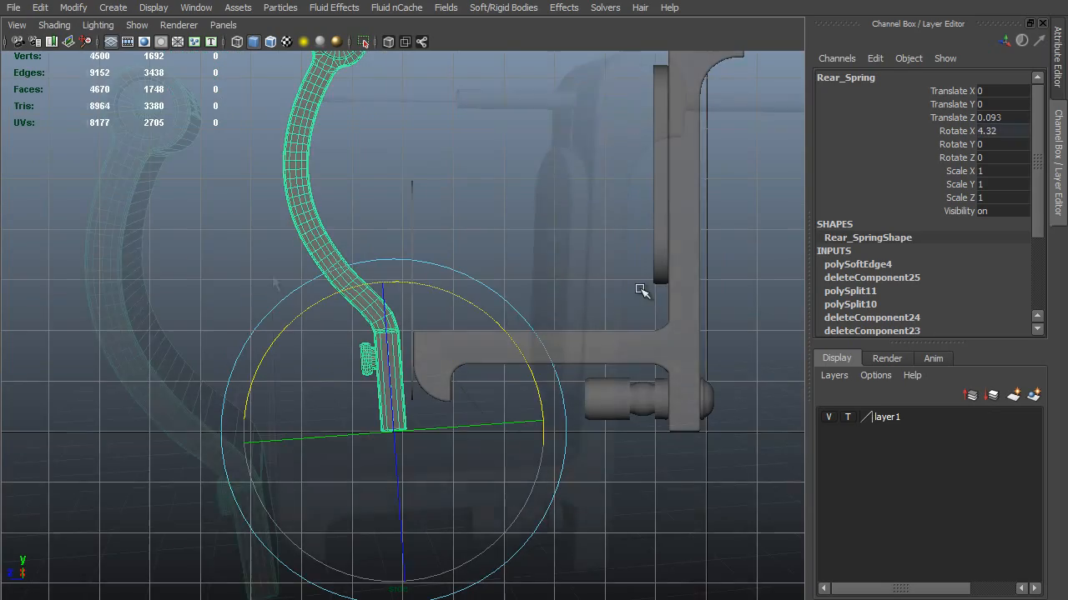
Duplicate the thin rounded plate standing between the rear spring and the frame
alt+drag(639, 291, 341, 279)
click(369, 305)
key(ctrl+d)
key(ctrl+d)
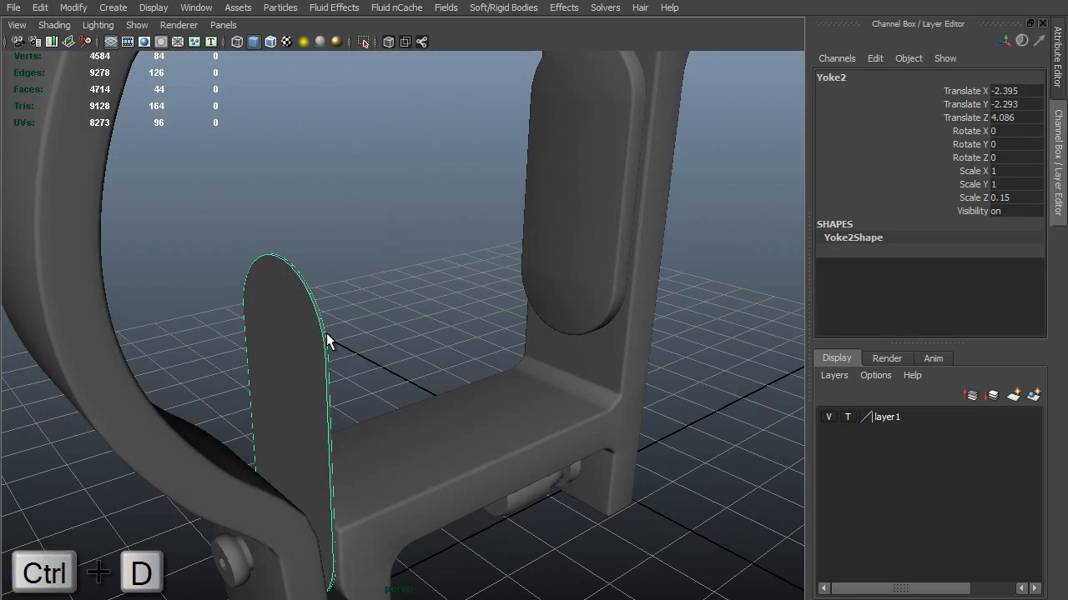
key(w)
alt+drag(299, 406, 243, 453)
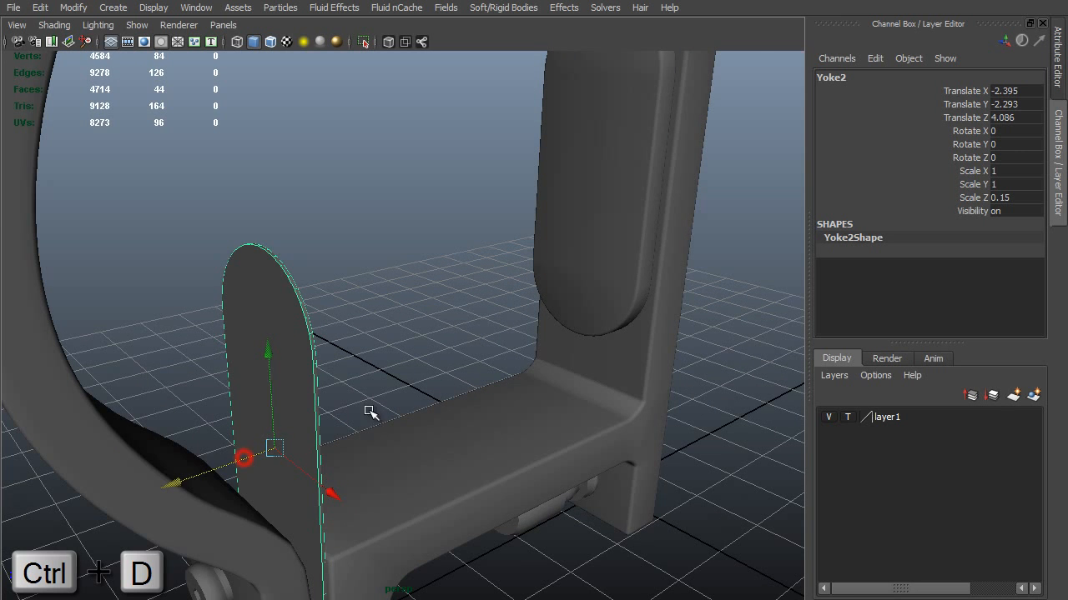
alt+drag(369, 410, 427, 375)
In the side view, vertex-snap the duplicated plate flush against the spring-facing side of the original, at Translate Z 4.12
key(space)
alt+right_drag(312, 315, 729, 505)
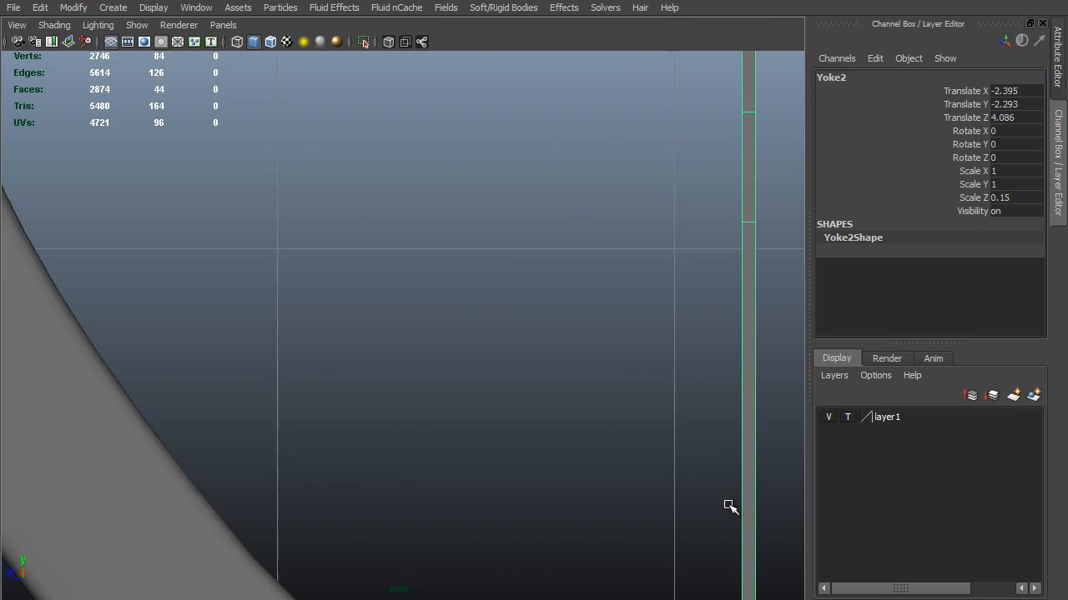
alt+middle_drag(537, 341, 303, 400)
alt+middle_drag(421, 343, 412, 425)
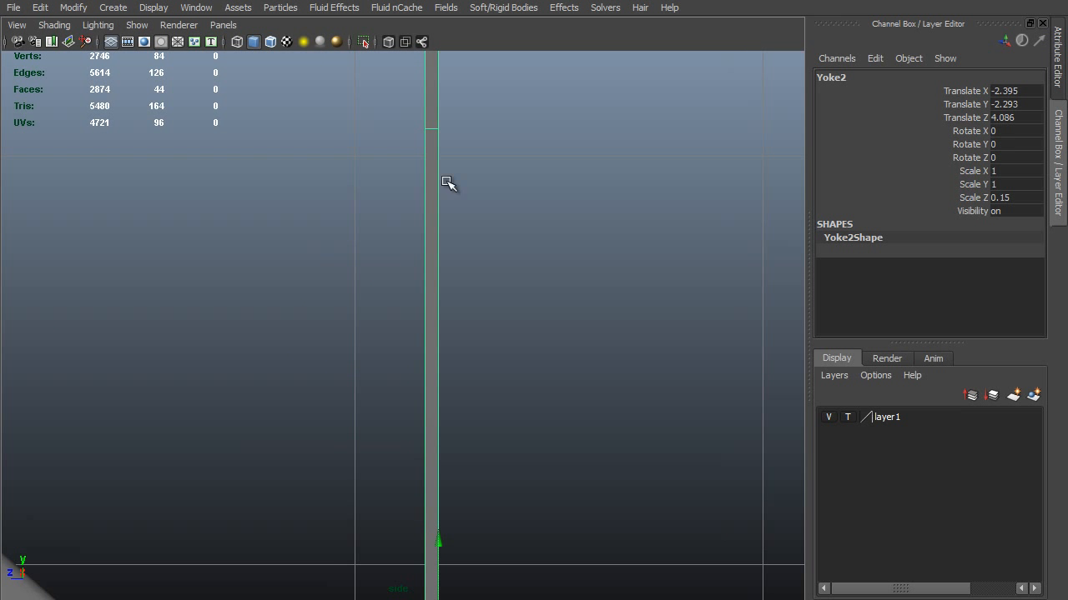
alt+middle_drag(445, 181, 438, 348)
key(v)
middle_drag(413, 294, 429, 342)
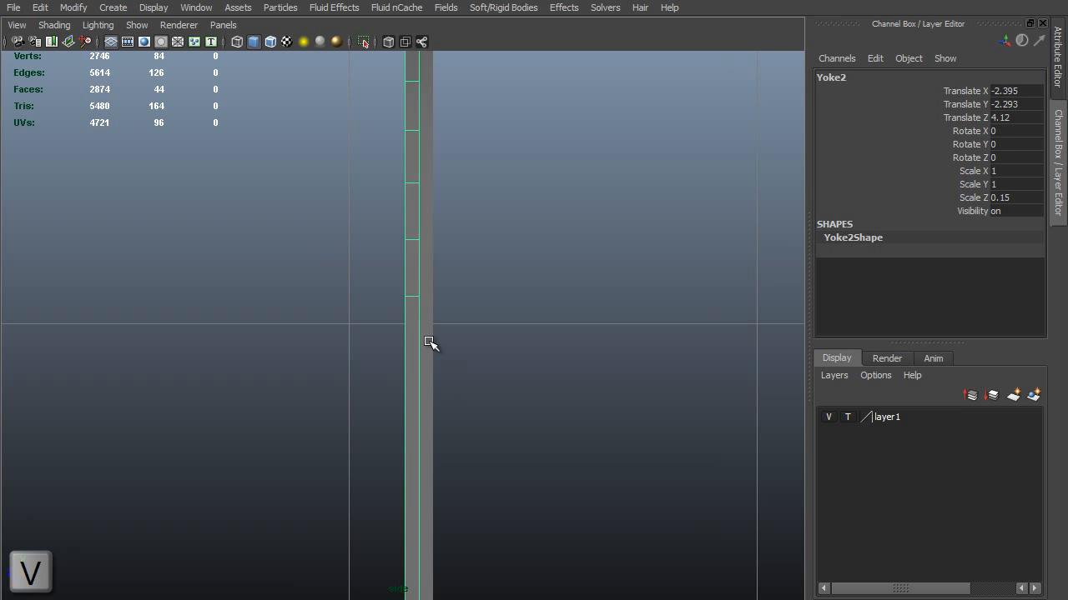
Raise the duplicated plate to Translate Y 0.228 so it only overlaps the rounded upper end of the original
alt+right_drag(507, 407, 465, 382)
middle_drag(409, 452, 502, 181)
key(space)
key(space)
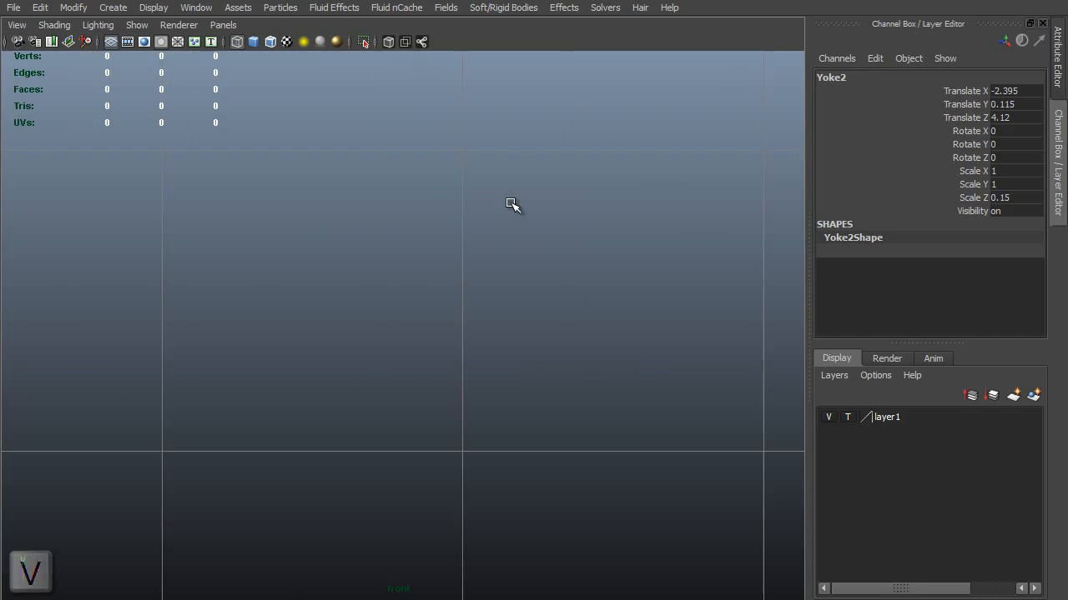
alt+right_drag(603, 383, 536, 348)
alt+middle_drag(364, 250, 581, 311)
middle_drag(581, 311, 581, 301)
key(space)
drag(582, 302, 457, 272)
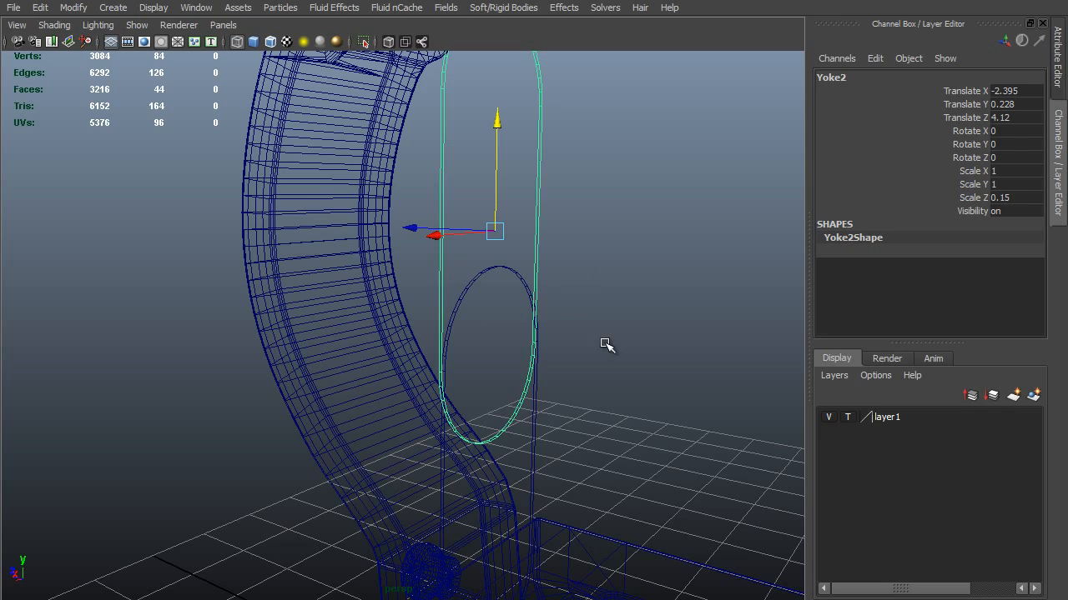
Move the duplicated plate sideways to Translate X 0.712 so both of its flat faces are accessible, and show the model shaded
alt+drag(549, 312, 467, 264)
alt+drag(469, 217, 460, 267)
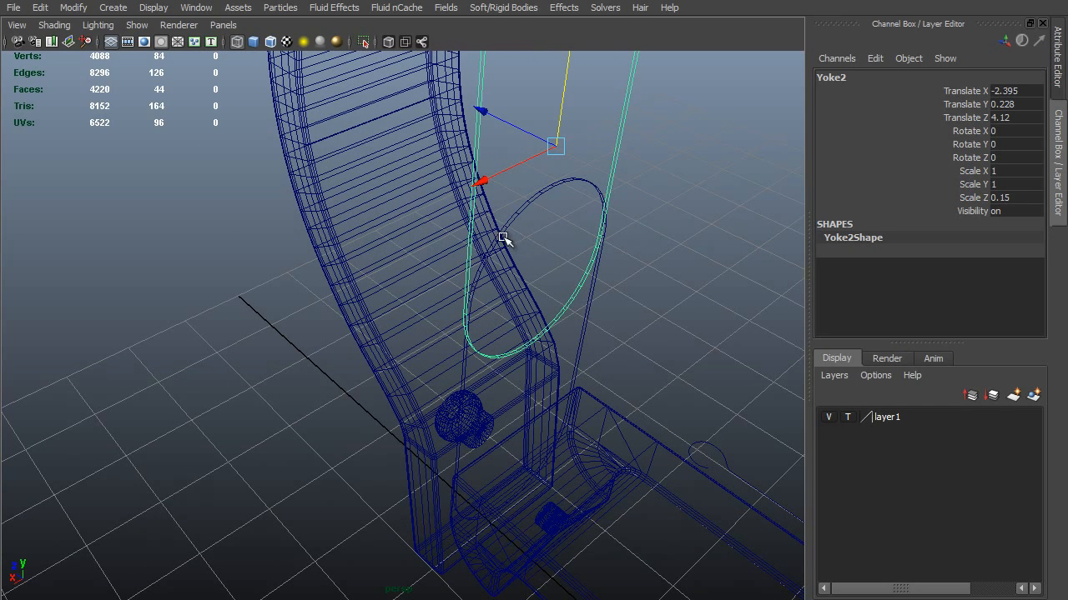
mouse_move(499, 172)
mouse_down()
mouse_move(528, 234)
mouse_move(234, 357)
mouse_move(255, 381)
mouse_move(167, 417)
mouse_up()
key(5)
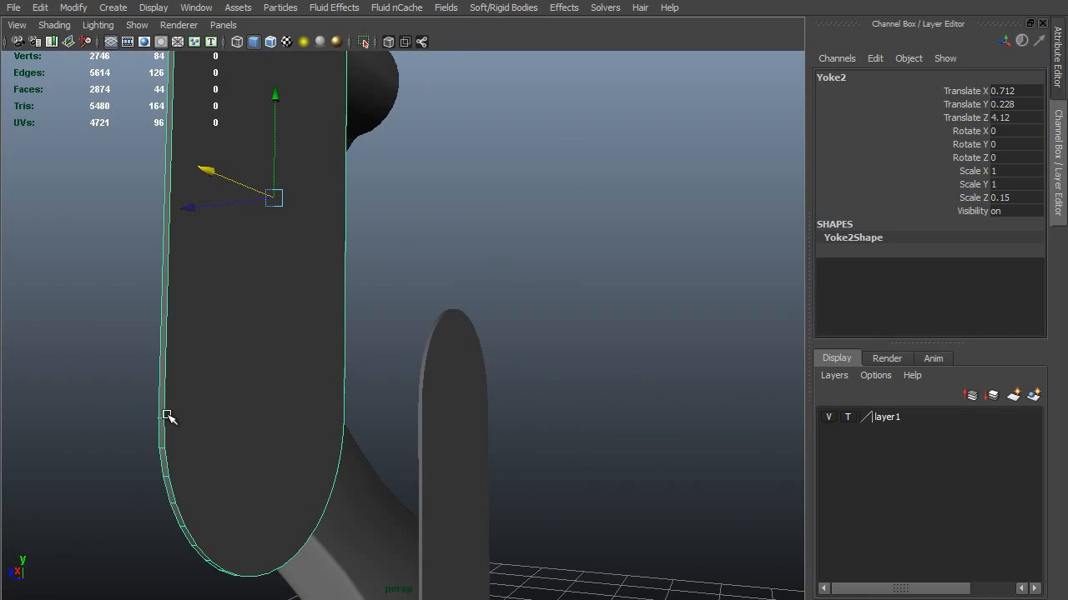
Split both flat faces of the duplicated plate straight across its width where the rounded lower end begins
mouse_move(337, 410)
alt+mouse_down()
mouse_move(267, 432)
mouse_move(375, 400)
mouse_move(289, 431)
mouse_move(336, 411)
alt+mouse_up()
shift+right_drag(257, 412, 192, 430)
click(187, 420)
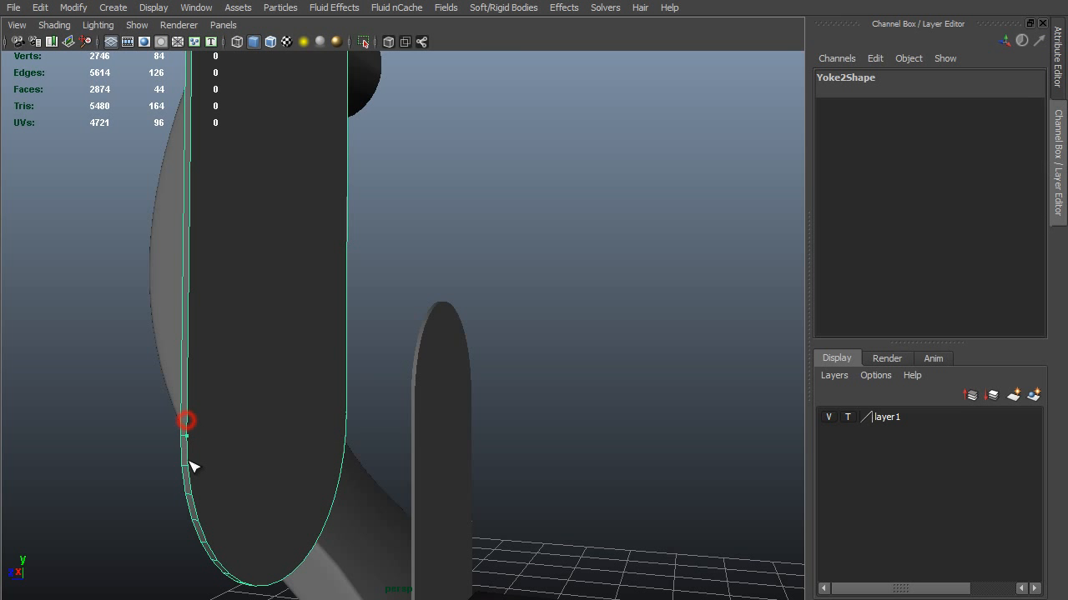
alt+drag(191, 465, 238, 434)
click(386, 448)
key(Return)
alt+drag(319, 426, 570, 367)
alt+drag(569, 367, 556, 369)
click(543, 368)
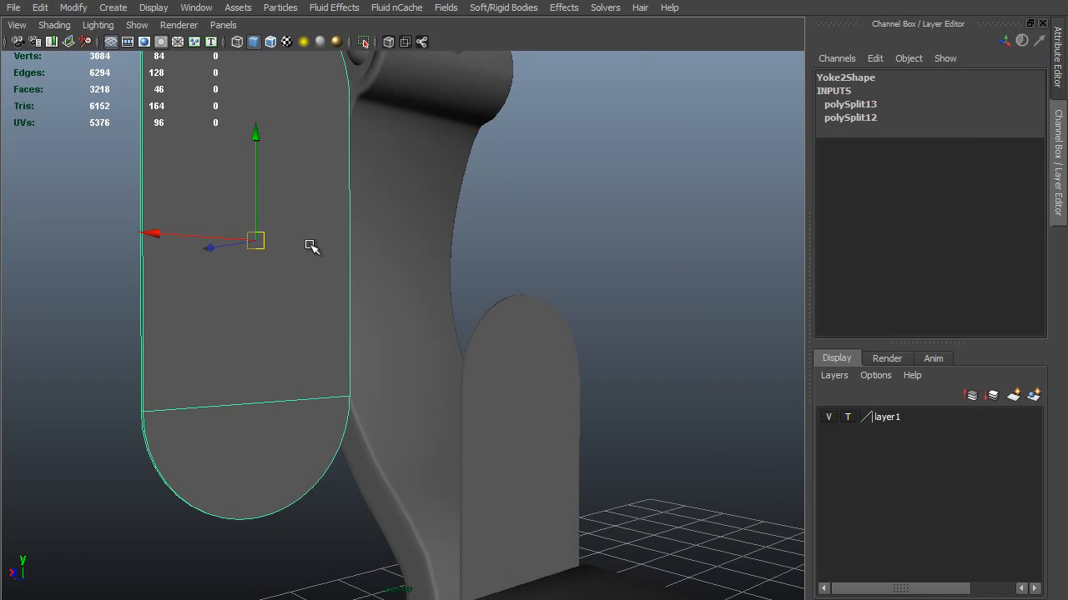
Return the split plate sideways to Translate X -2.395, in line with the original plate
click(182, 234)
key(space)
drag(319, 315, 268, 314)
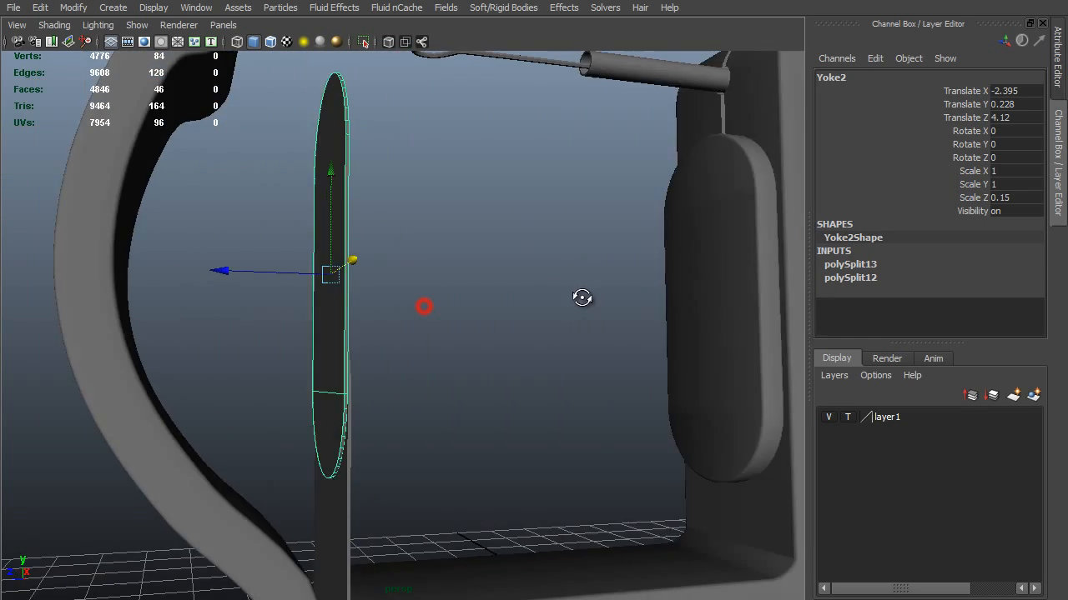
Scale the vertices of the plate's rounded upper end down to a narrow tip and raise them slightly above needle height
alt+right_drag(579, 297, 412, 276)
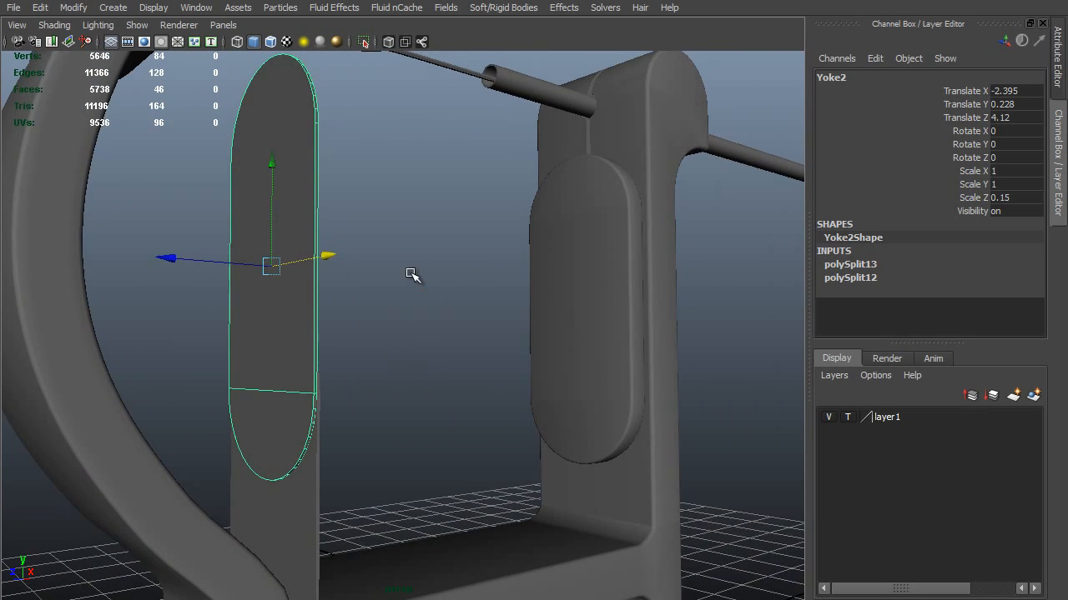
alt+drag(412, 276, 375, 310)
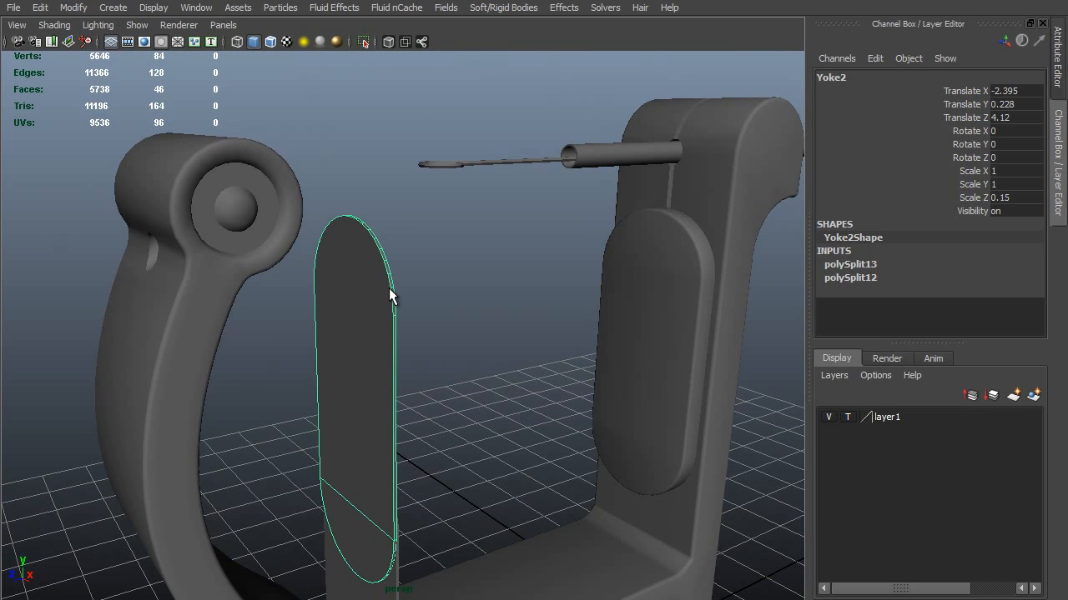
key(F9)
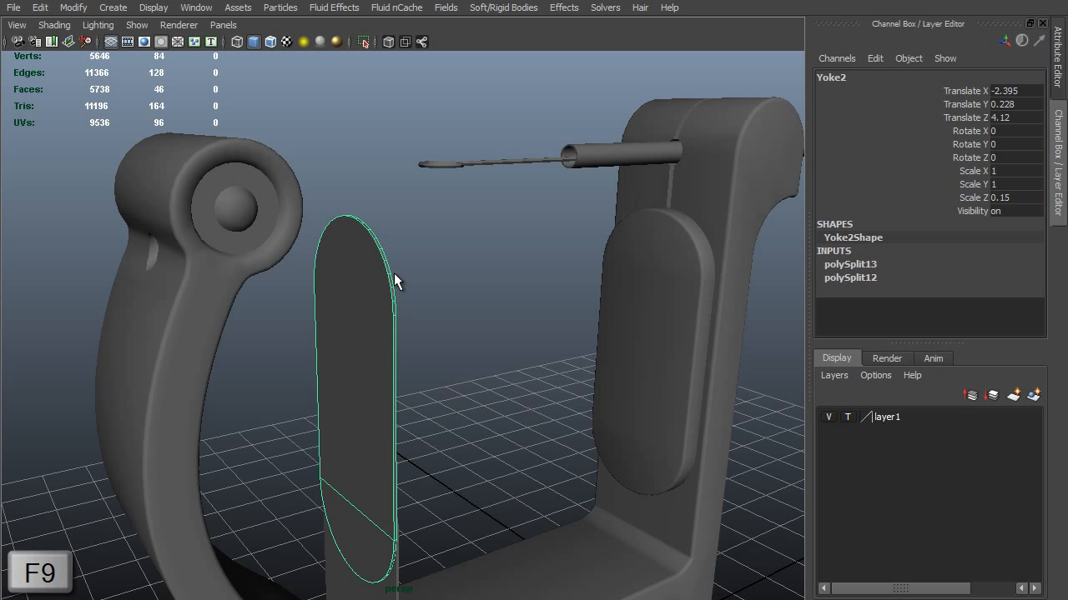
drag(396, 240, 278, 340)
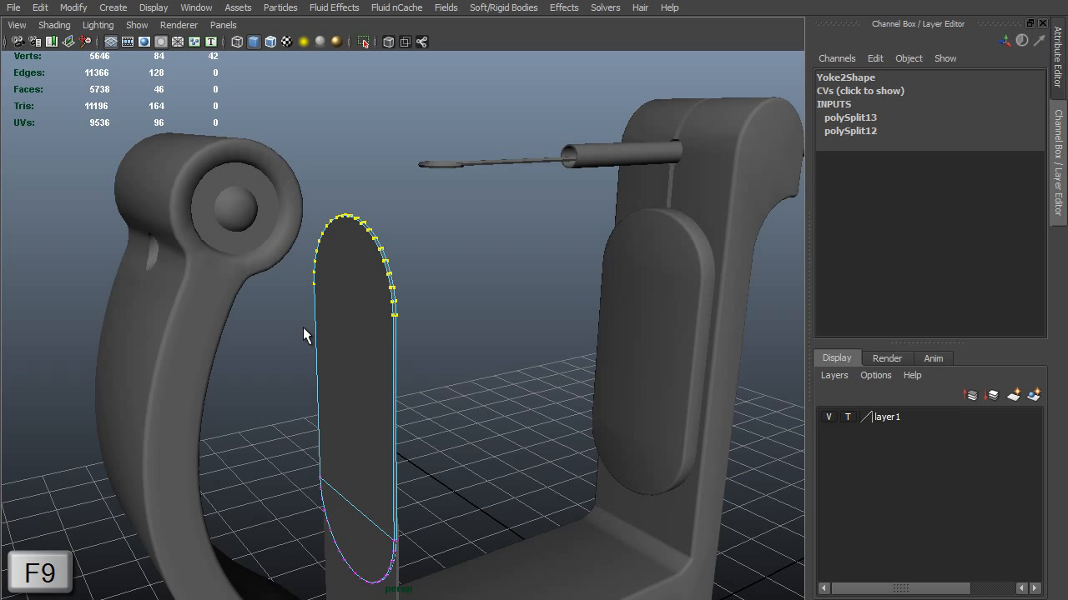
click(472, 245)
click(435, 285)
middle_drag(531, 356, 420, 332)
click(353, 400)
middle_drag(418, 403, 443, 274)
middle_drag(462, 351, 275, 353)
scroll(284, 375, up, 2)
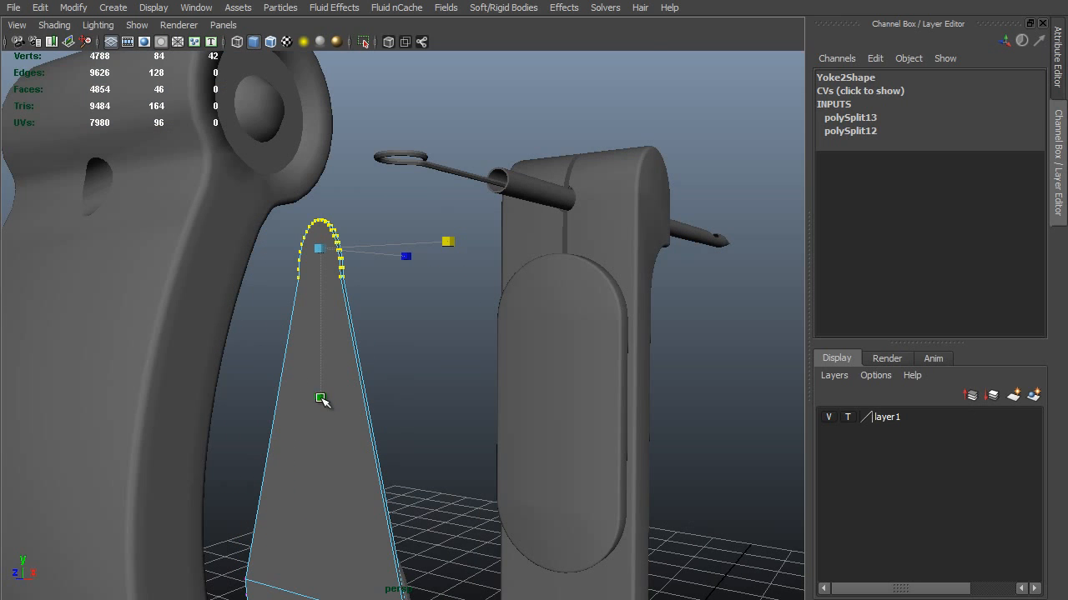
alt+drag(405, 410, 446, 125)
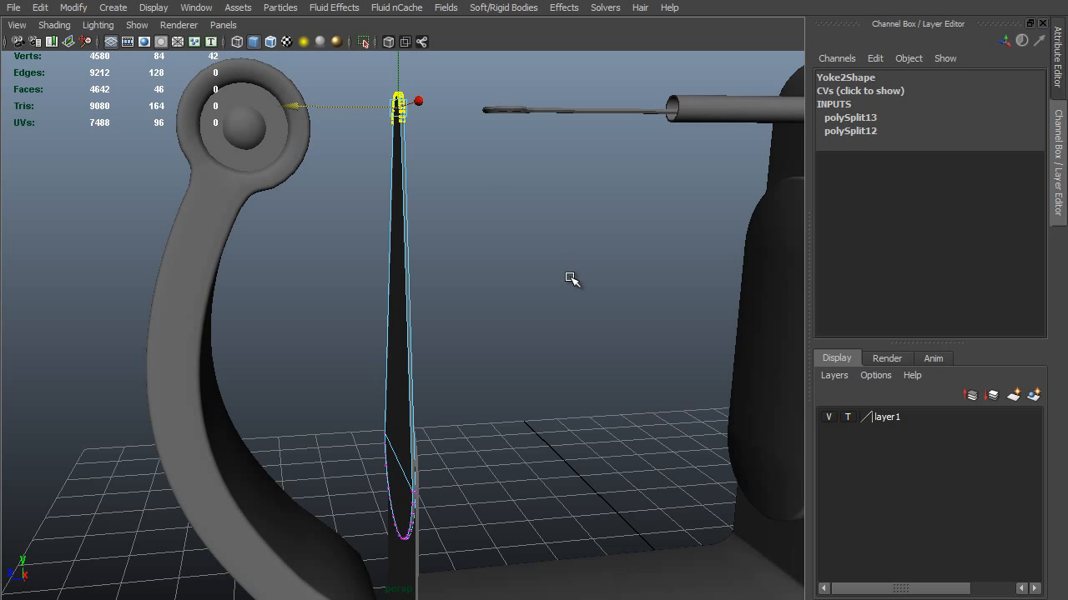
Try to shift the plate's upper-tip vertices toward the rear spring
alt+right_drag(569, 276, 509, 279)
alt+drag(511, 281, 397, 187)
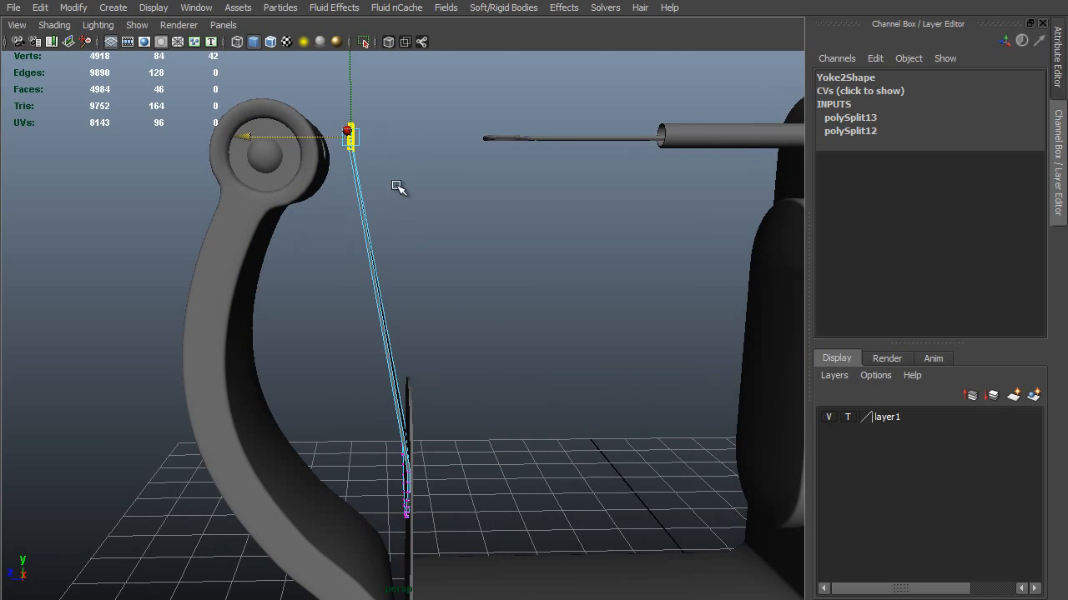
key(f)
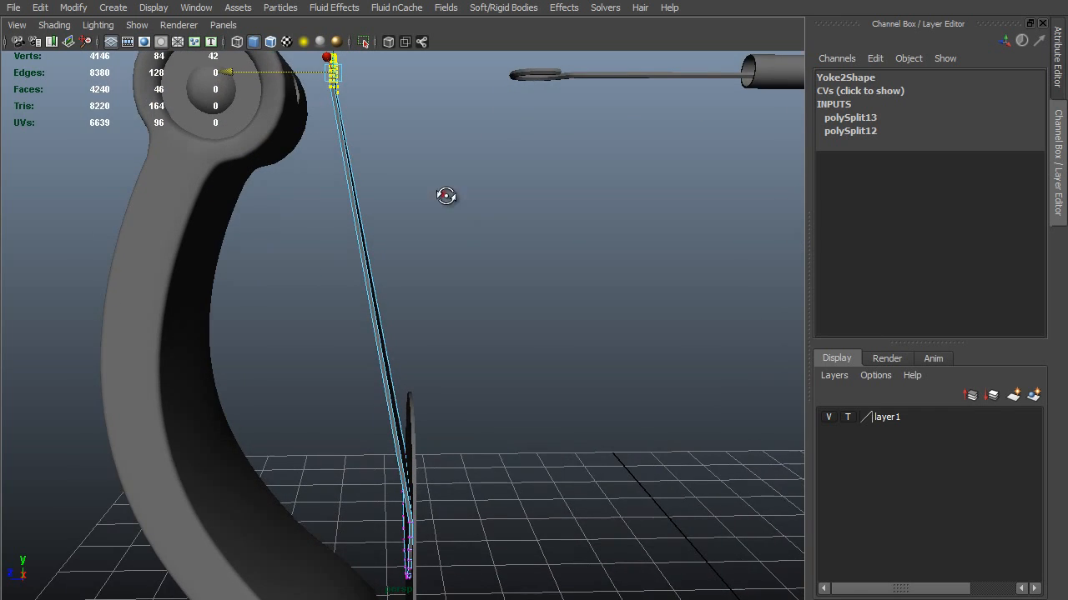
alt+drag(495, 262, 441, 236)
alt+drag(430, 77, 427, 158)
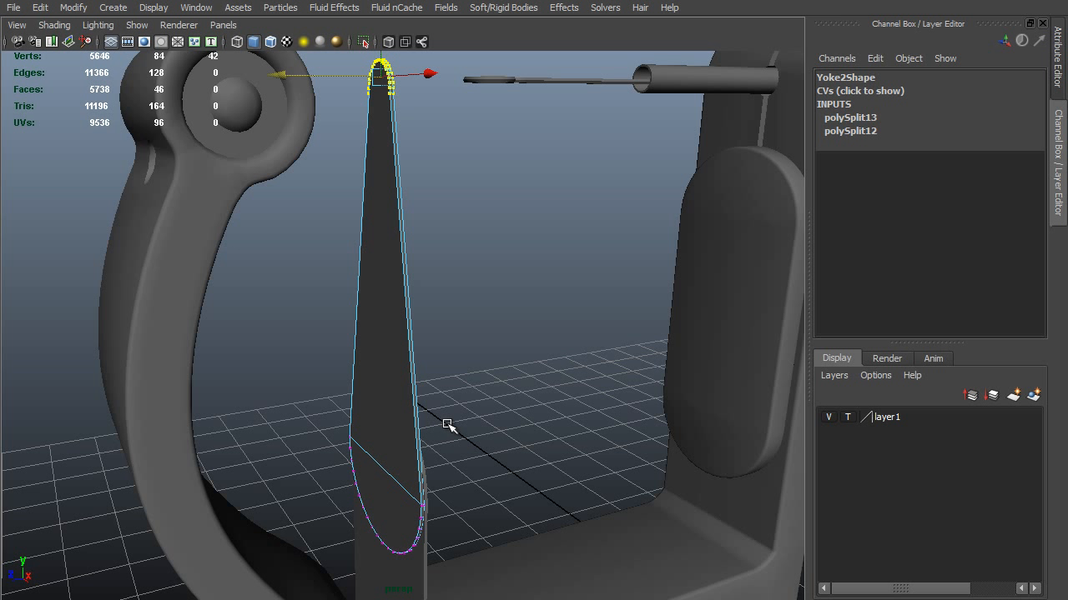
Snap the rotation pivot down to the plate's lower cross edge and tilt the tip vertices toward the rear spring
key(e)
key(Insert)
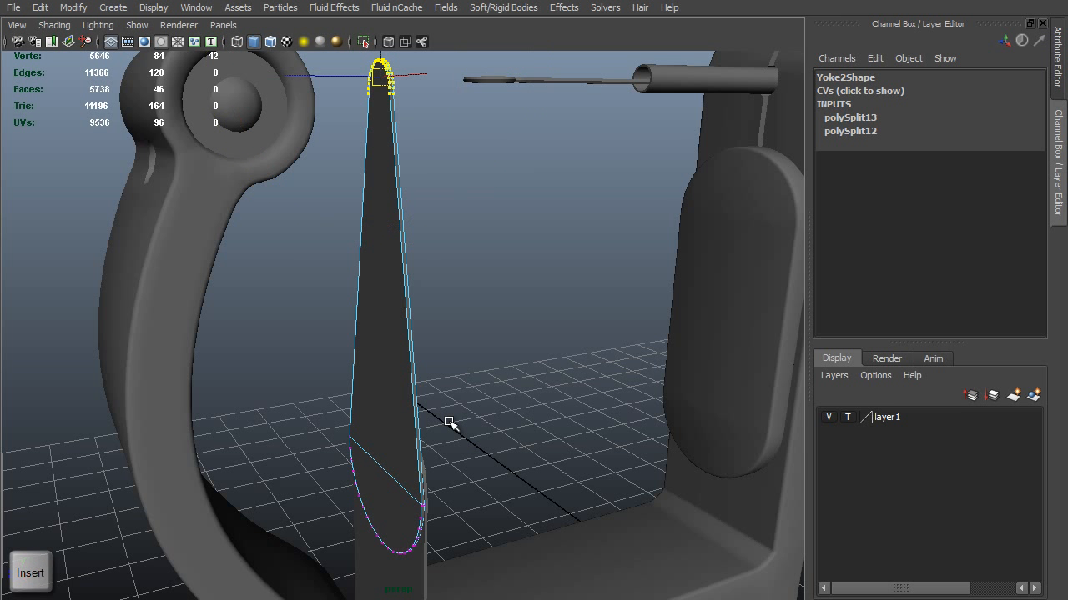
alt+drag(448, 424, 422, 91)
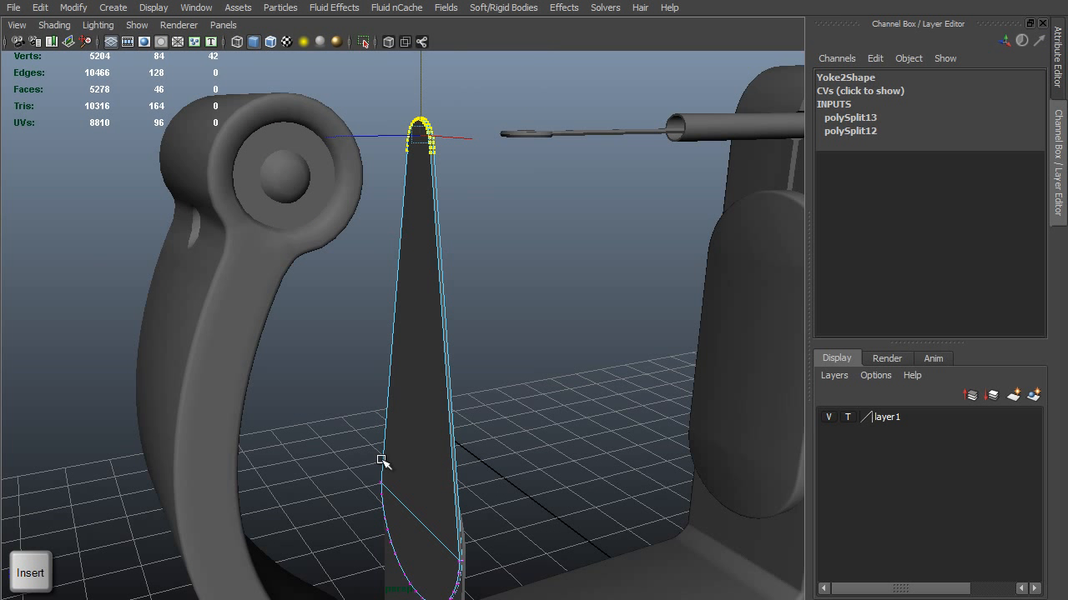
key(v)
middle_click(457, 562)
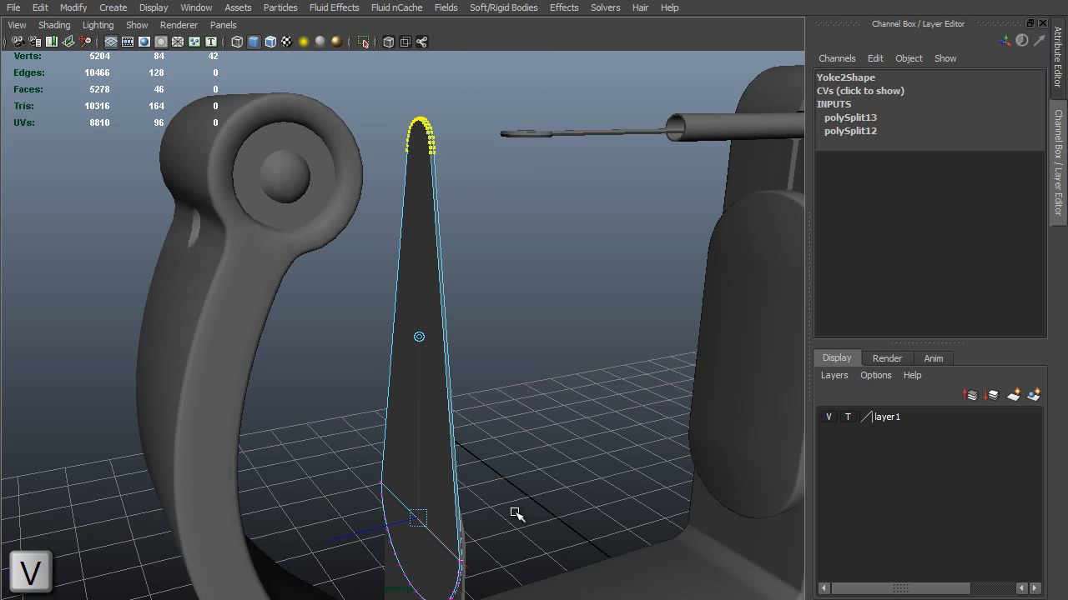
key(Insert)
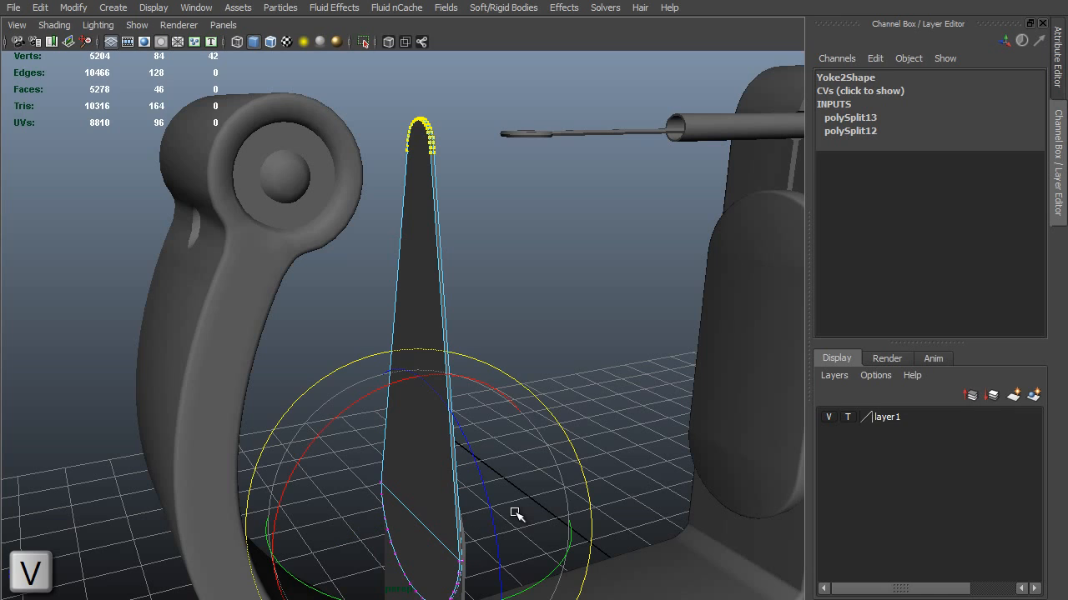
click(396, 382)
middle_drag(516, 294, 494, 296)
scroll(452, 324, down, 3)
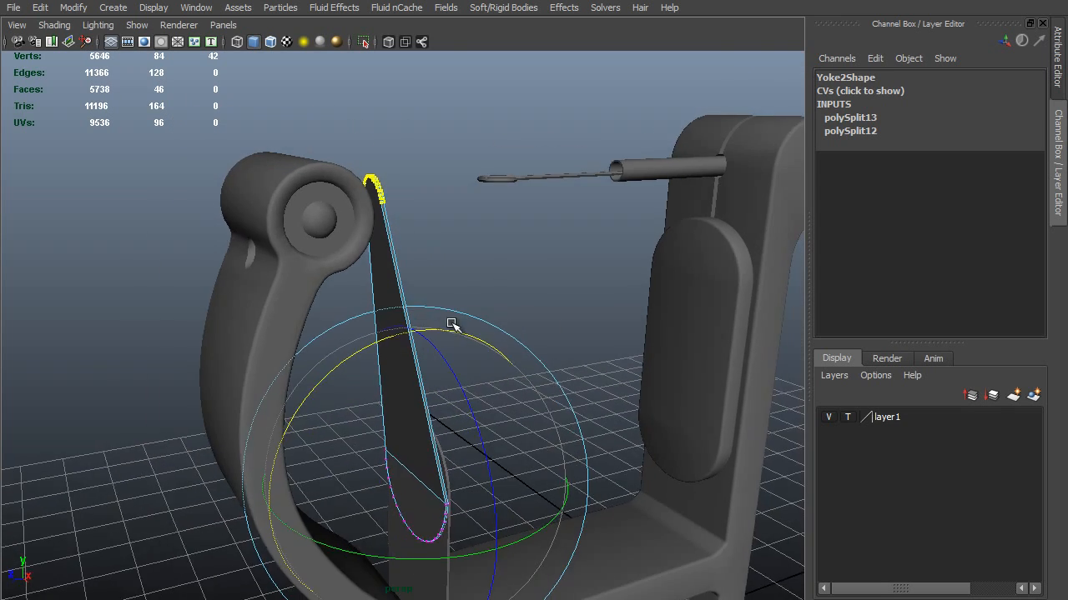
Adjust Rear_Spring to Translate Z 0.01 and Rotate X 10.83 so it leans farther away from the thin plates
alt+drag(452, 325, 503, 341)
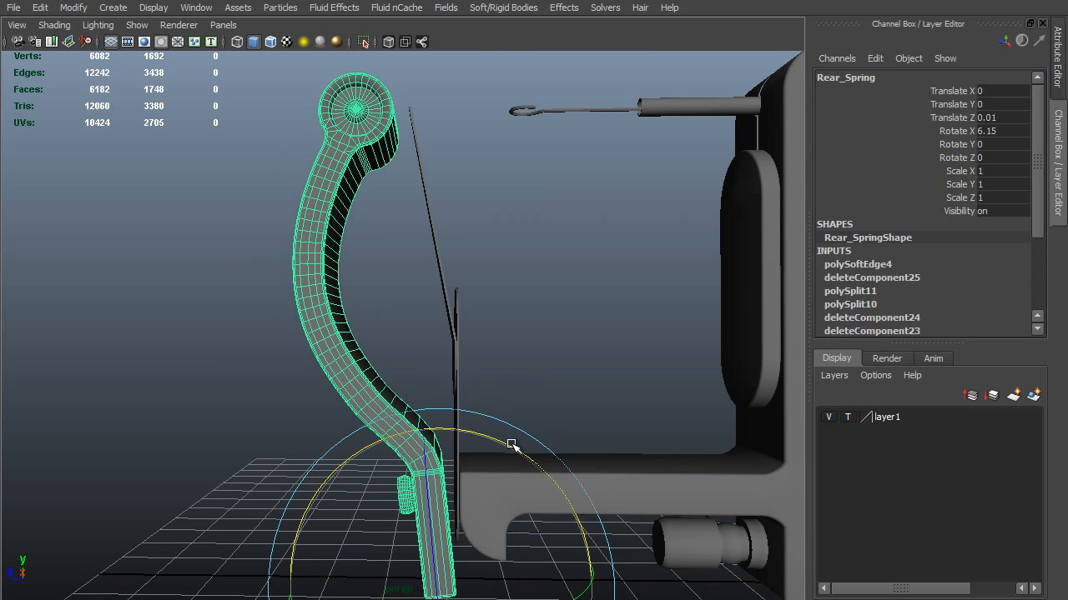
alt+drag(499, 303, 560, 357)
key(ctrl+z)
key(ctrl+z)
key(ctrl+z)
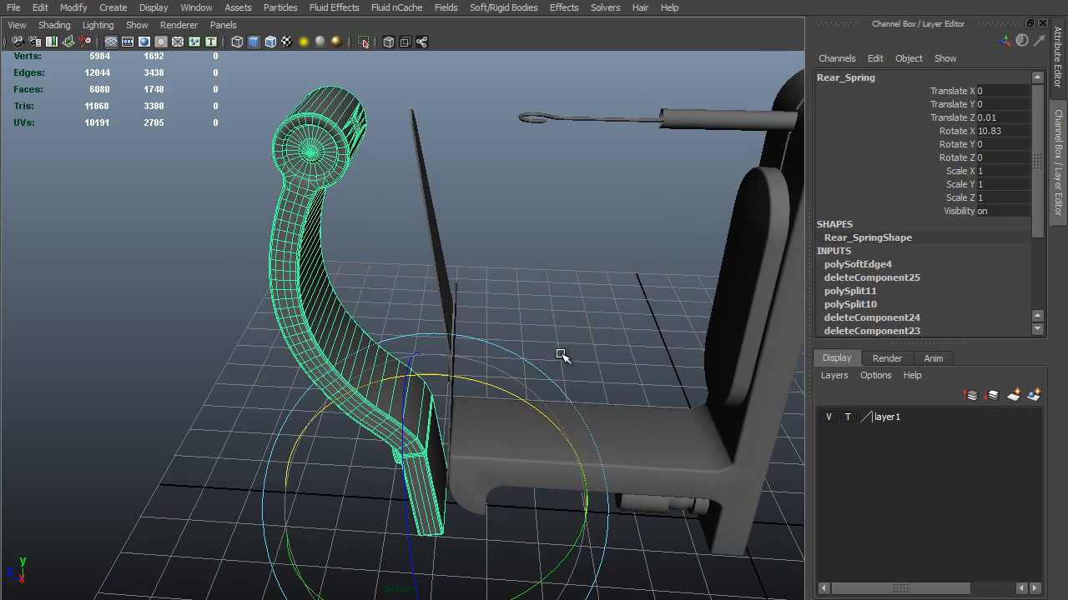
key(q)
alt+drag(444, 359, 487, 389)
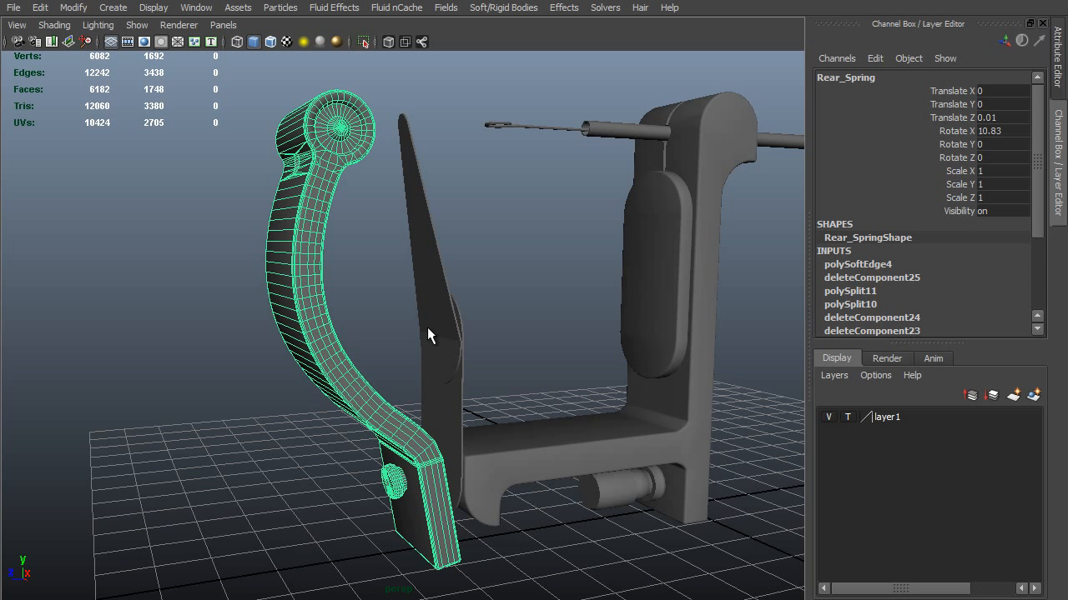
click(321, 475)
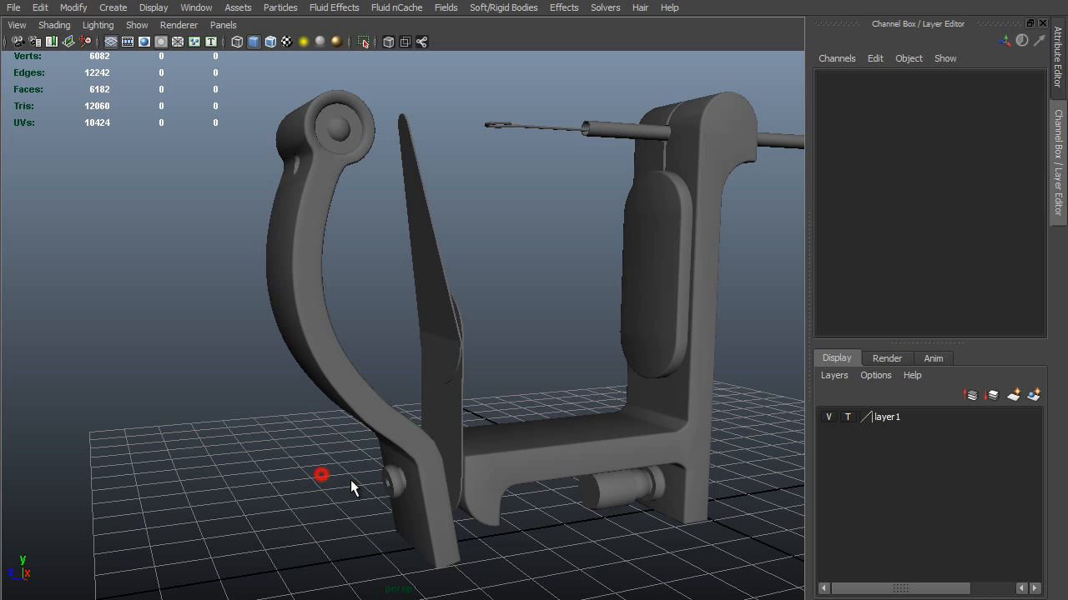
Duplicate the screw at the rear spring's base, unparent the copy from Rear_Spring and set its Rotate X to 180
click(395, 490)
key(ctrl+d)
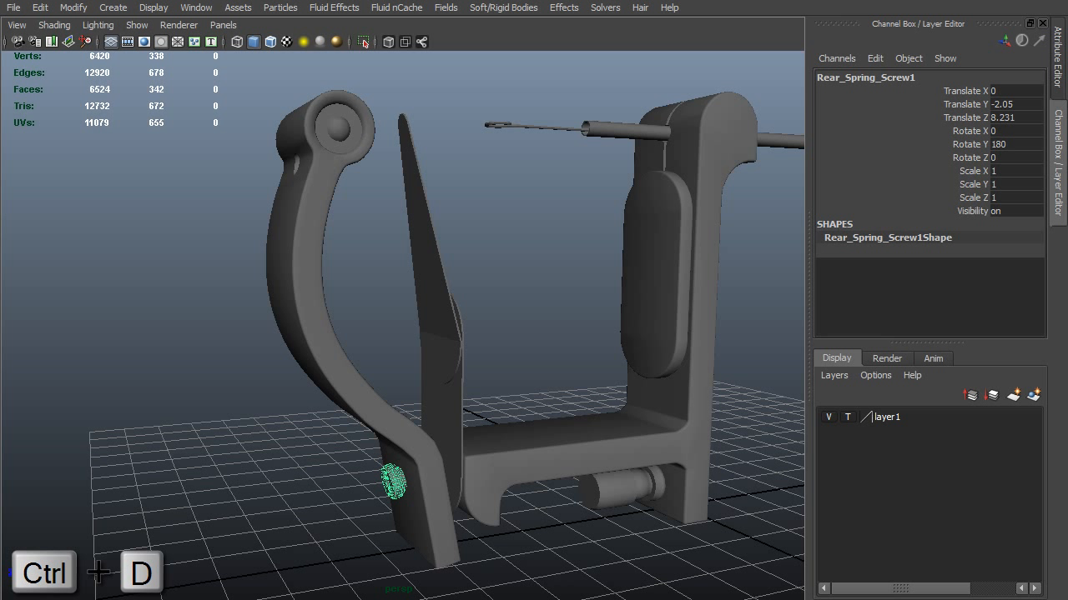
key(shift+p)
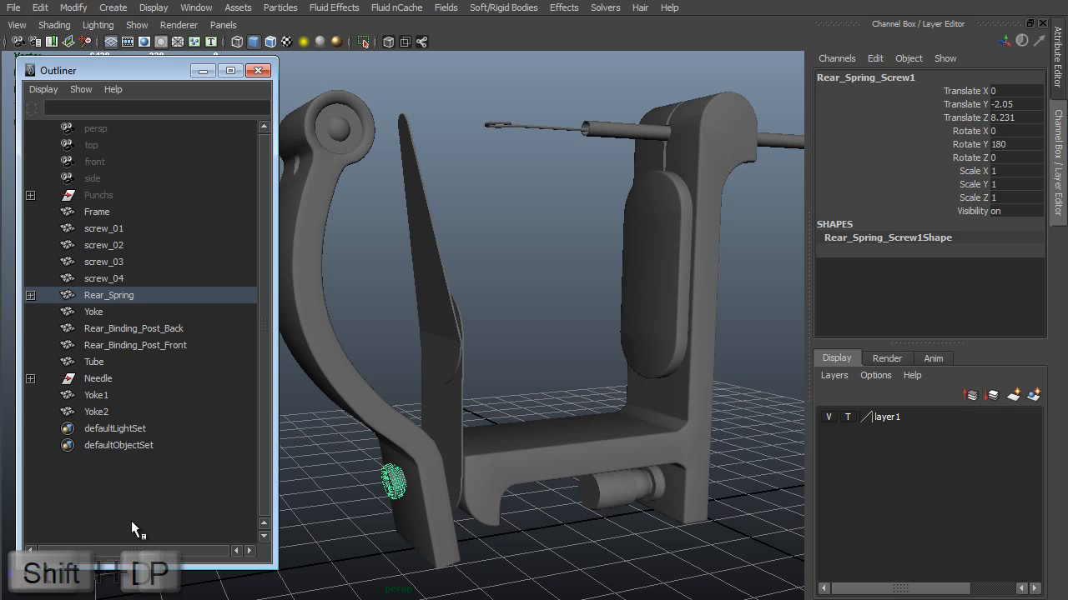
double_click(1024, 130)
text(180)
key(Return)
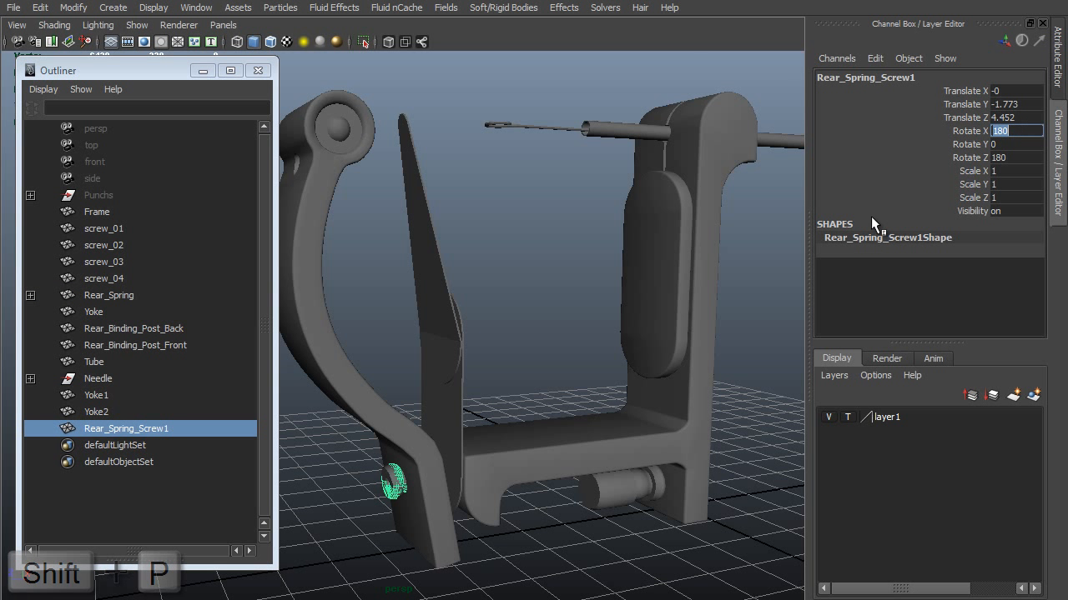
In the side view, move the copied screw to the plates' overlap at Translate Y 0.632 and Translate Z 3.748
key(f)
alt+middle_drag(664, 282, 596, 263)
middle_drag(652, 280, 680, 271)
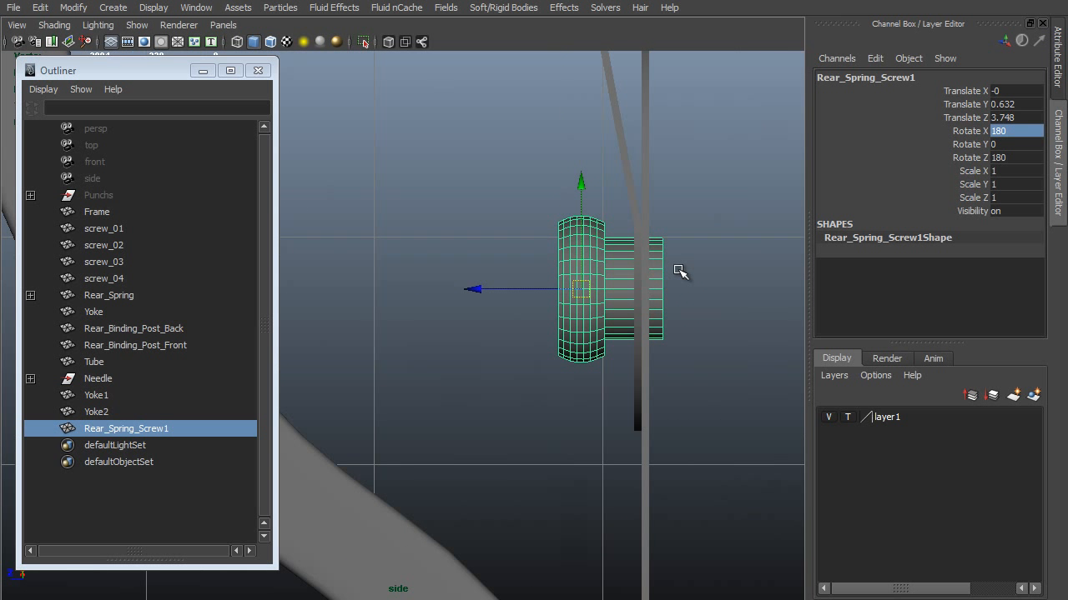
Shorten the copied screw's shaft by vertex-snapping its end vertices onto the spring-facing side of the overlapping plate
key(F9)
drag(690, 214, 662, 390)
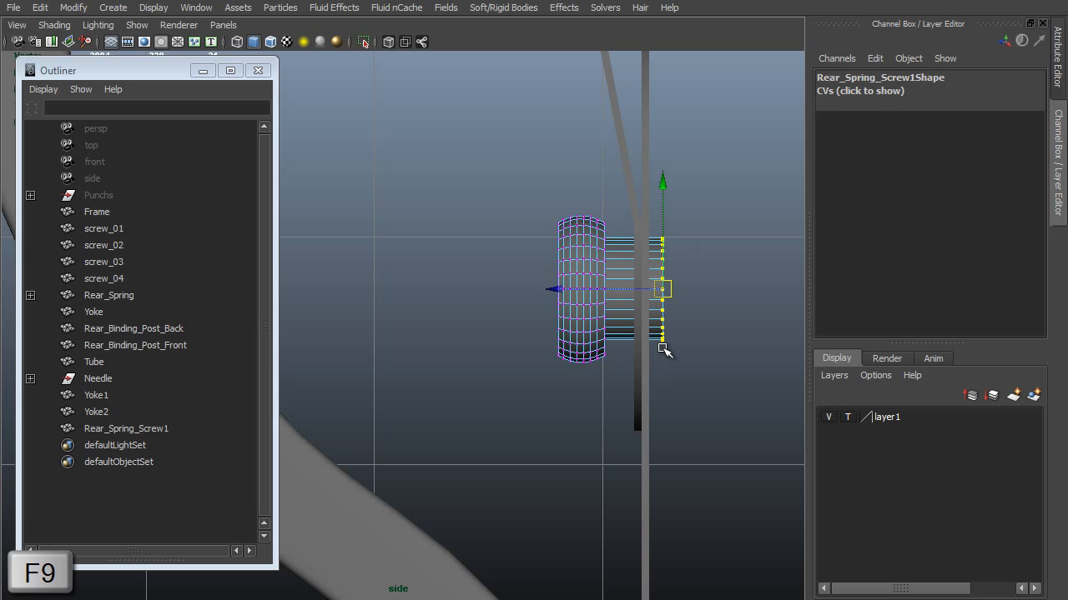
key(v)
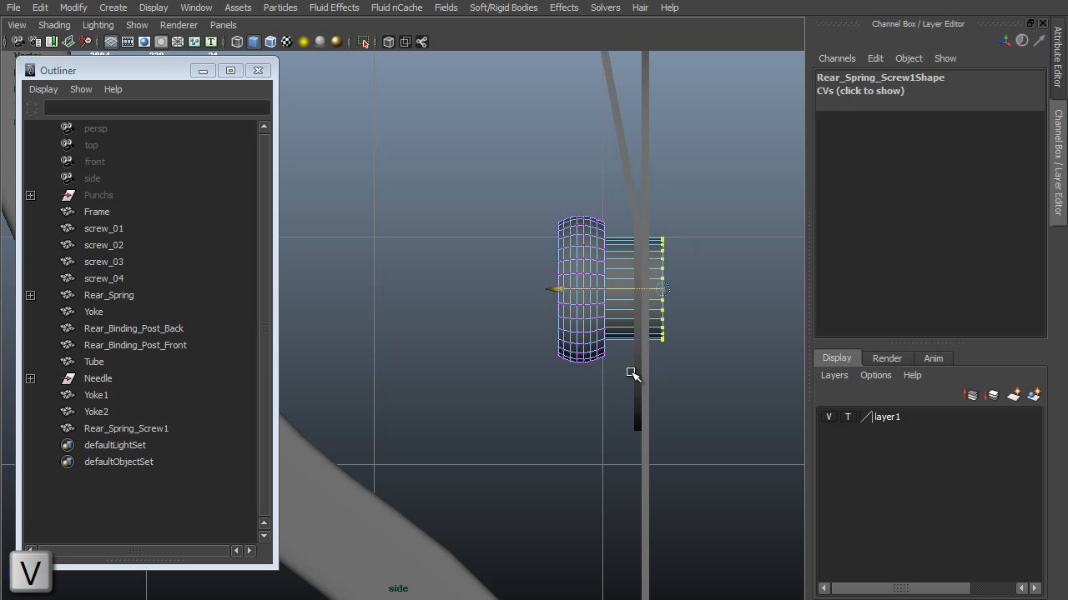
middle_drag(631, 375, 630, 372)
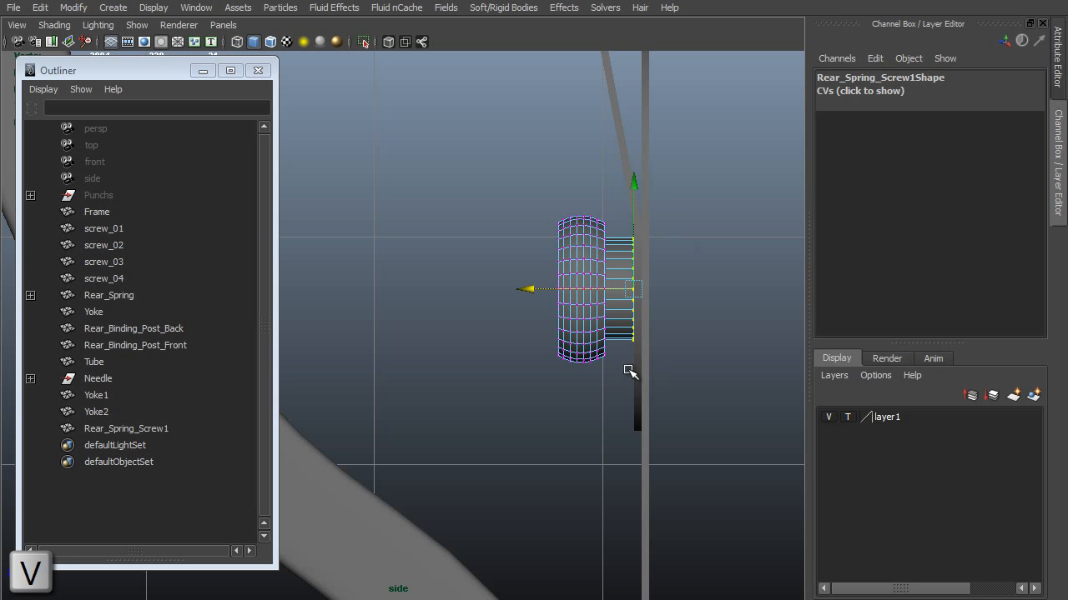
Rename the lower thin plate Yoke1 as Rear_Divider
click(104, 397)
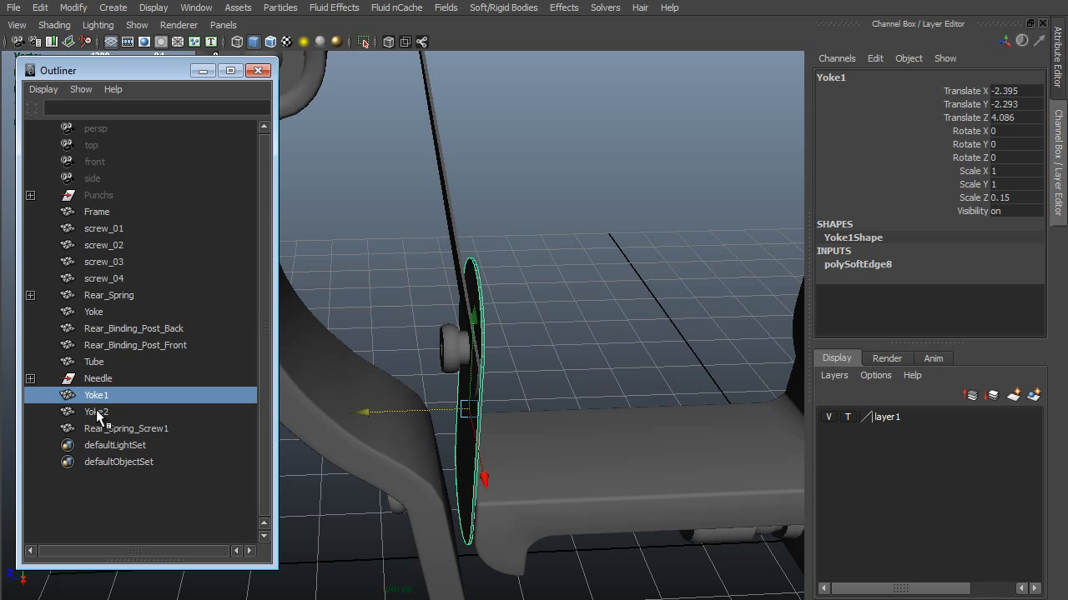
double_click(97, 399)
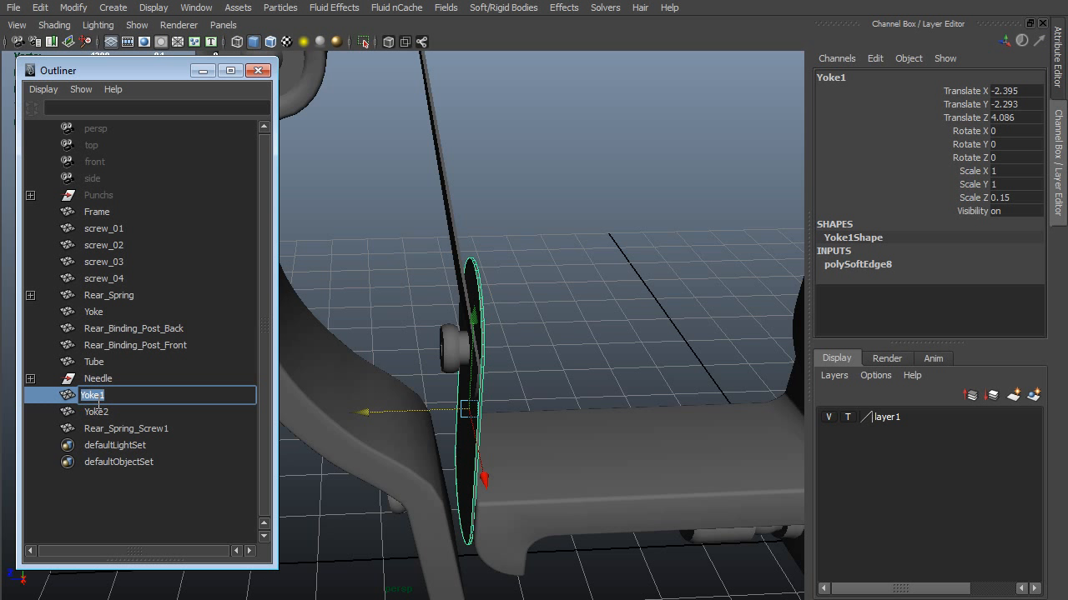
text(Rear_Divider)
key(Return)
Rename the tapered, tilted plate Yoke2 as Front_Spring, and select the copied screw Rear_Spring_Screw1
click(104, 412)
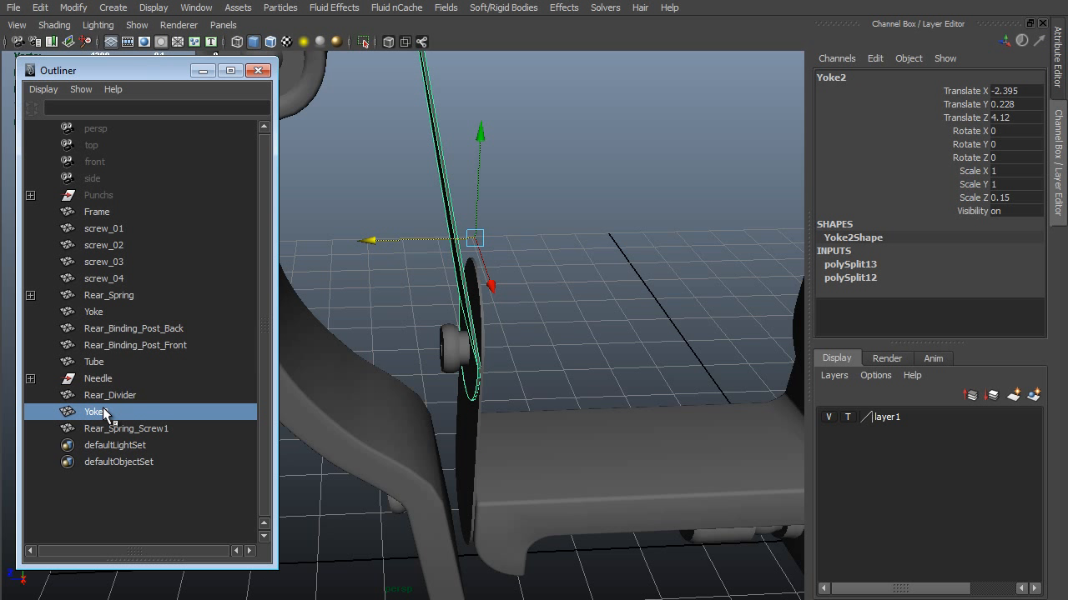
double_click(99, 416)
text(Front_Spring)
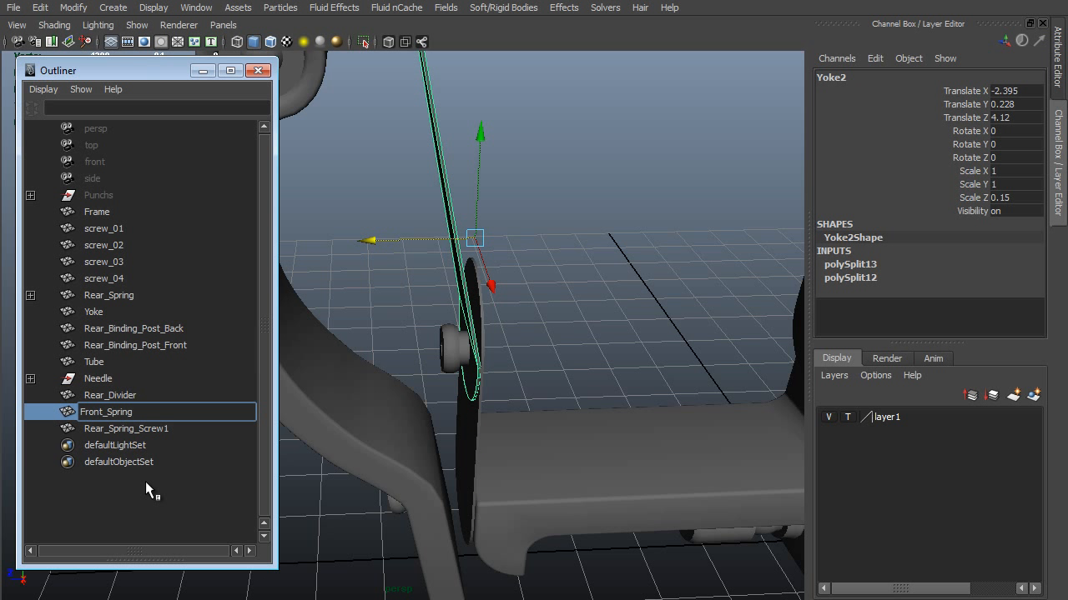
click(146, 434)
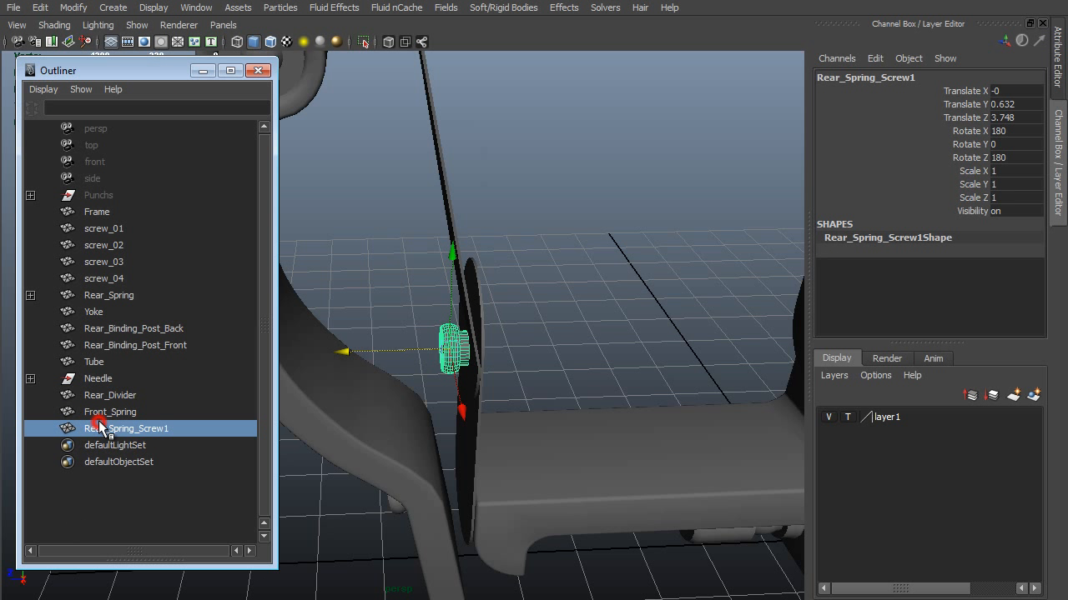
Rename the copied screw Rear_Spring_Screw1 as O_Ring_Screw
double_click(101, 429)
text(O_Ring_Screw)
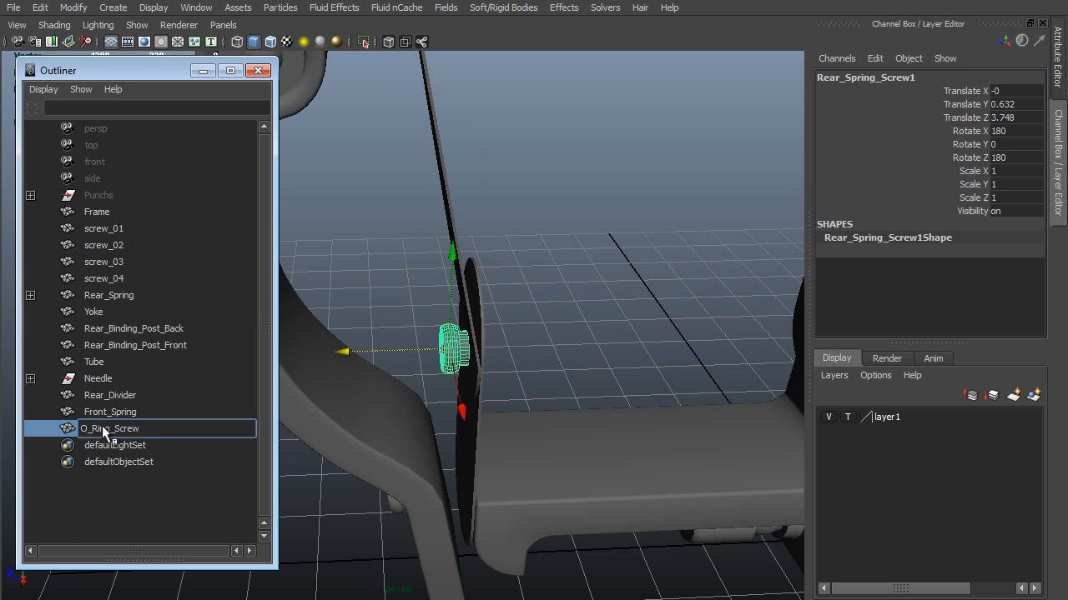
key(Return)
Create a polygon cube about 4.4 units tall on the grid and zero its translation on all three axes
alt+drag(435, 377, 451, 342)
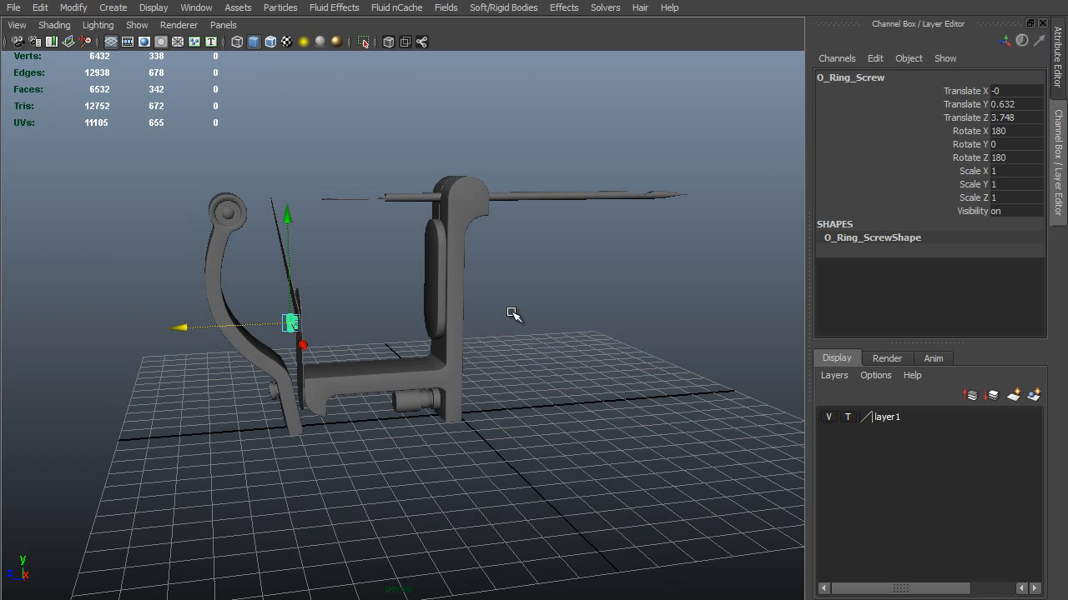
key(space)
click(472, 231)
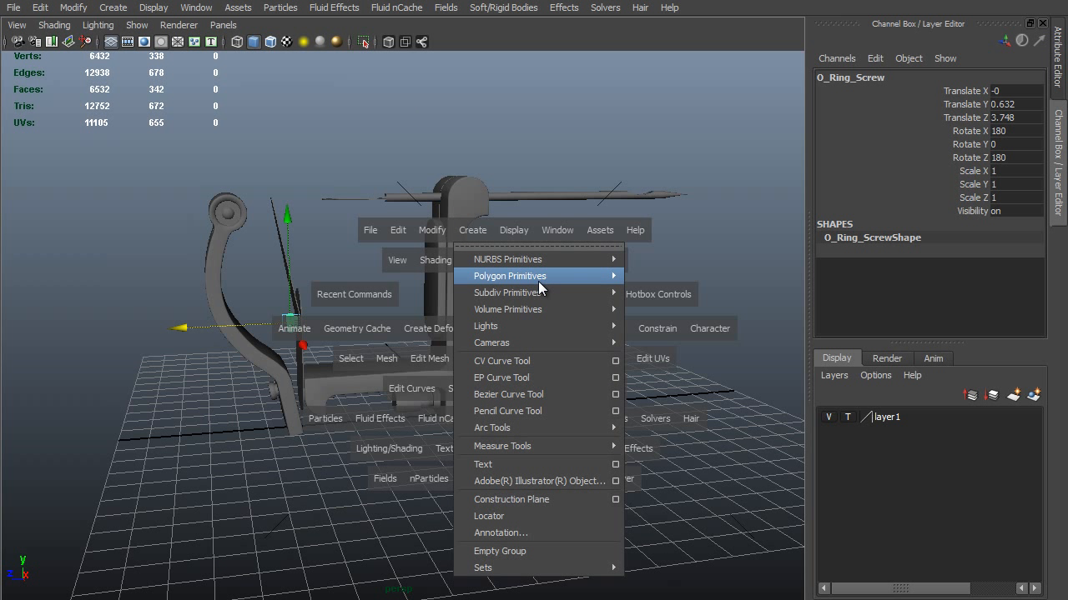
mouse_move(538, 279)
click(673, 301)
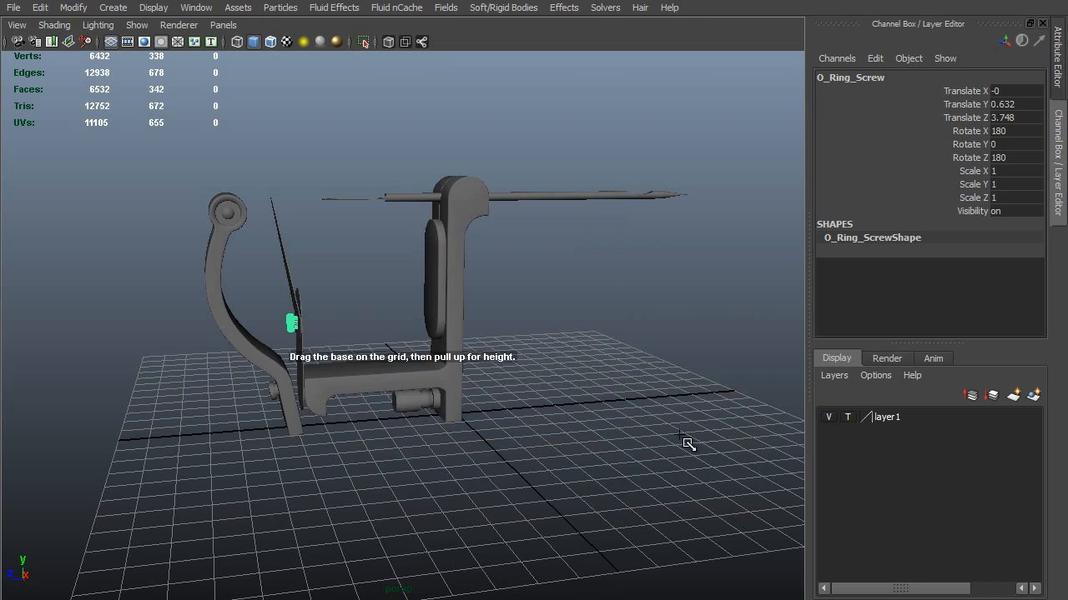
drag(529, 369, 573, 290)
drag(1022, 91, 1040, 116)
text(0)
key(Return)
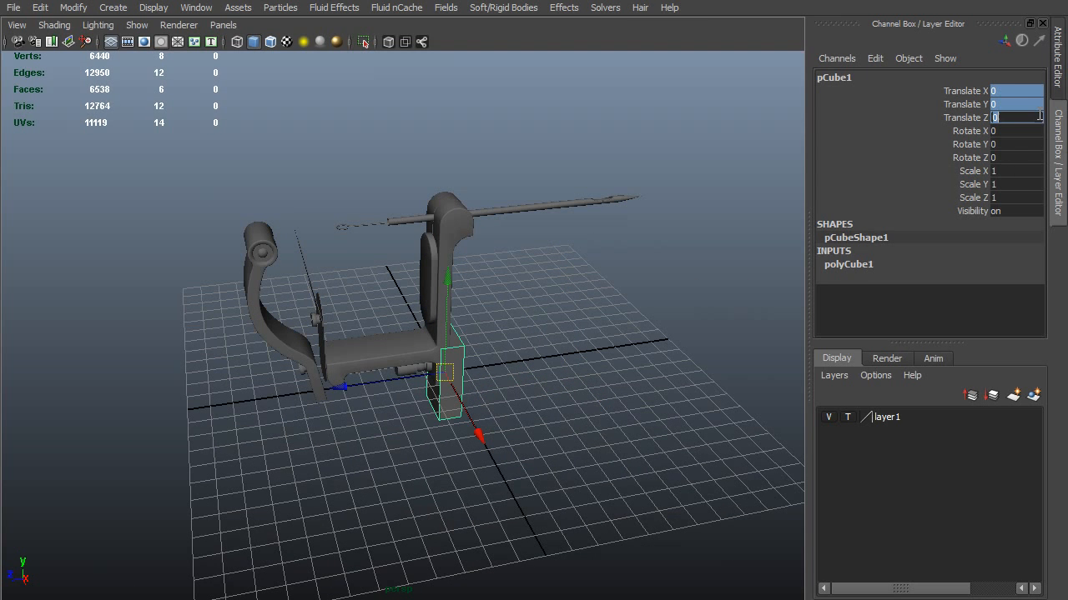
In the side view, move the cube between the front spring and the frame upright, at about Translate Y 5.615 and Translate Z 4.967
drag(554, 250, 624, 251)
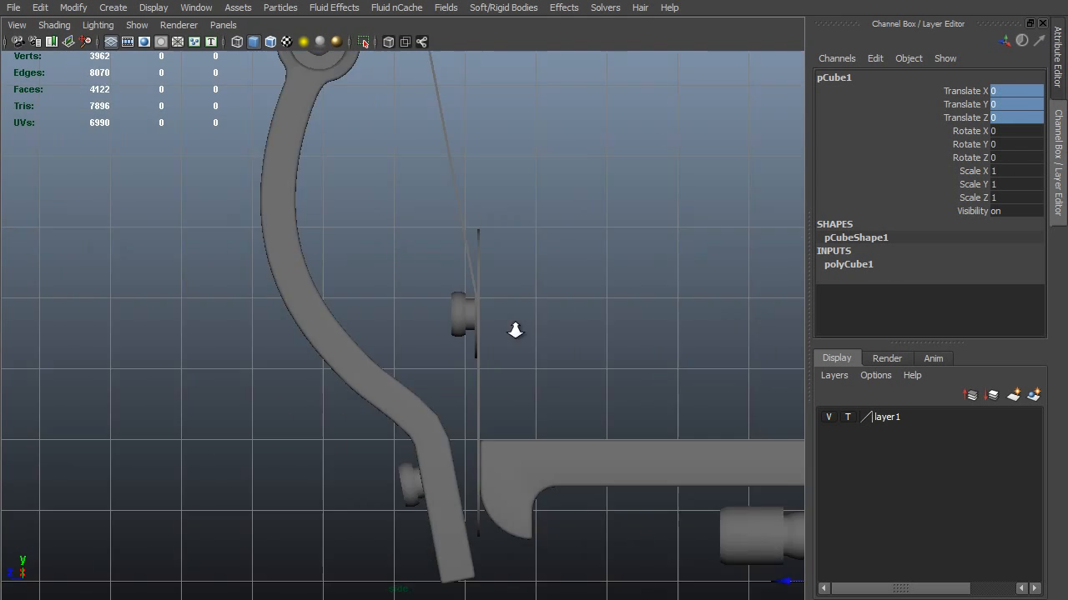
drag(552, 458, 368, 458)
shift+middle_drag(682, 422, 672, 218)
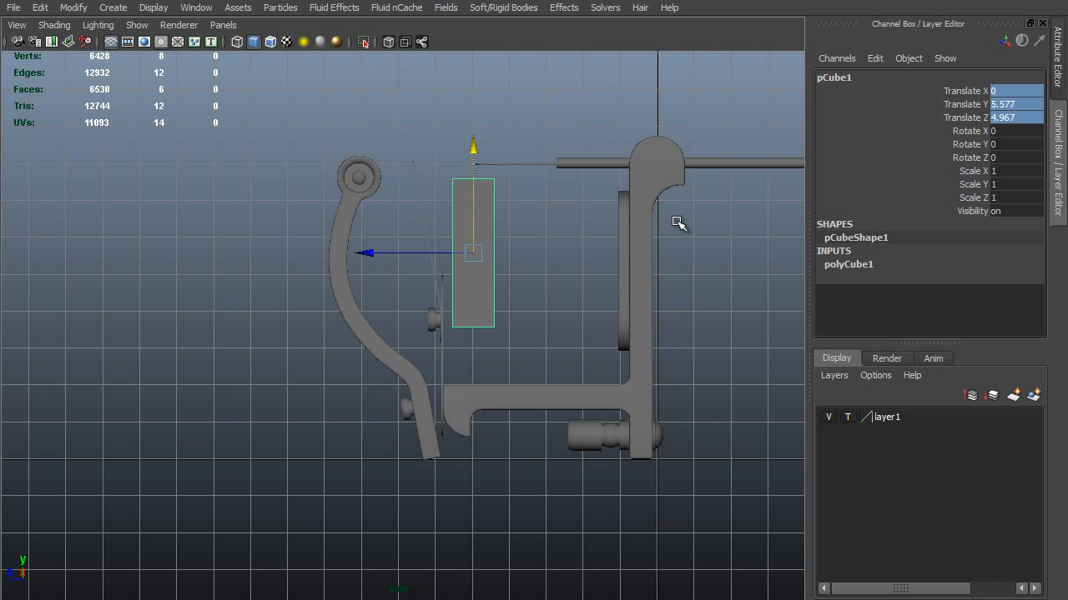
alt+right_drag(518, 248, 631, 406)
alt+middle_drag(630, 407, 624, 439)
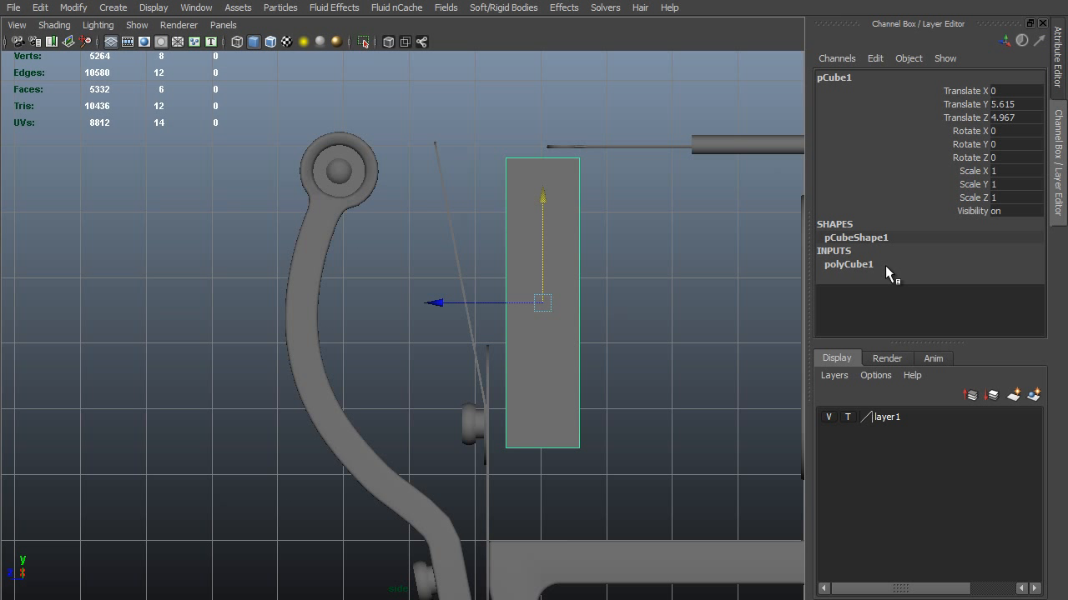
Lower the cube slightly to about Translate Y 5.374 and set its height to 4.4
click(864, 263)
click(959, 251)
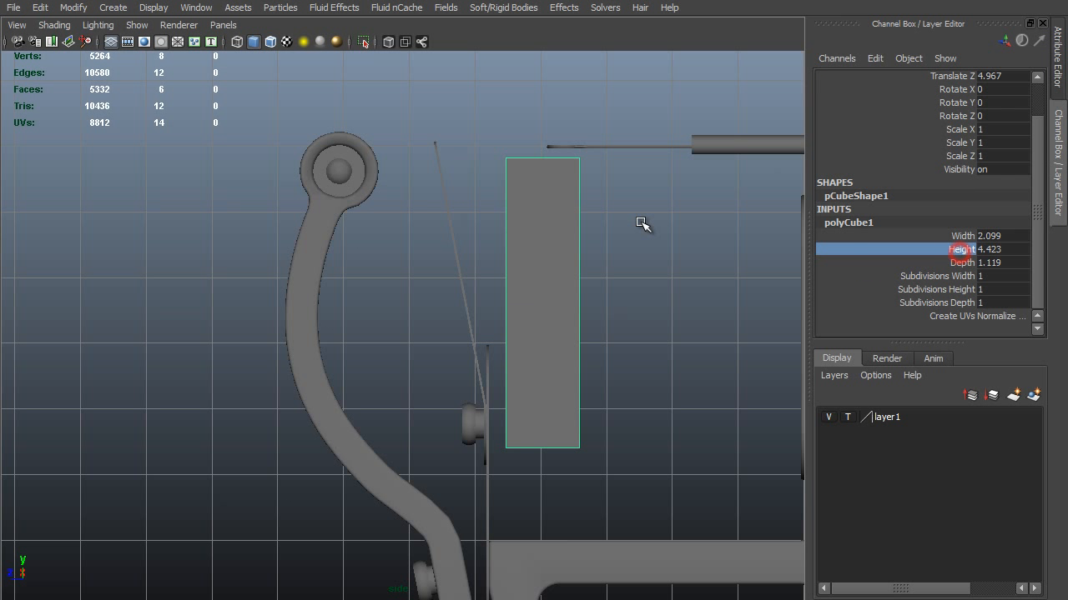
middle_drag(649, 198, 653, 212)
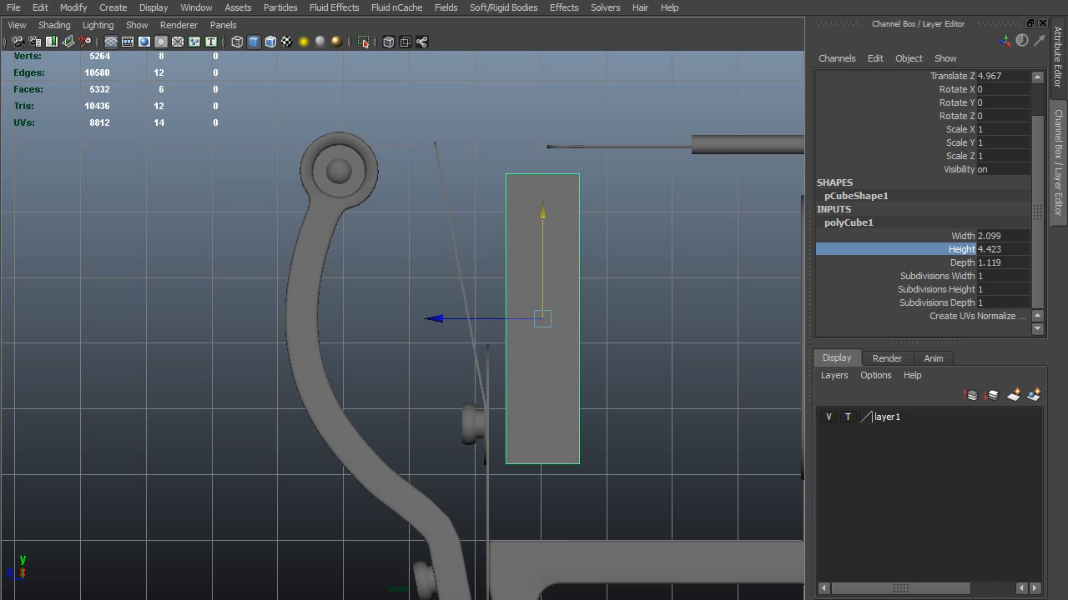
double_click(1017, 251)
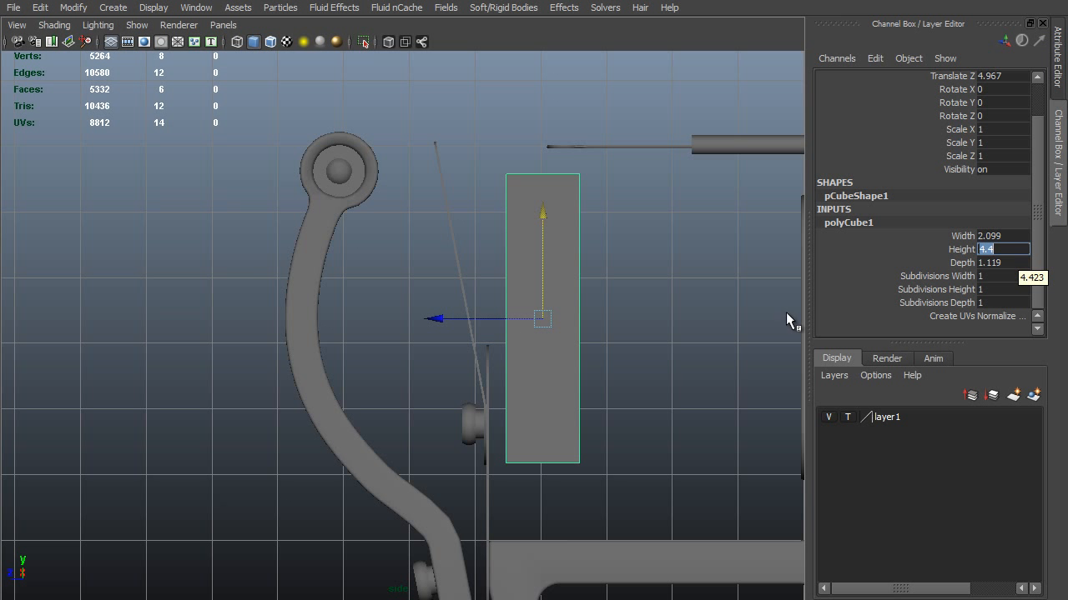
alt+right_drag(527, 398, 535, 410)
alt+middle_drag(535, 409, 537, 416)
Thin the cube to a depth of 0.4 and set its width to 2
click(959, 262)
middle_drag(723, 270, 715, 268)
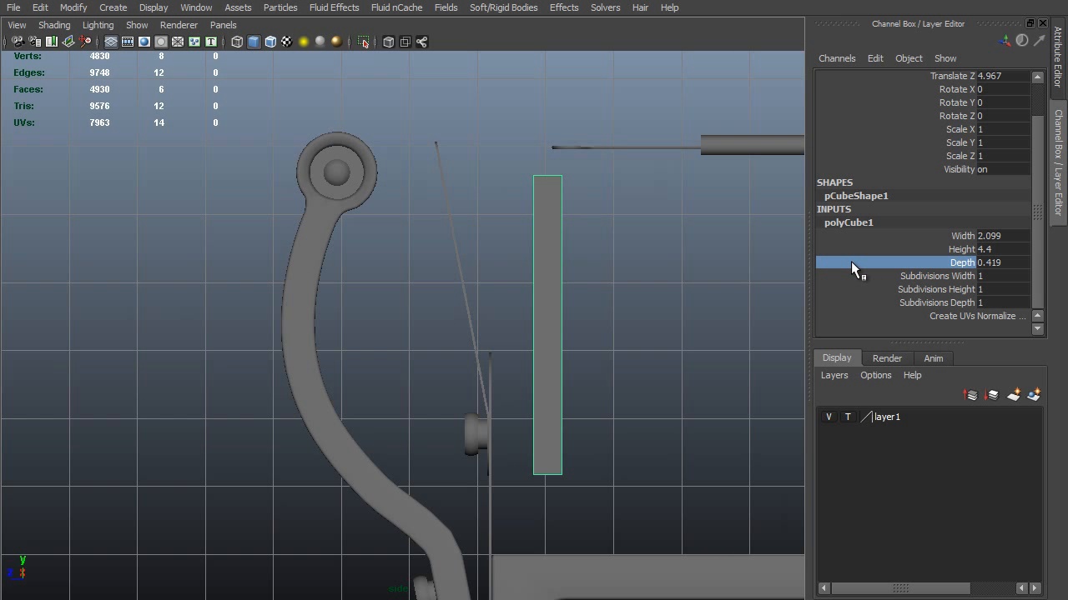
double_click(1019, 264)
text(0.4)
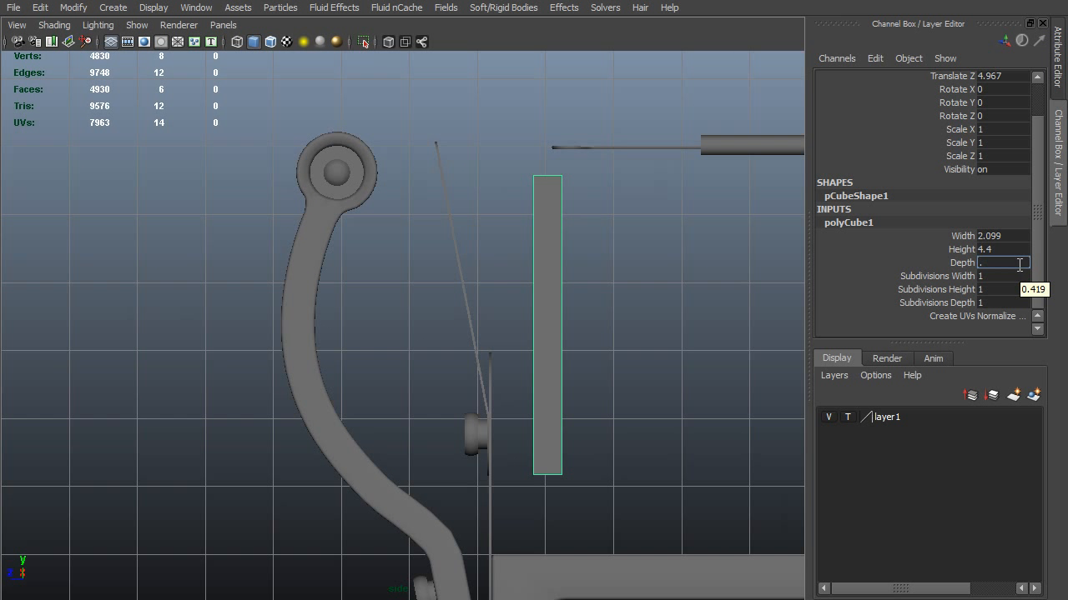
key(Return)
scroll(759, 315, up, 1)
double_click(1005, 236)
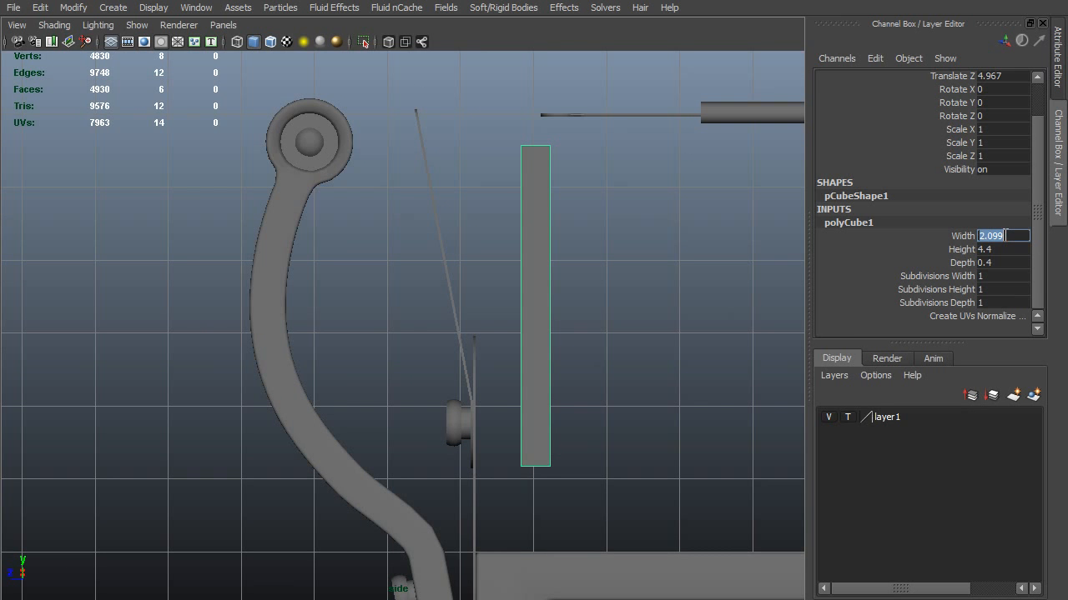
text(2)
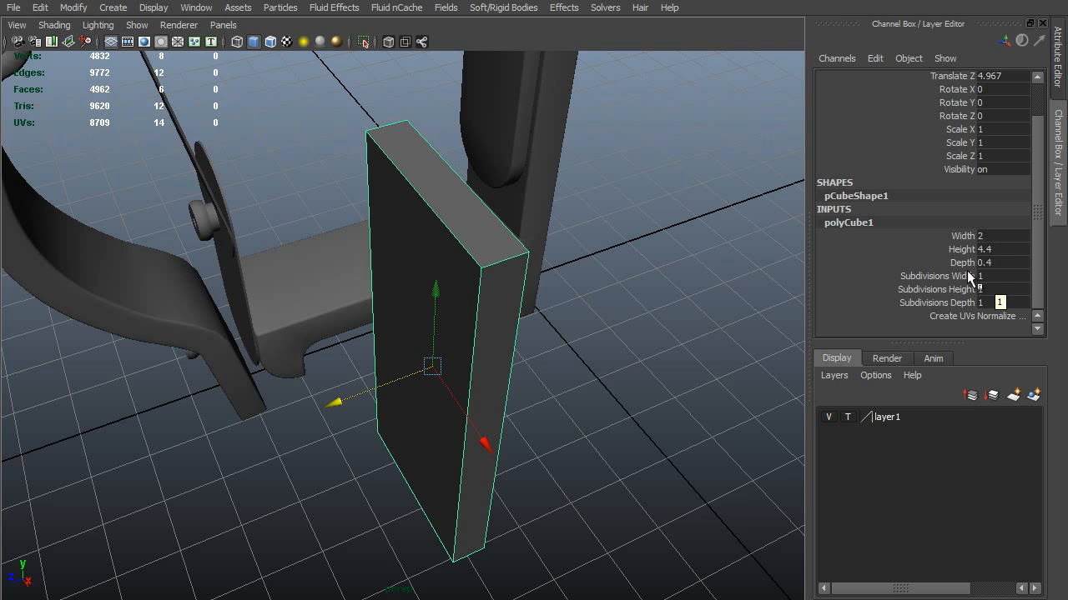
Subdivide the block with 4 width subdivisions and 2 depth subdivisions
double_click(992, 276)
text(4)
key(Return)
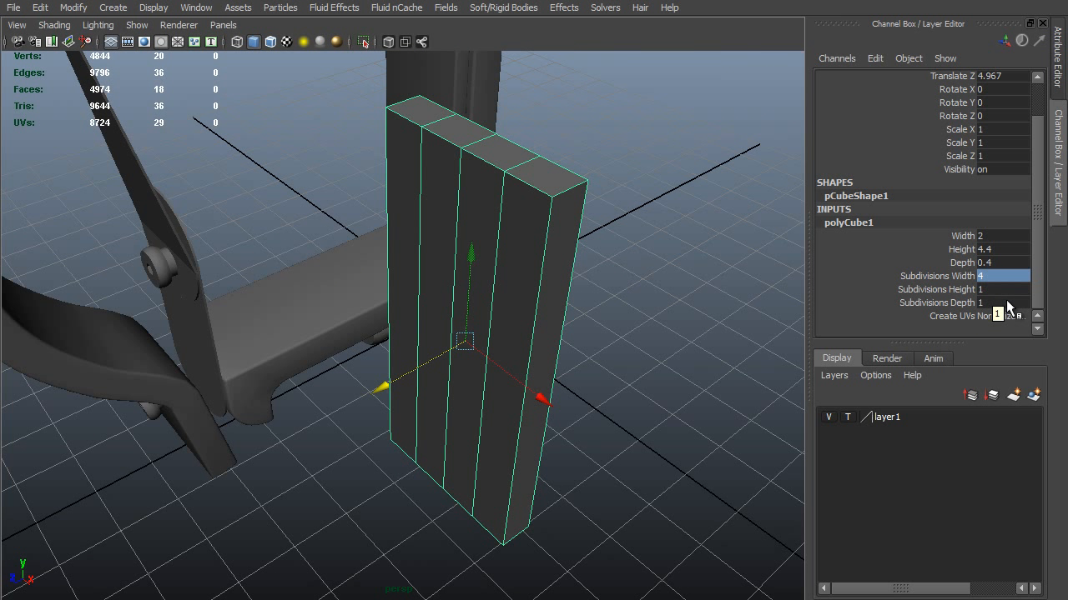
double_click(1000, 302)
text(2)
key(Return)
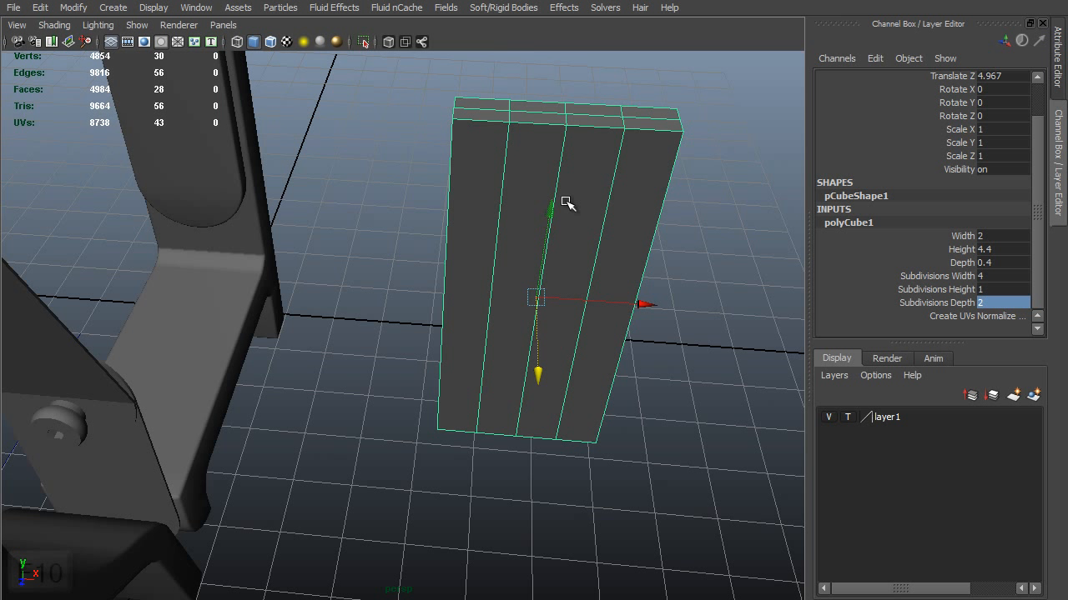
Select the block's three inner vertical edge loops and scale them closer together along X in the top view, ending in object mode
key(F10)
click(507, 155)
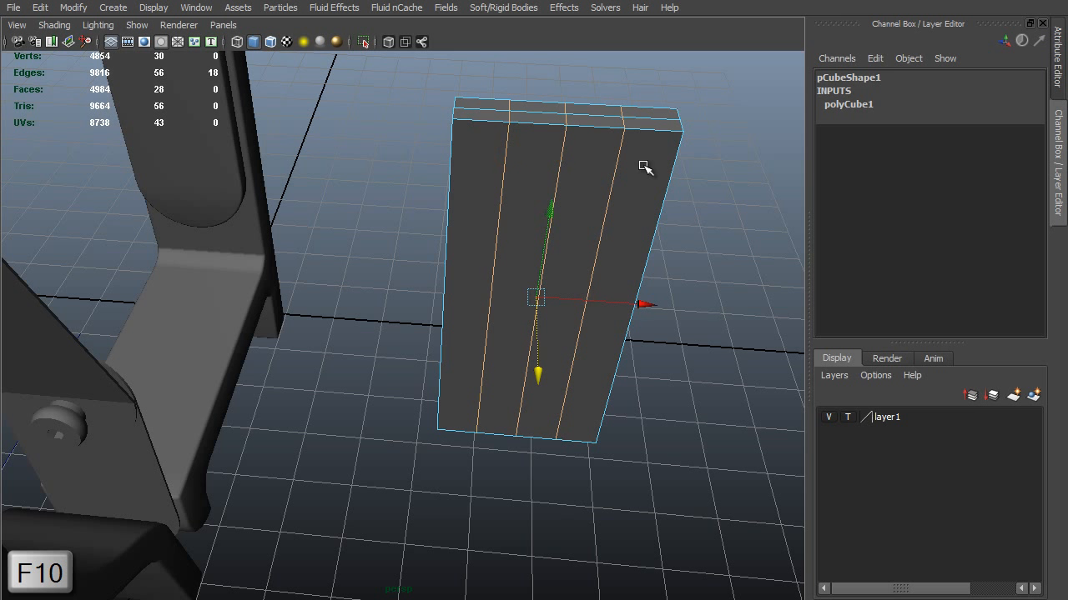
key(space)
drag(638, 166, 582, 166)
alt+right_drag(605, 167, 608, 211)
alt+middle_drag(608, 211, 526, 226)
key(r)
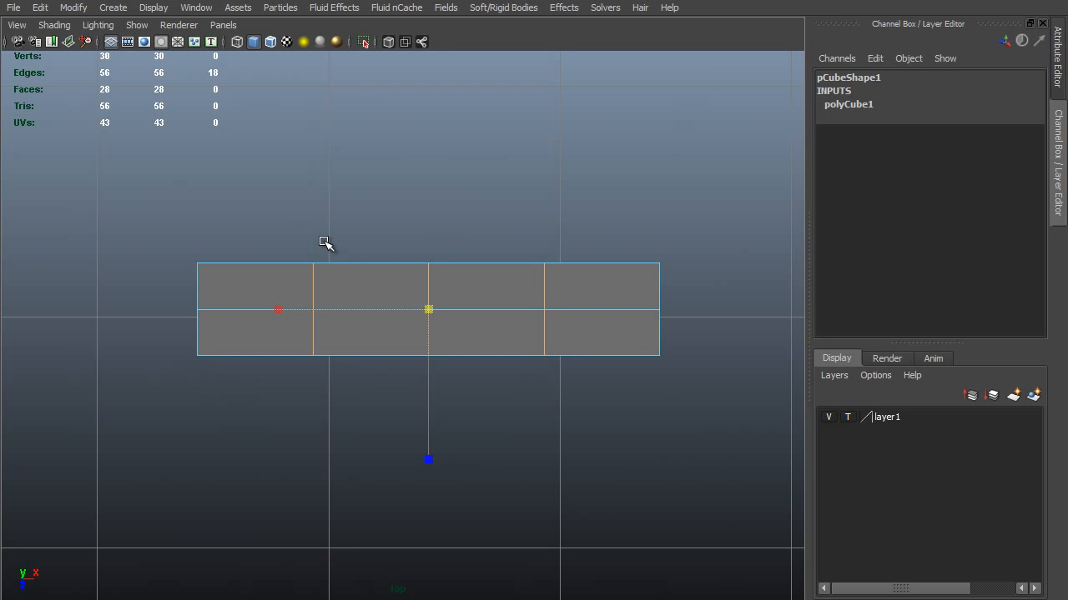
alt+middle_drag(322, 241, 349, 307)
drag(319, 318, 500, 101)
key(space)
key(F8)
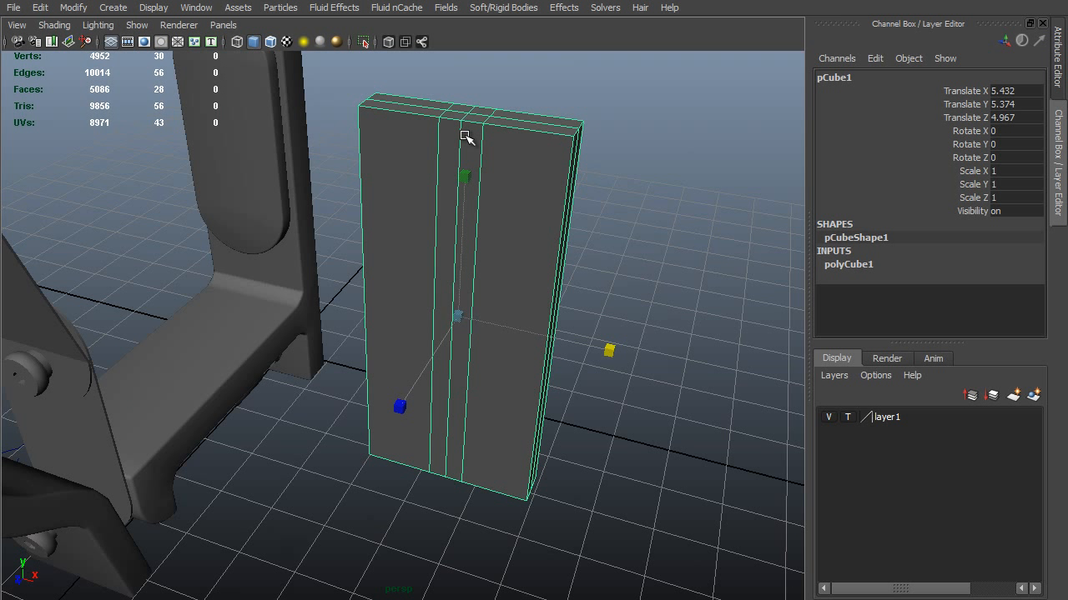
Bevel the two middle edge loops that cross at the center of the block's top face
key(F10)
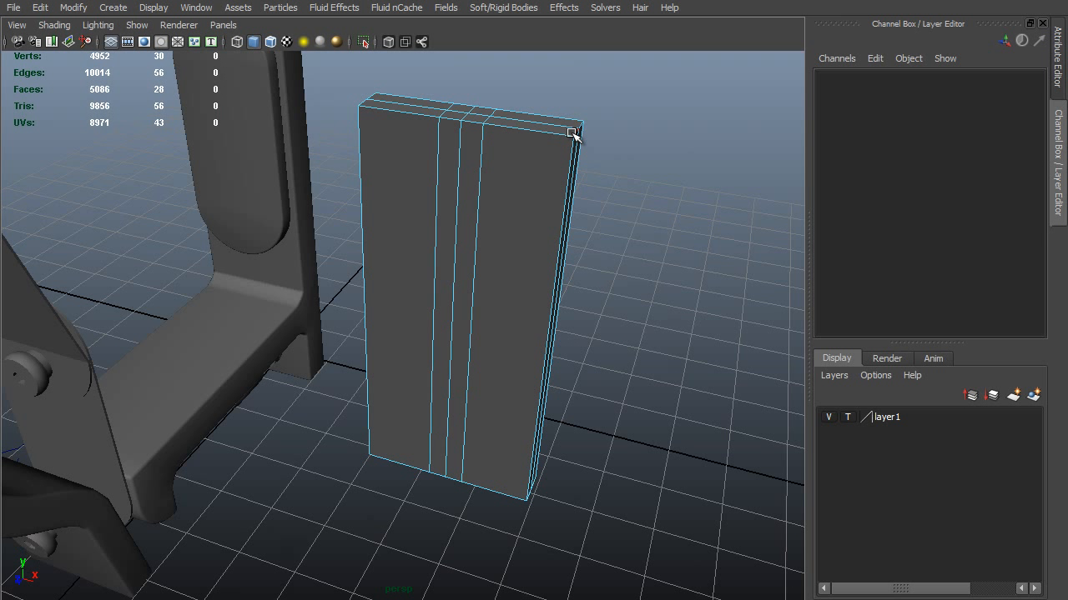
click(567, 127)
double_click(463, 140)
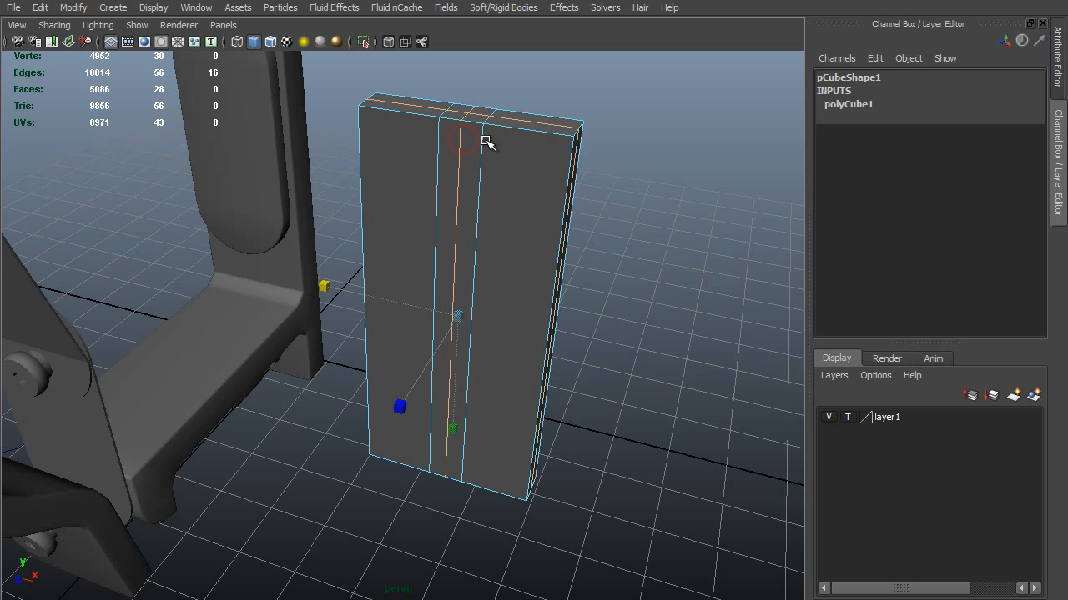
shift+right_click(452, 136)
shift+right_drag(463, 140, 533, 137)
alt+drag(500, 138, 429, 300)
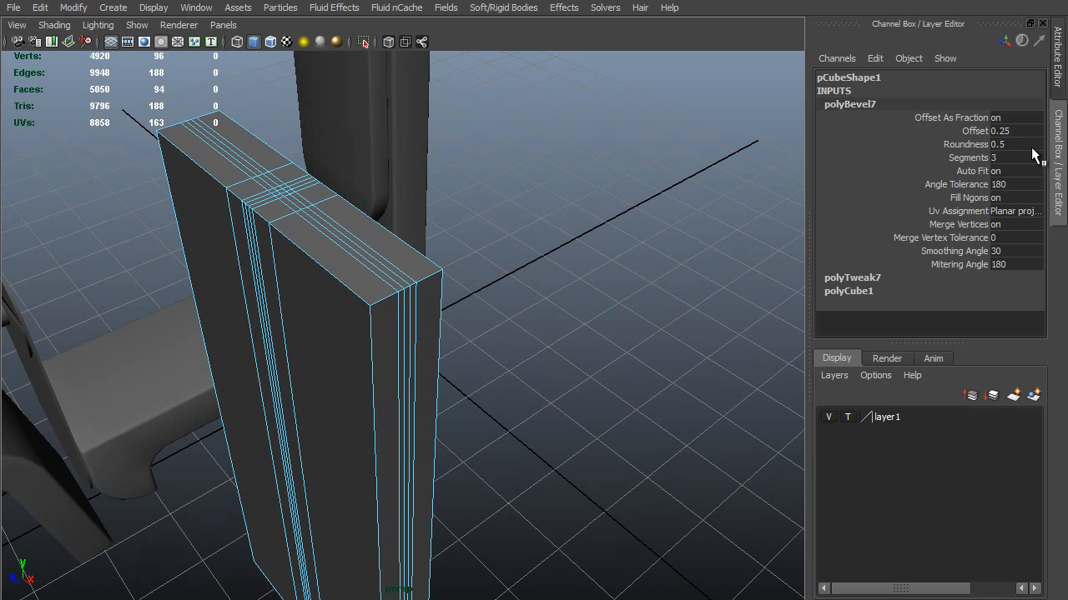
Set the bevel to 6 segments with an offset of about 0.55
double_click(1008, 157)
text(5)
key(Return)
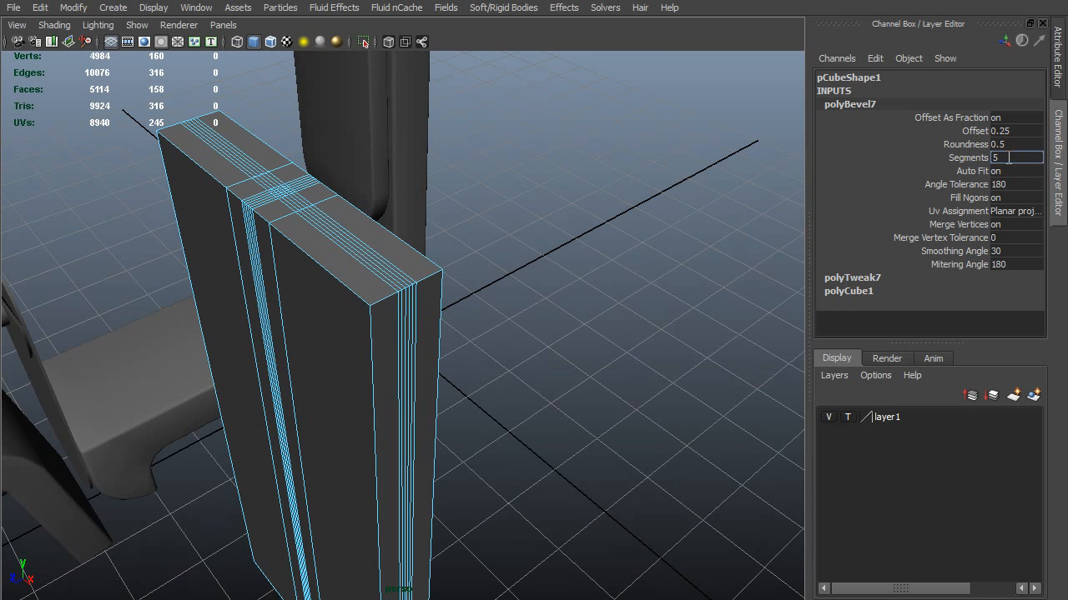
text(6)
key(Return)
click(973, 130)
alt+right_drag(260, 200, 493, 217)
middle_drag(493, 217, 495, 218)
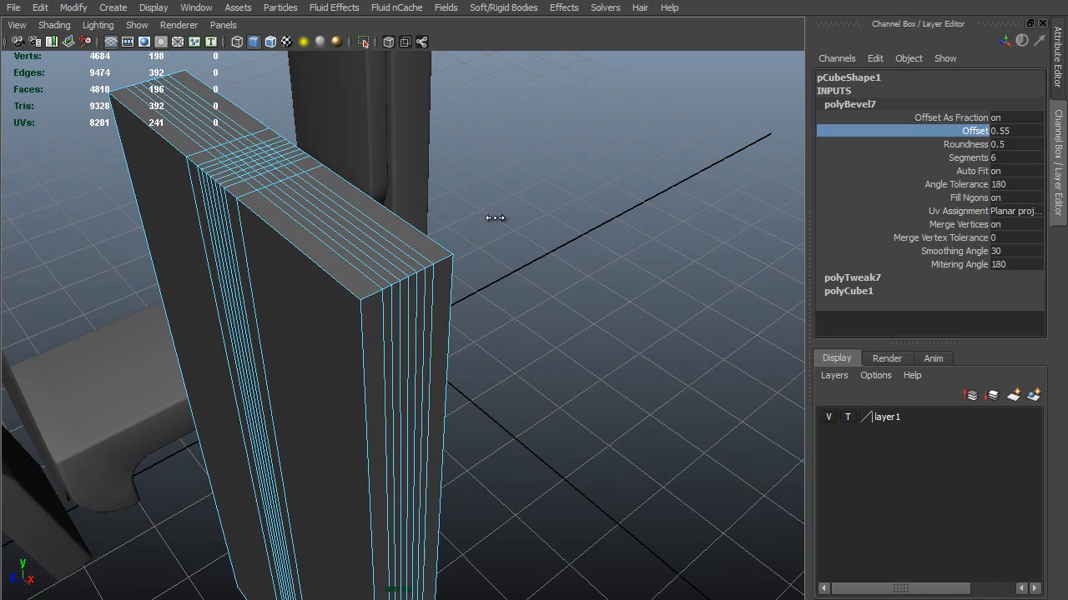
Select the edges inside the central grid on the block's top face from the top view and delete them
key(space)
drag(548, 309, 476, 310)
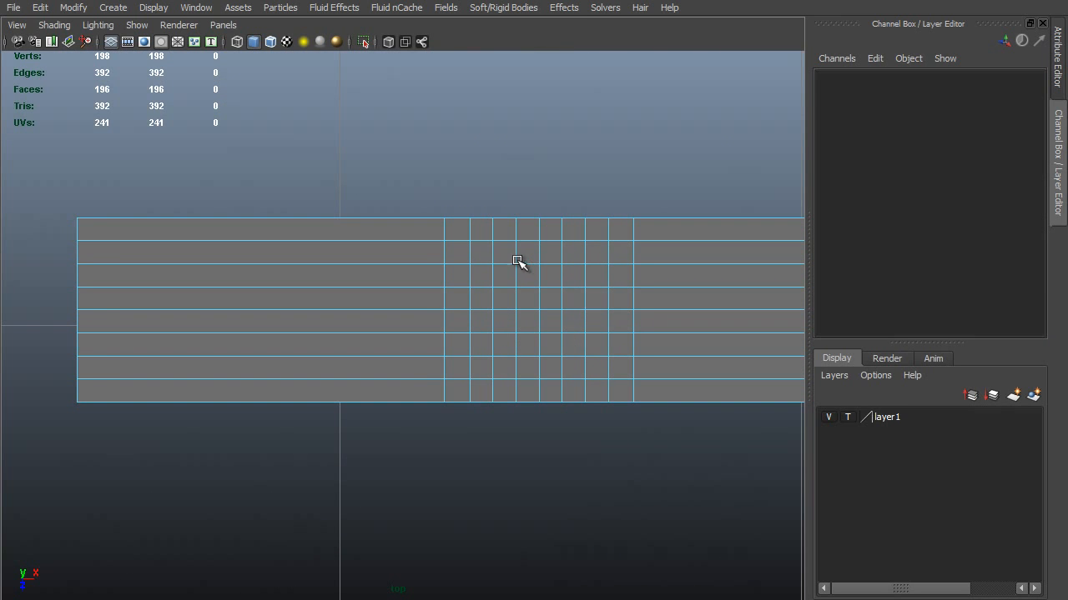
drag(479, 253, 596, 242)
key(space)
alt+drag(520, 369, 440, 299)
key(Delete)
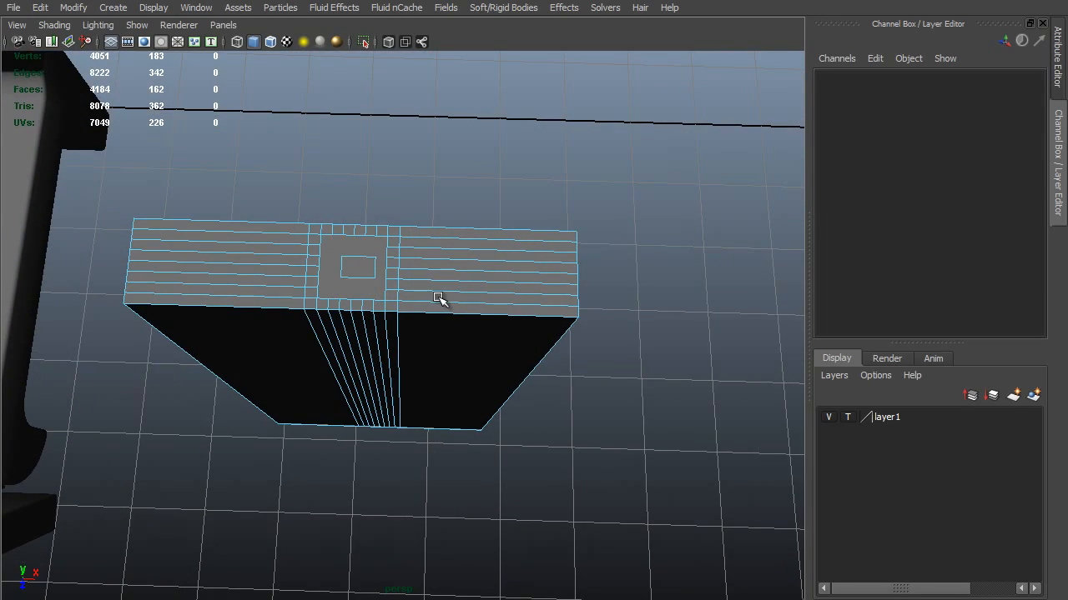
Delete the small rectangle of edges left inside the central opening area, leaving one square face
drag(369, 179, 409, 226)
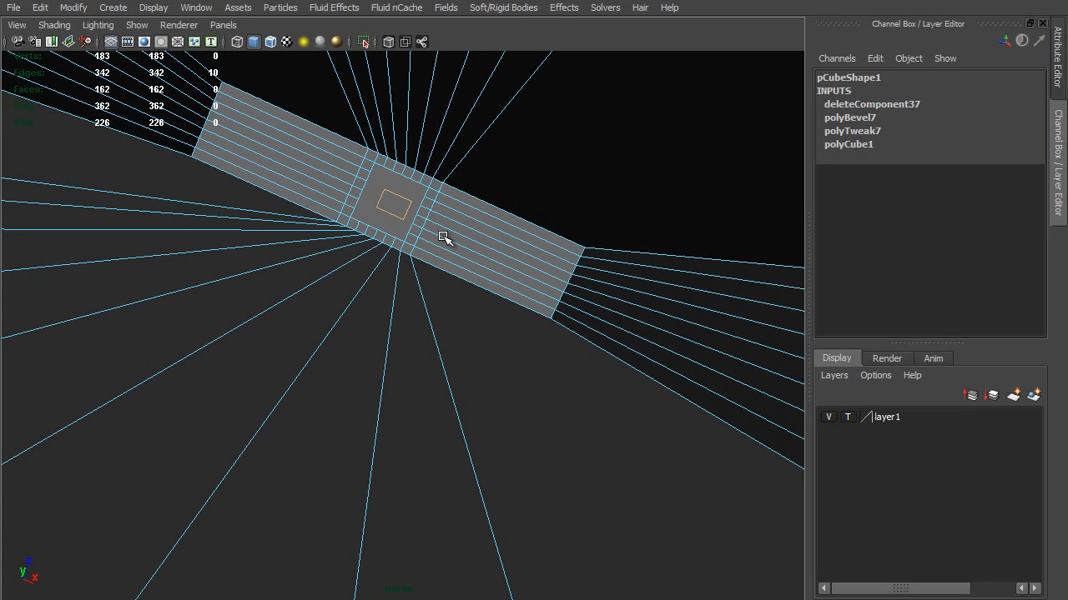
click(443, 238)
key(space)
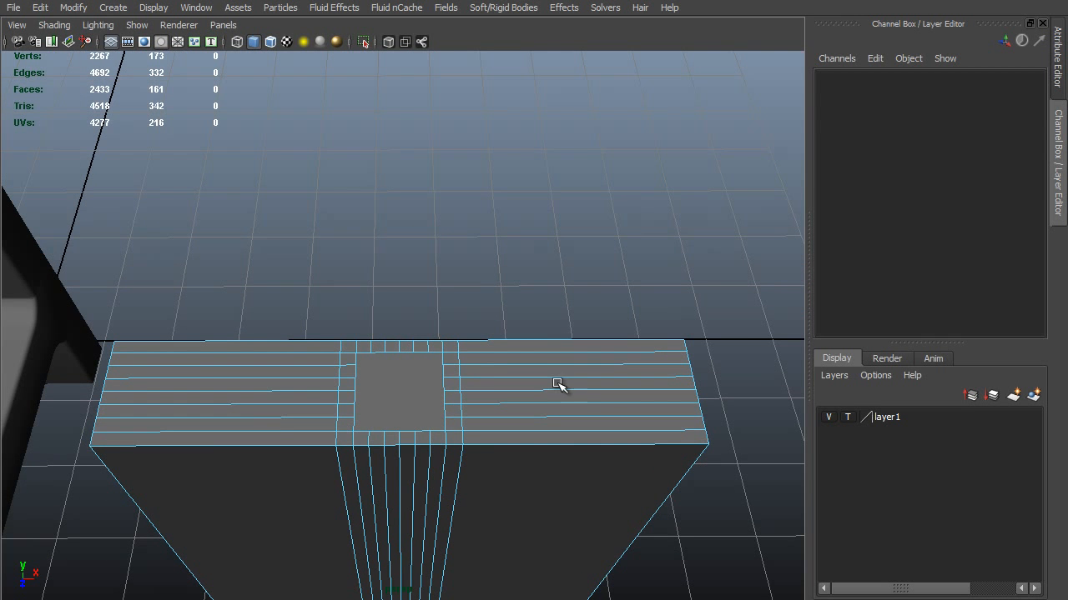
alt+drag(452, 381, 415, 344)
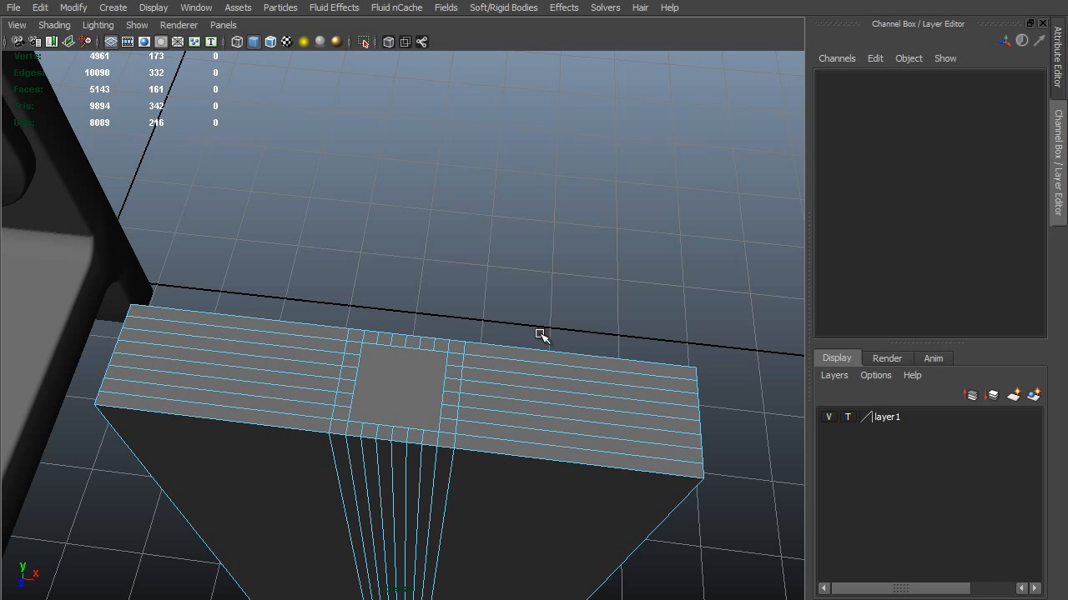
Create a polygon cylinder beside the block, about 0.497 in radius and 3.299 in height
click(481, 354)
key(space)
click(404, 213)
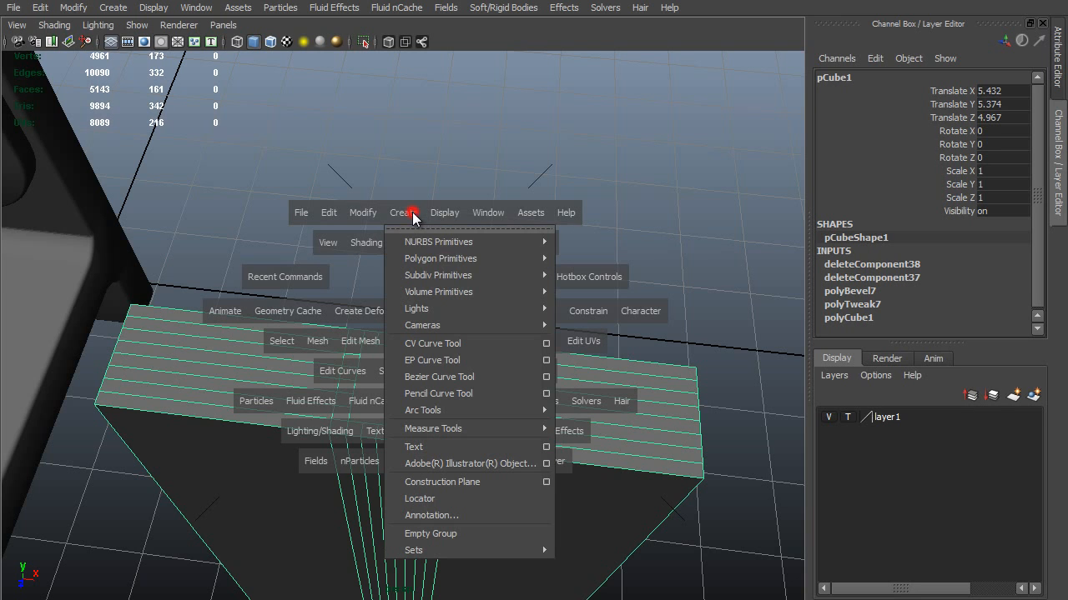
mouse_move(477, 258)
click(632, 301)
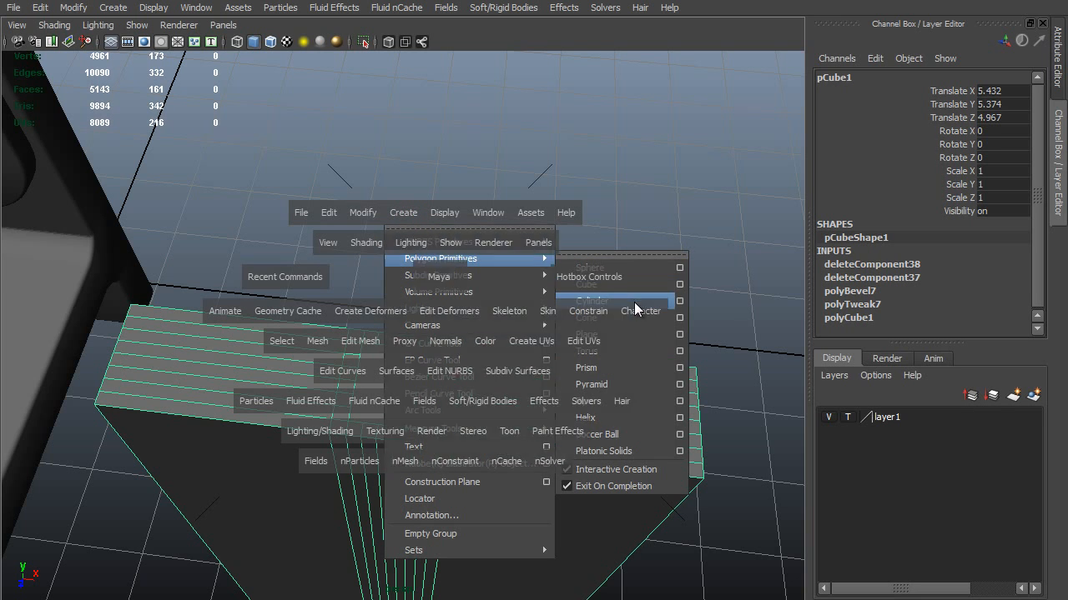
scroll(443, 426, down, 5)
alt+drag(469, 441, 564, 587)
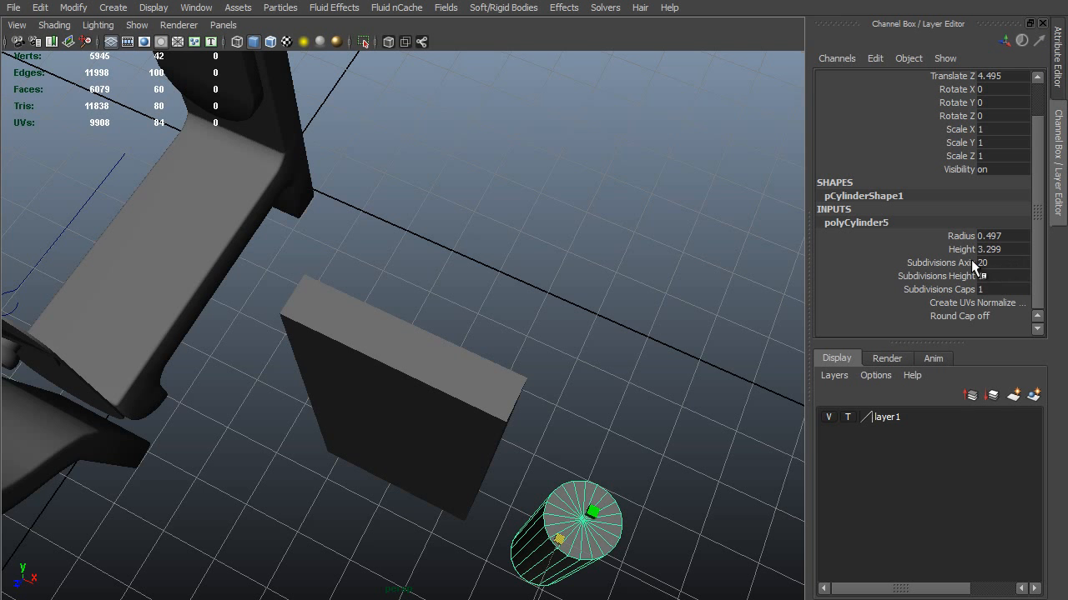
Set the cylinder's Subdivisions Axis to 36 and reopen its polyCylinder5 creation settings
double_click(999, 264)
key(Return)
alt+drag(534, 450, 609, 367)
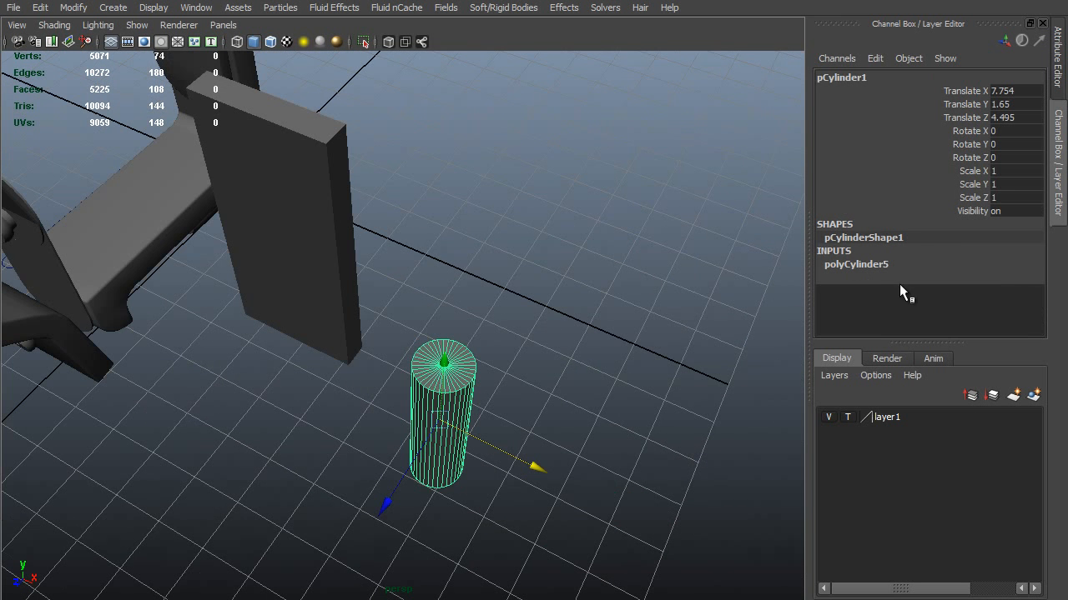
click(866, 266)
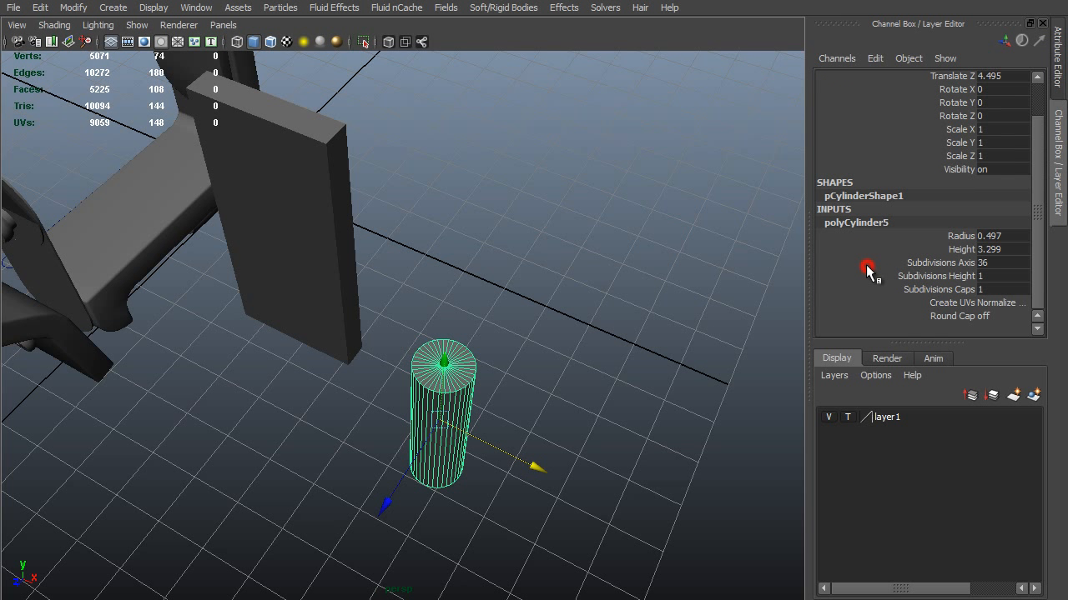
Set the new cylinder's radius to 0.19, its height to 0.1 and its Subdivisions Caps to 0
double_click(1018, 235)
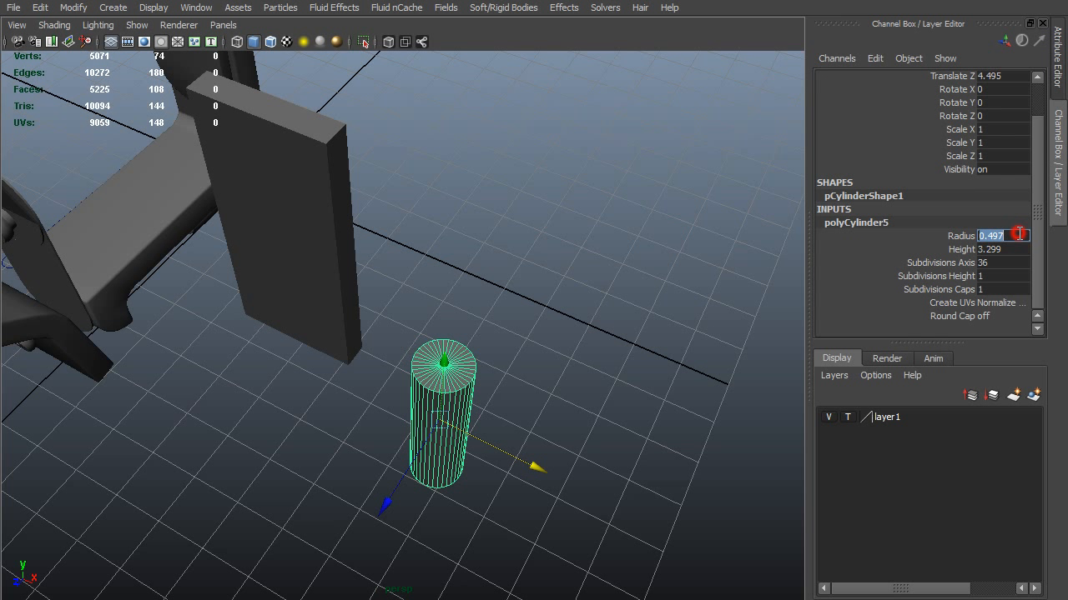
key(Return)
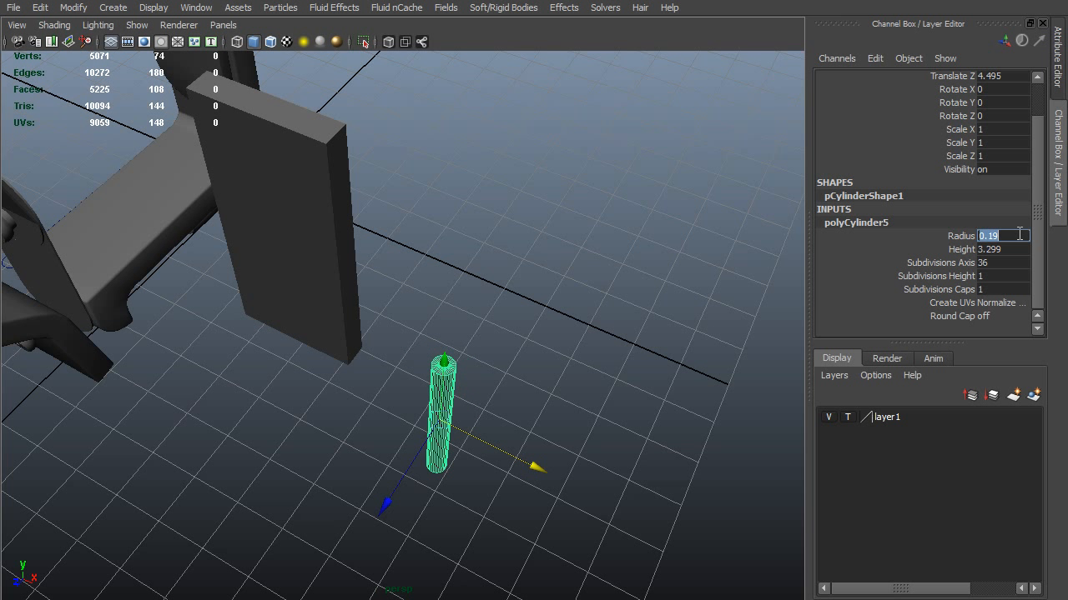
double_click(1019, 250)
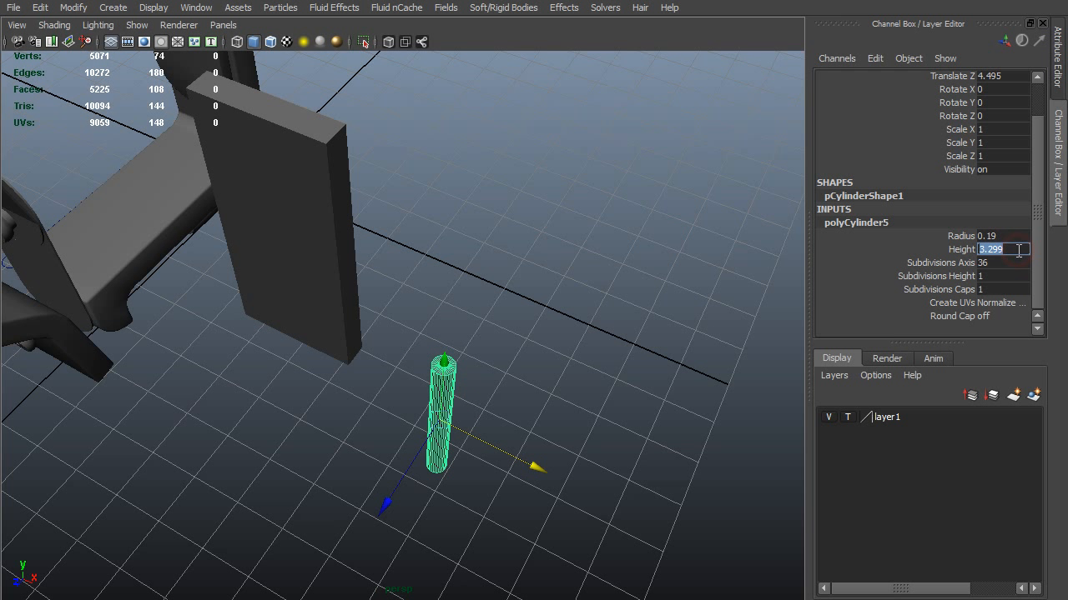
text(.1)
key(Return)
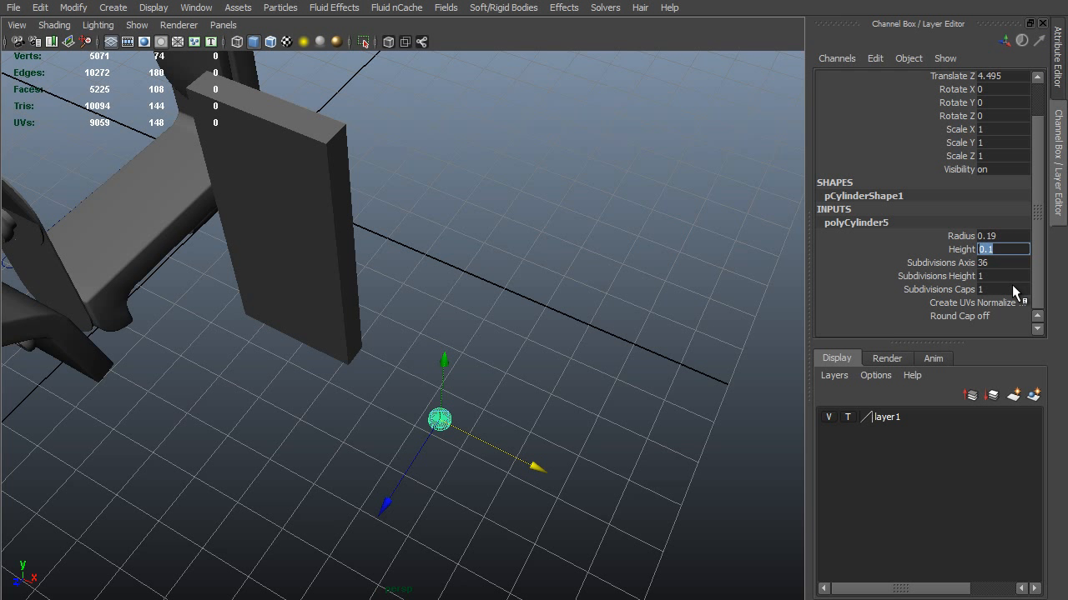
double_click(1002, 288)
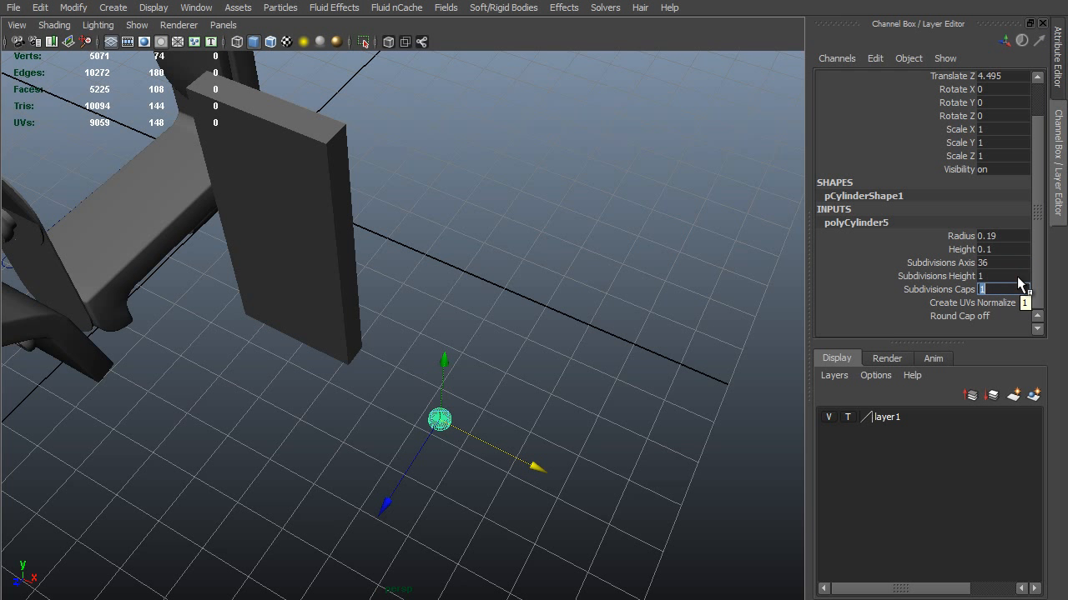
text(0)
key(Return)
In the side view, move the cylinder along Z to 4.967, centring it over the block's thickness
key(space)
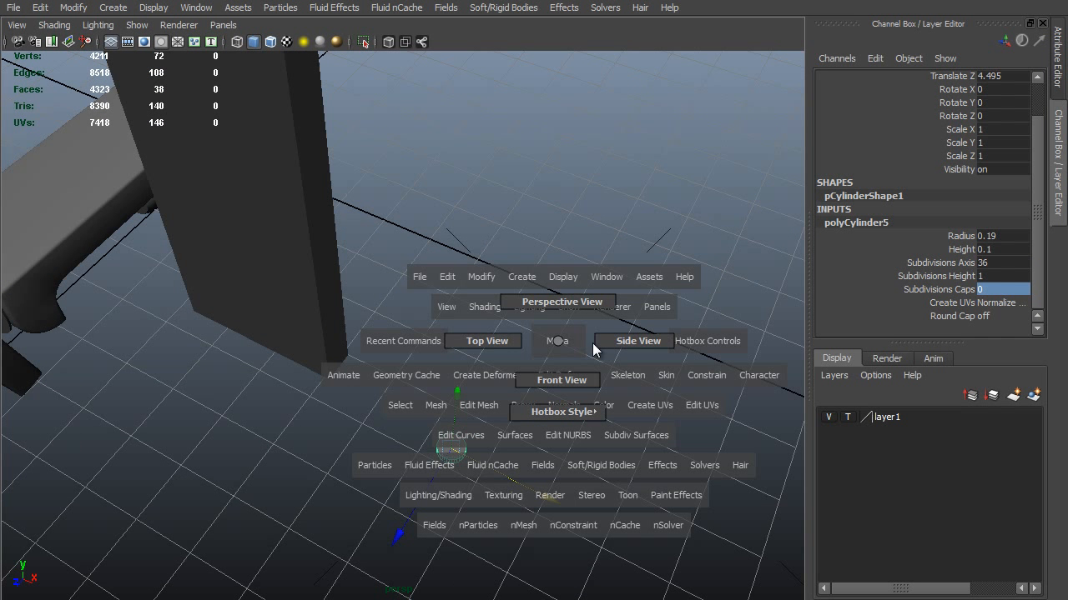
click(637, 276)
alt+right_drag(351, 321, 577, 478)
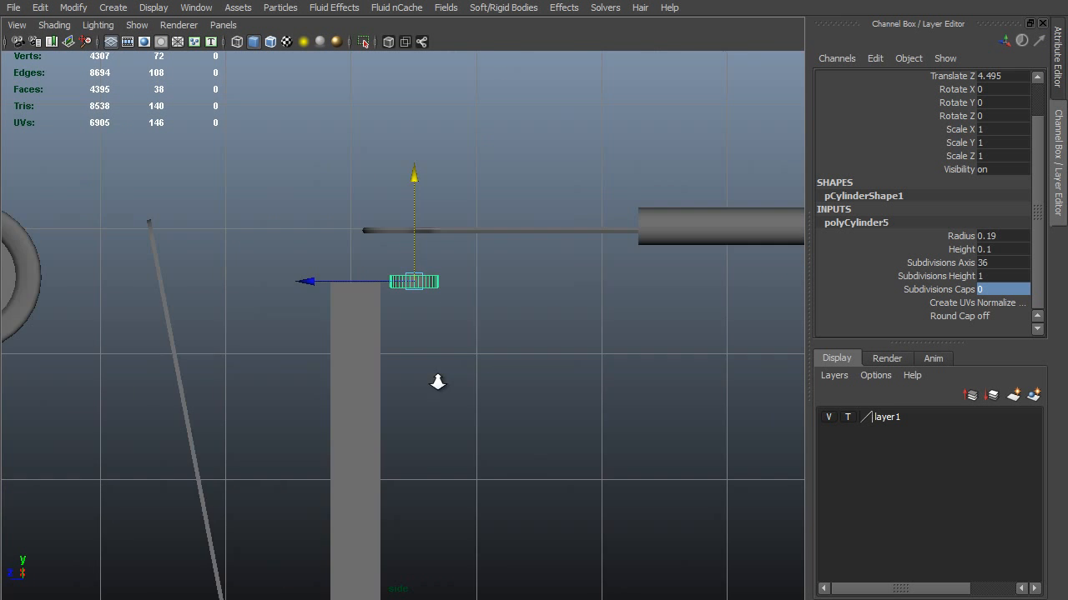
alt+middle_drag(532, 337, 642, 351)
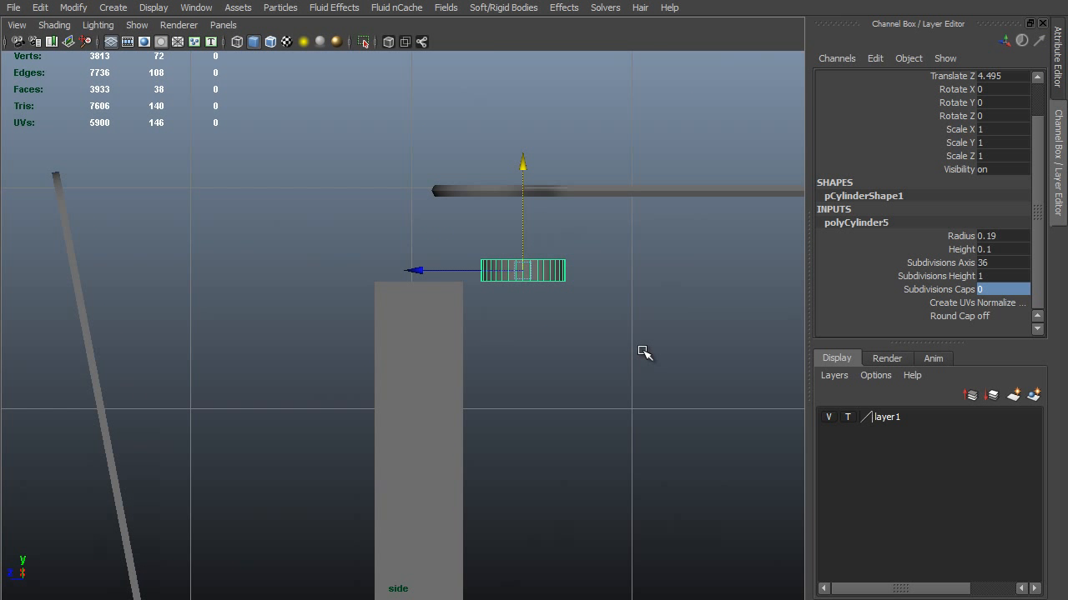
click(468, 271)
key(4)
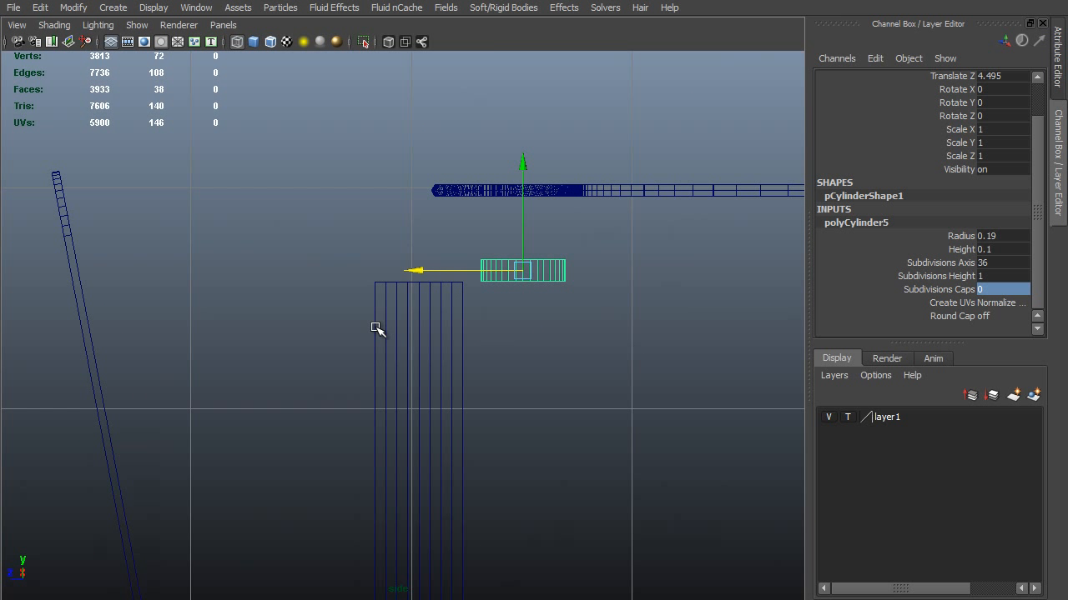
middle_drag(433, 181, 454, 181)
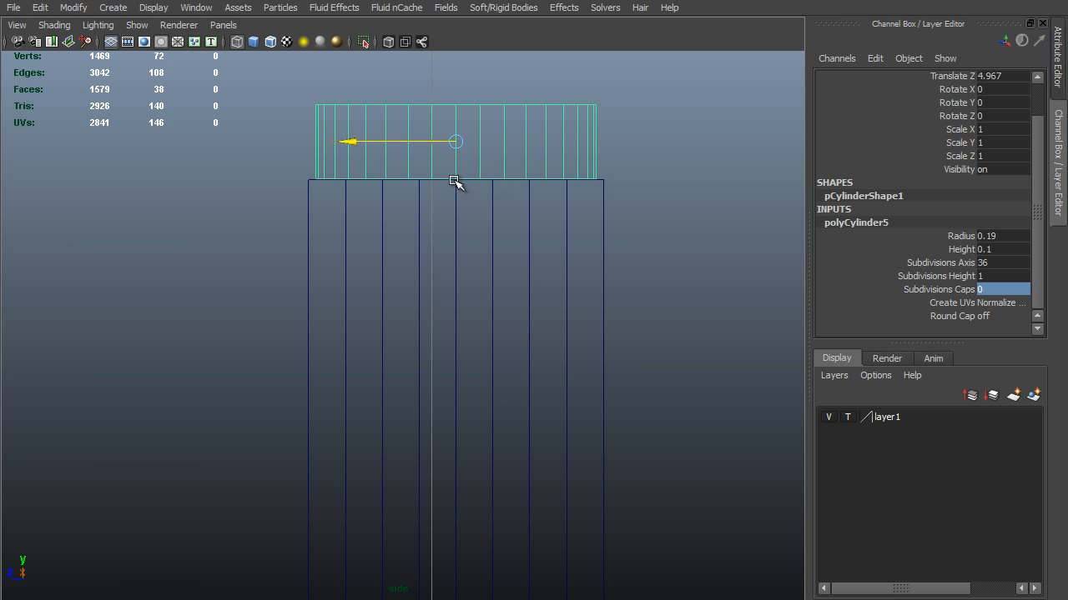
In the top view, move the cylinder along X to 5.432, over the centre of the block's top grid
key(space)
drag(504, 213, 438, 209)
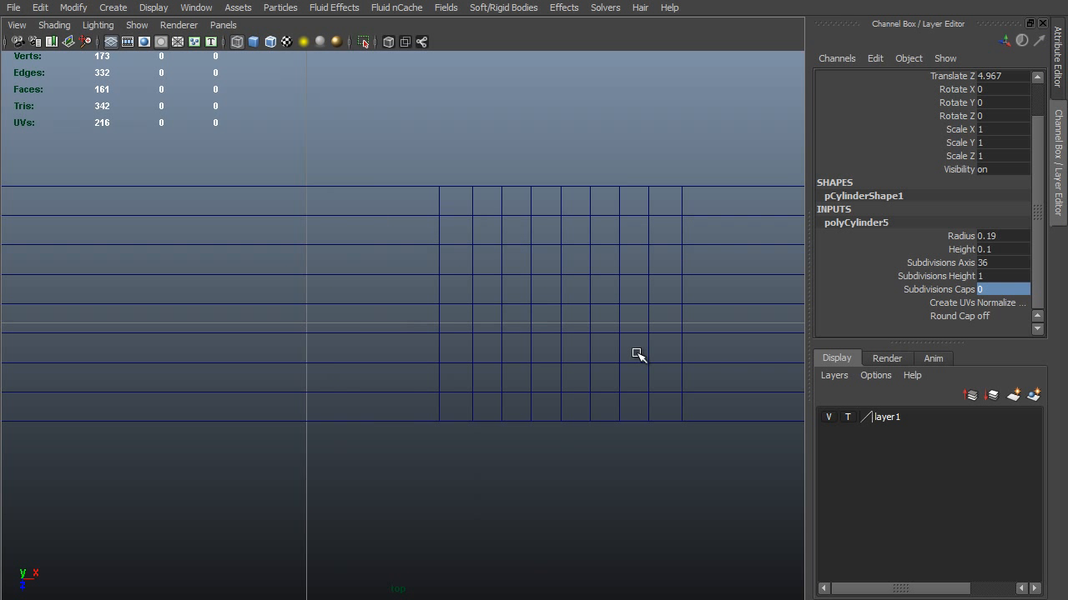
click(780, 317)
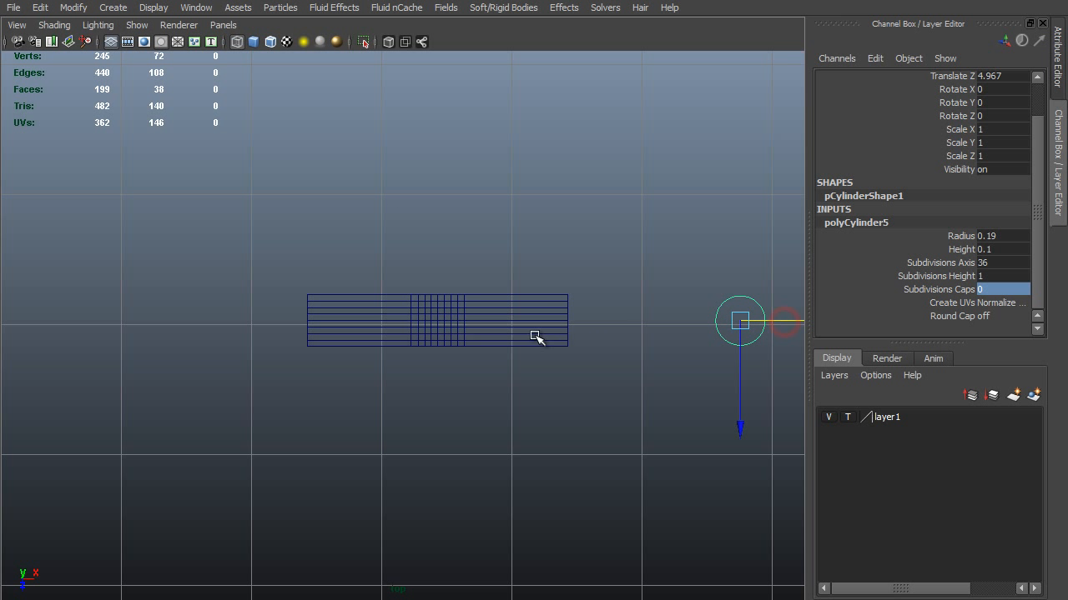
middle_drag(484, 305, 442, 317)
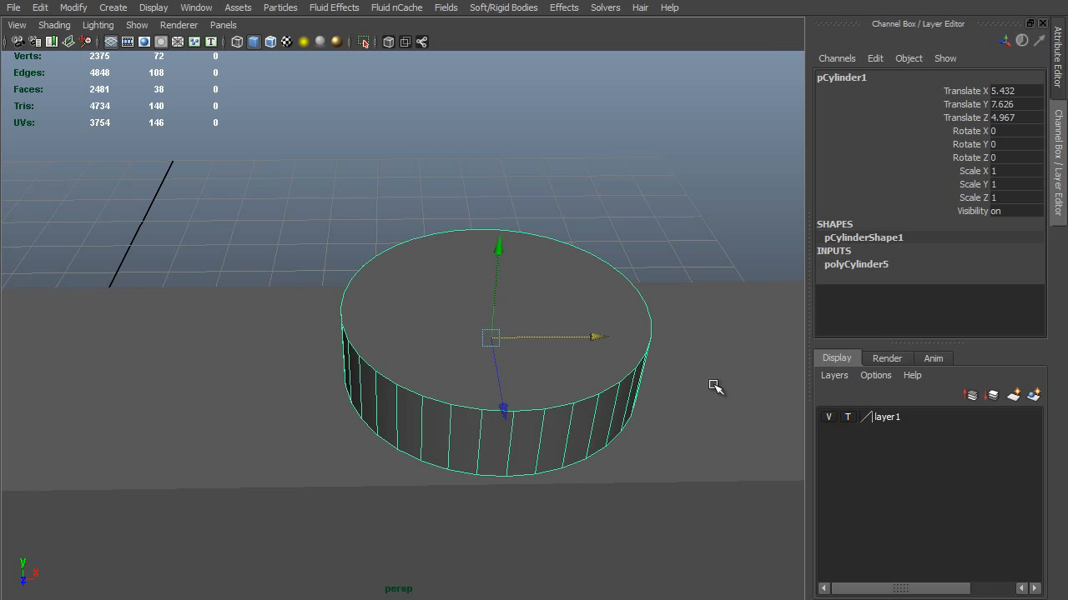
Set the guide cylinder's Subdivisions Axis to 24 to suit the vertices around the block's central opening
click(705, 429)
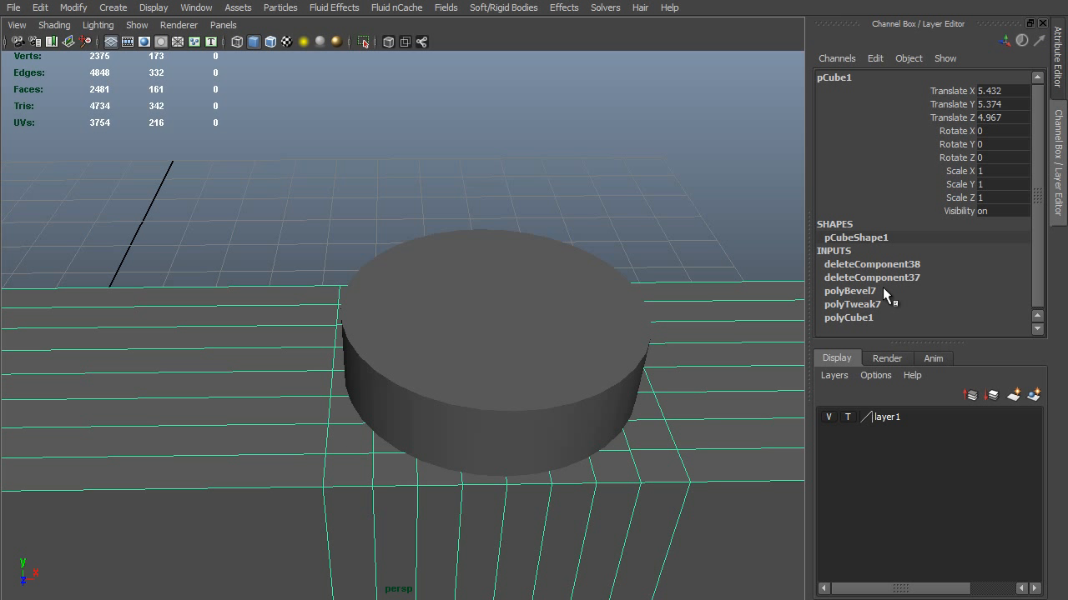
click(593, 340)
click(890, 262)
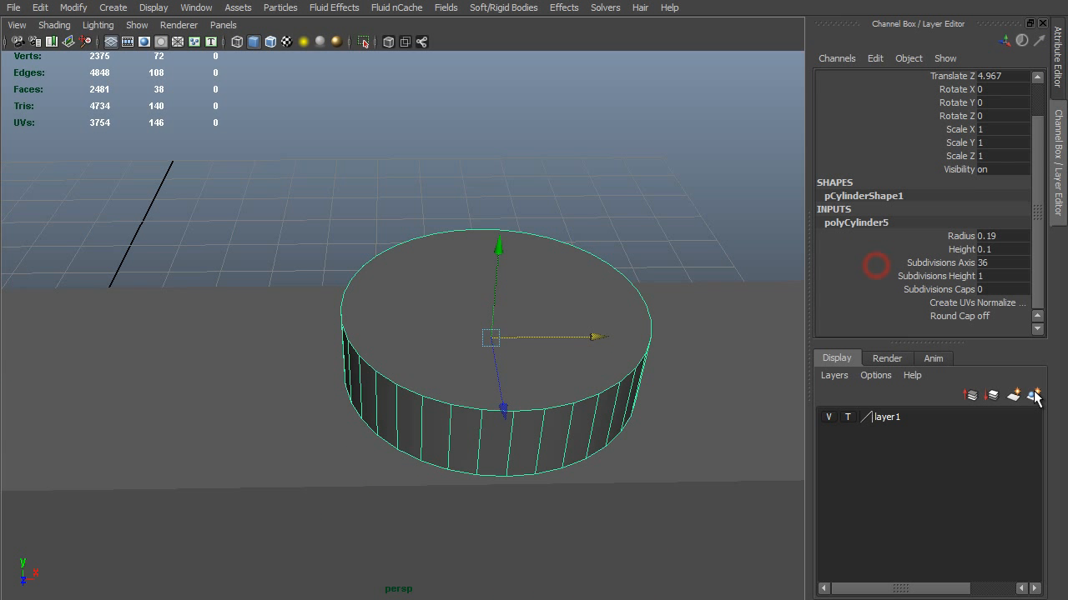
click(1001, 260)
text(24)
key(Return)
Snap the vertices around the block's square centre face onto the cylinder's bottom rim vertices, shaping the face into a circle
alt+drag(508, 431, 503, 453)
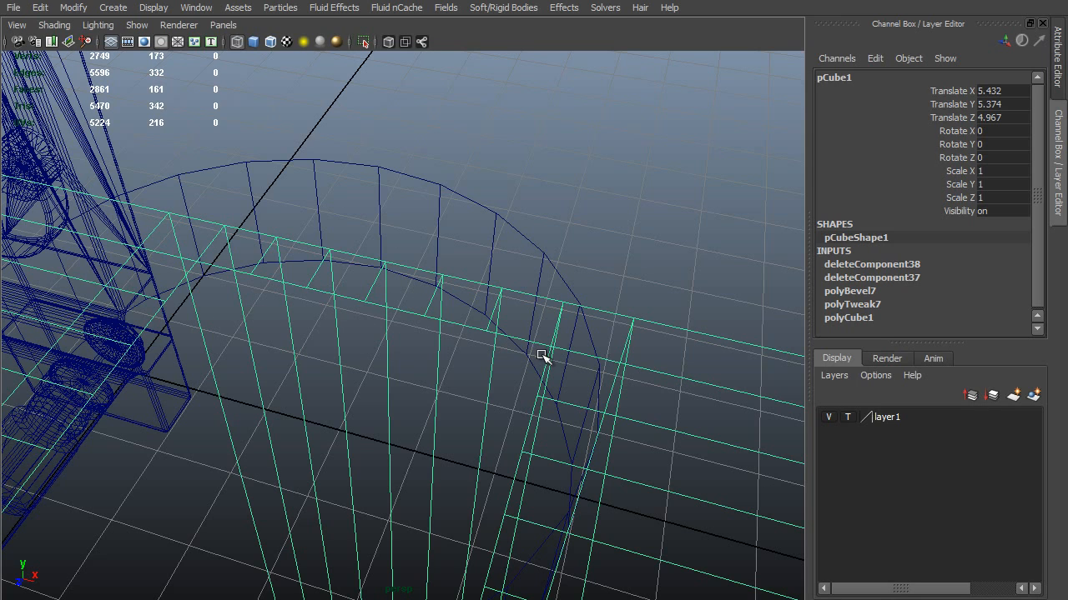
alt+right_drag(342, 266, 364, 292)
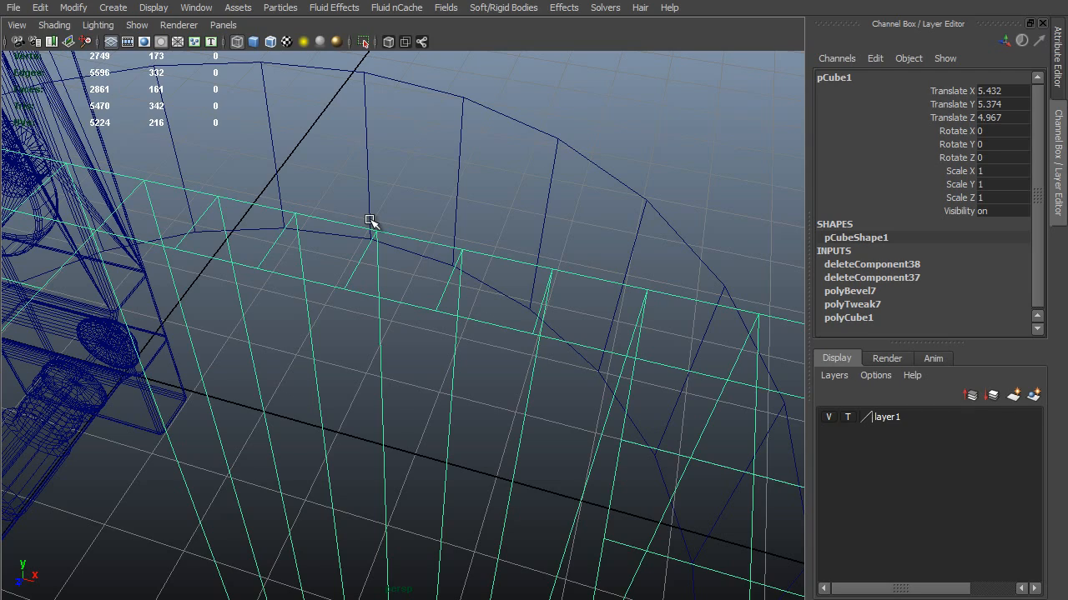
click(323, 329)
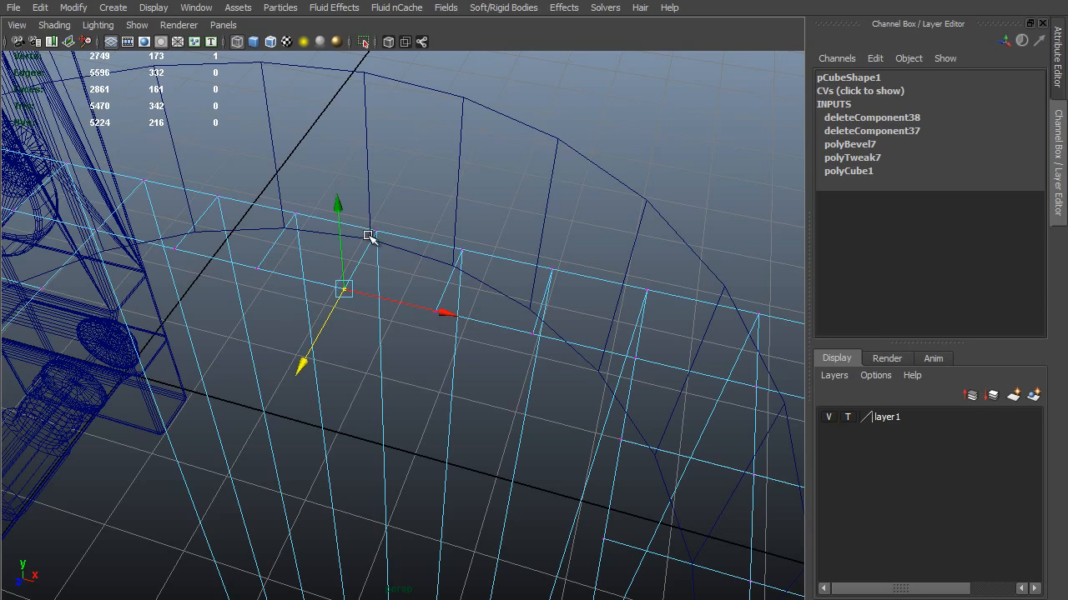
key(v)
middle_drag(373, 239, 376, 239)
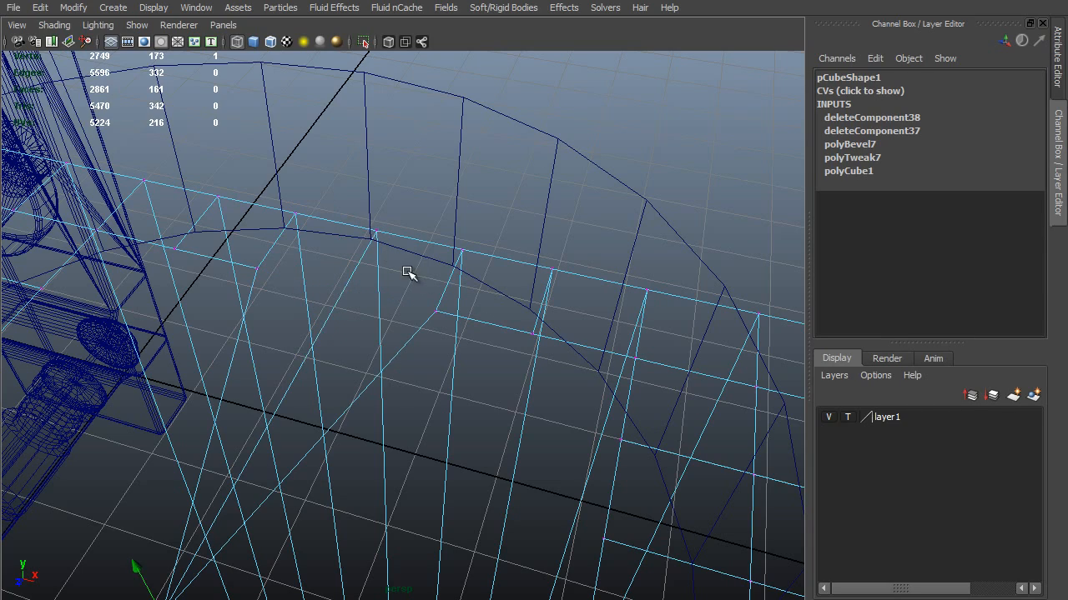
alt+drag(405, 271, 406, 251)
key(v)
middle_click(405, 236)
click(432, 243)
key(v)
middle_click(410, 251)
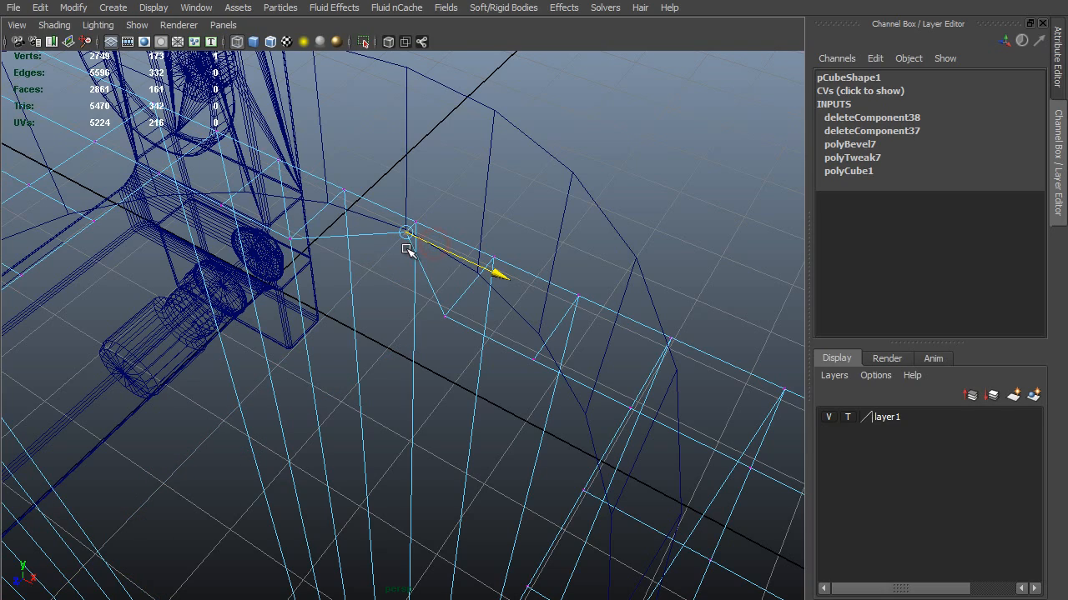
alt+drag(219, 256, 315, 273)
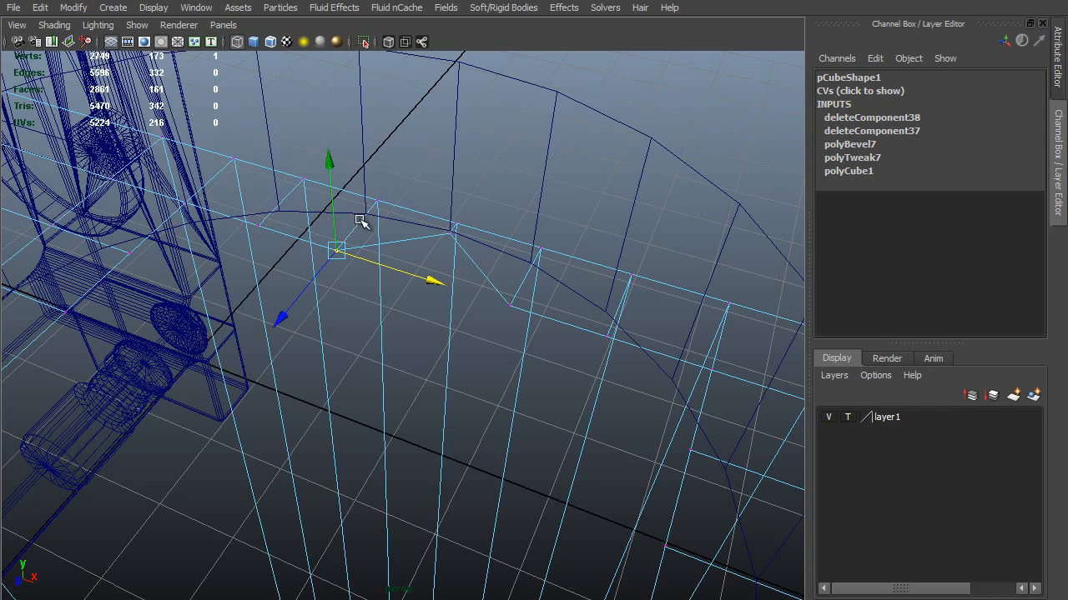
alt+drag(381, 226, 298, 267)
drag(364, 207, 338, 255)
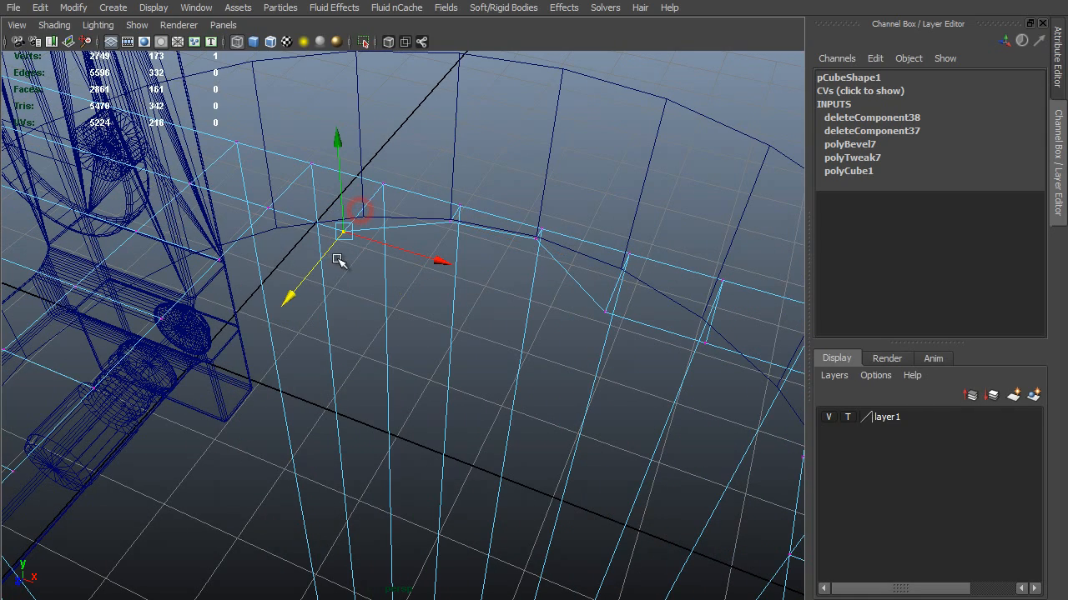
click(365, 214)
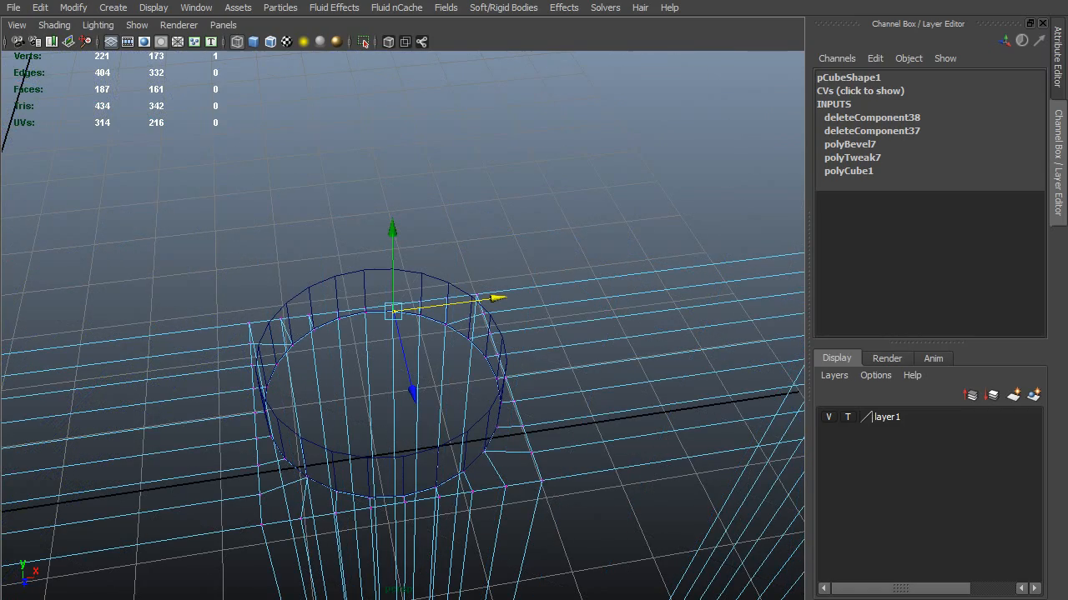
Remove the guide cylinder from above the round face on the block
scroll(496, 382, up, 2)
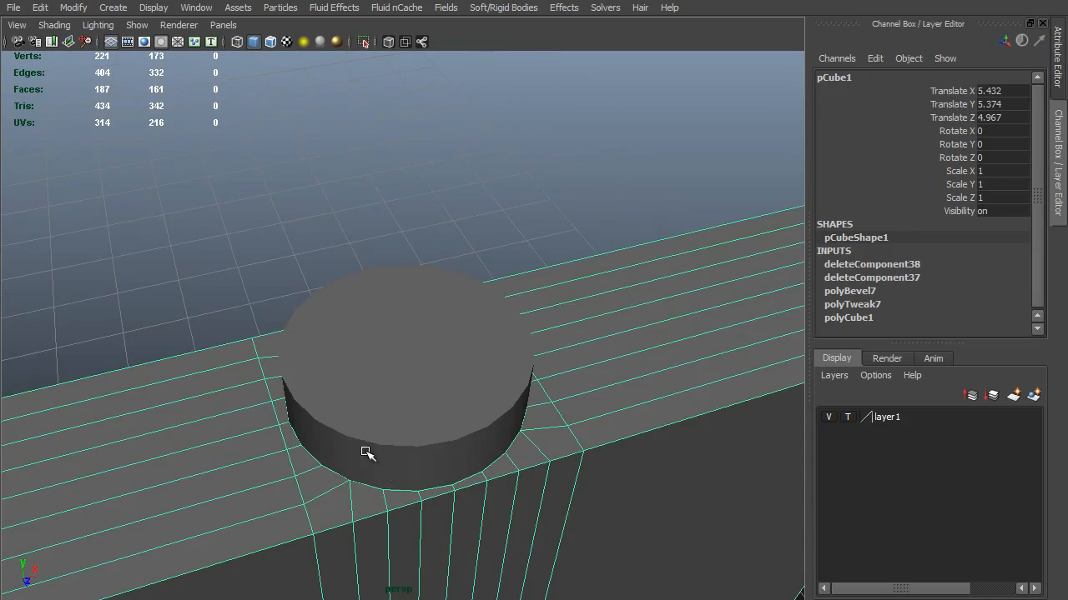
alt+drag(364, 450, 291, 419)
click(421, 419)
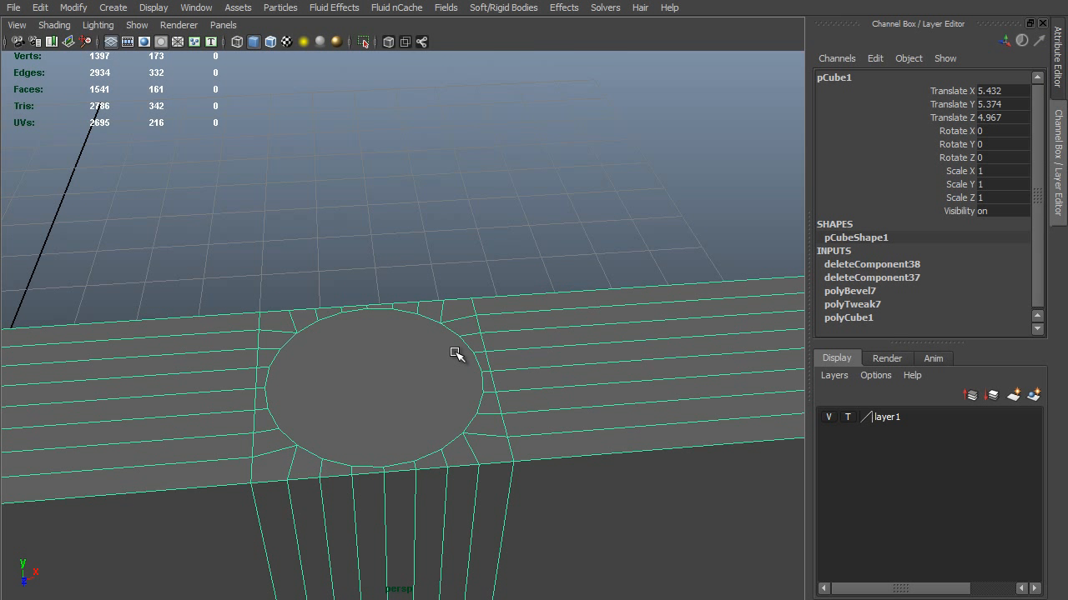
Select the round face on the block's top and extrude it upward by about 0.051
key(F11)
click(400, 376)
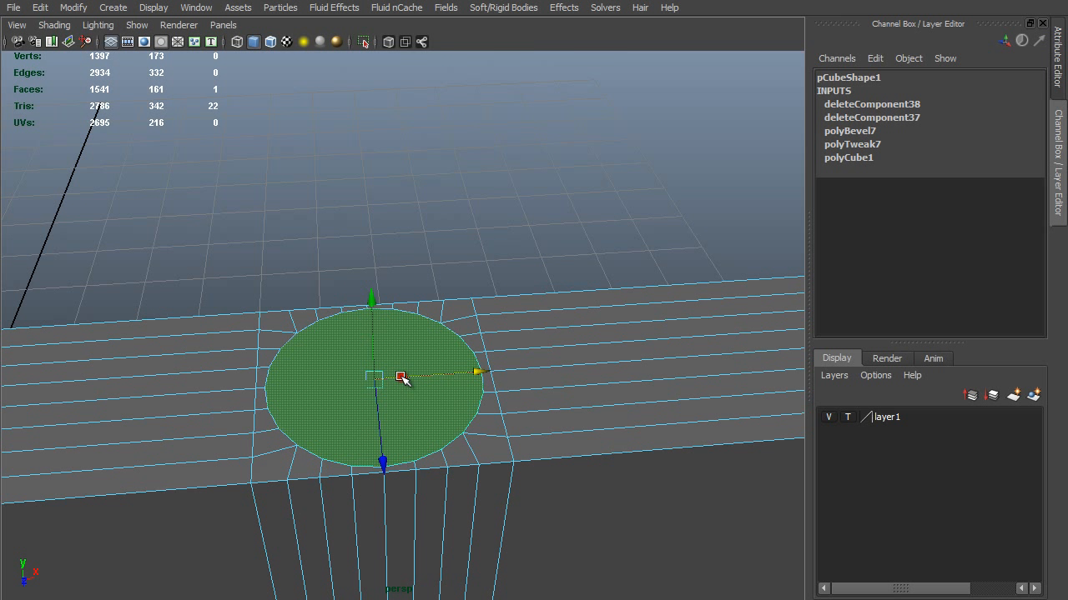
alt+drag(550, 461, 484, 458)
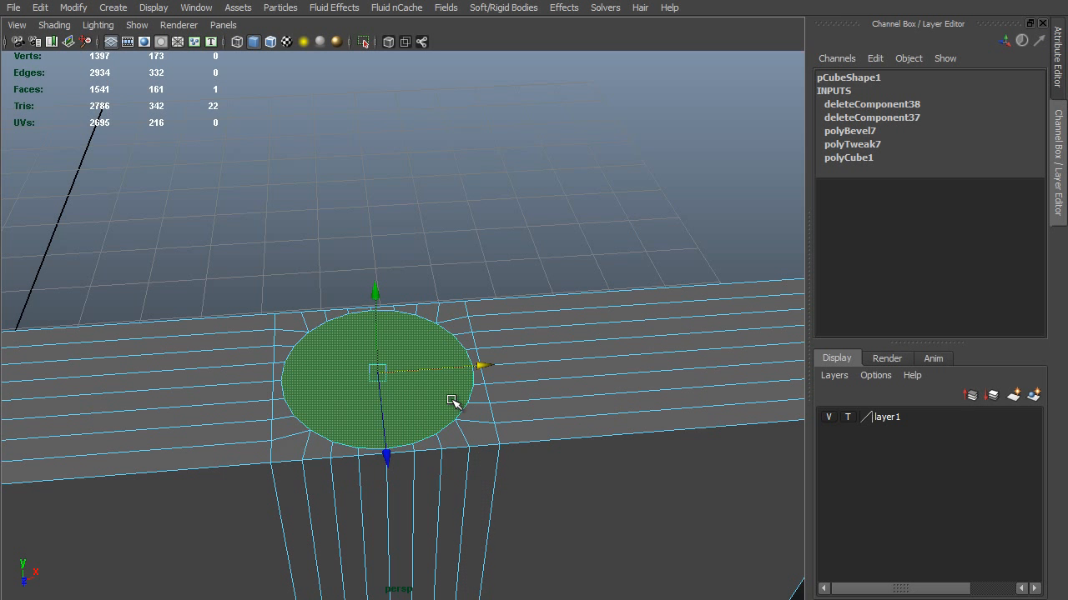
shift+right_click(426, 369)
click(436, 408)
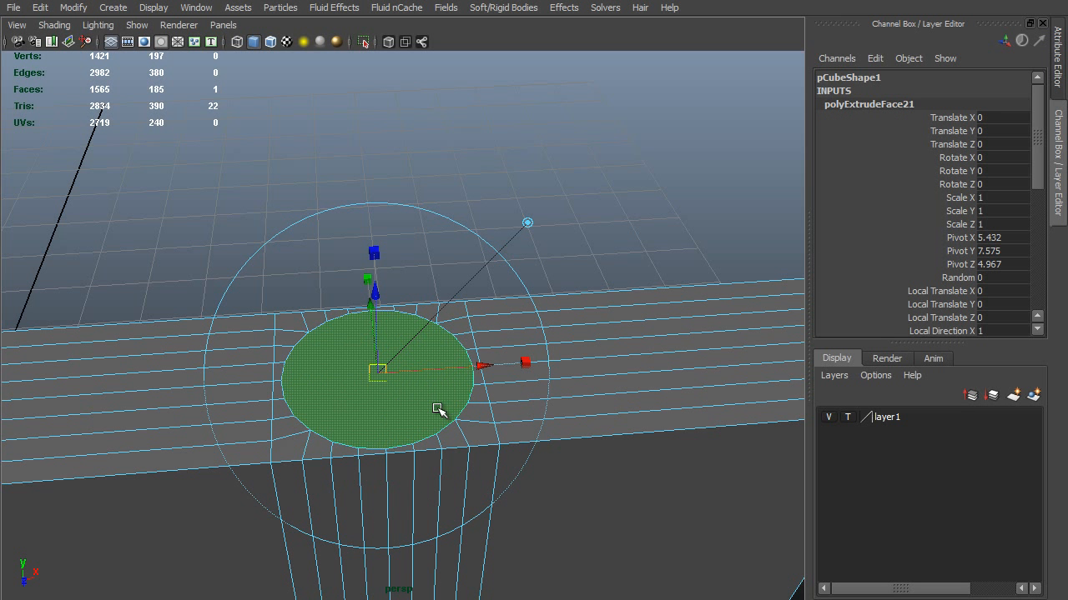
alt+drag(536, 363, 414, 271)
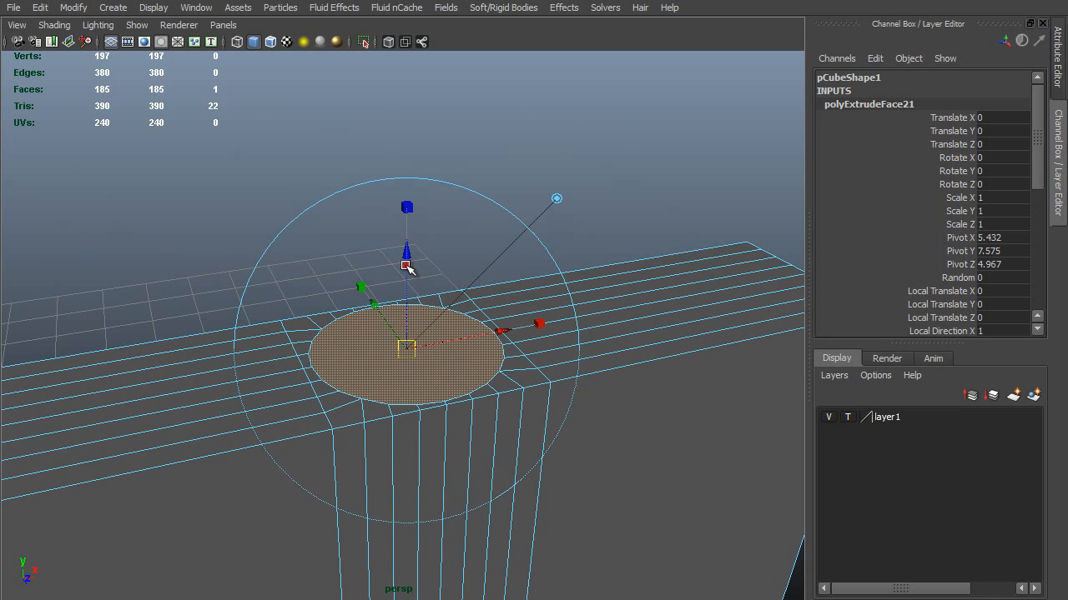
click(408, 266)
middle_drag(483, 310, 476, 303)
alt+drag(476, 303, 667, 215)
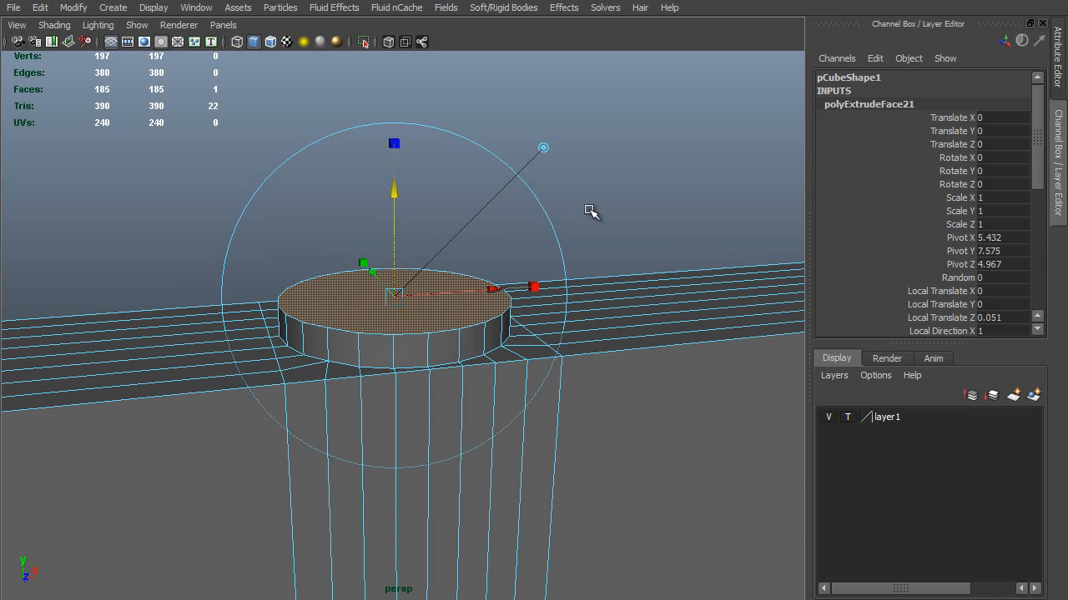
Scale the extruded round face inward to taper its sides and set its extrusion height to about 0.047
alt+drag(589, 210, 554, 210)
click(406, 149)
click(407, 300)
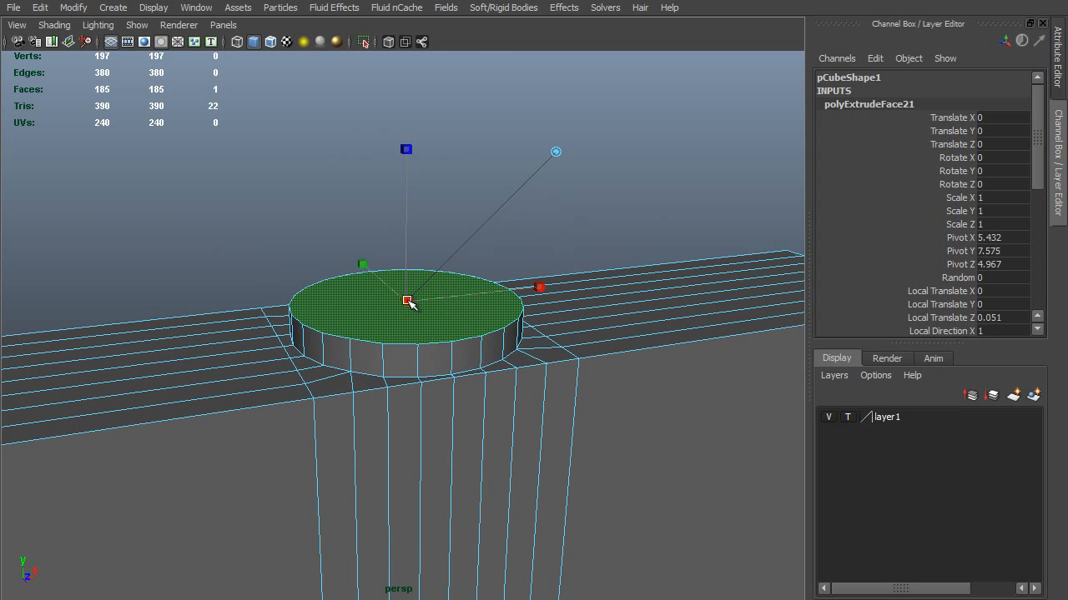
middle_drag(589, 247, 578, 249)
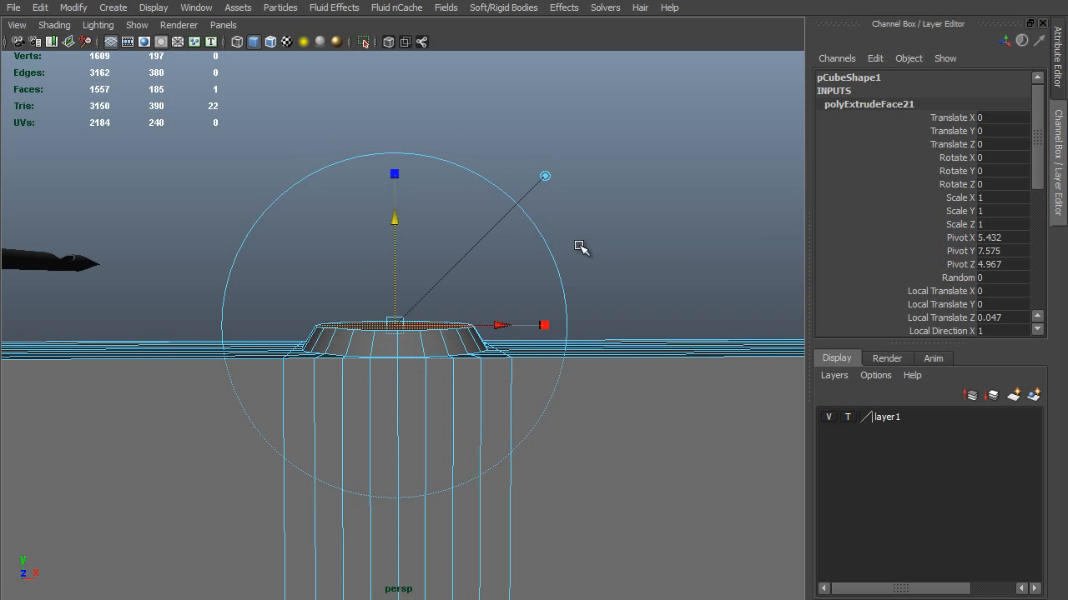
Extrude the tapered top face again, raising it about 0.449 to form a round neck above the block
key(g)
click(395, 222)
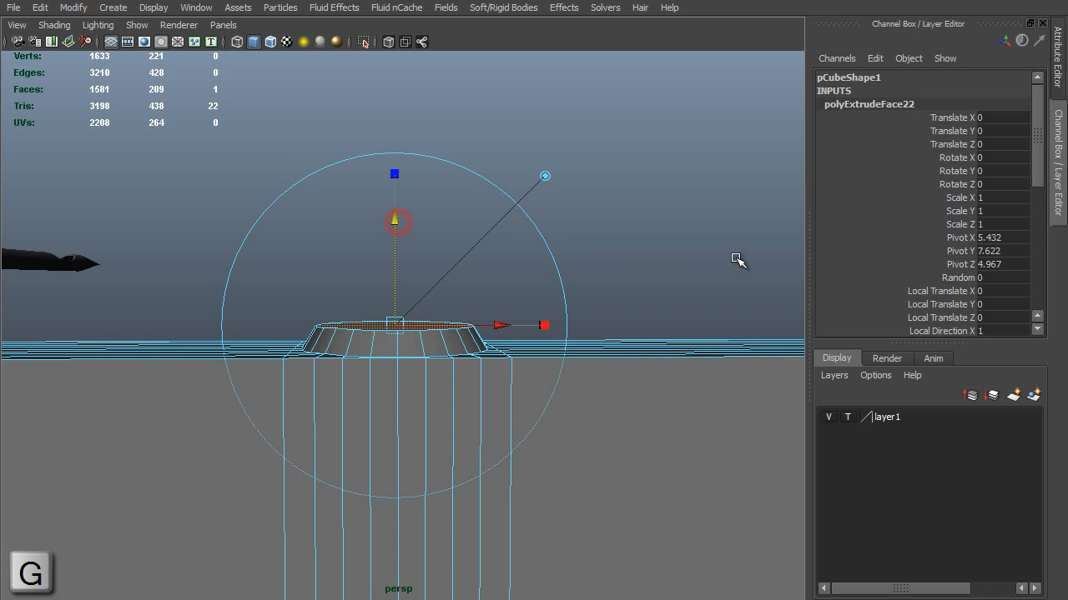
middle_drag(739, 258, 734, 207)
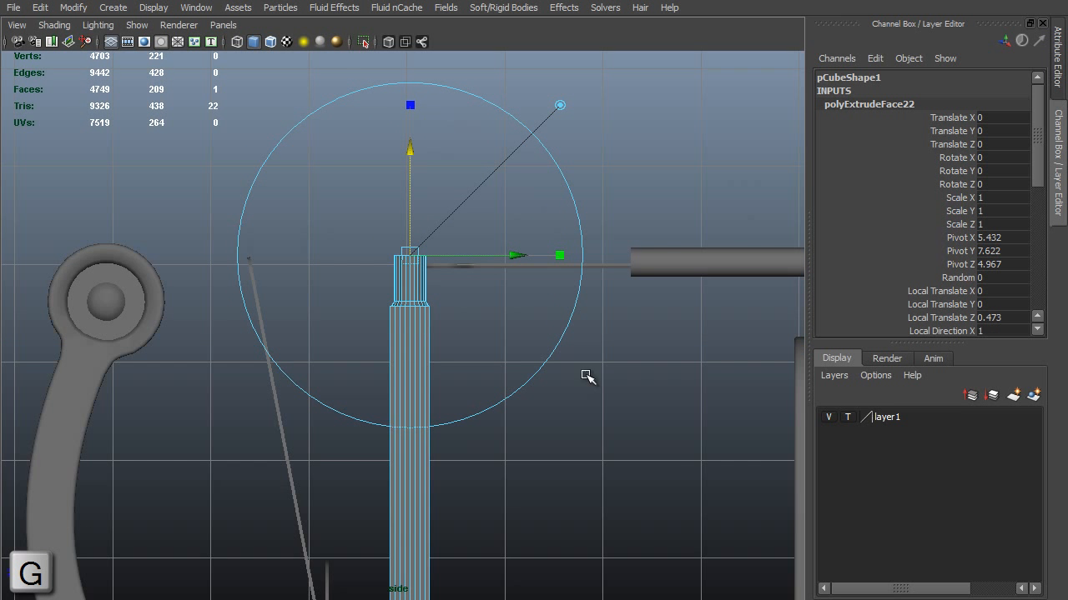
alt+right_drag(584, 374, 601, 401)
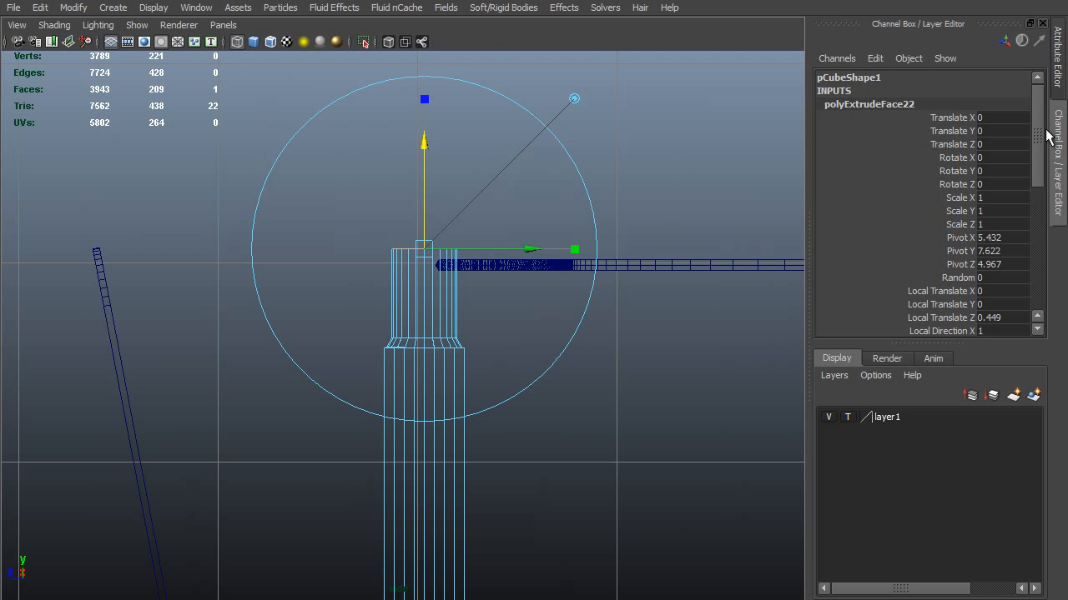
Set the local scale X, Y and Z of the tapered extrusion at the neck's base to 0.55
drag(1041, 129, 932, 241)
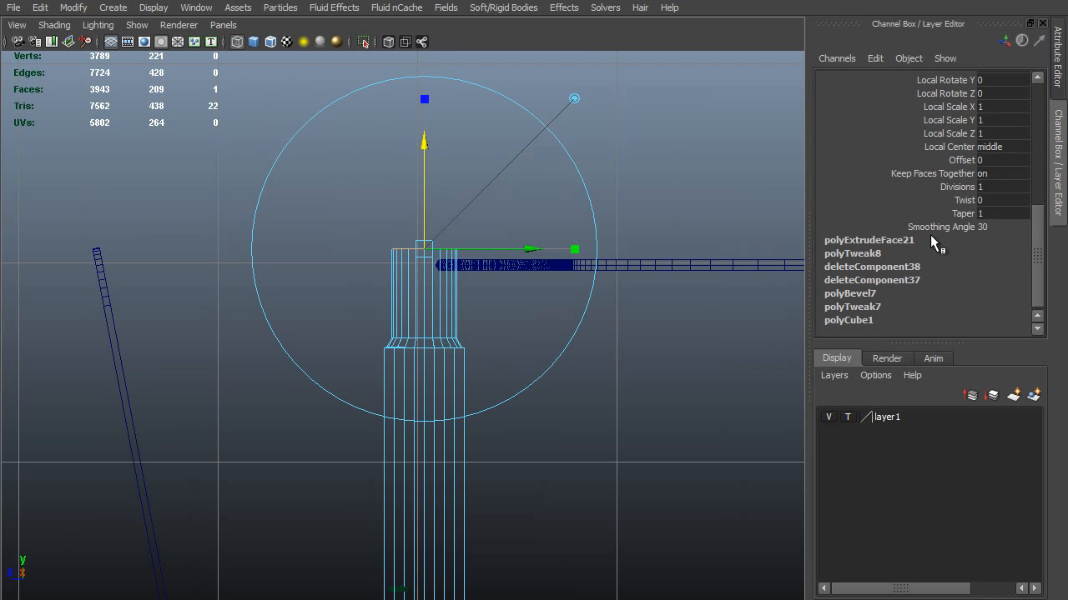
click(893, 242)
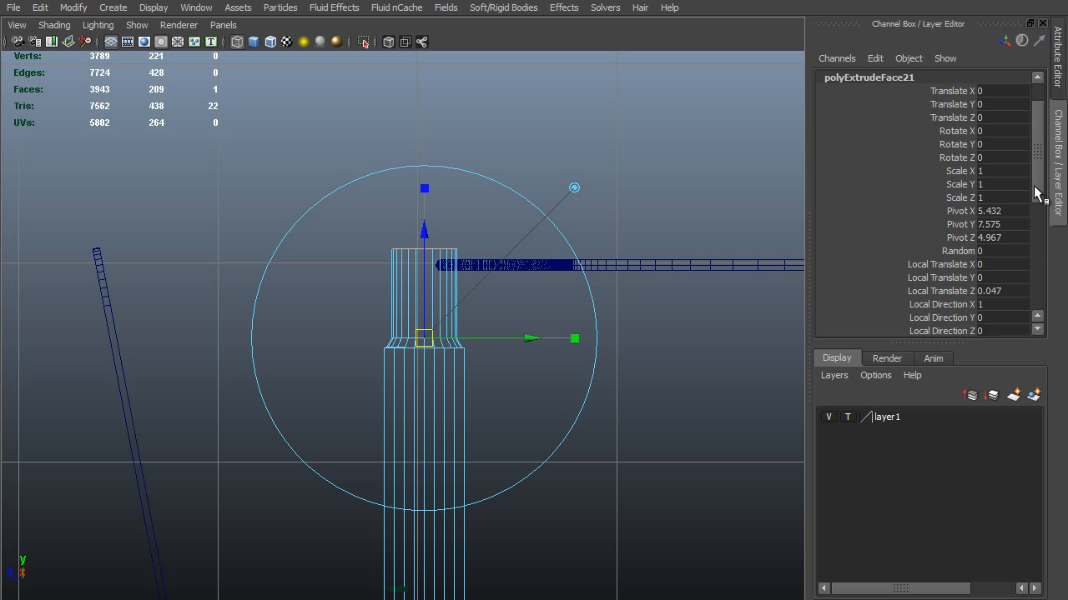
drag(1040, 194, 961, 276)
alt+right_drag(560, 250, 679, 313)
middle_drag(681, 315, 682, 315)
key(space)
key(space)
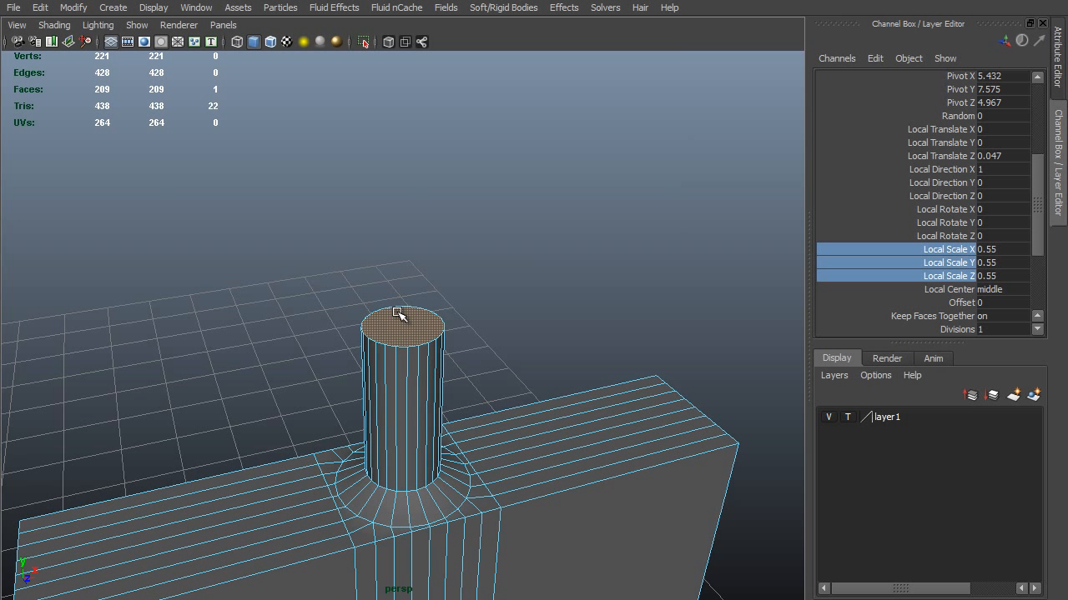
Extrude the neck's top face upward by about 0.067 and scale it inward to form a sloped cap
shift+right_drag(431, 325, 439, 357)
shift+right_click(431, 326)
key(space)
drag(475, 305, 539, 308)
shift+middle_drag(707, 167, 713, 142)
click(598, 201)
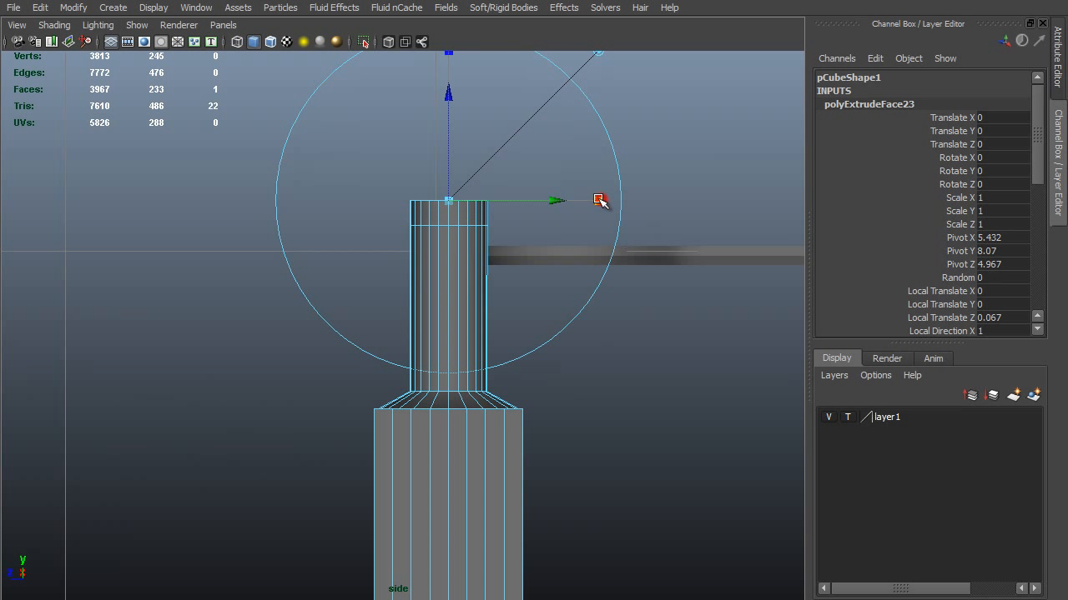
click(450, 201)
middle_drag(652, 130, 580, 132)
key(space)
drag(579, 131, 580, 93)
alt+drag(484, 208, 534, 253)
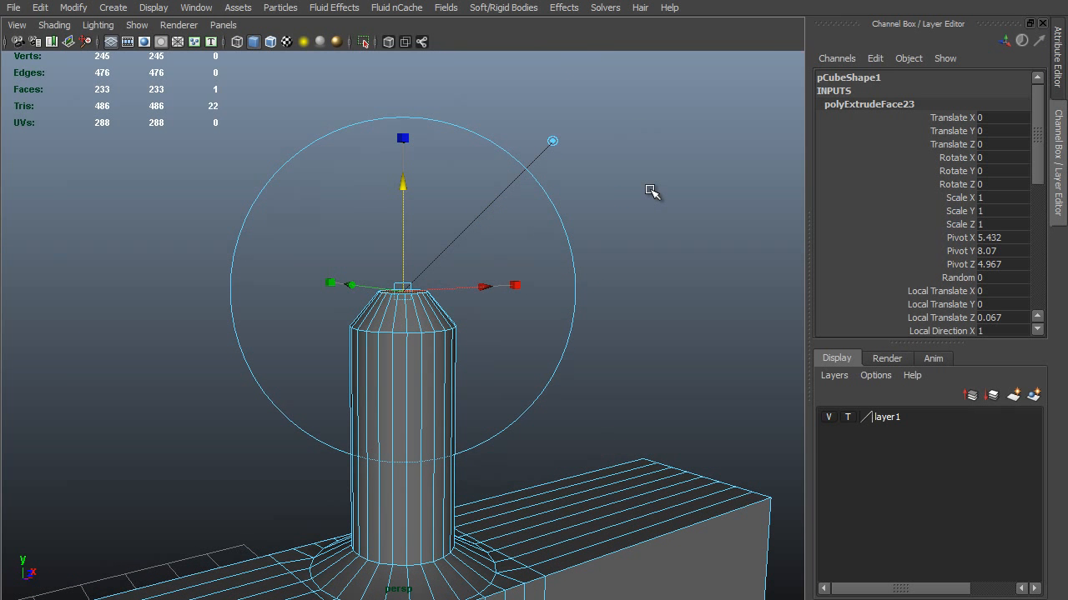
middle_drag(651, 191, 658, 197)
Set the local scale X, Y and Z of the neck-base extrusion to 0.75 and return to object mode
alt+right_drag(682, 269, 596, 238)
alt+drag(596, 238, 575, 304)
drag(1036, 155, 1036, 277)
click(903, 249)
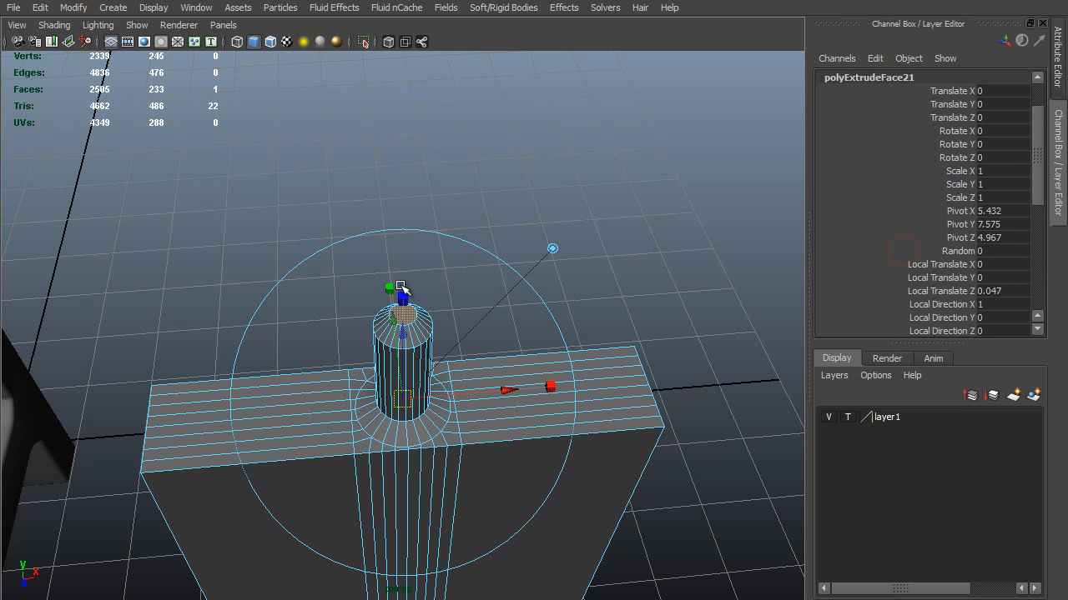
scroll(1035, 196, down, 4)
drag(1005, 244, 1022, 272)
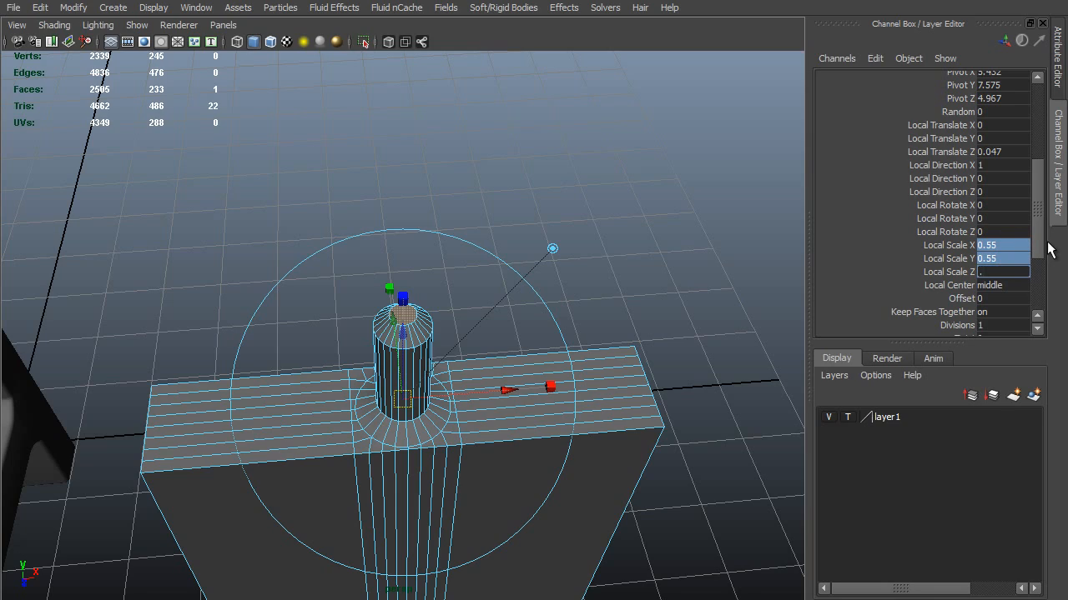
text(0.75)
key(Return)
alt+drag(282, 334, 320, 356)
key(F8)
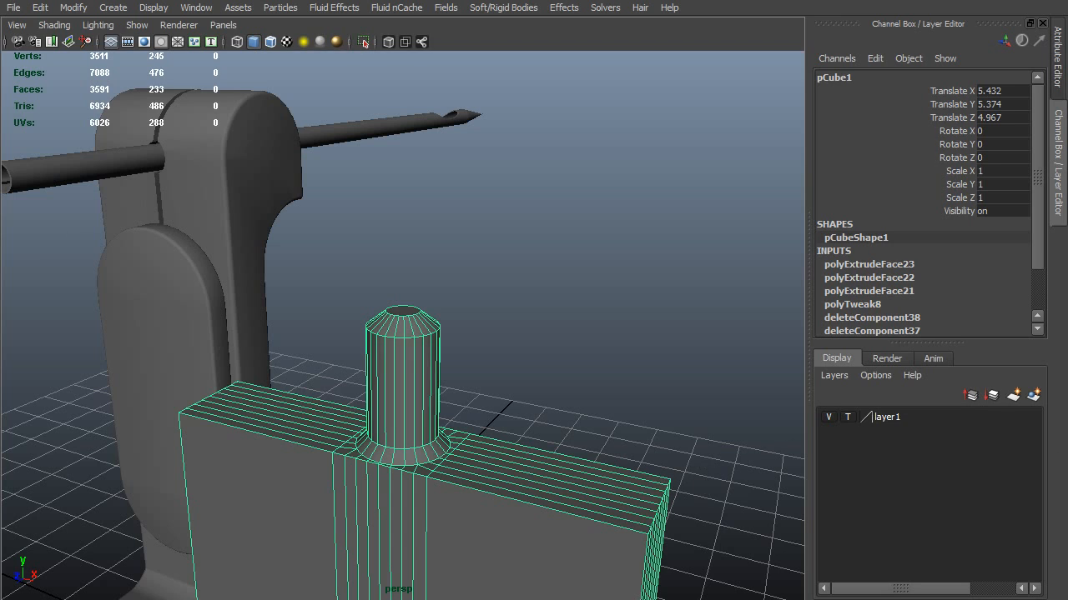
Bevel the edge loop where the flared base meets the block's top, with an offset of 0.75
alt+right_drag(426, 445, 500, 443)
alt+drag(500, 442, 507, 439)
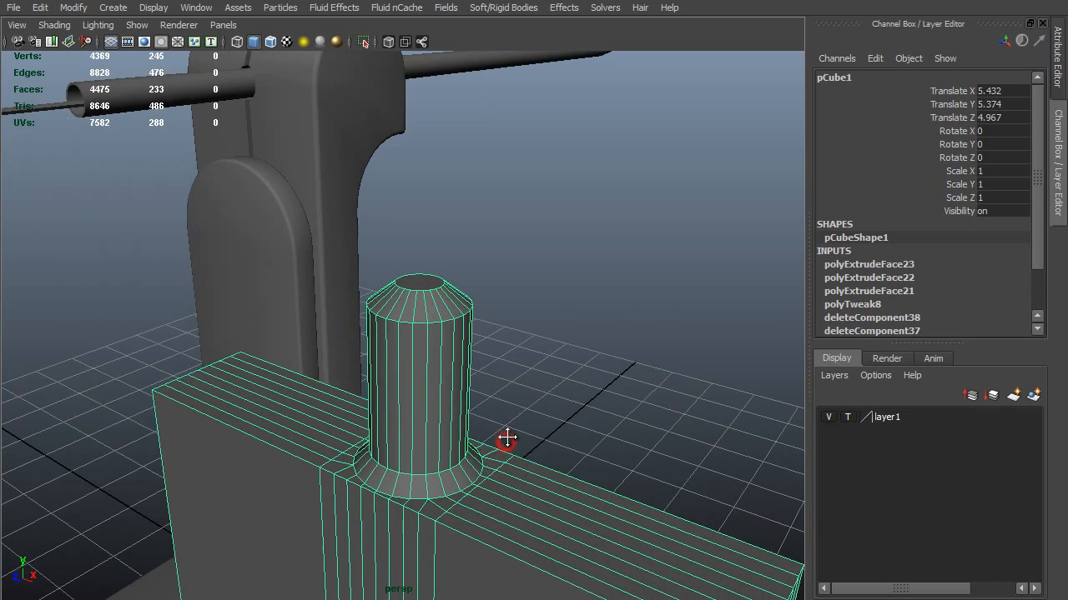
alt+middle_drag(508, 439, 534, 397)
key(F10)
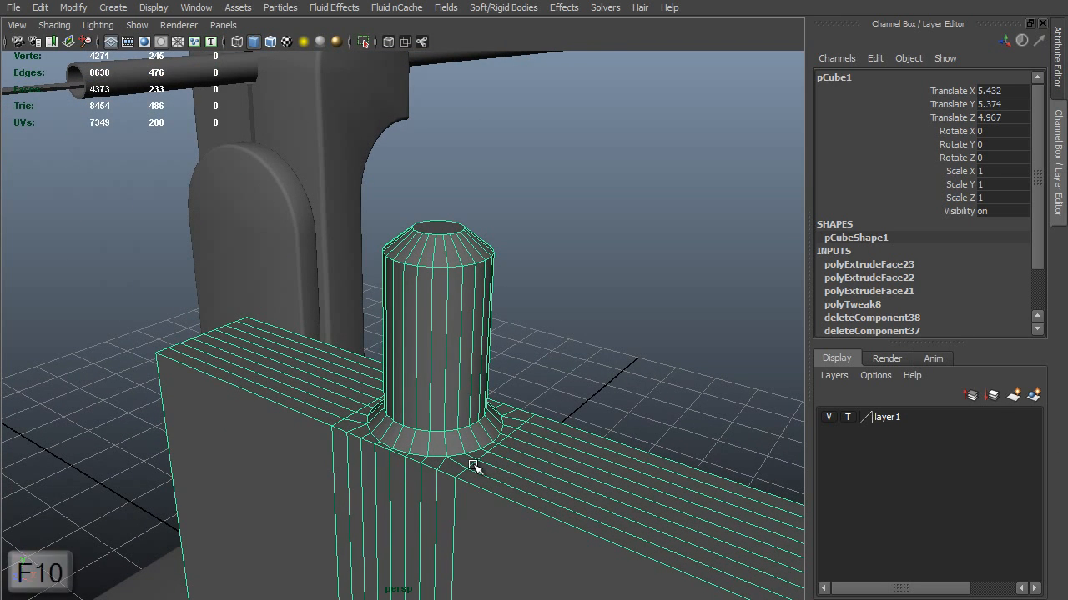
alt+right_drag(456, 455, 483, 546)
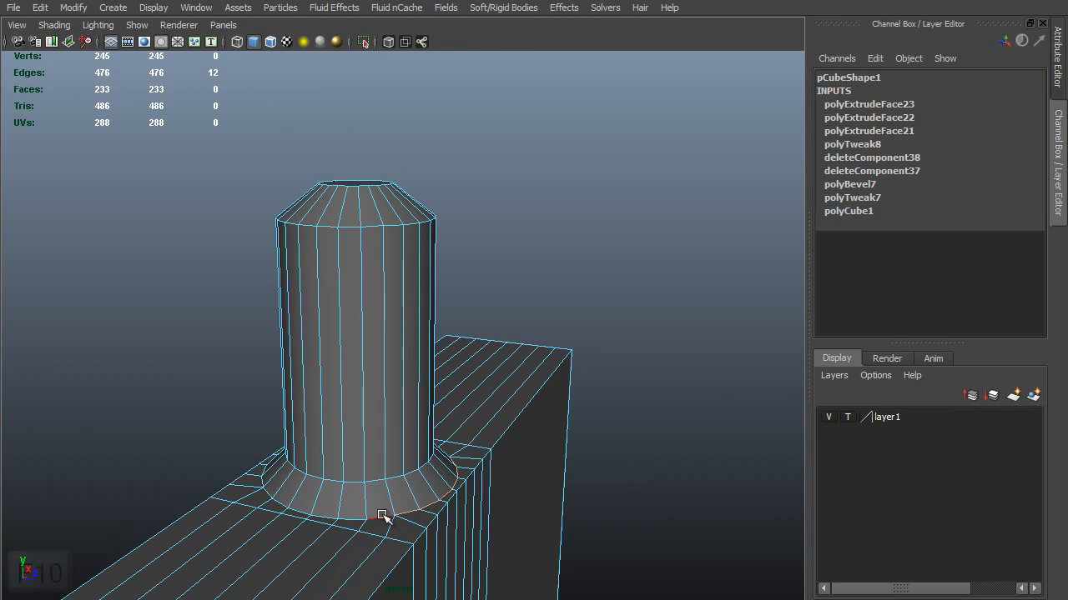
shift+click(382, 516)
mouse_move(256, 486)
alt+mouse_down()
mouse_move(425, 476)
mouse_move(380, 596)
mouse_move(364, 431)
alt+mouse_up()
shift+right_drag(352, 430, 408, 429)
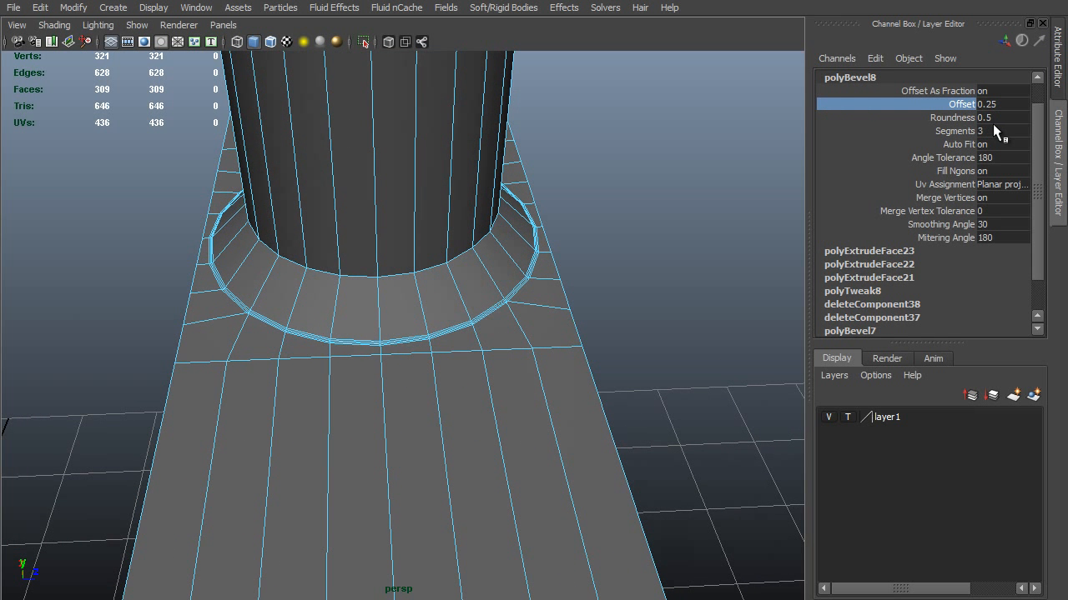
middle_drag(520, 175, 524, 174)
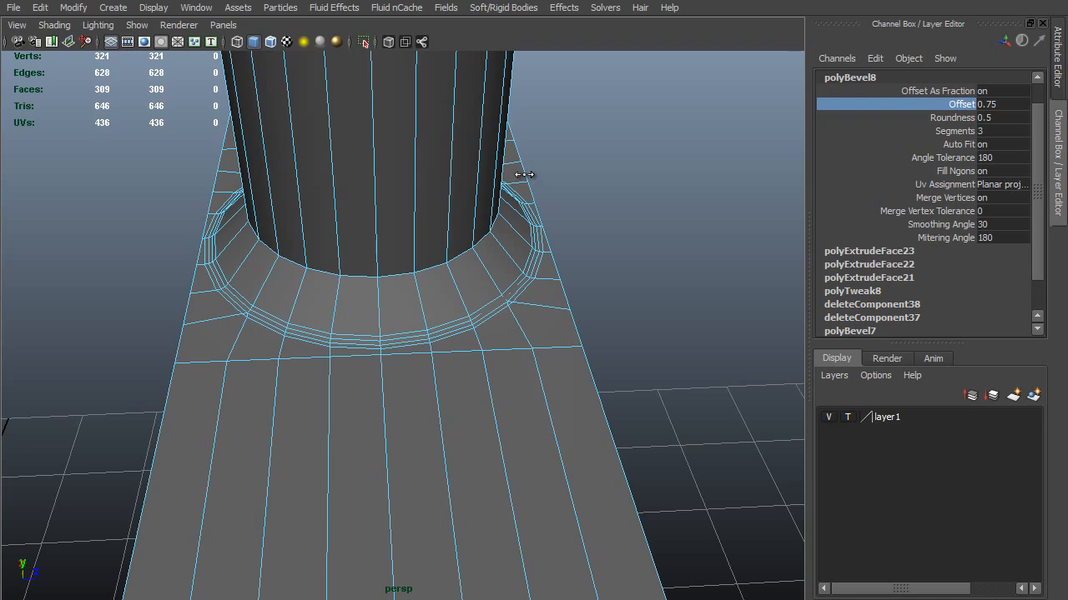
Bevel the edge loop where the neck meets its flared base, using 5 segments and an offset of 0.85
alt+right_drag(468, 242, 429, 256)
click(451, 265)
alt+drag(429, 255, 374, 334)
click(448, 264)
double_click(401, 260)
alt+right_drag(373, 334, 515, 359)
shift+right_drag(485, 289, 548, 294)
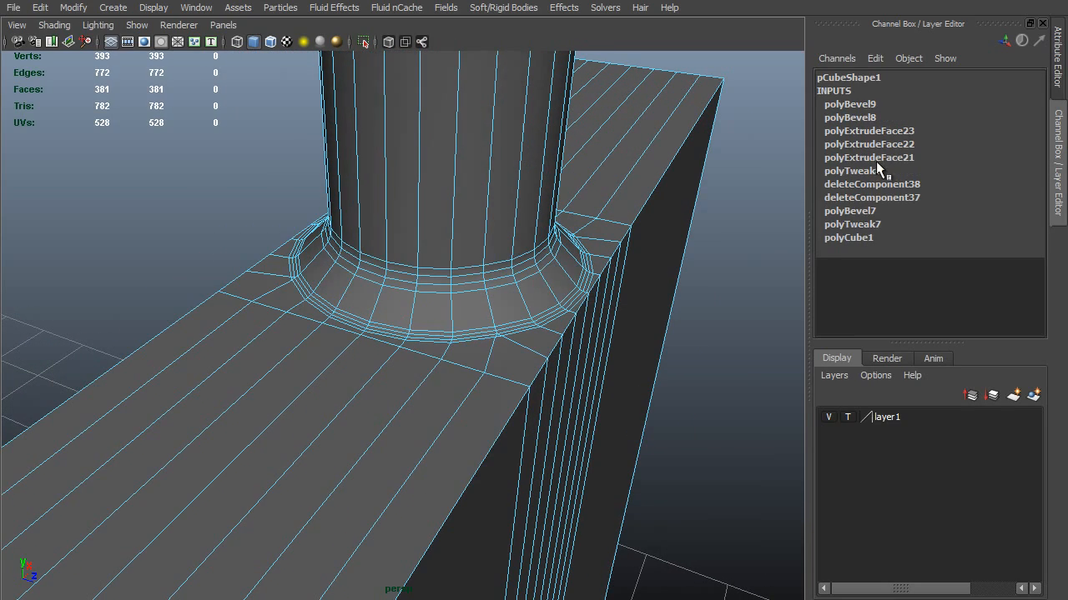
click(1002, 130)
text(5)
key(Return)
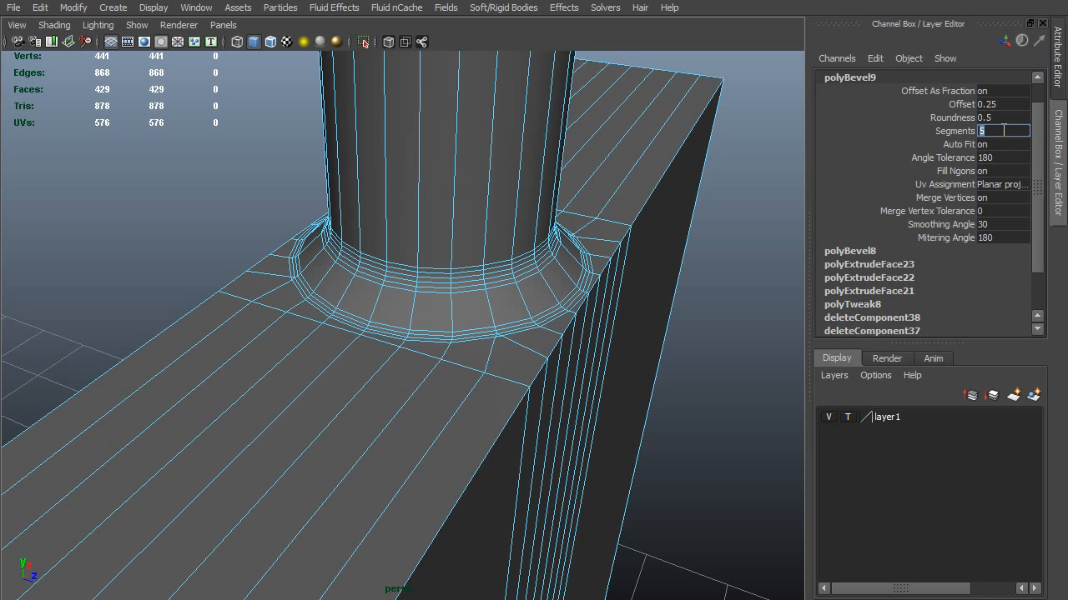
click(955, 105)
middle_drag(579, 105, 592, 104)
Bevel the upper and lower edge loops of the neck's sloped cap with an offset of 0.75 to round it
alt+drag(584, 105, 452, 158)
alt+middle_drag(452, 159, 414, 236)
alt+right_drag(415, 236, 529, 232)
alt+middle_drag(528, 232, 451, 299)
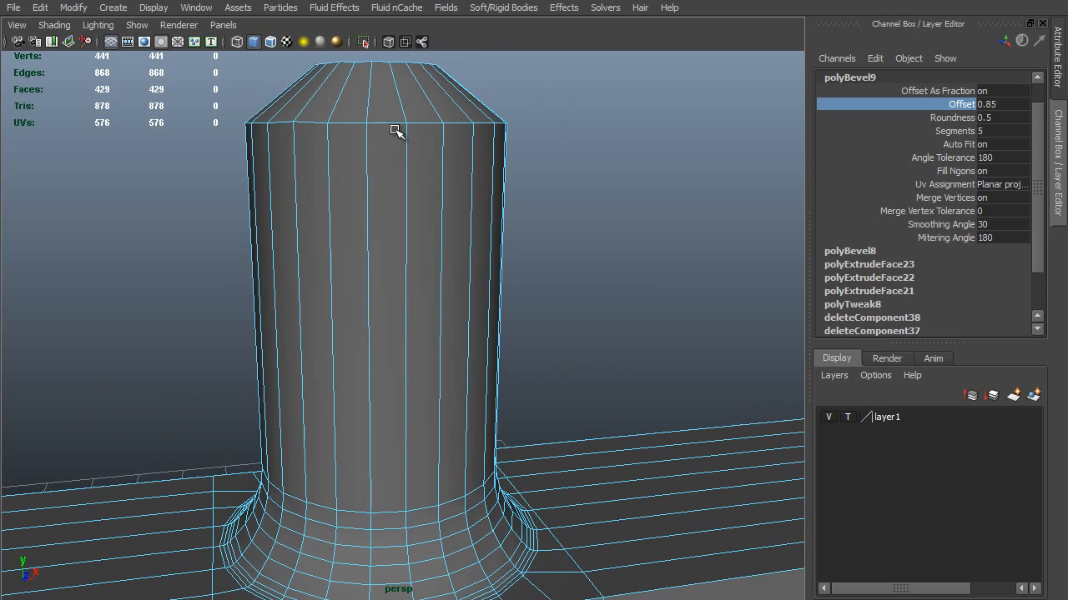
double_click(383, 123)
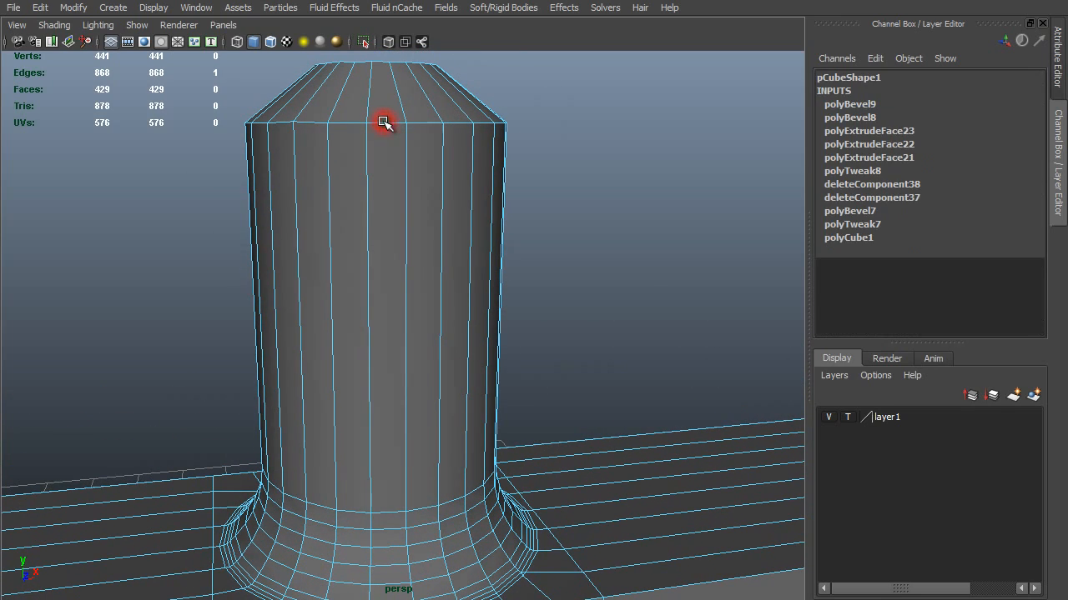
alt+drag(383, 123, 442, 181)
shift+right_click(440, 170)
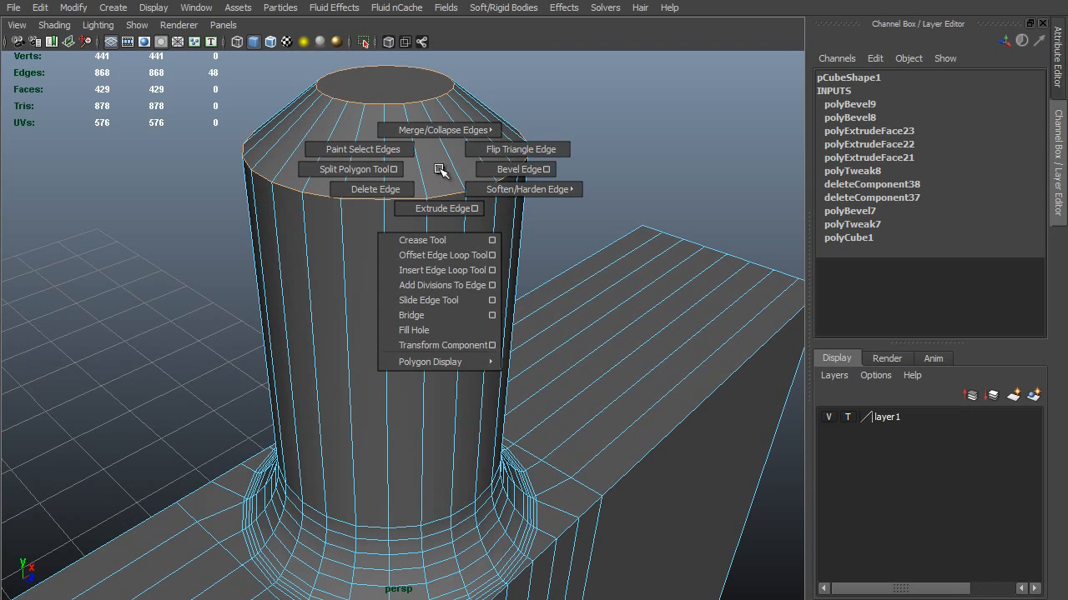
shift+right_drag(440, 170, 517, 170)
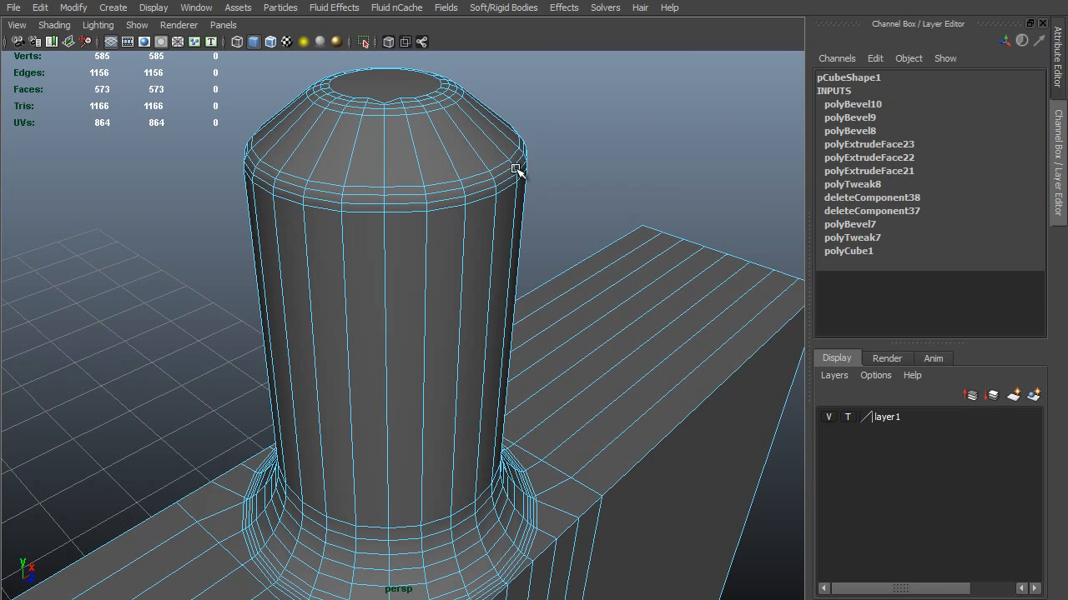
click(876, 105)
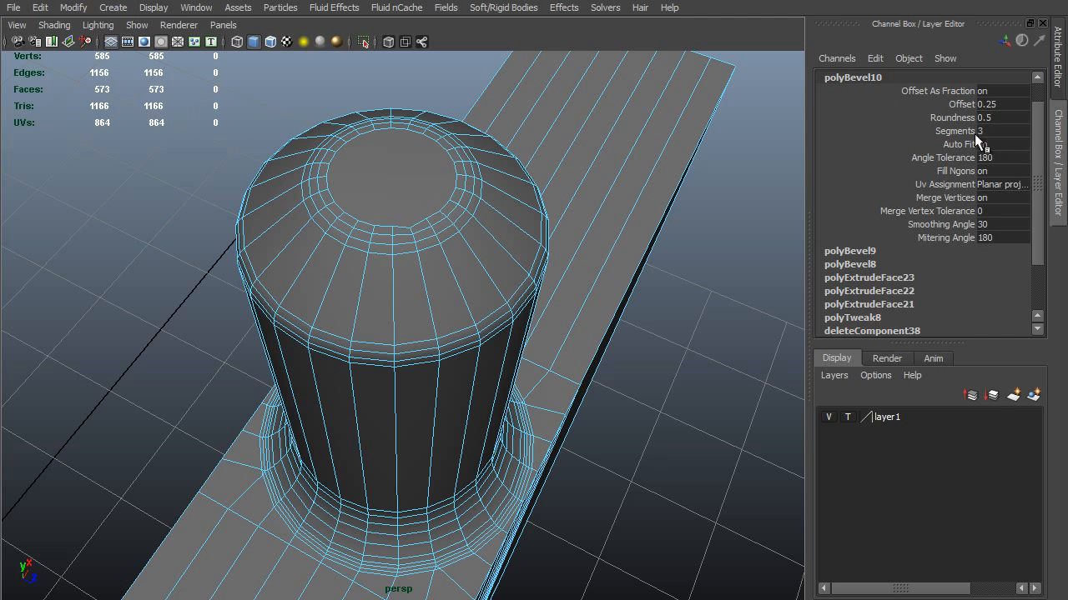
click(959, 105)
middle_drag(542, 195, 544, 193)
Snap the three misplaced vertices on the rounded cap vertically to the height of their neighbours on the ring
alt+drag(544, 193, 577, 375)
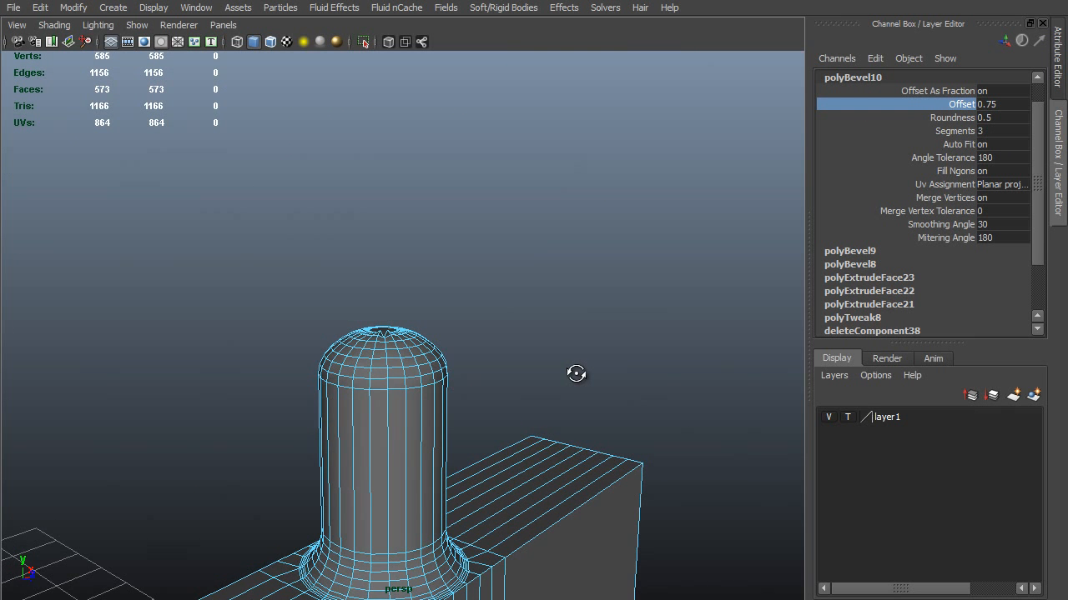
alt+right_drag(563, 372, 593, 417)
alt+drag(555, 403, 500, 400)
alt+right_drag(452, 386, 519, 427)
alt+drag(482, 400, 514, 414)
alt+right_drag(531, 436, 579, 460)
alt+middle_drag(552, 443, 574, 441)
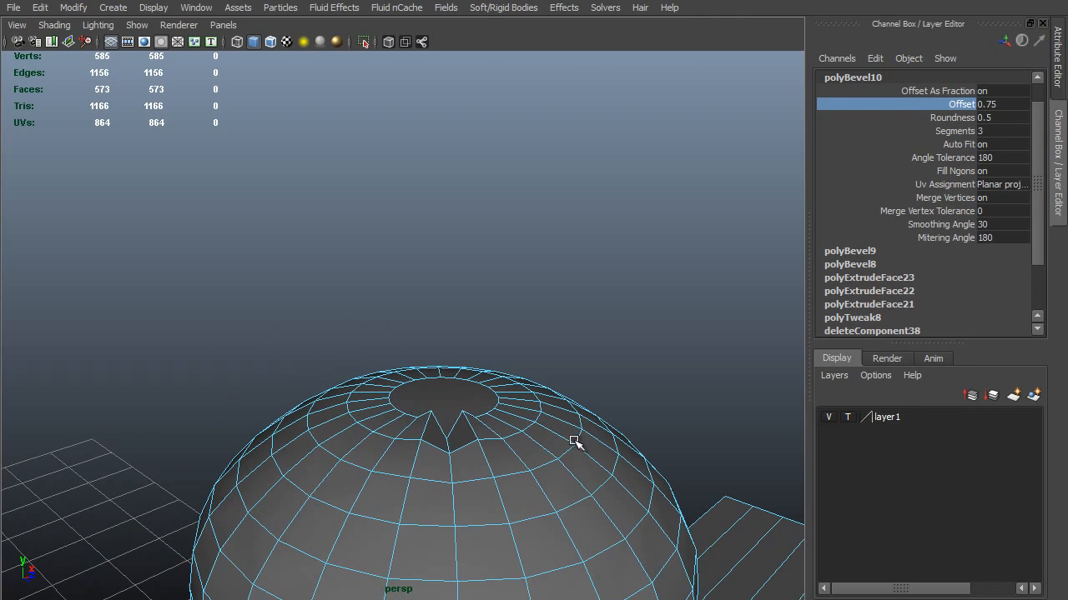
key(F9)
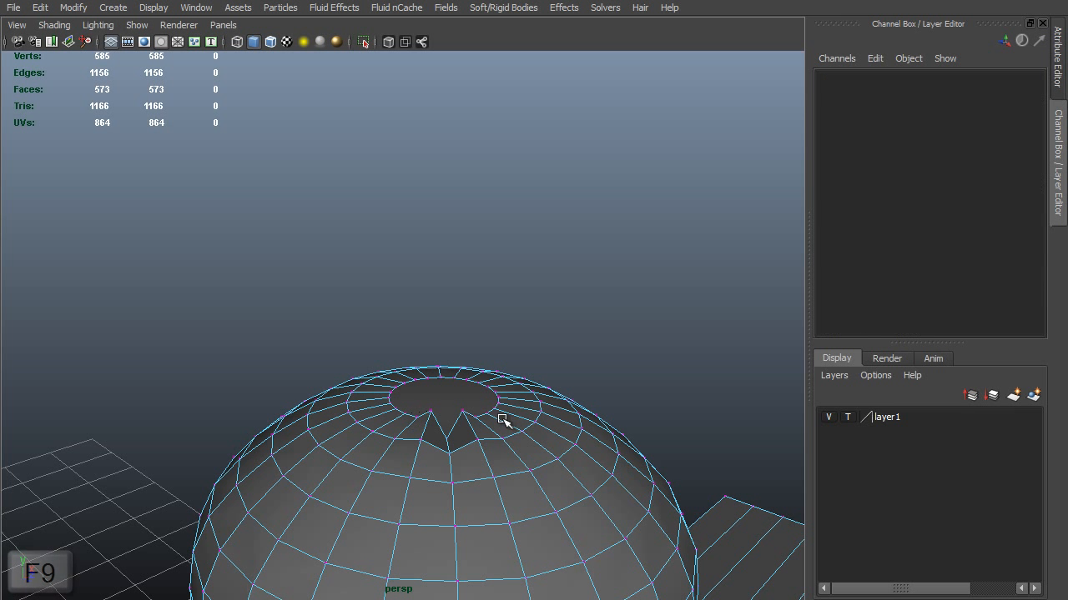
click(460, 411)
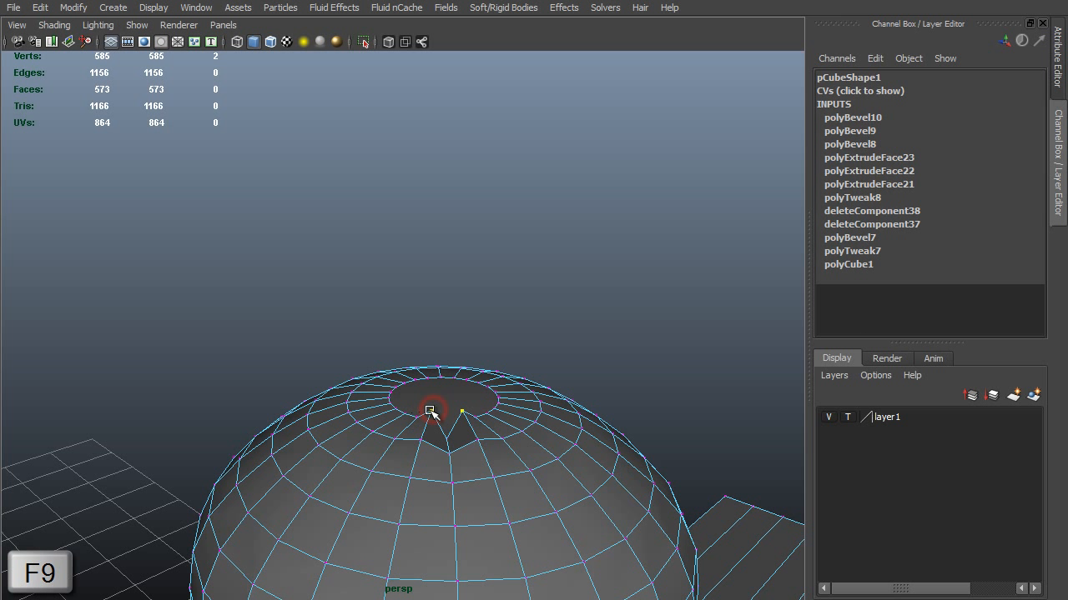
shift+click(430, 410)
key(e)
key(w)
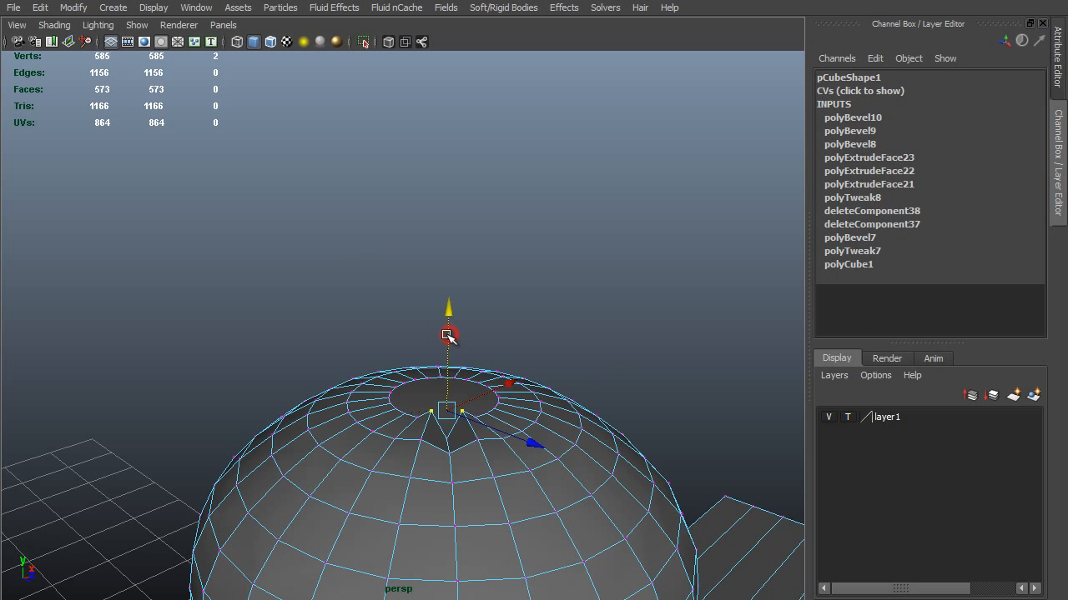
key(v)
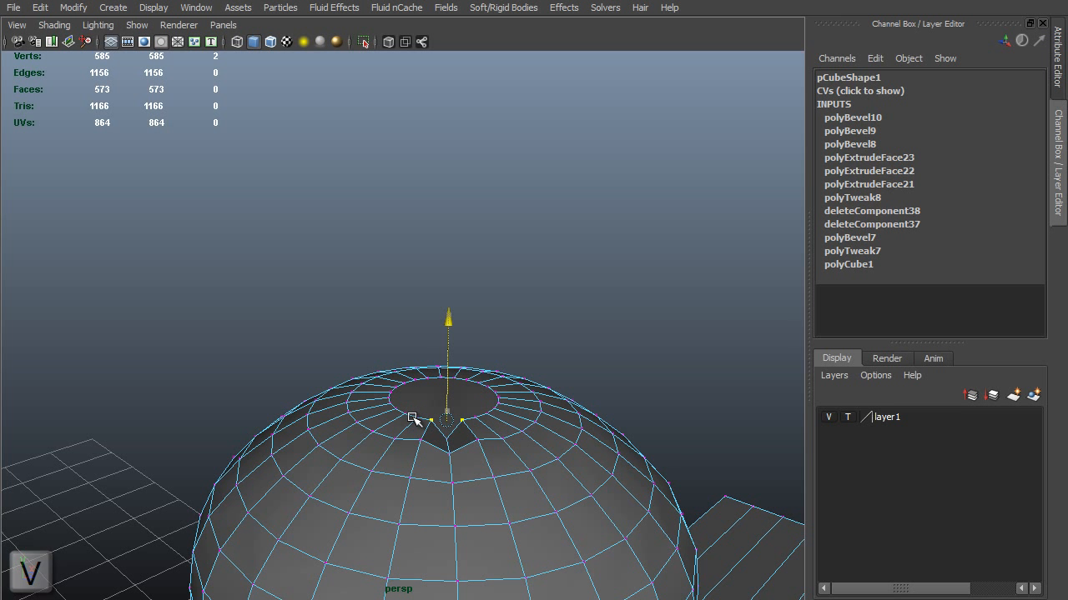
click(448, 439)
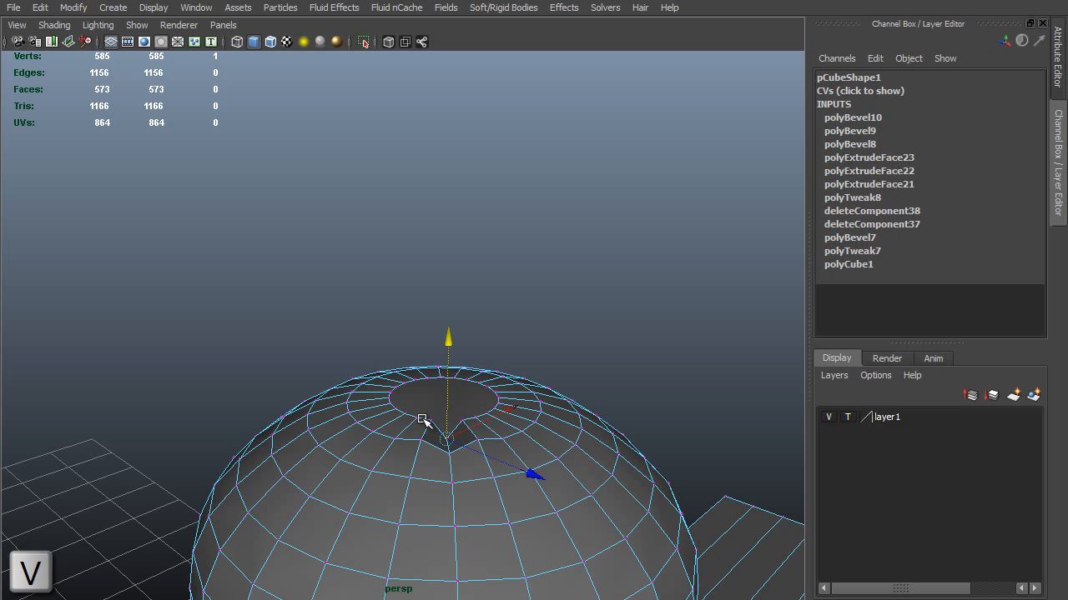
middle_click(427, 420)
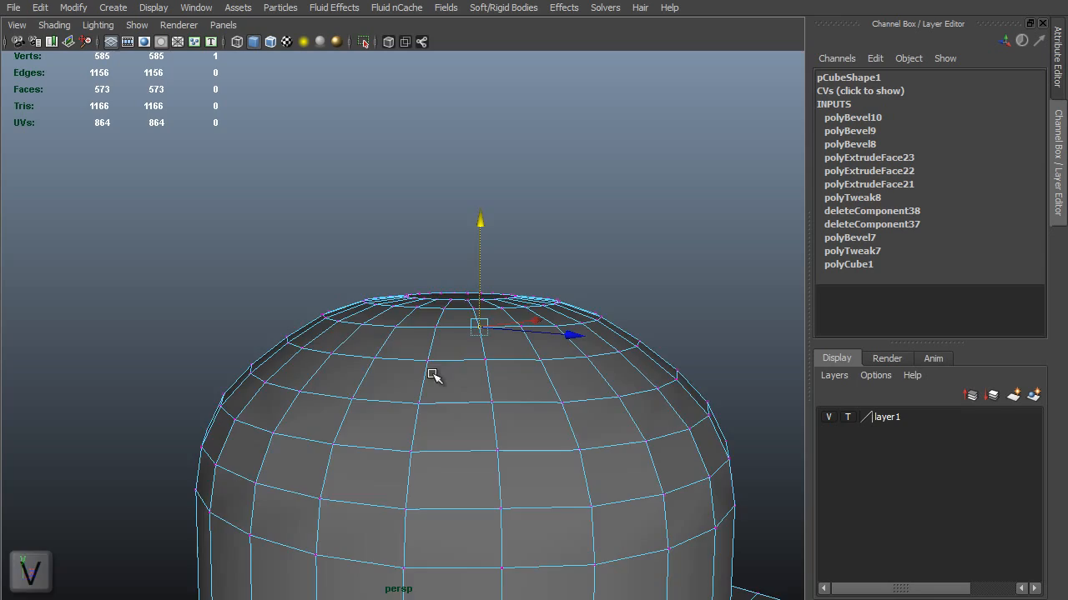
Return to object mode, deselect the block, and inspect the shading of the rounded neck and flared base
alt+drag(433, 376, 567, 420)
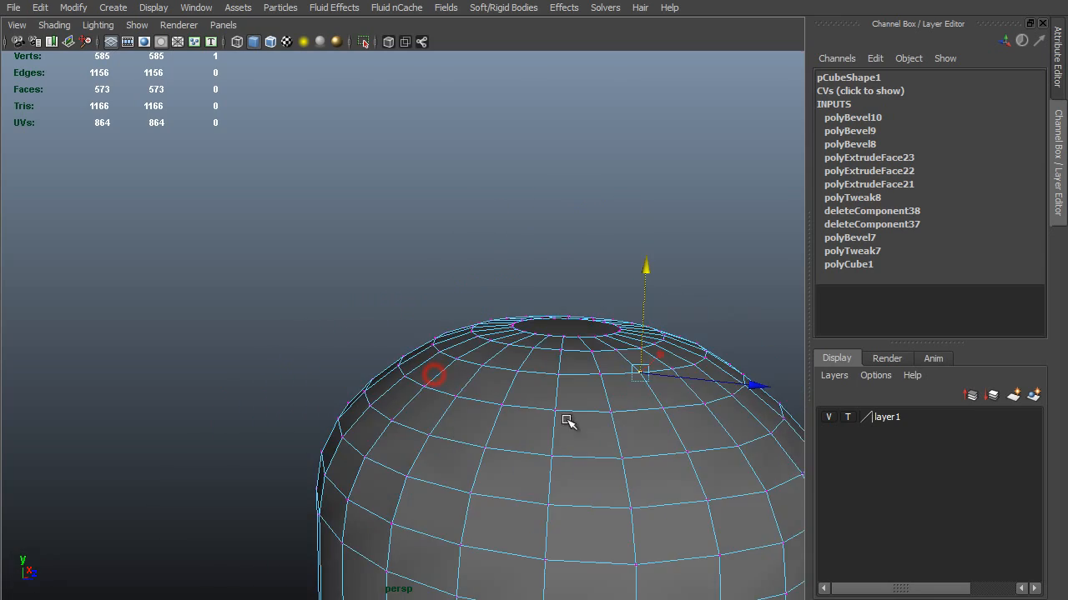
alt+right_drag(568, 421, 476, 410)
alt+drag(477, 410, 548, 417)
right_drag(548, 346, 626, 294)
click(687, 260)
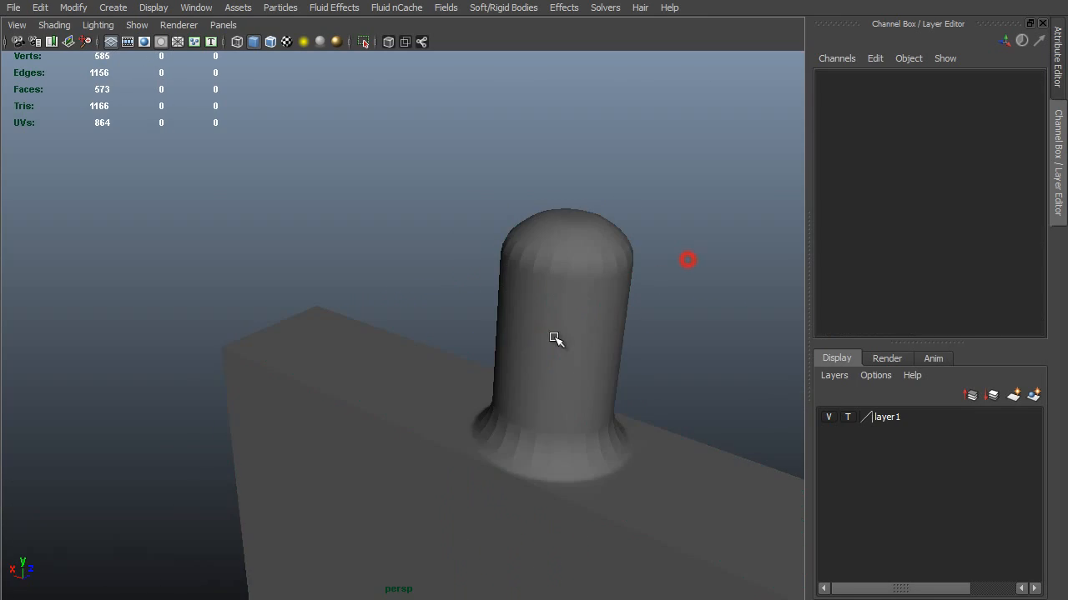
alt+drag(555, 338, 565, 439)
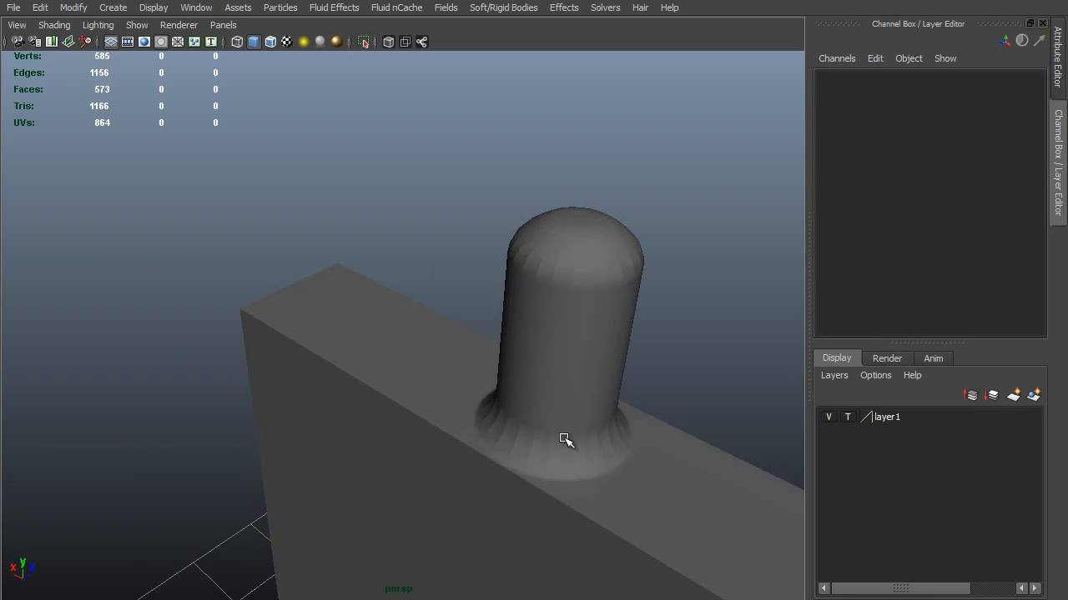
alt+drag(631, 476, 496, 314)
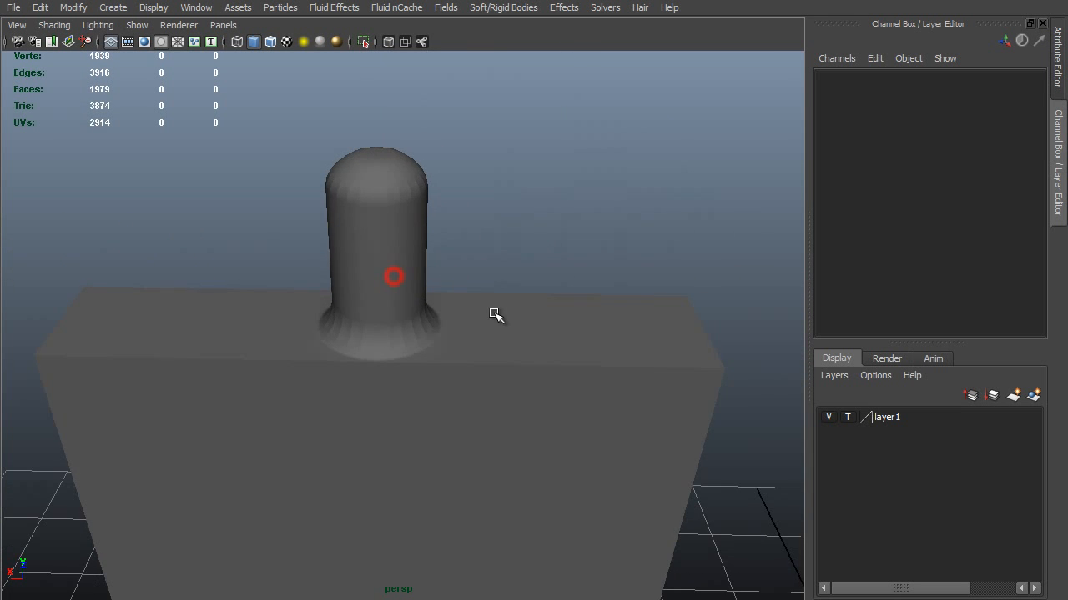
alt+right_drag(495, 315, 417, 340)
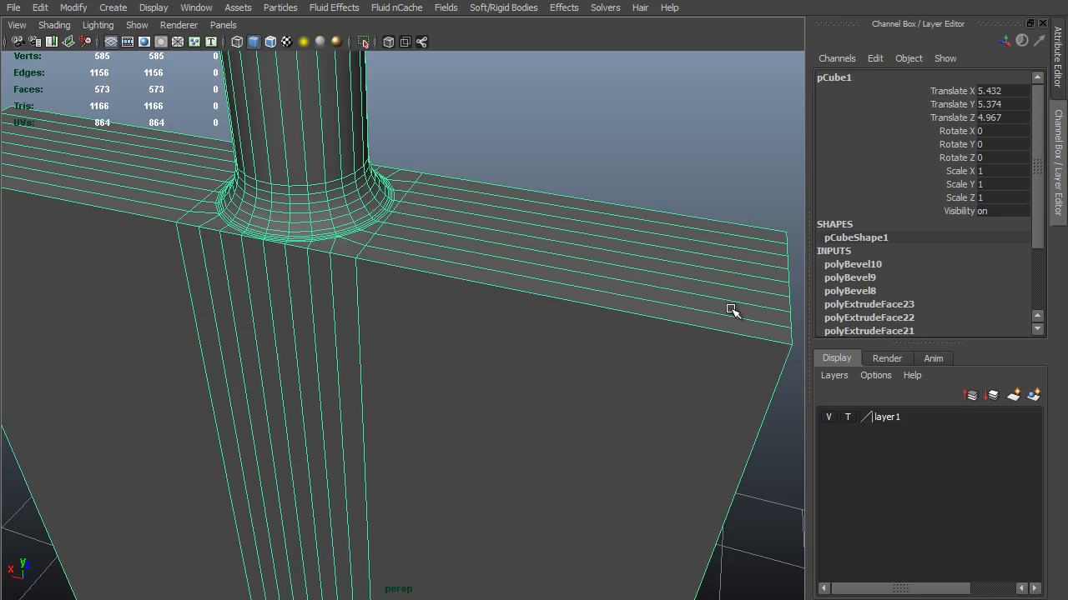
Bevel the outline edge loops around both large flat faces of the block
alt+right_drag(683, 335, 643, 328)
key(F10)
double_click(648, 326)
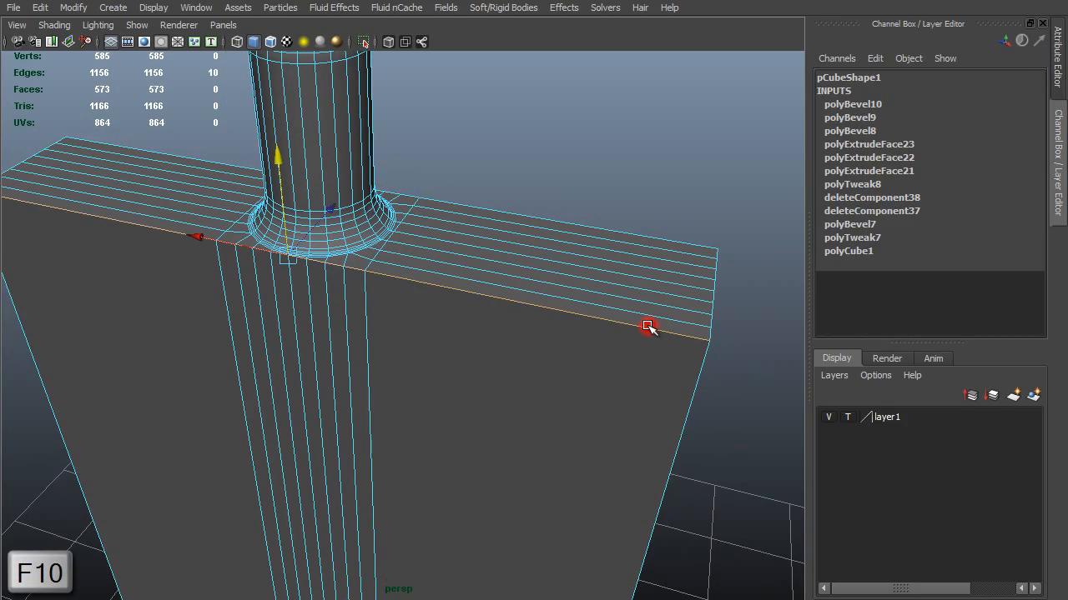
alt+right_drag(708, 397, 598, 358)
alt+drag(598, 358, 620, 305)
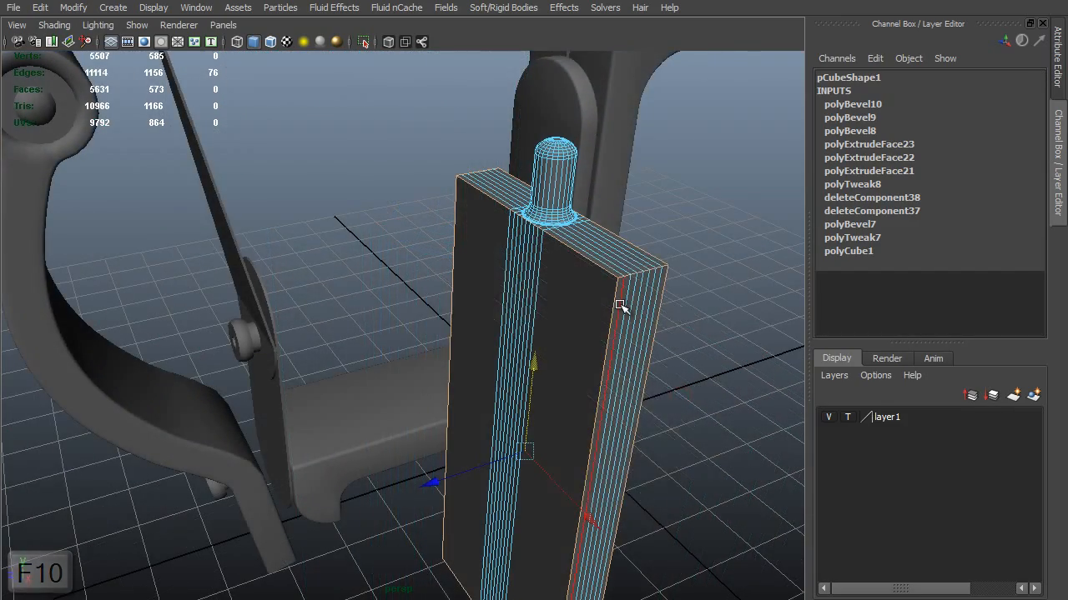
shift+right_drag(621, 305, 679, 309)
alt+right_drag(580, 284, 693, 332)
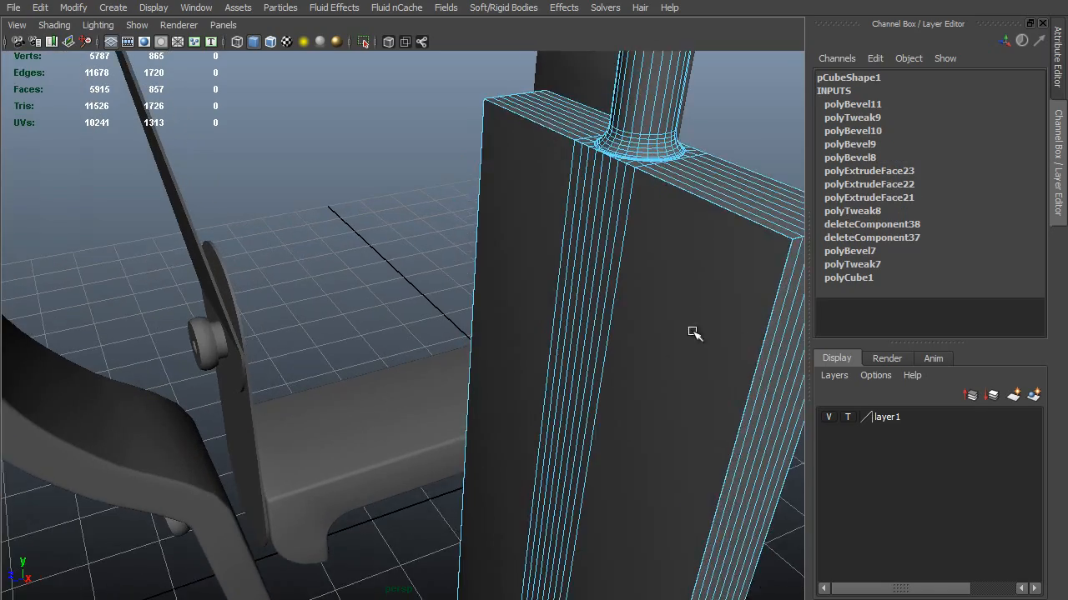
alt+drag(694, 332, 638, 333)
Set the block outline bevel to 3 segments with an offset of 5
click(853, 104)
click(989, 131)
text(3)
key(Return)
click(968, 107)
alt+right_drag(487, 183, 517, 246)
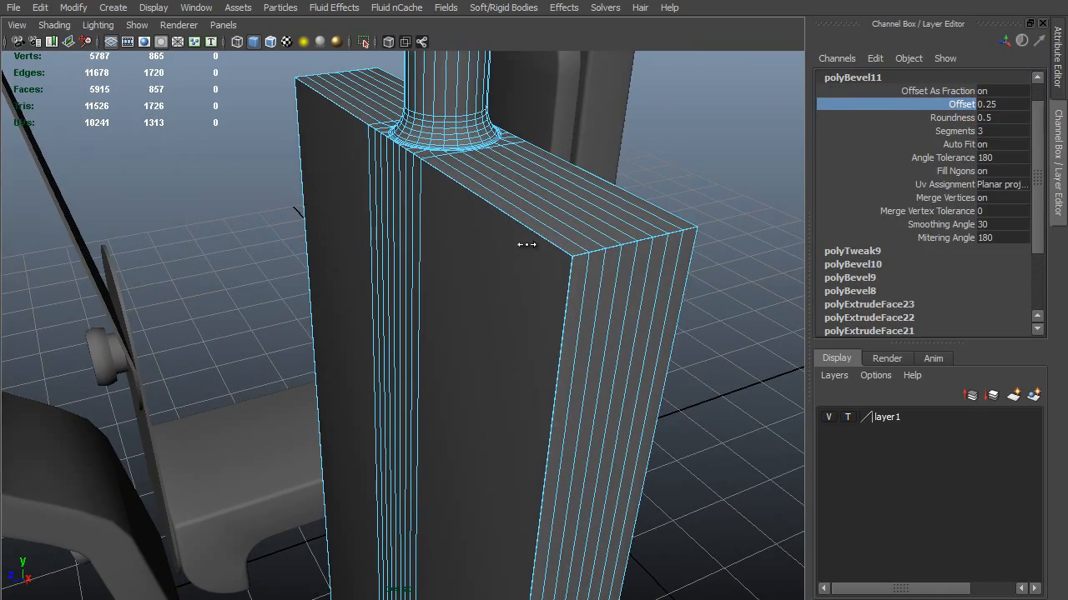
click(1001, 104)
text(5)
key(Return)
Examine the bevelled block corners and the area where the bevel meets the neck's flared base
alt+drag(498, 406, 637, 442)
alt+right_drag(575, 429, 625, 450)
alt+middle_drag(614, 451, 663, 467)
alt+right_drag(638, 471, 692, 489)
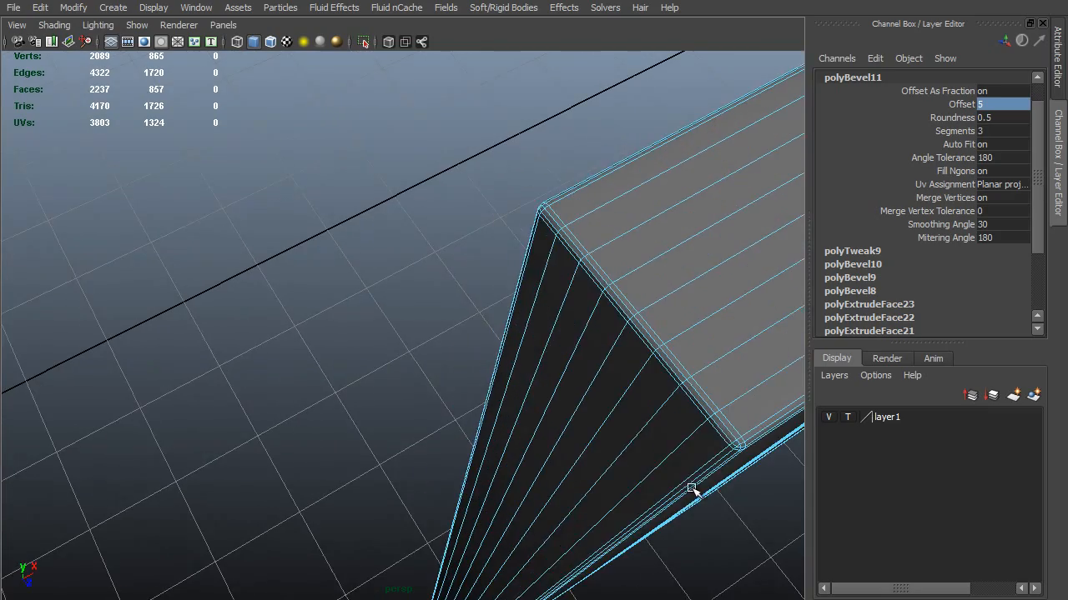
alt+middle_drag(691, 489, 676, 487)
alt+drag(676, 486, 626, 462)
alt+middle_drag(625, 463, 600, 448)
alt+drag(597, 464, 428, 484)
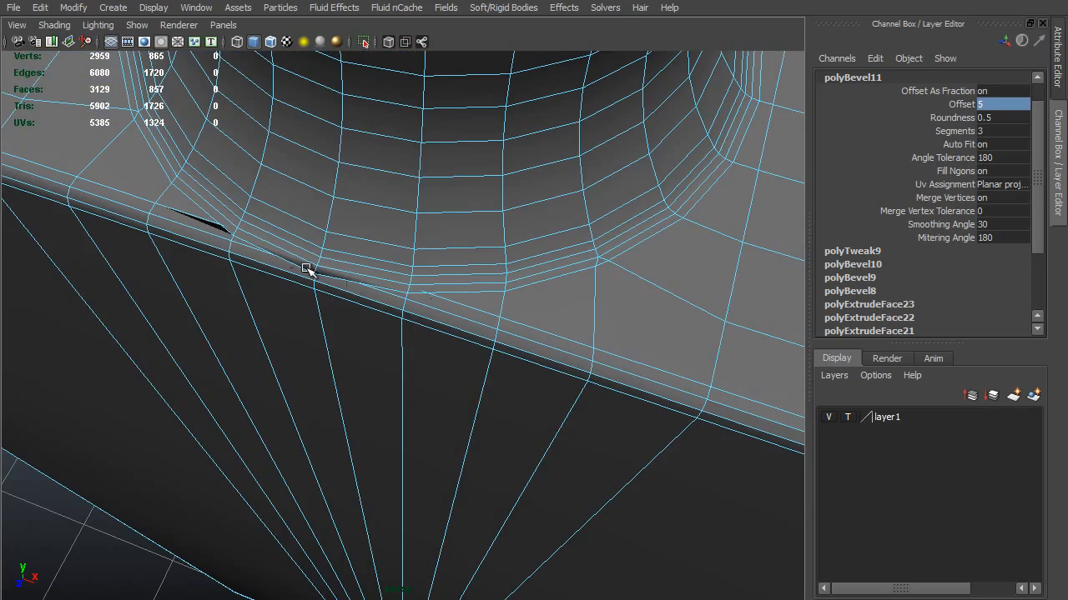
alt+drag(216, 238, 498, 196)
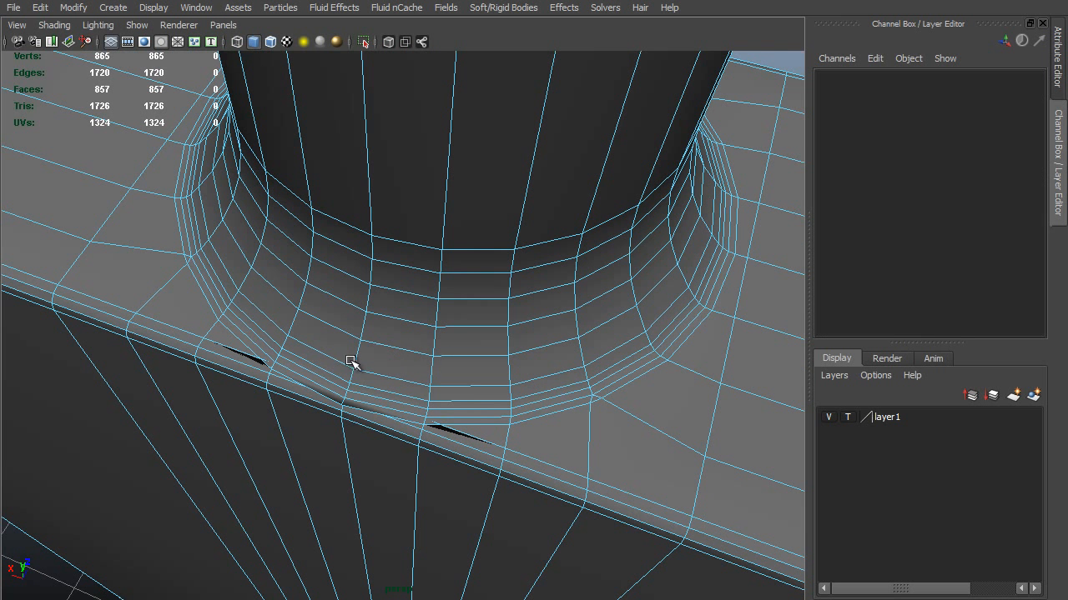
alt+right_drag(323, 339, 331, 348)
alt+middle_drag(331, 348, 339, 349)
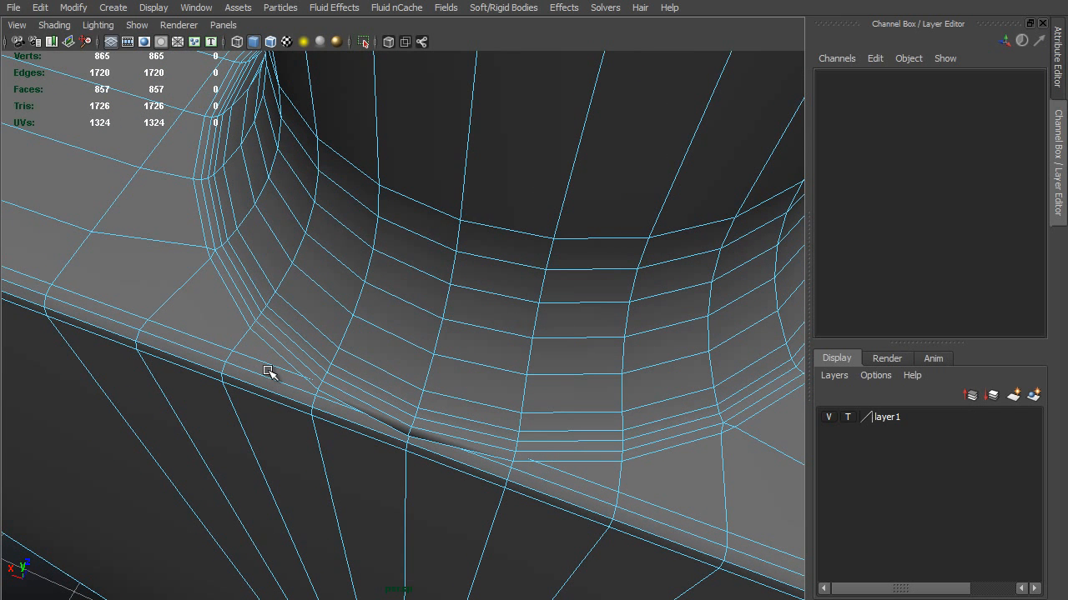
Delete the overlapping faces at both ends of the area where the flared base meets the block's bevelled edge
key(F11)
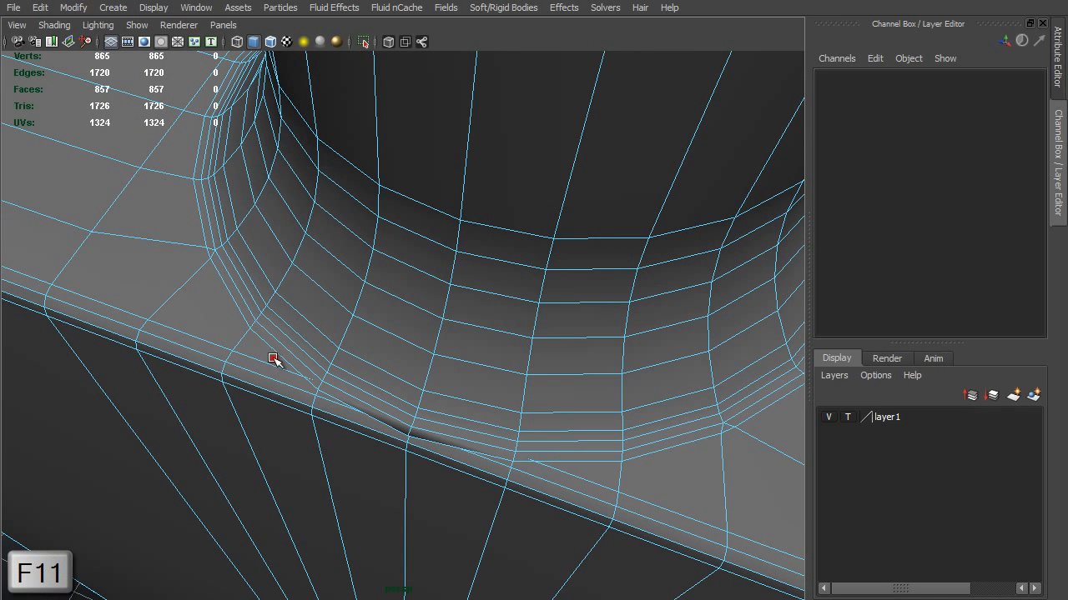
click(273, 358)
key(Delete)
click(270, 375)
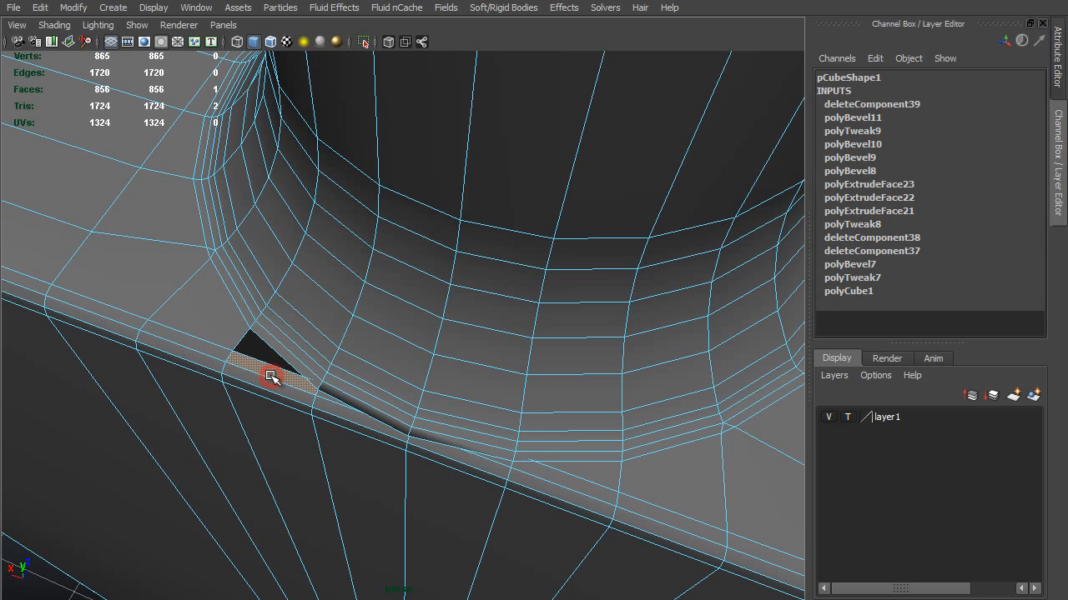
key(Delete)
click(318, 393)
key(Delete)
click(599, 477)
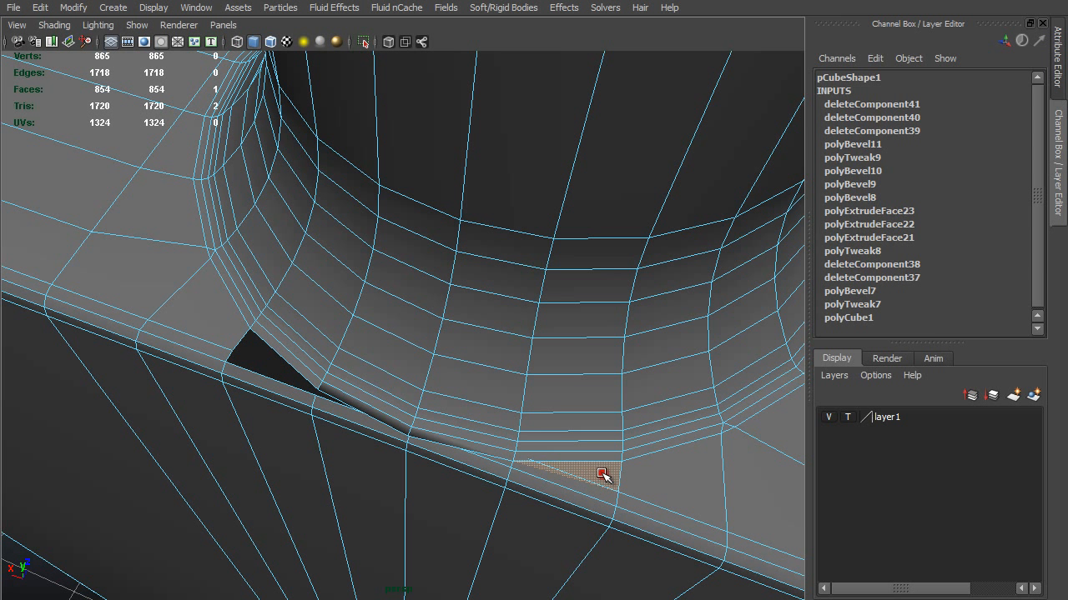
key(Delete)
click(572, 480)
key(Delete)
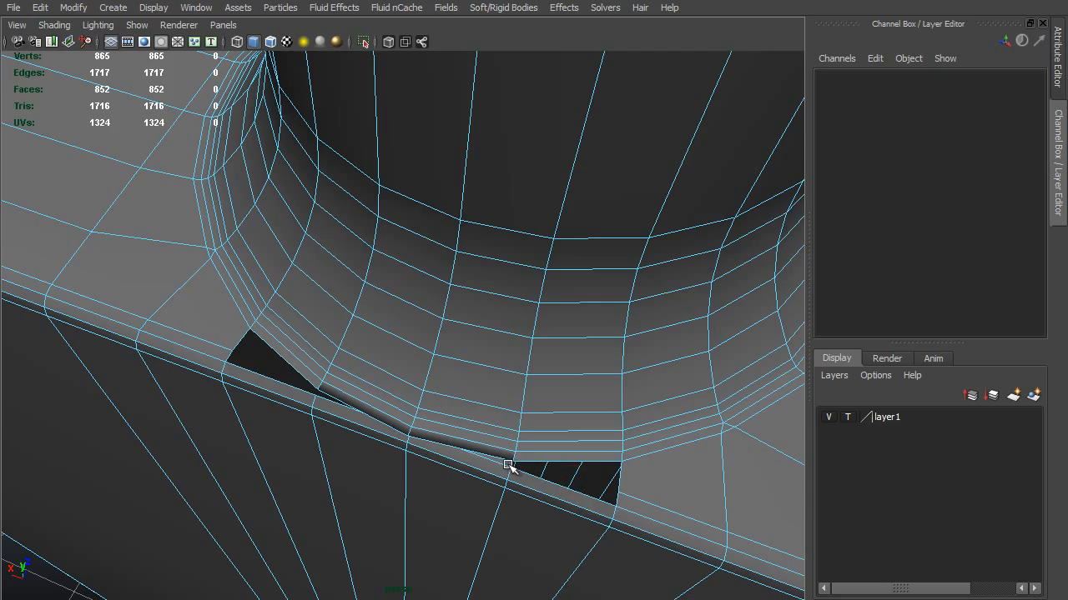
Delete the thin sliver faces squeezed between the flared base's rim and the block's bevelled edge
click(508, 463)
key(Delete)
click(448, 444)
key(f)
alt+drag(448, 444, 209, 347)
alt+middle_drag(209, 348, 370, 399)
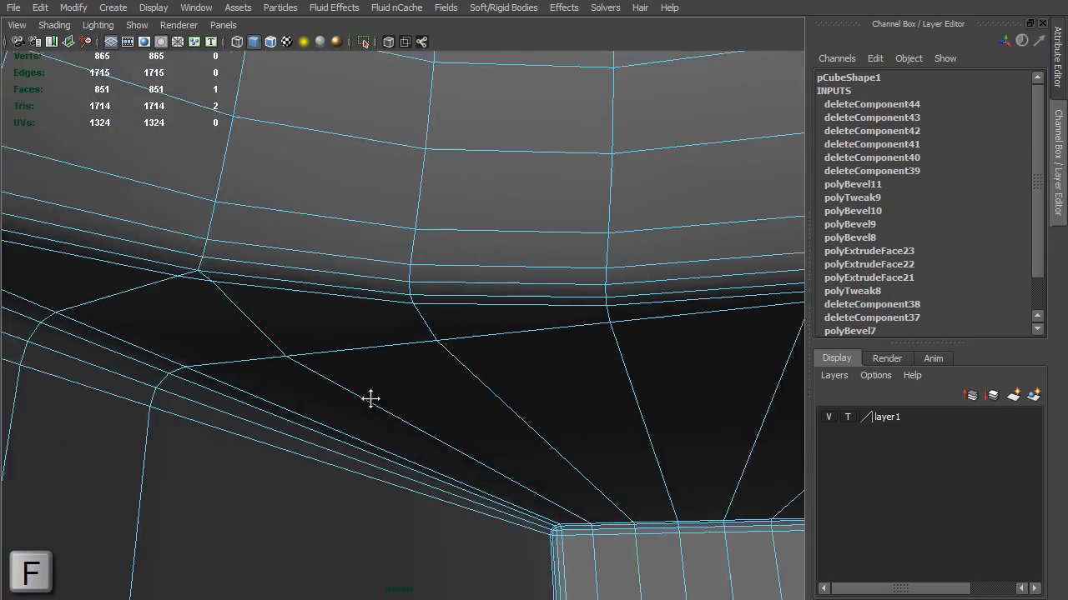
alt+drag(370, 399, 317, 256)
click(317, 256)
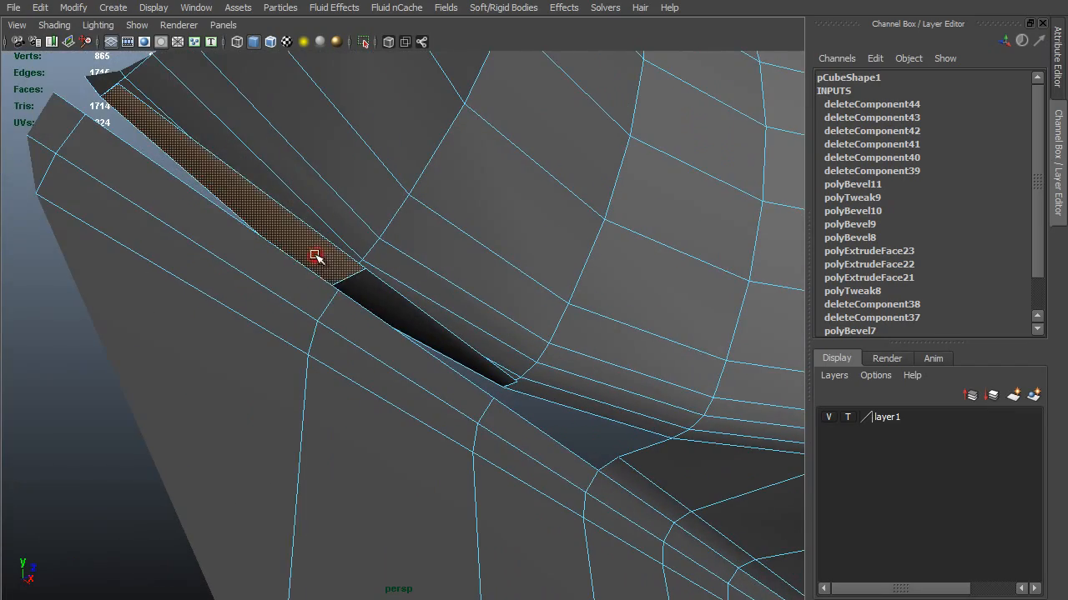
key(Delete)
click(358, 300)
key(Delete)
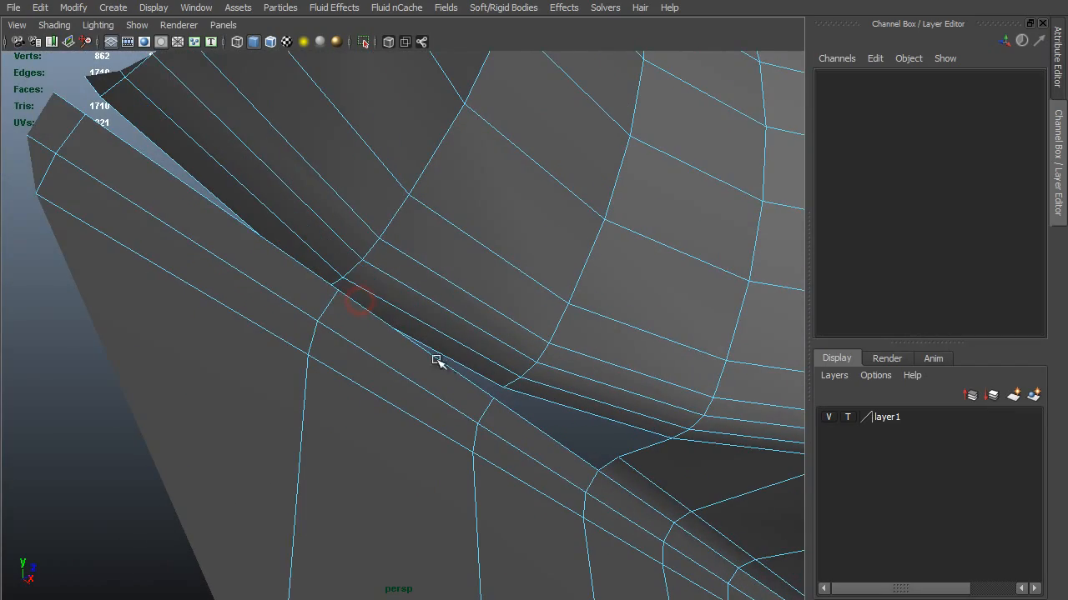
Snap the first loose vertex on the flared base's rim onto the adjacent bevel-edge vertex and merge them
alt+drag(496, 419, 451, 305)
click(356, 273)
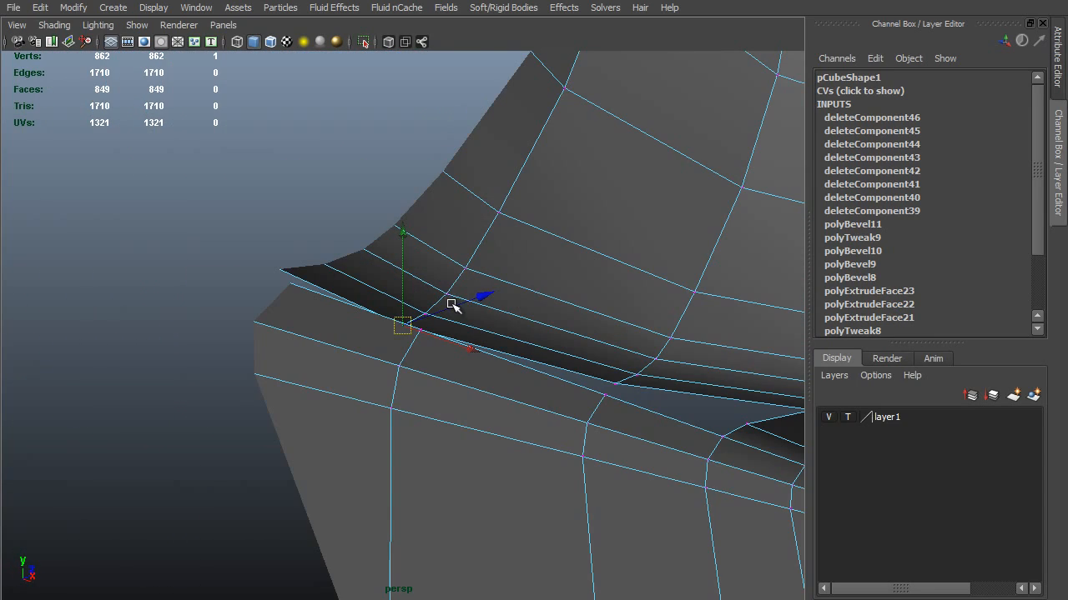
key(v)
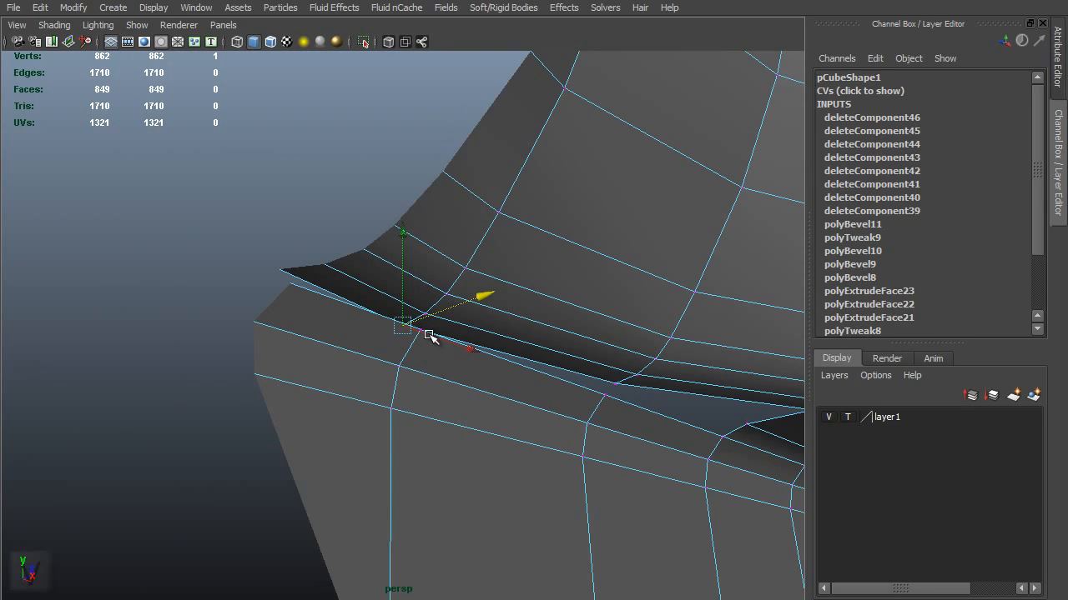
middle_drag(433, 328, 429, 290)
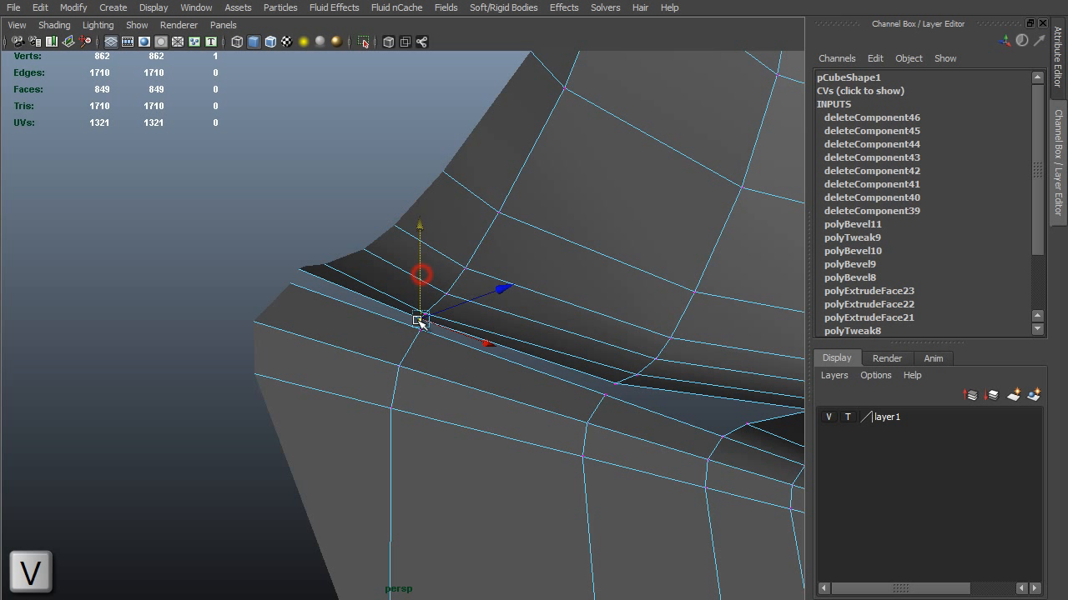
middle_drag(420, 328, 422, 333)
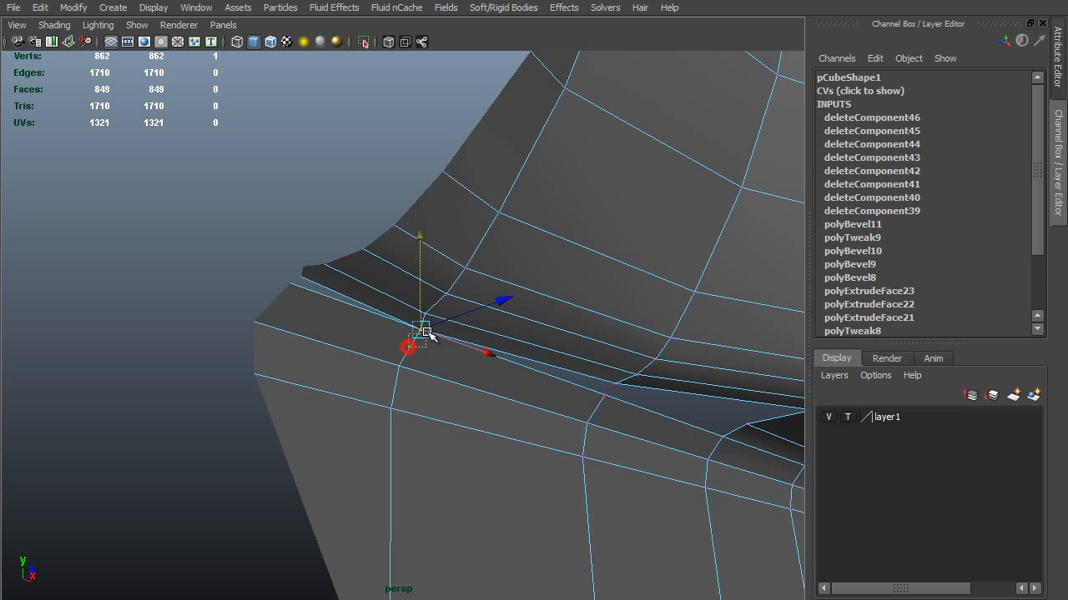
shift+right_drag(425, 331, 426, 257)
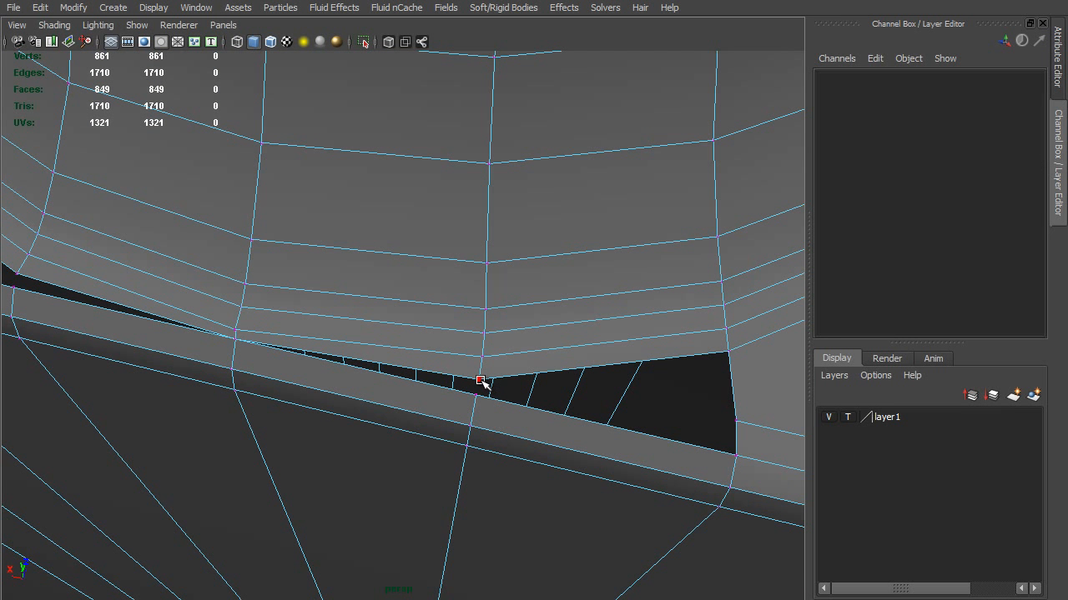
Snap the neighbouring rim vertex onto its matching bevel-edge vertex and merge the overlapping vertices
click(482, 382)
alt+drag(469, 335, 465, 436)
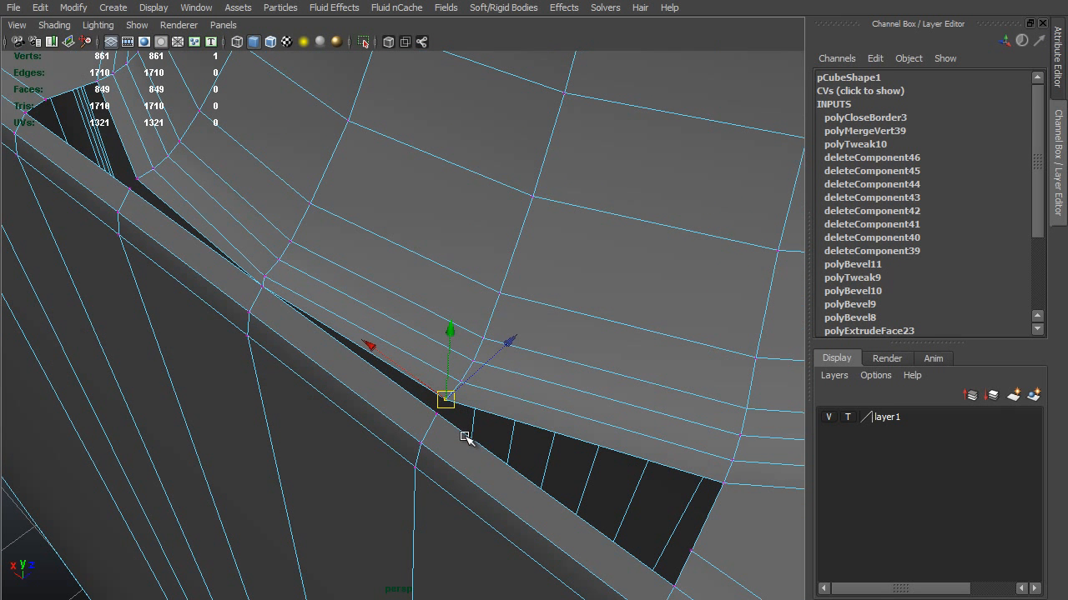
key(v)
middle_drag(432, 421, 435, 419)
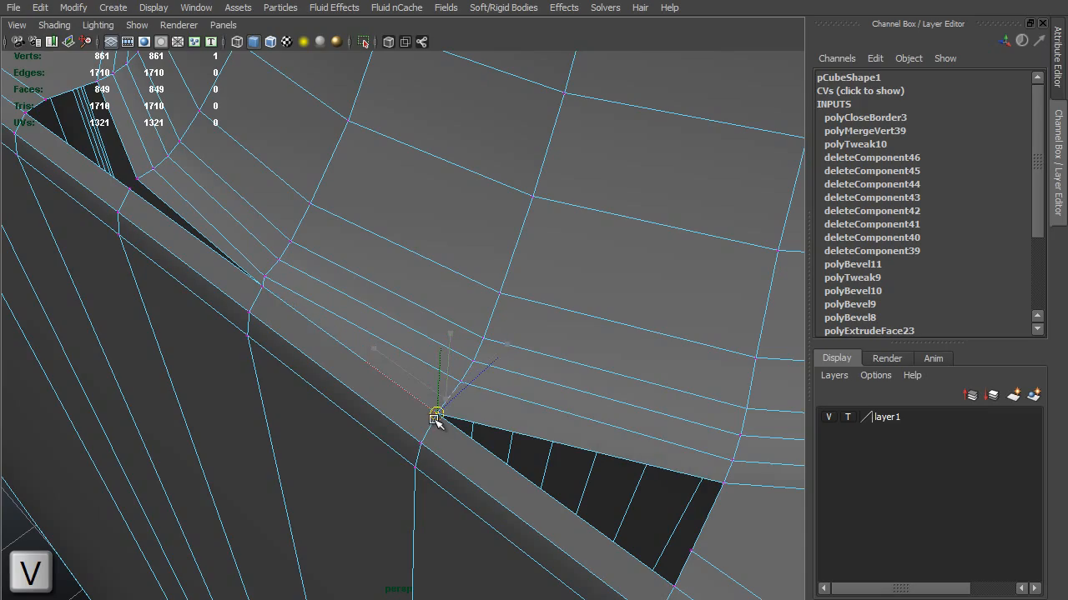
alt+drag(281, 351, 328, 383)
key(4)
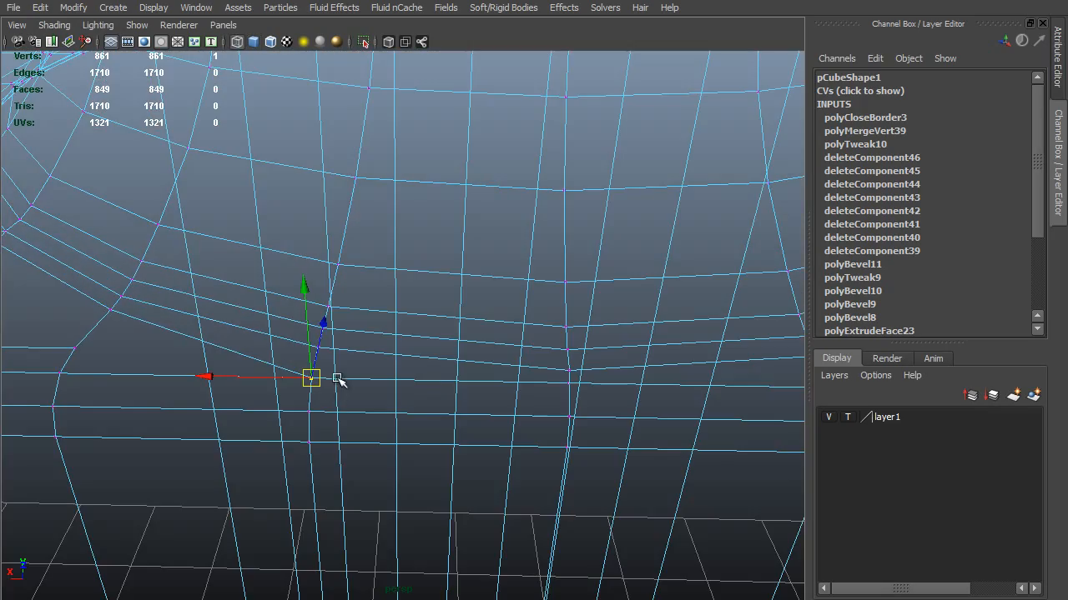
shift+right_drag(335, 390, 333, 387)
shift+right_drag(333, 387, 332, 343)
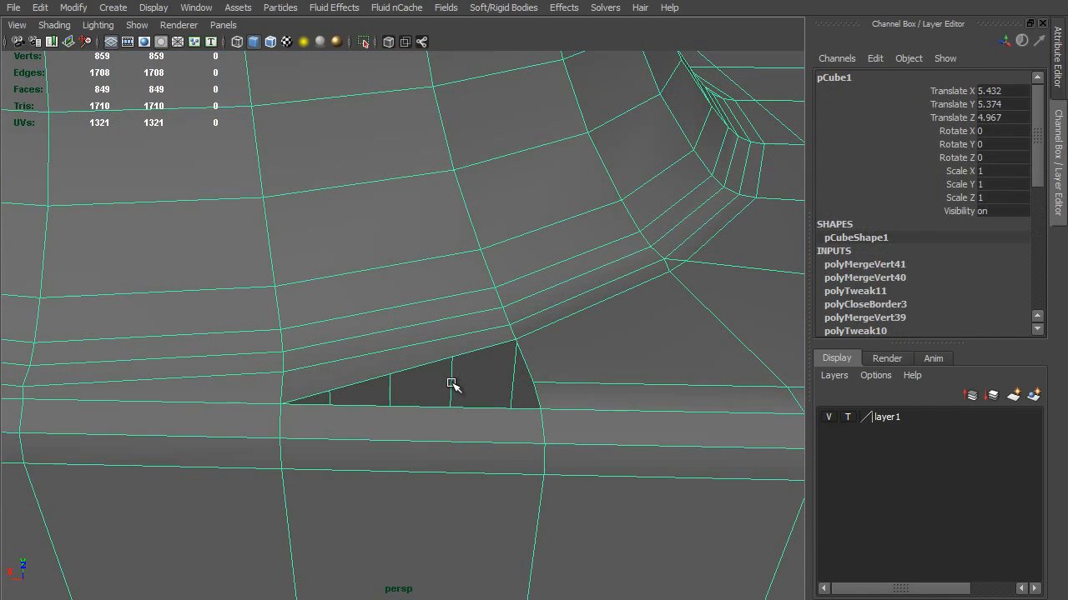
Fill the two triangular holes between the flared base's rim and the block's bevelled edge
key(F10)
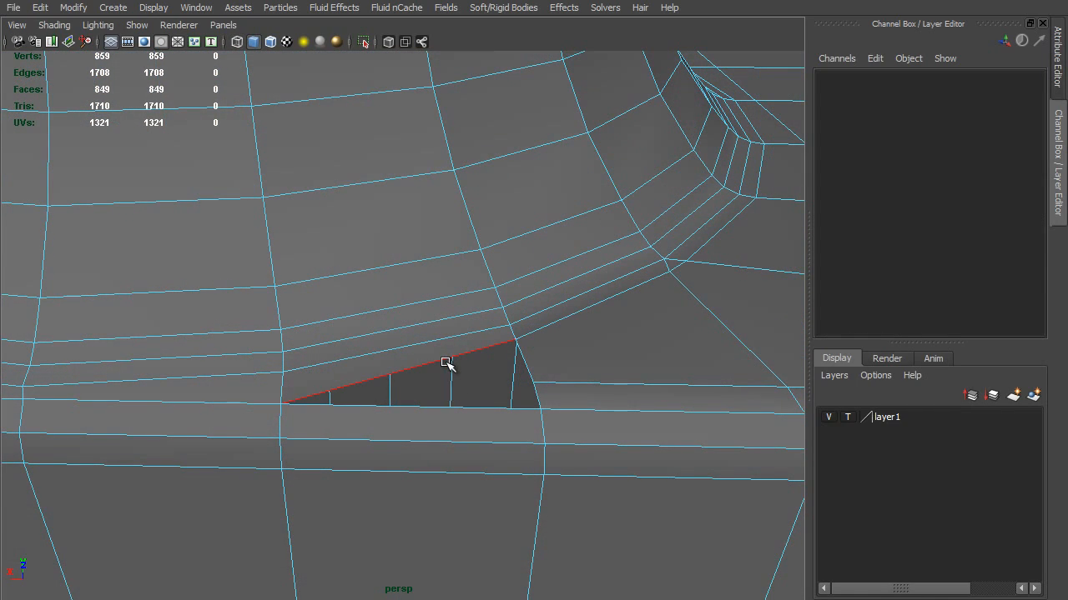
double_click(444, 363)
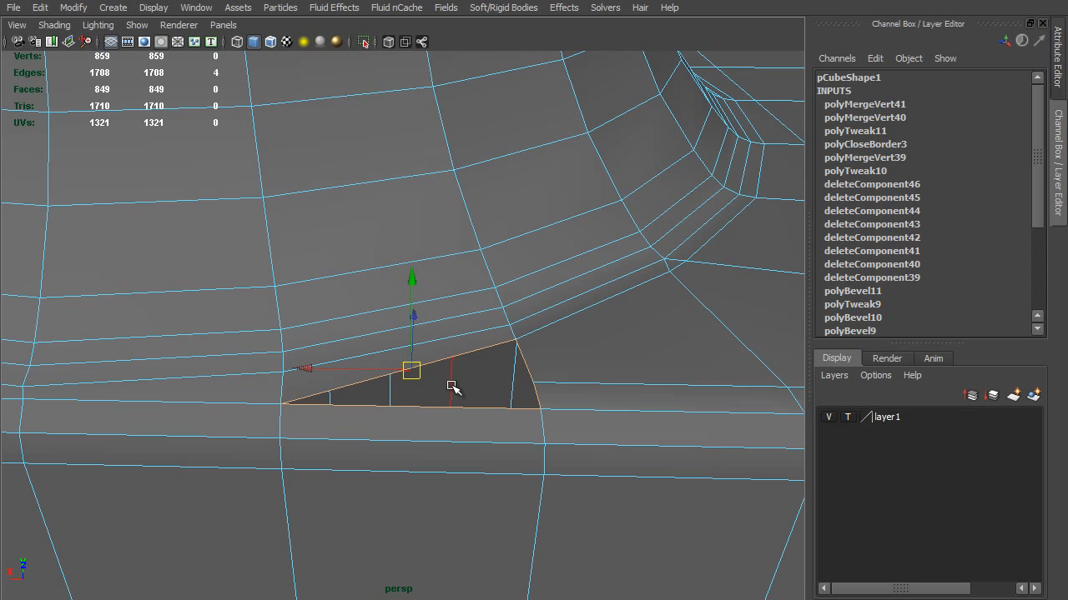
shift+right_drag(451, 387, 434, 553)
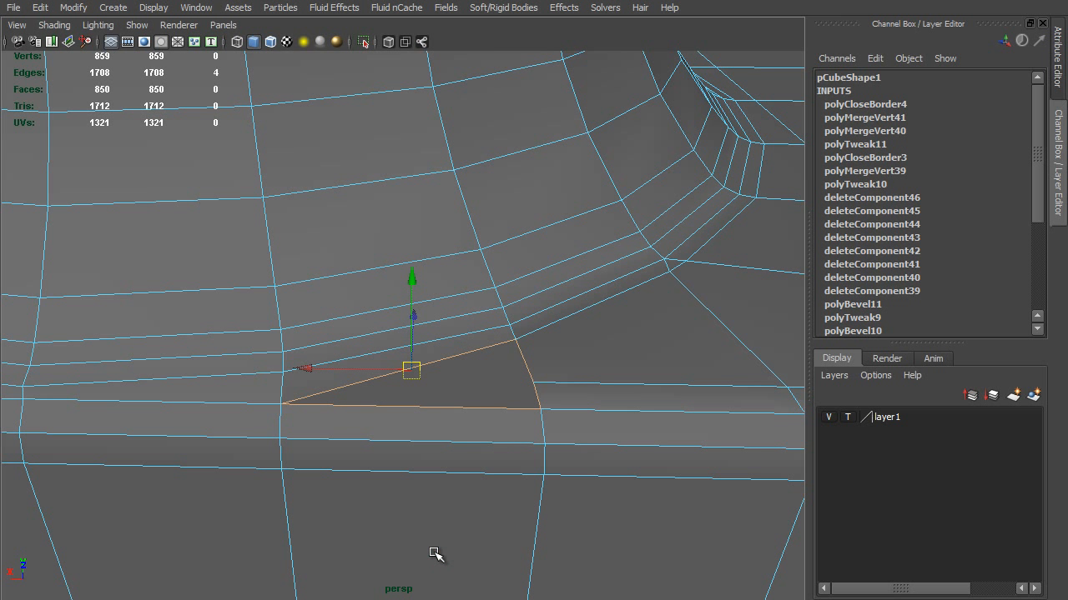
alt+drag(225, 368, 478, 369)
click(543, 401)
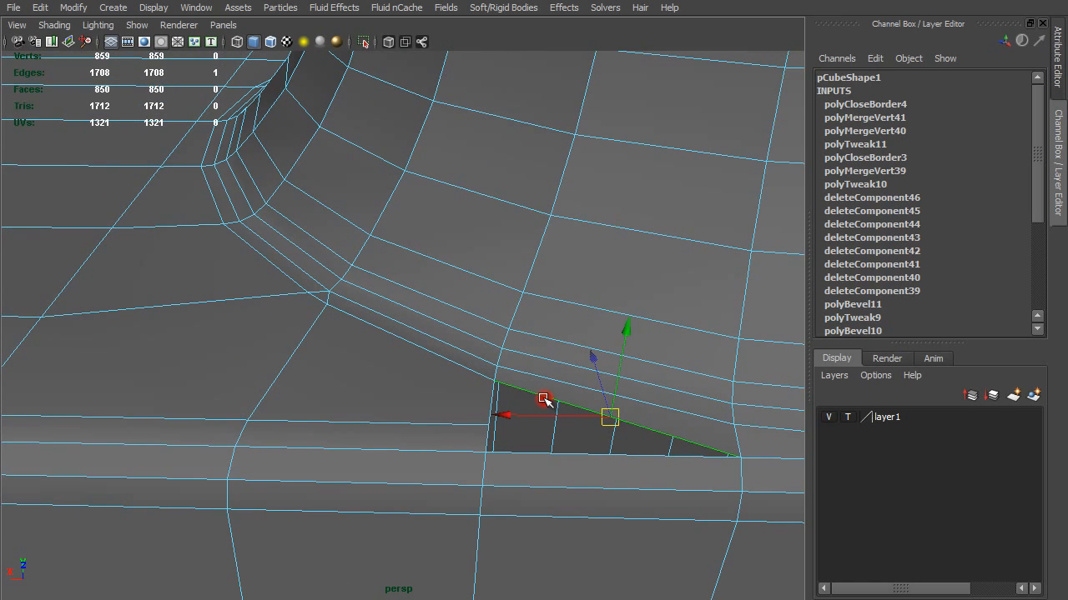
key(g)
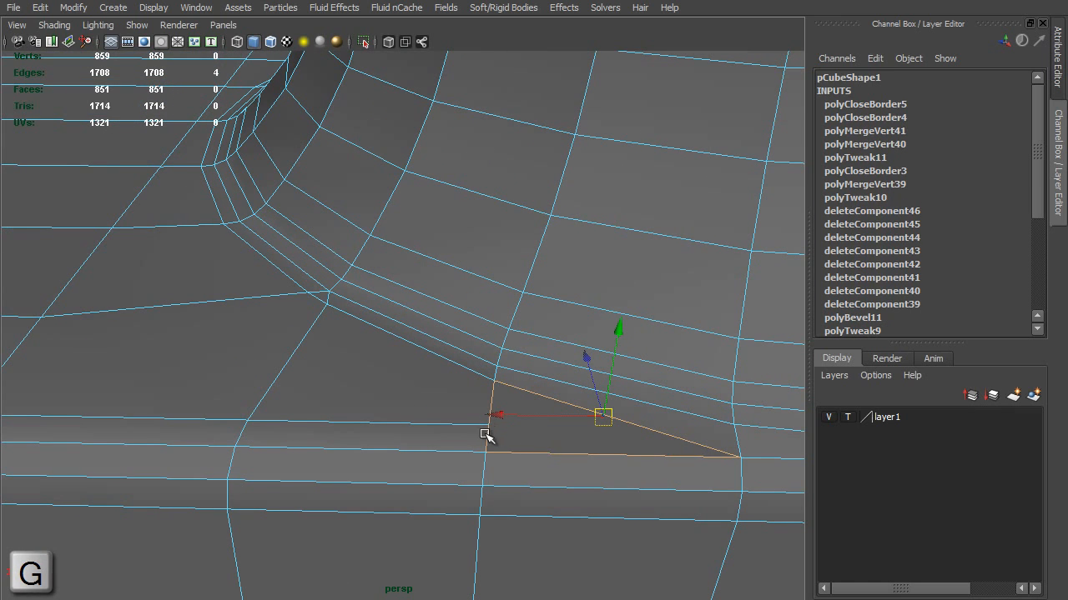
alt+drag(487, 434, 431, 434)
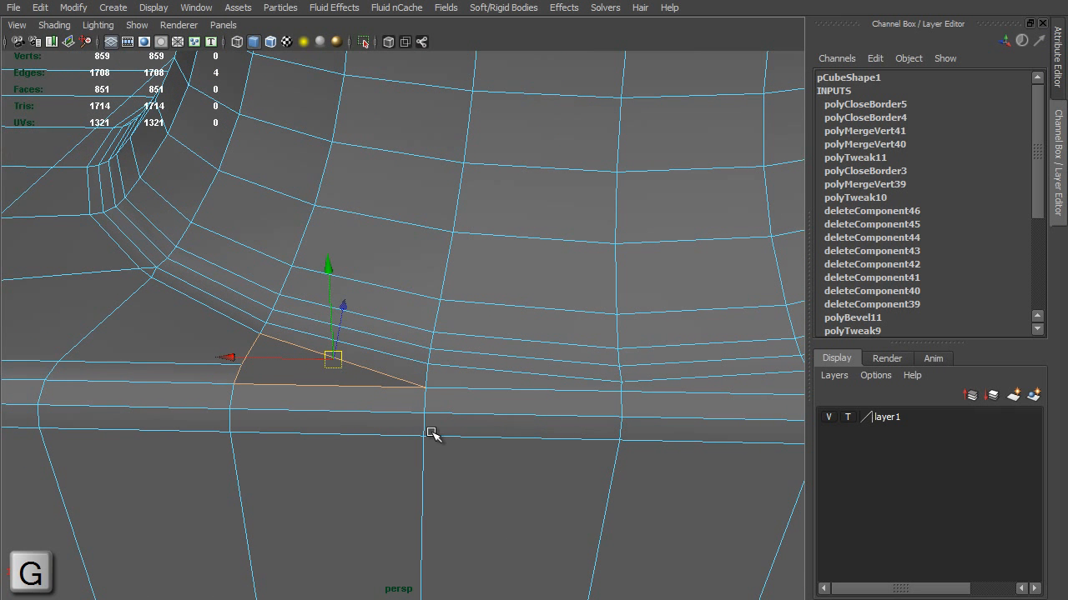
Split both filled faces from the end of the interrupted bevel edge to the opposite merged rim vertex
key(F8)
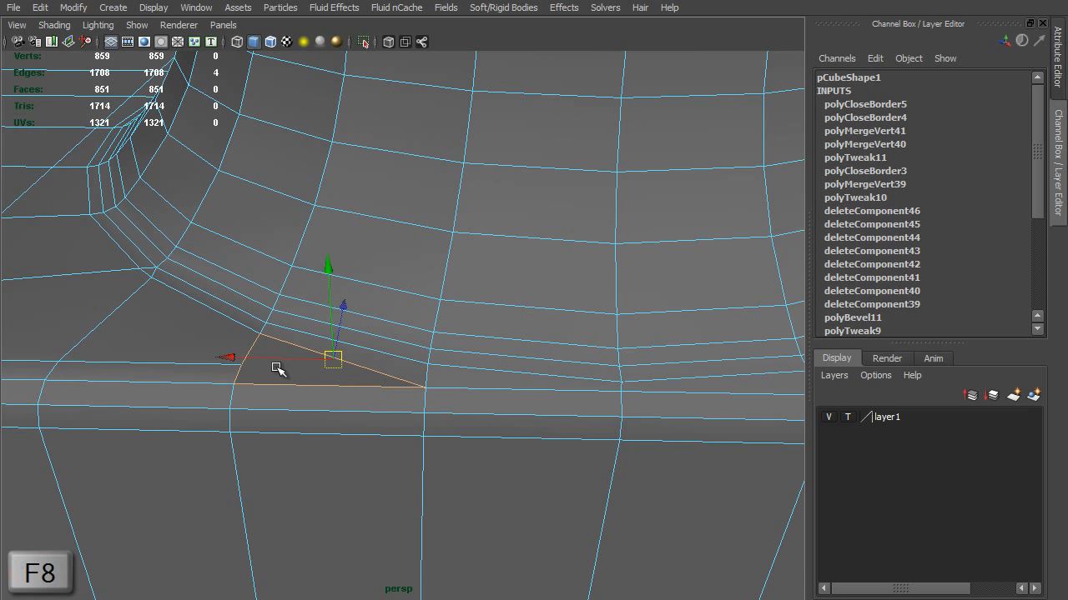
key(F8)
shift+right_drag(275, 371, 220, 388)
drag(251, 361, 231, 371)
drag(324, 388, 484, 389)
key(y)
alt+middle_drag(575, 406, 554, 407)
drag(635, 373, 654, 399)
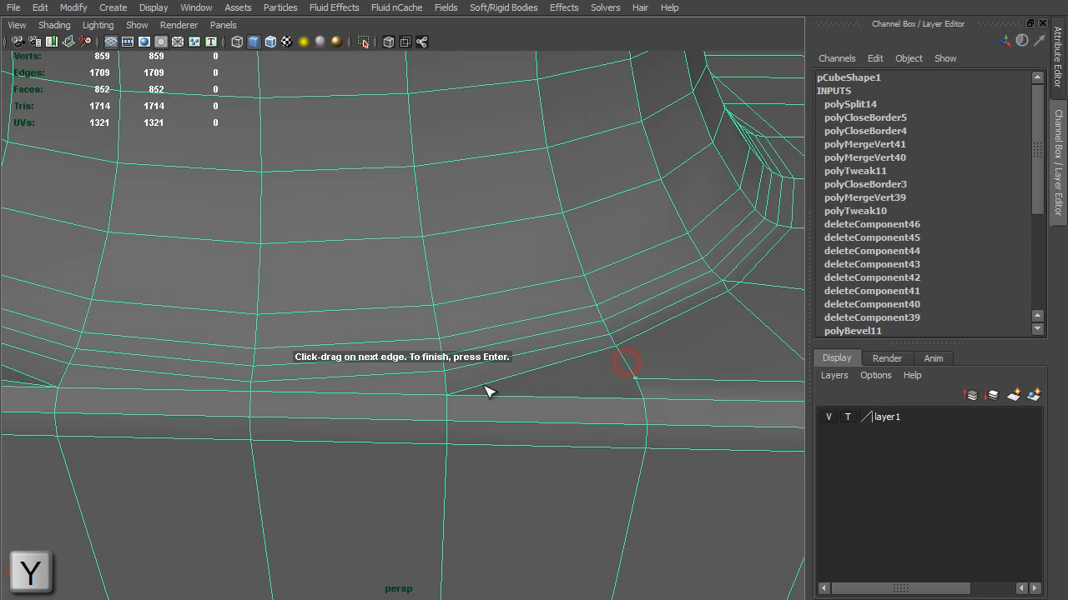
drag(483, 391, 449, 396)
key(y)
scroll(607, 419, down, 4)
key(q)
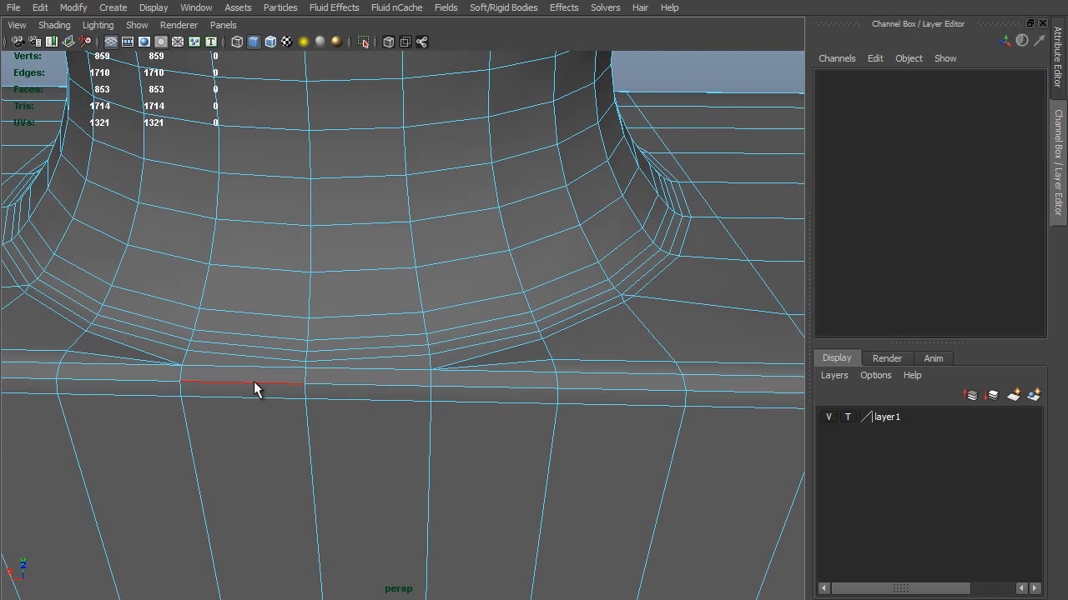
Return to object mode, deselect the block, and inspect the shading around the repaired flared base
alt+drag(253, 381, 242, 383)
key(F8)
scroll(401, 447, down, 1)
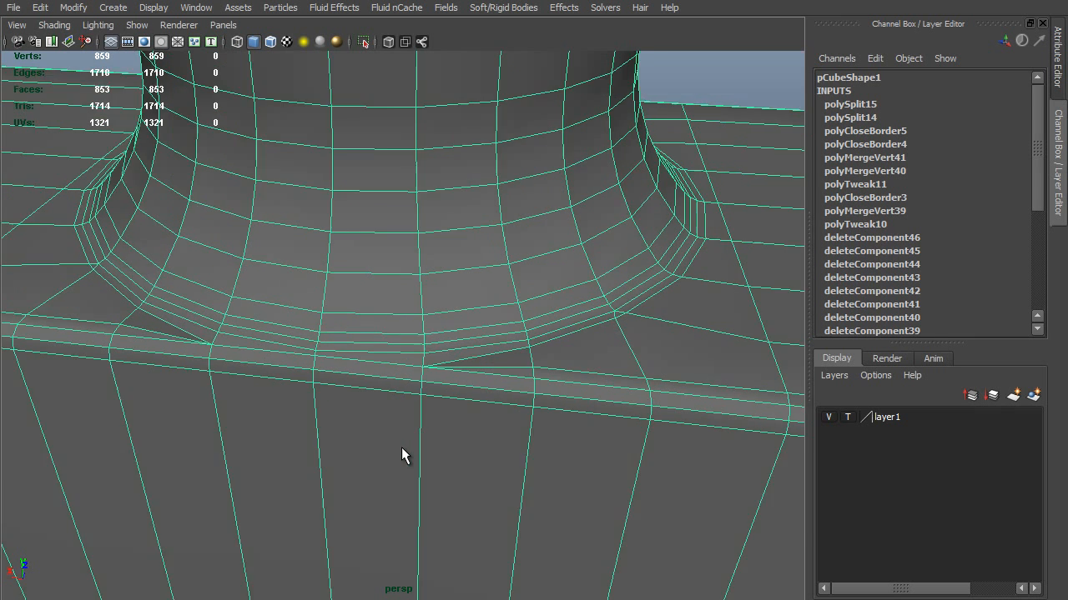
scroll(401, 448, down, 2)
click(605, 136)
scroll(371, 376, up, 3)
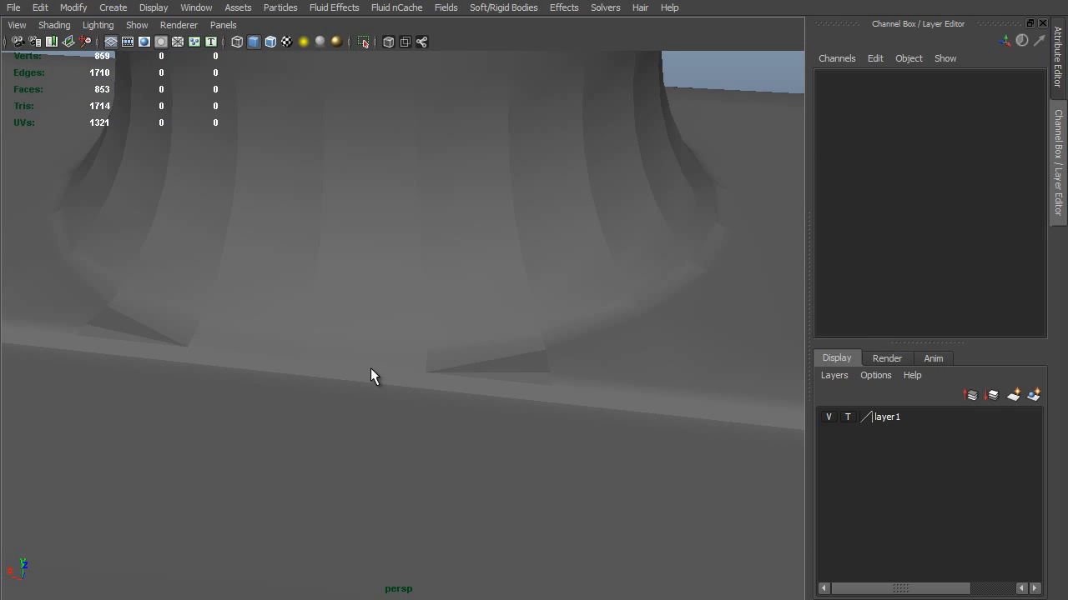
Select all edges of the rectangular block and soften them
alt+drag(413, 382, 392, 402)
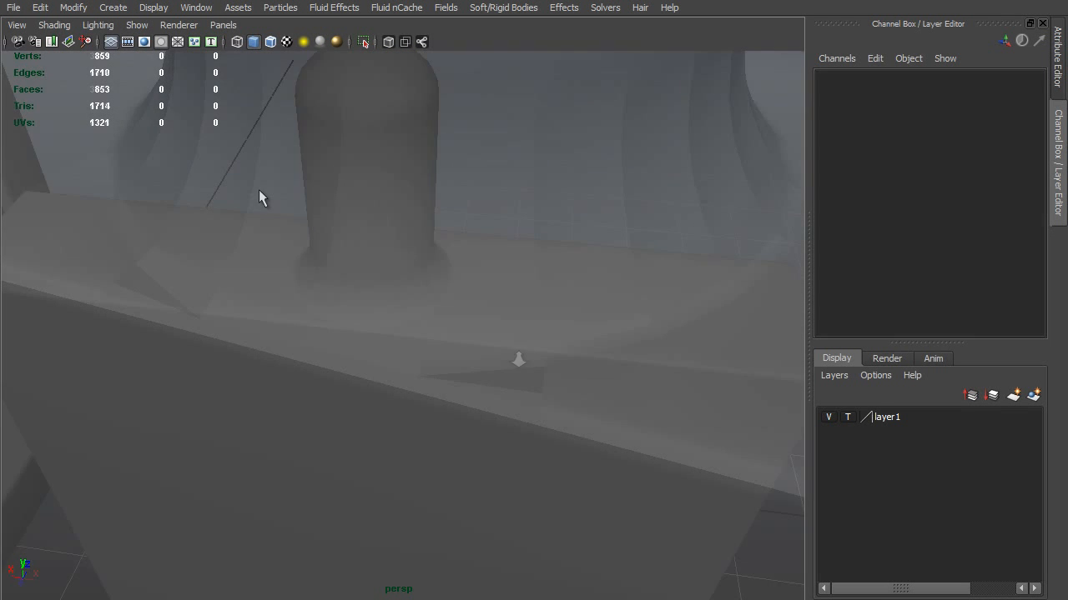
alt+drag(517, 359, 592, 442)
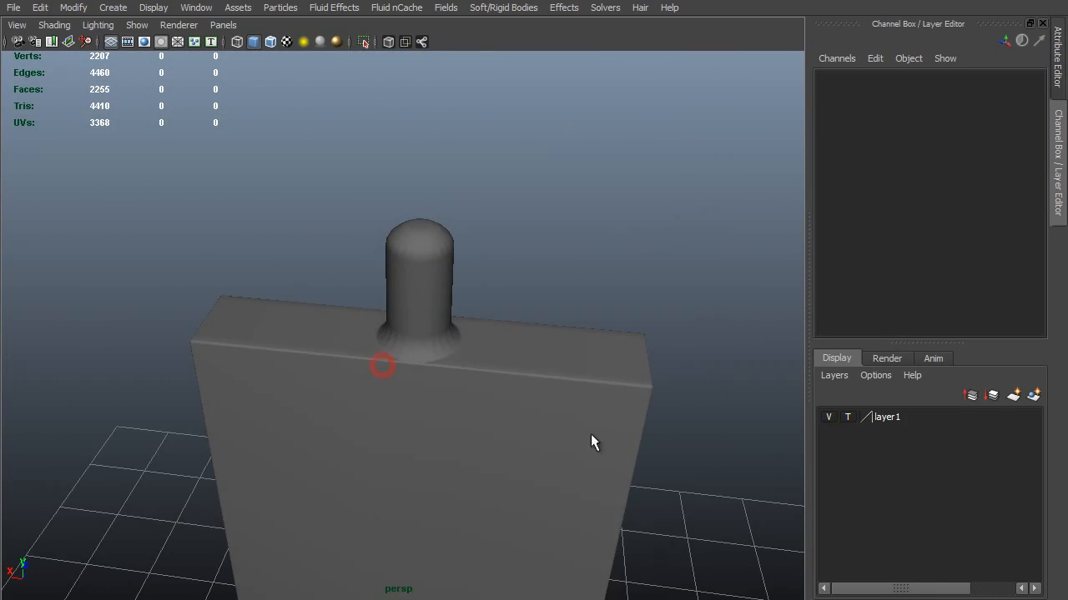
alt+drag(505, 406, 436, 372)
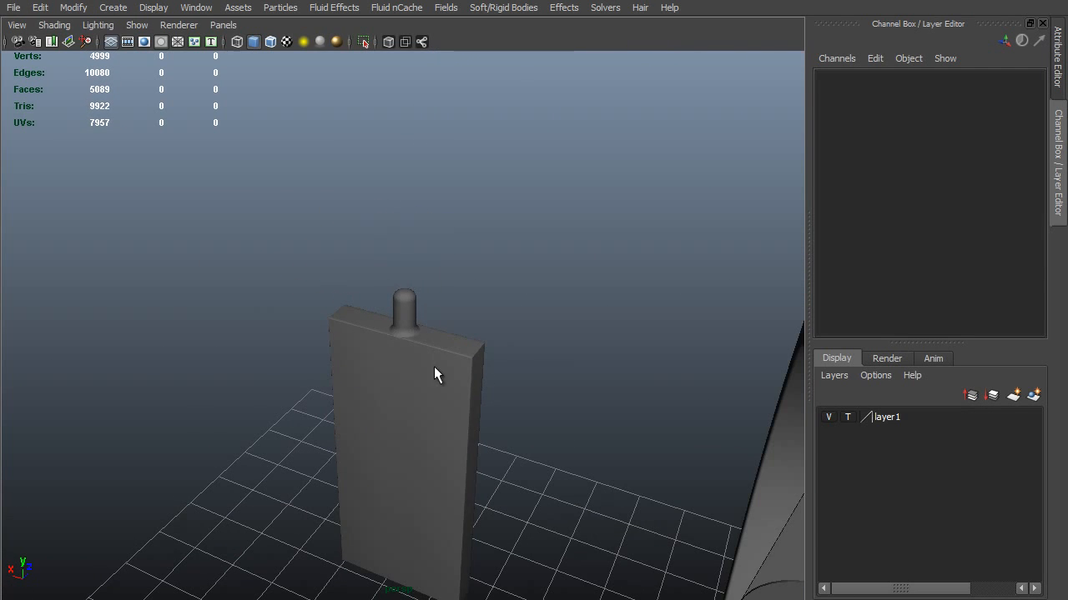
click(484, 410)
key(F10)
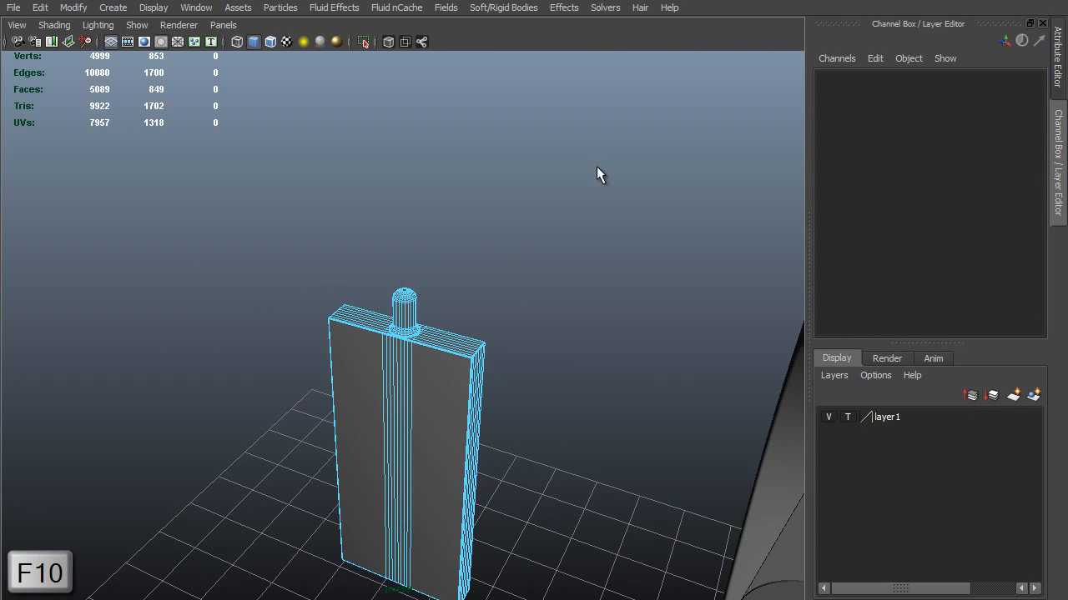
drag(614, 158, 261, 596)
shift+right_drag(422, 415, 536, 415)
click(513, 291)
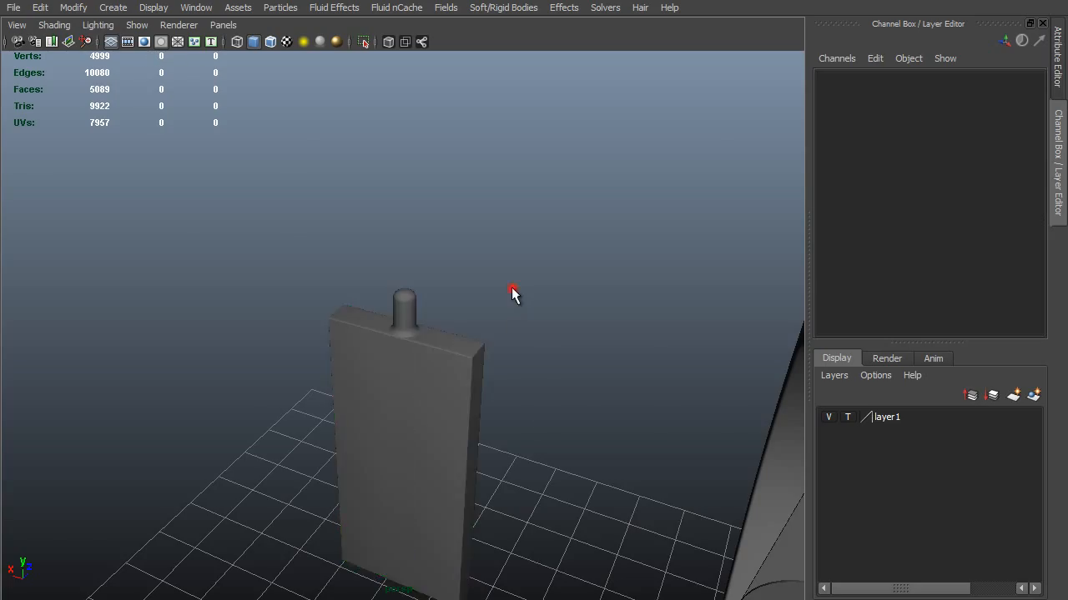
Move the block along X in the top view to align it with the machine's centre line at Translate X 0
alt+drag(512, 291, 434, 429)
click(434, 429)
click(493, 511)
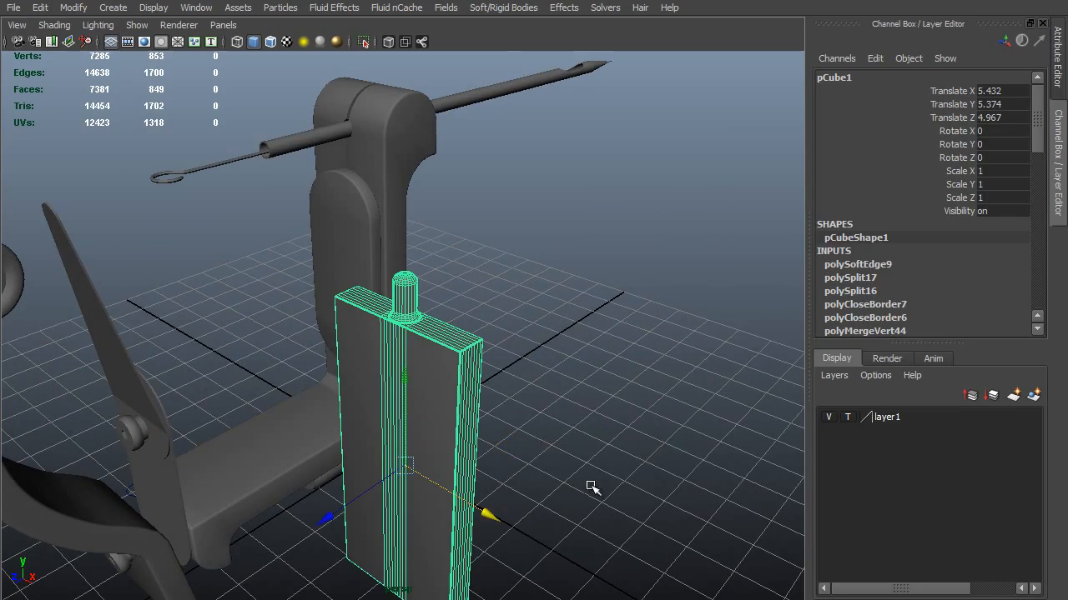
key(space)
drag(570, 483, 526, 480)
alt+right_drag(639, 507, 476, 458)
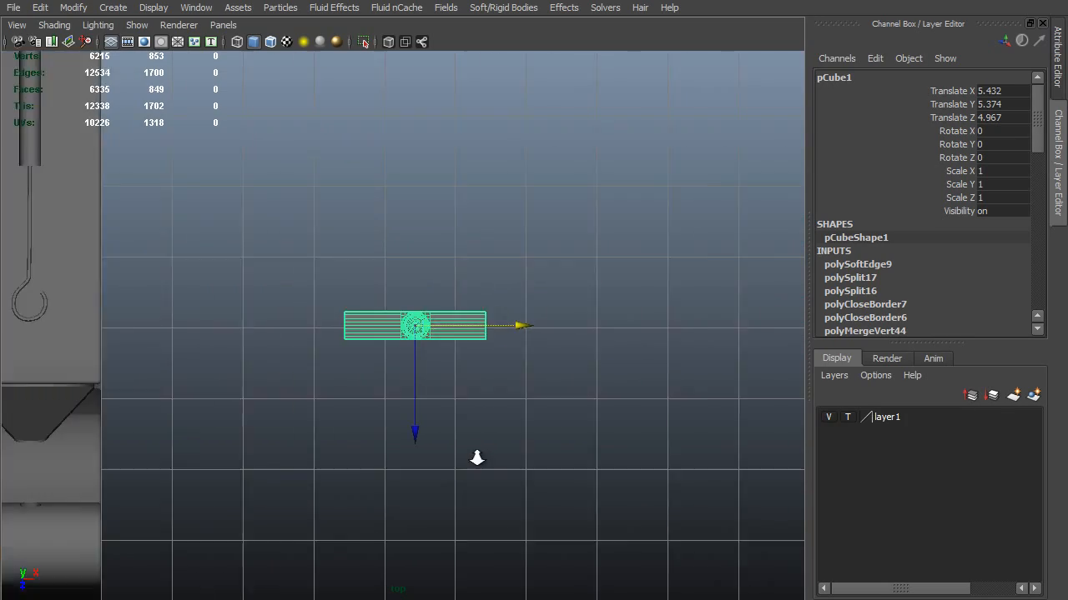
drag(522, 325, 139, 324)
Move the block along Z in the side view to Translate Z 5.591, beside the front spring
key(space)
drag(326, 391, 404, 393)
alt+right_drag(479, 459, 340, 425)
alt+middle_drag(369, 427, 414, 293)
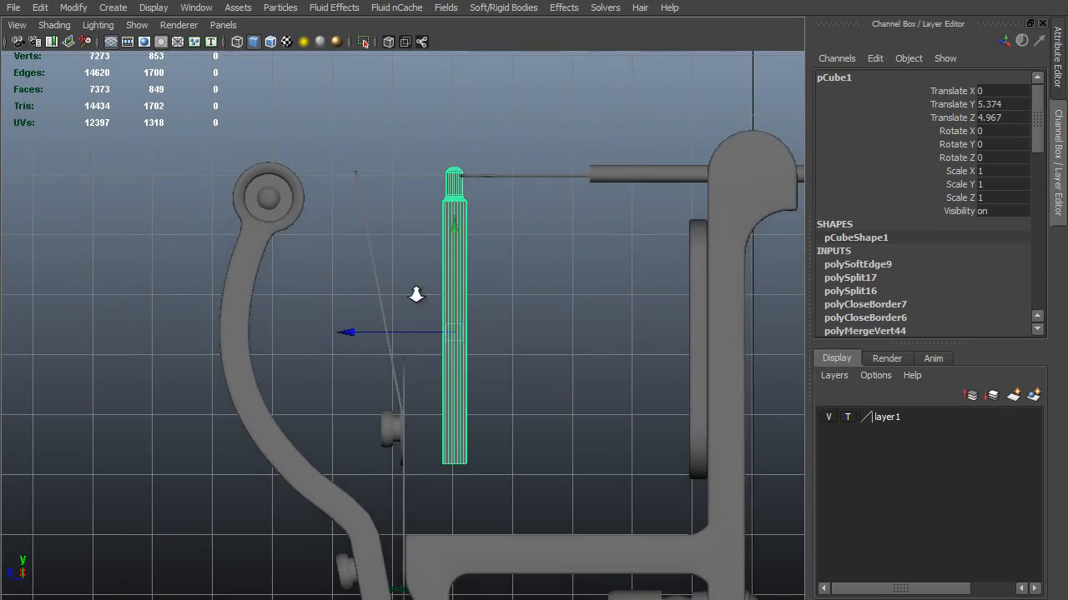
alt+middle_drag(415, 292, 427, 237)
alt+right_drag(434, 267, 522, 315)
Slide the loop control points of curve1 along Z in the top view until the needle's hook encircles the block's pin, and scale them to fit
key(space)
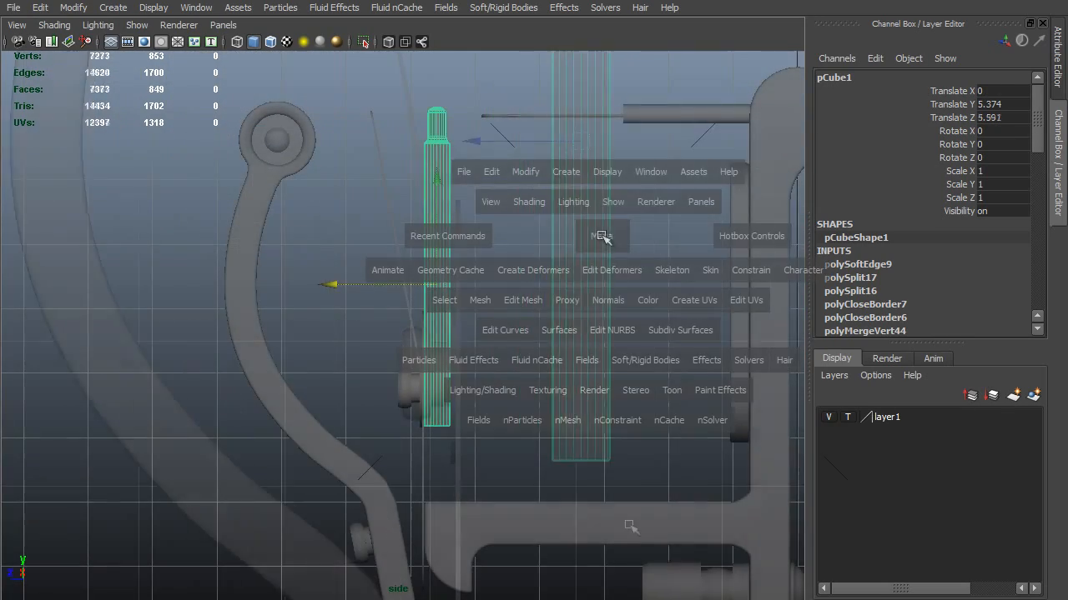
drag(602, 236, 537, 252)
alt+right_drag(588, 350, 475, 312)
alt+middle_drag(372, 296, 547, 273)
alt+right_drag(509, 442, 624, 494)
alt+middle_drag(351, 327, 475, 327)
alt+right_drag(293, 302, 338, 317)
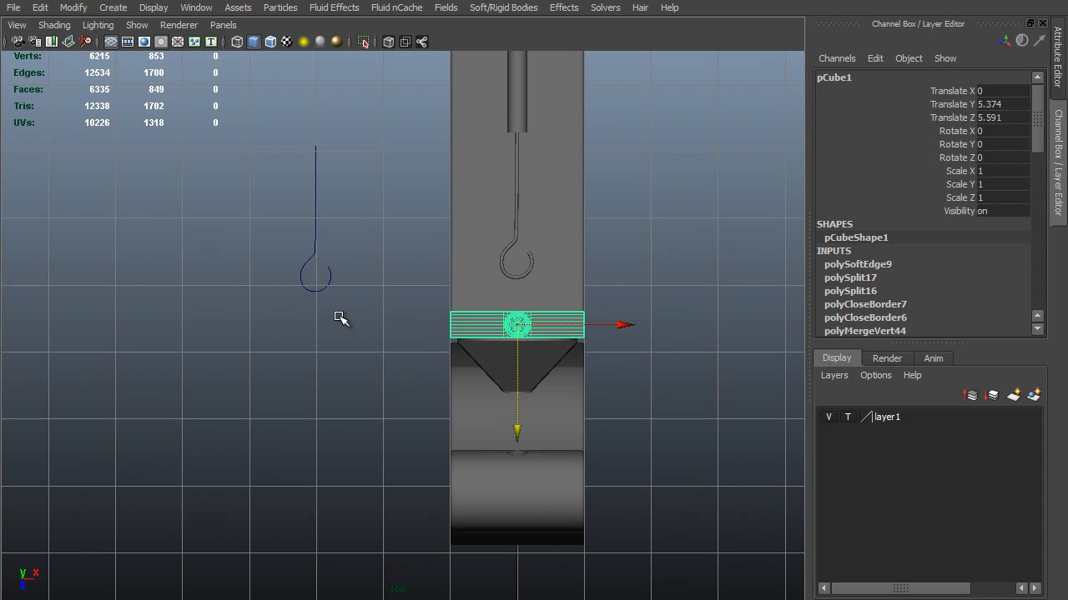
click(332, 287)
key(F9)
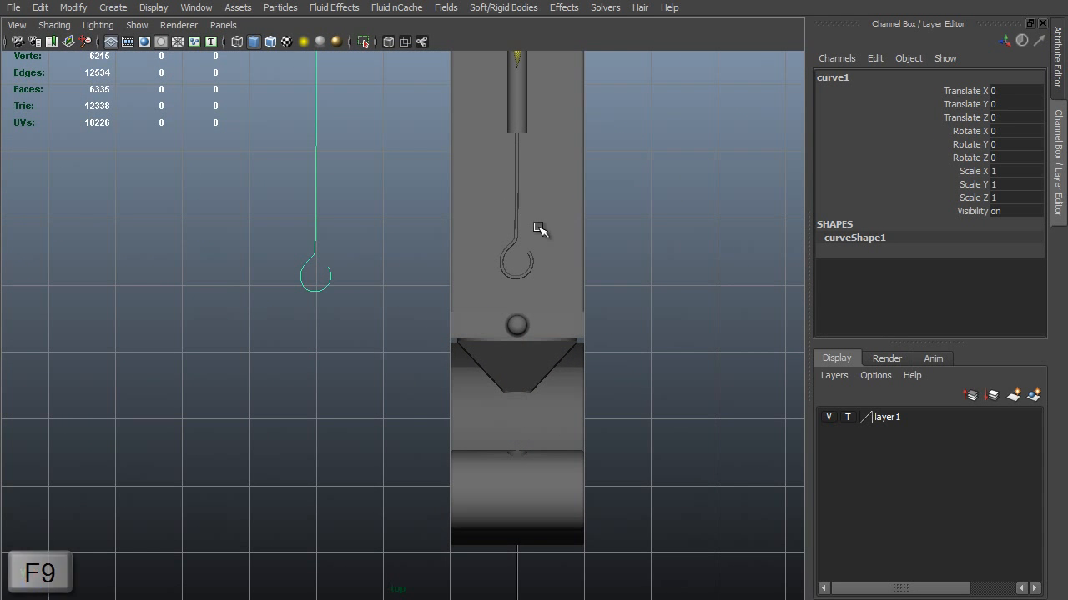
drag(324, 280, 349, 276)
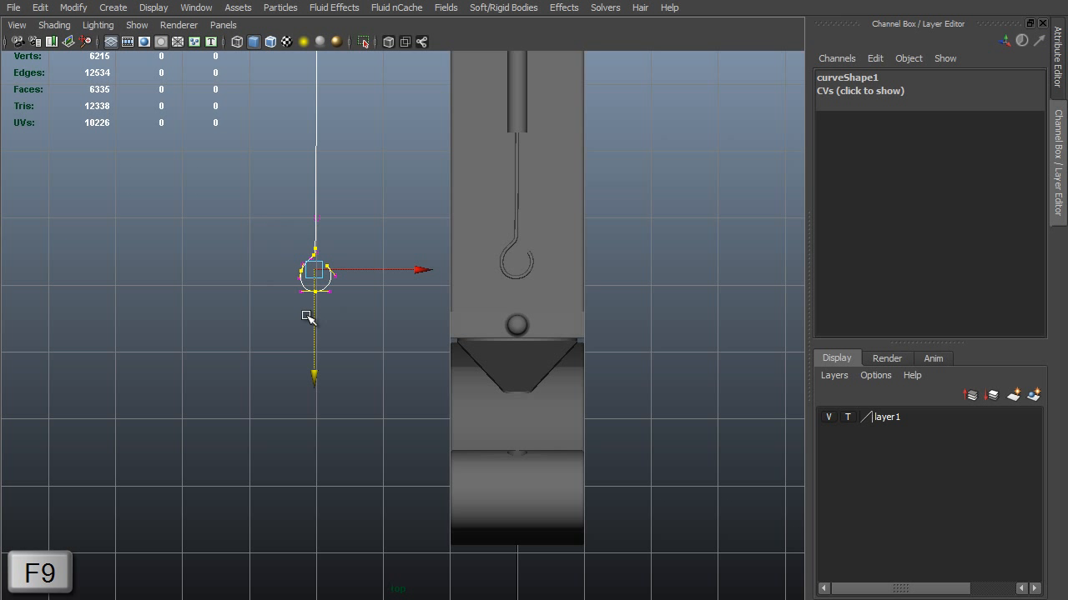
middle_drag(450, 325, 445, 384)
scroll(445, 384, up, 4)
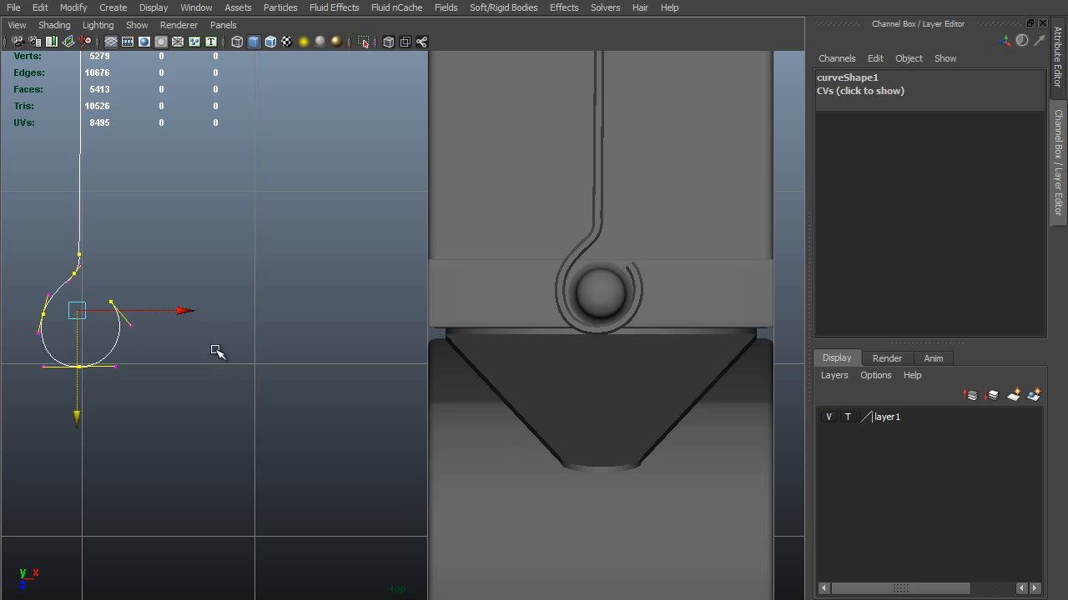
key(r)
middle_drag(217, 351, 212, 356)
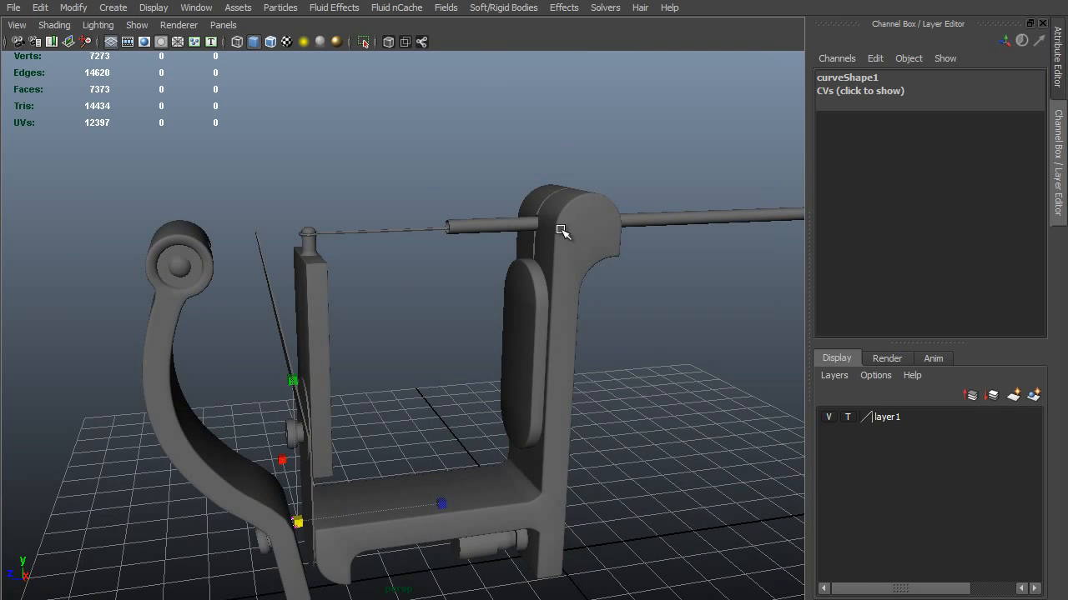
Return to the perspective view and hide the Rear_Spring object
alt+drag(561, 231, 181, 295)
click(399, 232)
key(F9)
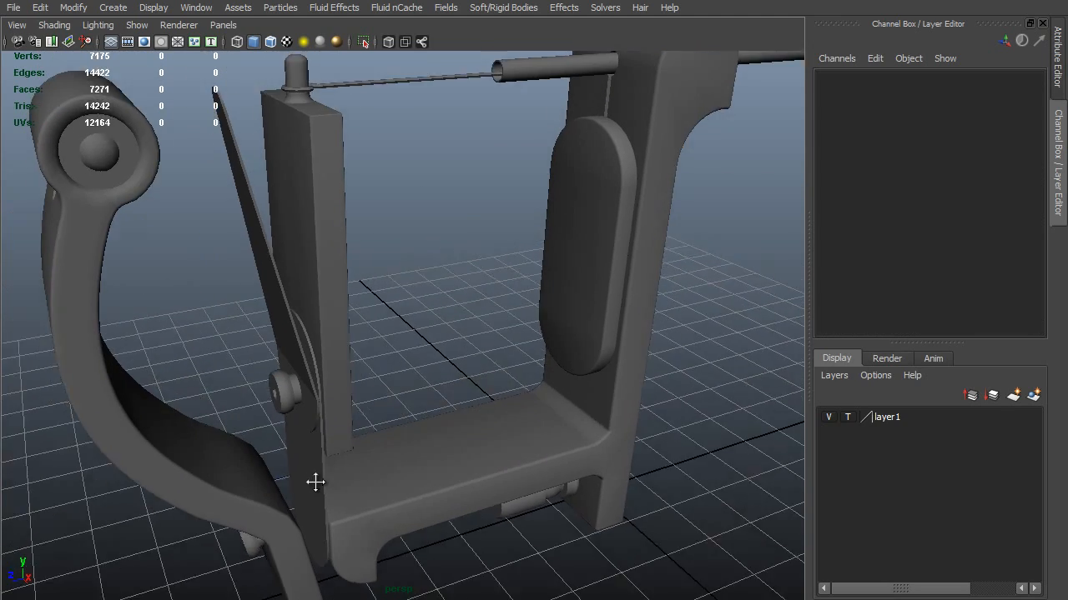
alt+drag(312, 482, 351, 403)
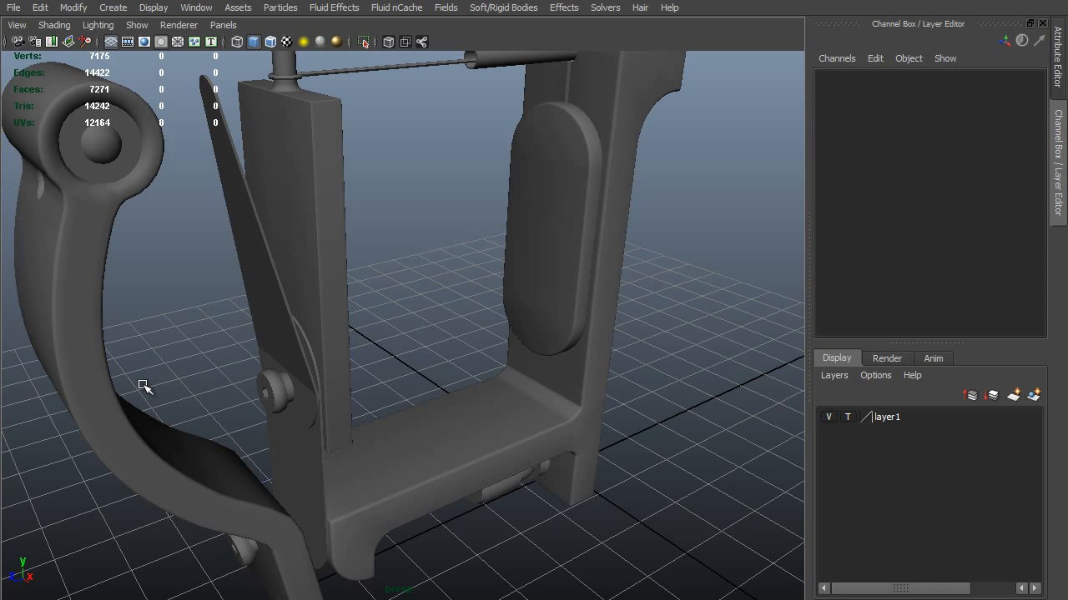
click(138, 438)
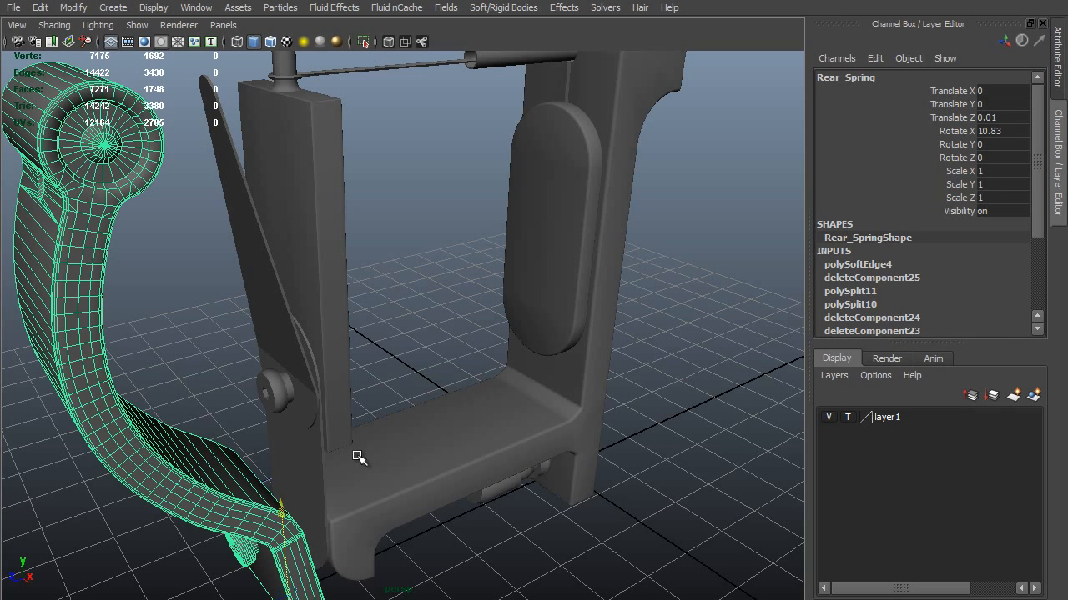
key(Delete)
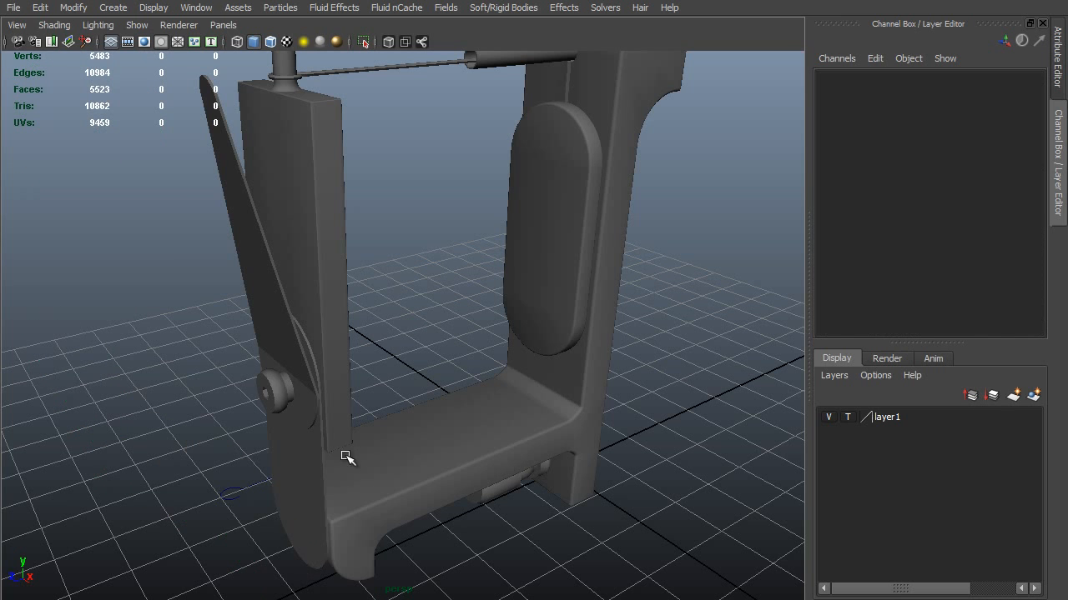
Show the wireframe over the shaded model in the front view, around the front spring's round screw
alt+drag(261, 404, 397, 363)
alt+drag(305, 427, 183, 462)
key(space)
drag(479, 420, 574, 442)
key(space)
scroll(466, 115, up, 4)
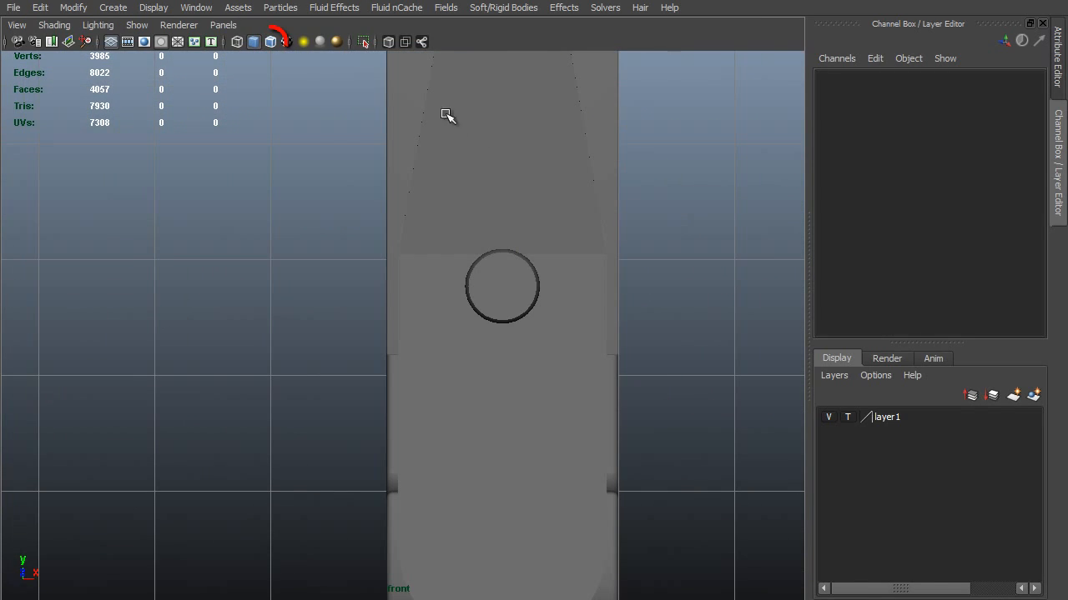
click(273, 45)
scroll(570, 285, up, 1)
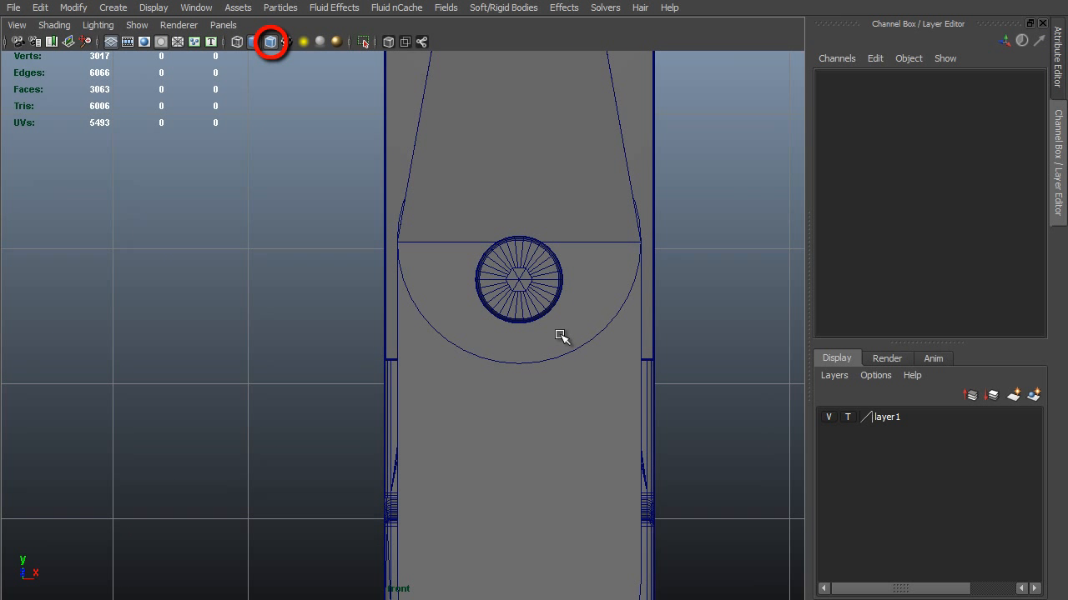
Draw a closed teardrop-shaped CV curve around the round screw in the front view, snapping its peak to the grid
mouse_move(558, 333)
alt+middle_down()
mouse_move(548, 428)
mouse_move(588, 493)
alt+middle_up()
scroll(528, 302, down, 3)
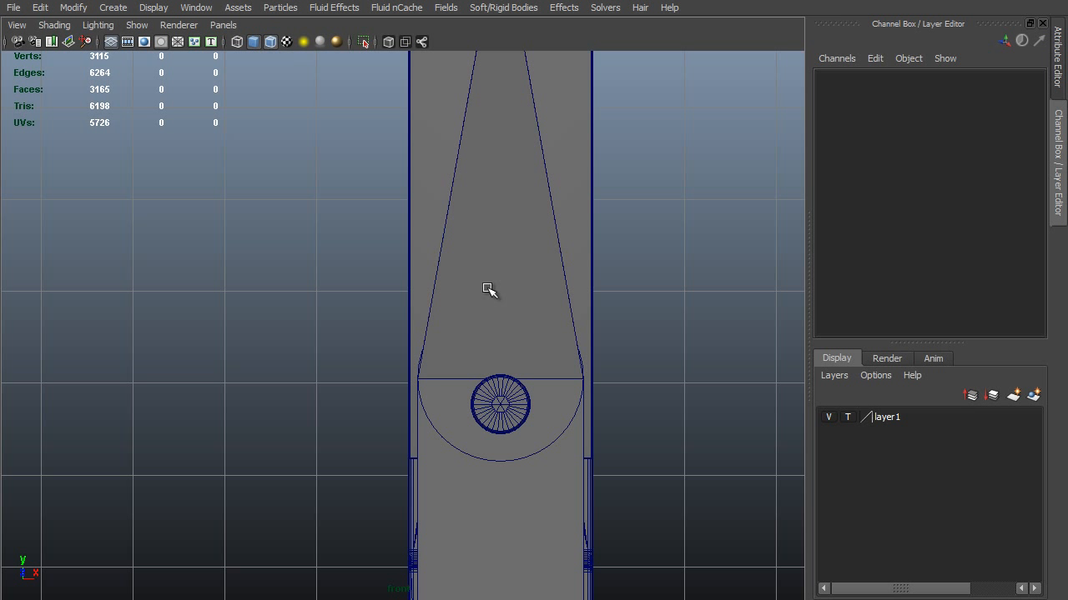
key(space)
click(447, 224)
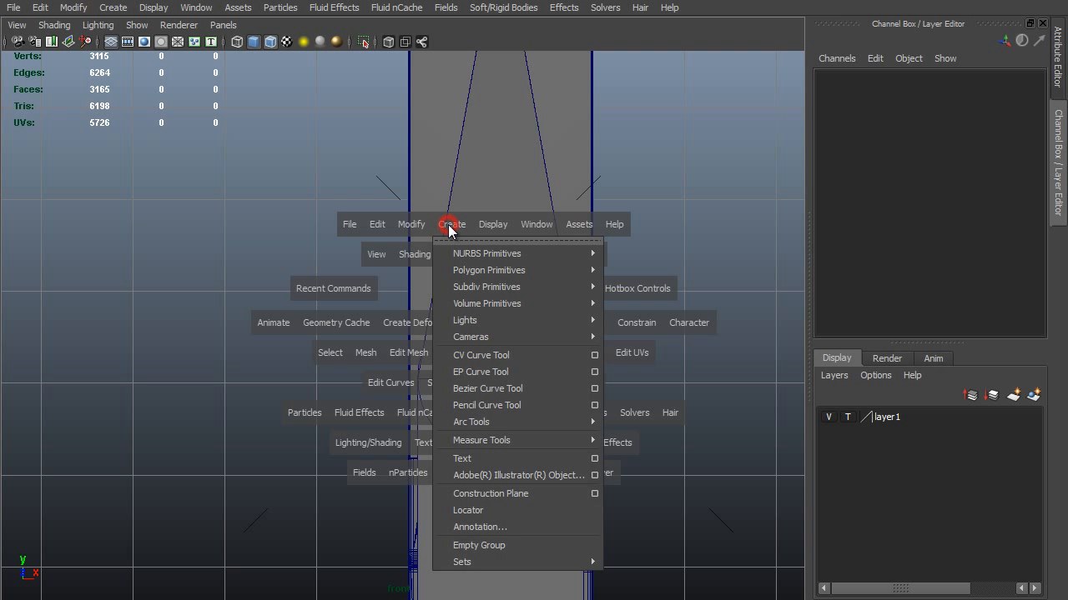
click(508, 356)
key(x)
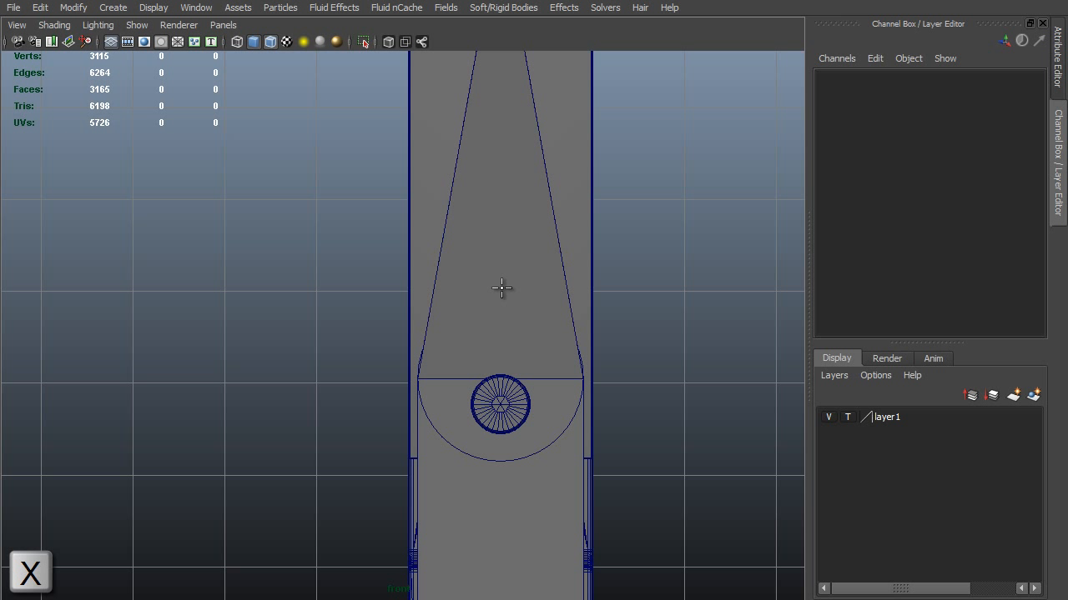
click(501, 288)
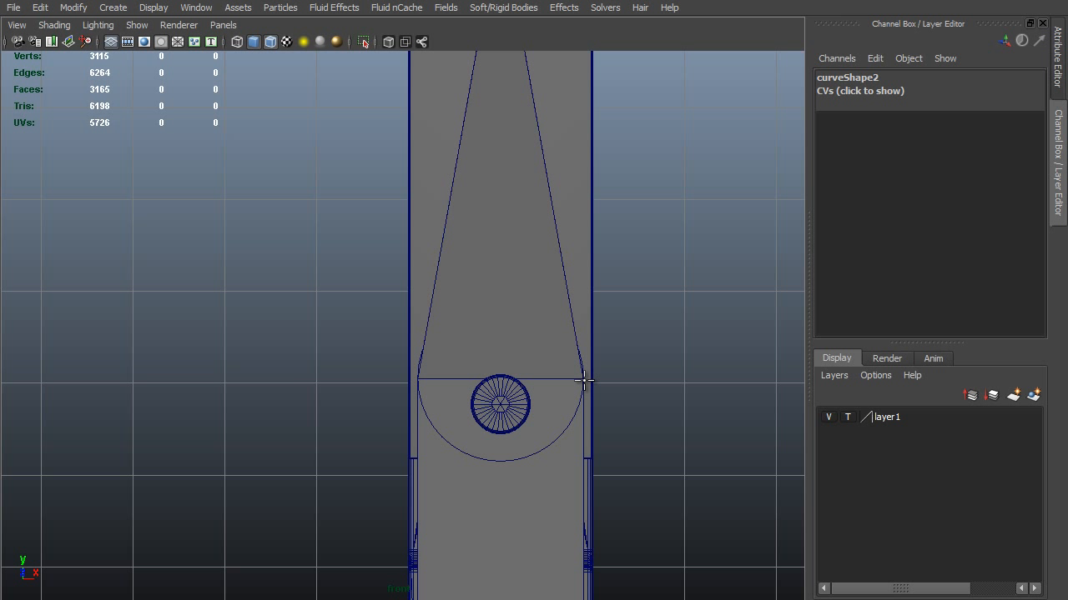
key(x)
click(421, 370)
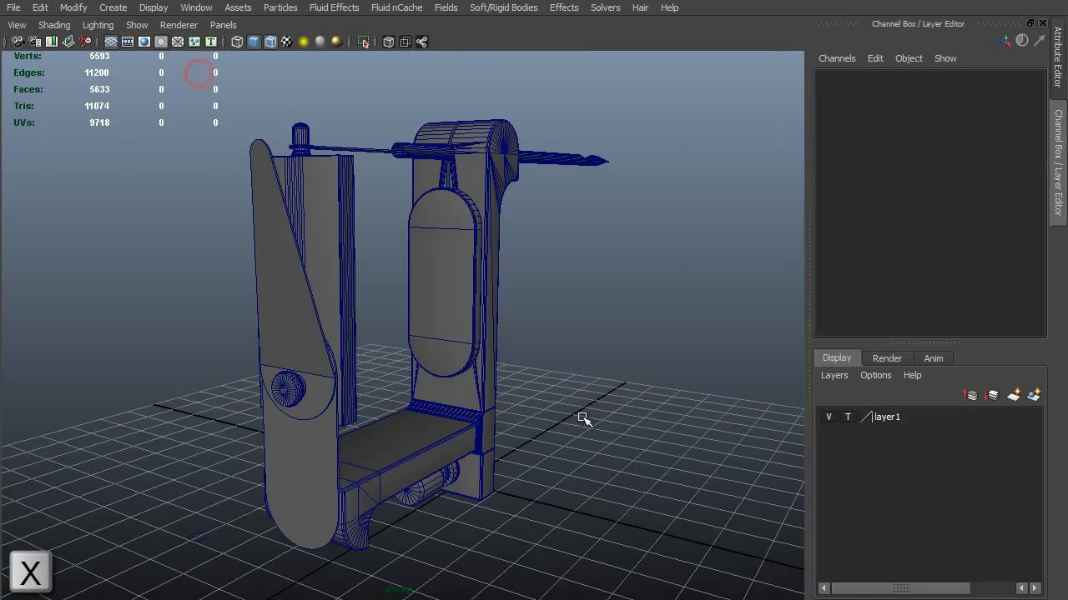
Select curve2 in the Outliner and pull it forward along Z to 2.888, clear of the frame
alt+drag(589, 406, 453, 357)
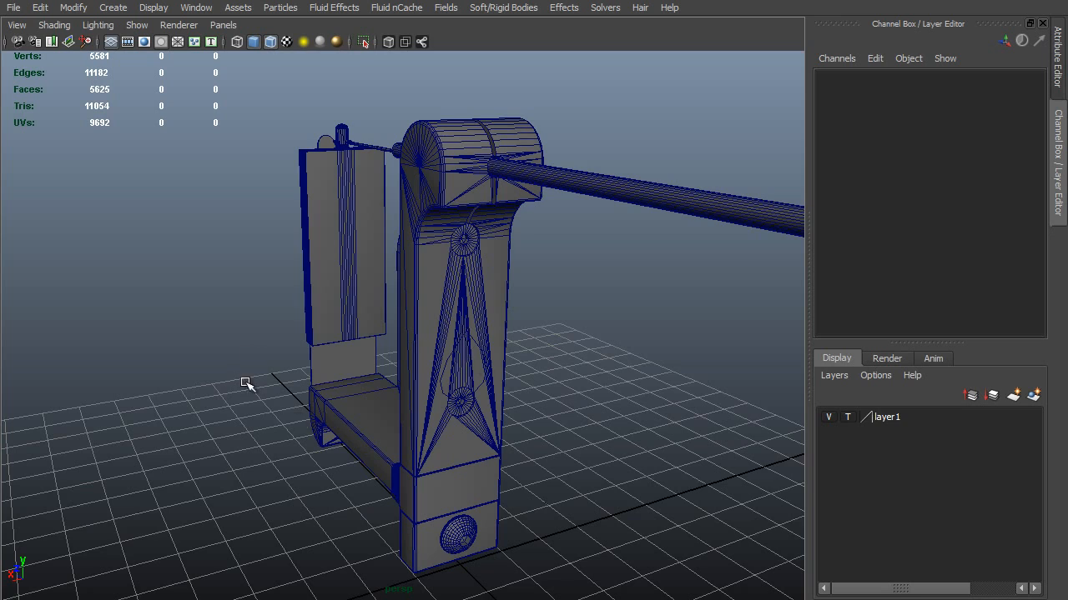
alt+drag(246, 383, 400, 328)
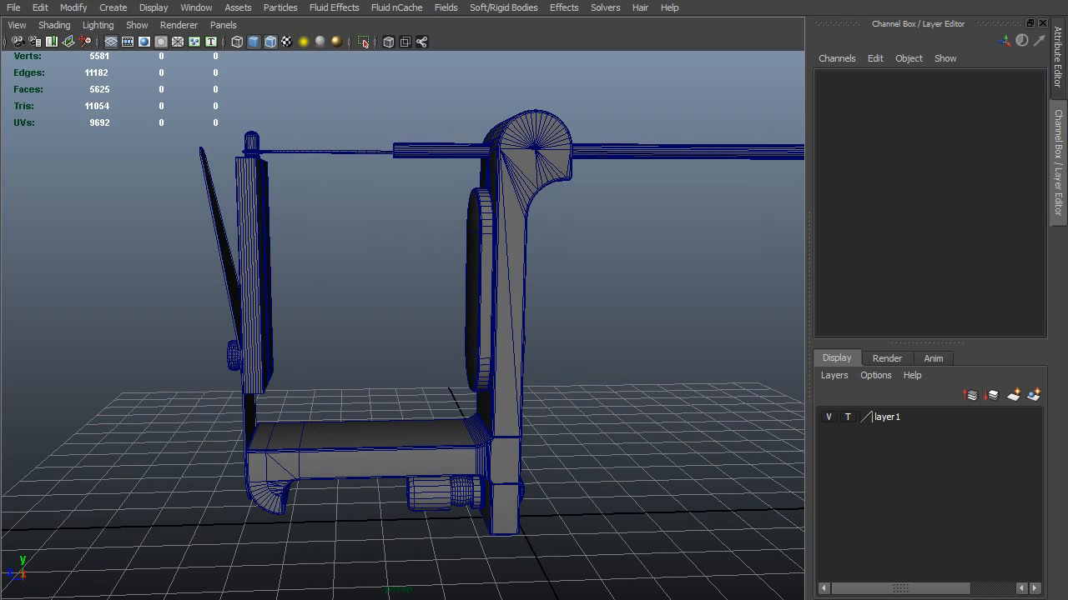
click(159, 599)
click(102, 446)
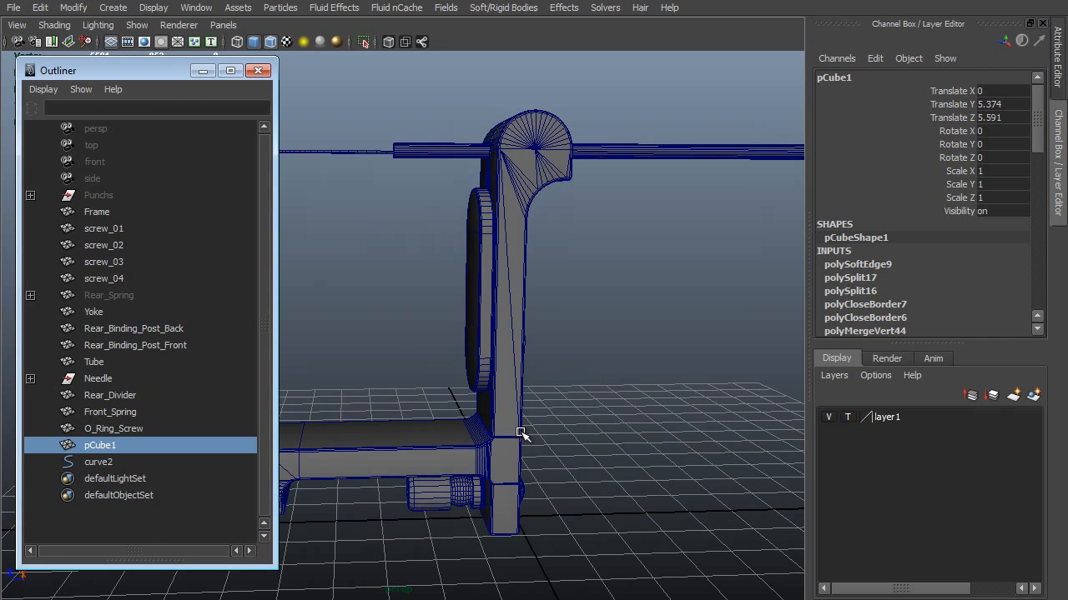
key(f)
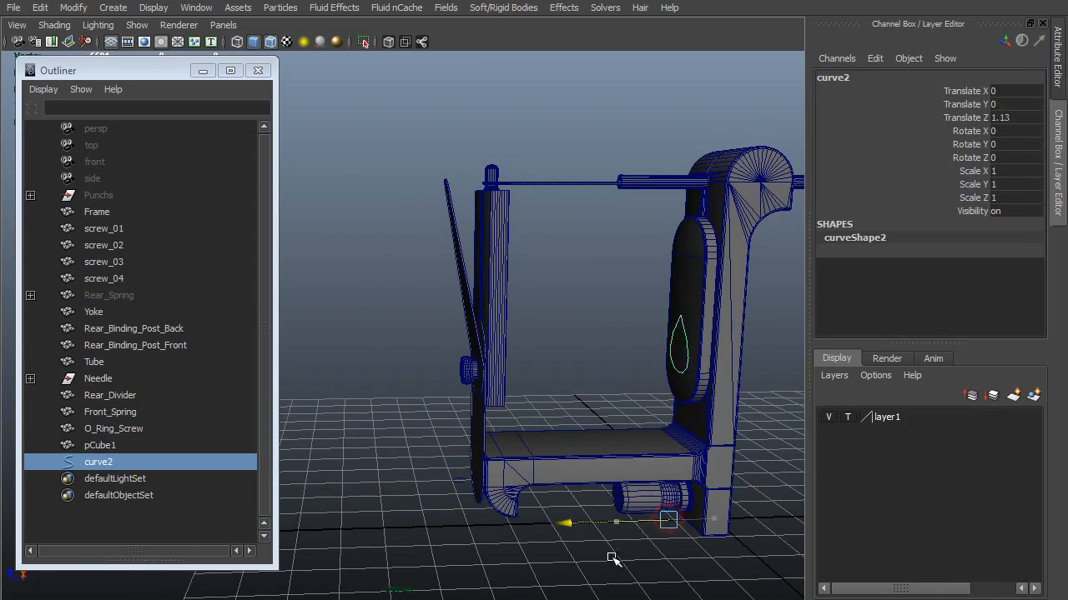
middle_drag(615, 559, 501, 526)
alt+drag(500, 526, 570, 566)
scroll(528, 322, up, 3)
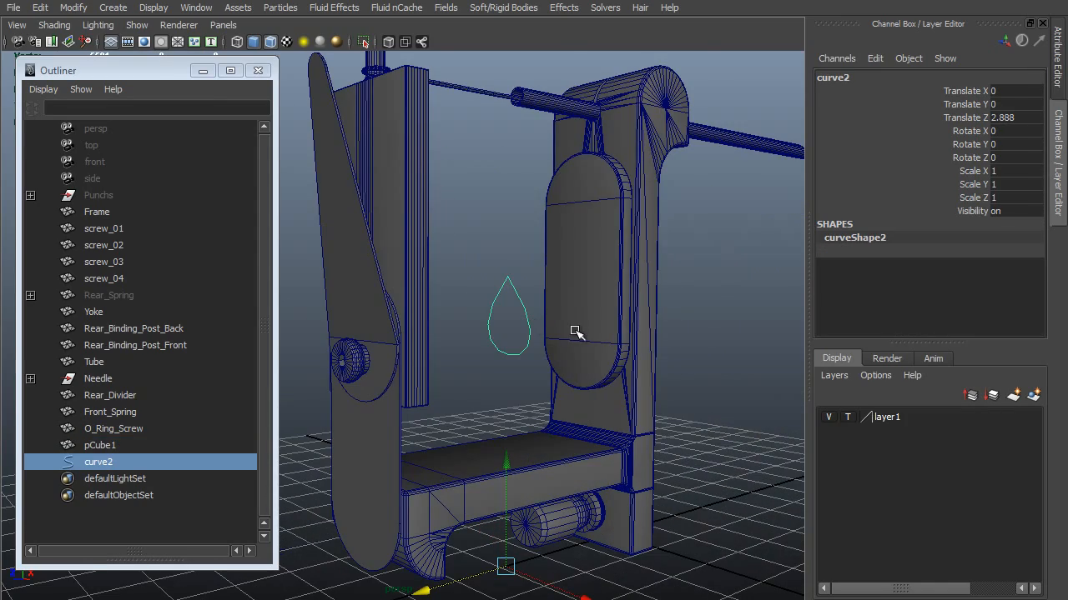
Convert the teardrop curve to a Bezier curve and move it in the side view to Translate Z 5.872, at the front spring
scroll(575, 331, up, 4)
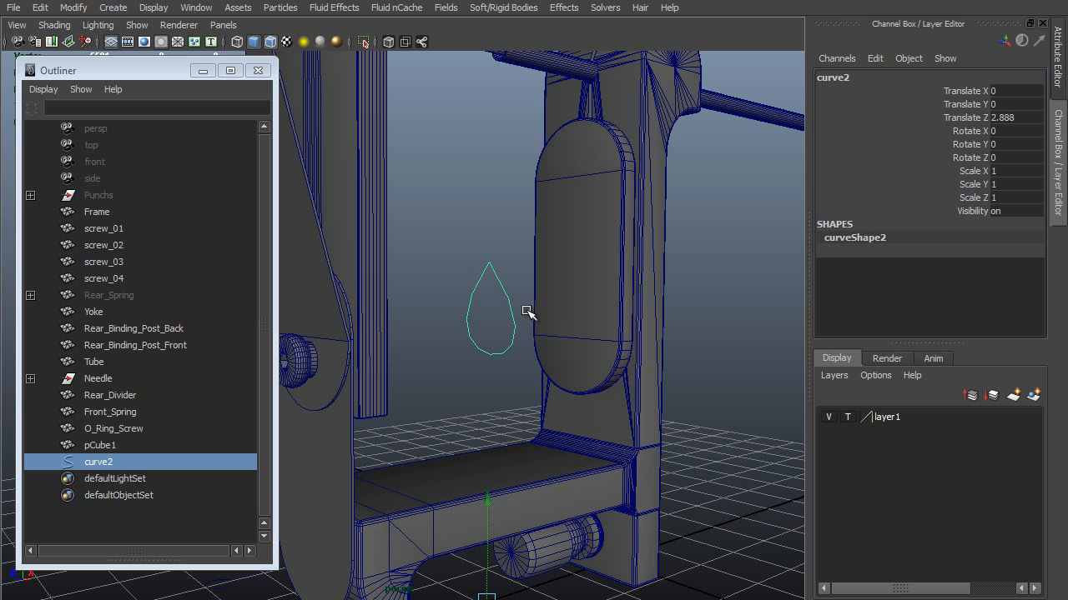
shift+right_drag(511, 306, 510, 345)
scroll(459, 514, down, 5)
key(space)
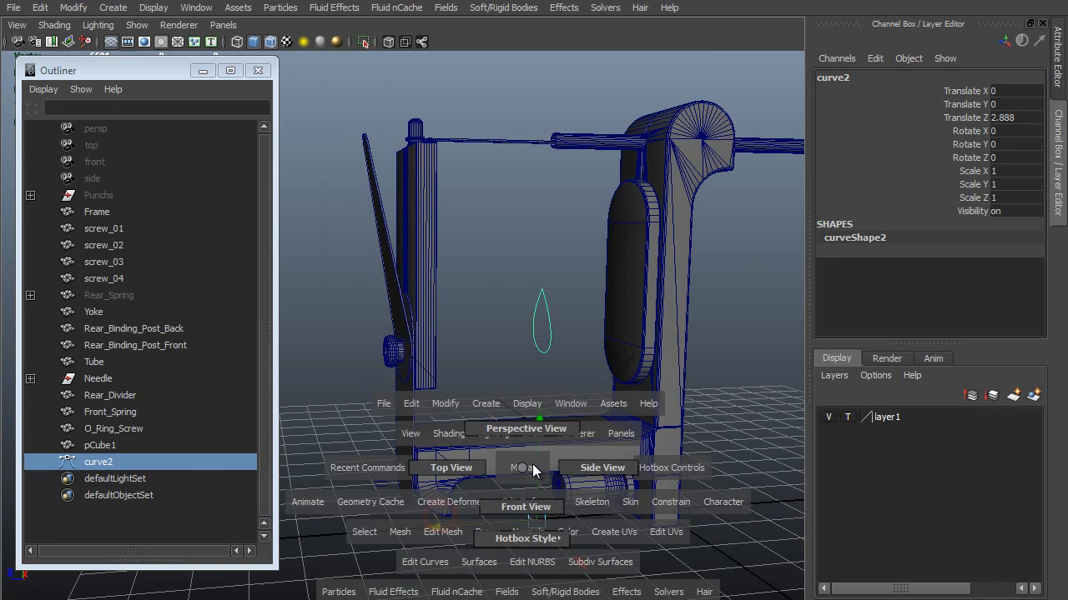
drag(532, 466, 611, 468)
alt+right_drag(648, 506, 563, 476)
alt+middle_drag(667, 372, 748, 282)
middle_drag(687, 311, 564, 331)
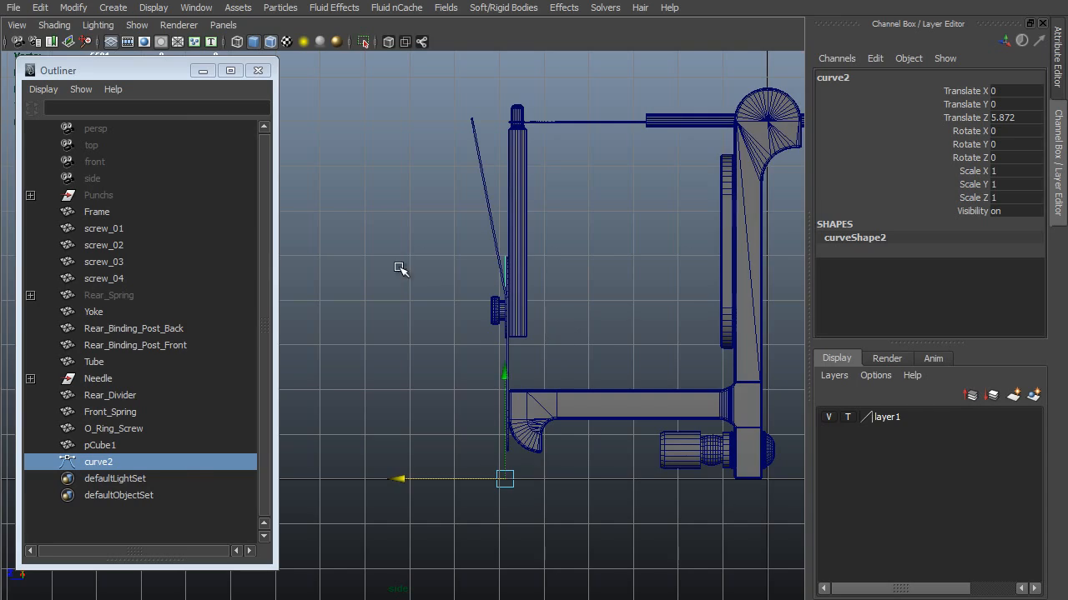
Select the teardrop curve's lower control vertices in the perspective view and adjust their height around the front spring's screw
alt+right_drag(399, 268, 604, 284)
key(space)
drag(602, 272, 692, 260)
alt+middle_drag(606, 291, 642, 294)
alt+right_drag(501, 312, 574, 332)
key(F9)
drag(534, 323, 470, 379)
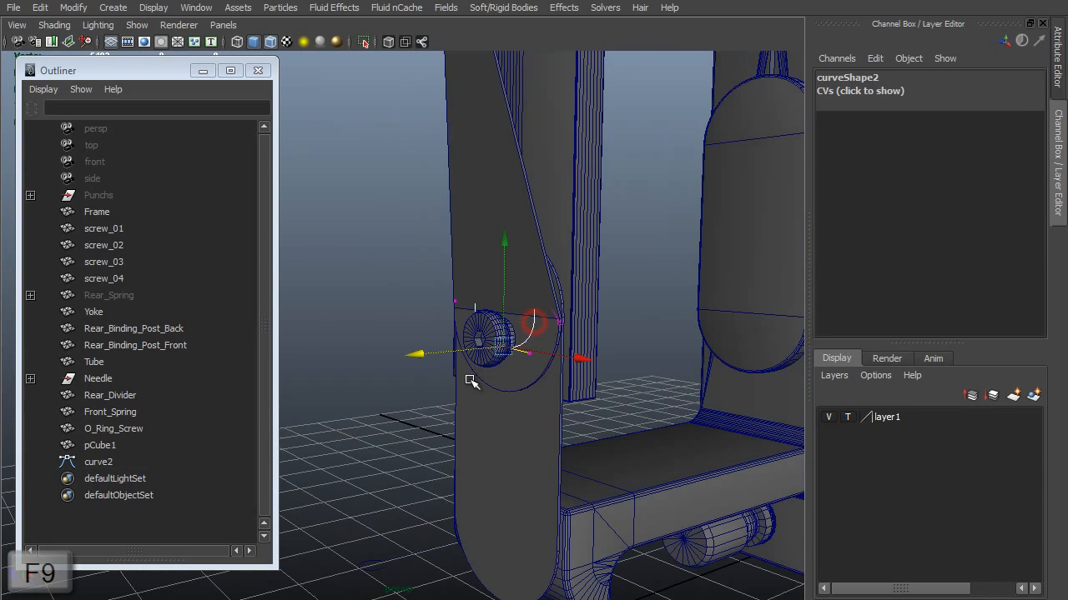
click(506, 275)
alt+right_drag(510, 276, 622, 359)
alt+drag(642, 275, 699, 260)
alt+middle_drag(699, 260, 622, 282)
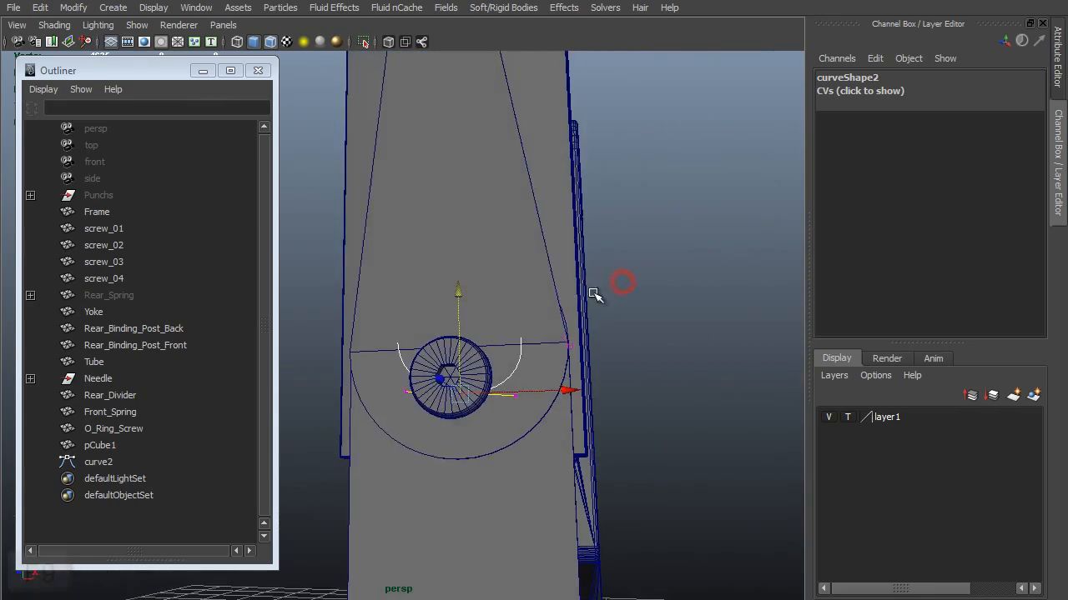
Reshape the teardrop curve through its control vertices so the lower end spreads wider around the screw
alt+drag(594, 295, 525, 292)
alt+right_drag(526, 291, 500, 287)
alt+drag(550, 314, 631, 334)
alt+drag(481, 343, 584, 348)
drag(562, 336, 485, 394)
middle_drag(565, 443, 631, 385)
key(4)
mouse_move(412, 398)
alt+mouse_down()
mouse_move(477, 405)
mouse_move(545, 310)
mouse_move(488, 407)
mouse_move(551, 438)
alt+mouse_up()
click(671, 417)
middle_drag(608, 460, 659, 452)
mouse_move(659, 452)
alt+mouse_down()
mouse_move(530, 438)
mouse_move(559, 250)
alt+mouse_up()
key(5)
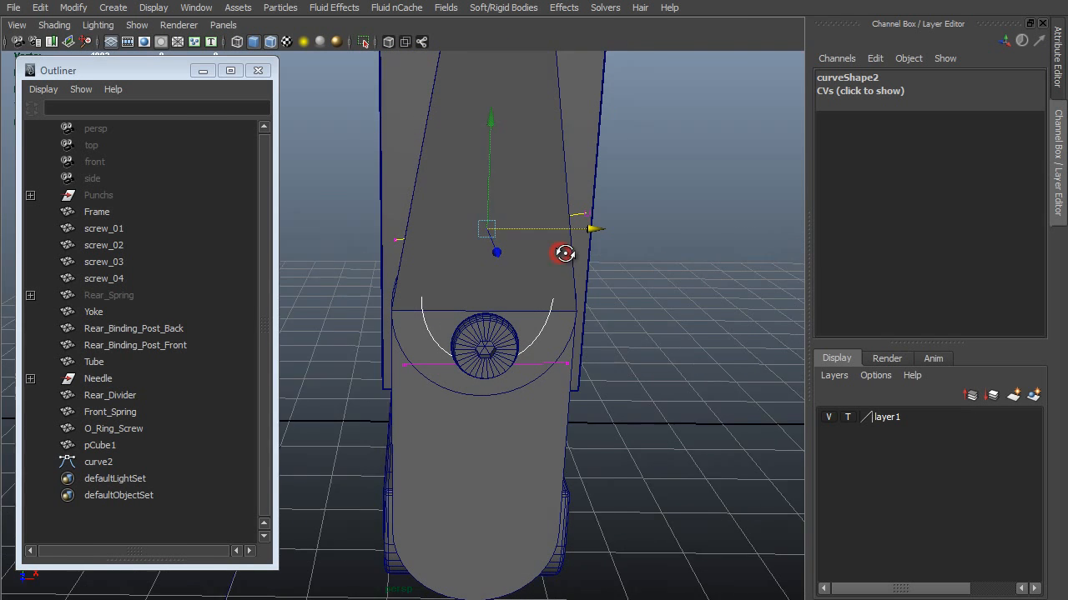
Scale the curve's two upper side control vertices farther apart and rotate them level to round out the top
drag(369, 227, 412, 262)
shift+drag(591, 200, 564, 253)
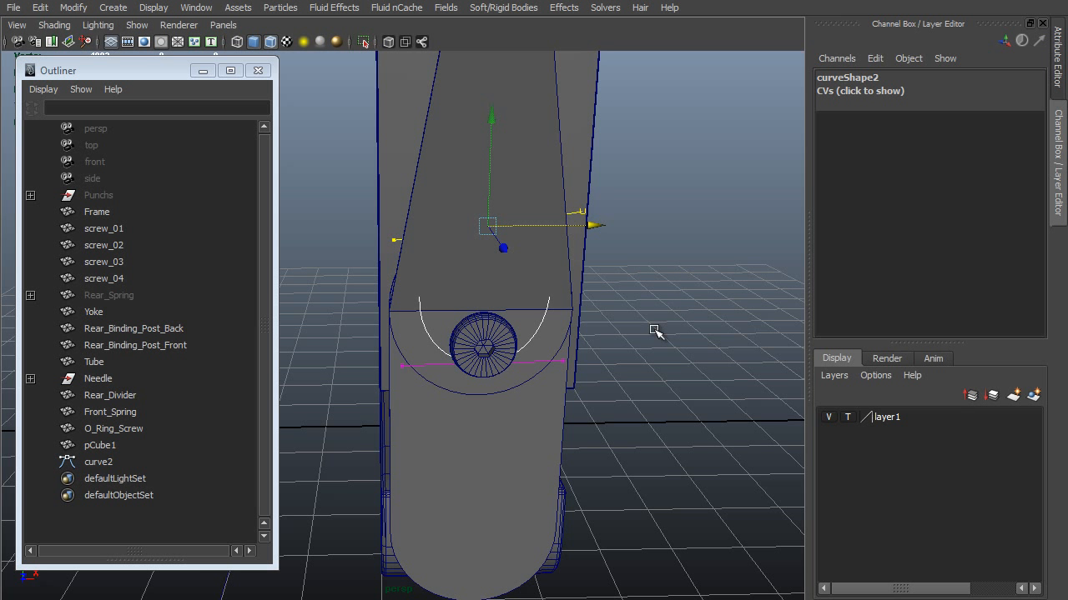
key(r)
drag(648, 225, 742, 312)
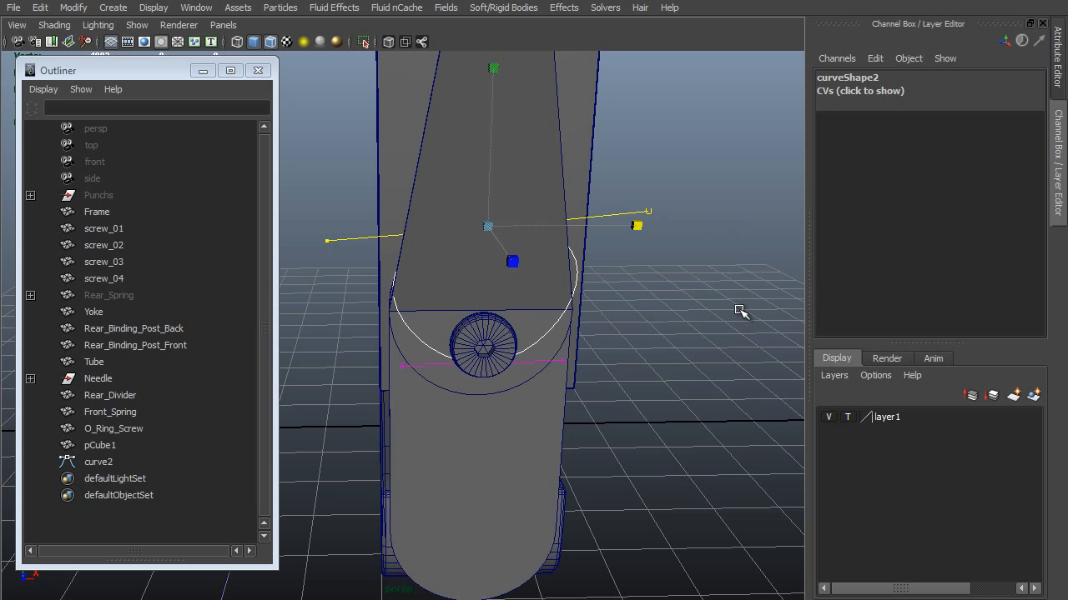
key(e)
drag(591, 100, 676, 65)
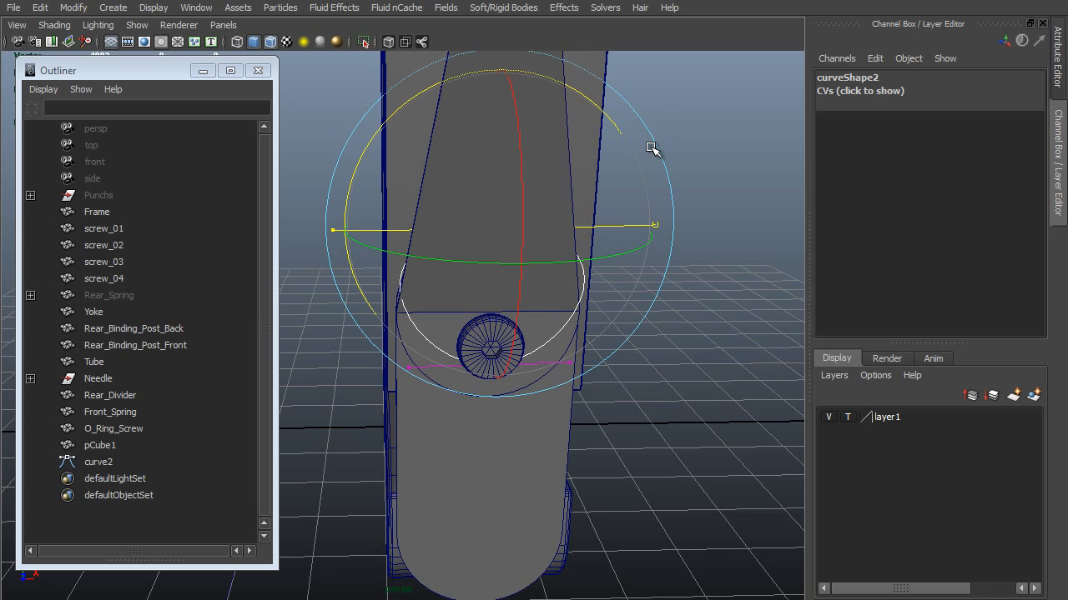
key(r)
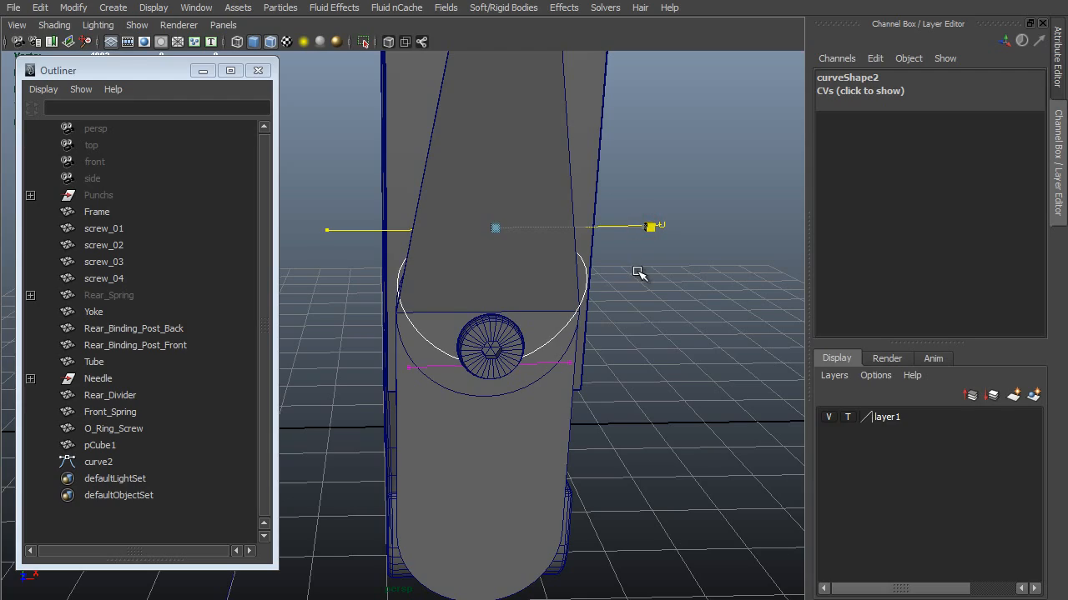
Examine the curve's alignment with the front spring from the side and return to object mode
alt+drag(638, 274, 354, 273)
key(w)
alt+drag(467, 310, 605, 283)
drag(444, 155, 289, 291)
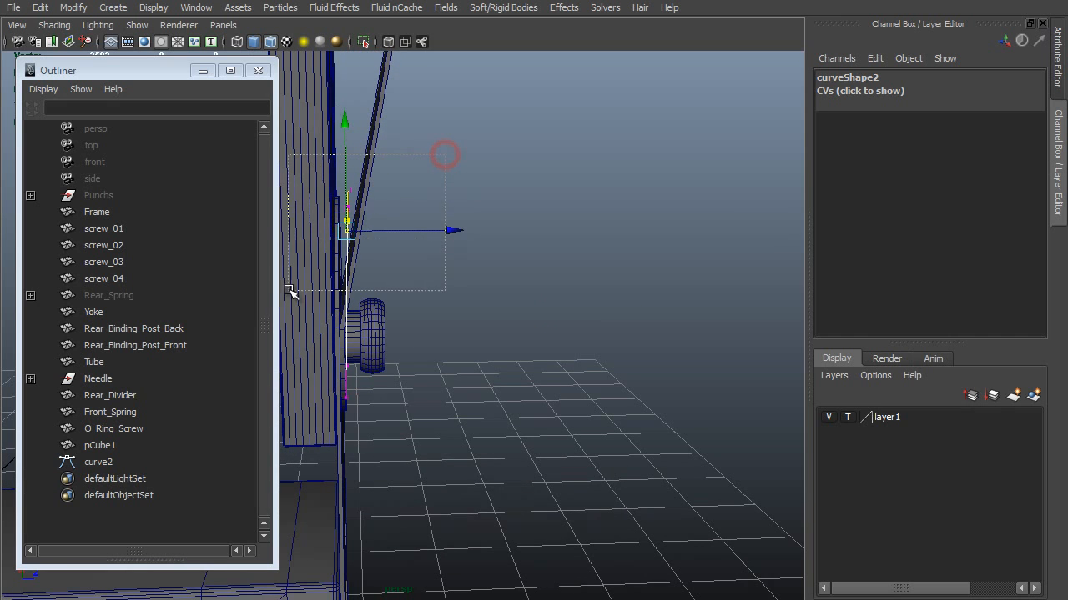
drag(289, 290, 288, 290)
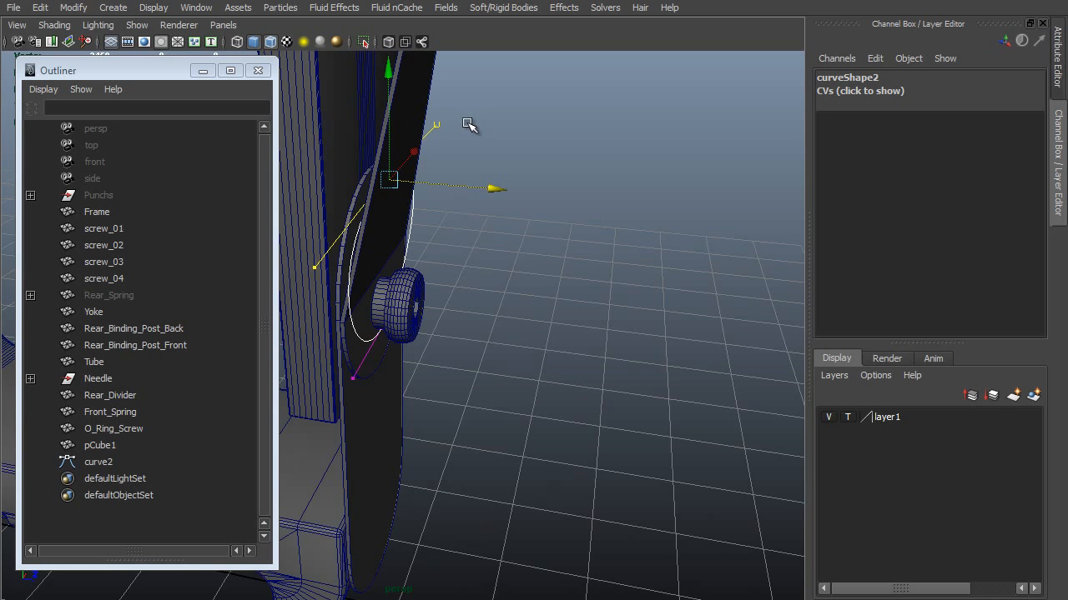
alt+right_drag(467, 121, 456, 167)
alt+drag(445, 171, 450, 168)
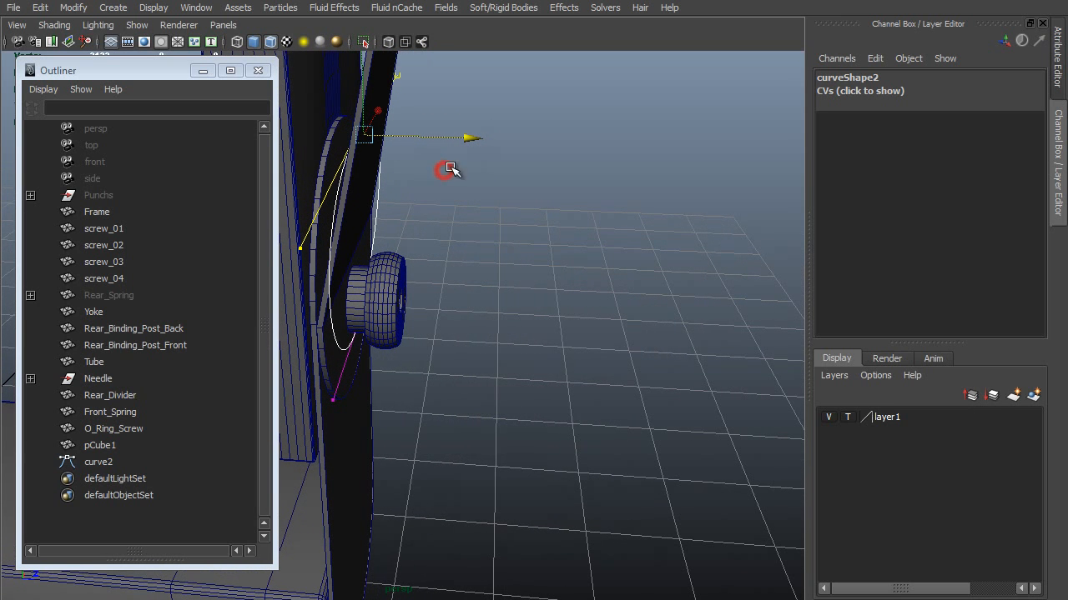
key(F8)
Create a small polygon cylinder on the grid in front of the machine
key(space)
click(603, 135)
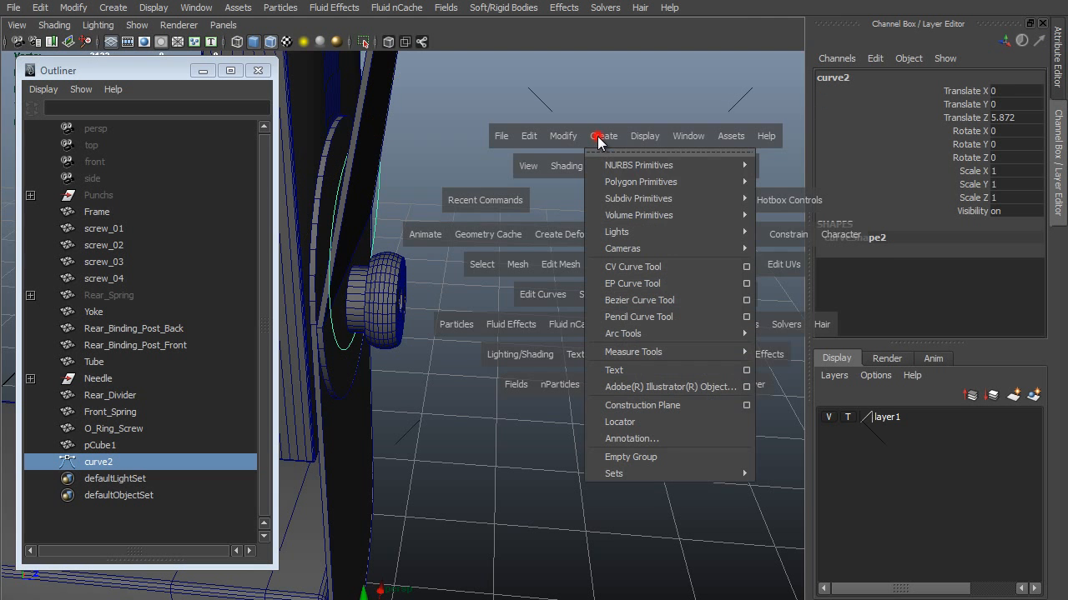
mouse_move(646, 189)
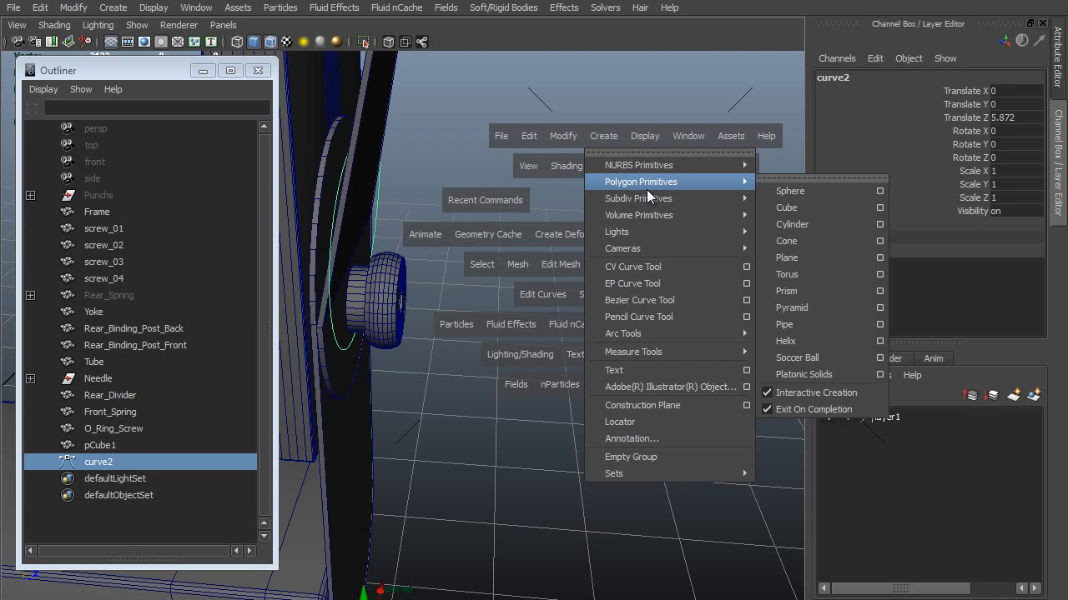
click(828, 214)
drag(594, 489, 617, 485)
drag(618, 486, 629, 400)
Set the cylinder's radius to 0.1, height to 0.01 and cap subdivisions to 0
click(1023, 237)
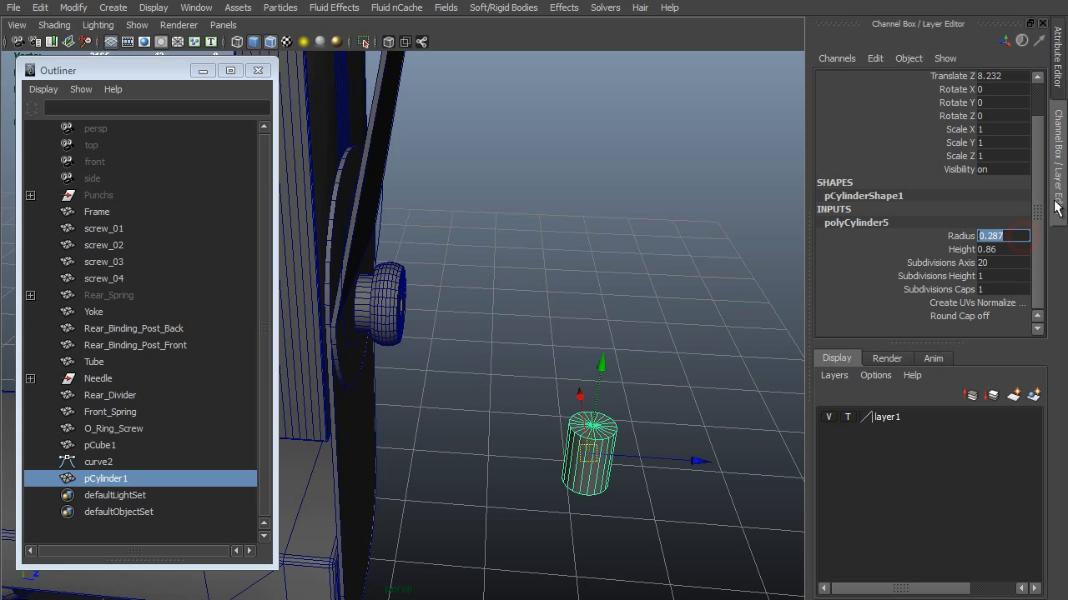
text(.1)
key(Return)
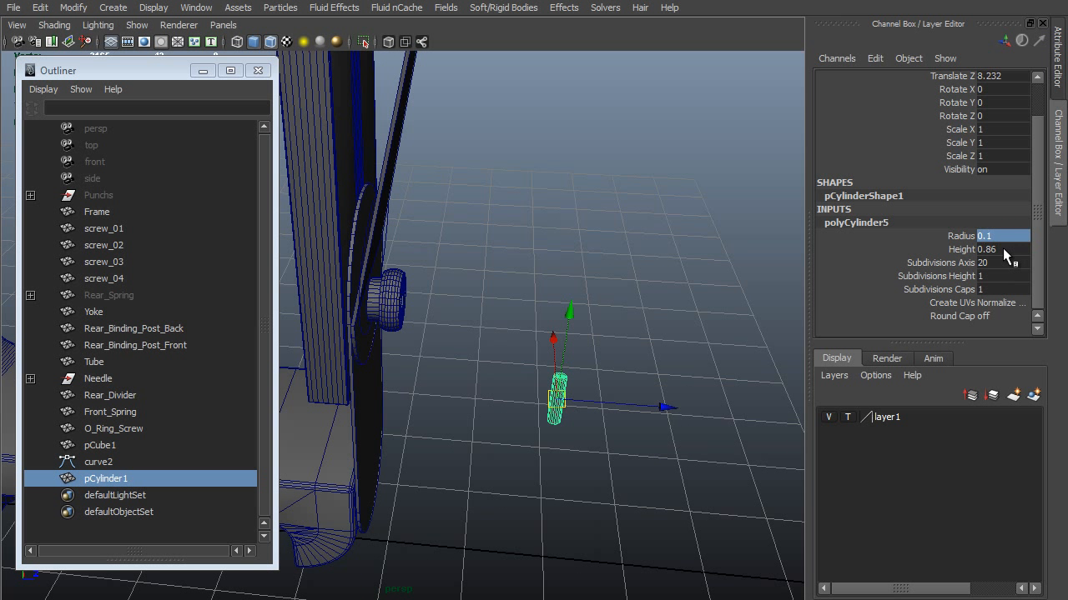
click(1005, 249)
text(.01)
key(Return)
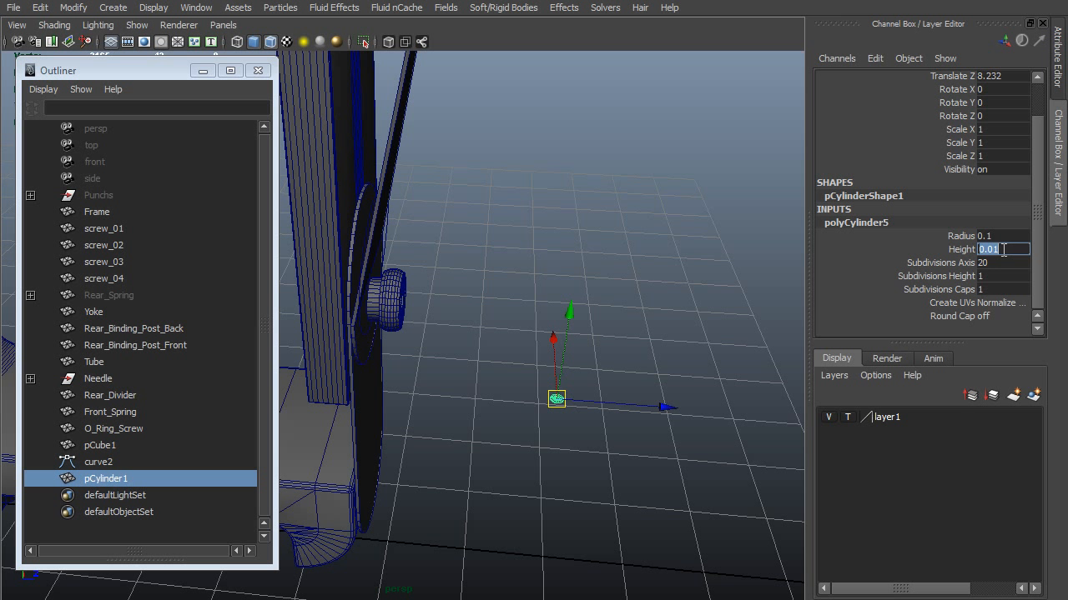
click(997, 287)
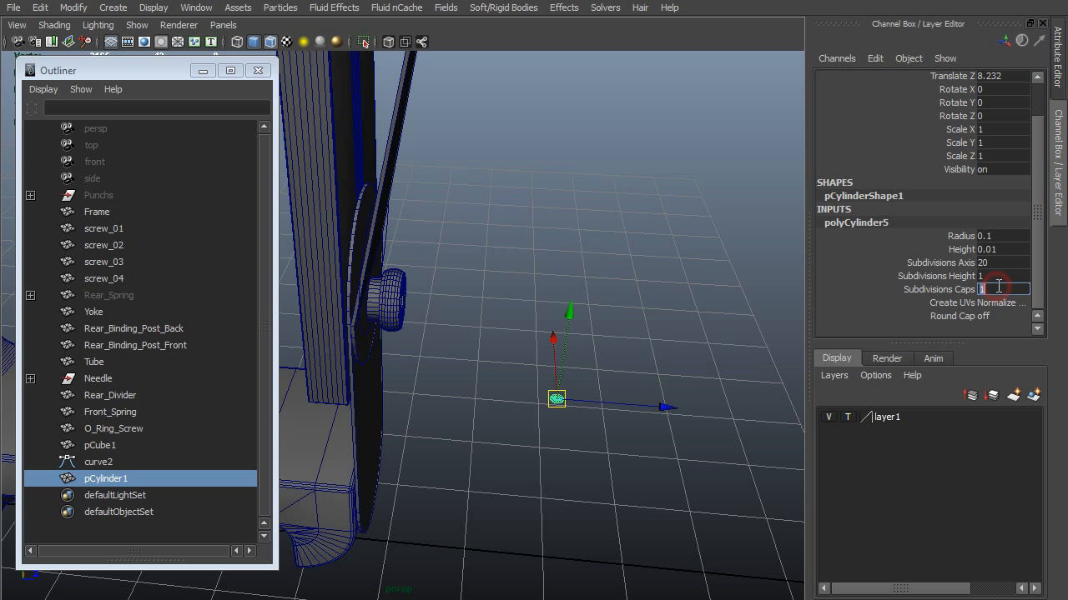
alt+drag(604, 423, 751, 367)
click(1014, 286)
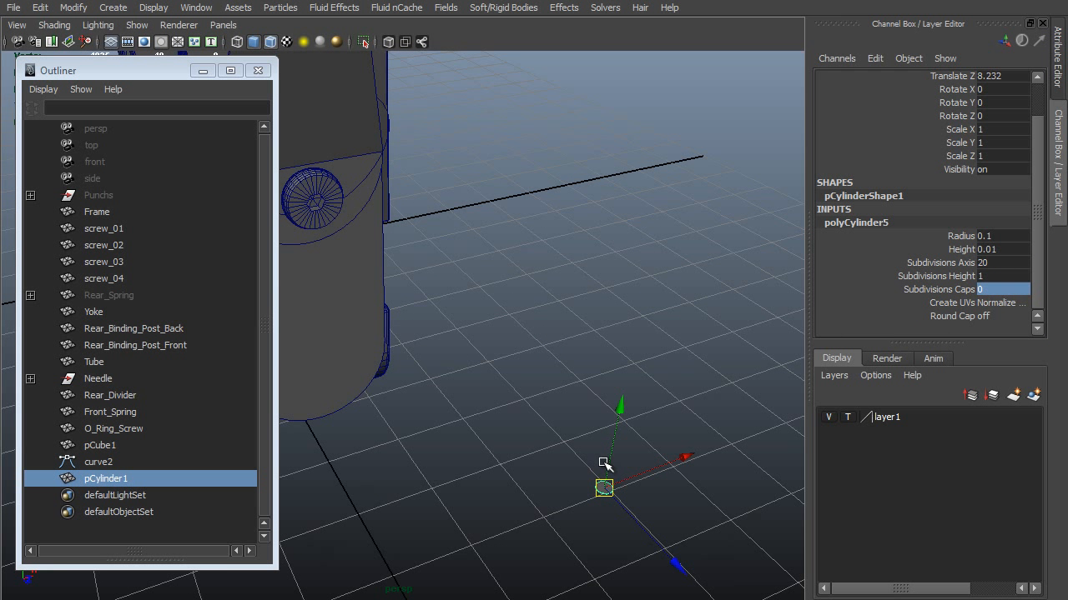
Hide the front spring and snap the thin cylinder onto the top of the teardrop curve
alt+drag(604, 464, 656, 442)
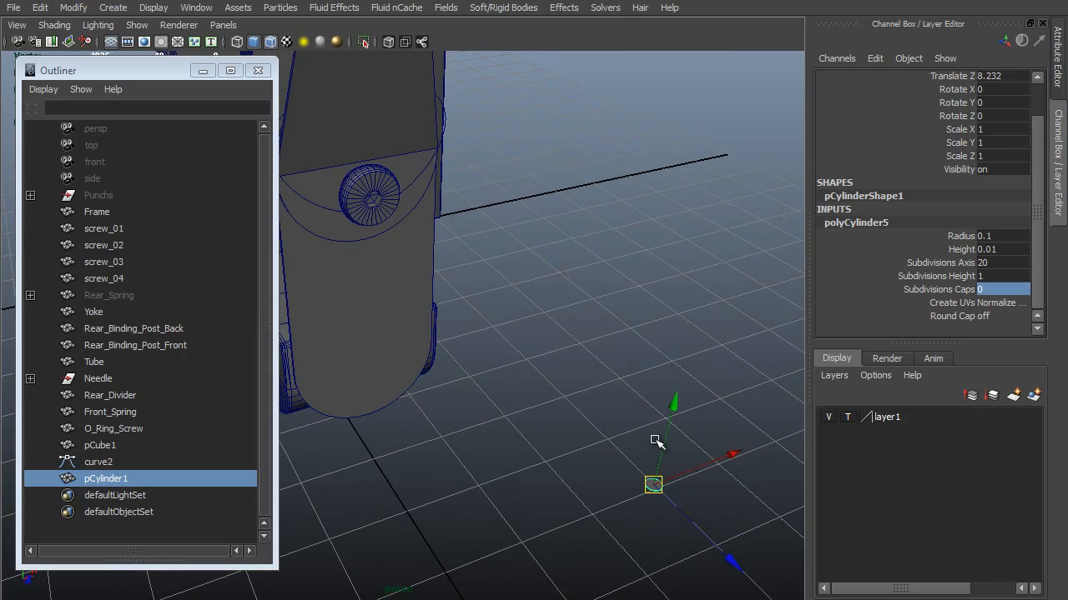
alt+drag(733, 393, 605, 278)
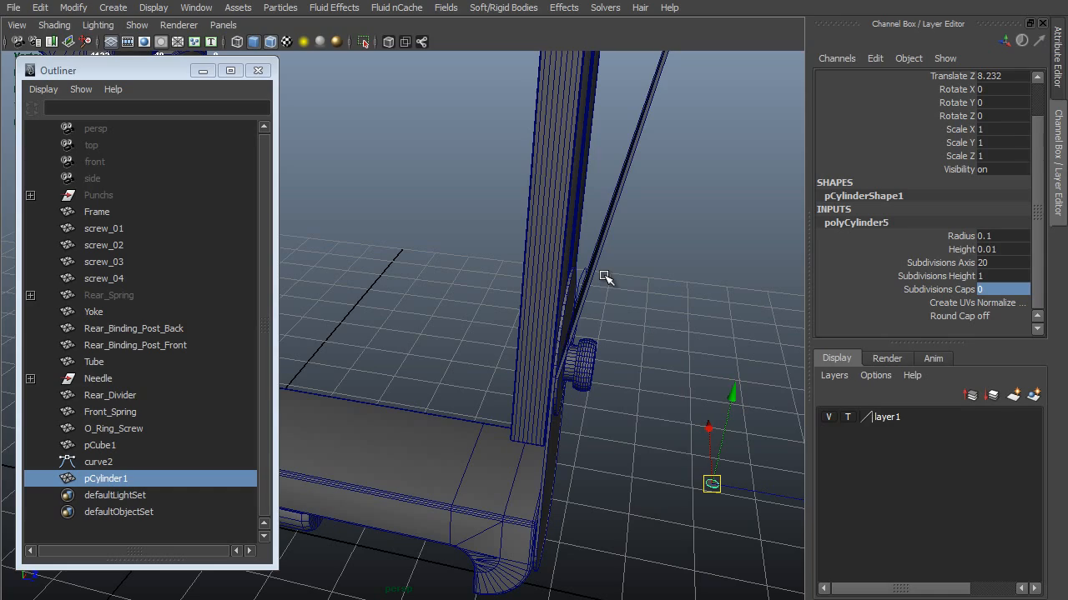
key(c)
middle_drag(587, 266, 651, 241)
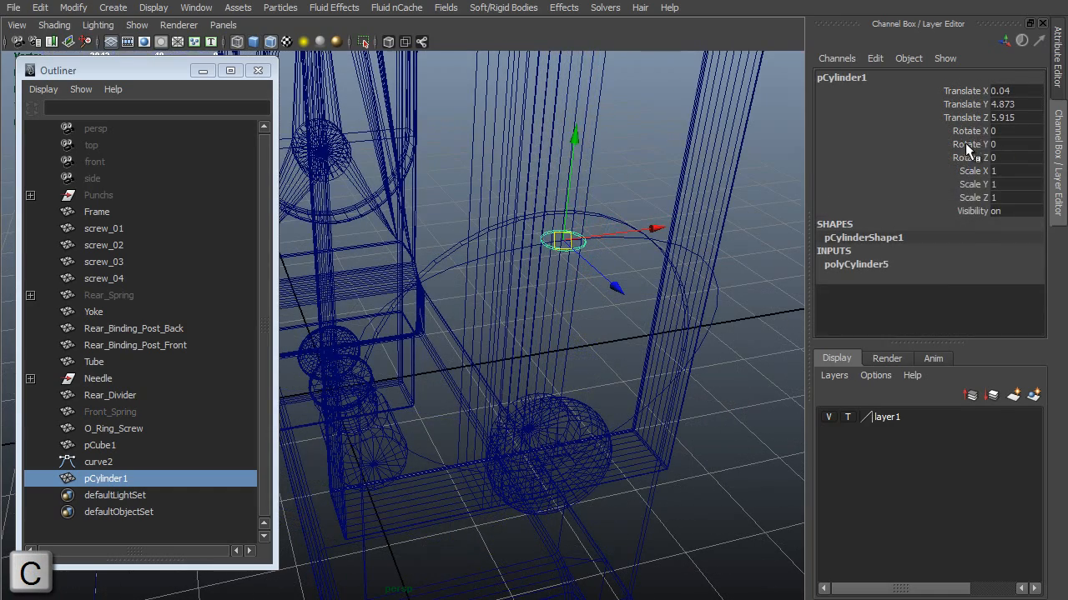
Set the cylinder's Rotate Z to 90 and centre it at Translate X 0 so its cap faces along the curve
key(e)
click(970, 131)
click(972, 156)
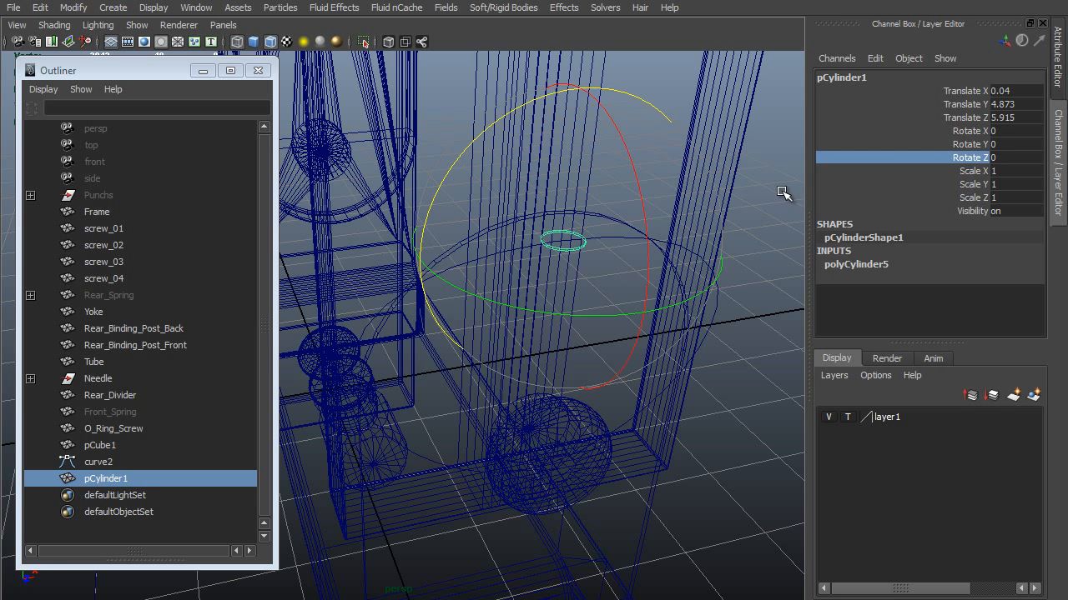
click(1014, 157)
click(1013, 159)
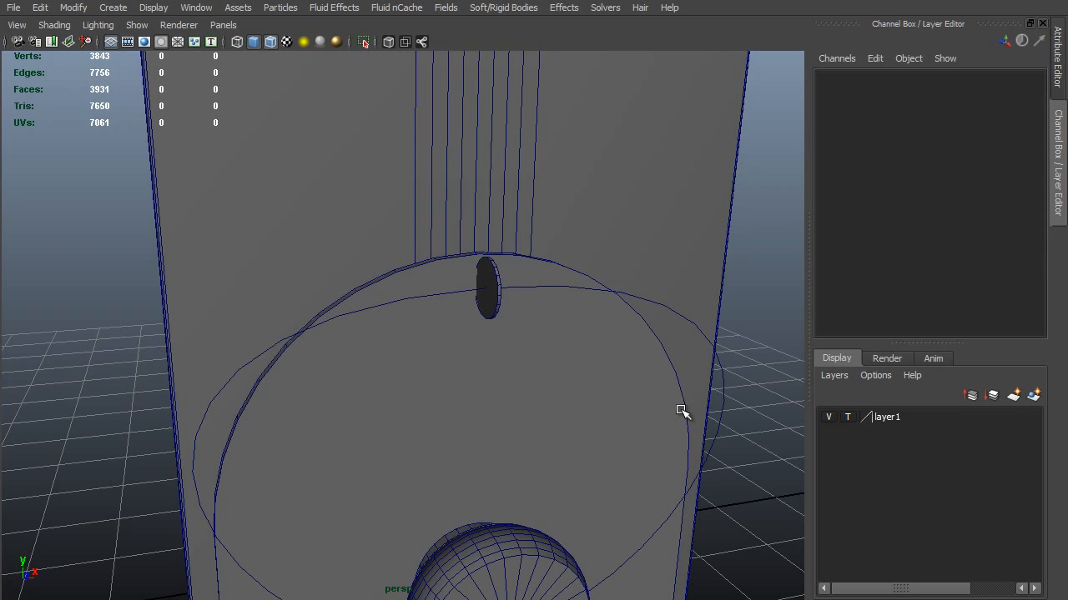
Select the cylinder's flat cap face together with curve2 and extrude the face along the curve
alt+drag(537, 251, 443, 356)
click(434, 281)
key(F8)
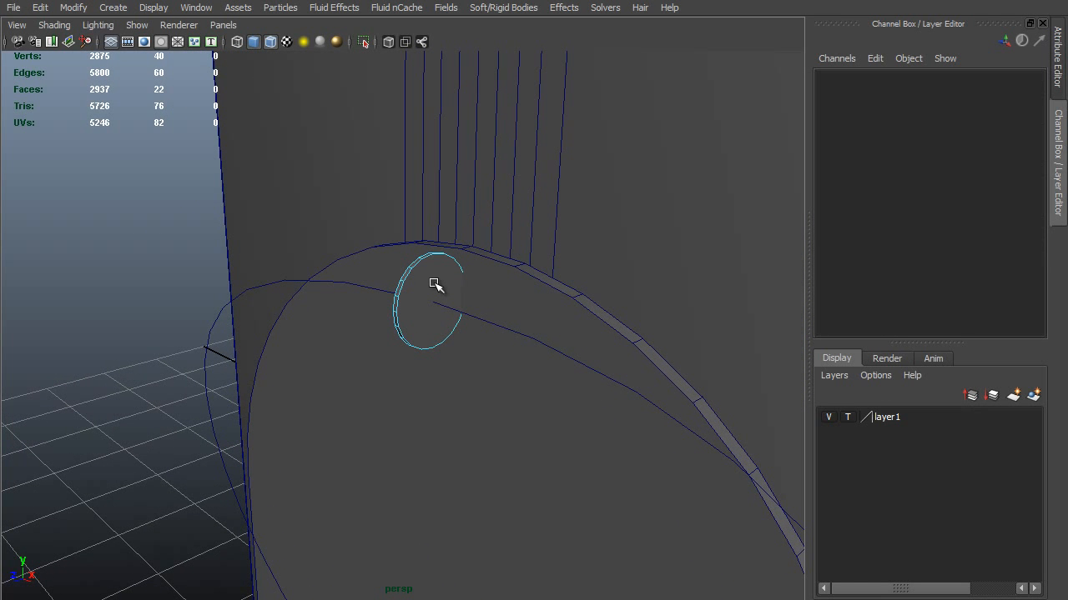
click(437, 283)
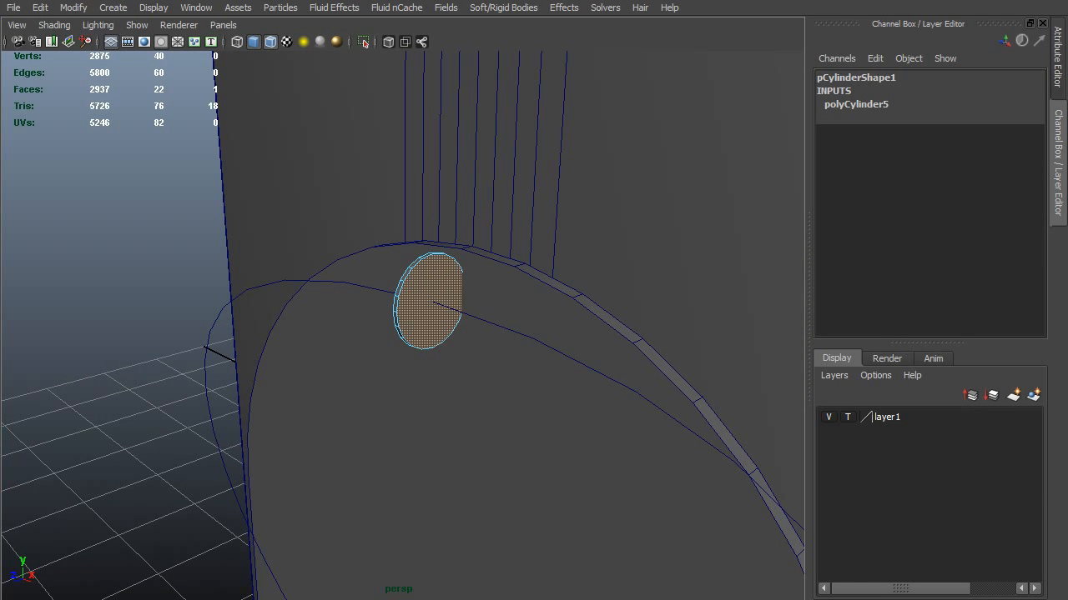
key(shift+o)
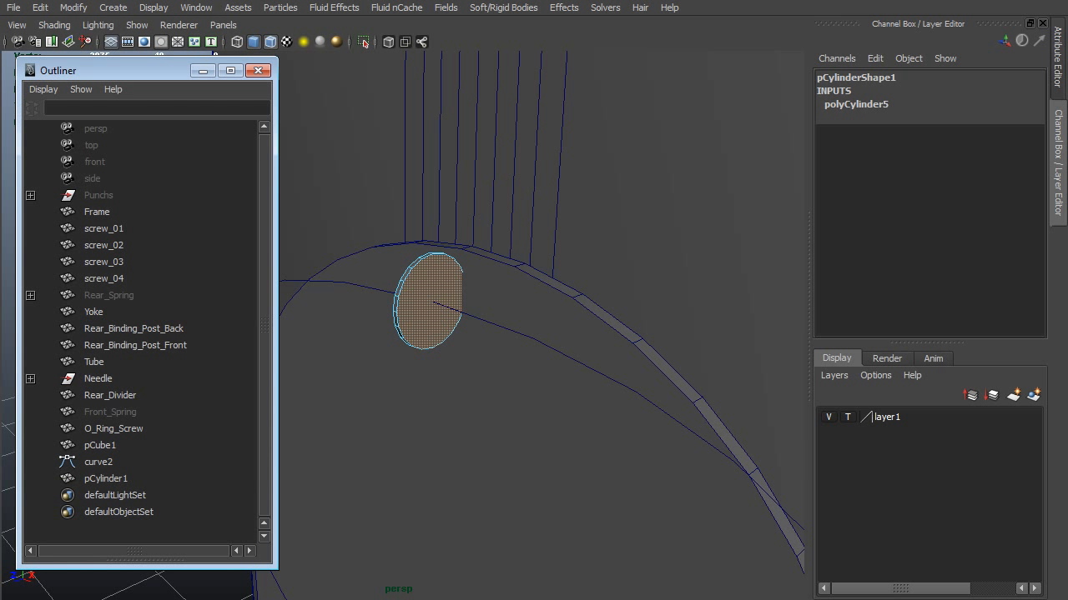
click(105, 462)
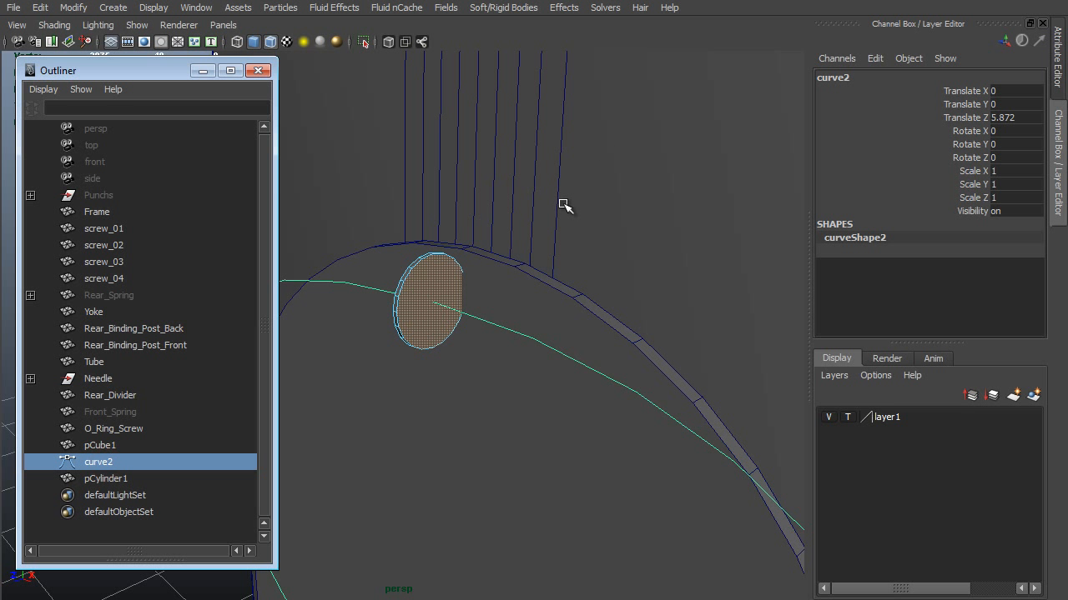
shift+right_drag(564, 205, 572, 251)
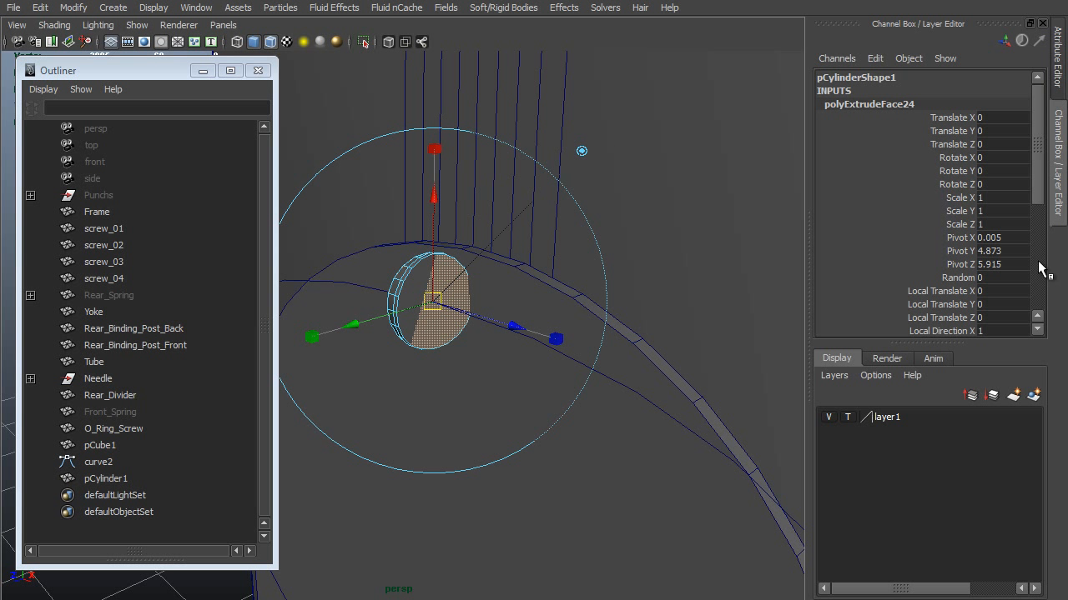
Raise the extrusion's divisions to 25, 50 and finally 100 so the ring follows the curve smoothly
drag(1044, 192, 980, 297)
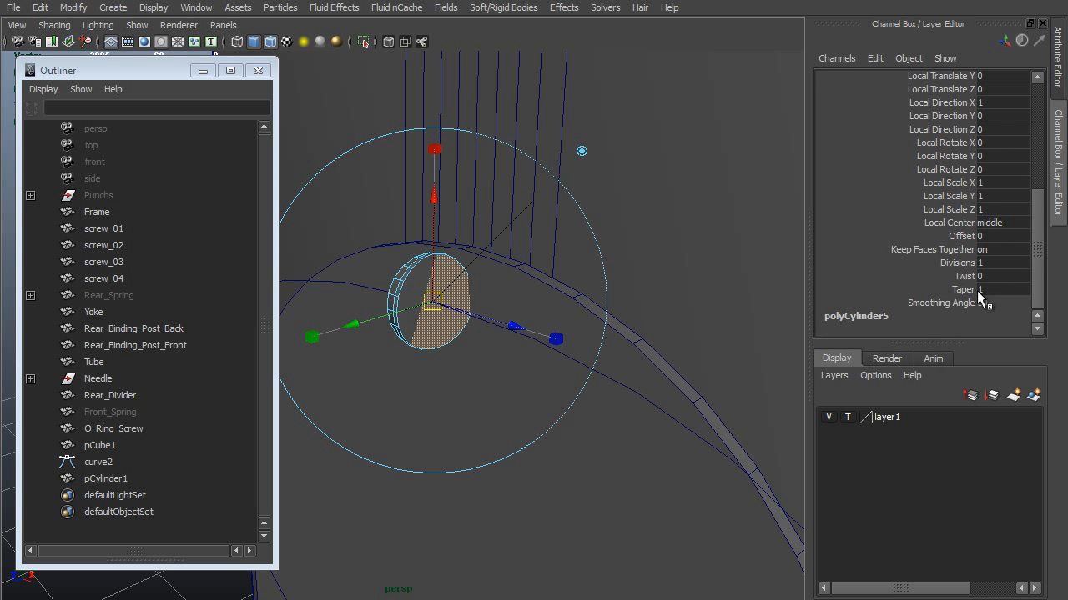
click(957, 263)
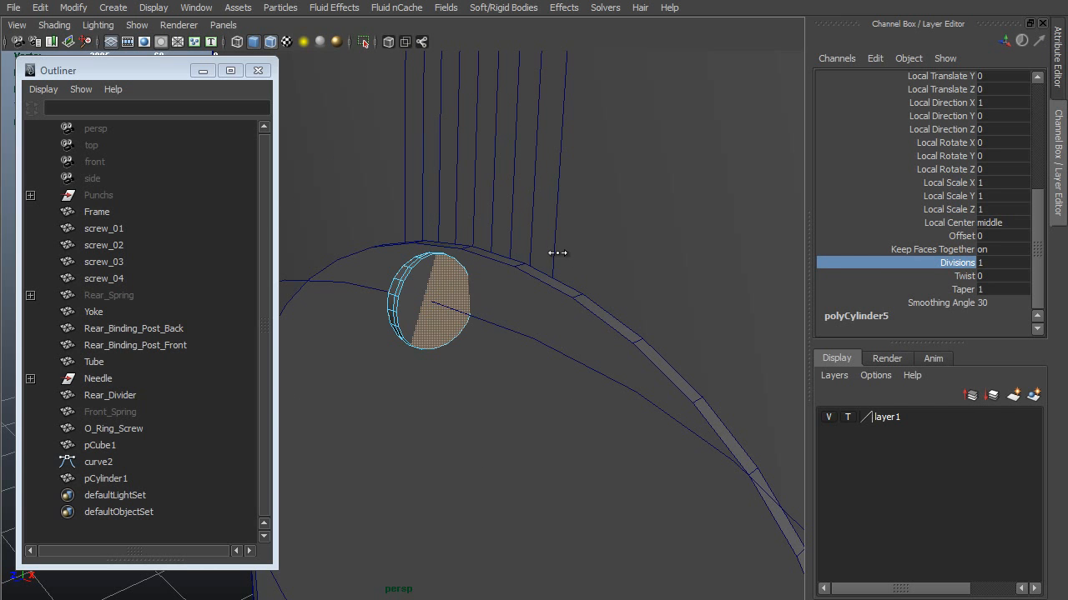
middle_drag(553, 253, 757, 281)
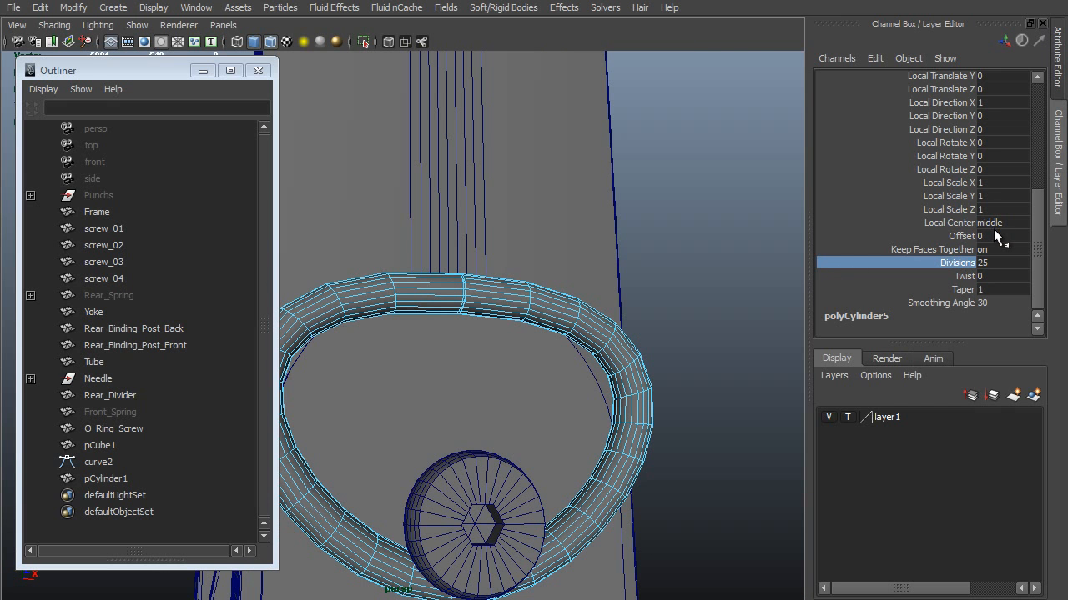
click(1015, 262)
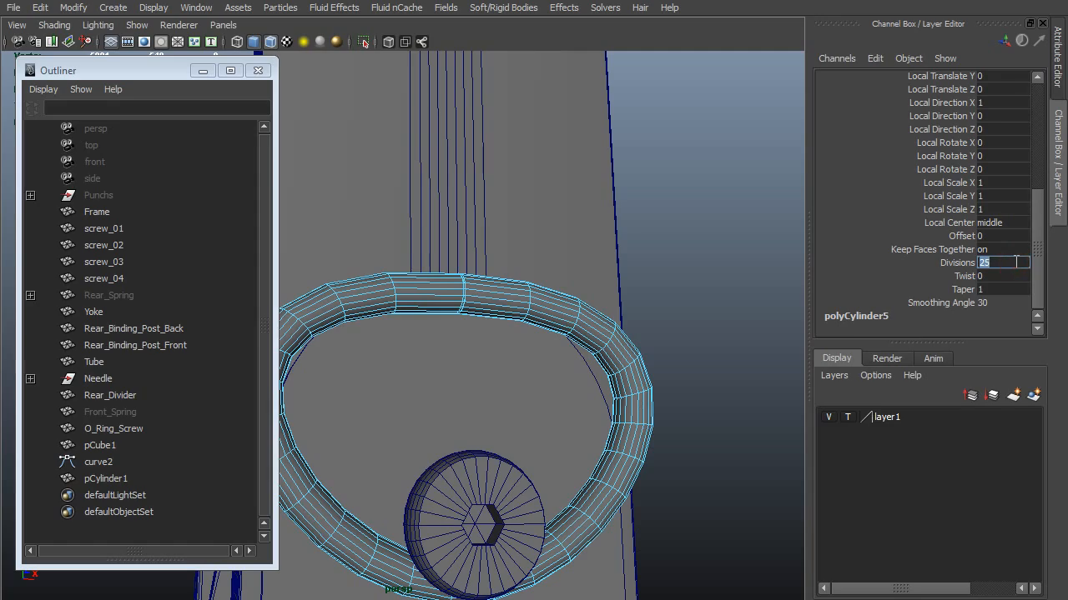
text(50)
key(Return)
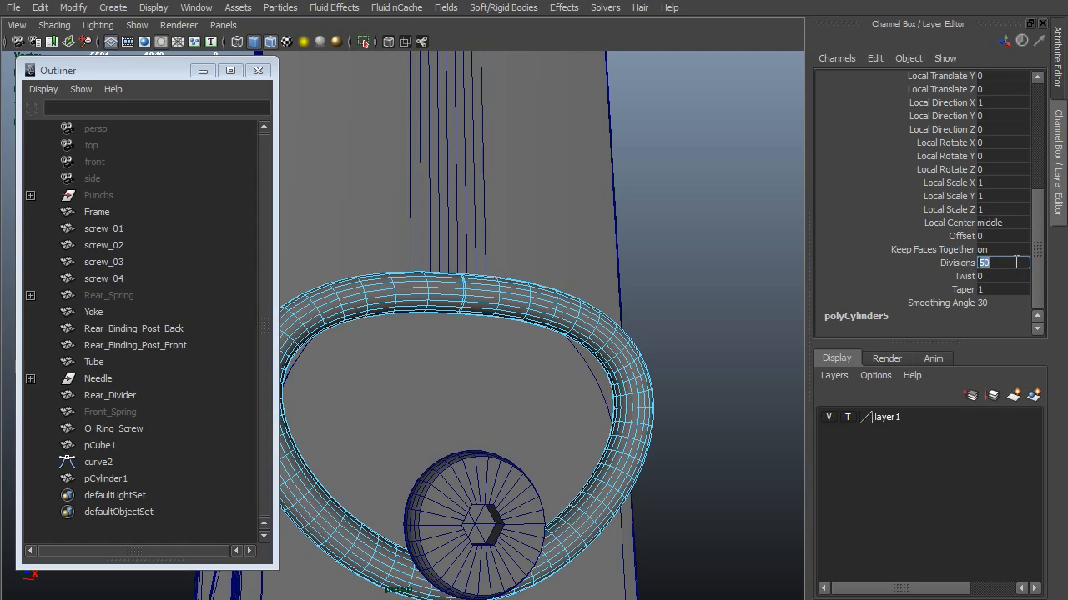
text(100)
key(Return)
scroll(334, 392, down, 3)
alt+drag(325, 396, 468, 442)
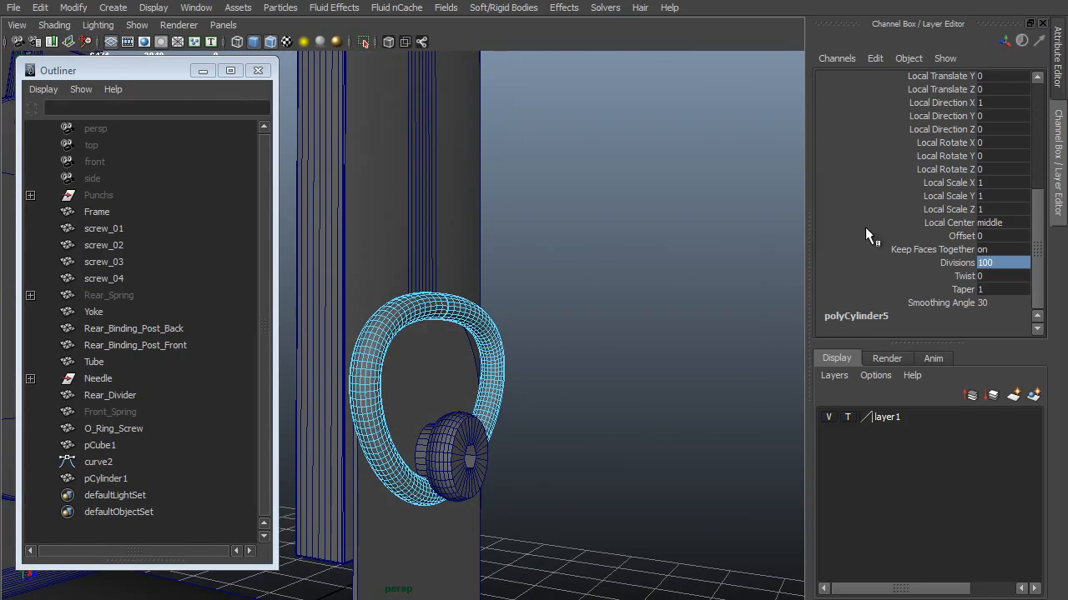
Set the radius of the extruded ring's source cylinder, polyCylinder5, to 0.07 to make the ring thinner
click(97, 477)
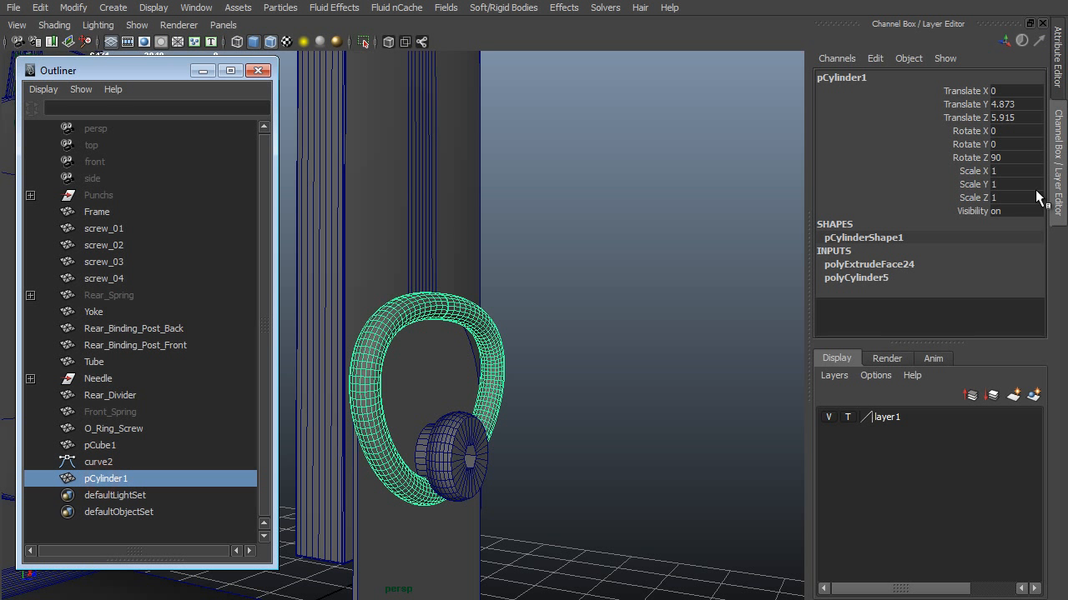
click(856, 278)
click(1001, 236)
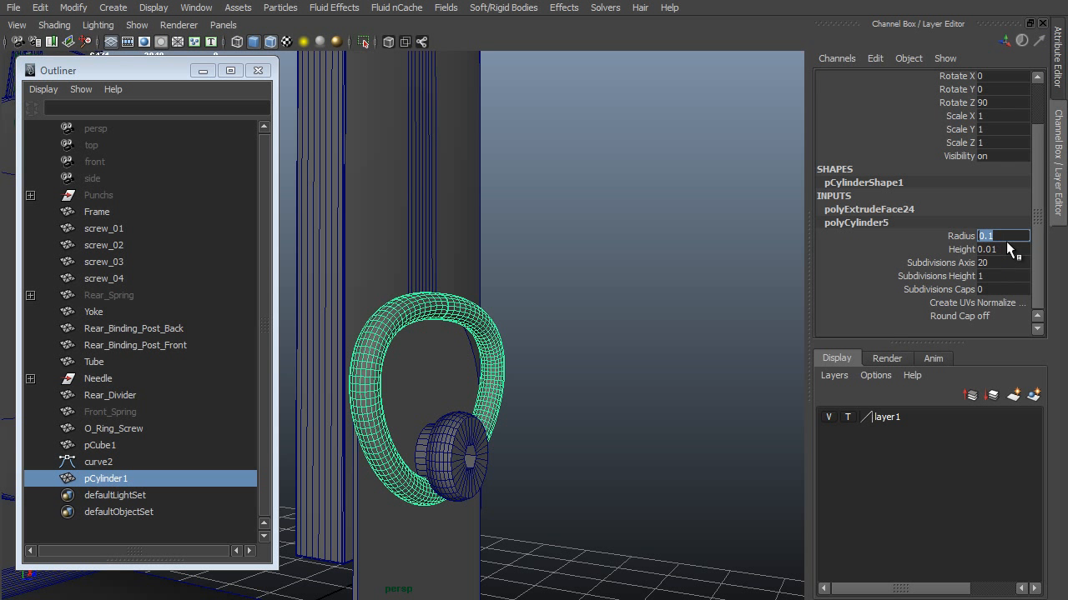
text(.0)
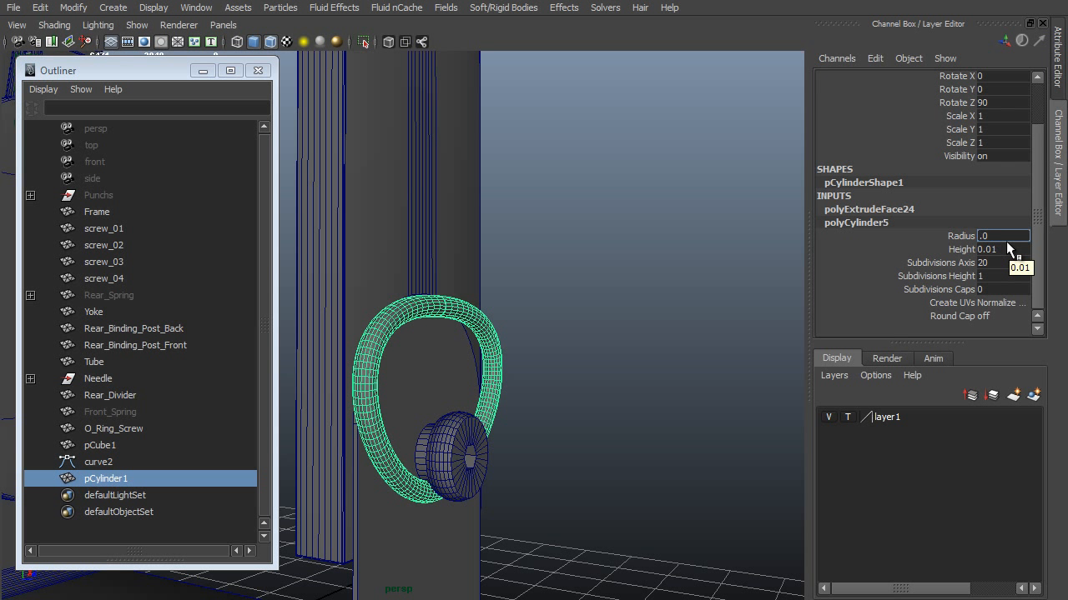
text(7)
key(Return)
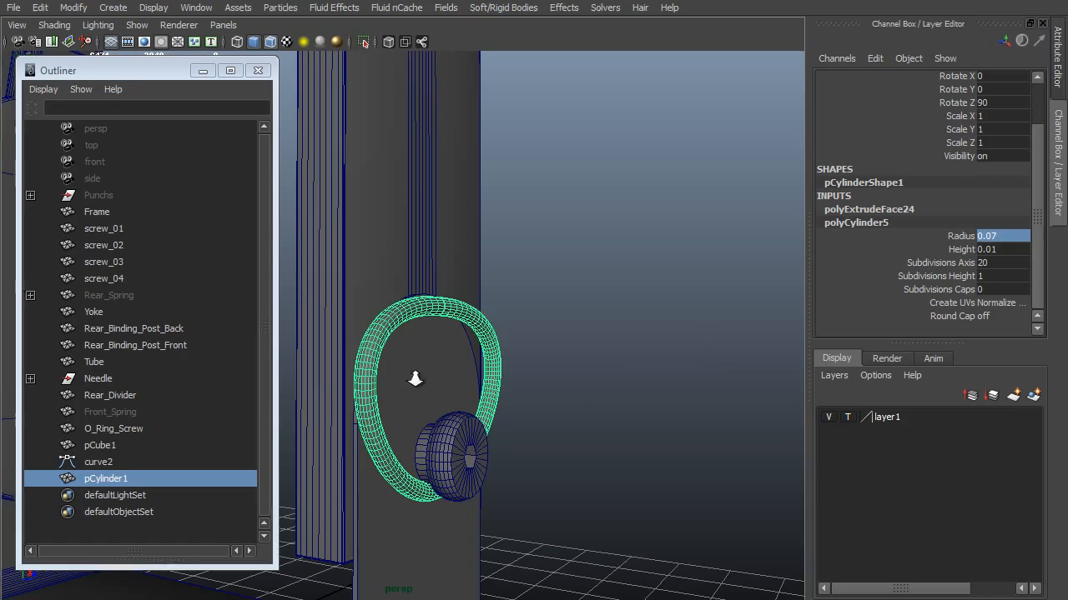
Unhide Front_Spring so its fit against the ring can be judged
alt+drag(412, 376, 675, 383)
click(117, 411)
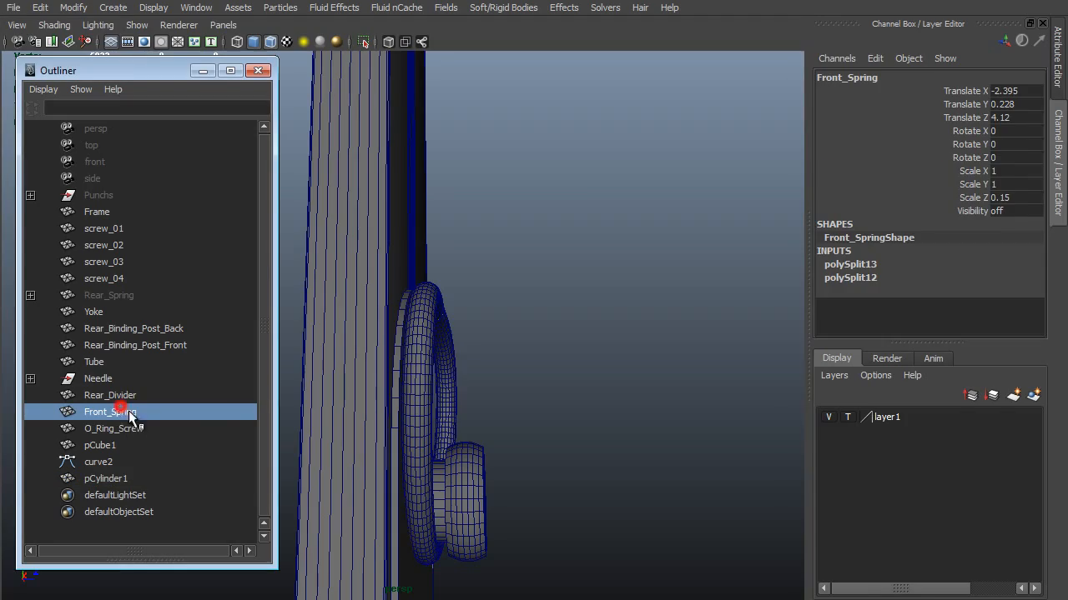
key(shift+h)
alt+drag(617, 350, 347, 370)
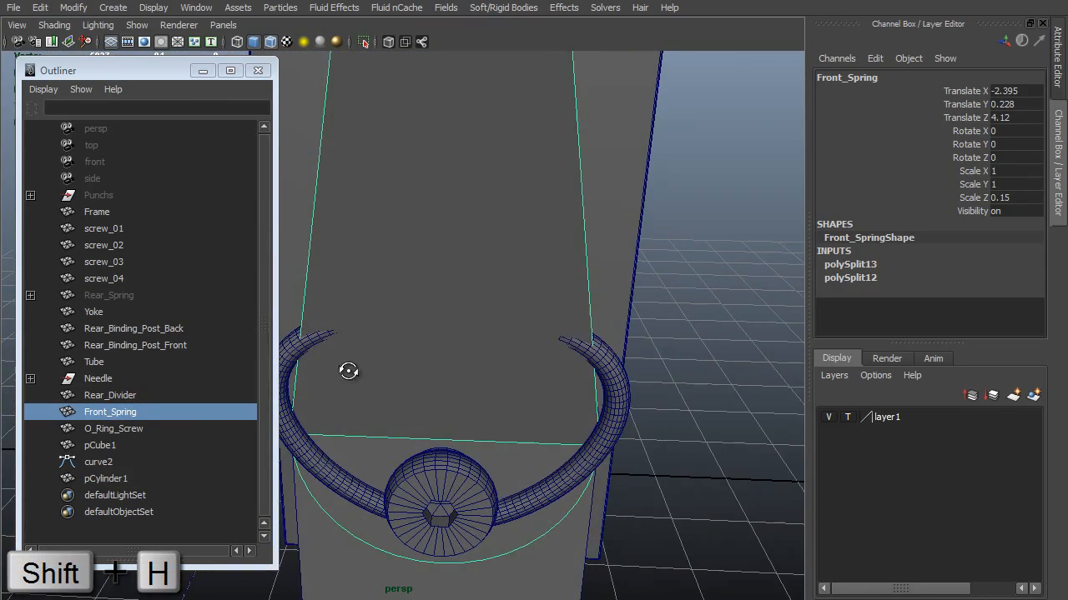
Select curve2, the path curve running inside the ring
click(104, 461)
alt+drag(579, 265, 450, 494)
scroll(457, 477, up, 1)
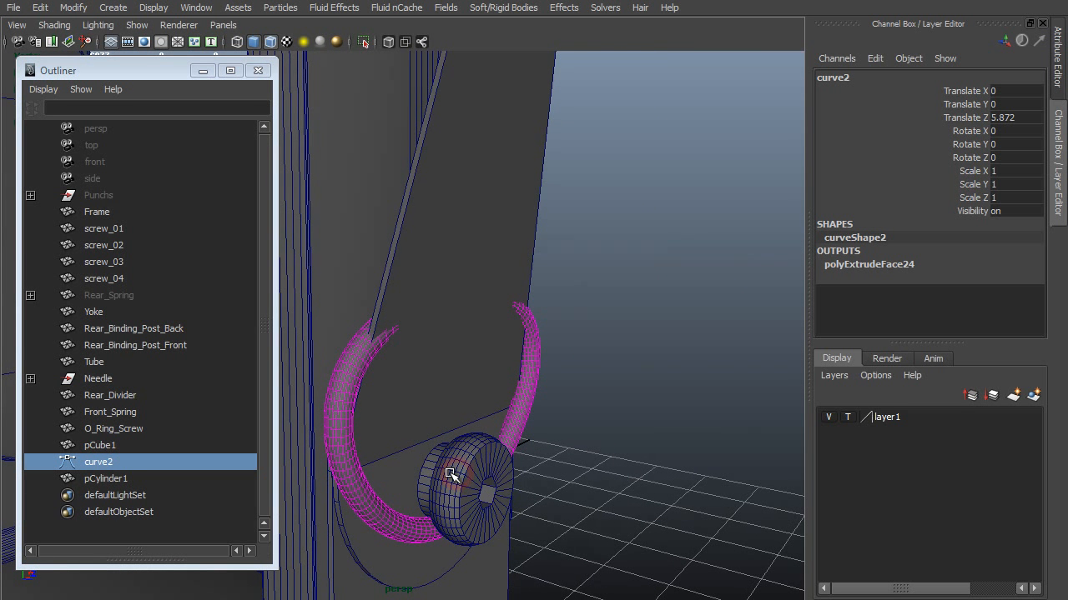
alt+middle_drag(457, 475, 508, 481)
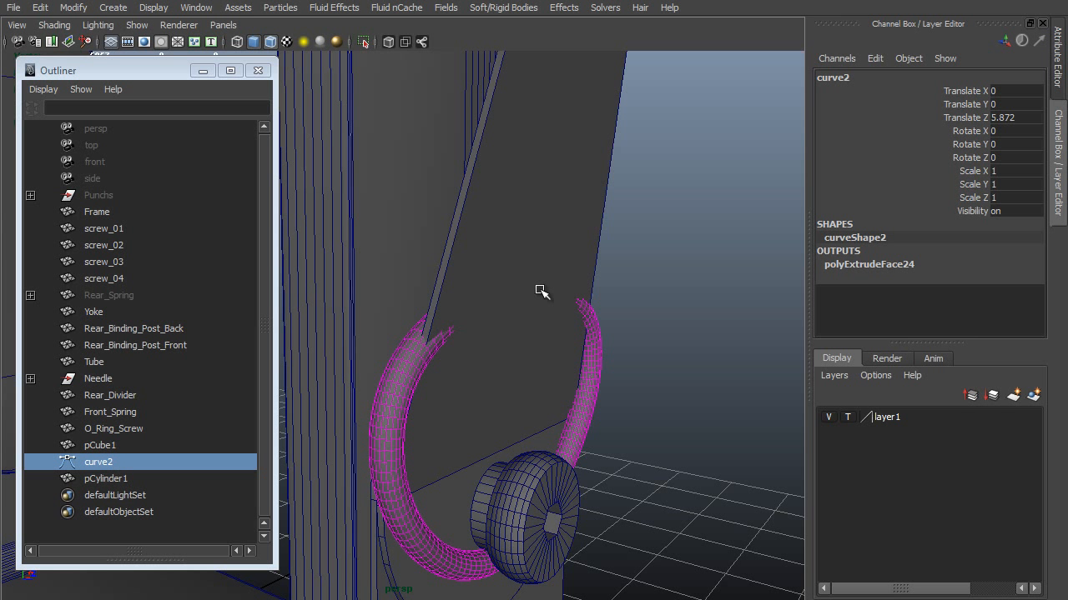
key(4)
mouse_move(583, 175)
alt+right_down()
mouse_move(603, 414)
mouse_move(593, 345)
mouse_move(419, 293)
mouse_move(581, 310)
alt+right_up()
key(5)
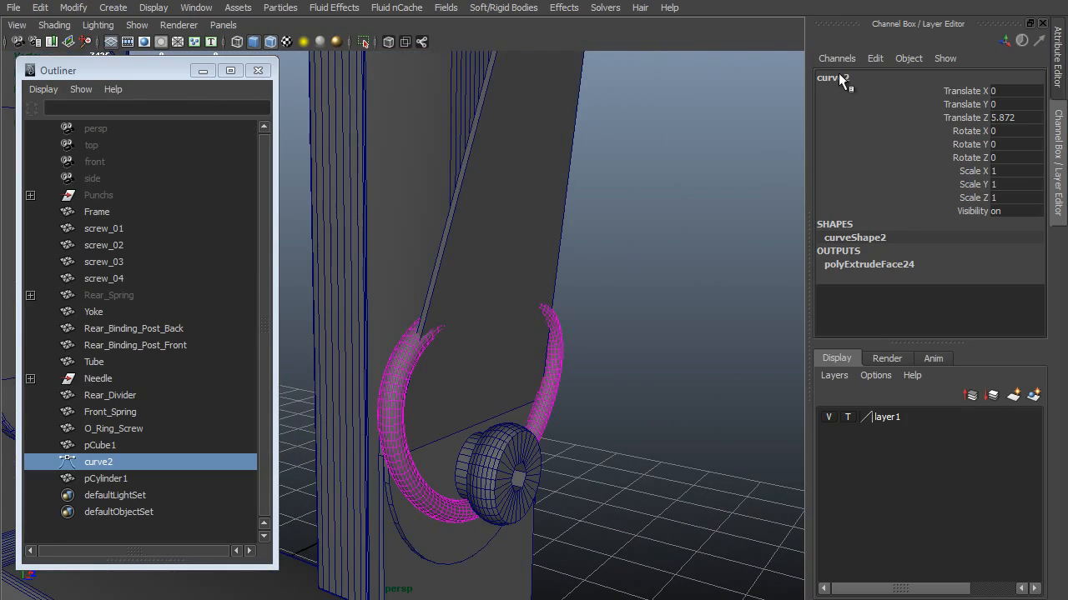
Show the Status Line and disable surface selection so that only curve2 can be picked through the ring
right_click(844, 20)
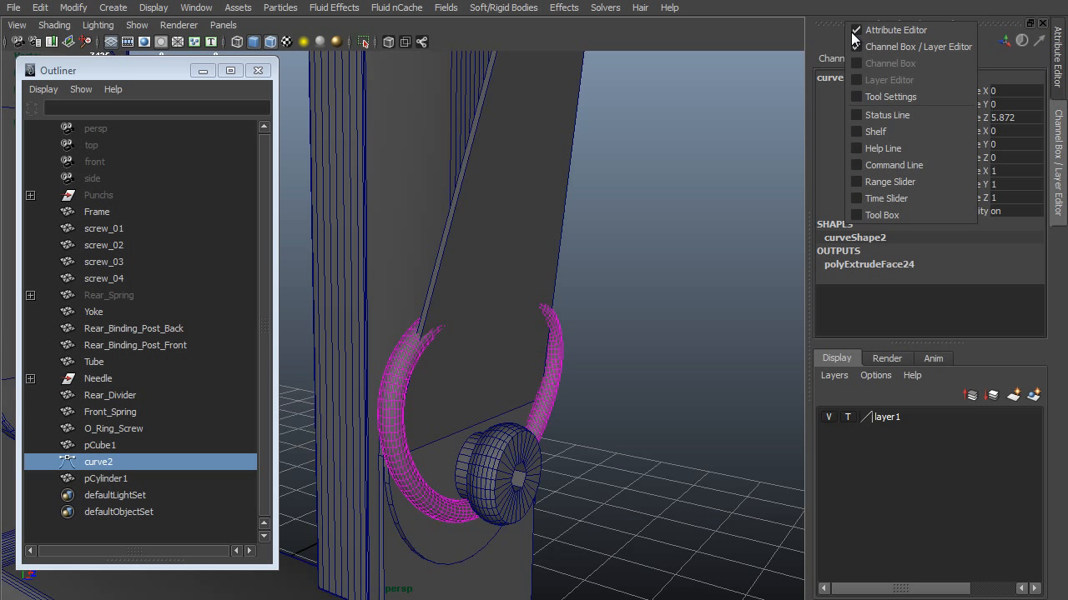
click(939, 112)
click(217, 30)
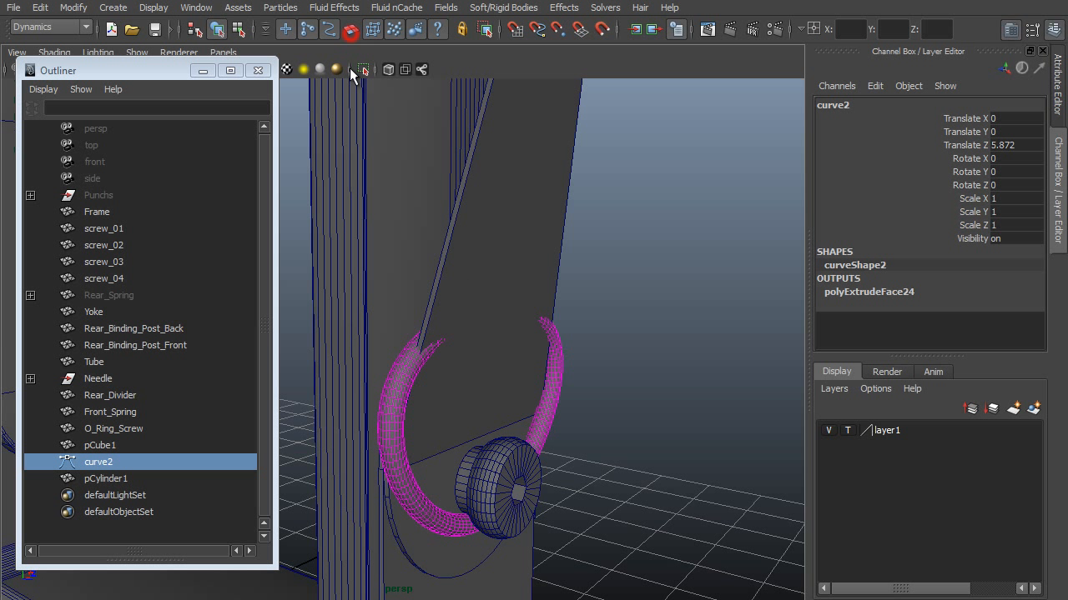
click(553, 334)
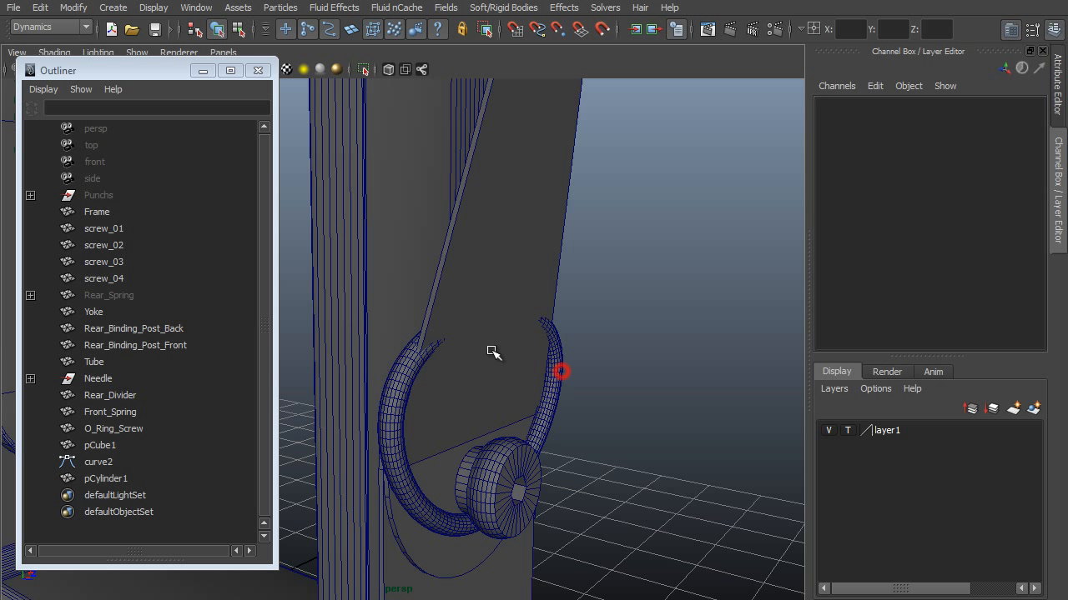
click(421, 349)
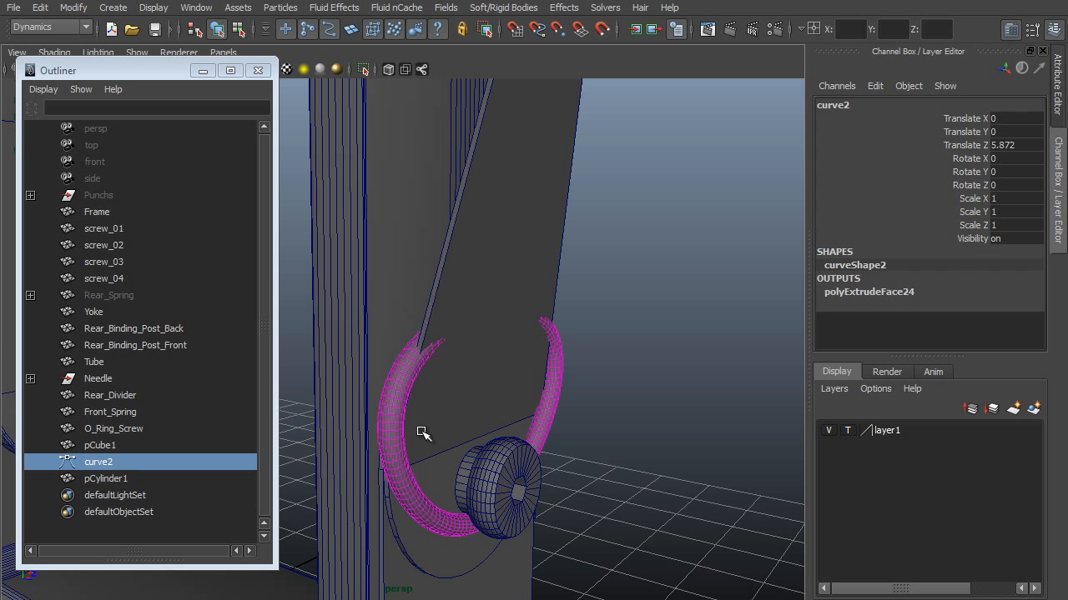
click(594, 261)
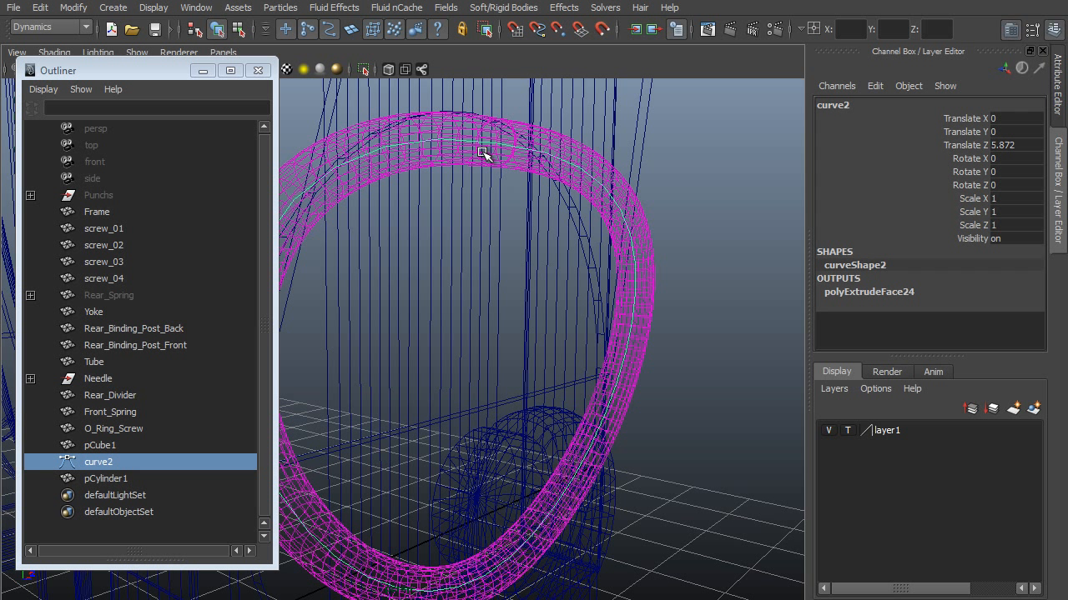
Edit curve2's control vertices and reposition its upper ones so the ring's top wraps around the front spring
key(F9)
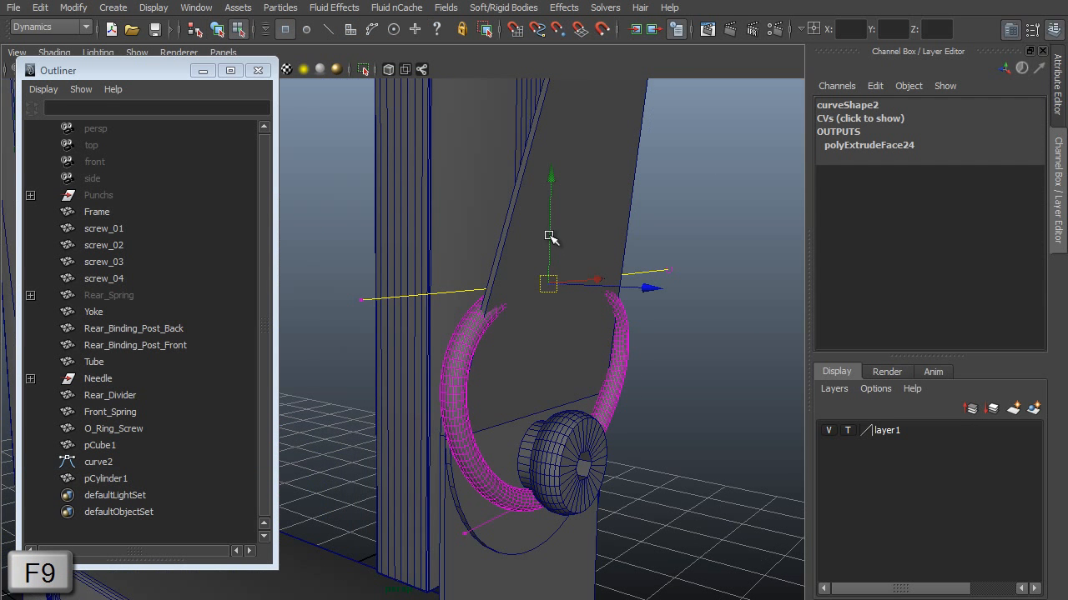
click(550, 236)
alt+middle_drag(446, 303, 482, 284)
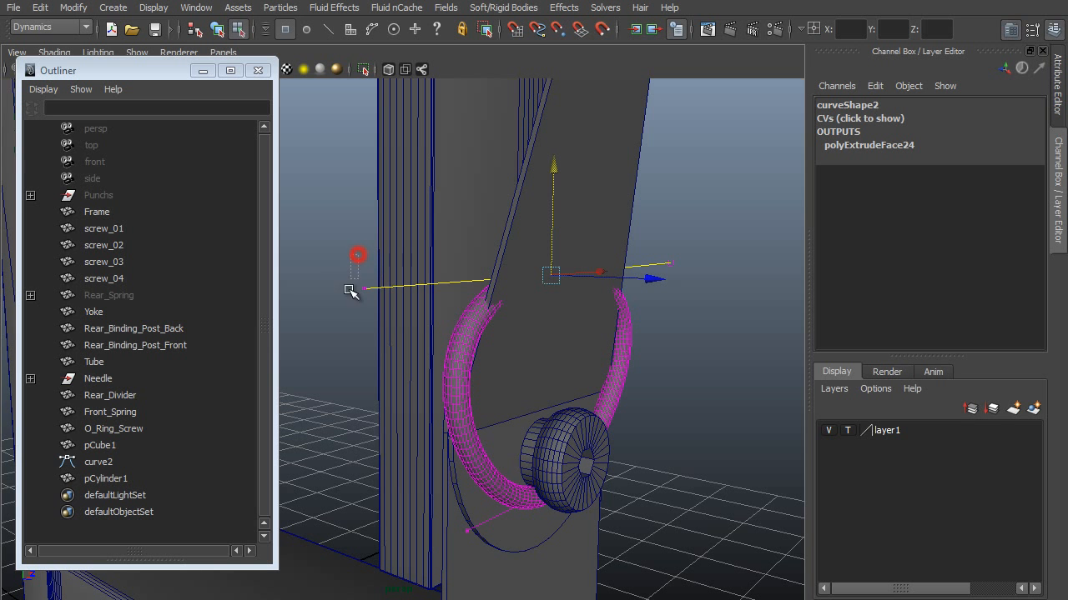
drag(349, 290, 387, 322)
click(423, 285)
middle_drag(446, 370, 428, 374)
alt+drag(427, 372, 619, 364)
alt+right_drag(557, 335, 618, 360)
alt+drag(626, 362, 483, 284)
click(539, 195)
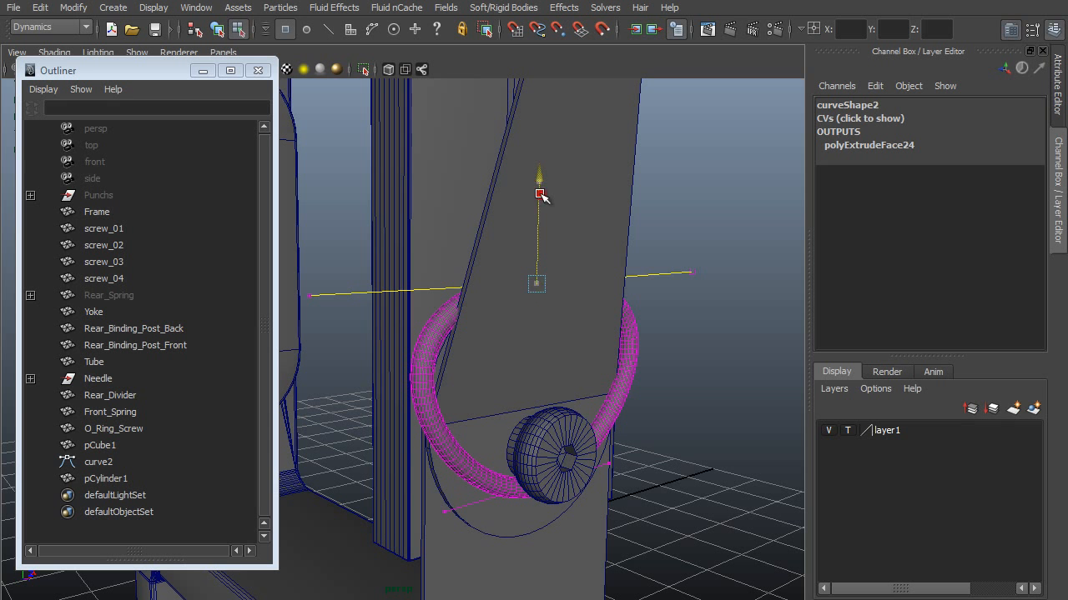
Adjust curve2's bottom pair of control vertices in depth so the ring's lower end sits on the O-ring screw's neck
key(f)
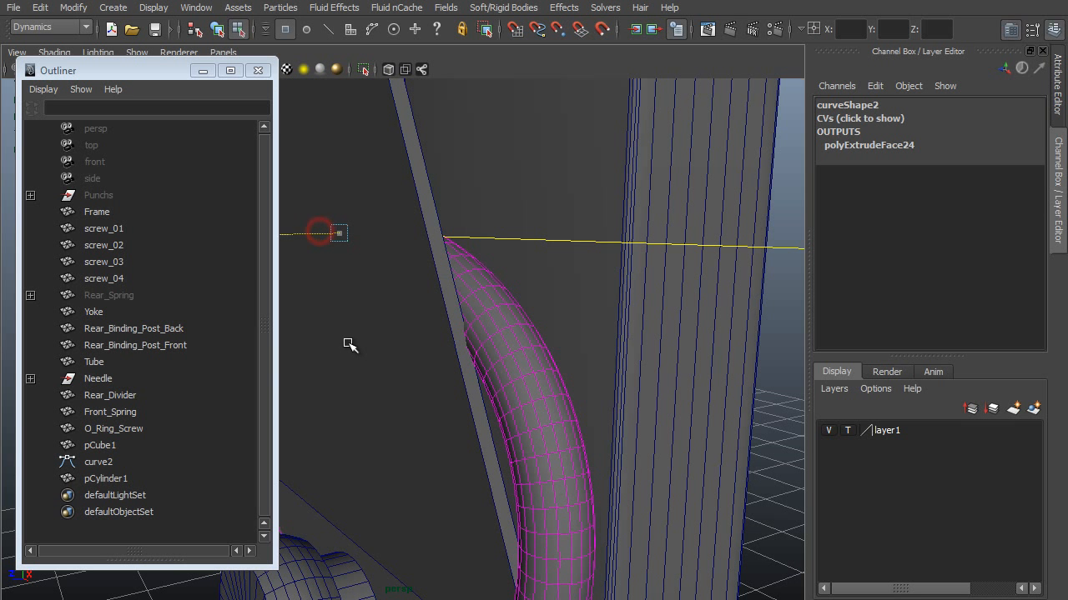
alt+drag(351, 346, 414, 343)
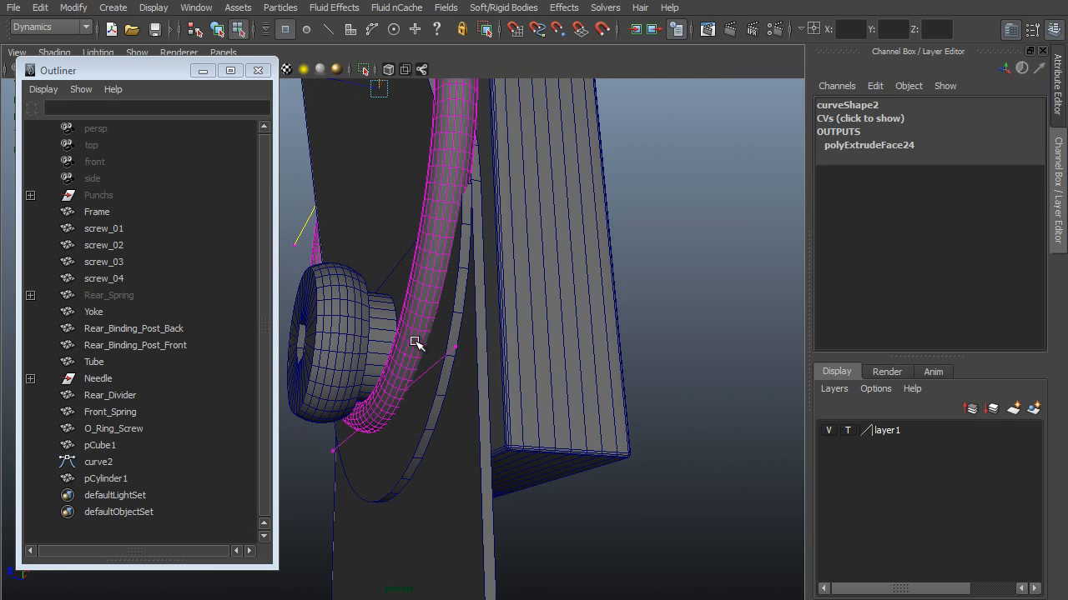
click(387, 399)
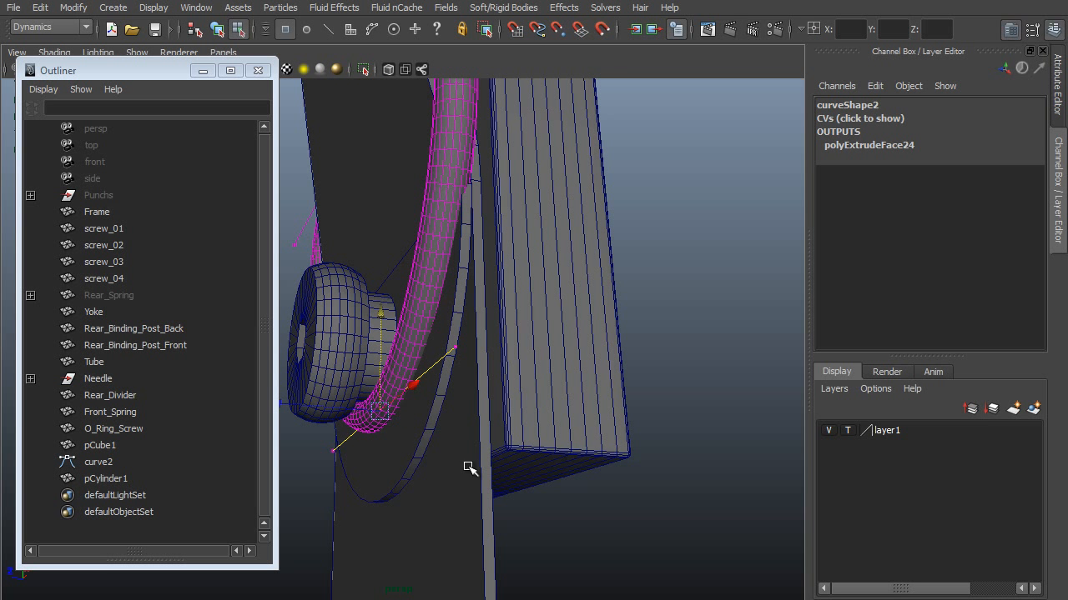
alt+drag(468, 467, 370, 415)
alt+right_drag(370, 415, 433, 457)
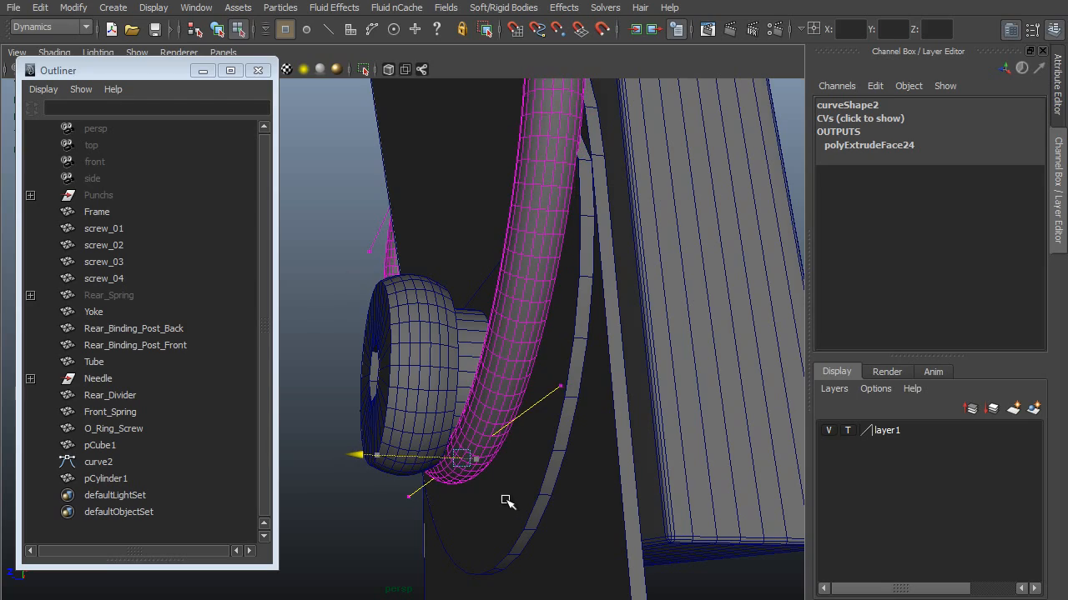
mouse_move(478, 506)
alt+mouse_down()
mouse_move(455, 496)
mouse_move(471, 524)
alt+mouse_up()
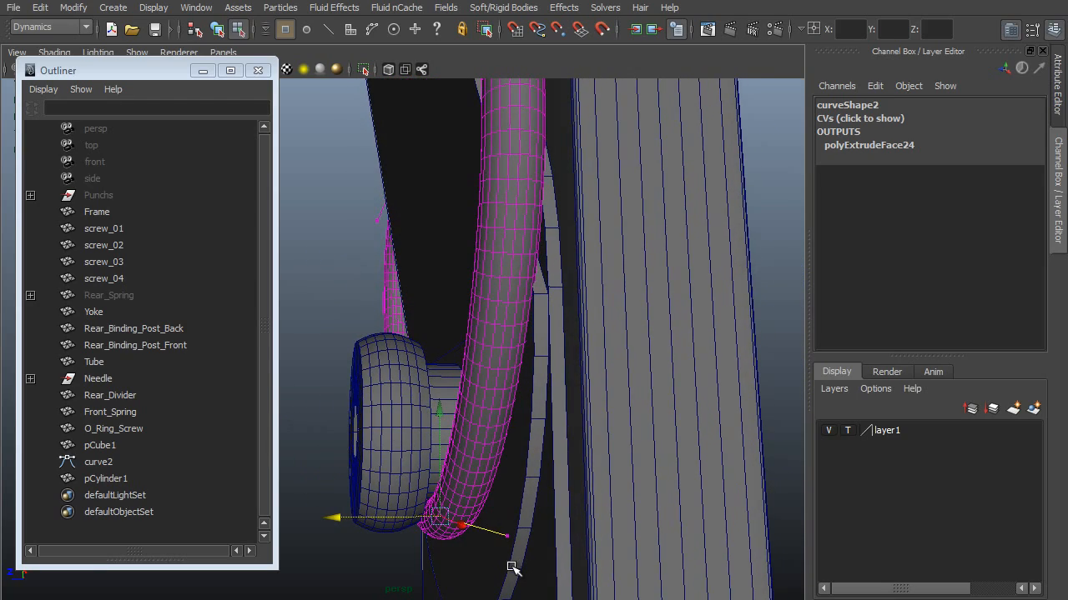
alt+drag(475, 562, 463, 546)
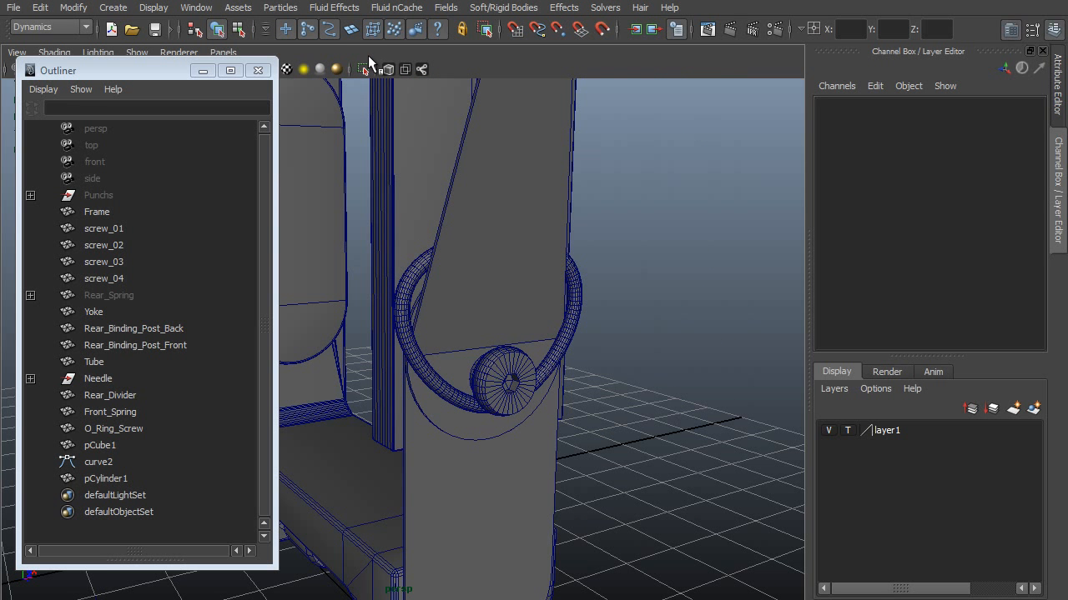
Re-enable surface selection, checking it on Front_Spring and Rear_Divider, and hide the Status Line
click(541, 254)
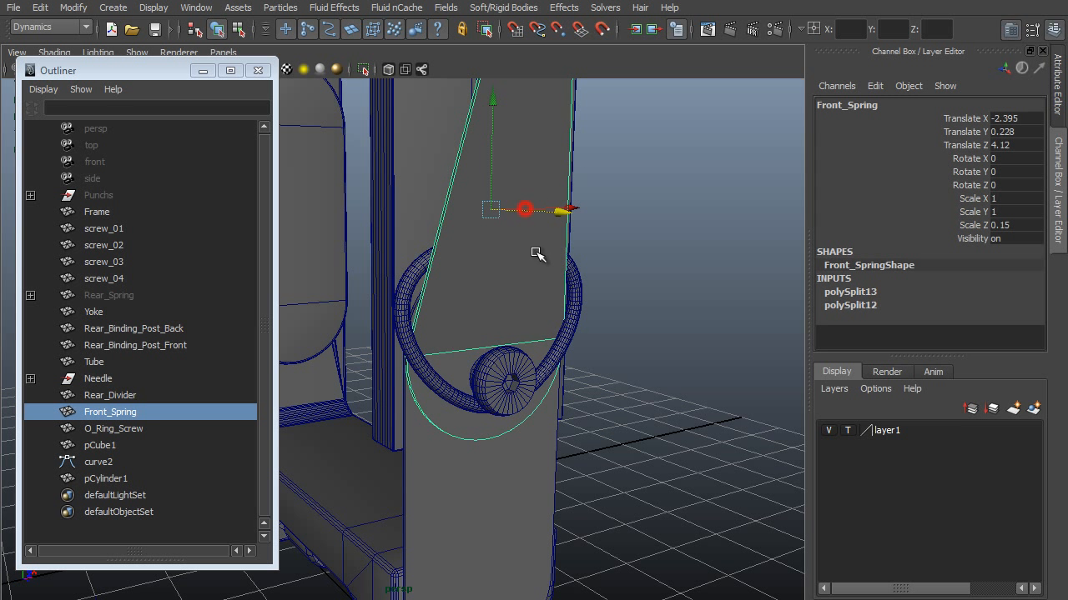
click(520, 477)
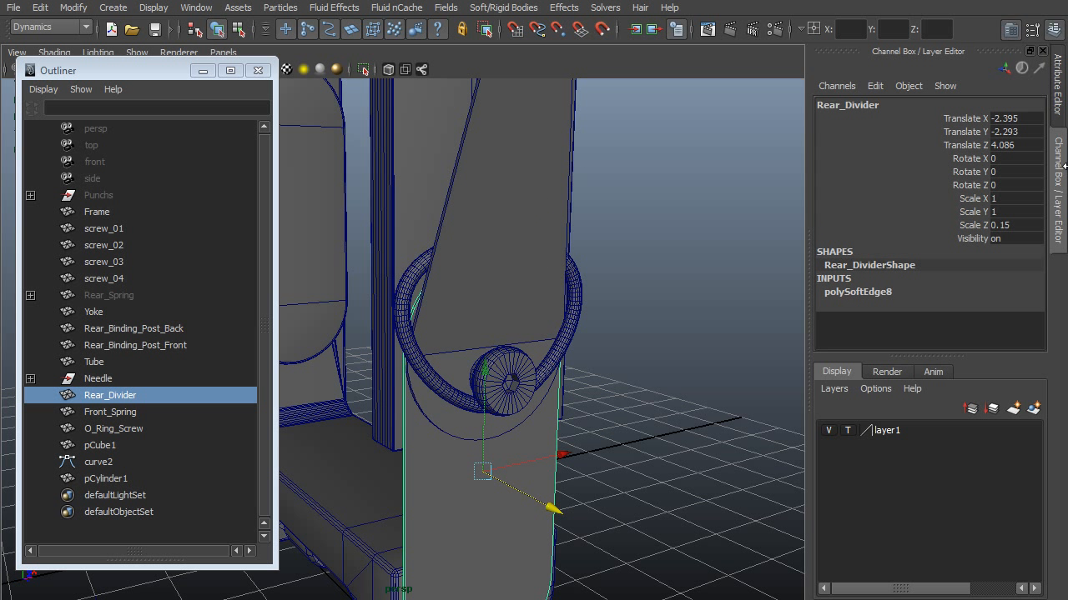
right_click(836, 48)
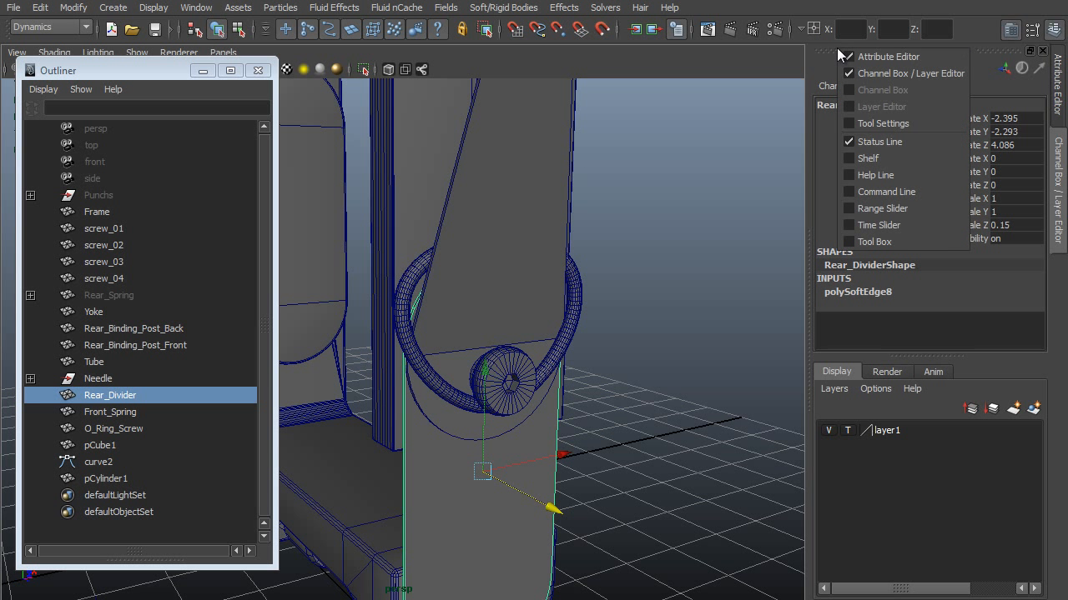
click(890, 141)
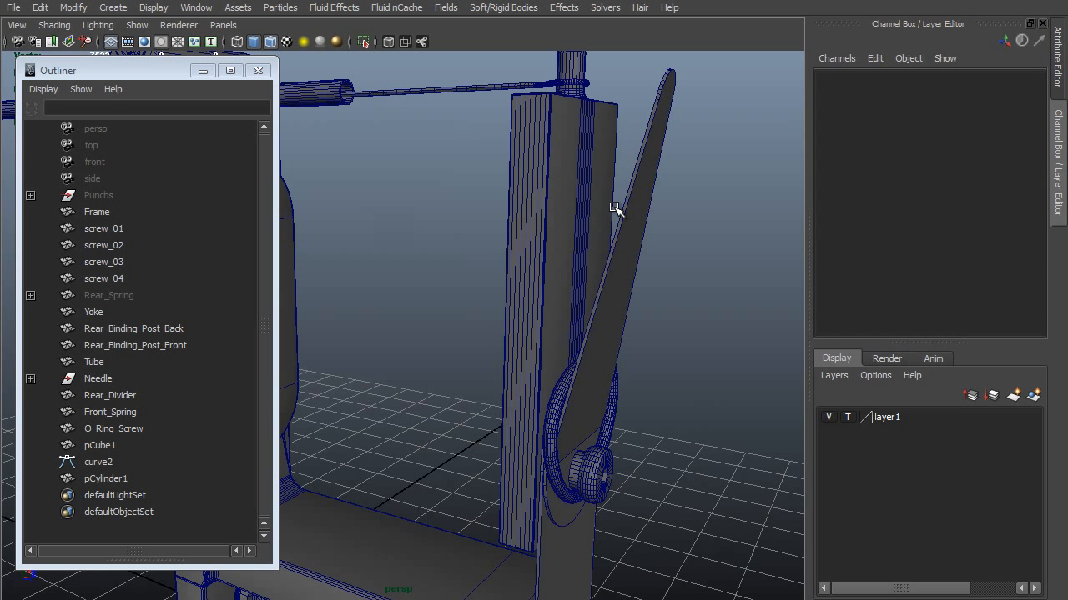
Rename pCube1 as Armature_Bar
click(100, 446)
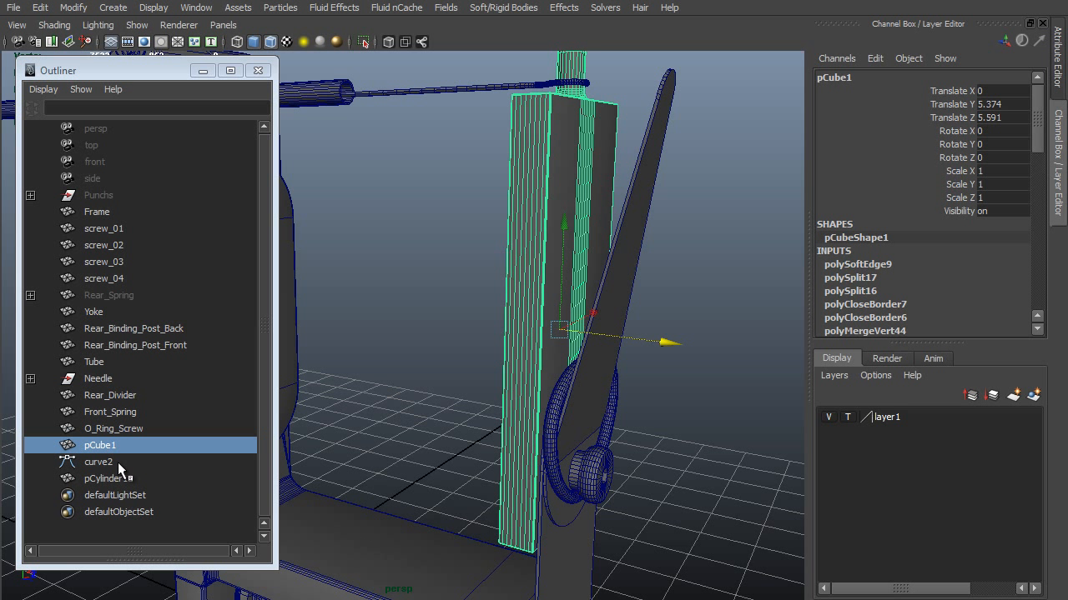
double_click(115, 445)
text(Armature_Bar)
key(Return)
Rename pCylinder1 as O_Ring and place it between O_Ring_Screw and Armature_Bar in the Outliner
click(129, 480)
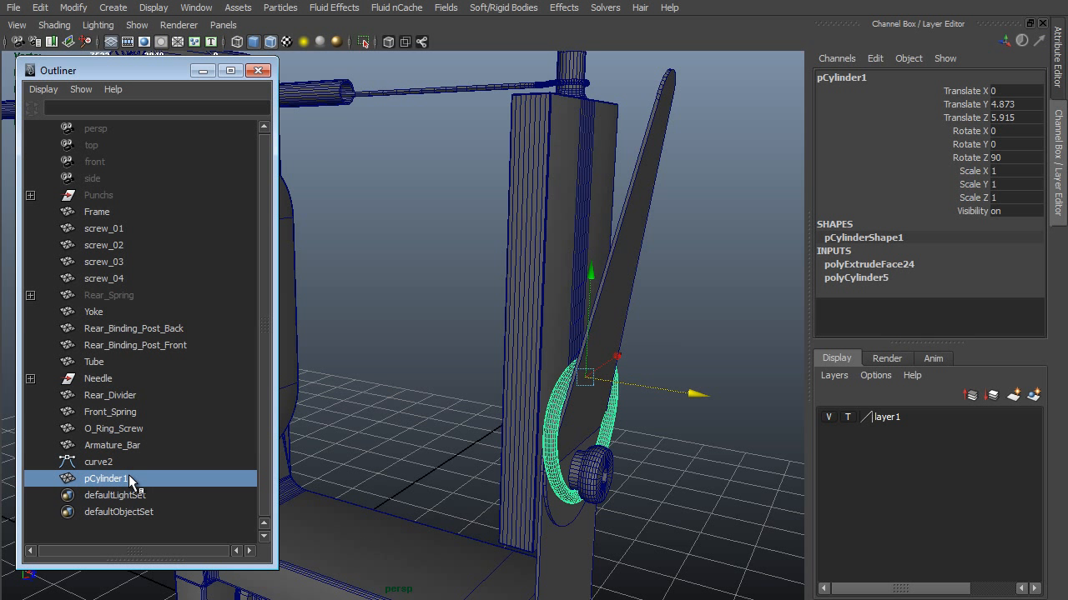
double_click(129, 480)
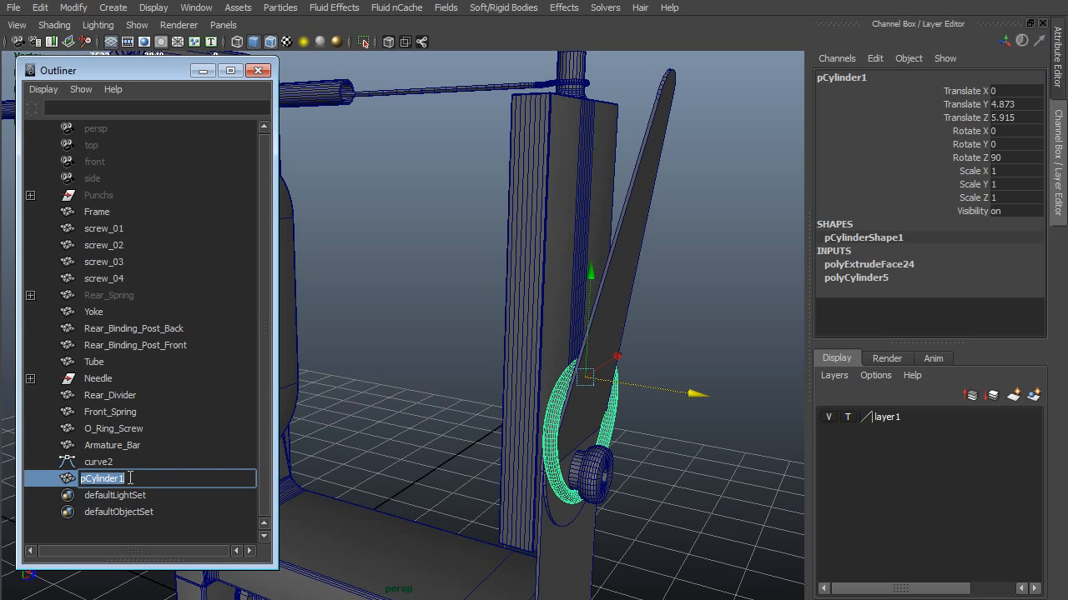
text(O_Ring)
key(Return)
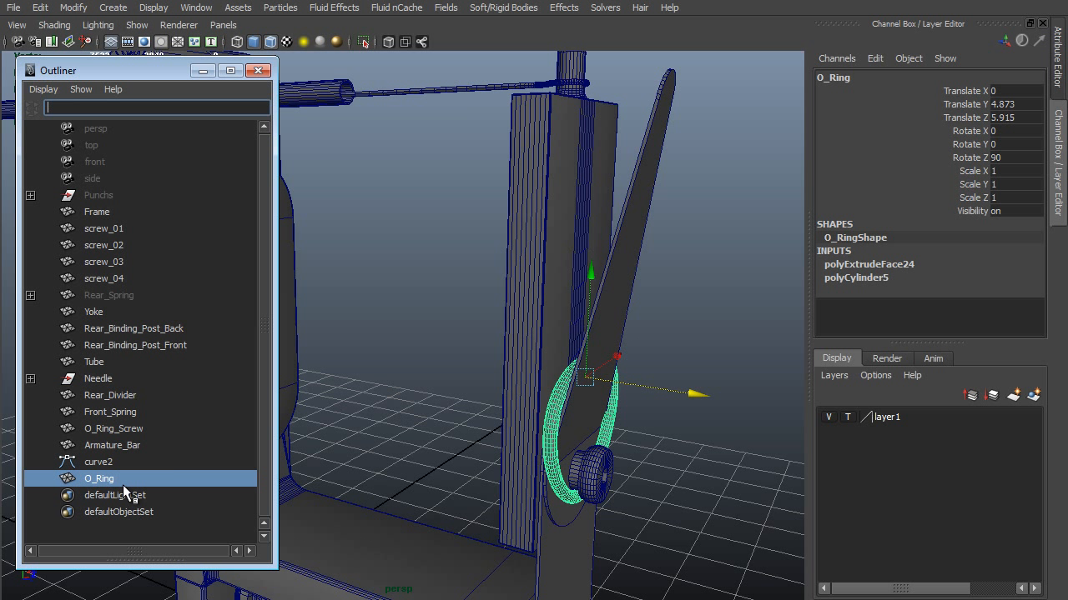
middle_drag(123, 484, 123, 460)
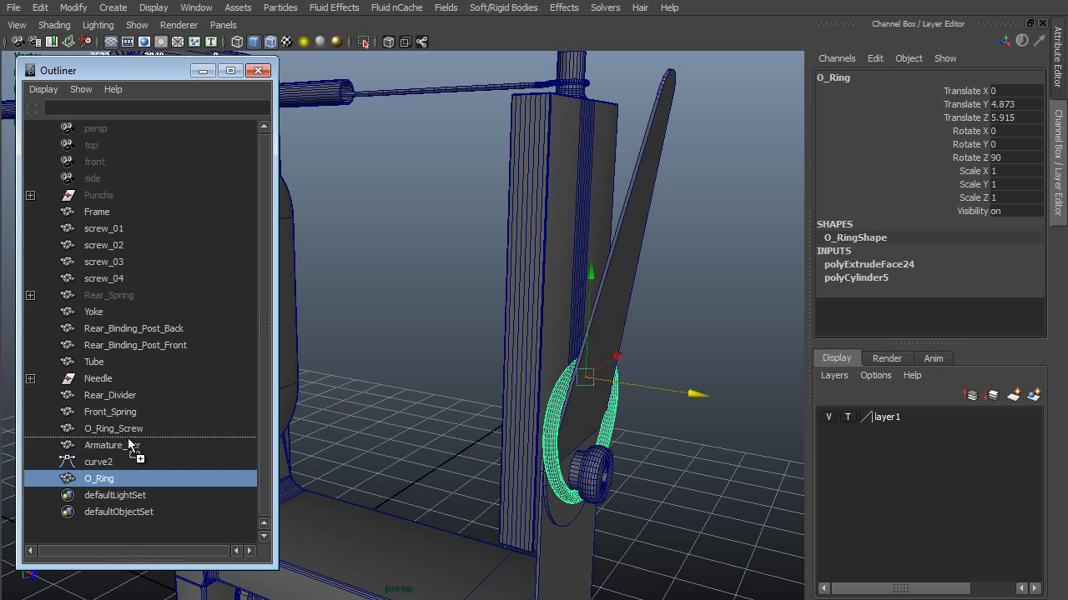
middle_drag(129, 440, 130, 442)
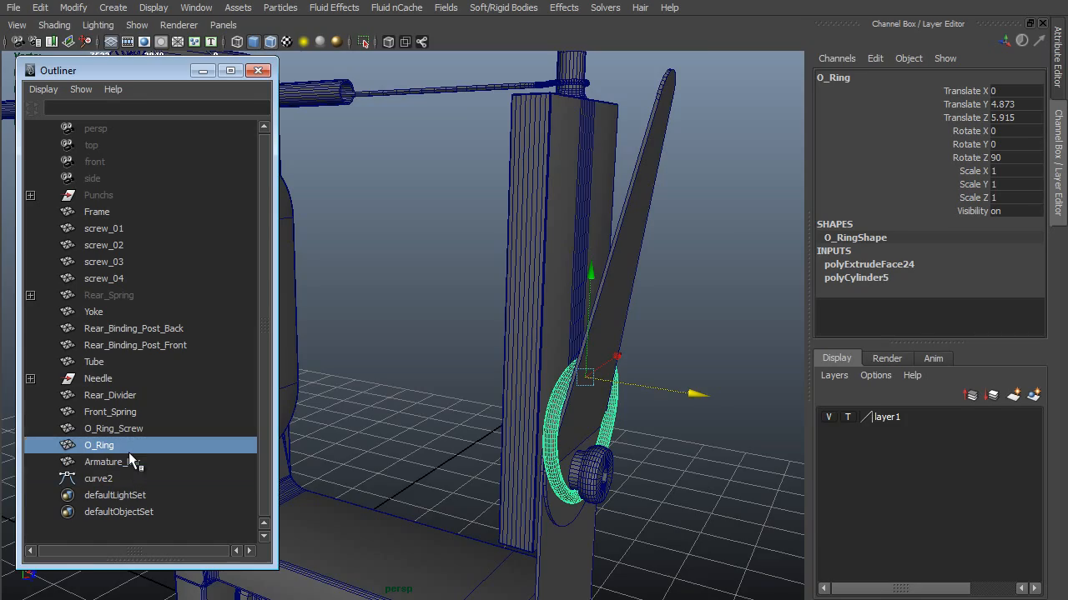
Delete O_Ring's construction history and remove curve2 from the scene
alt+drag(471, 354, 561, 364)
alt+drag(647, 391, 467, 382)
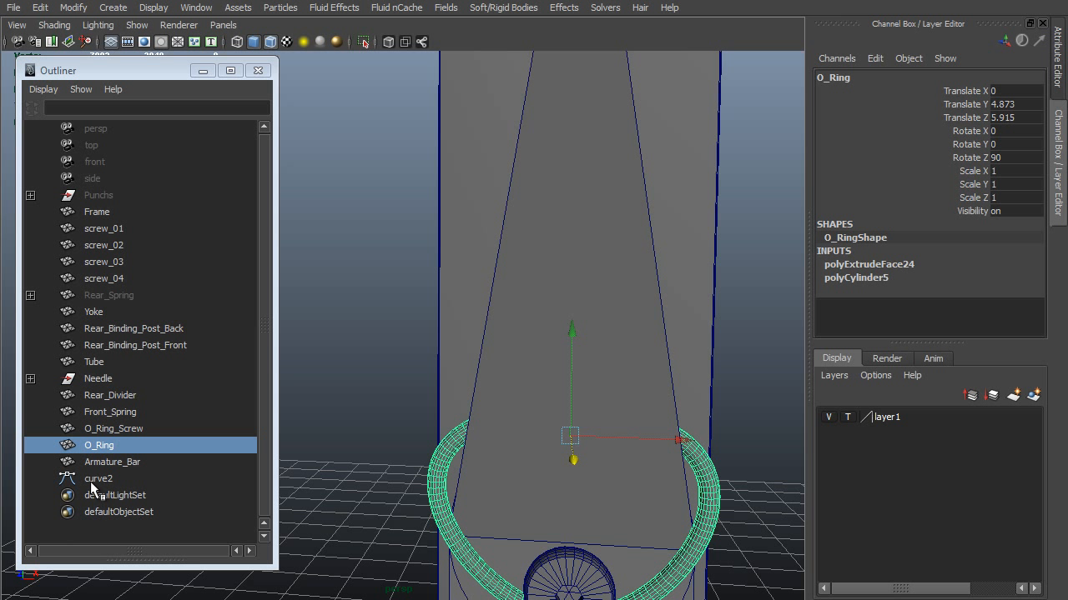
key(space)
click(279, 257)
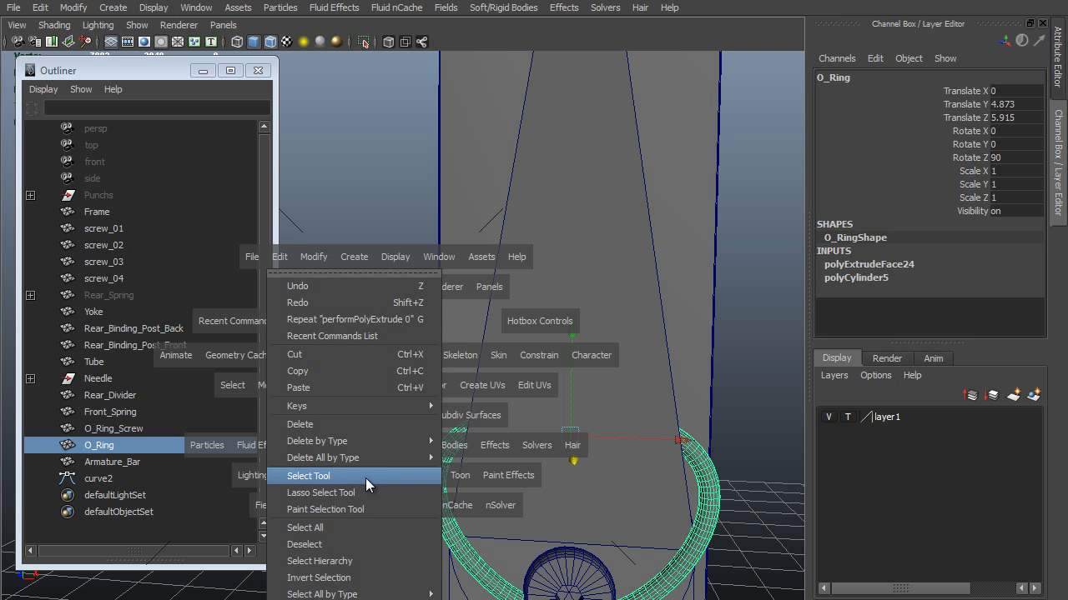
mouse_move(358, 442)
click(474, 446)
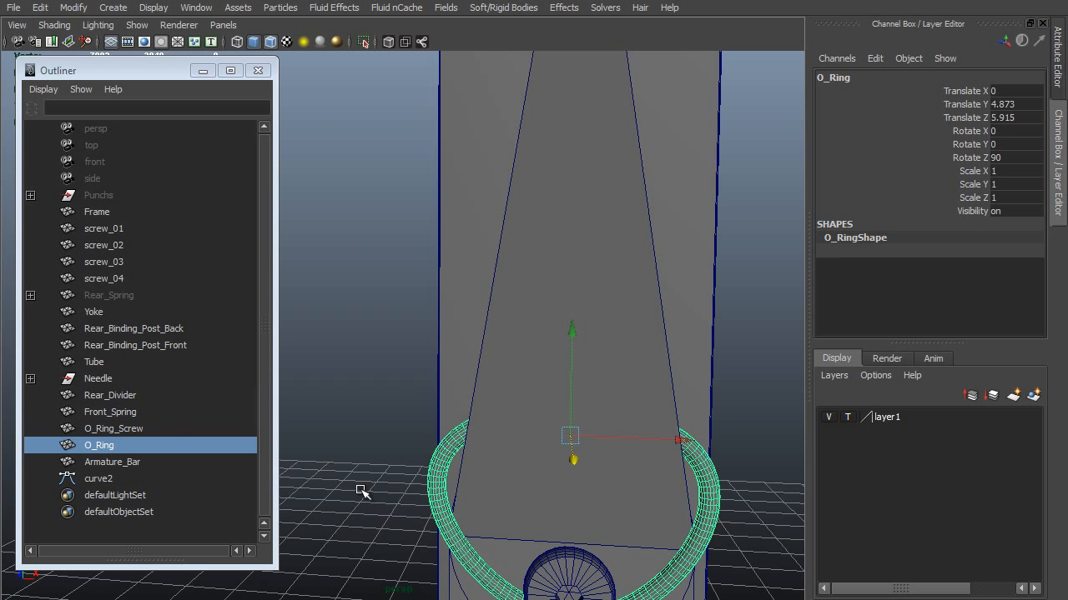
click(90, 478)
key(Delete)
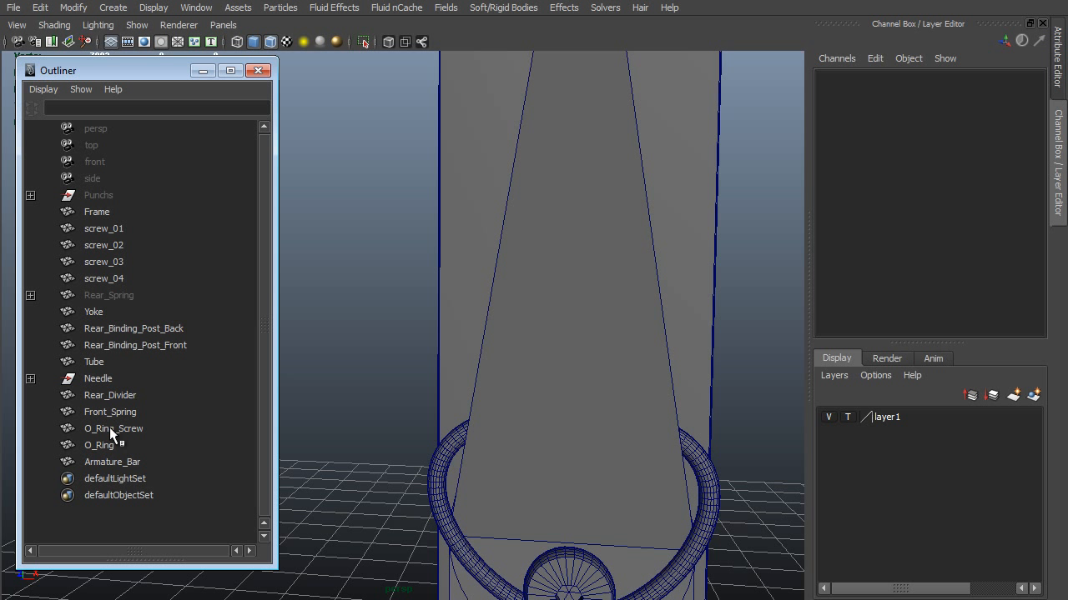
Delete Needle_Bar's construction history and remove curve1 from the Needle group
click(31, 379)
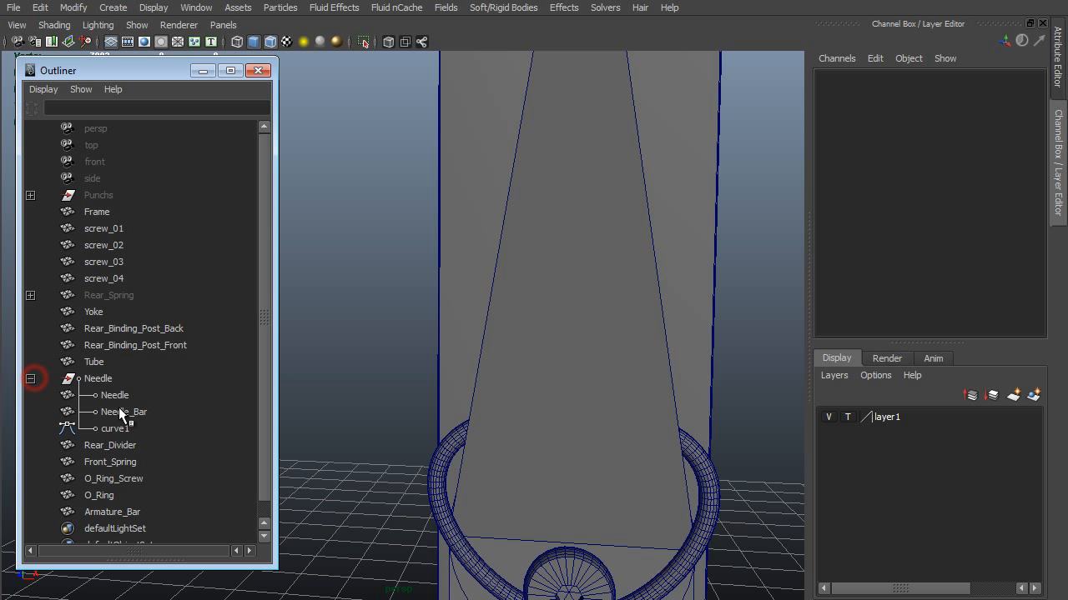
click(137, 414)
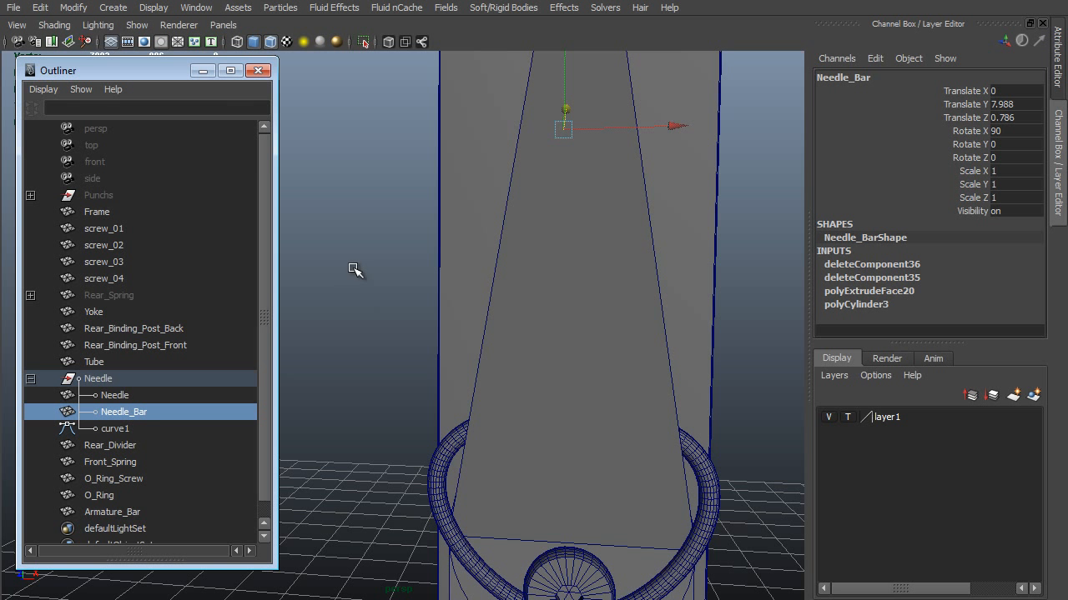
key(space)
drag(242, 205, 440, 398)
click(117, 428)
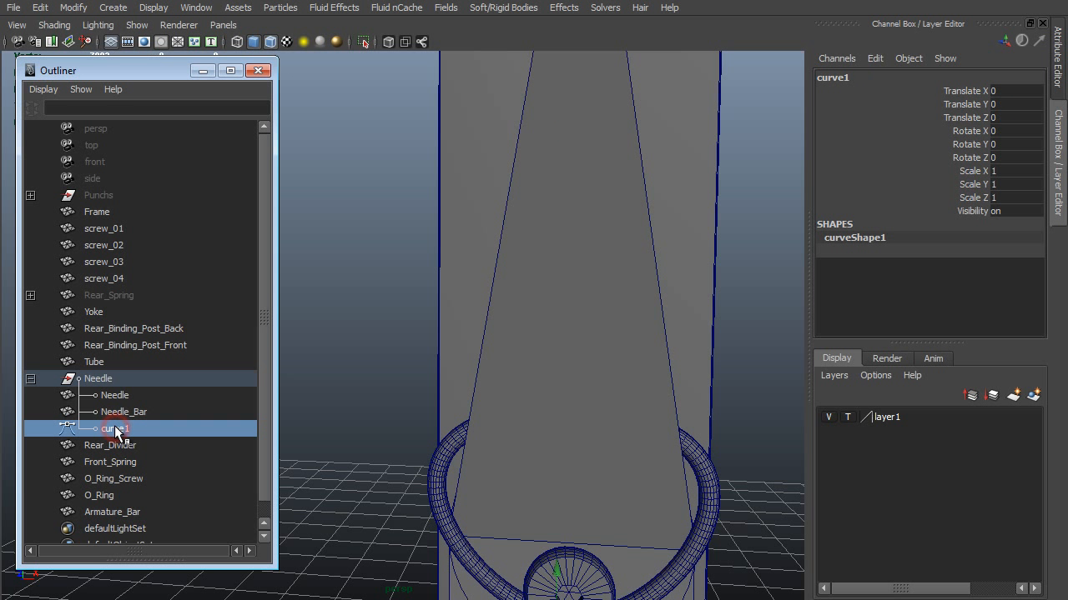
key(Delete)
Collapse the Needle group and minimize the Outliner to view the whole tattoo machine from its opposite side
click(31, 379)
key(a)
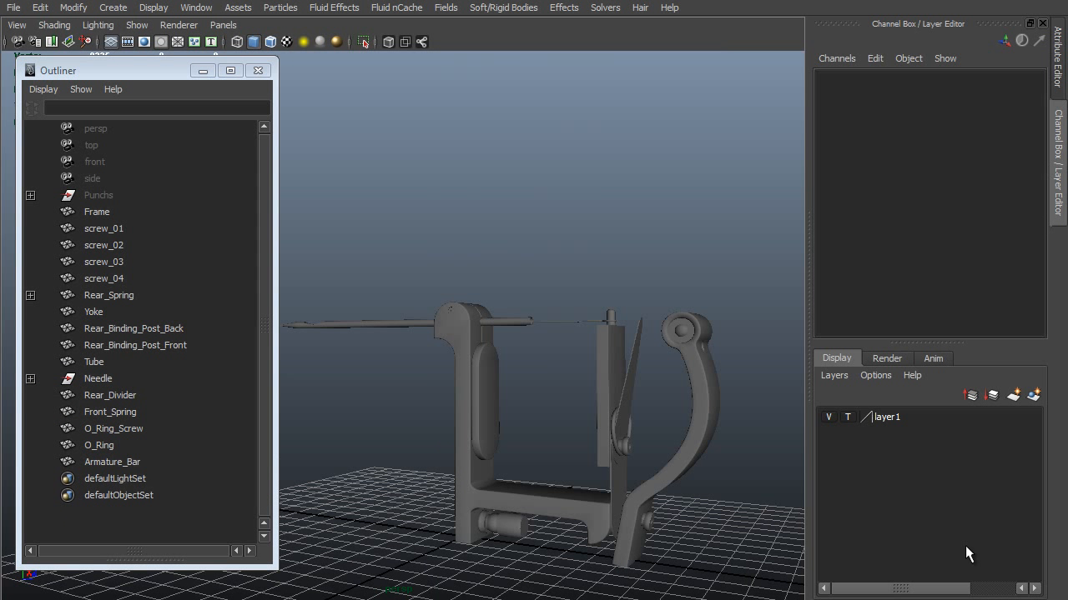
click(202, 70)
alt+drag(501, 421, 536, 321)
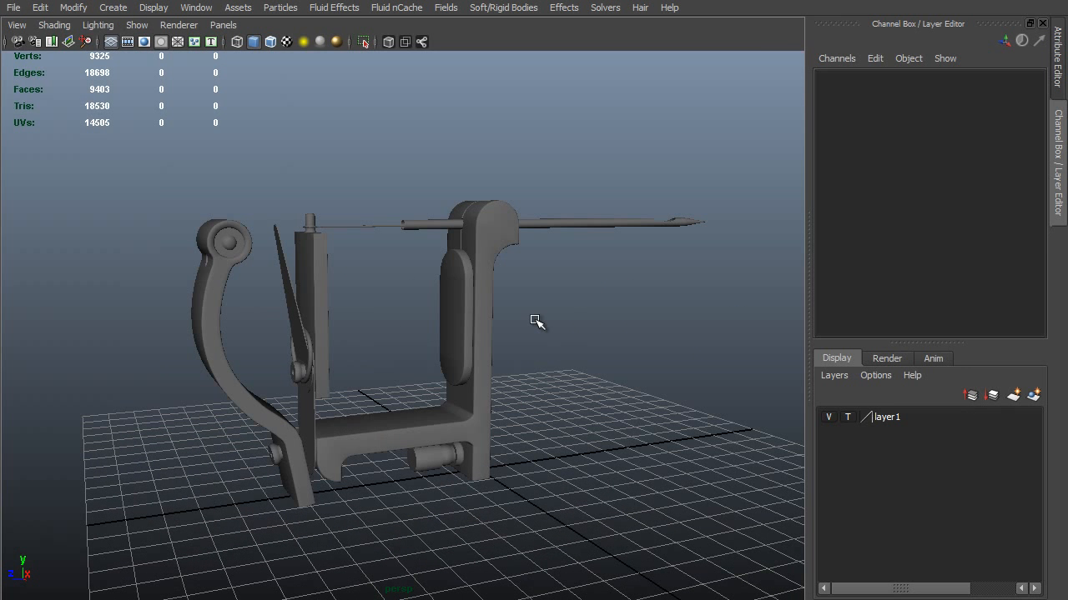